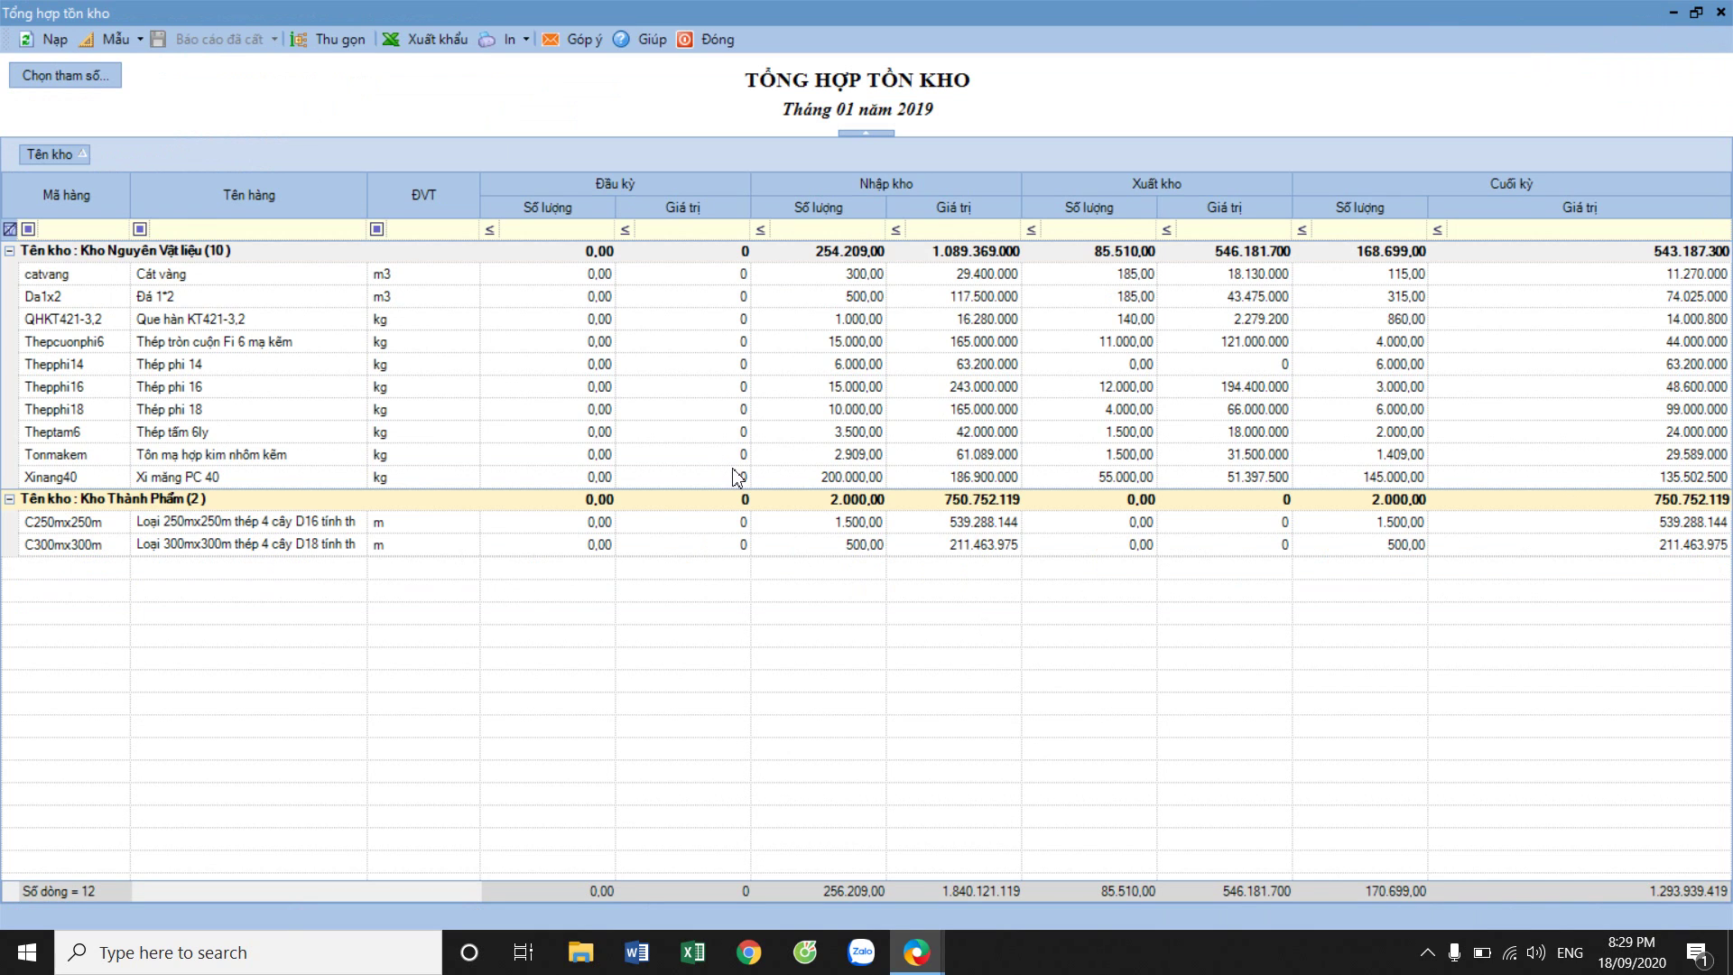
Close the Tổng hợp tồn kho report for January 2019 and return to the report list.
{"action": "left_click", "coordinate": [719, 40]}
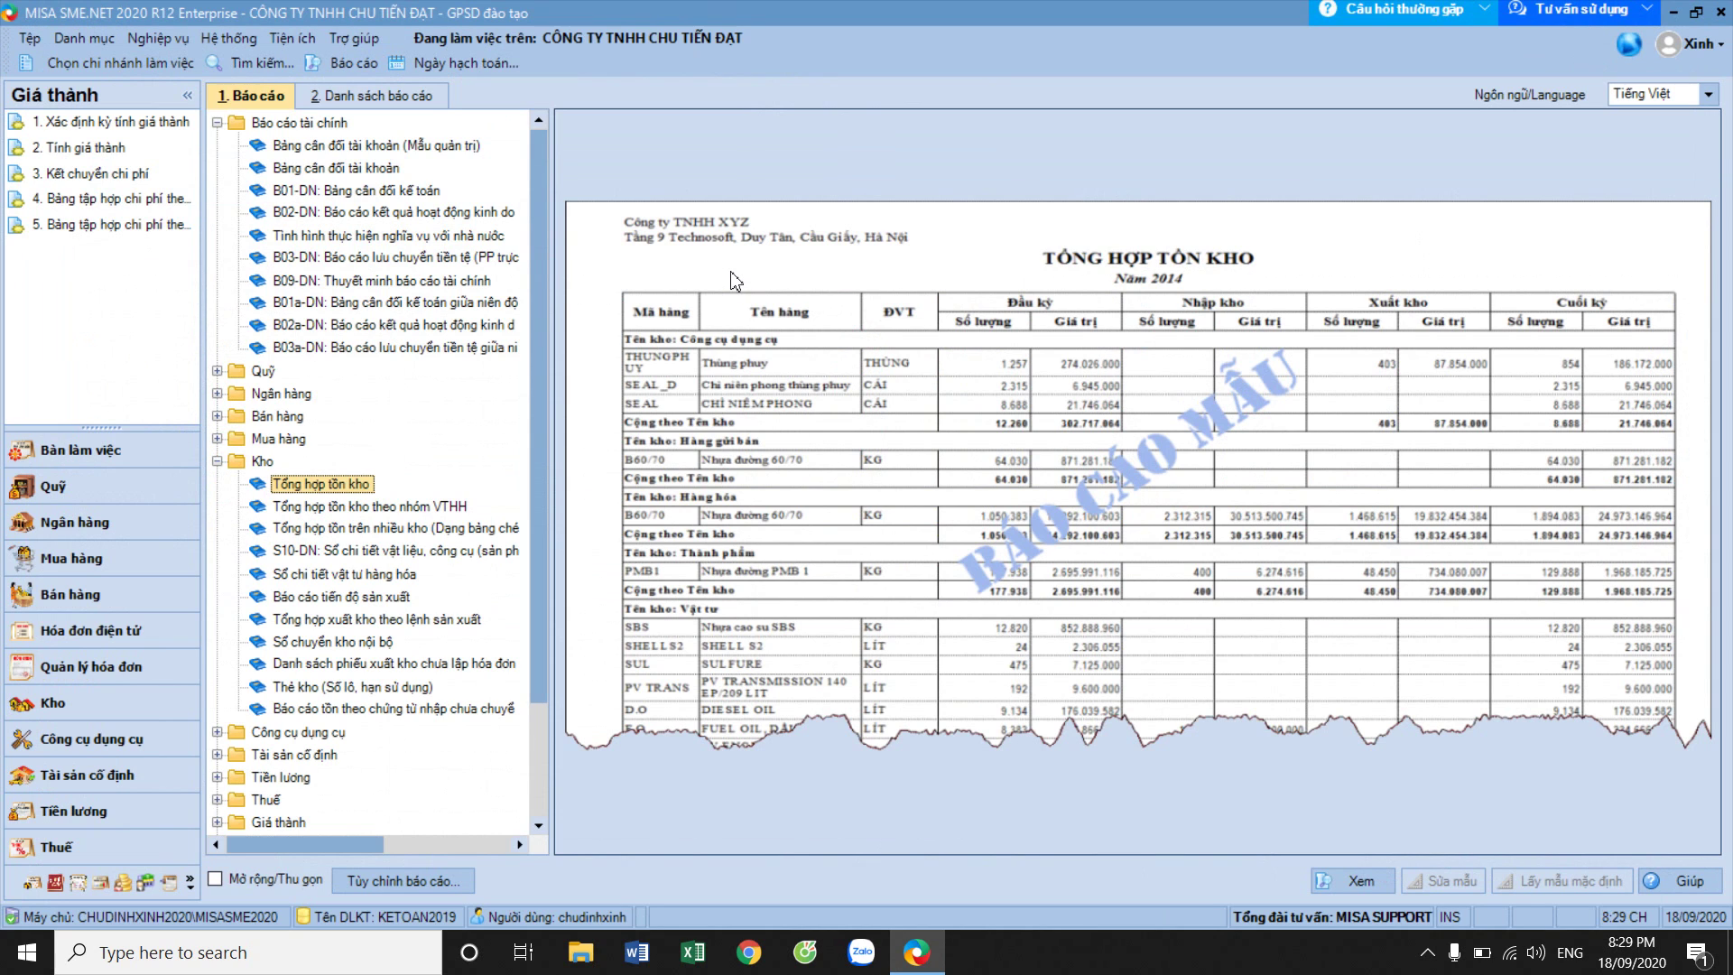
{"action": "left_click", "coordinate": [1426, 953]}
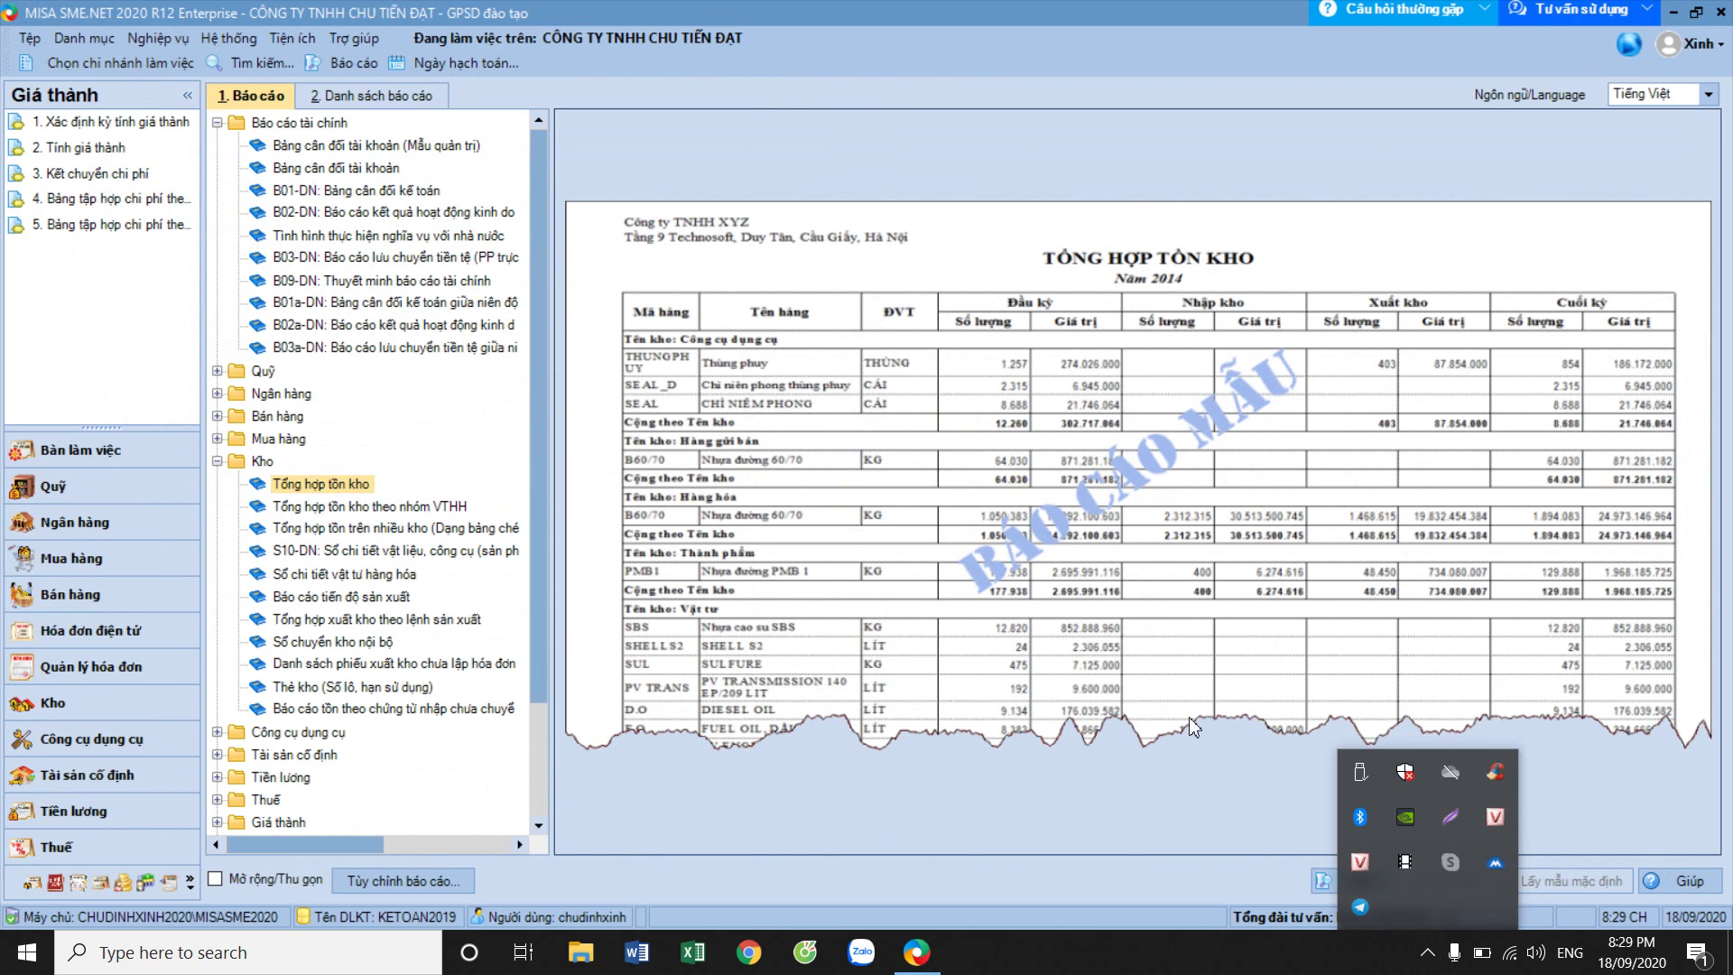
{"action": "left_click", "coordinate": [984, 520]}
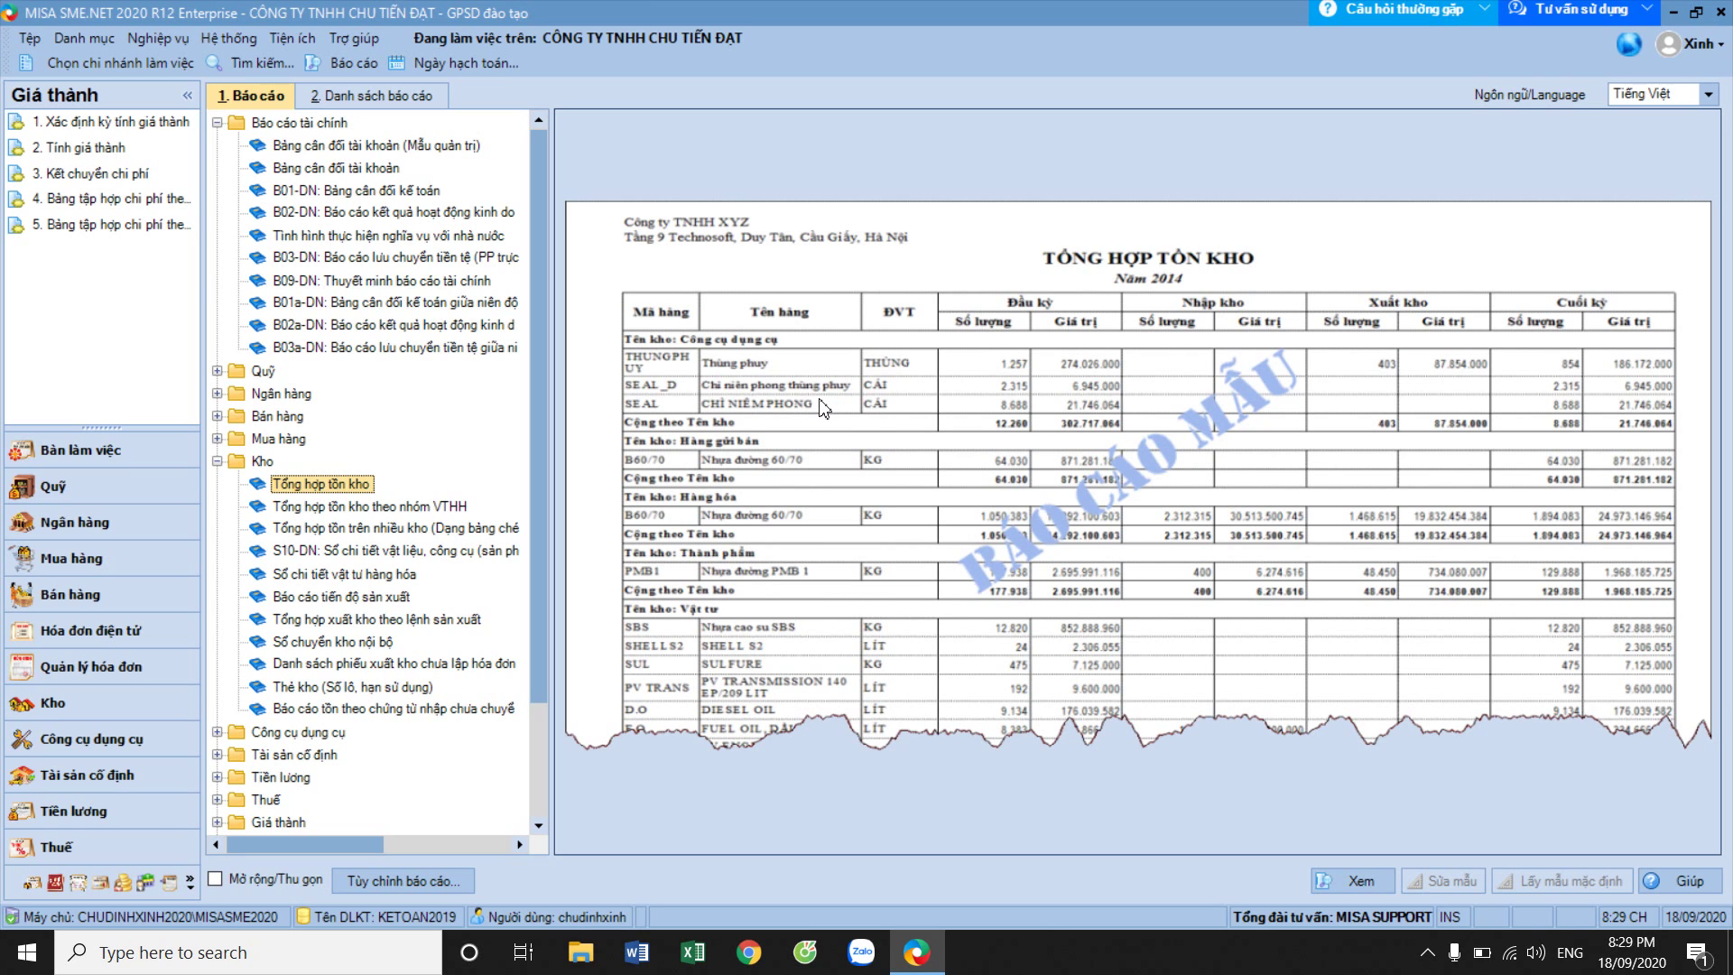
Switch to File Explorer and open the Finish-In Giao trinh Ke toan San Xuat 2020 folder inside 2020-In Giao trinh on drive F:.
{"action": "left_click", "coordinate": [581, 953]}
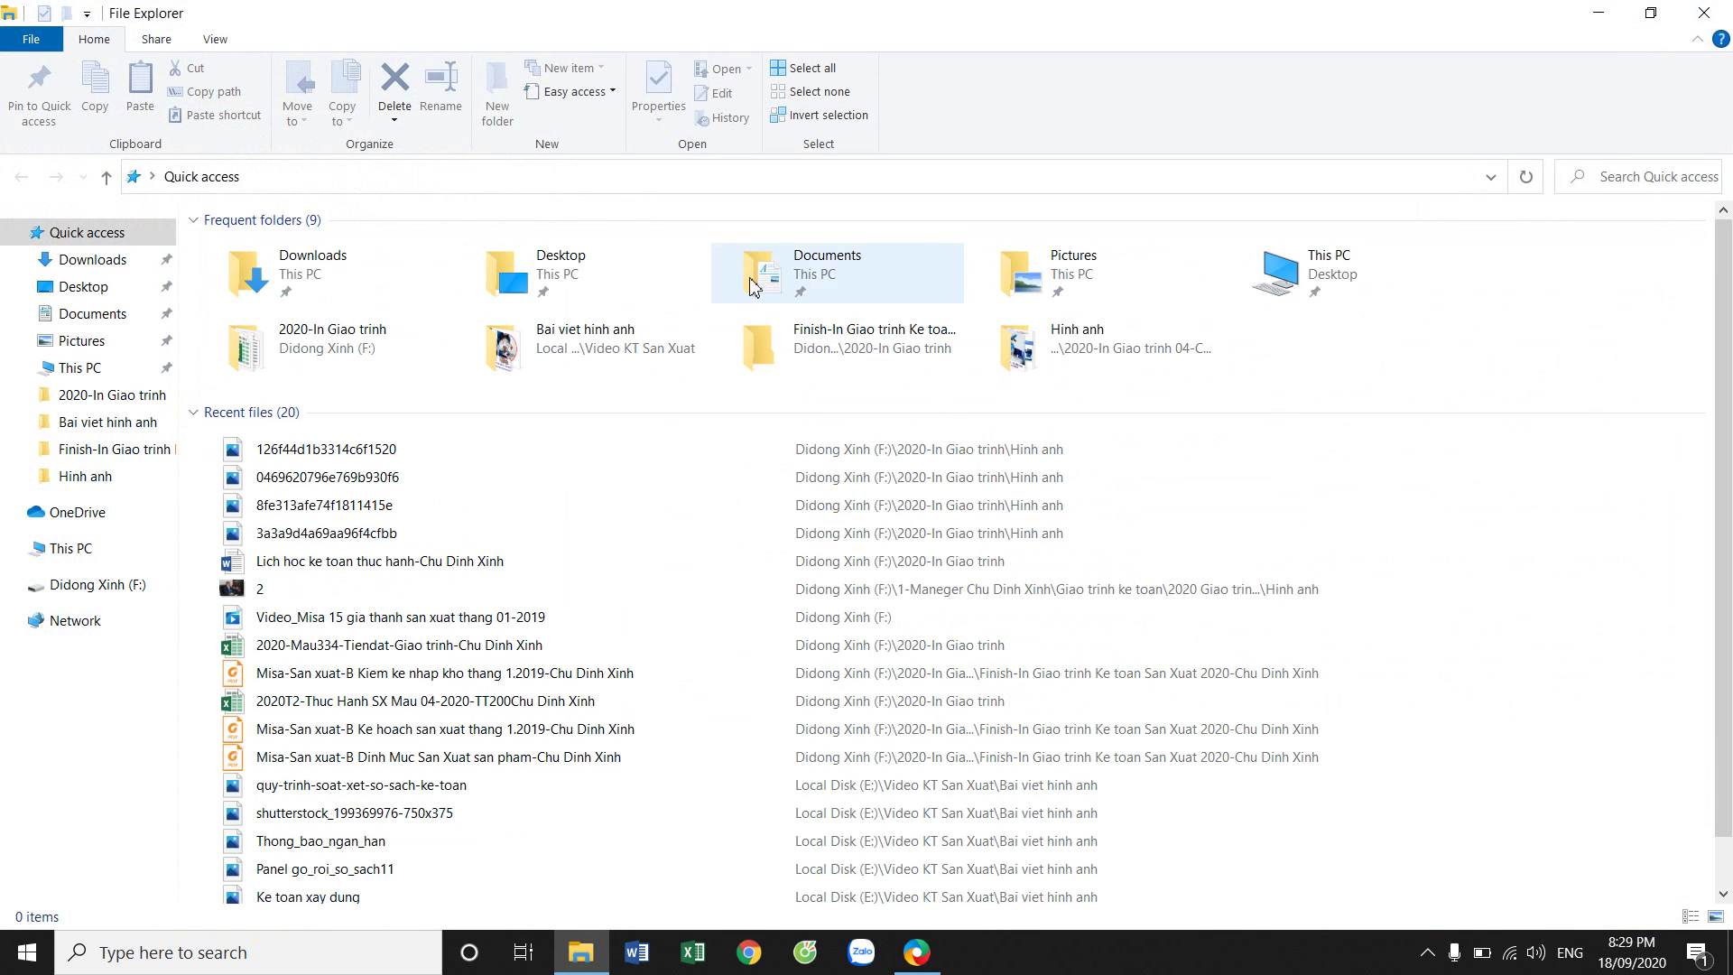
{"action": "left_click", "coordinate": [97, 589]}
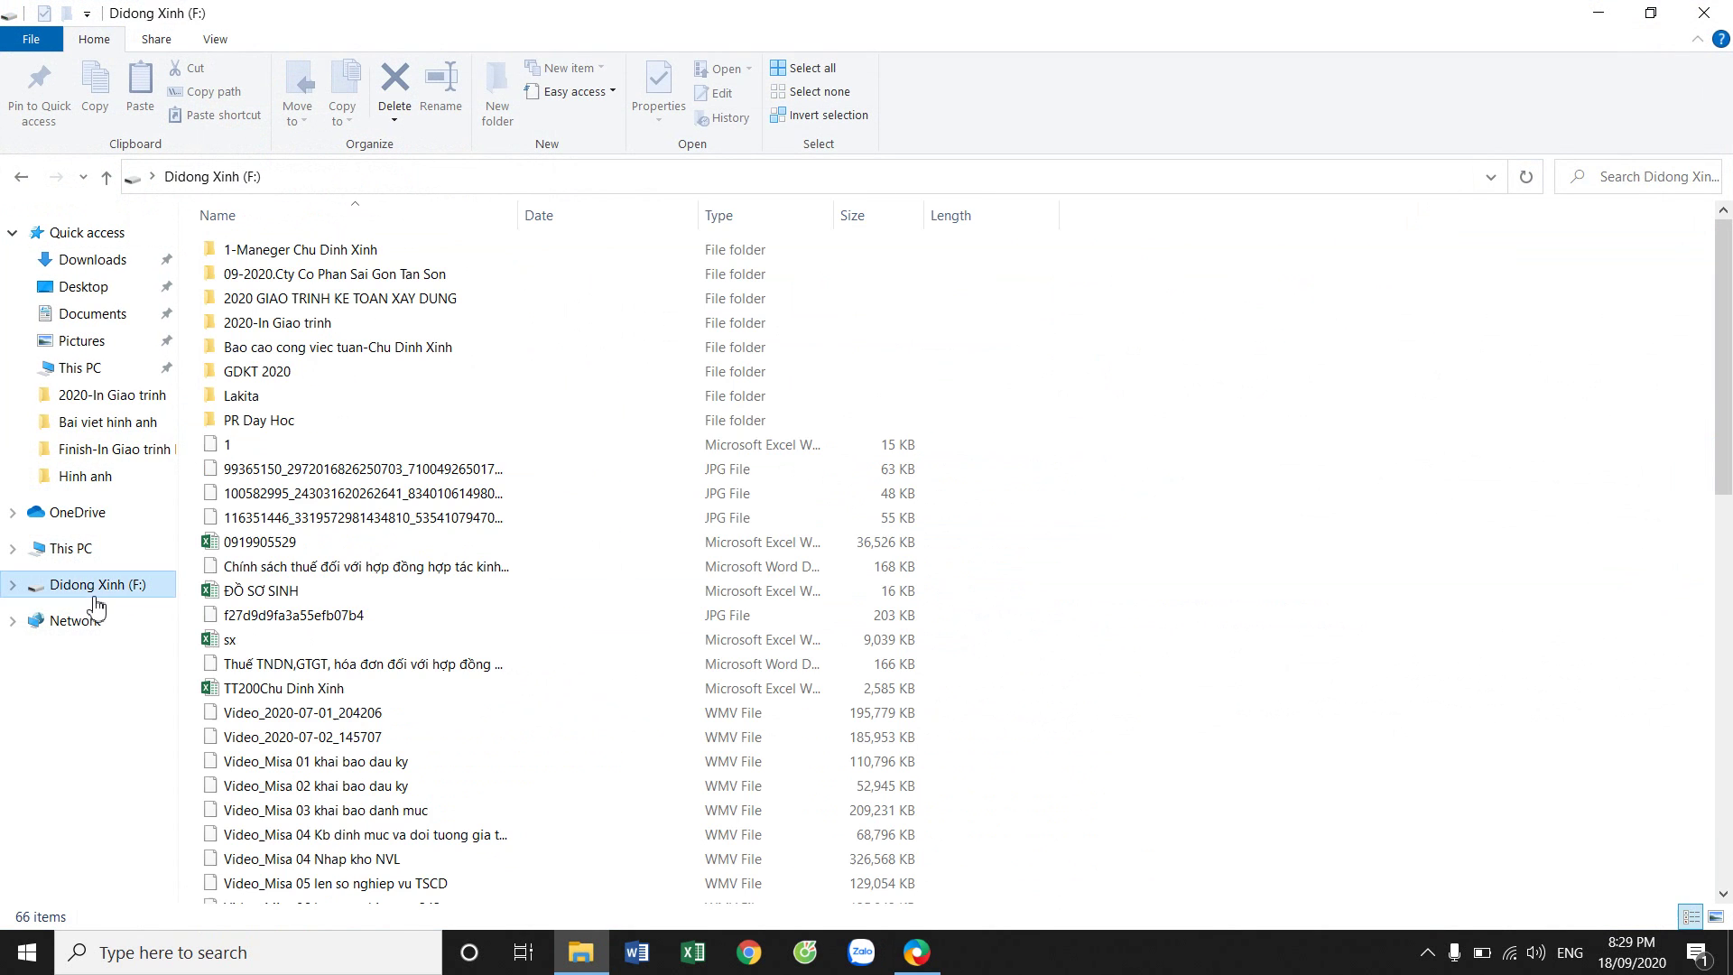
{"action": "double_click", "coordinate": [285, 323]}
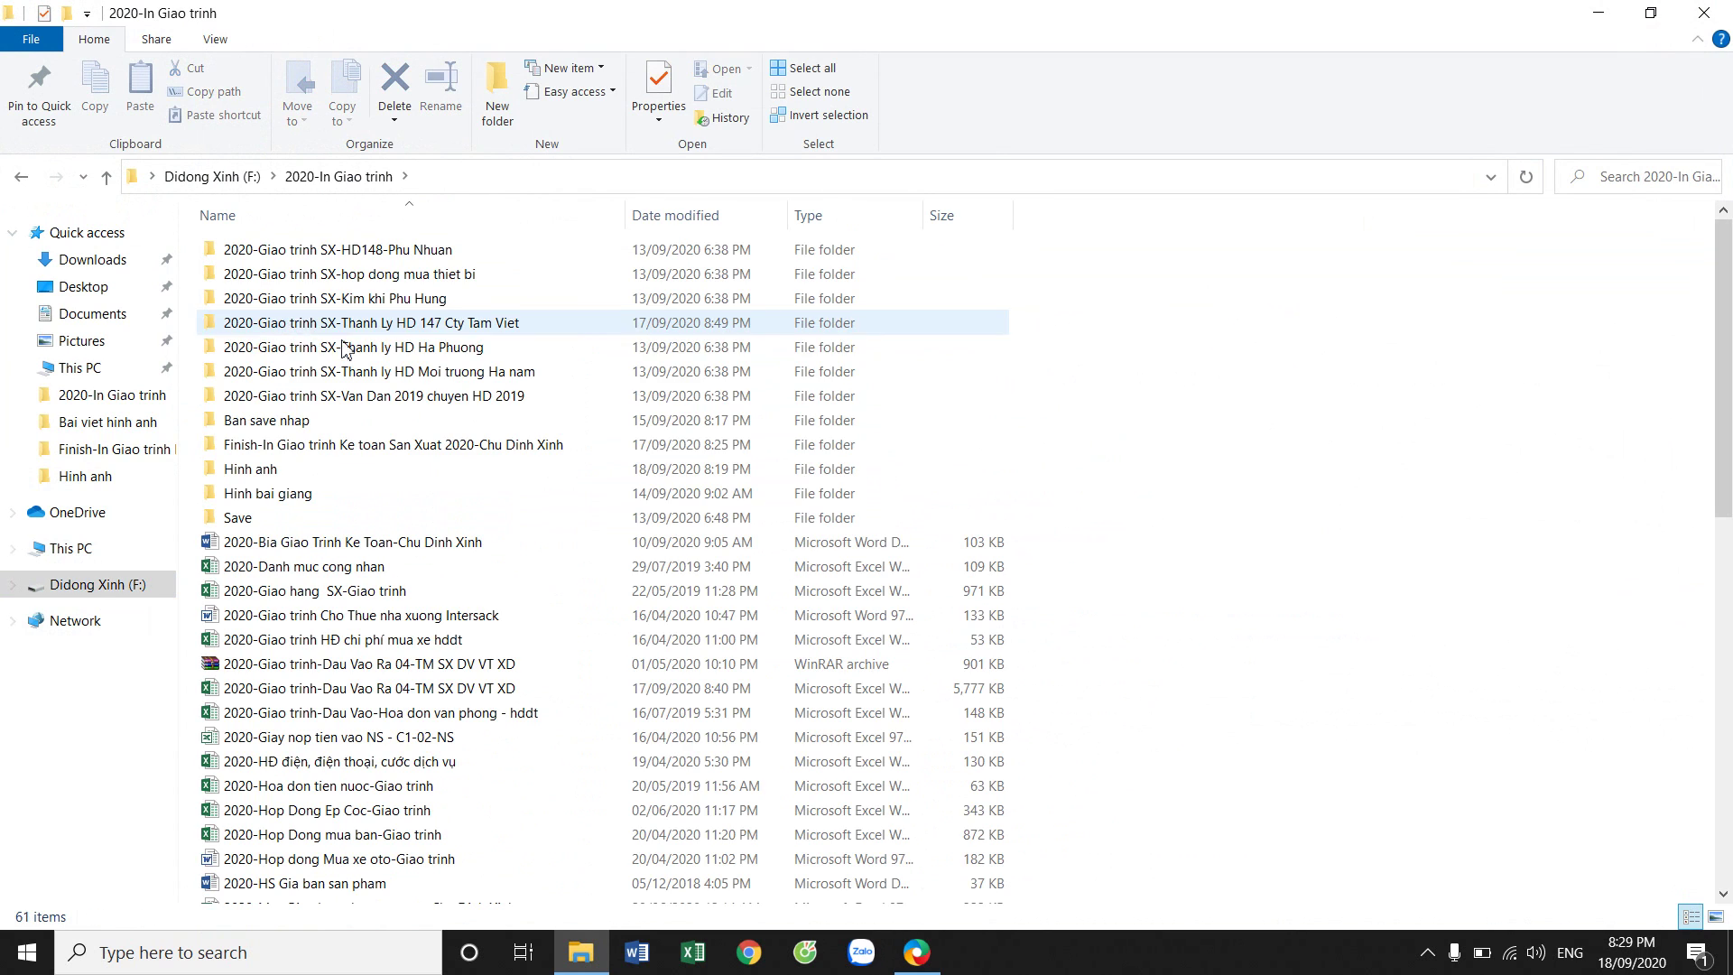
{"action": "left_click", "coordinate": [446, 449]}
{"action": "right_click", "coordinate": [448, 452]}
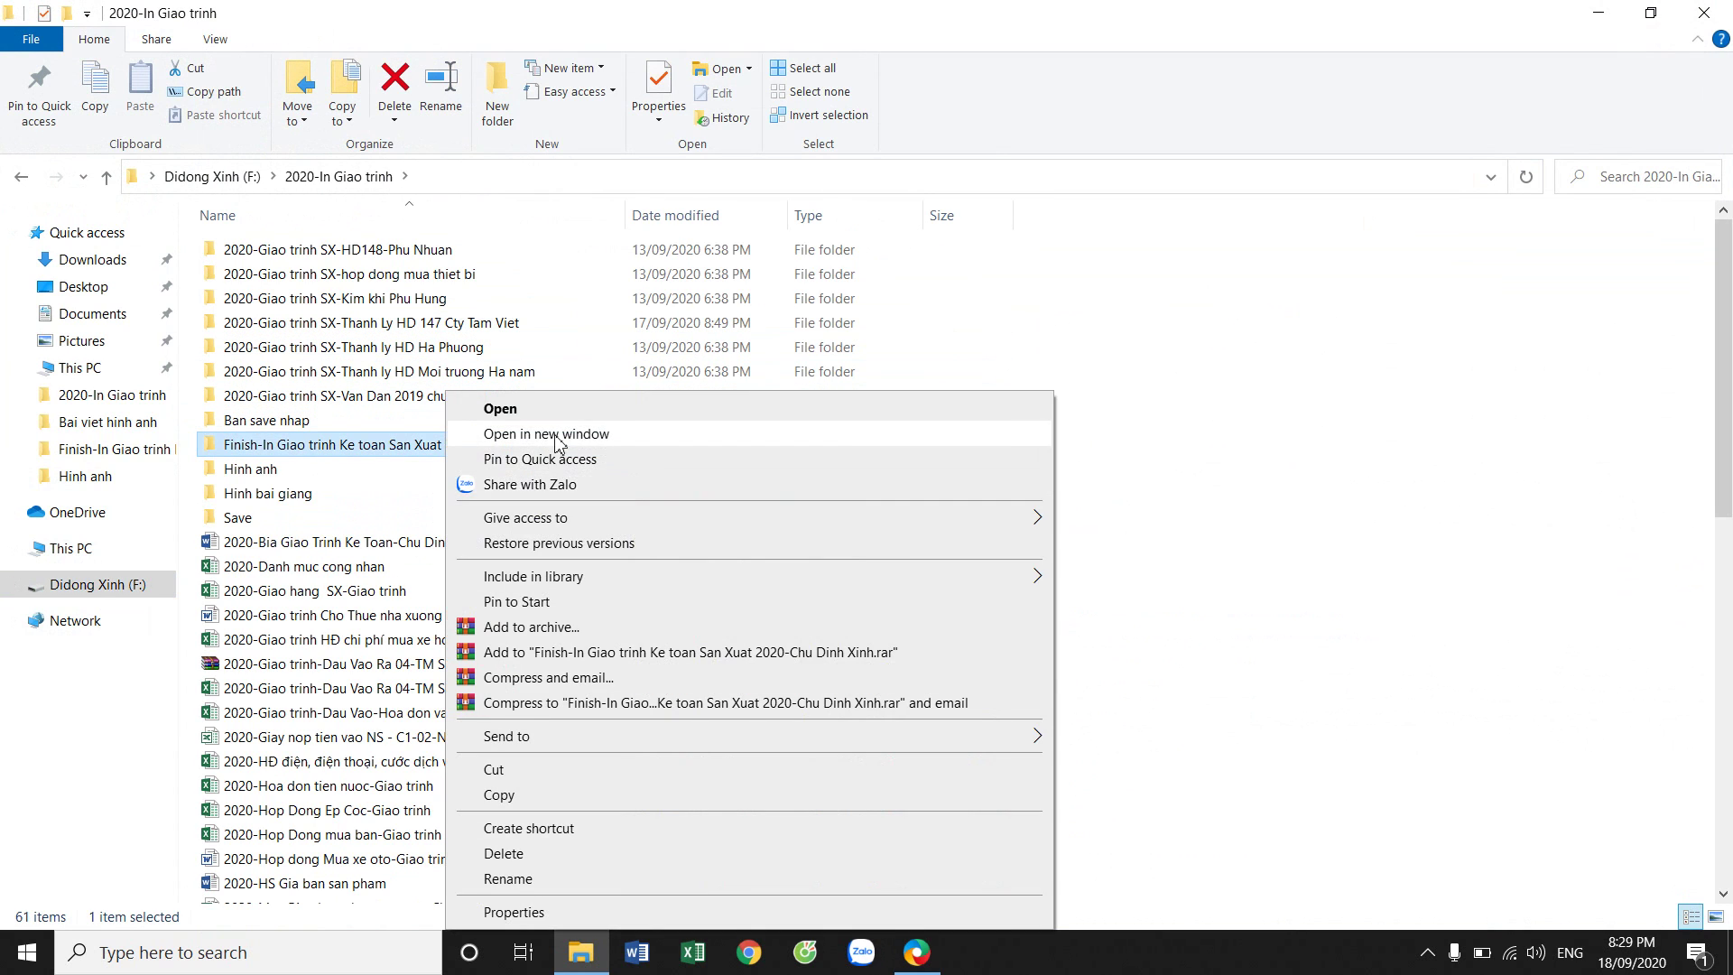
{"action": "key", "text": "Escape"}
{"action": "double_click", "coordinate": [553, 445]}
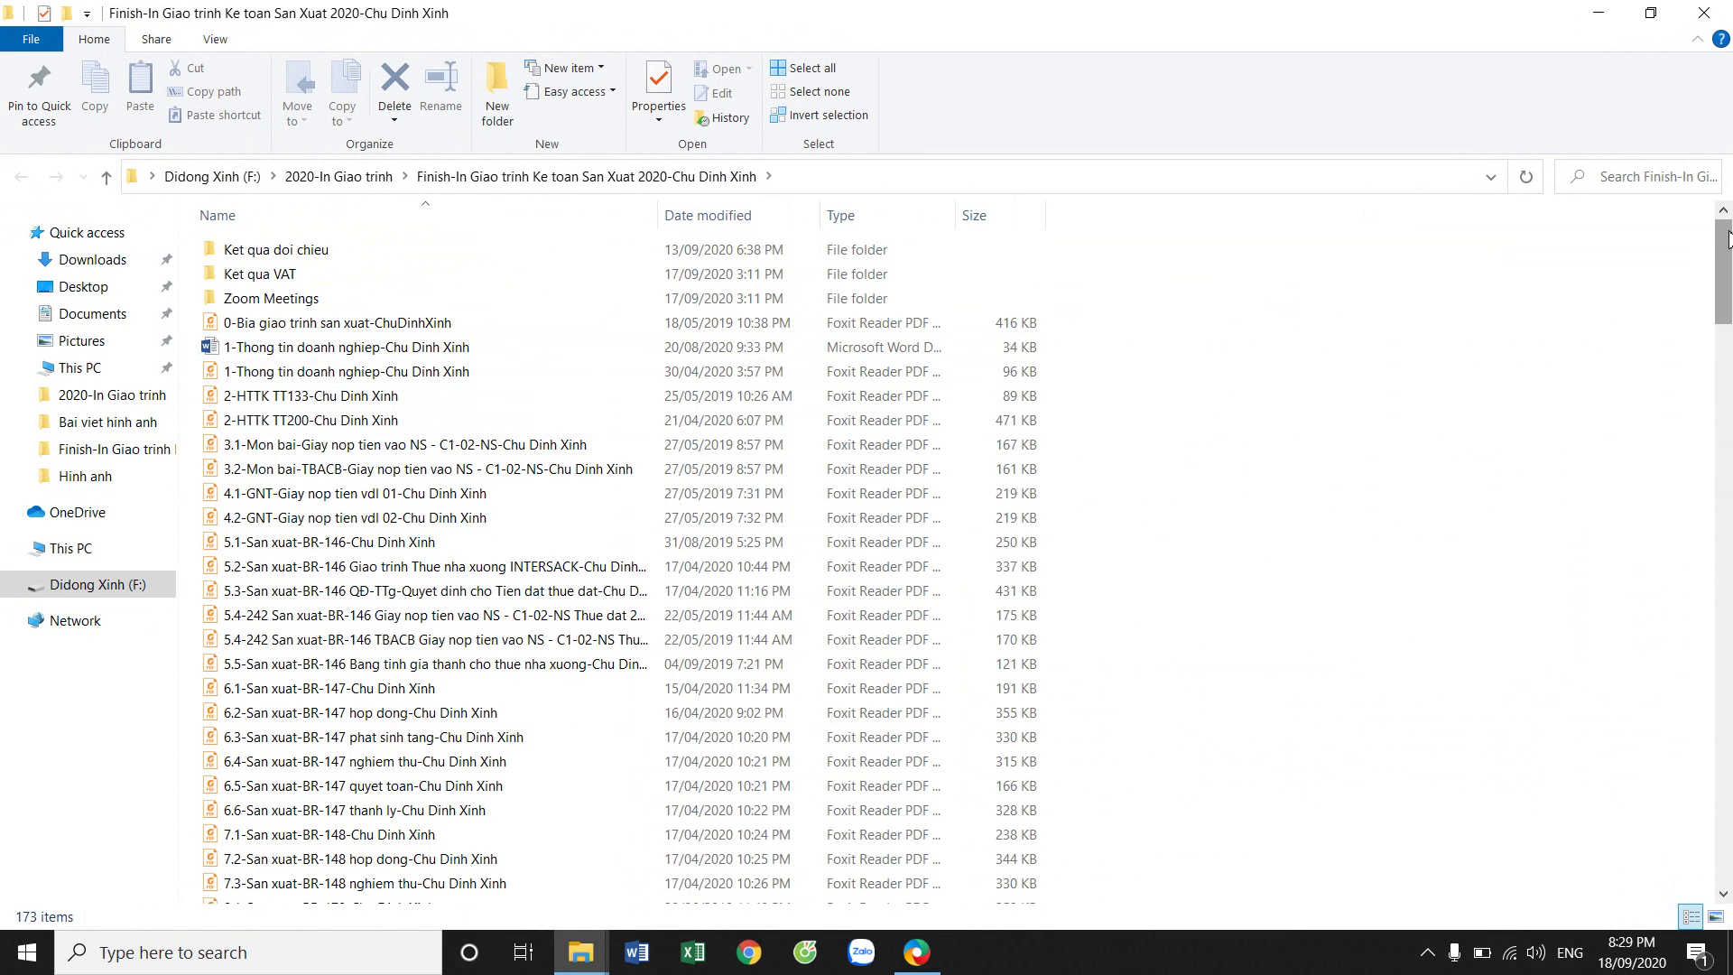
{"action": "left_click_drag", "start_coordinate": [1723, 242], "coordinate": [1552, 681]}
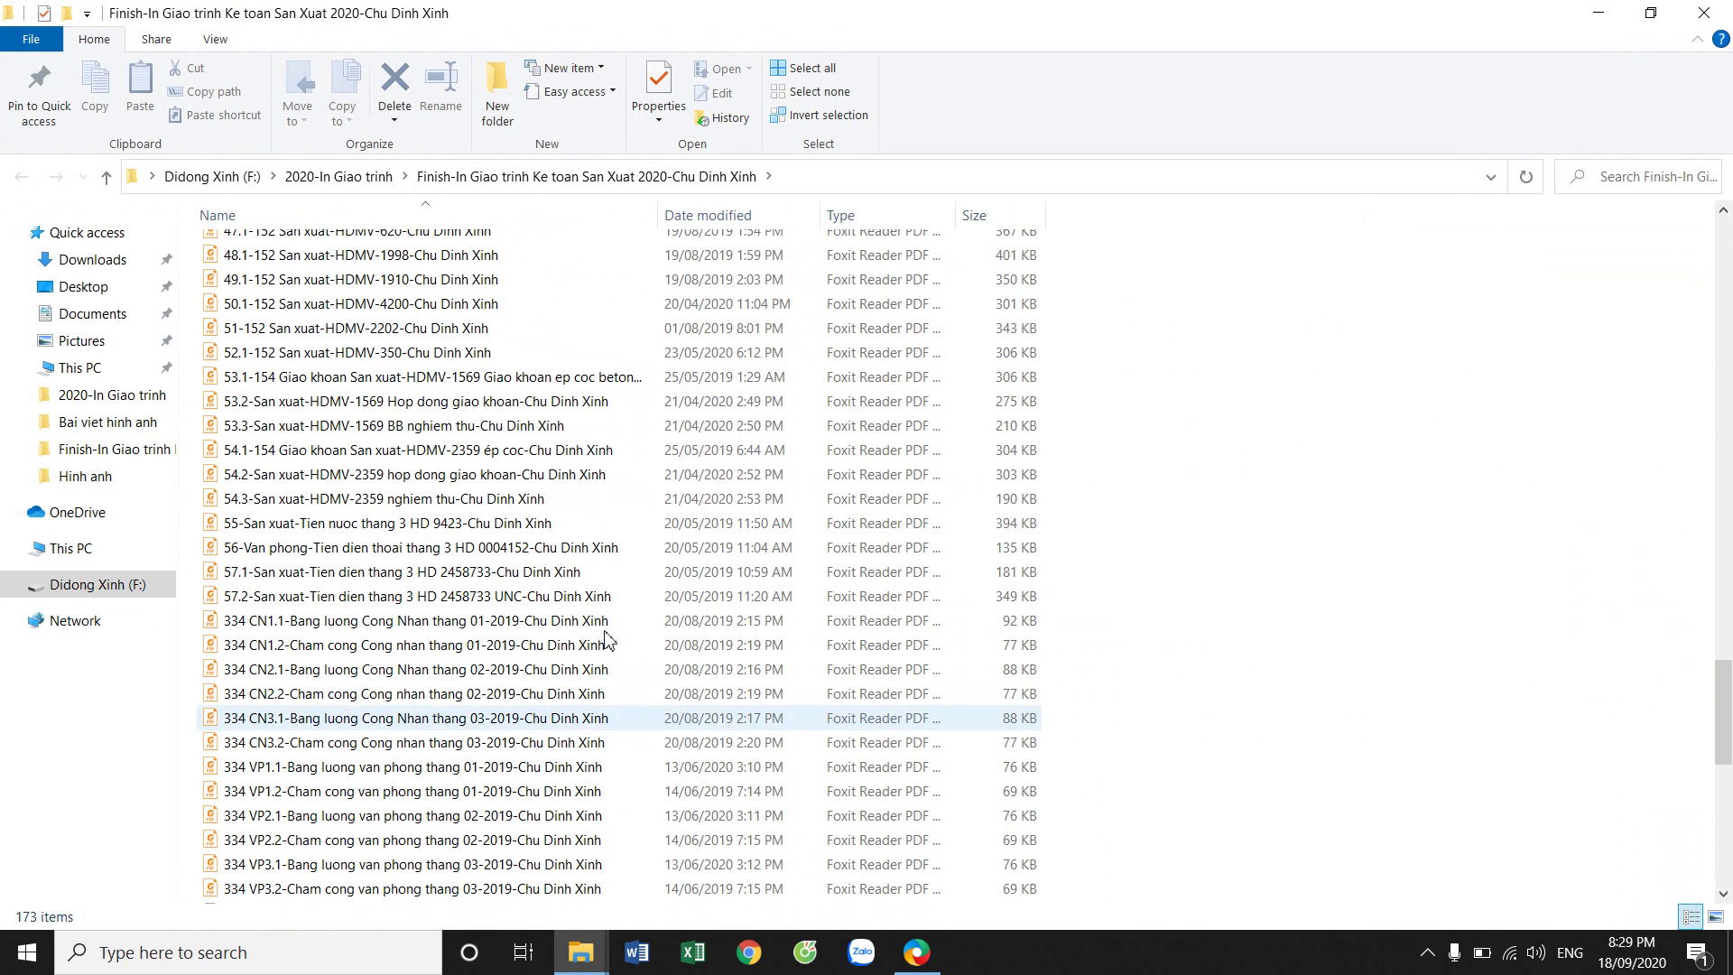
Start Excel, open the recent 2020T3-Thuc Hanh SX Mau 04-2020-TT200 workbook and save it.
{"action": "left_click", "coordinate": [691, 952]}
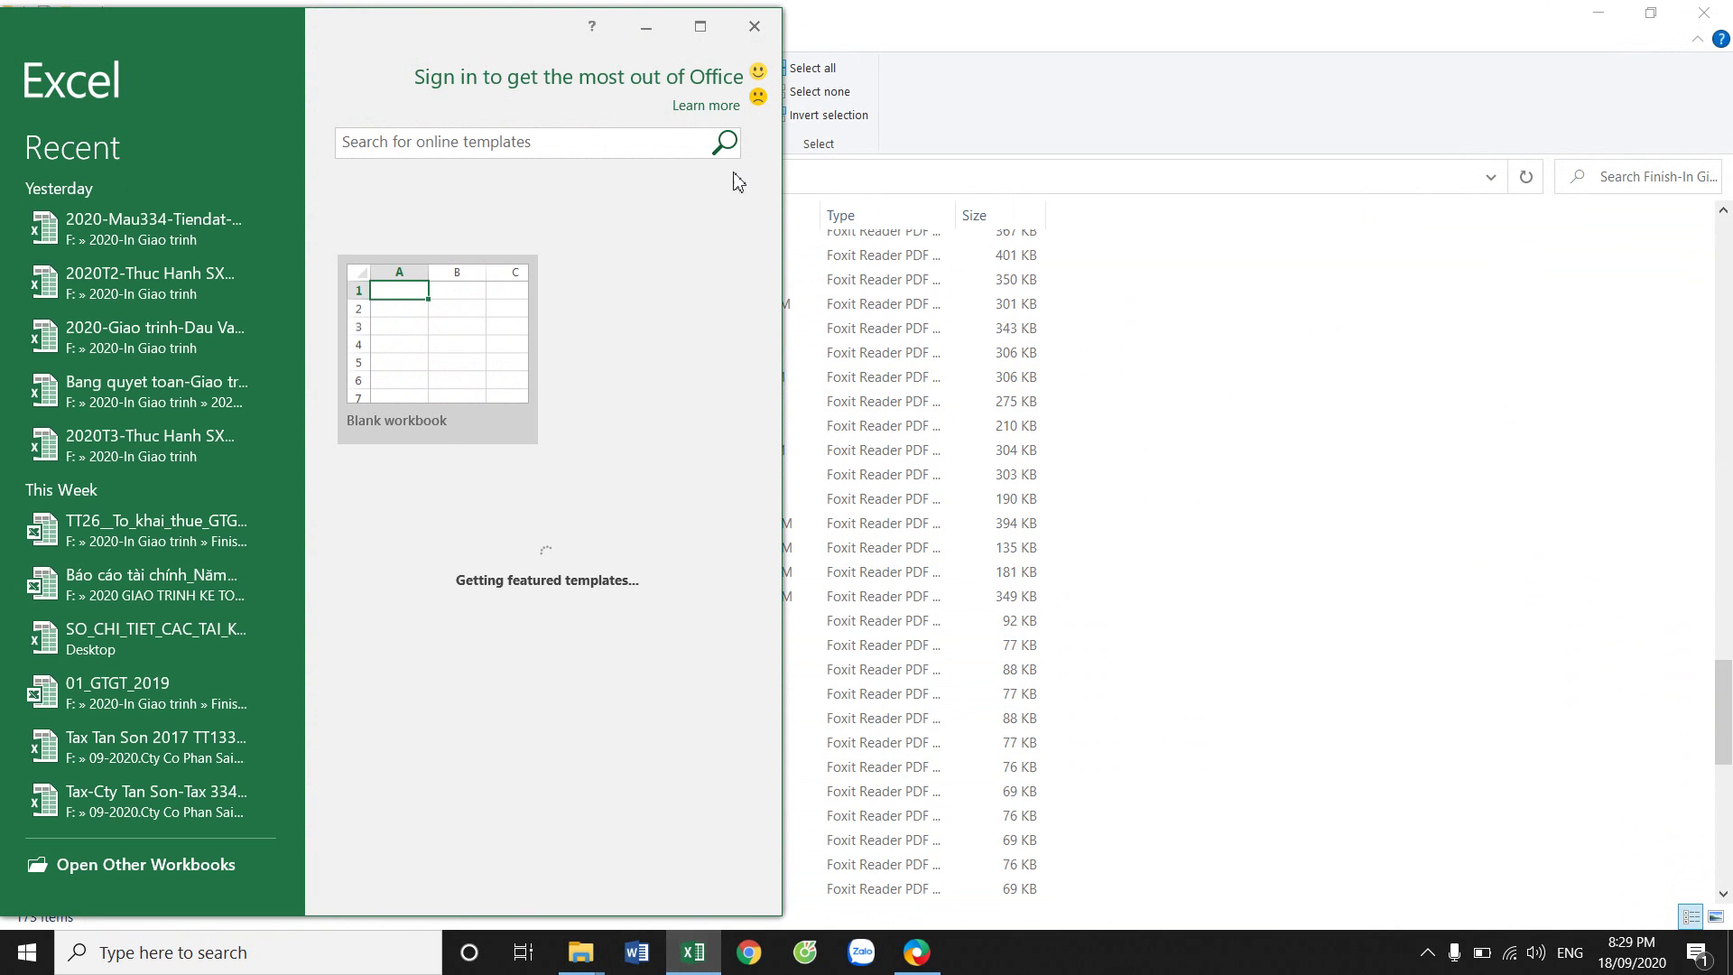
{"action": "left_click", "coordinate": [700, 27]}
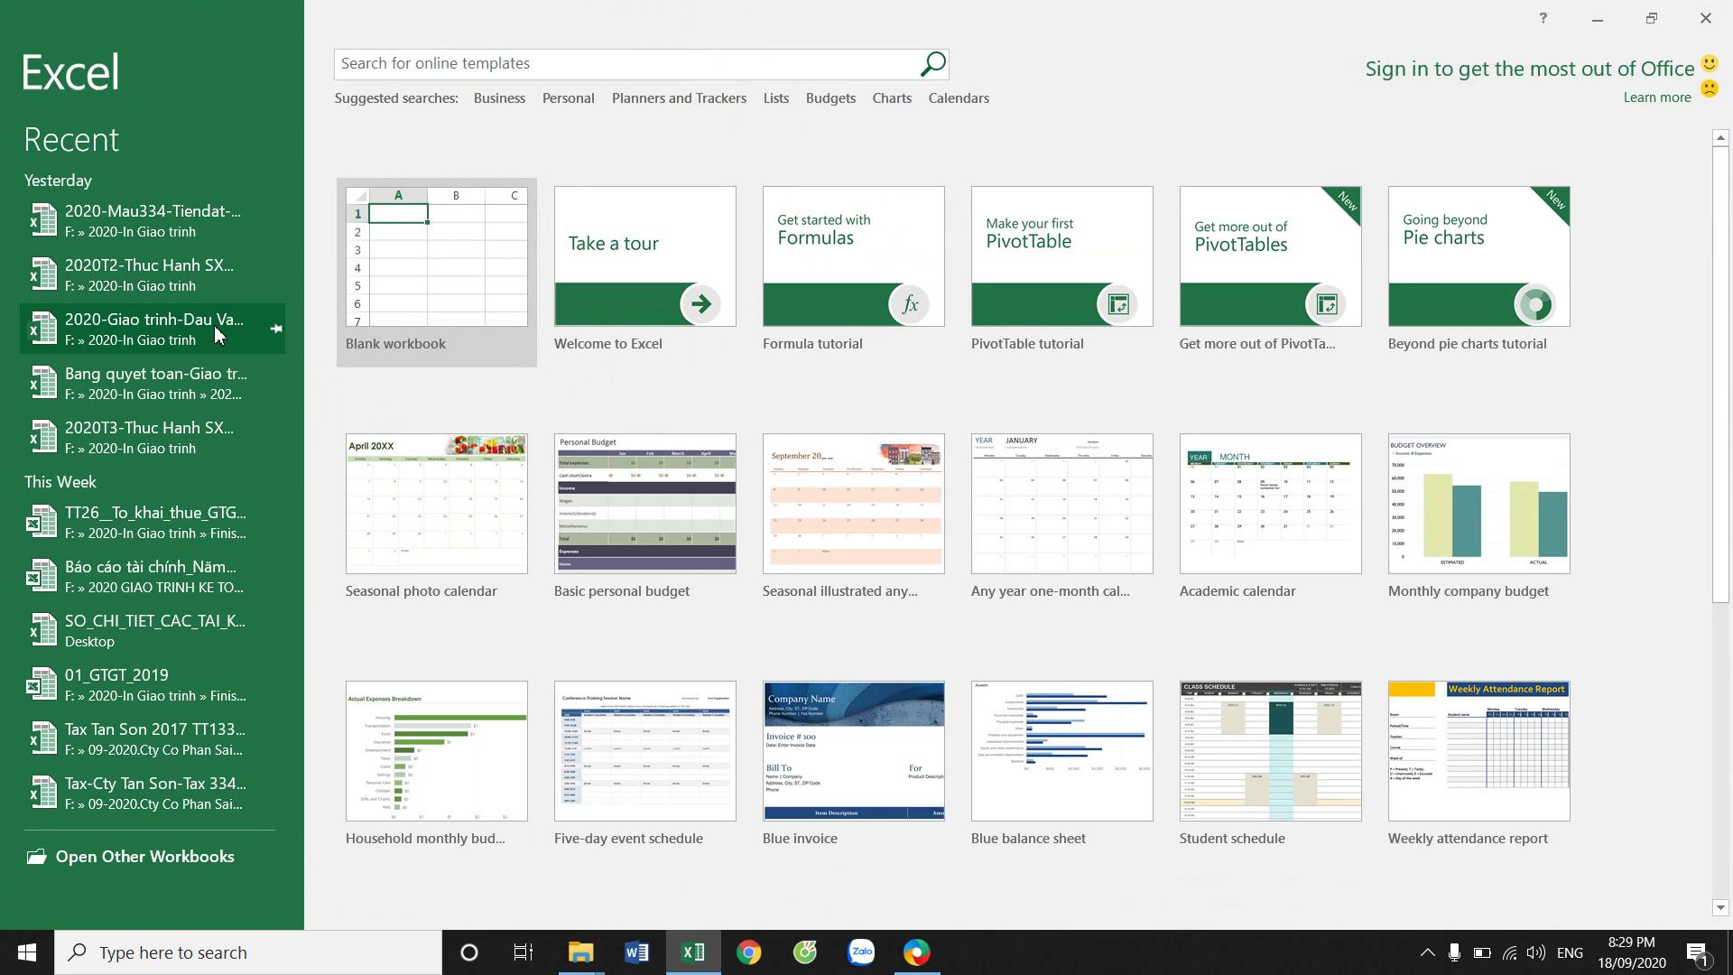
{"action": "left_click", "coordinate": [174, 437]}
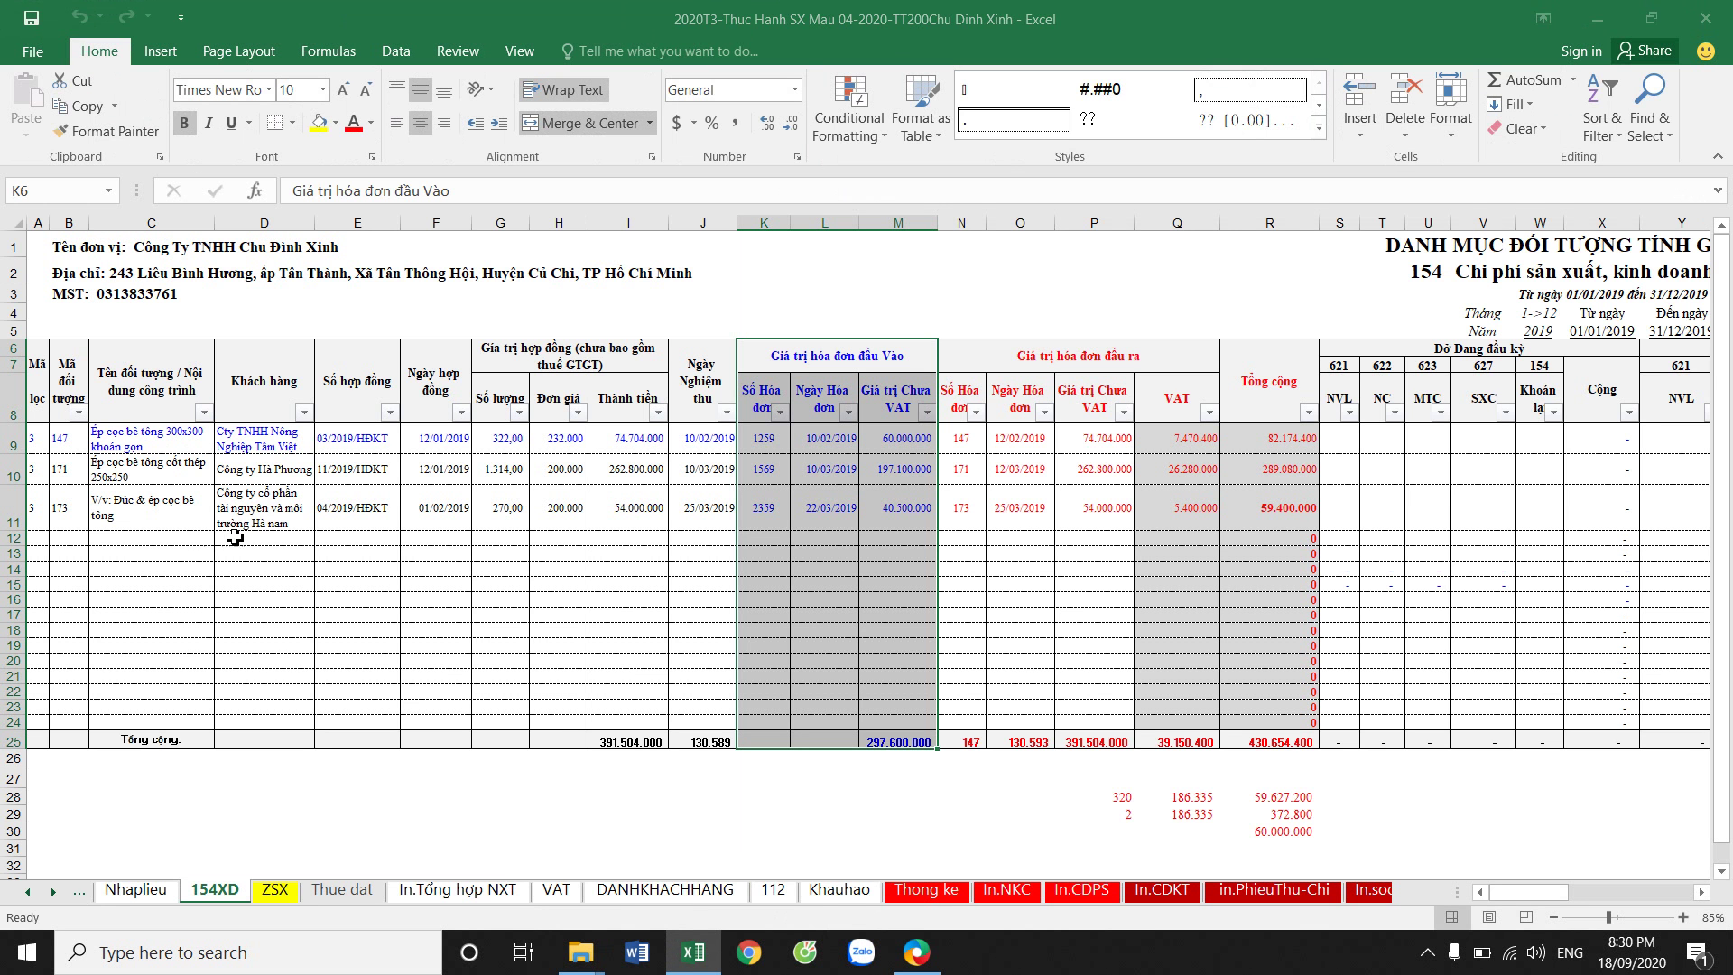
{"action": "left_click", "coordinate": [653, 658]}
{"action": "key", "text": "ctrl+s"}
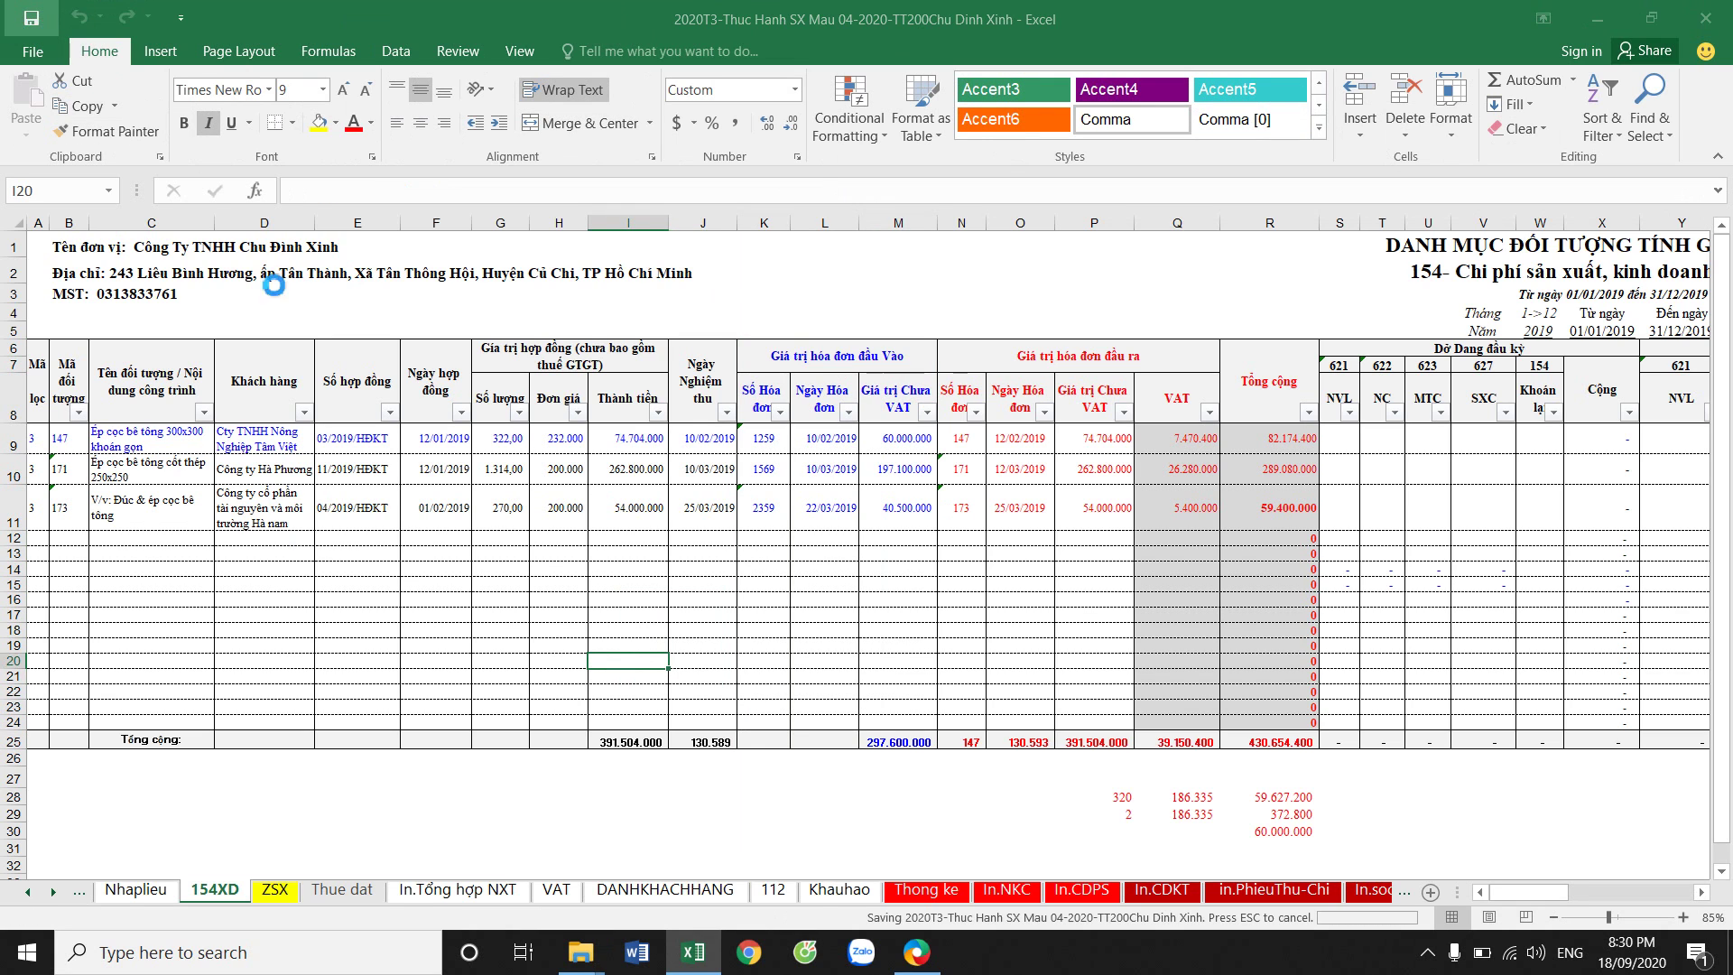
Clear the leftover figures below the totals row in cells P27:R29 and R30 of the 154XD sheet.
{"action": "left_click_drag", "start_coordinate": [1075, 777], "coordinate": [1293, 818]}
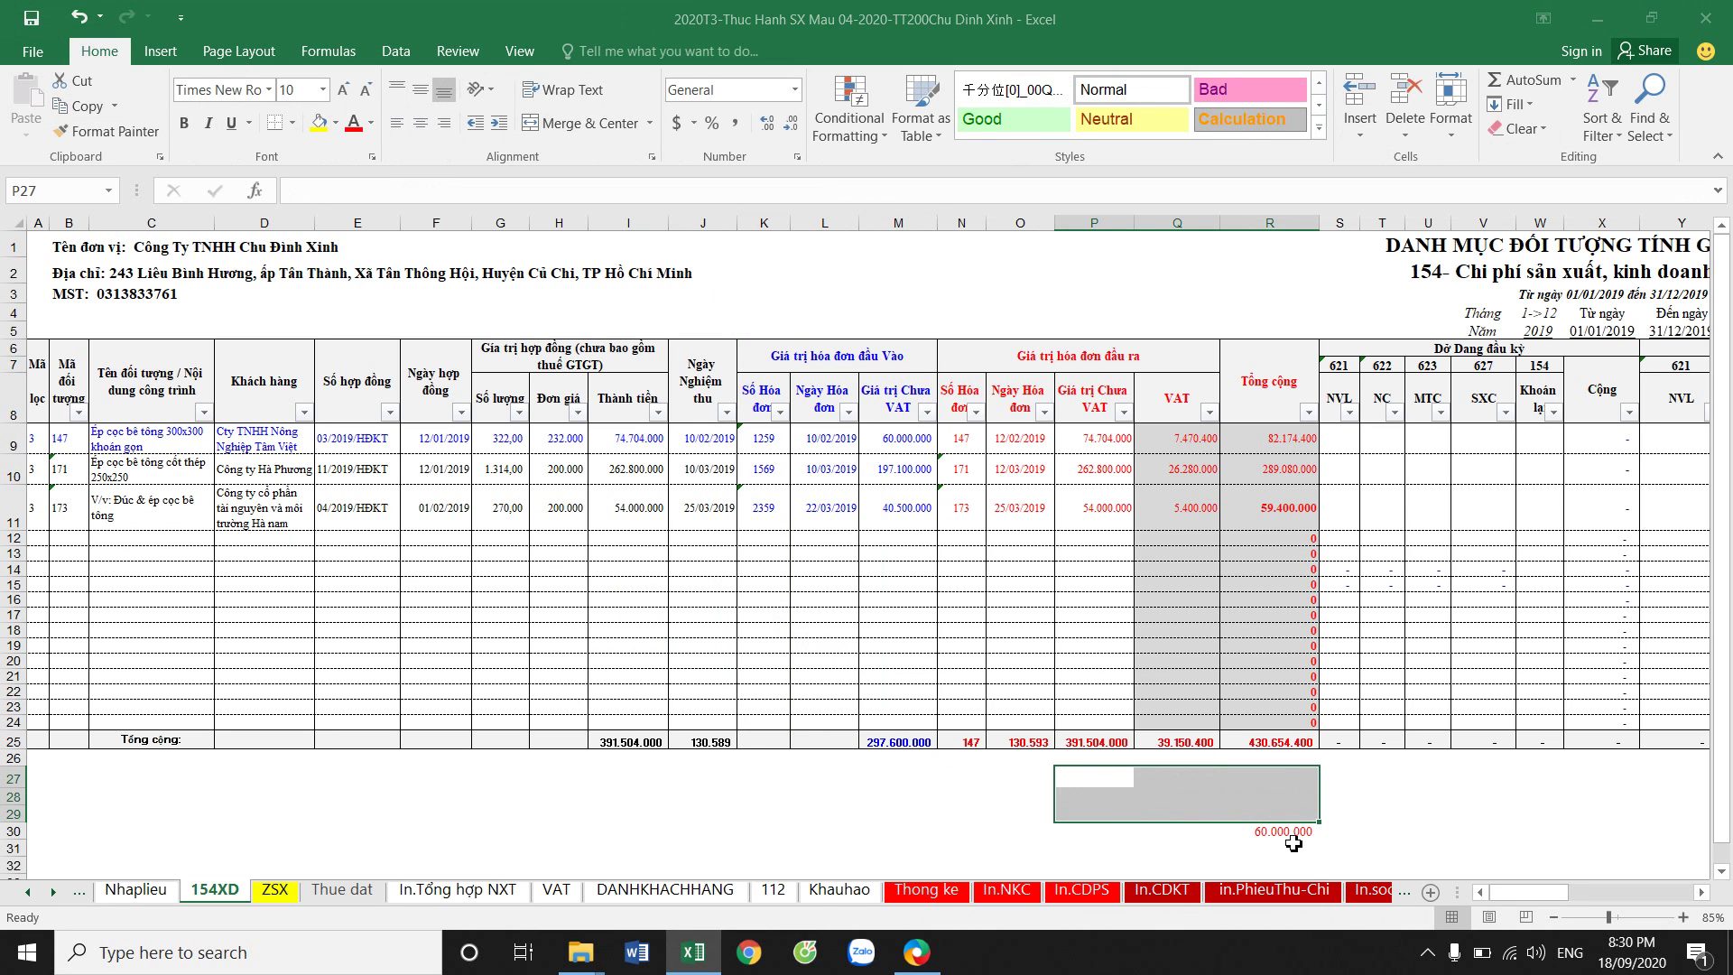
{"action": "key", "text": "Delete"}
{"action": "left_click", "coordinate": [1292, 846]}
{"action": "left_click", "coordinate": [1286, 831]}
{"action": "key", "text": "Delete"}
{"action": "left_click", "coordinate": [1338, 777]}
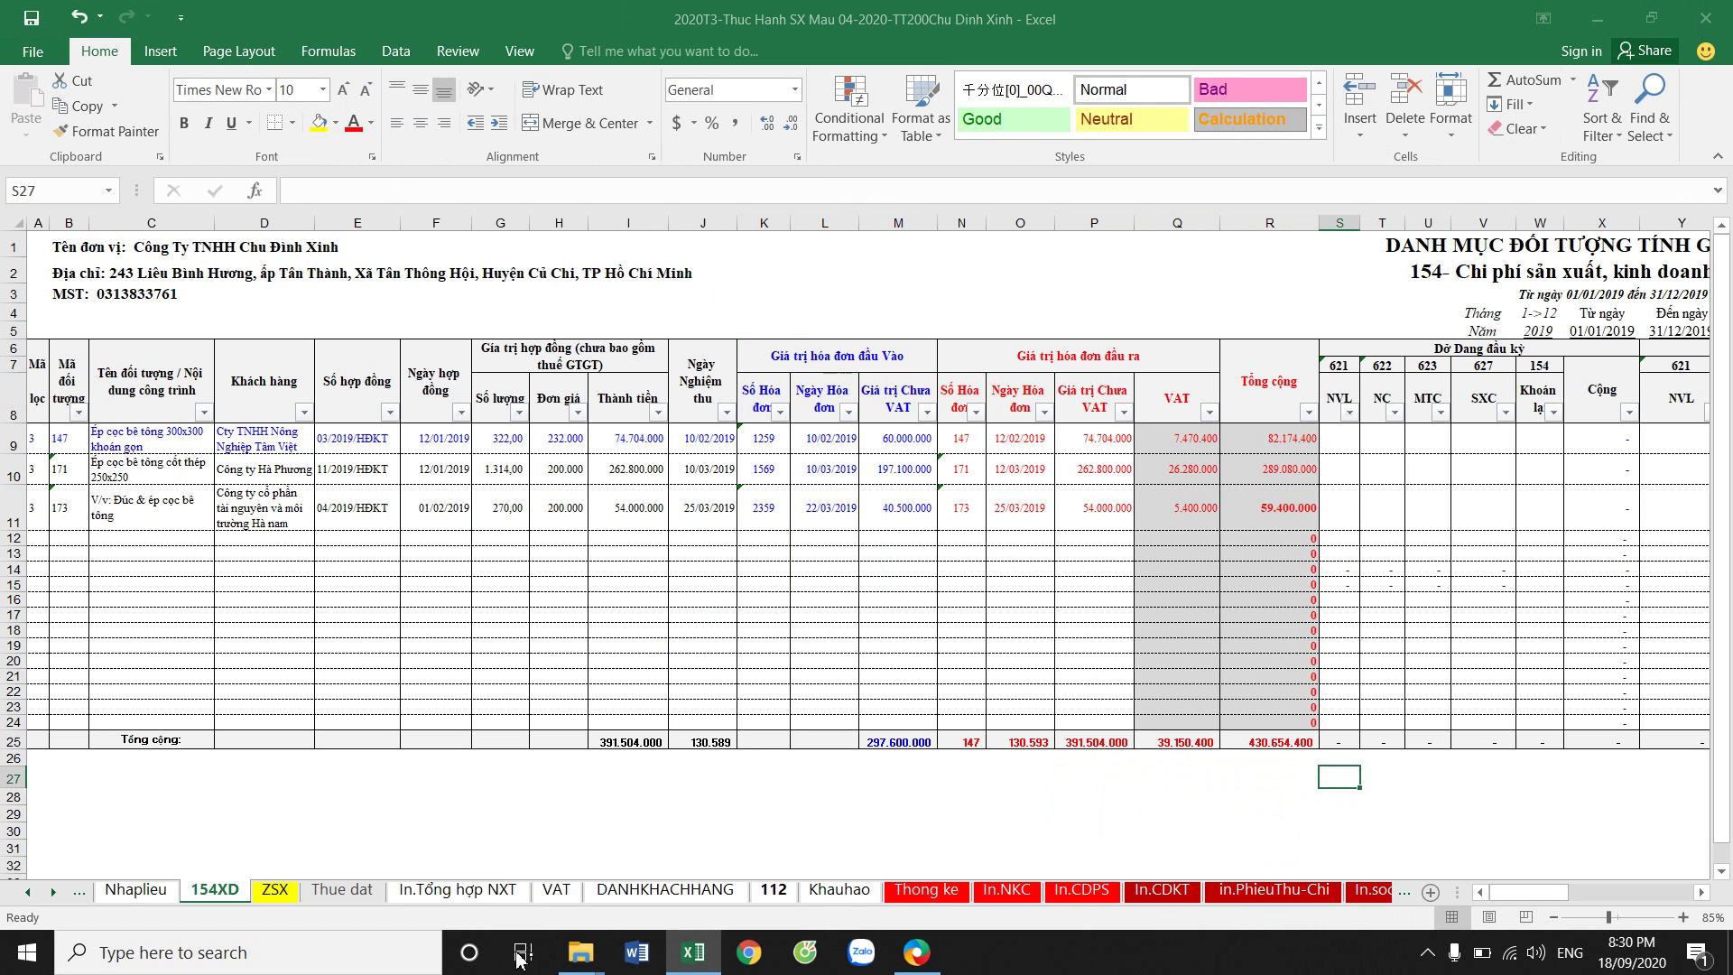
Open the Ke hoach san xuat thang 2.2019 PDF from File Explorer, review its production plan at 125% zoom, and minimize it.
{"action": "mouse_move", "coordinate": [565, 962]}
{"action": "left_click", "coordinate": [907, 722]}
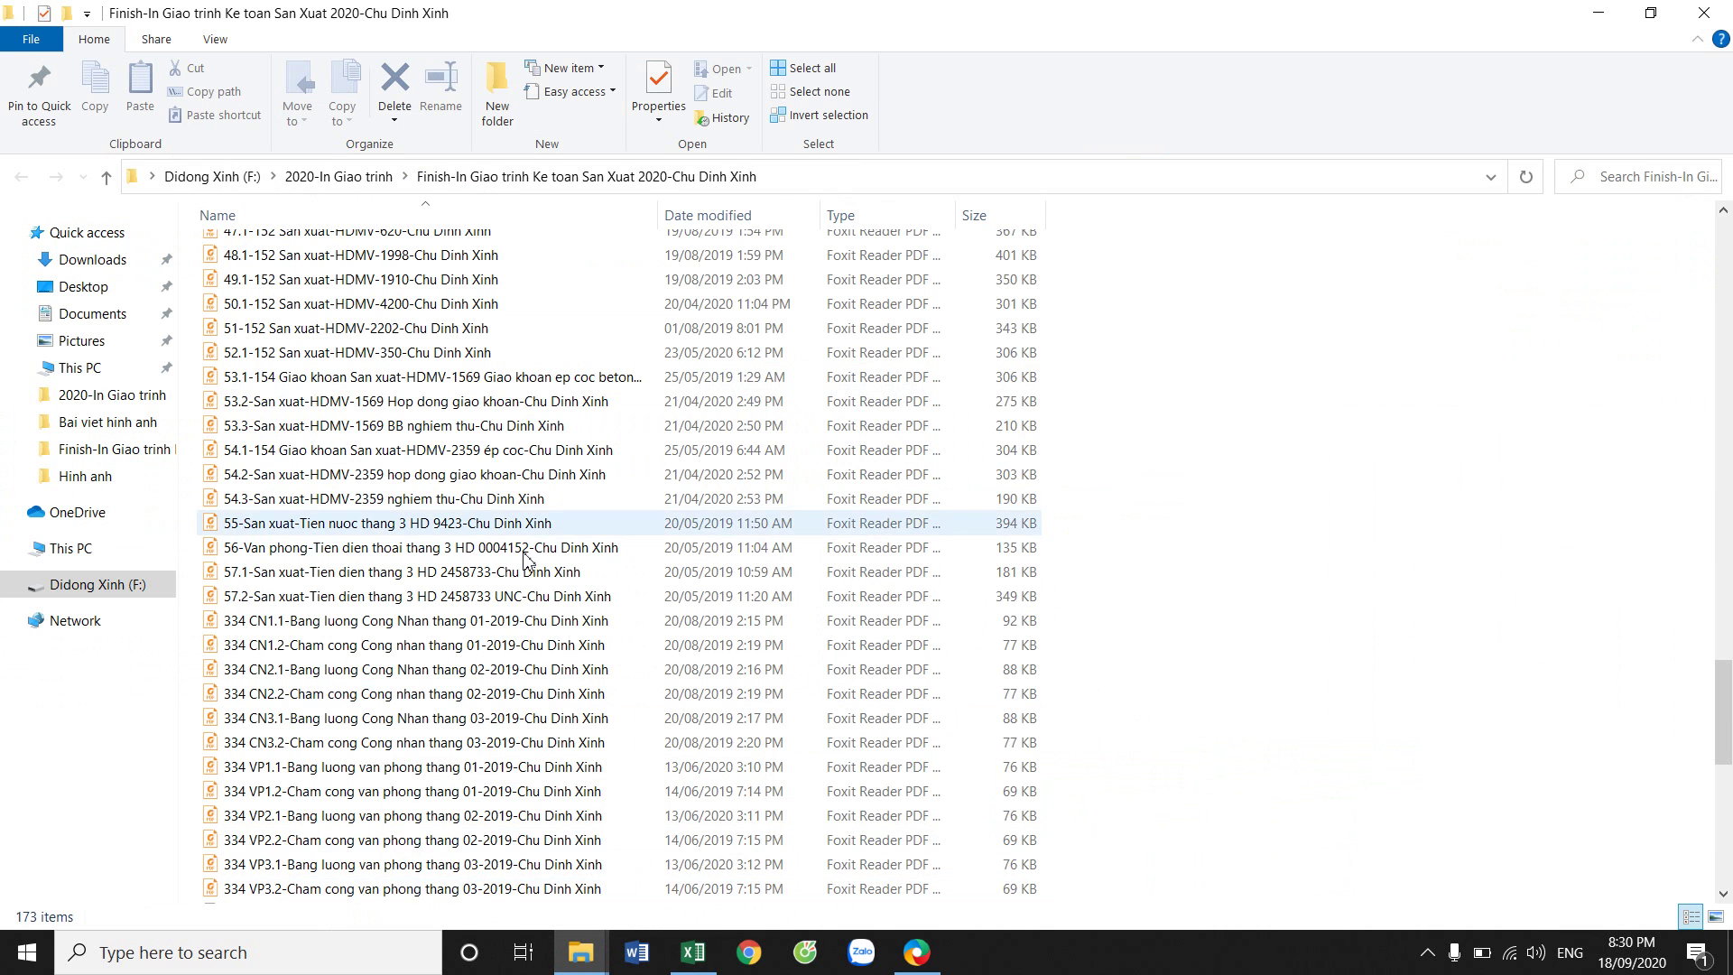
{"action": "scroll", "coordinate": [694, 647], "scroll_direction": "down", "scroll_amount": 4}
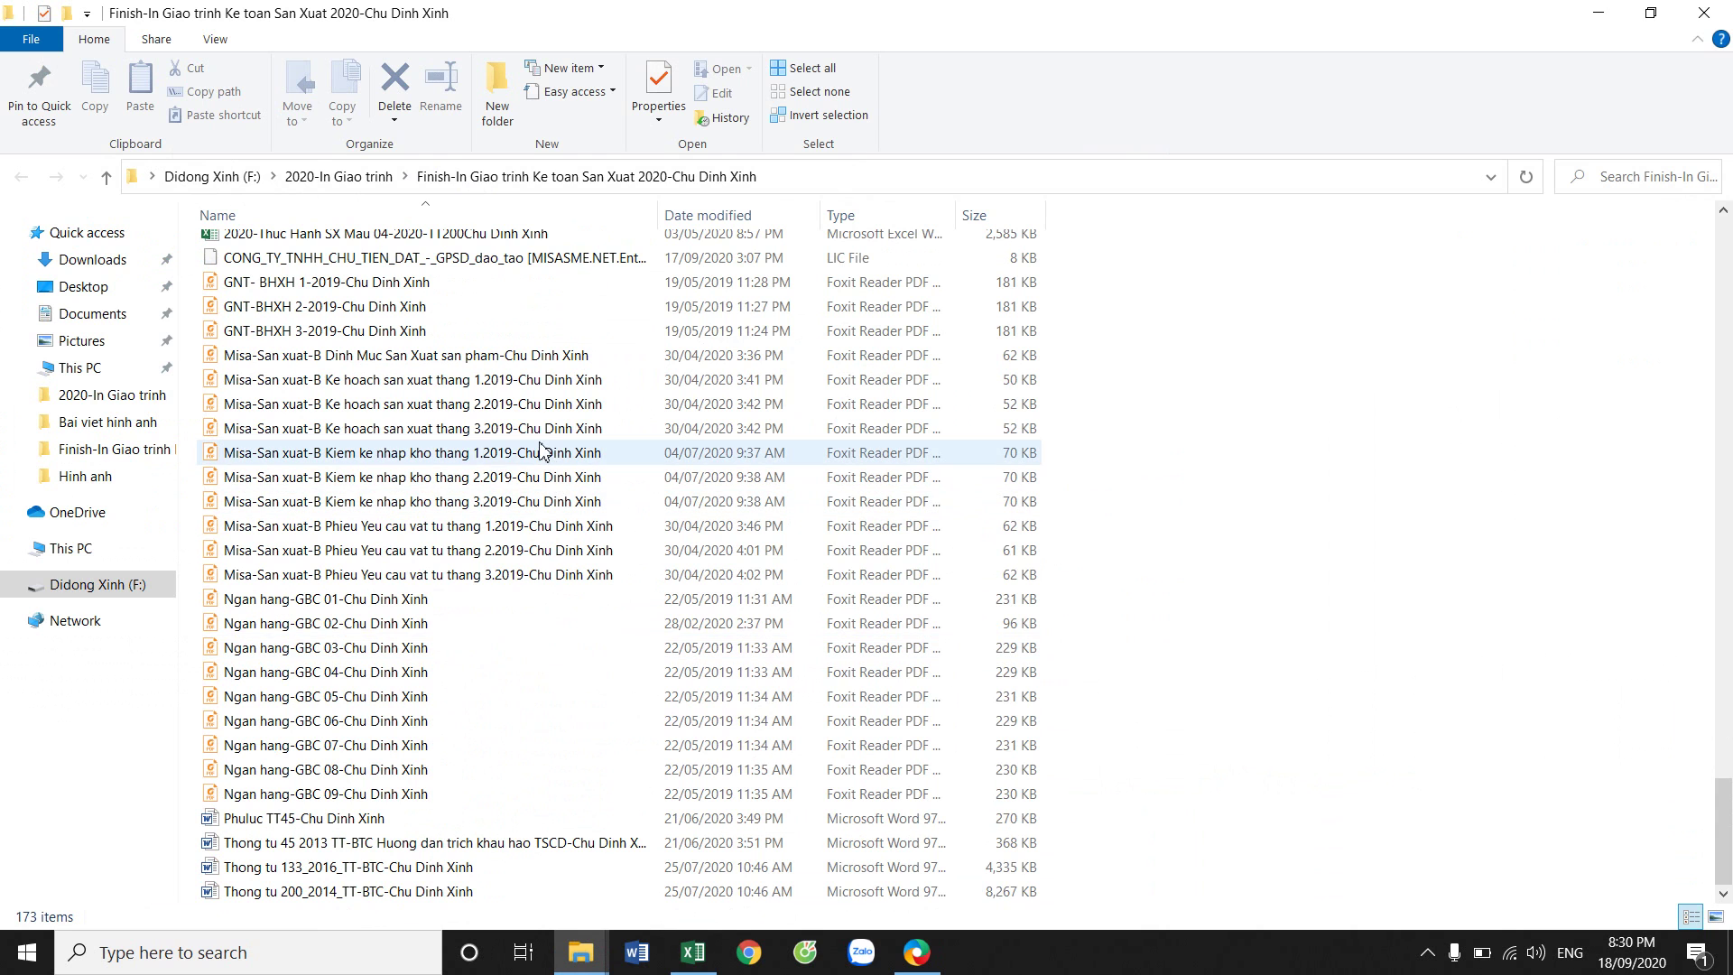
{"action": "left_click", "coordinate": [480, 408]}
{"action": "double_click", "coordinate": [481, 407]}
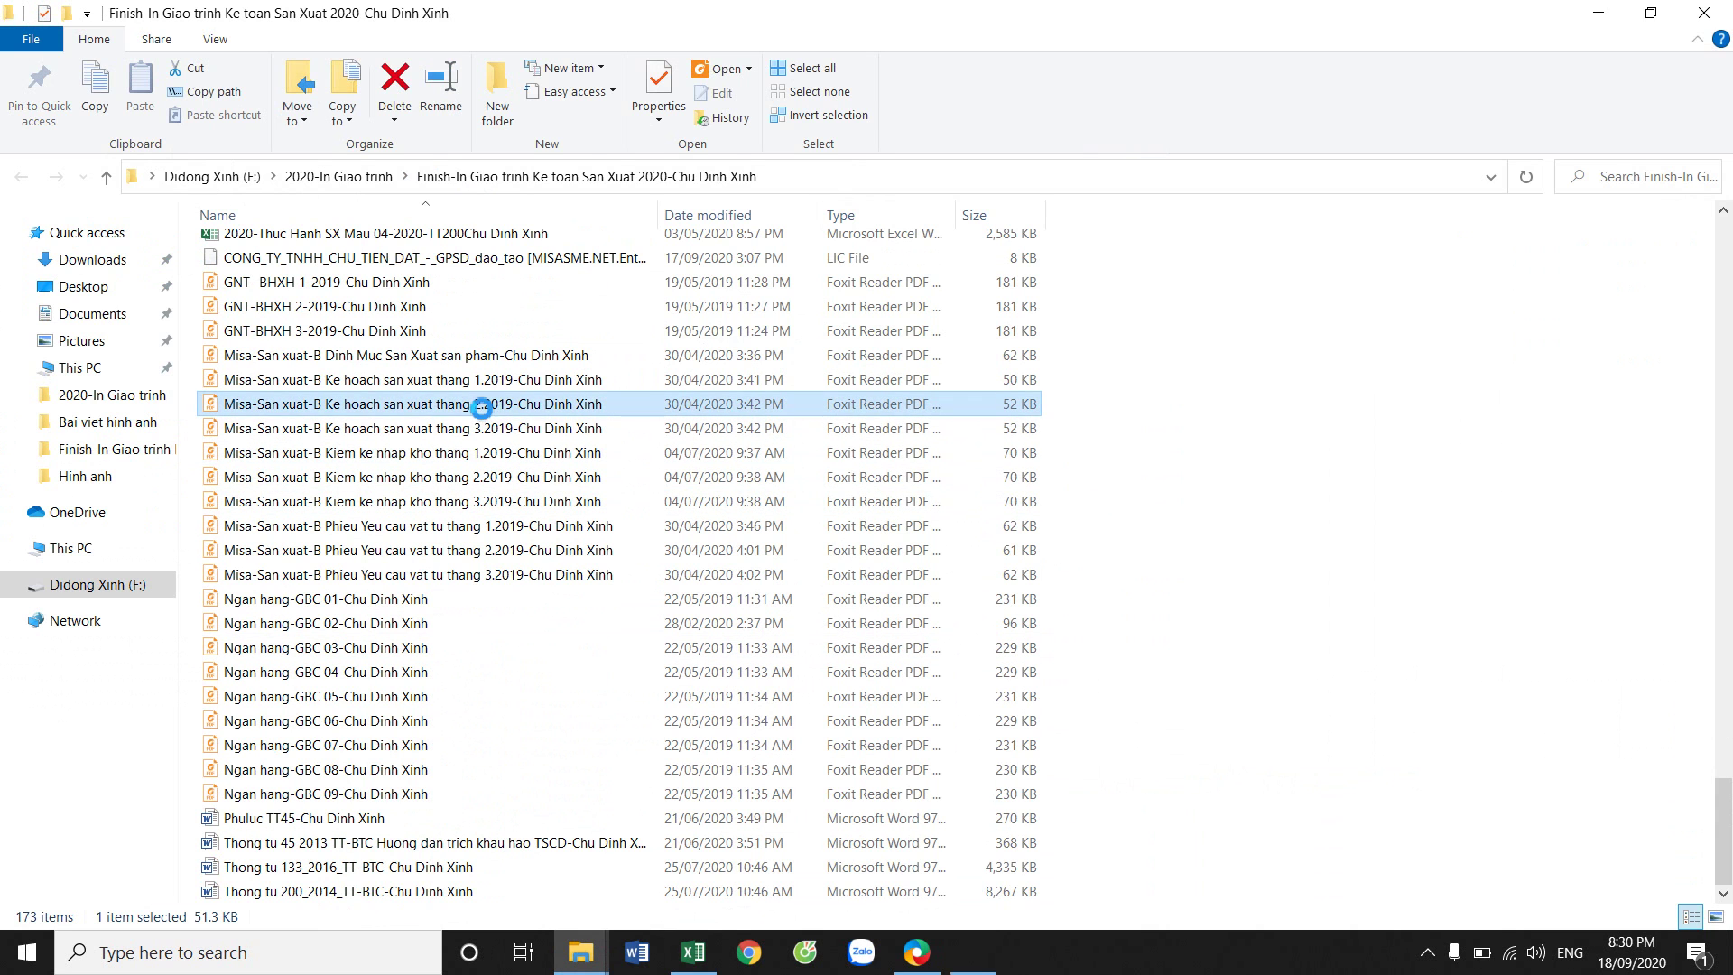
{"action": "scroll", "coordinate": [825, 438], "scroll_direction": "down", "scroll_amount": 1}
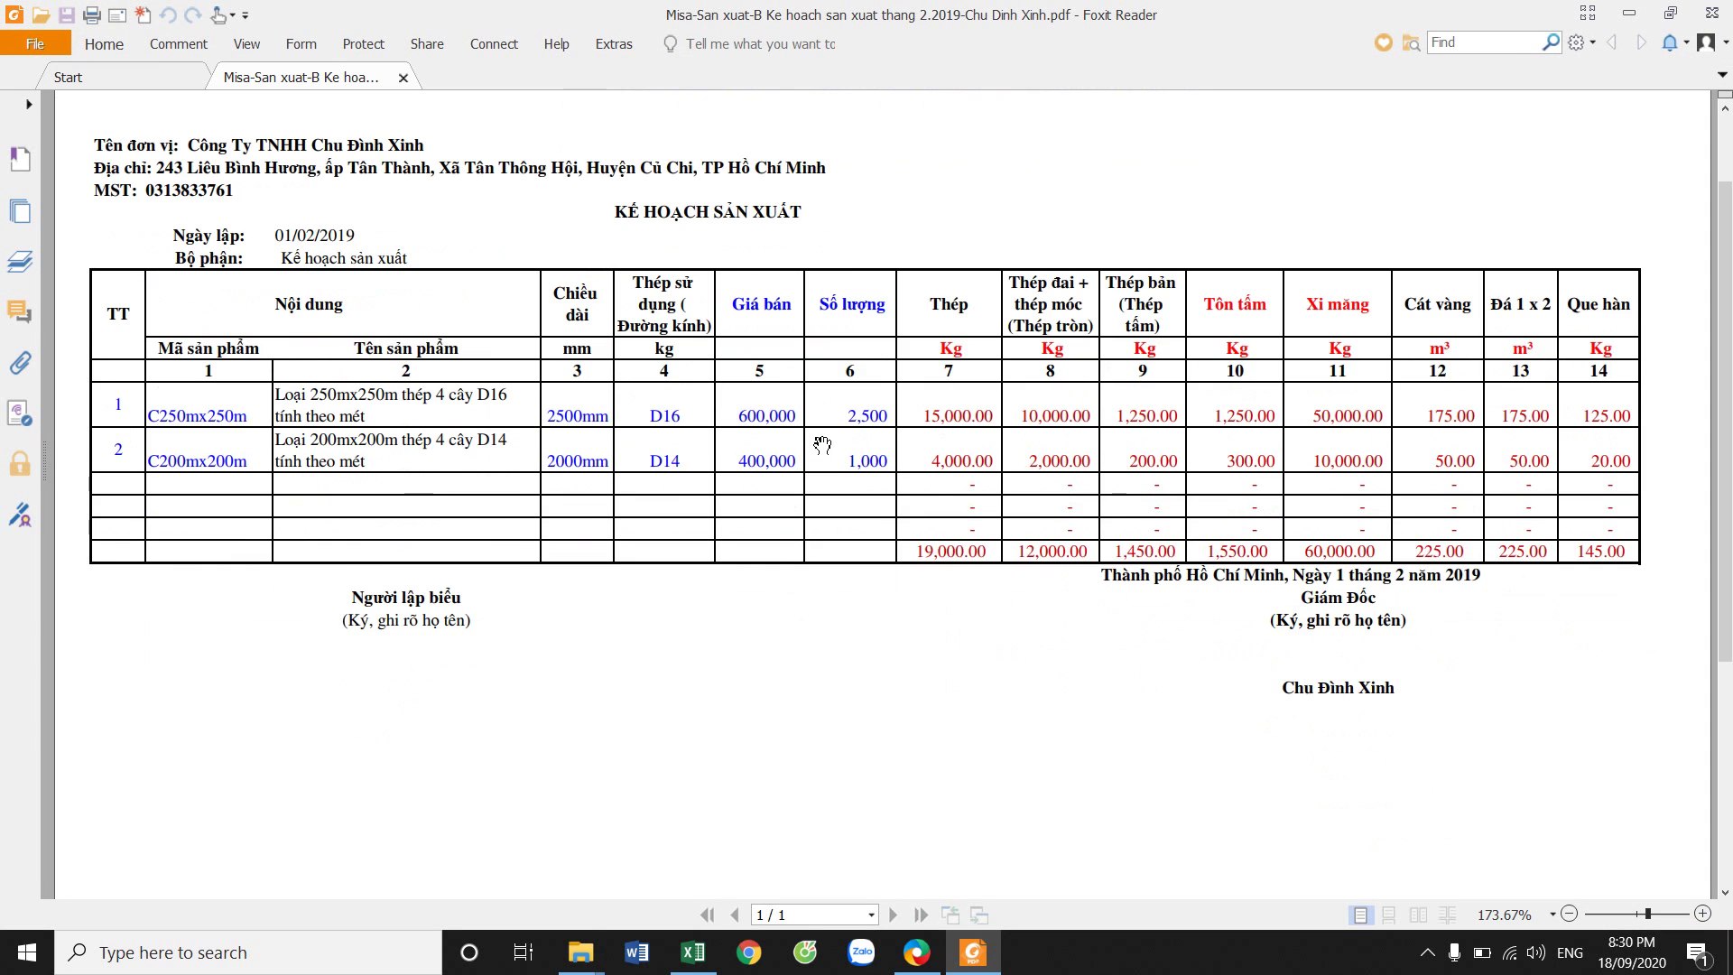
{"action": "scroll", "coordinate": [825, 438], "scroll_direction": "down", "scroll_amount": 2, "text": "ctrl"}
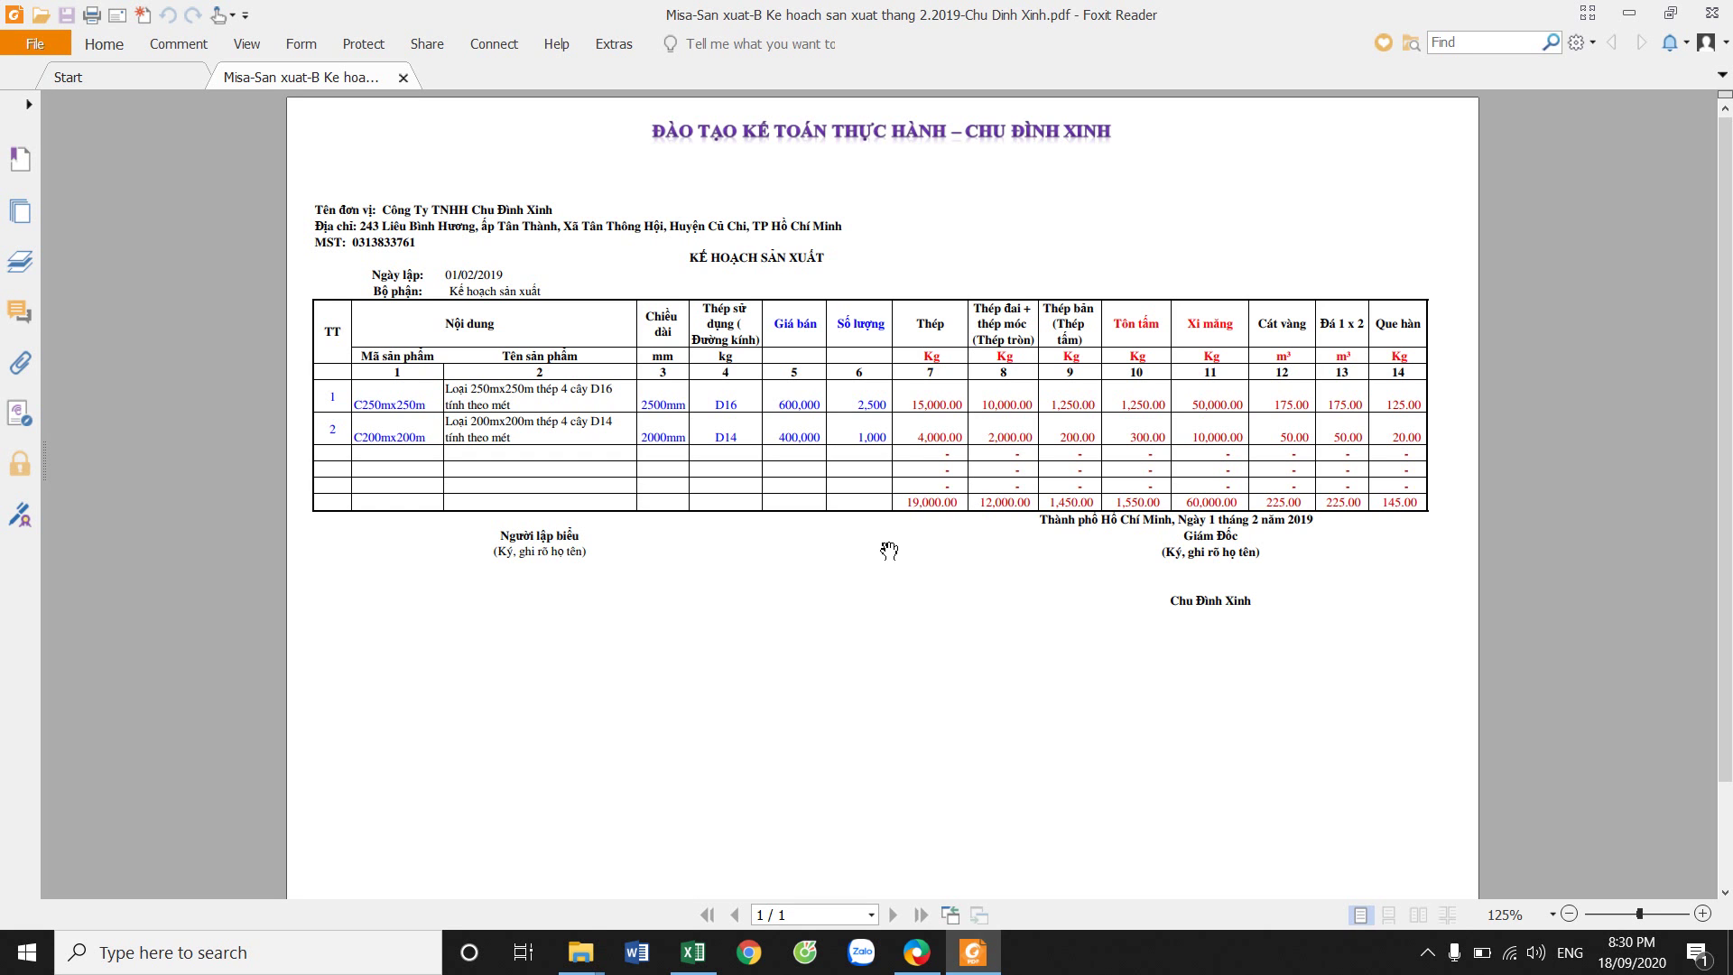
{"action": "left_click", "coordinate": [1670, 12]}
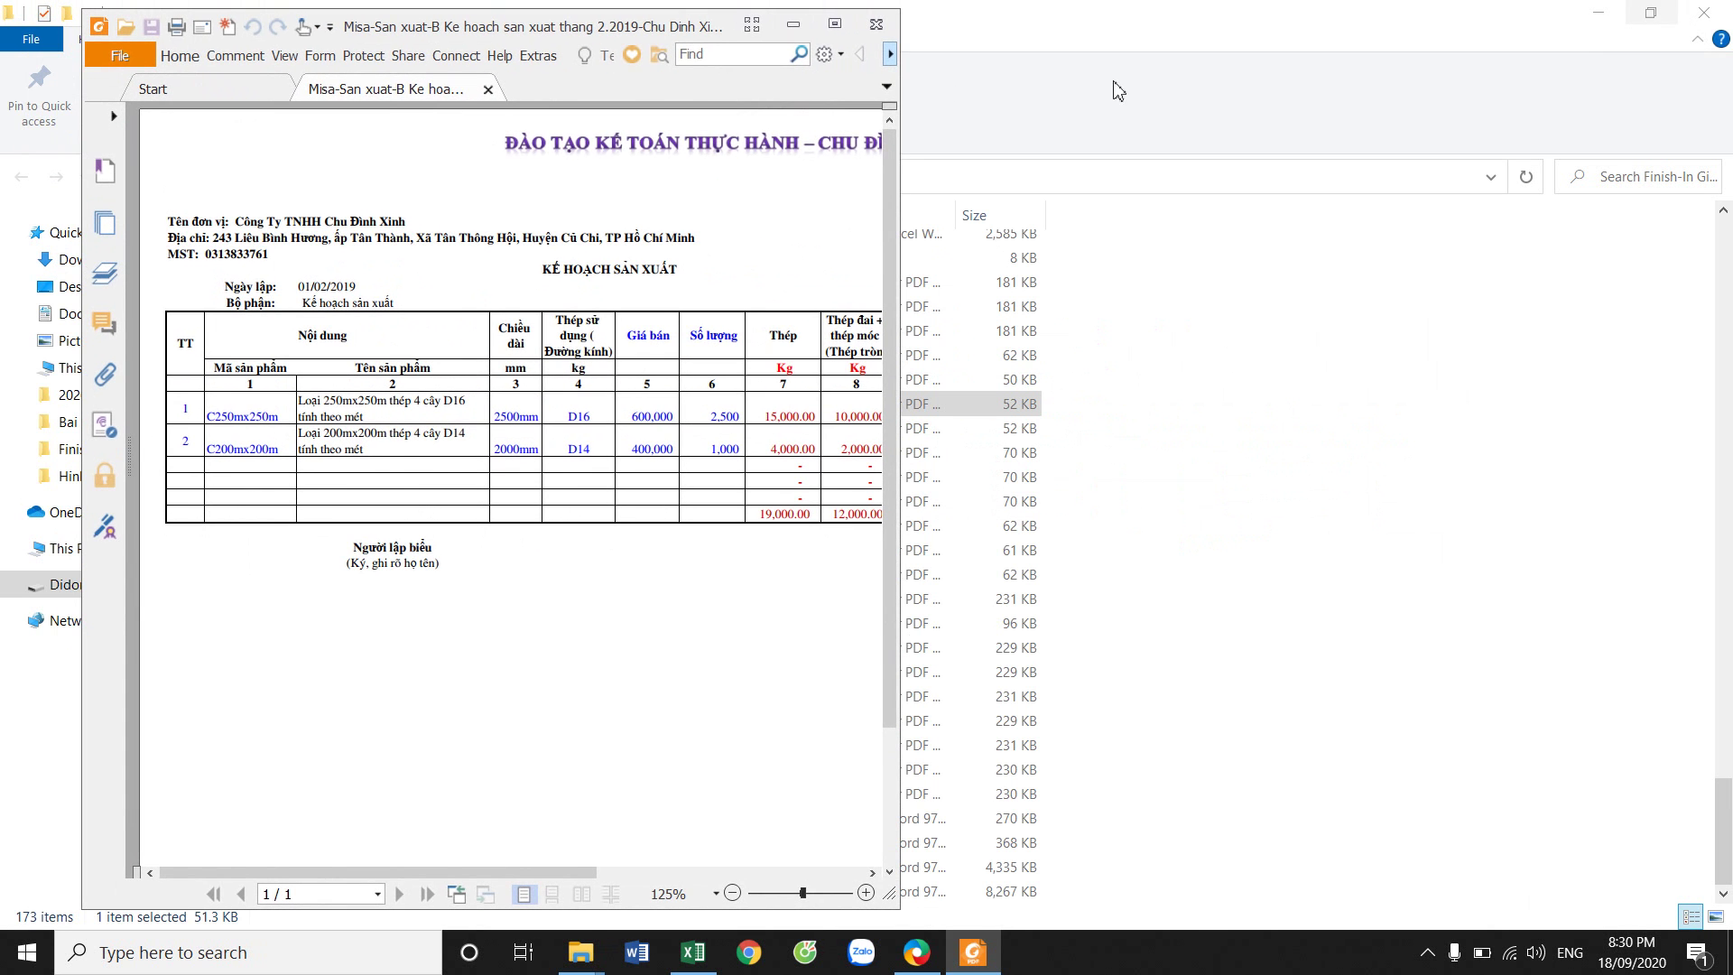
{"action": "left_click", "coordinate": [794, 25]}
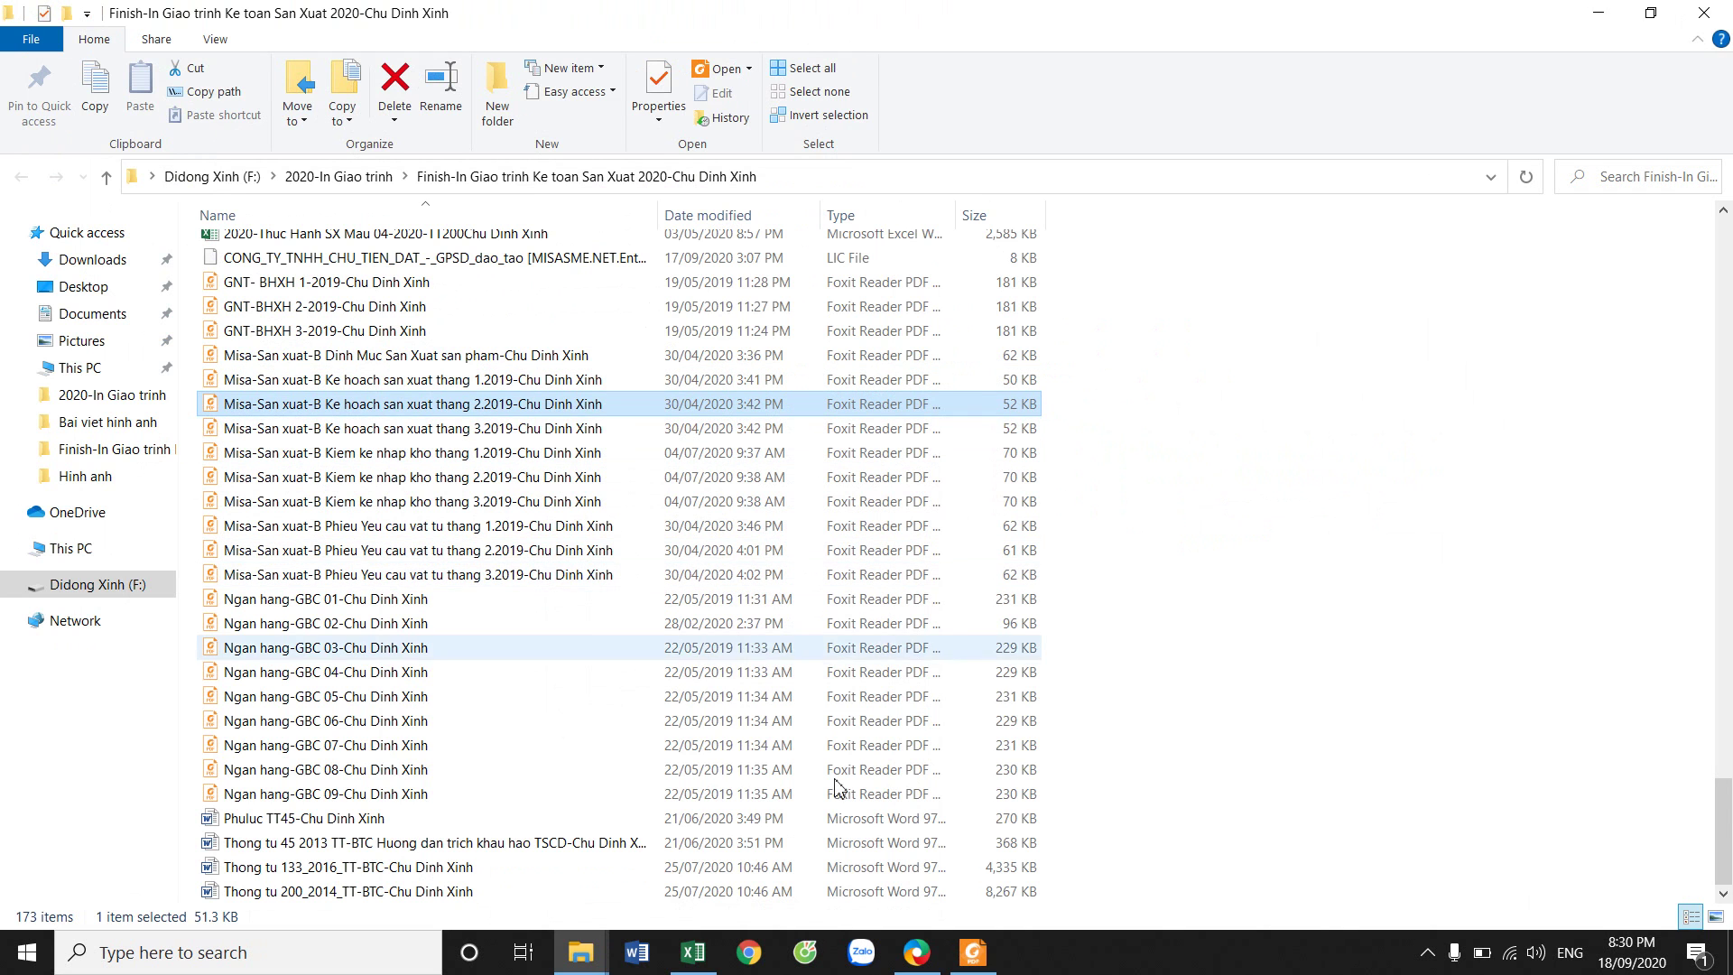
Switch back to the Excel workbook and show the start of the Nhaplieu sheet.
{"action": "left_click", "coordinate": [693, 952]}
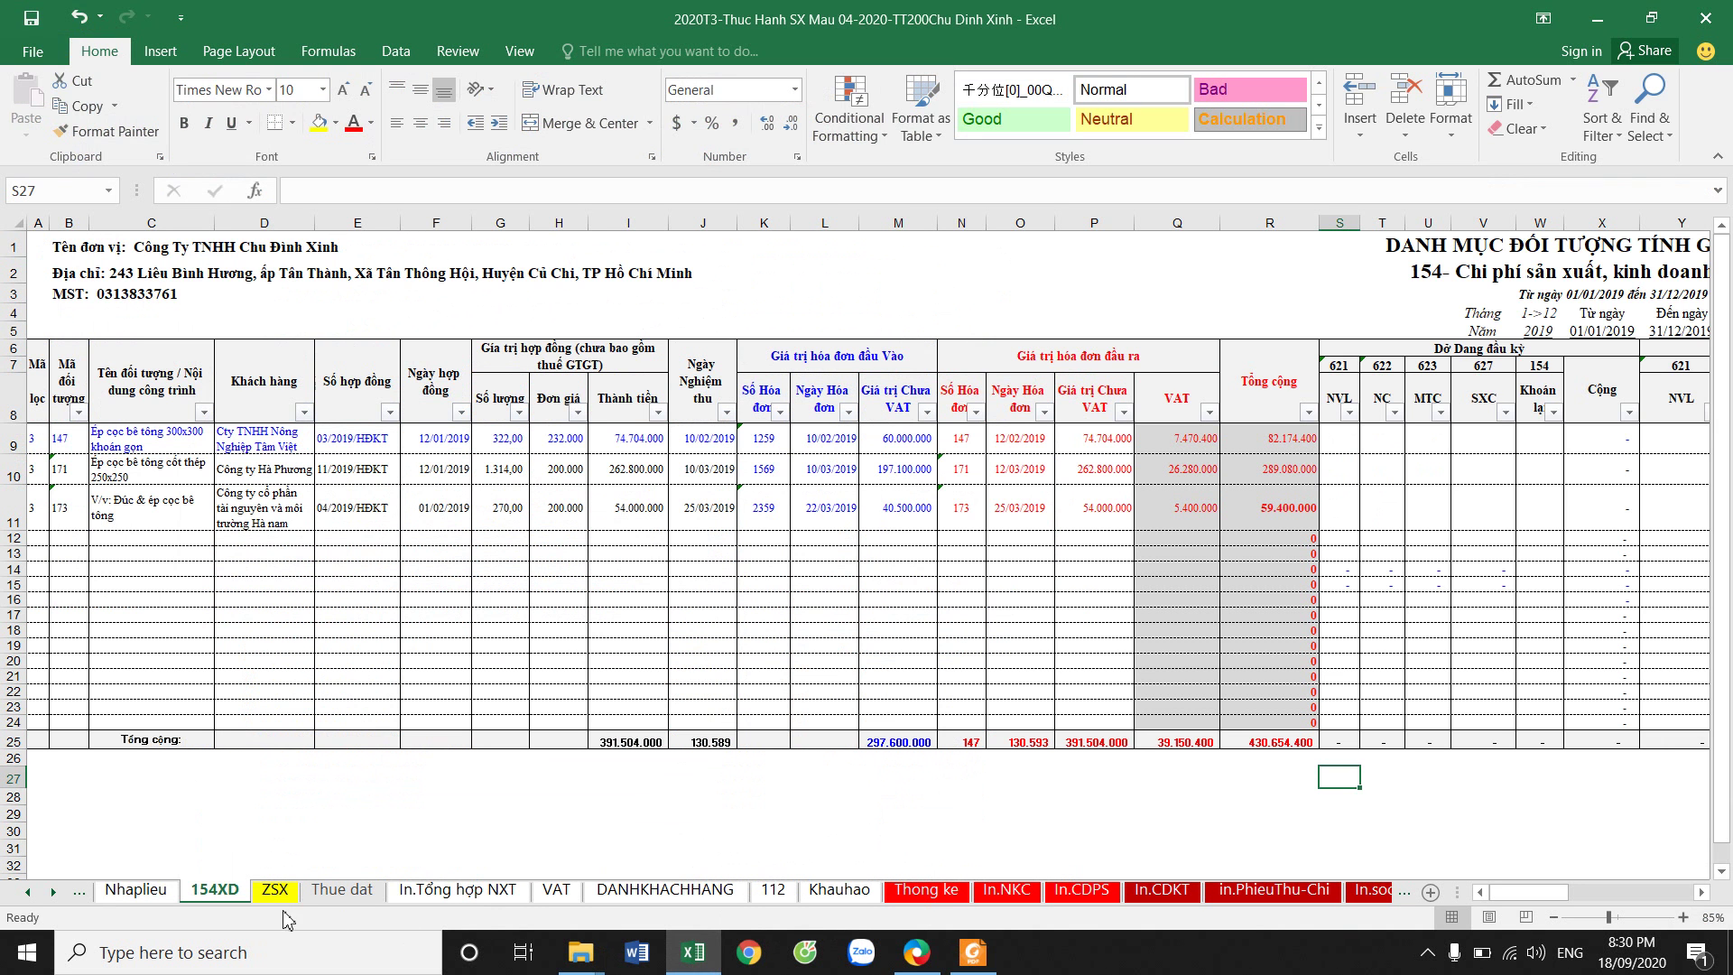
{"action": "left_click", "coordinate": [142, 901]}
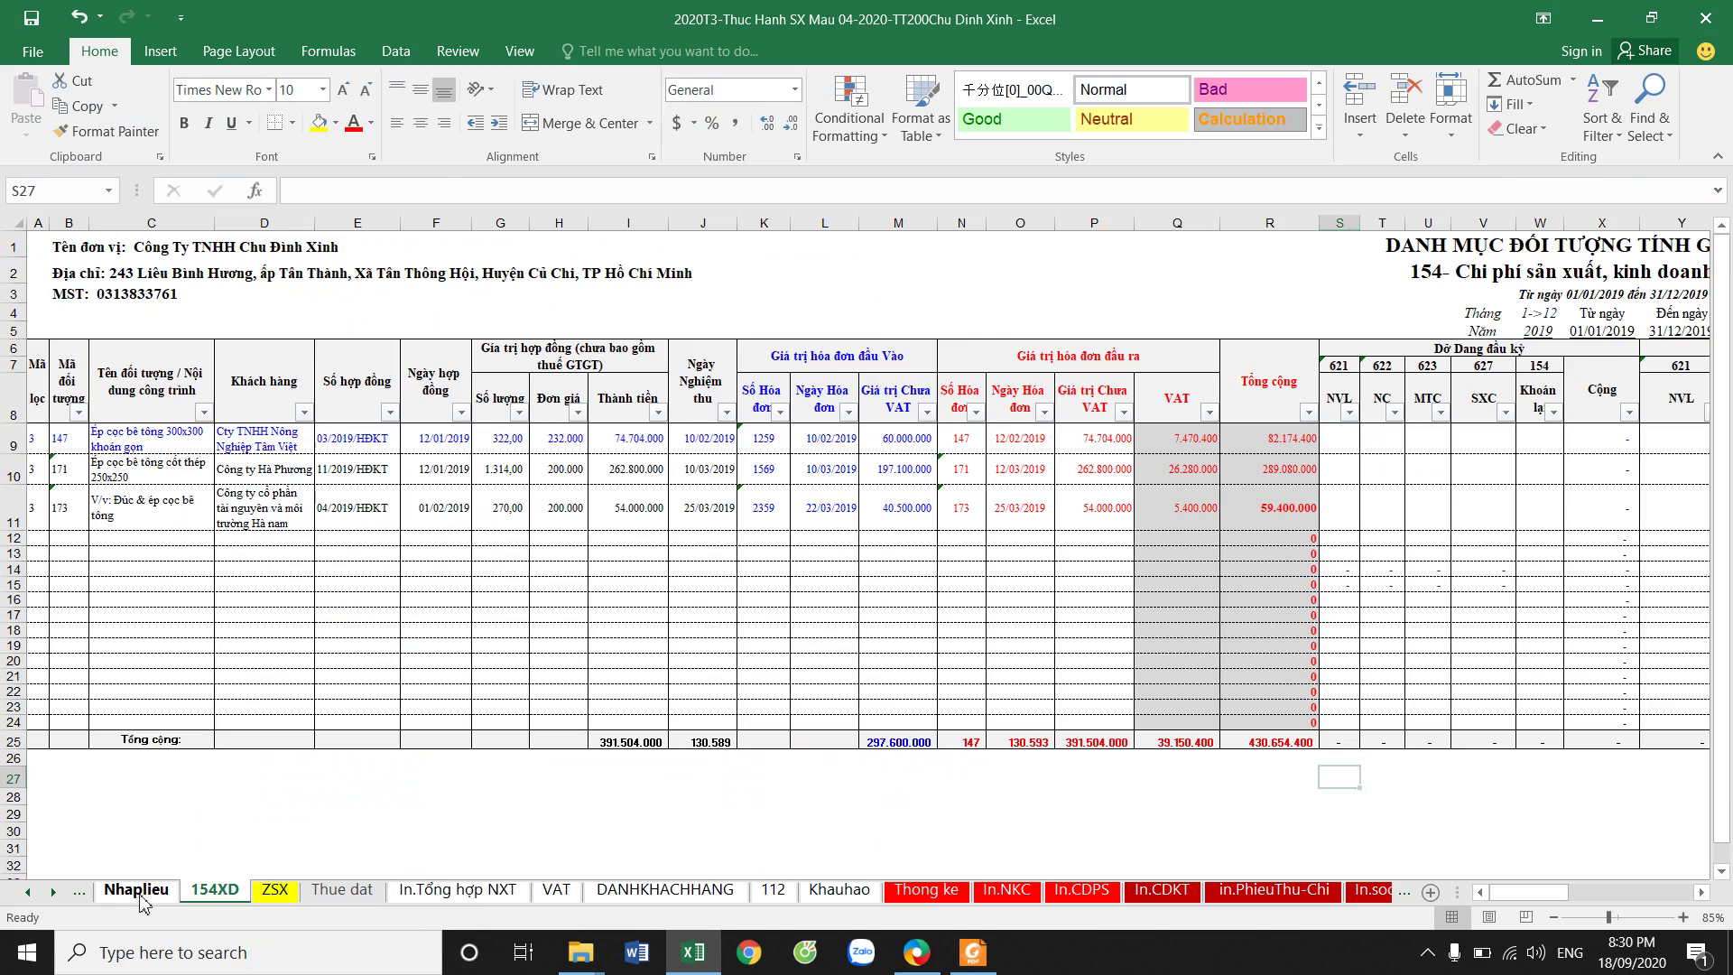
{"action": "scroll", "coordinate": [231, 453], "scroll_direction": "up", "scroll_amount": 8}
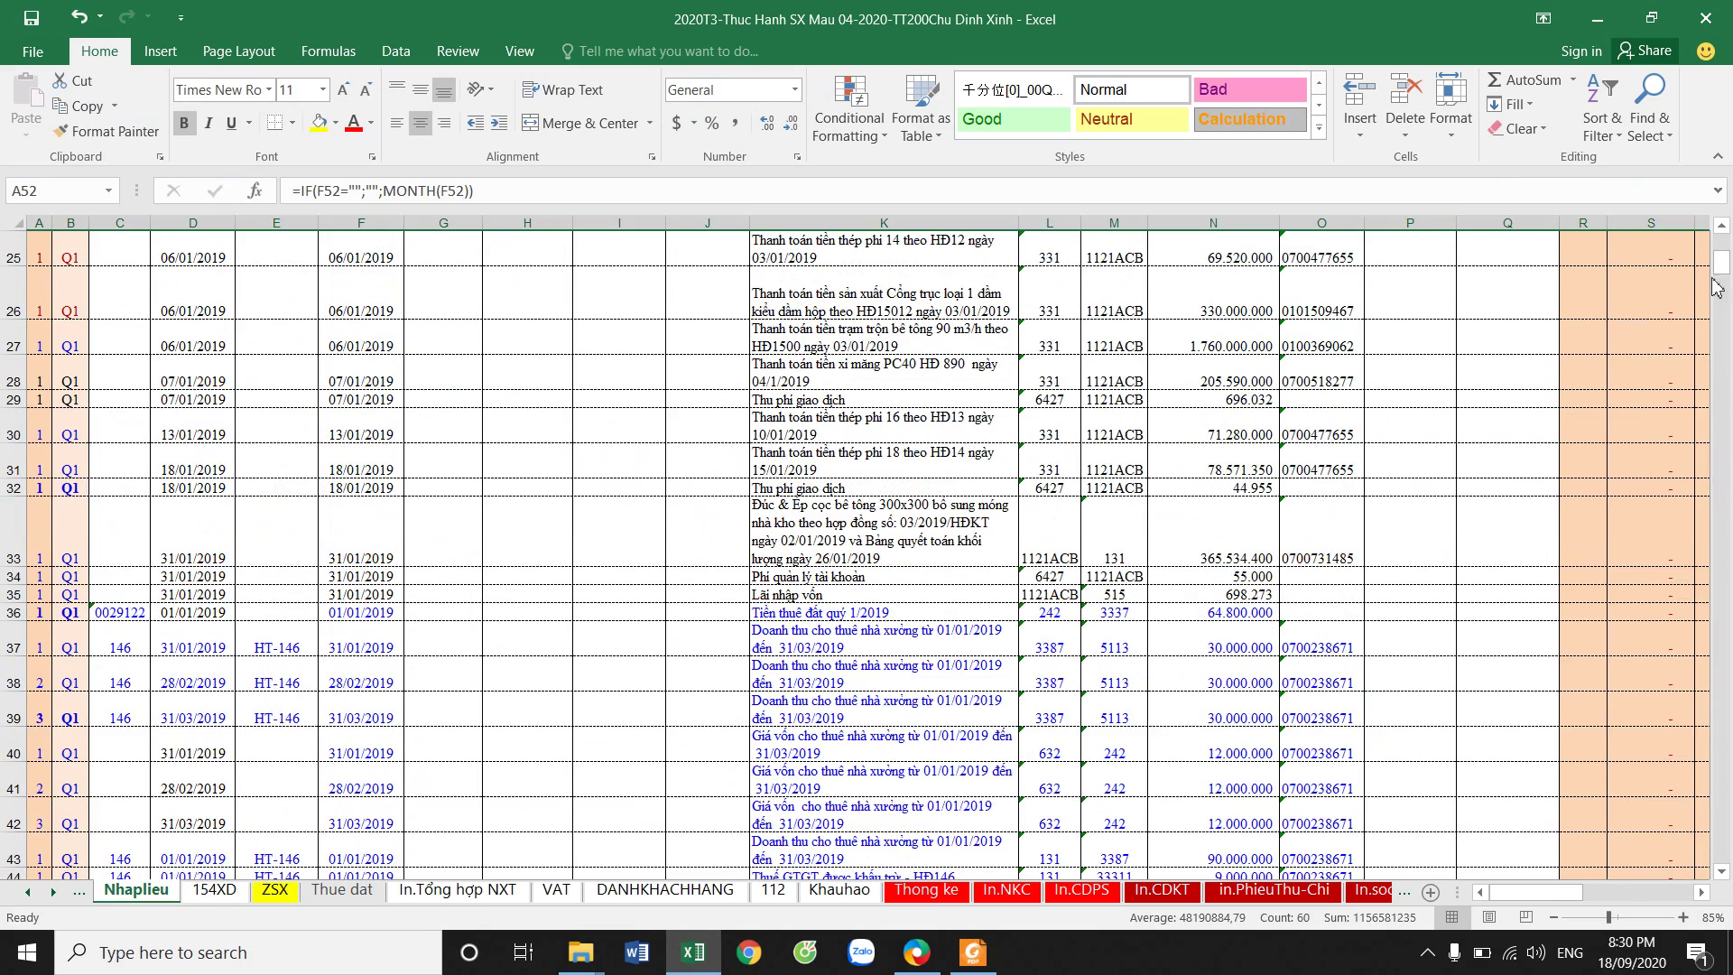
{"action": "scroll", "coordinate": [1716, 286], "scroll_direction": "up", "scroll_amount": 8}
{"action": "left_click", "coordinate": [79, 328]}
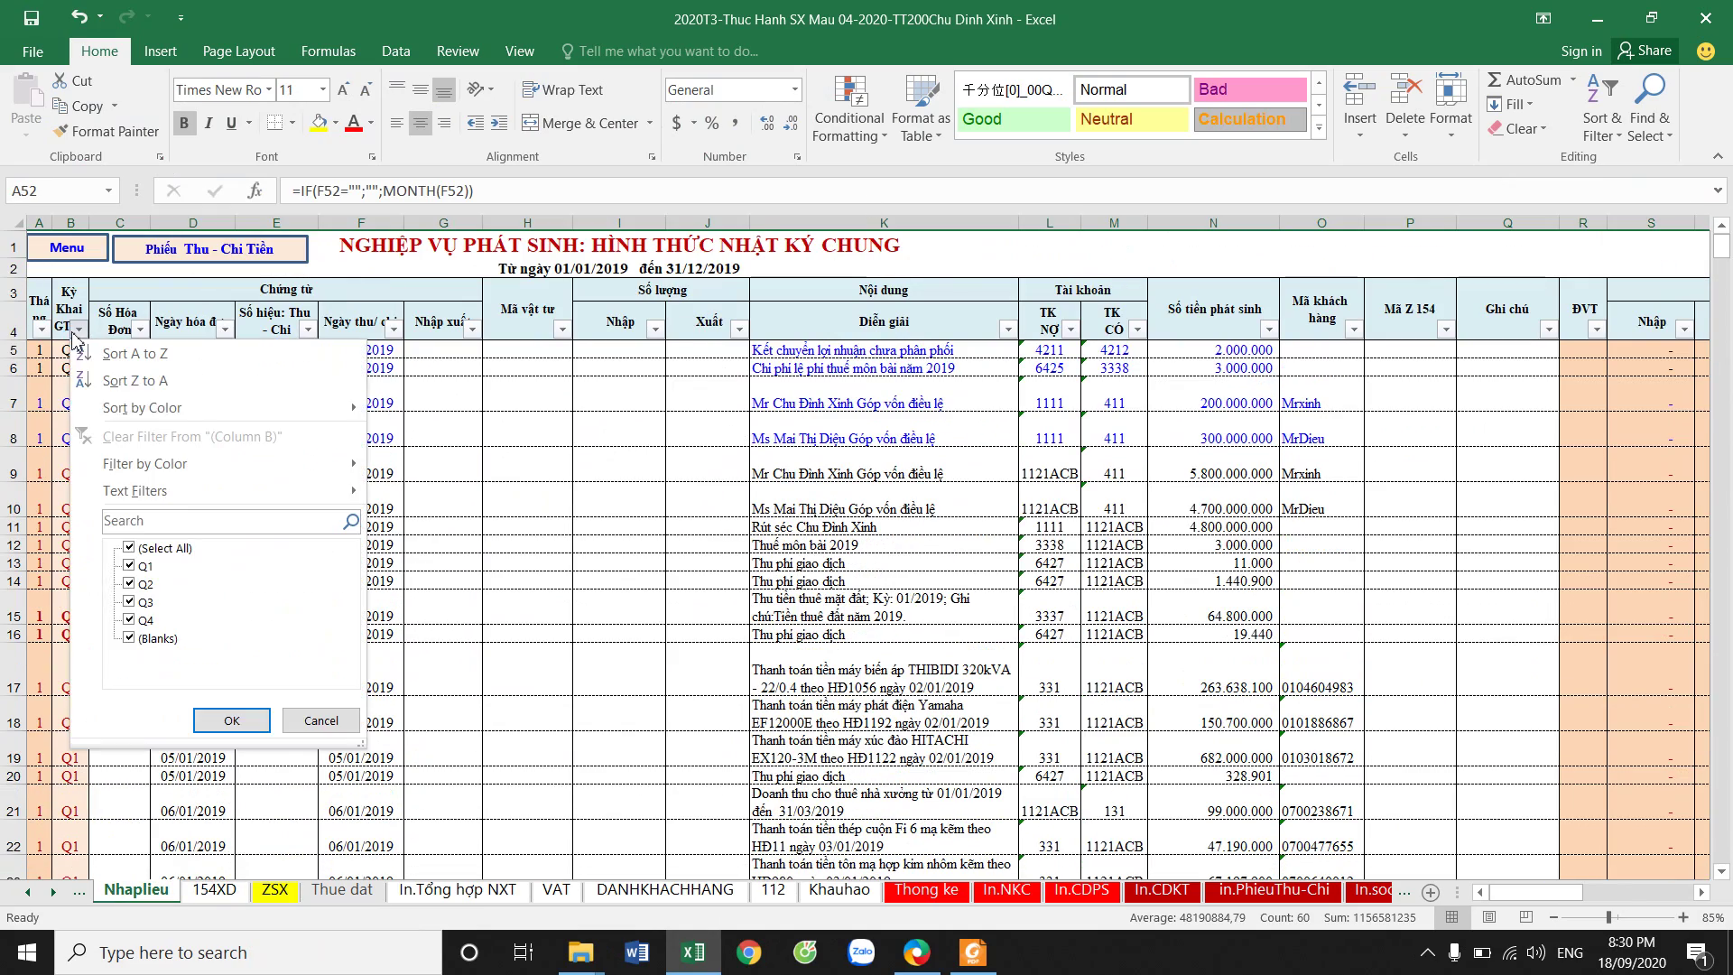
{"action": "left_click", "coordinate": [129, 548]}
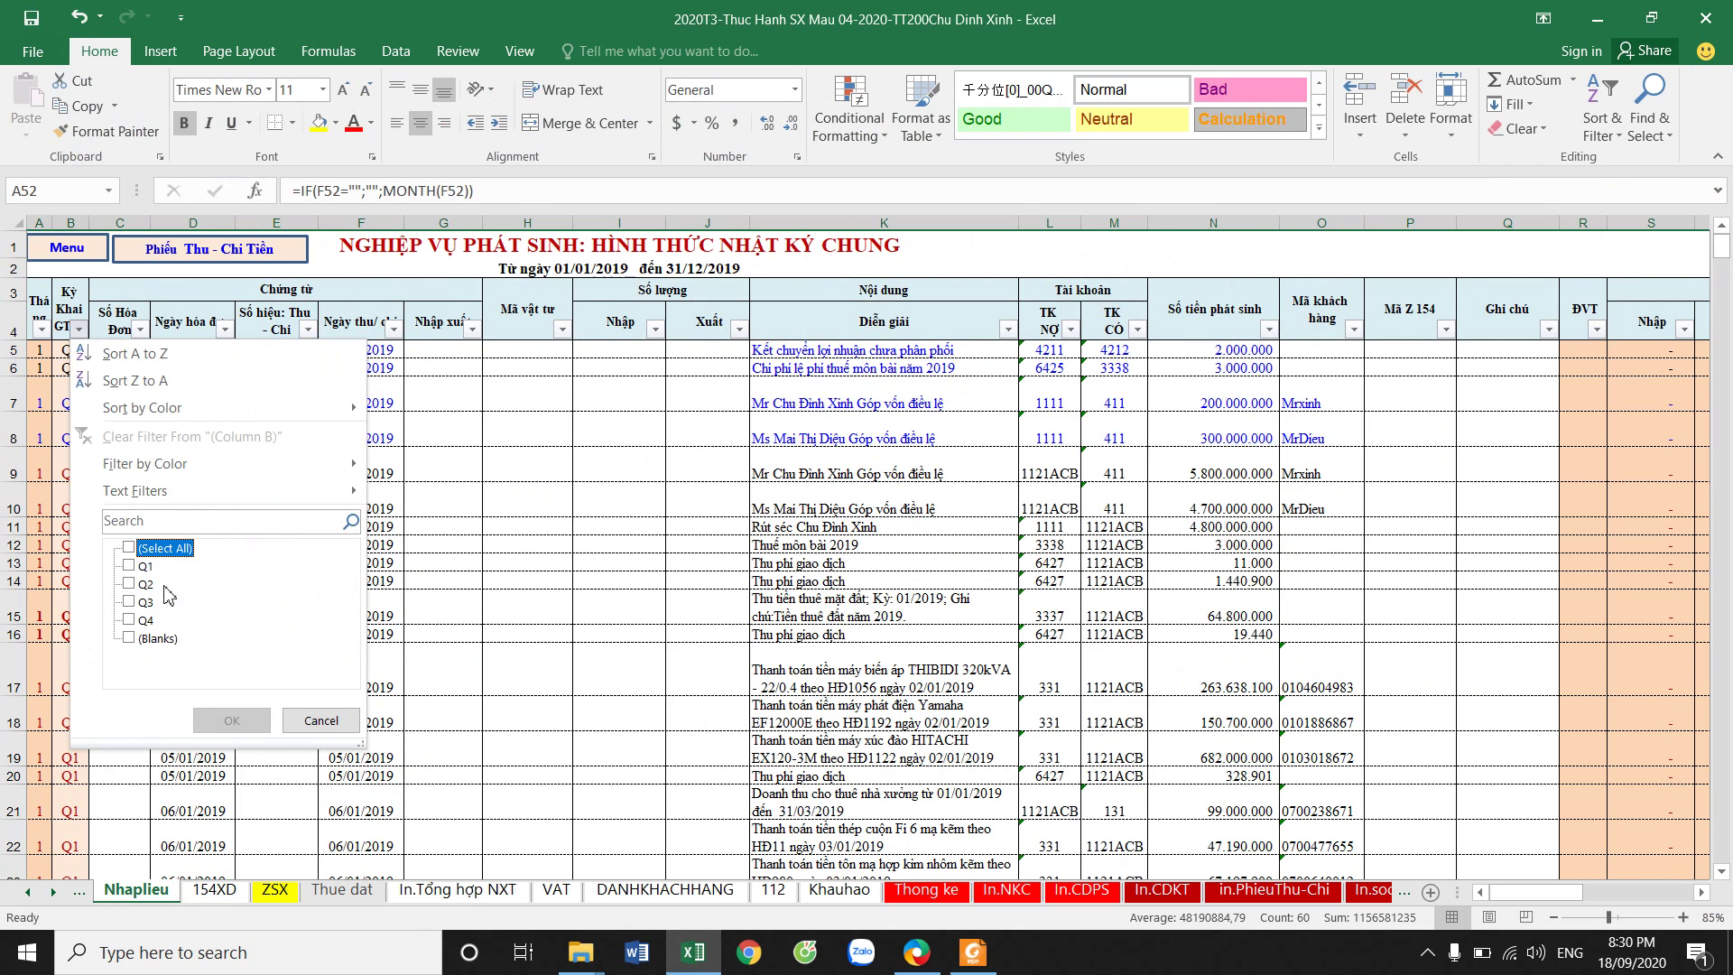
{"action": "left_click", "coordinate": [308, 720]}
Filter the month column of the Nhaplieu journal to show only month 2.
{"action": "left_click", "coordinate": [41, 329]}
{"action": "left_click", "coordinate": [122, 547]}
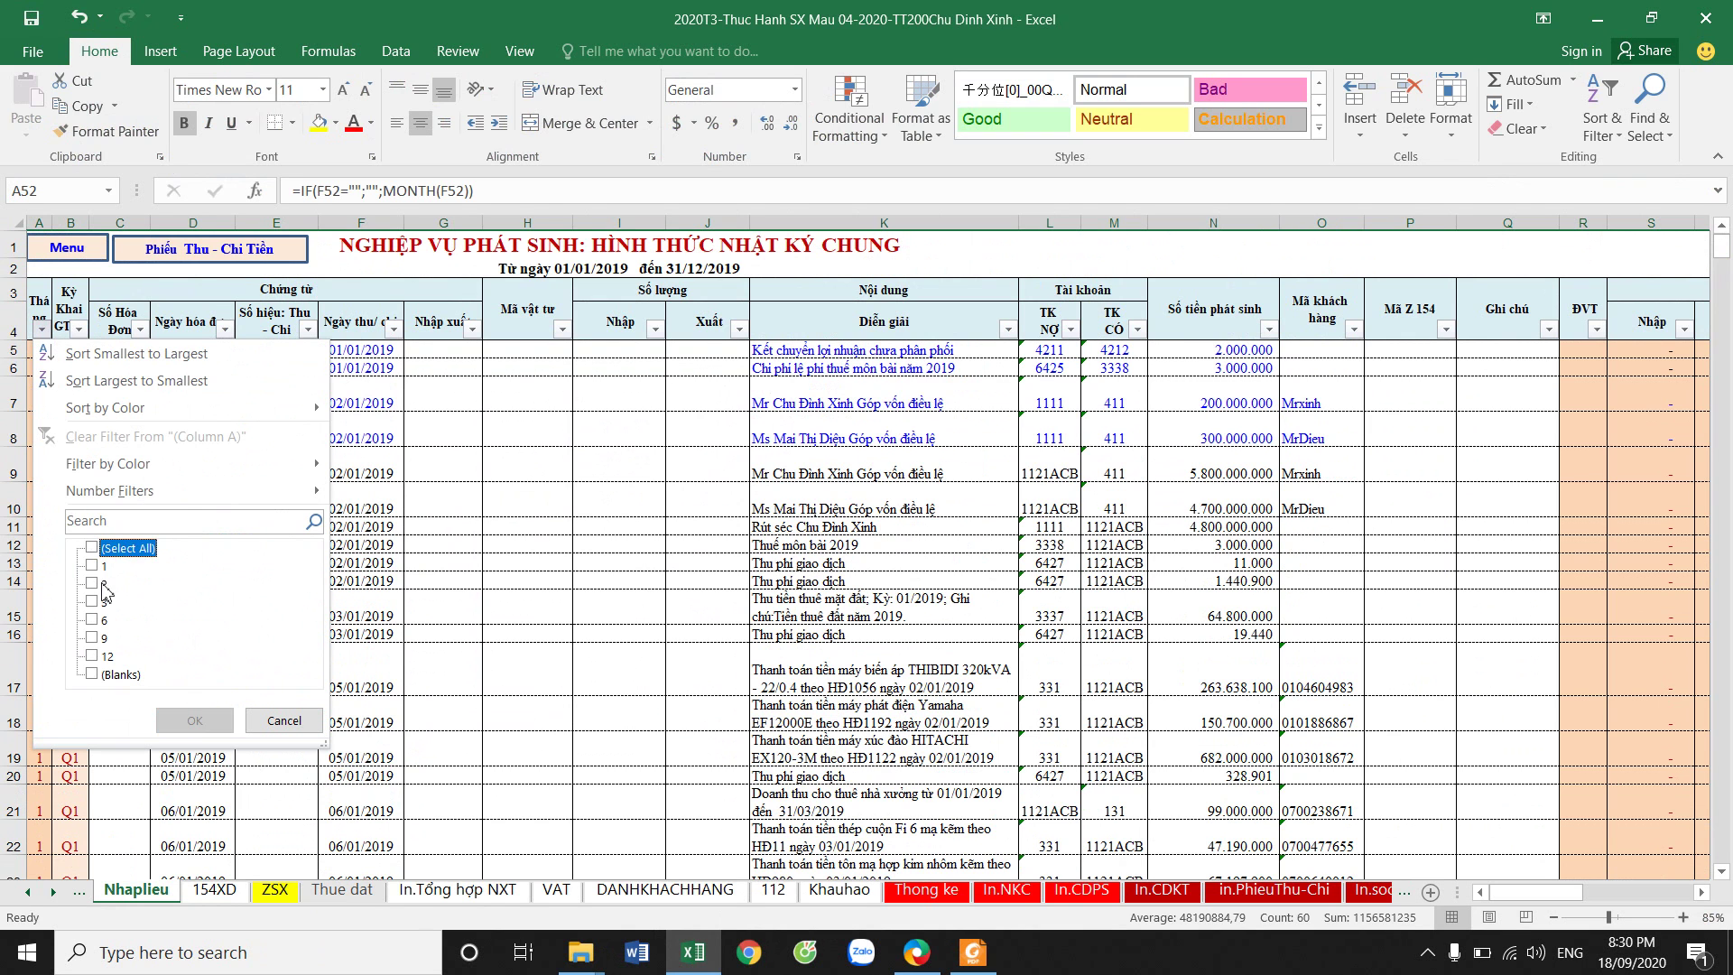
{"action": "left_click", "coordinate": [104, 585]}
{"action": "left_click", "coordinate": [194, 720]}
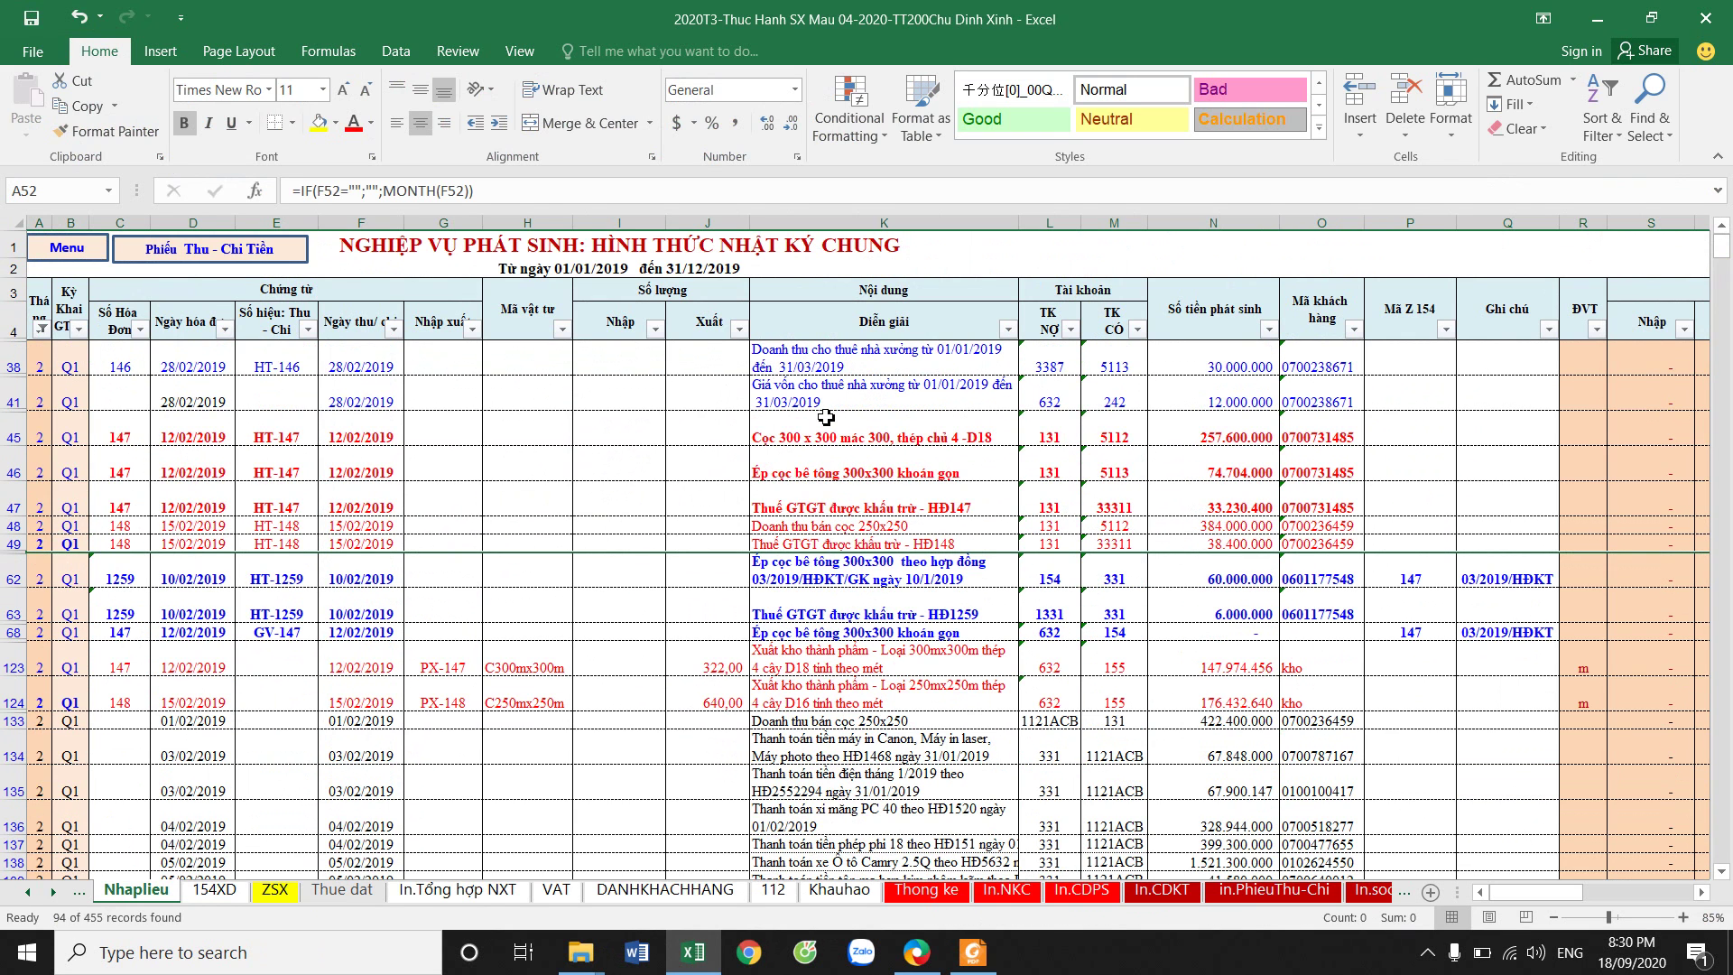
Filter the TK Nợ column to account 152 only and save the workbook.
{"action": "left_click", "coordinate": [1070, 329]}
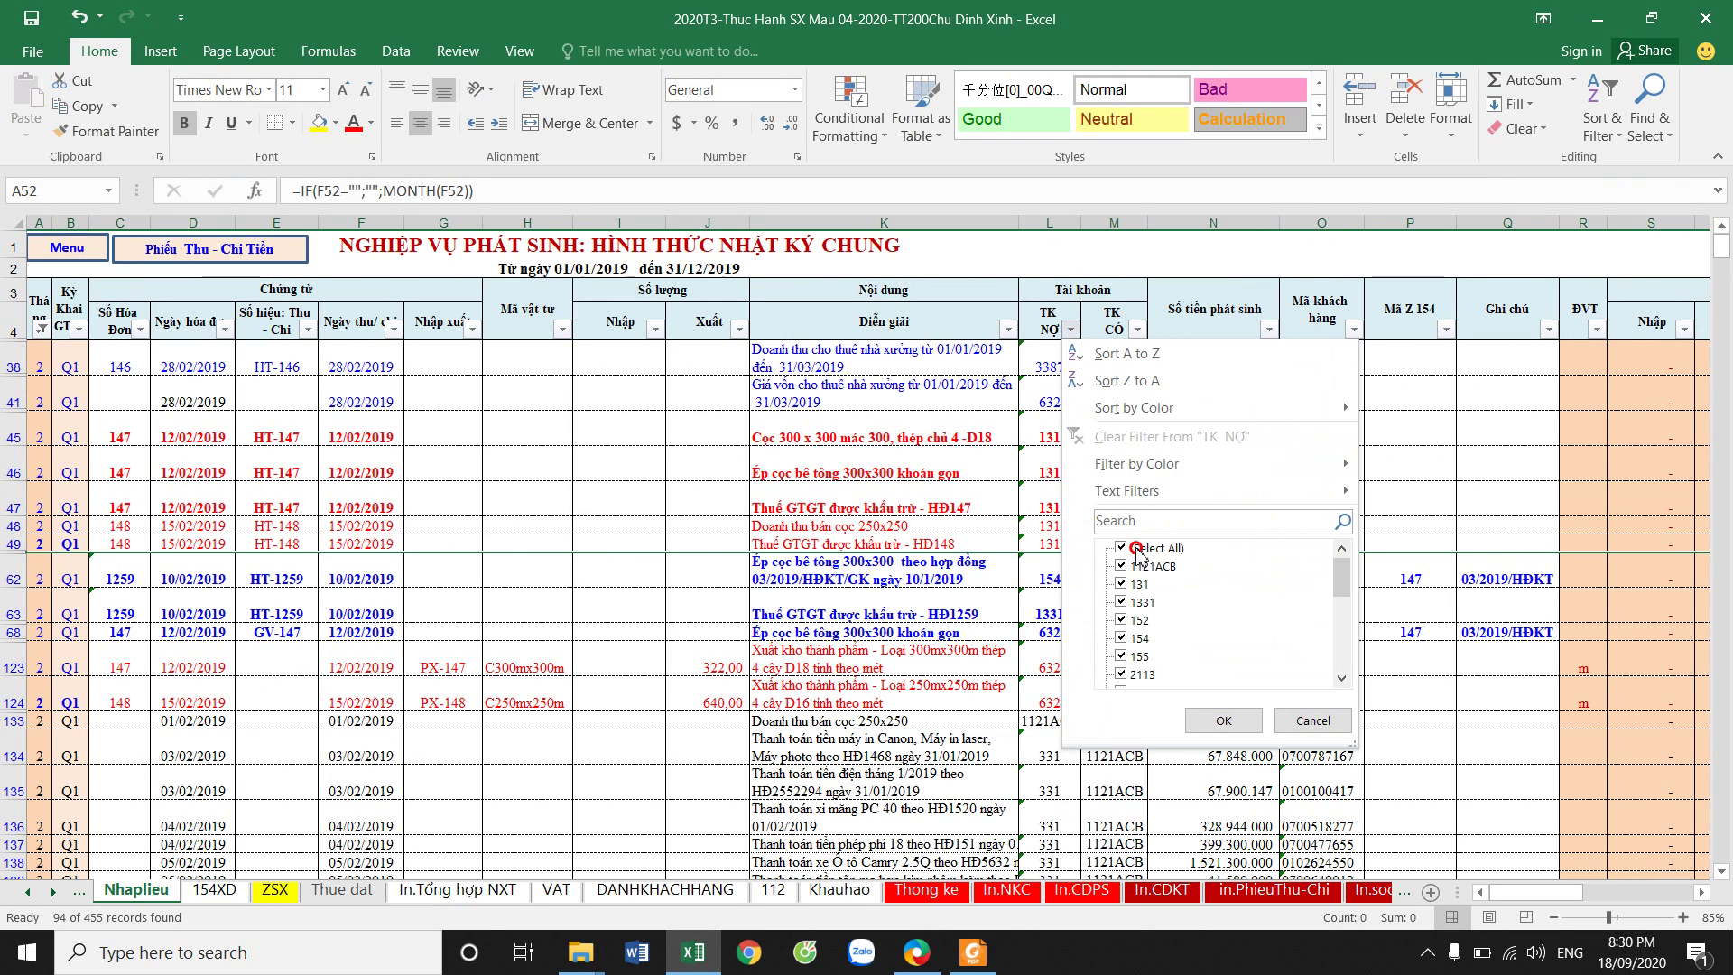
{"action": "left_click", "coordinate": [1137, 549]}
{"action": "left_click", "coordinate": [1133, 620]}
{"action": "left_click", "coordinate": [1222, 720]}
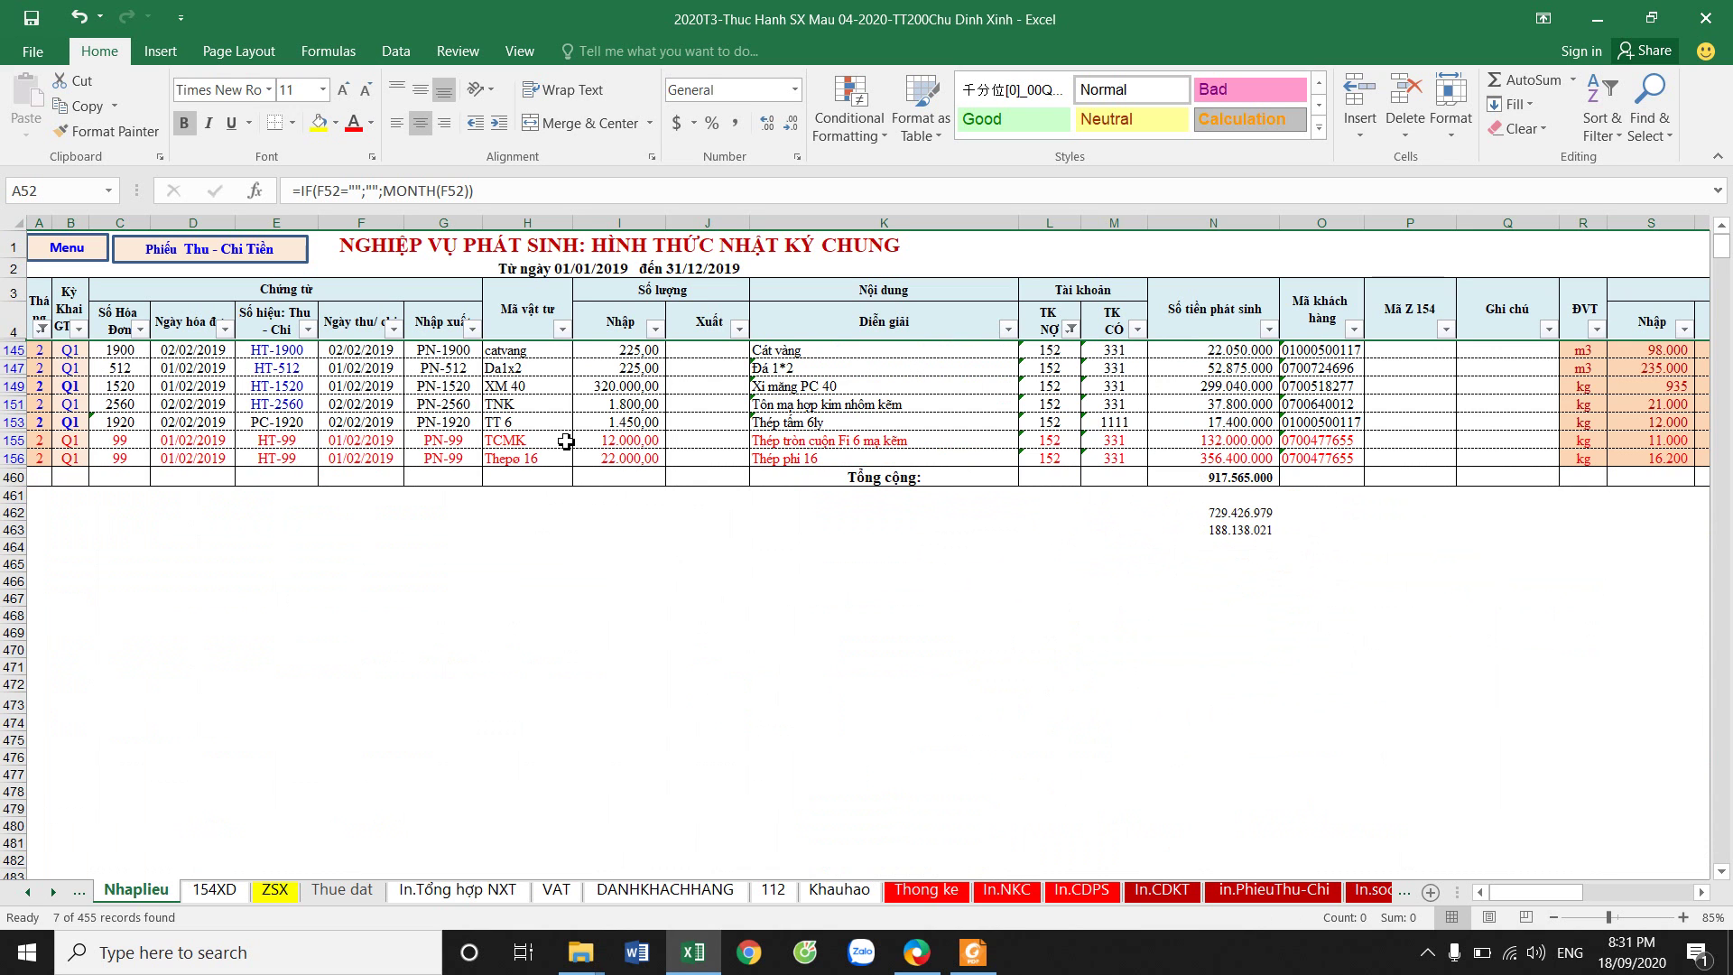
{"action": "left_click", "coordinate": [31, 18]}
Switch to MISA SME.NET, open the Lệnh sản xuất list in the Kho module, and briefly consult the February production plan PDF.
{"action": "left_click", "coordinate": [916, 952]}
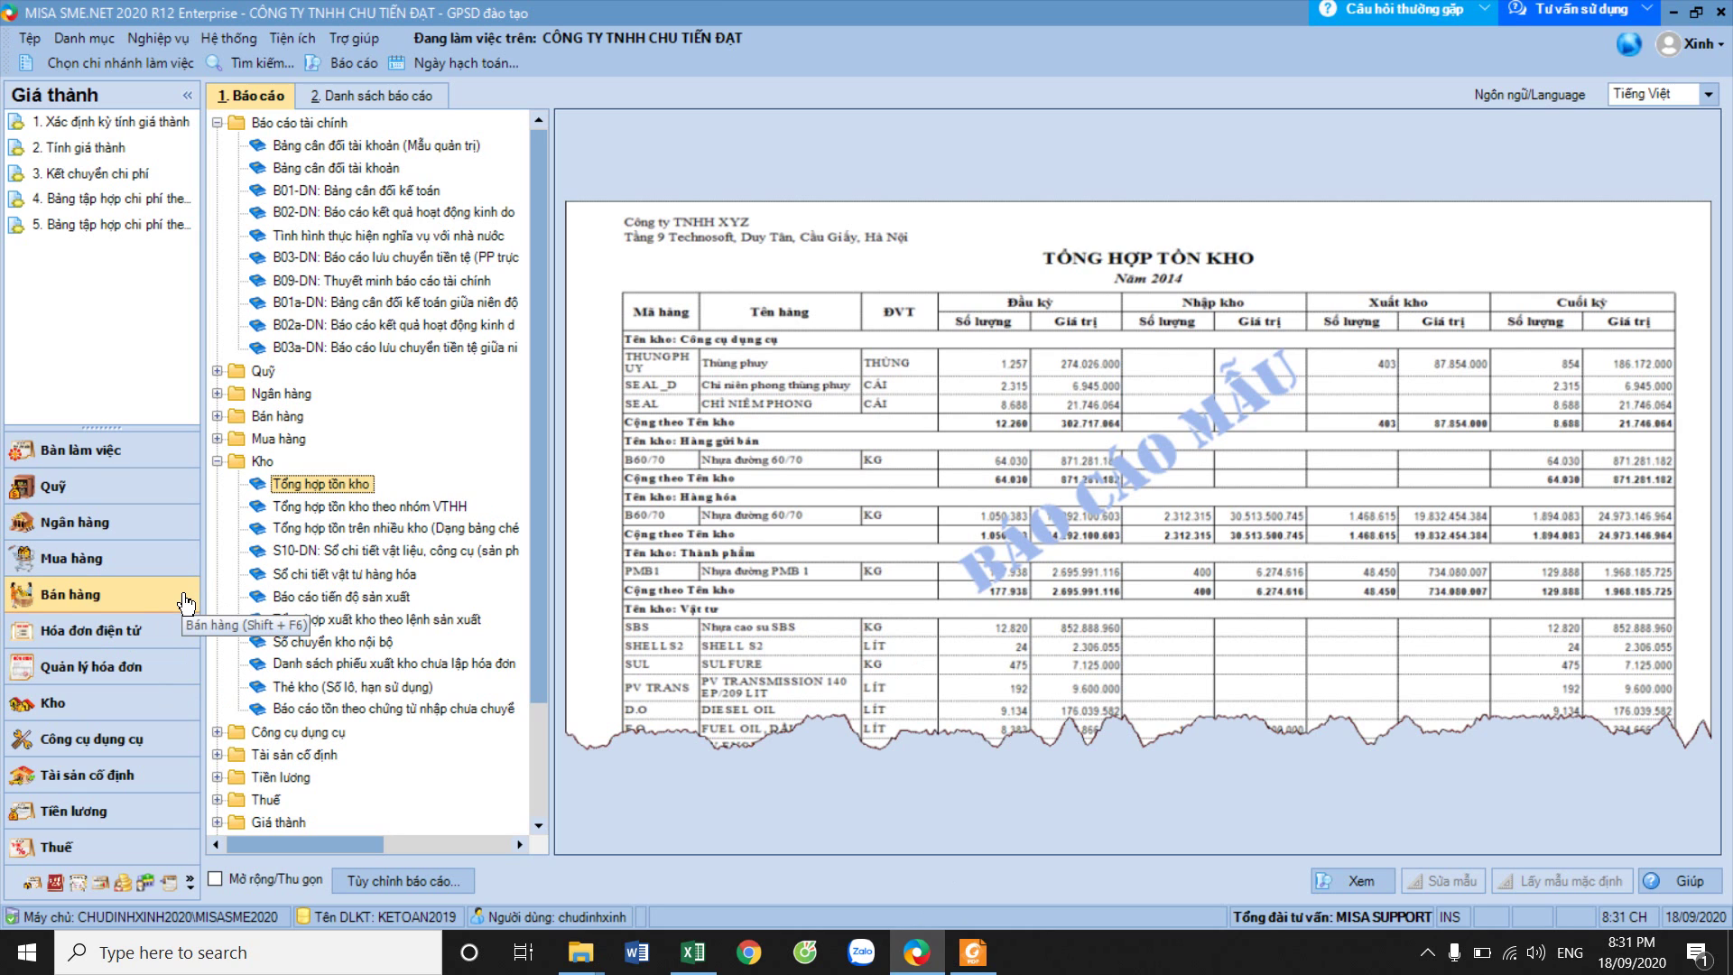
{"action": "left_click", "coordinate": [86, 709]}
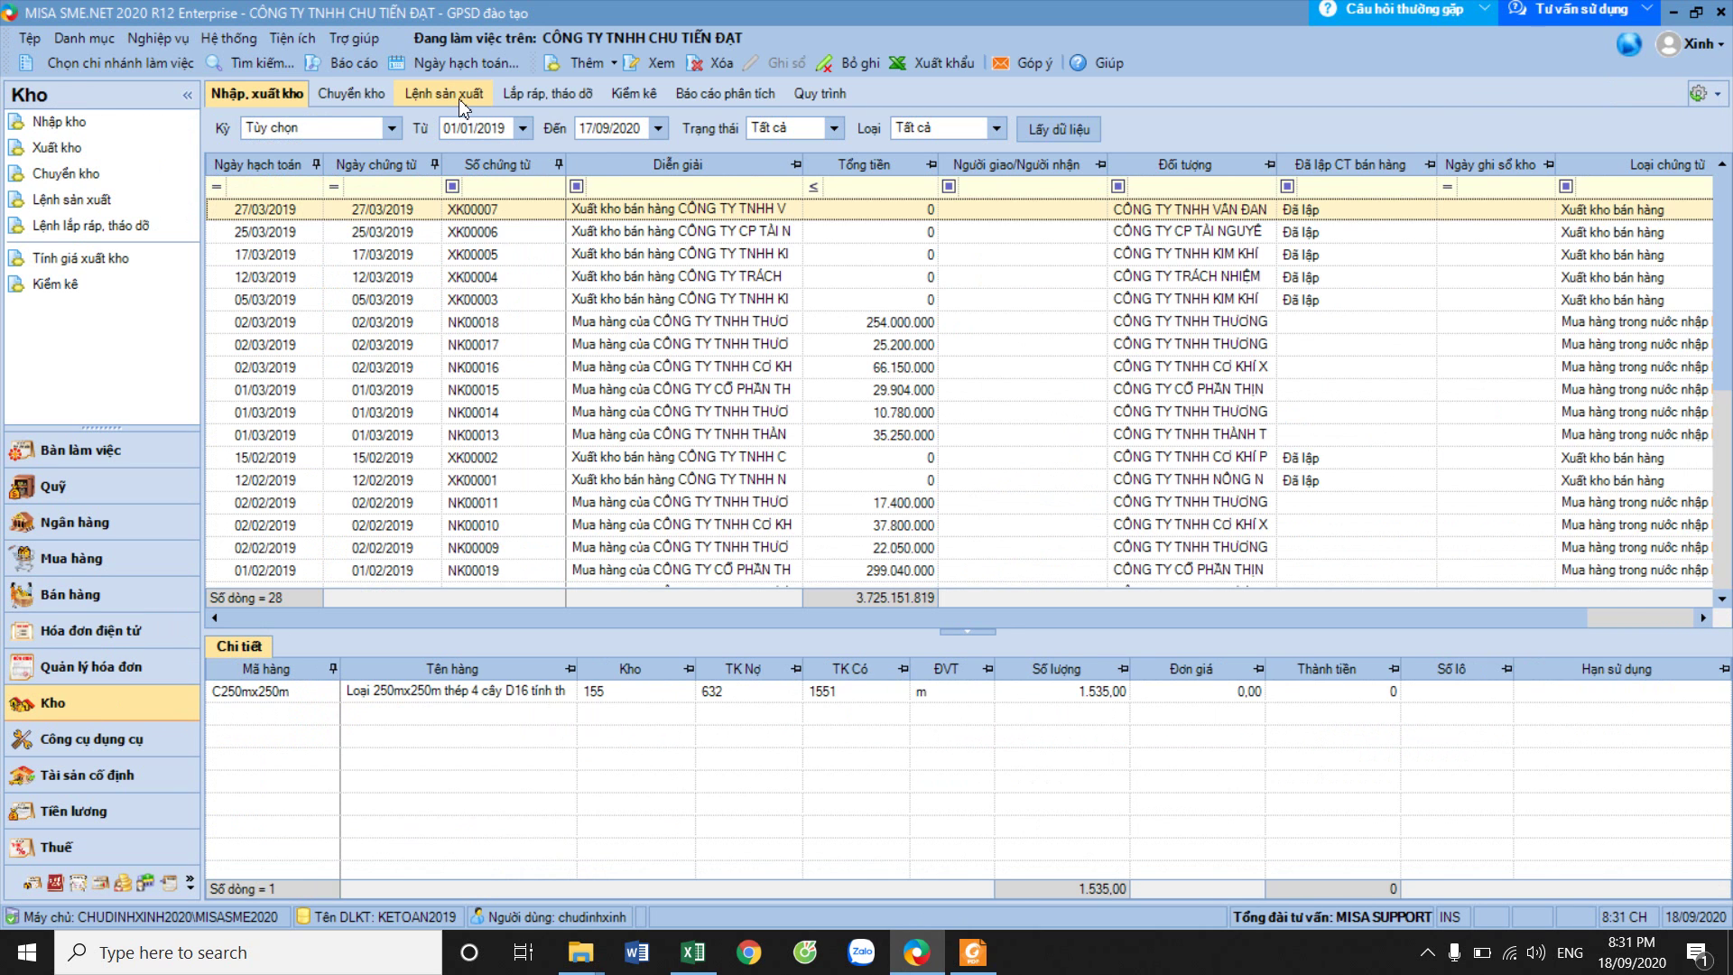
{"action": "left_click", "coordinate": [461, 105]}
{"action": "left_click", "coordinate": [988, 964]}
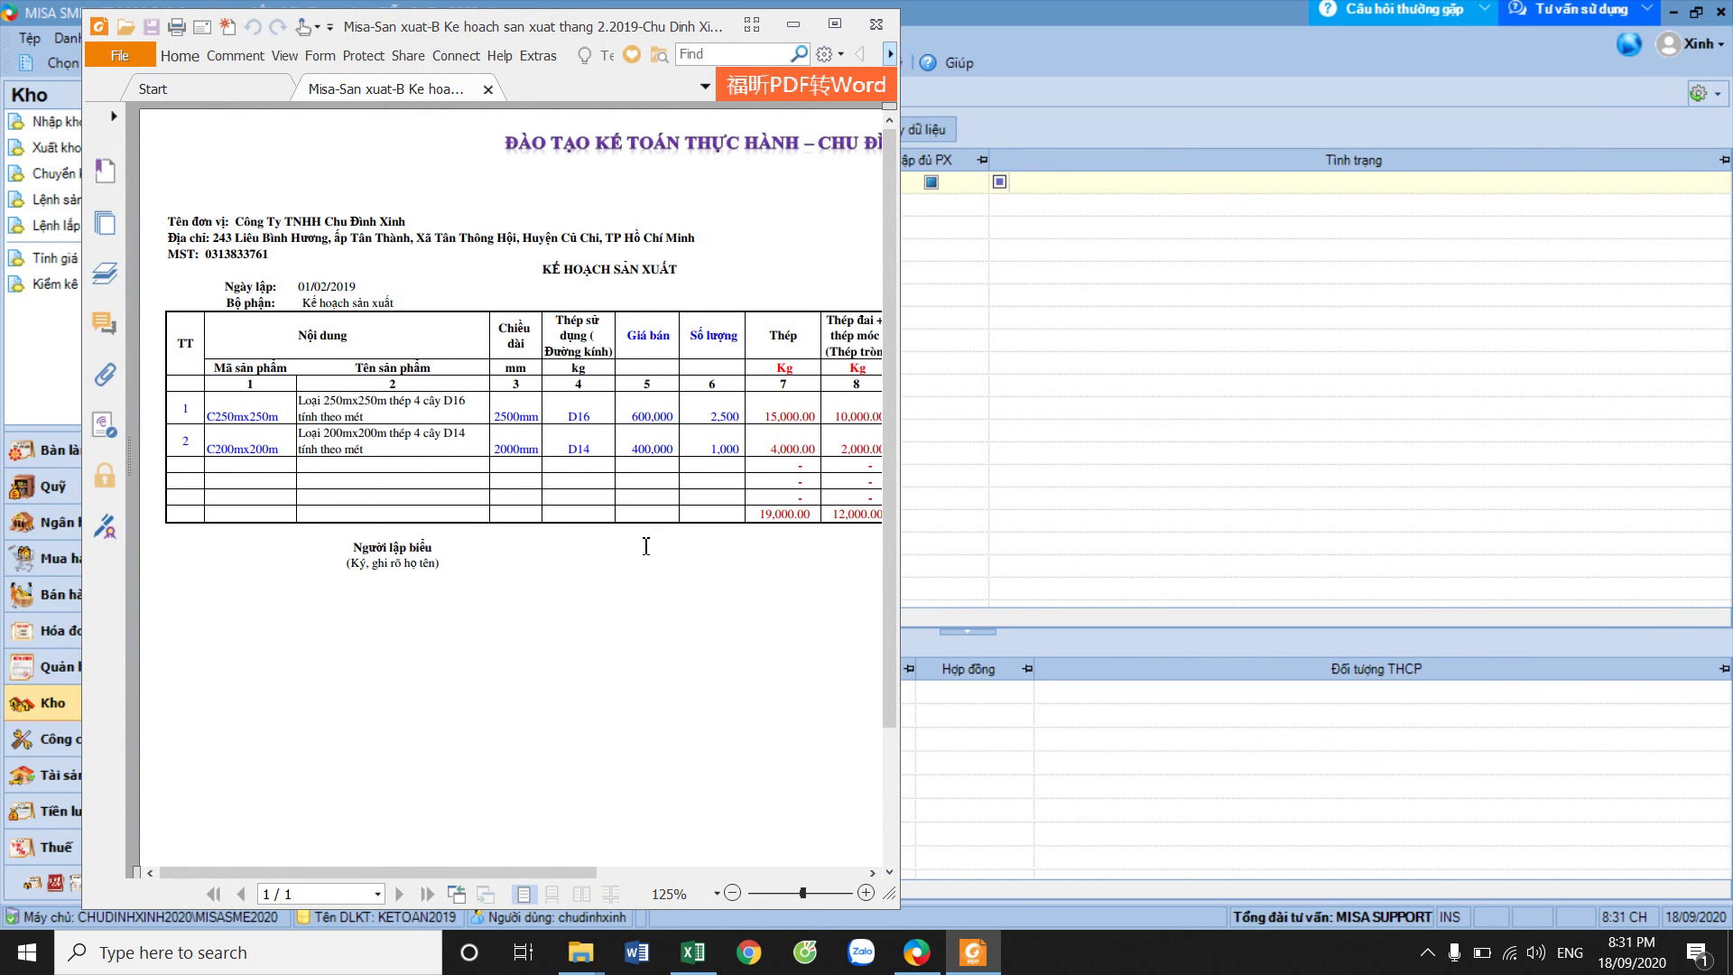
{"action": "left_click", "coordinate": [972, 952]}
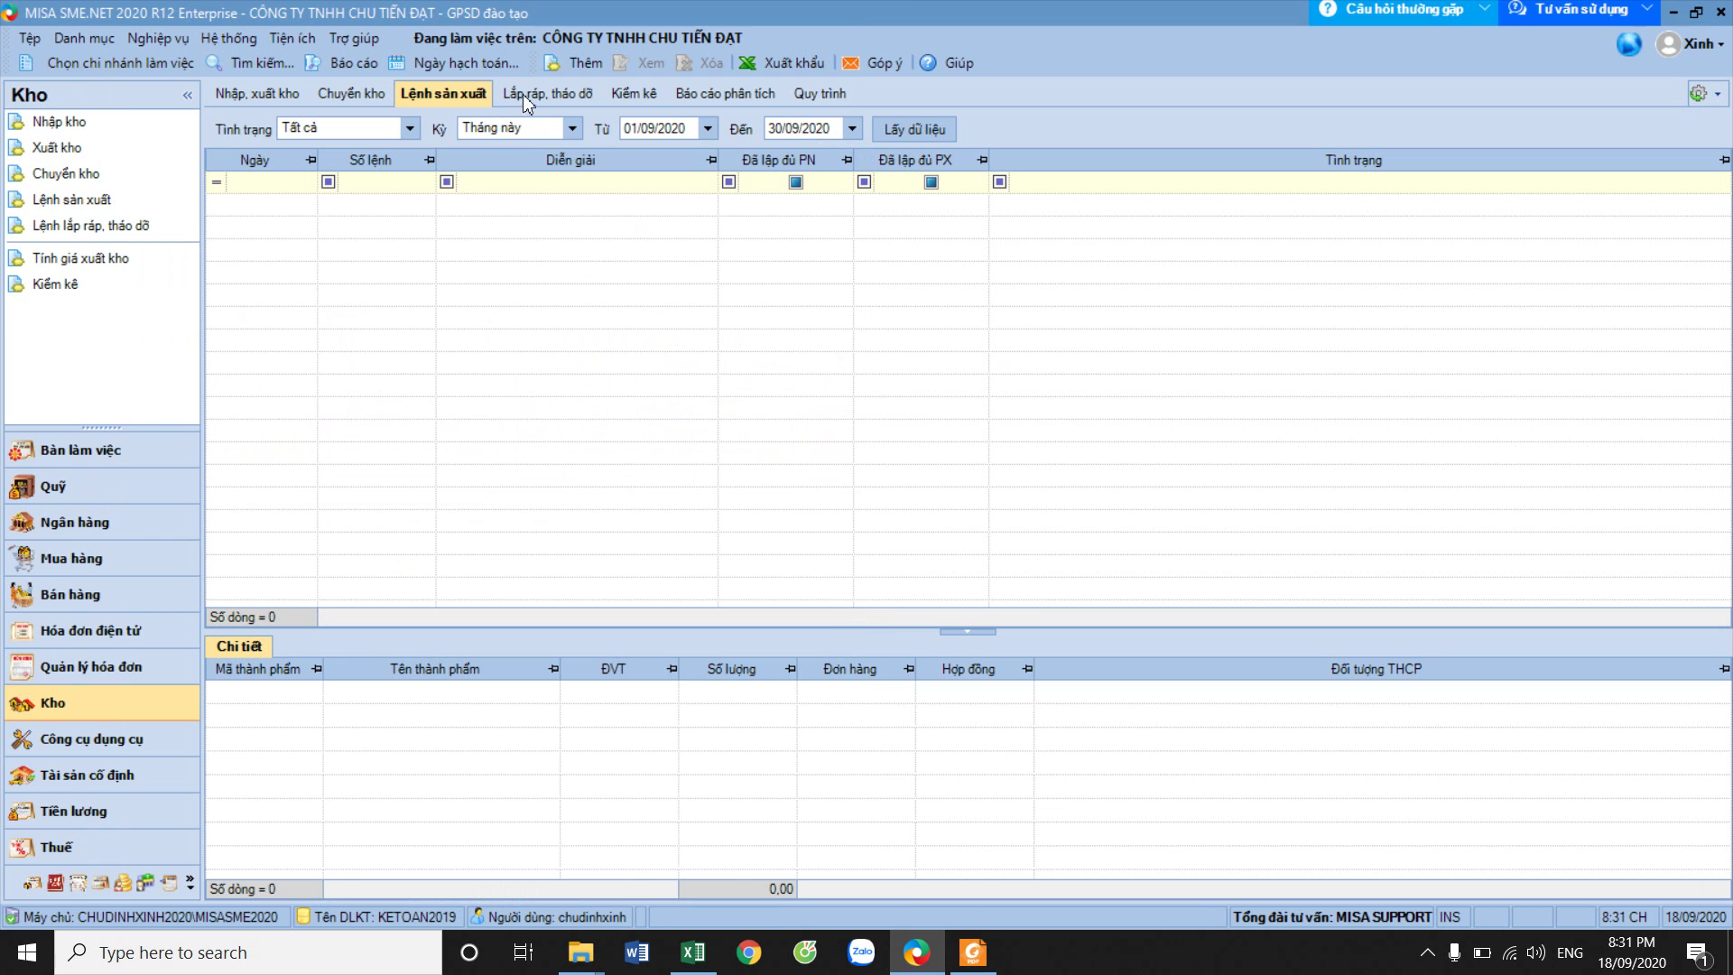
List all production orders dated from 01/01/2019 to 30/09/2020, closing the blank order form without an entry.
{"action": "left_click", "coordinate": [561, 63]}
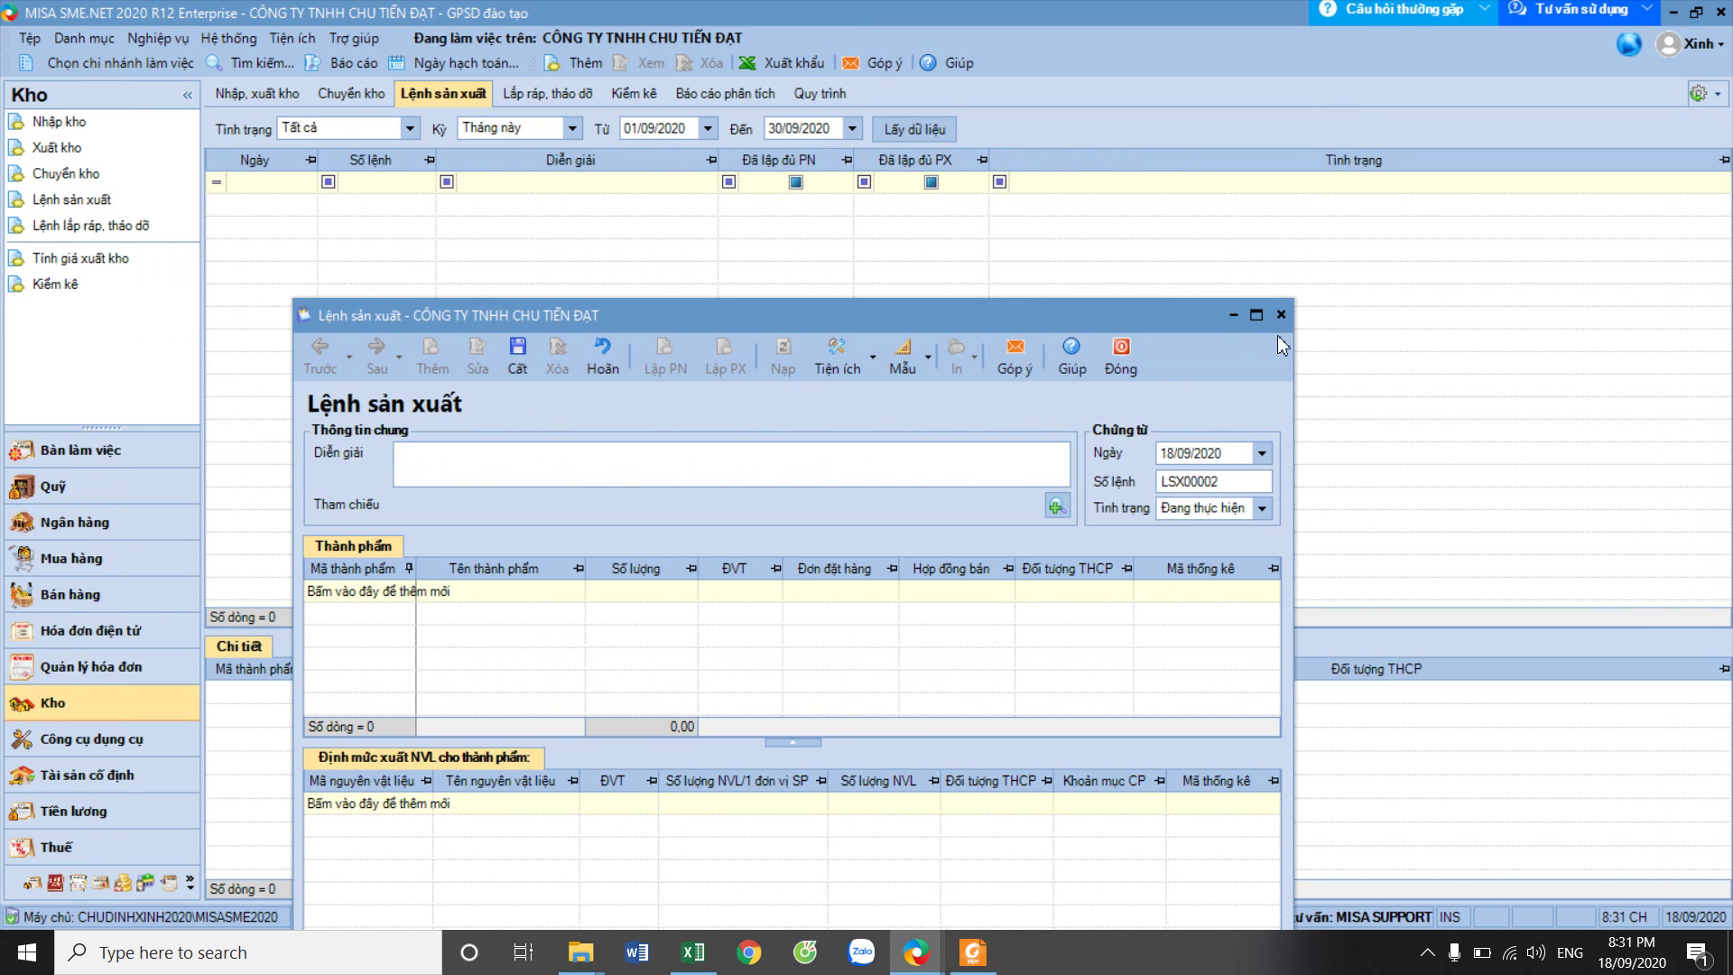
{"action": "left_click", "coordinate": [1278, 316]}
{"action": "left_click", "coordinate": [688, 130]}
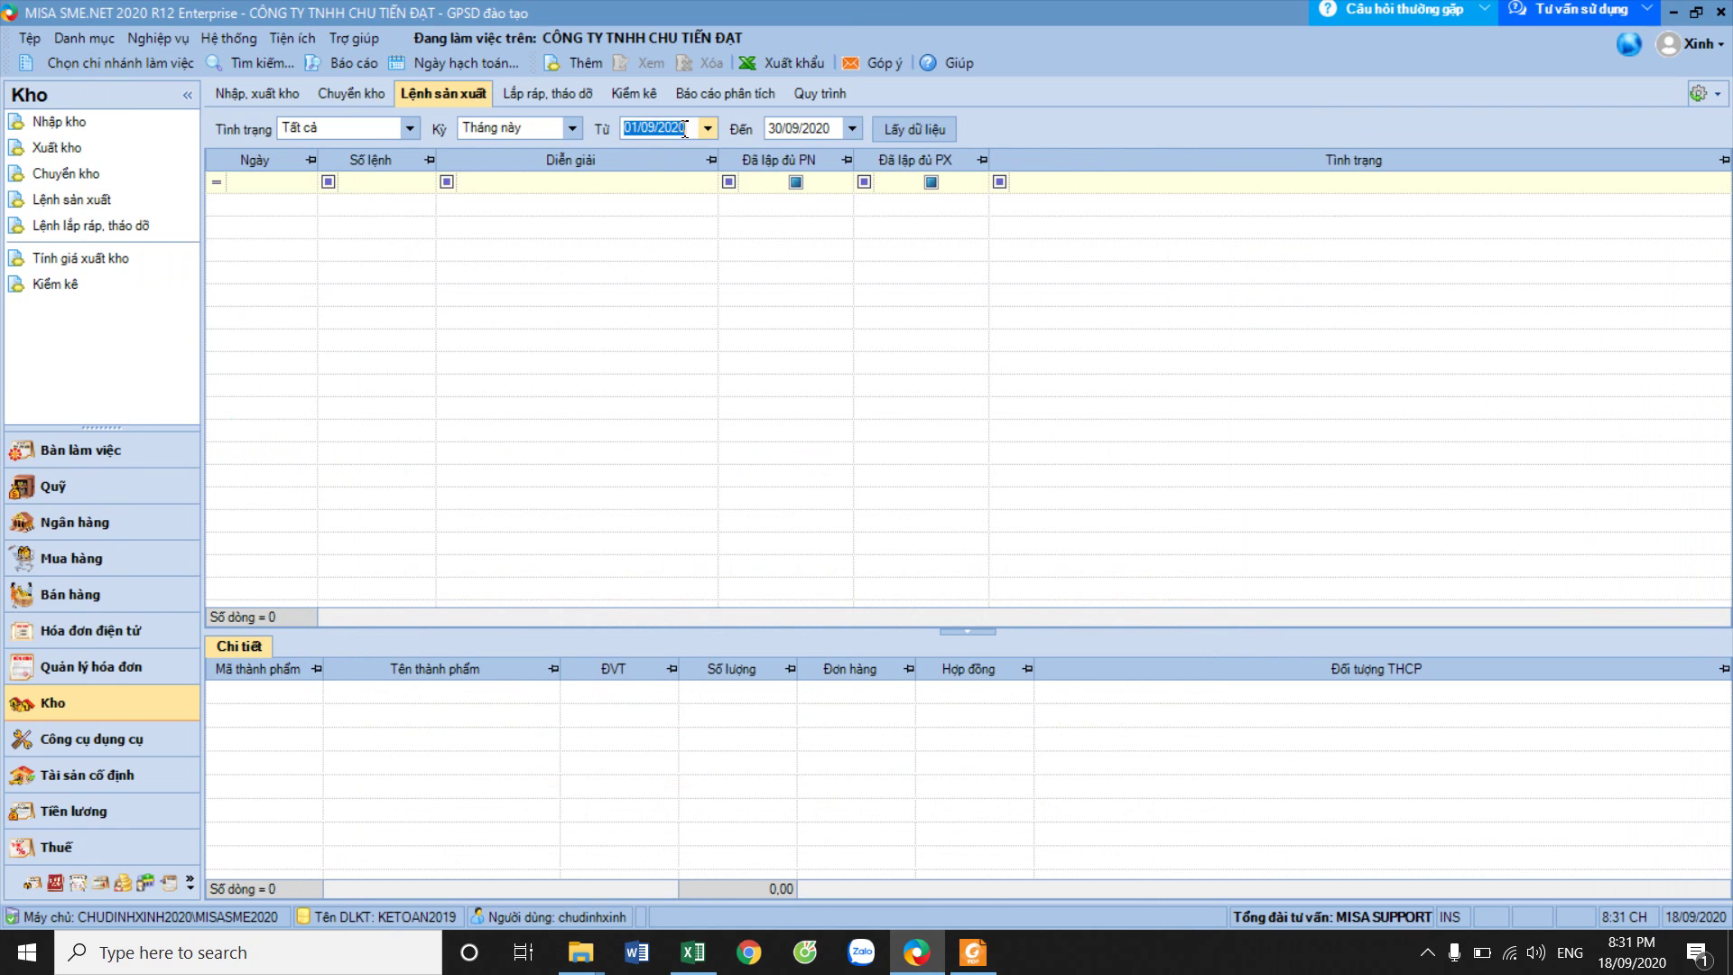
{"action": "type", "text": "0"}
{"action": "left_click", "coordinate": [826, 129]}
{"action": "left_click", "coordinate": [912, 132]}
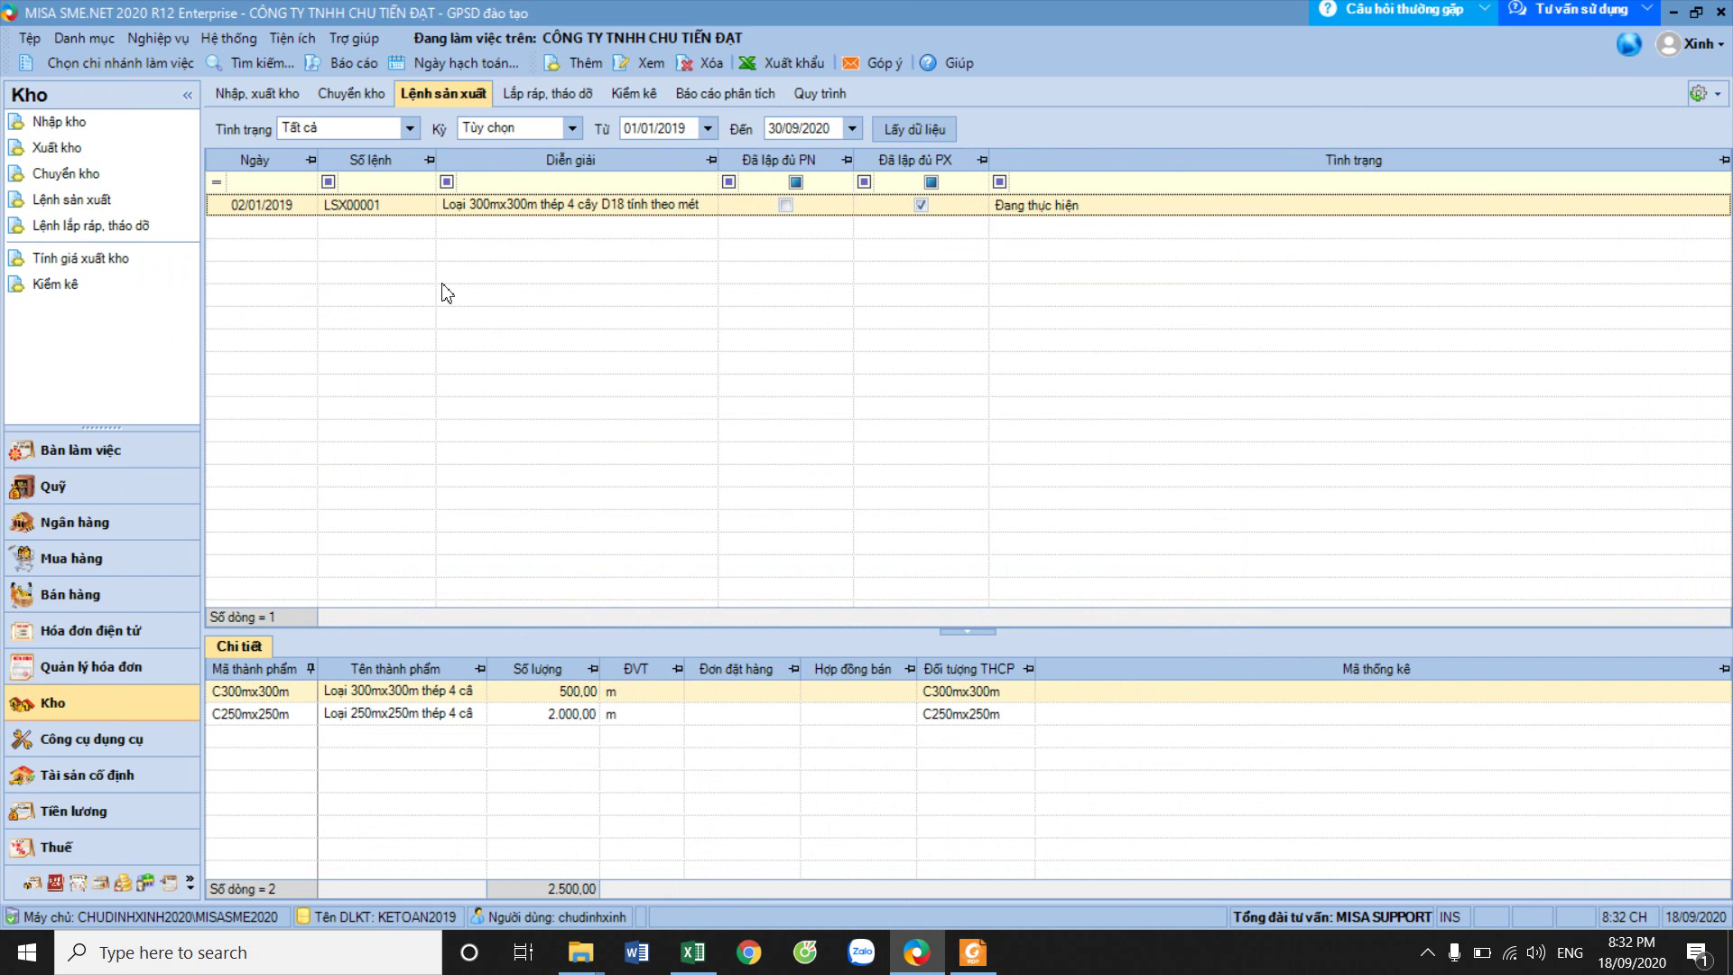
Add a new production order dated 01/02/2019 and keep its status as Đang thực hiện.
{"action": "left_click", "coordinate": [577, 65]}
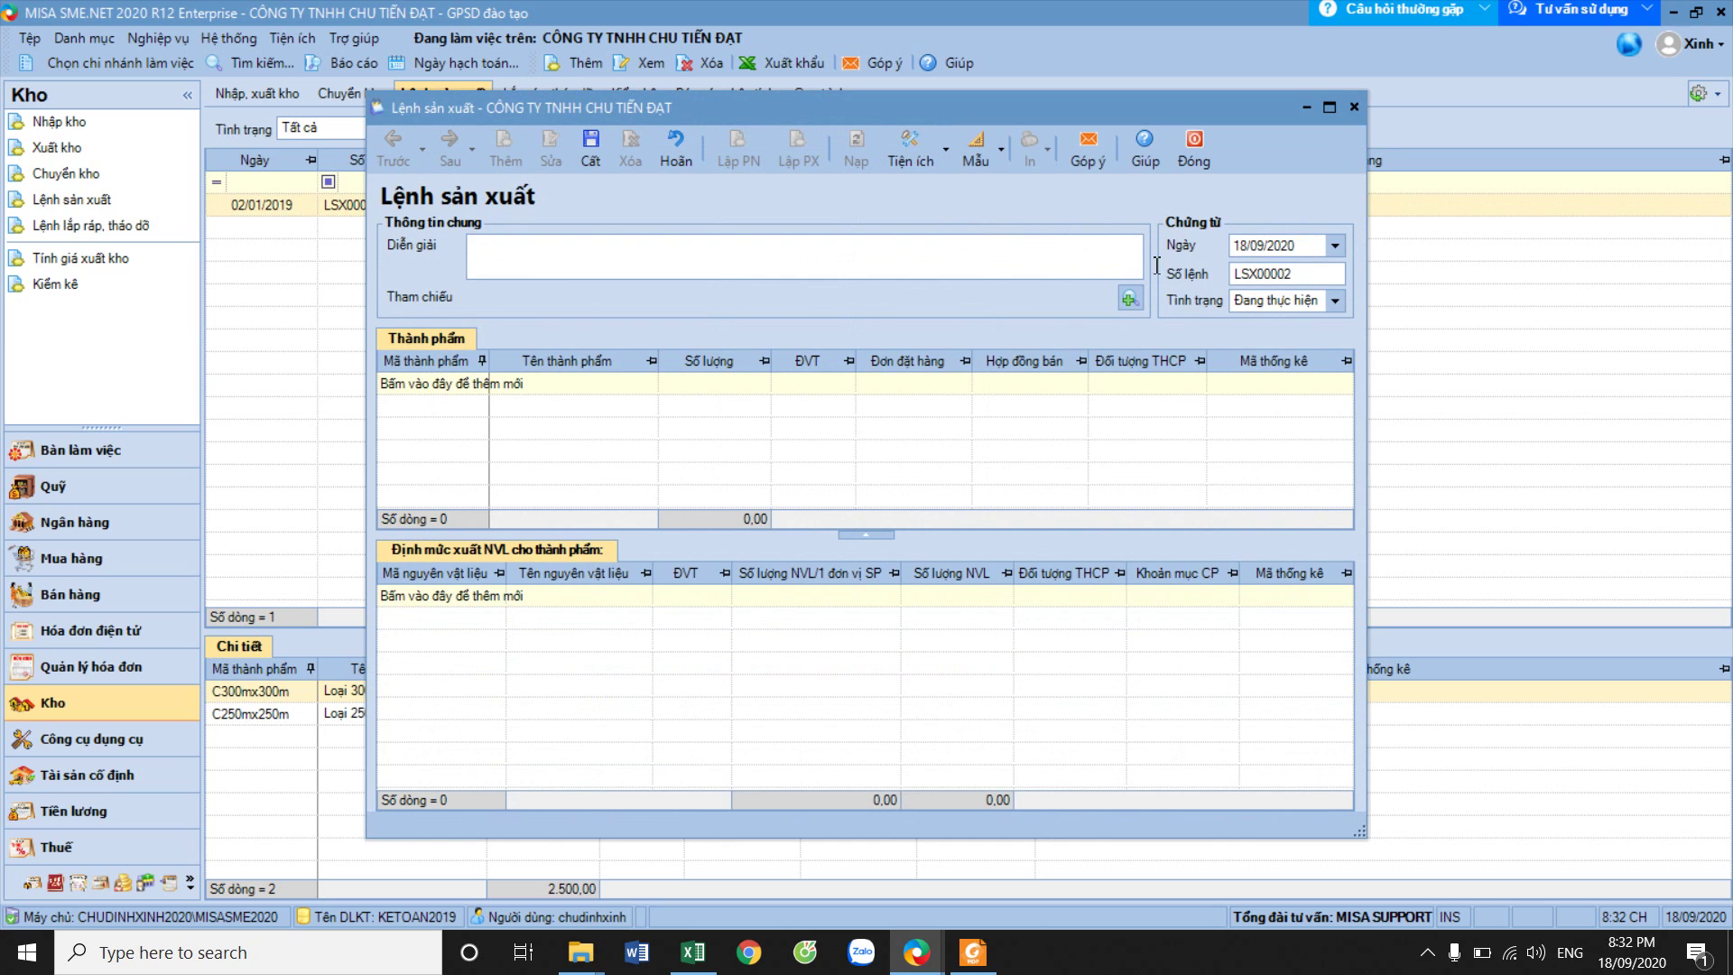
{"action": "left_click", "coordinate": [1270, 255]}
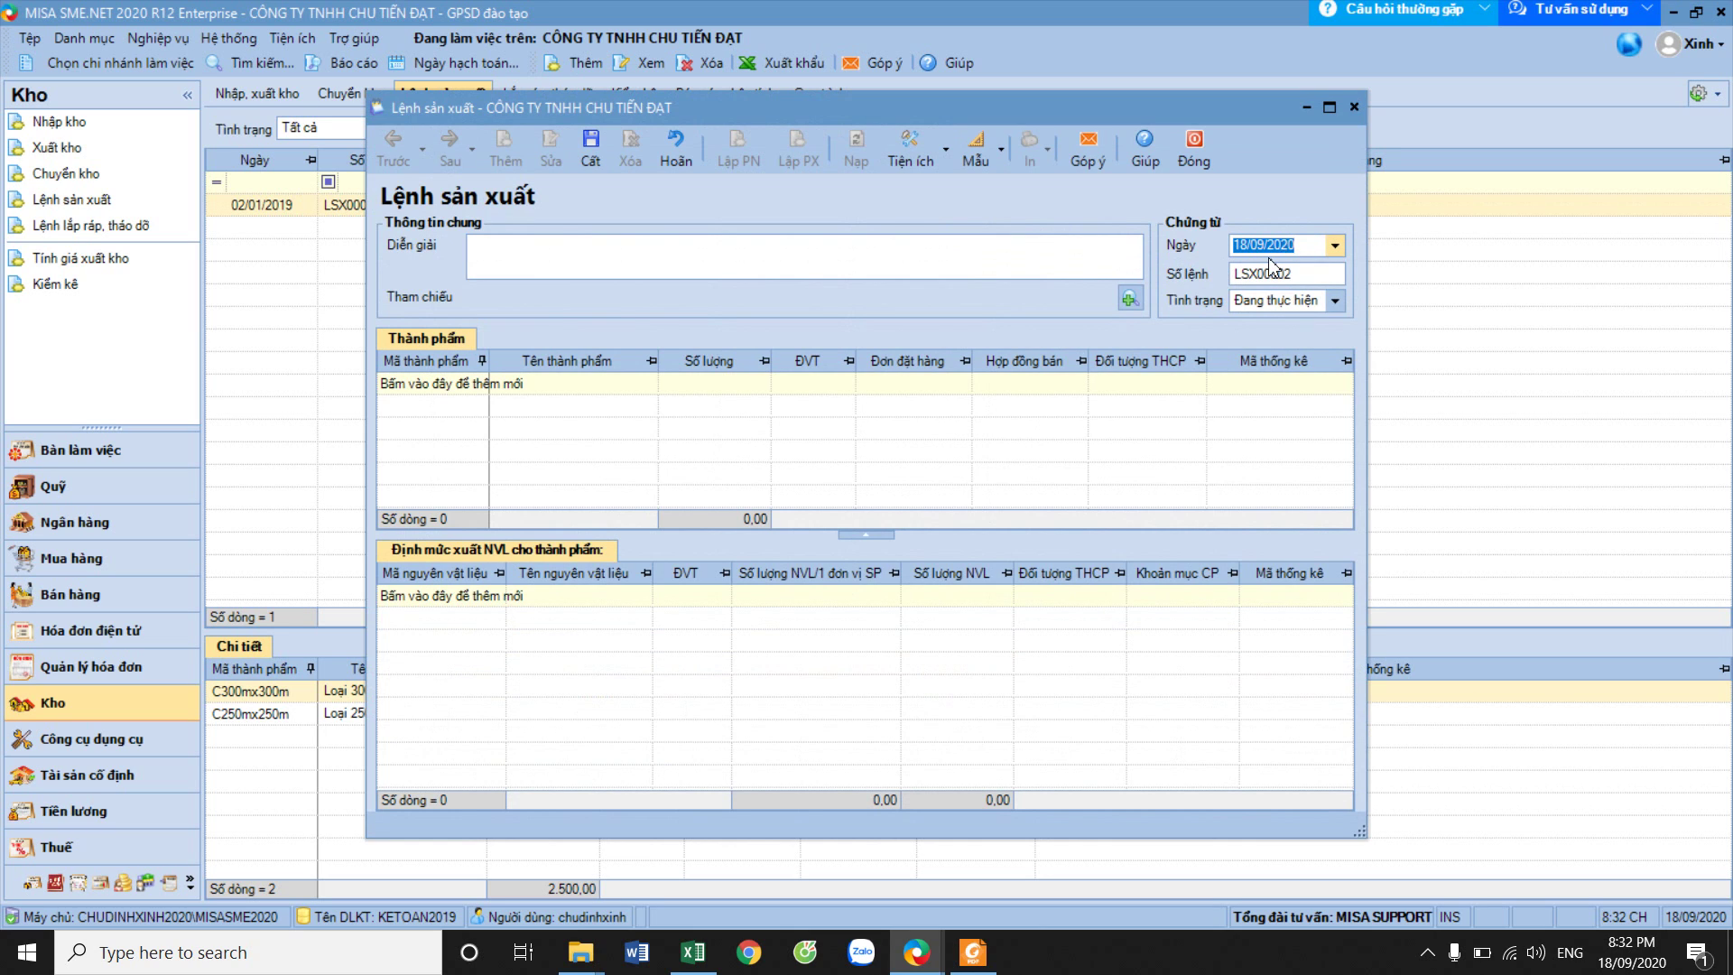
{"action": "type", "text": "01"}
{"action": "left_click", "coordinate": [1298, 280]}
{"action": "left_click", "coordinate": [1336, 301]}
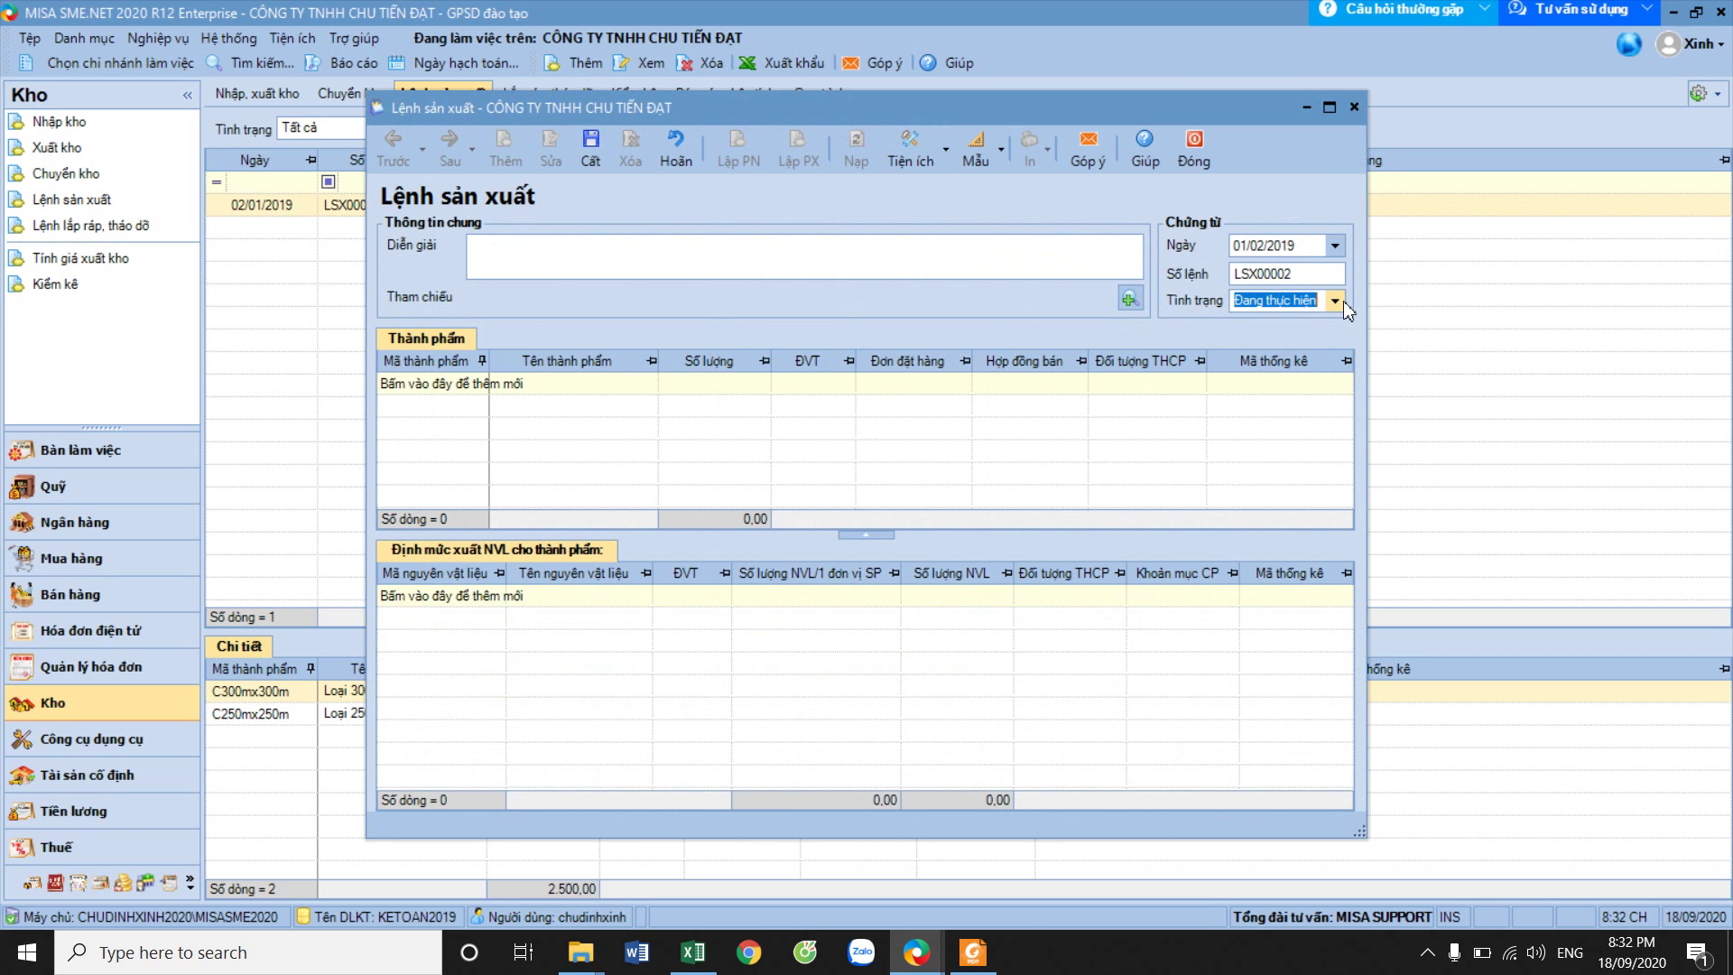
{"action": "left_click", "coordinate": [1282, 338]}
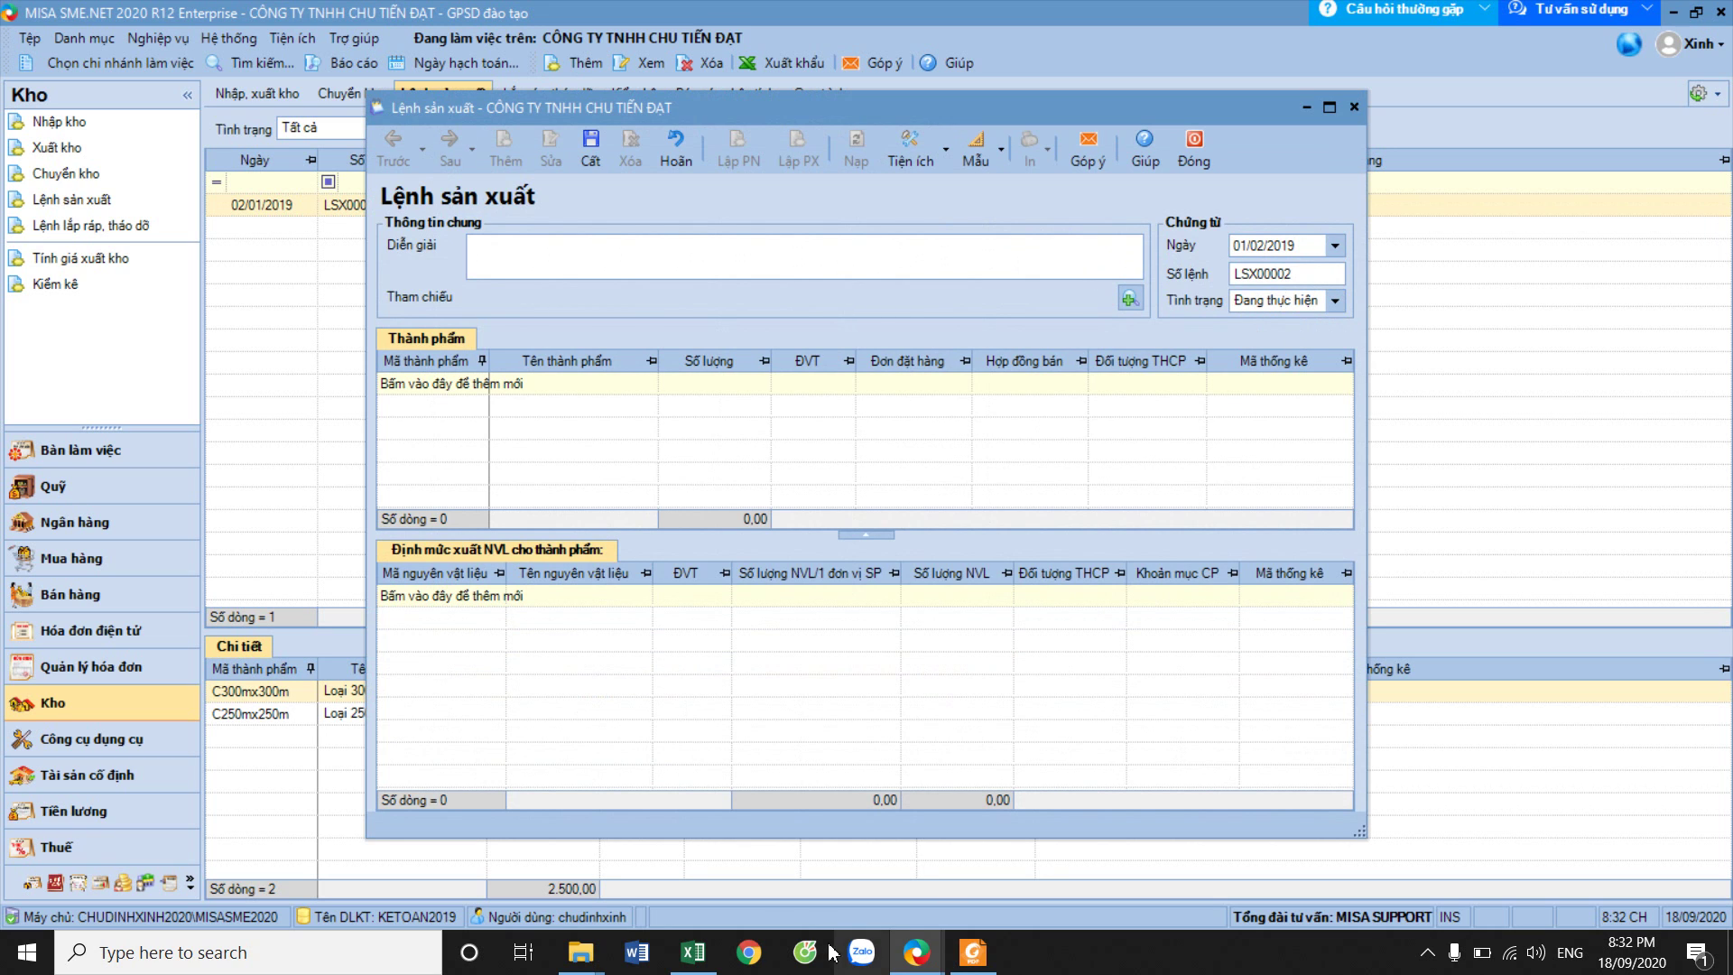
Check the February plan PDF, switch to the Excel workbook and find the 01/02/2019 production plan on the ZSX sheet.
{"action": "left_click", "coordinate": [968, 964]}
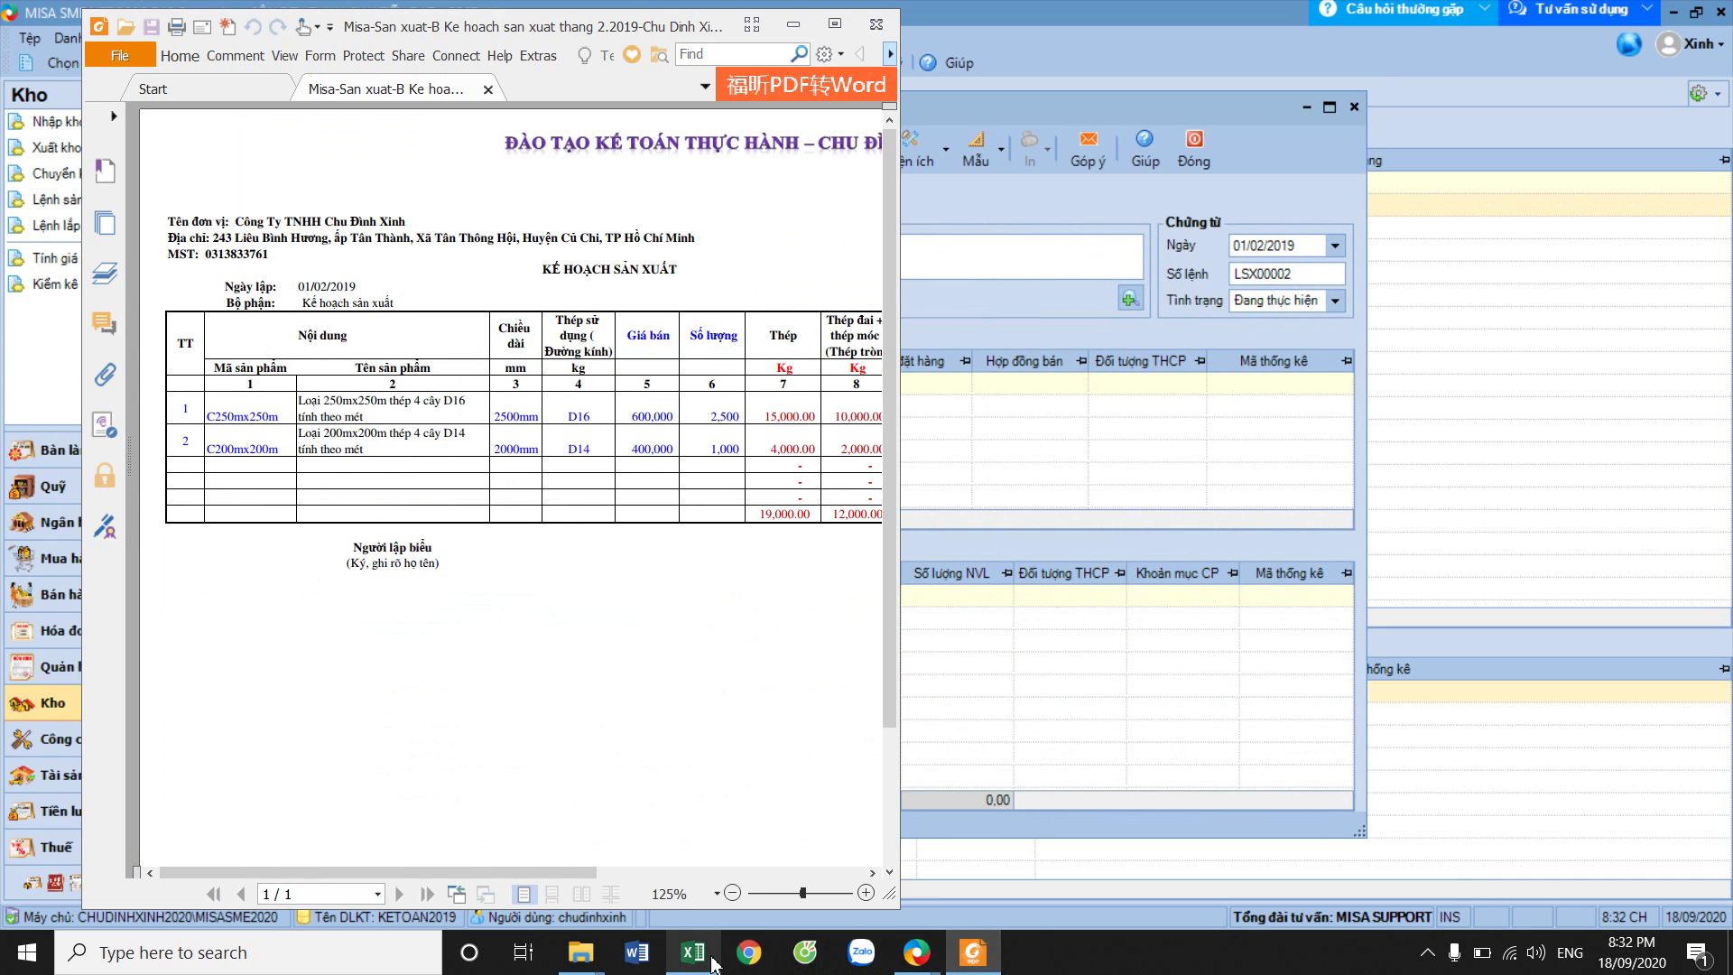
{"action": "left_click", "coordinate": [692, 952]}
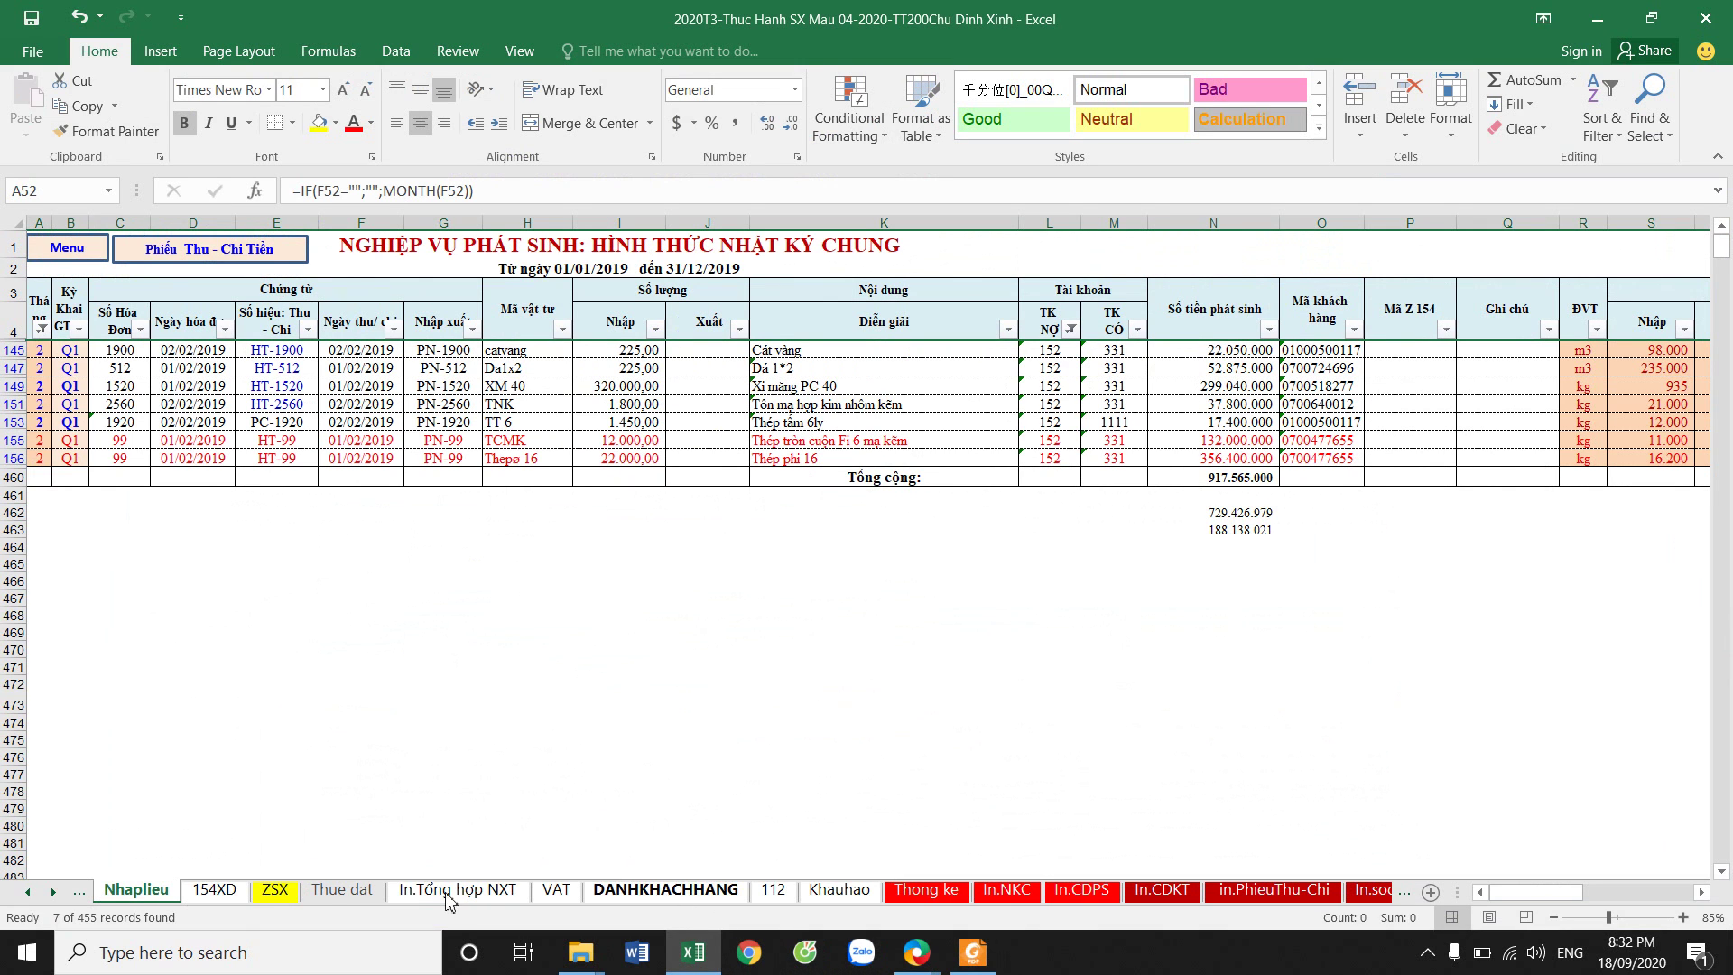
{"action": "left_click", "coordinate": [276, 892]}
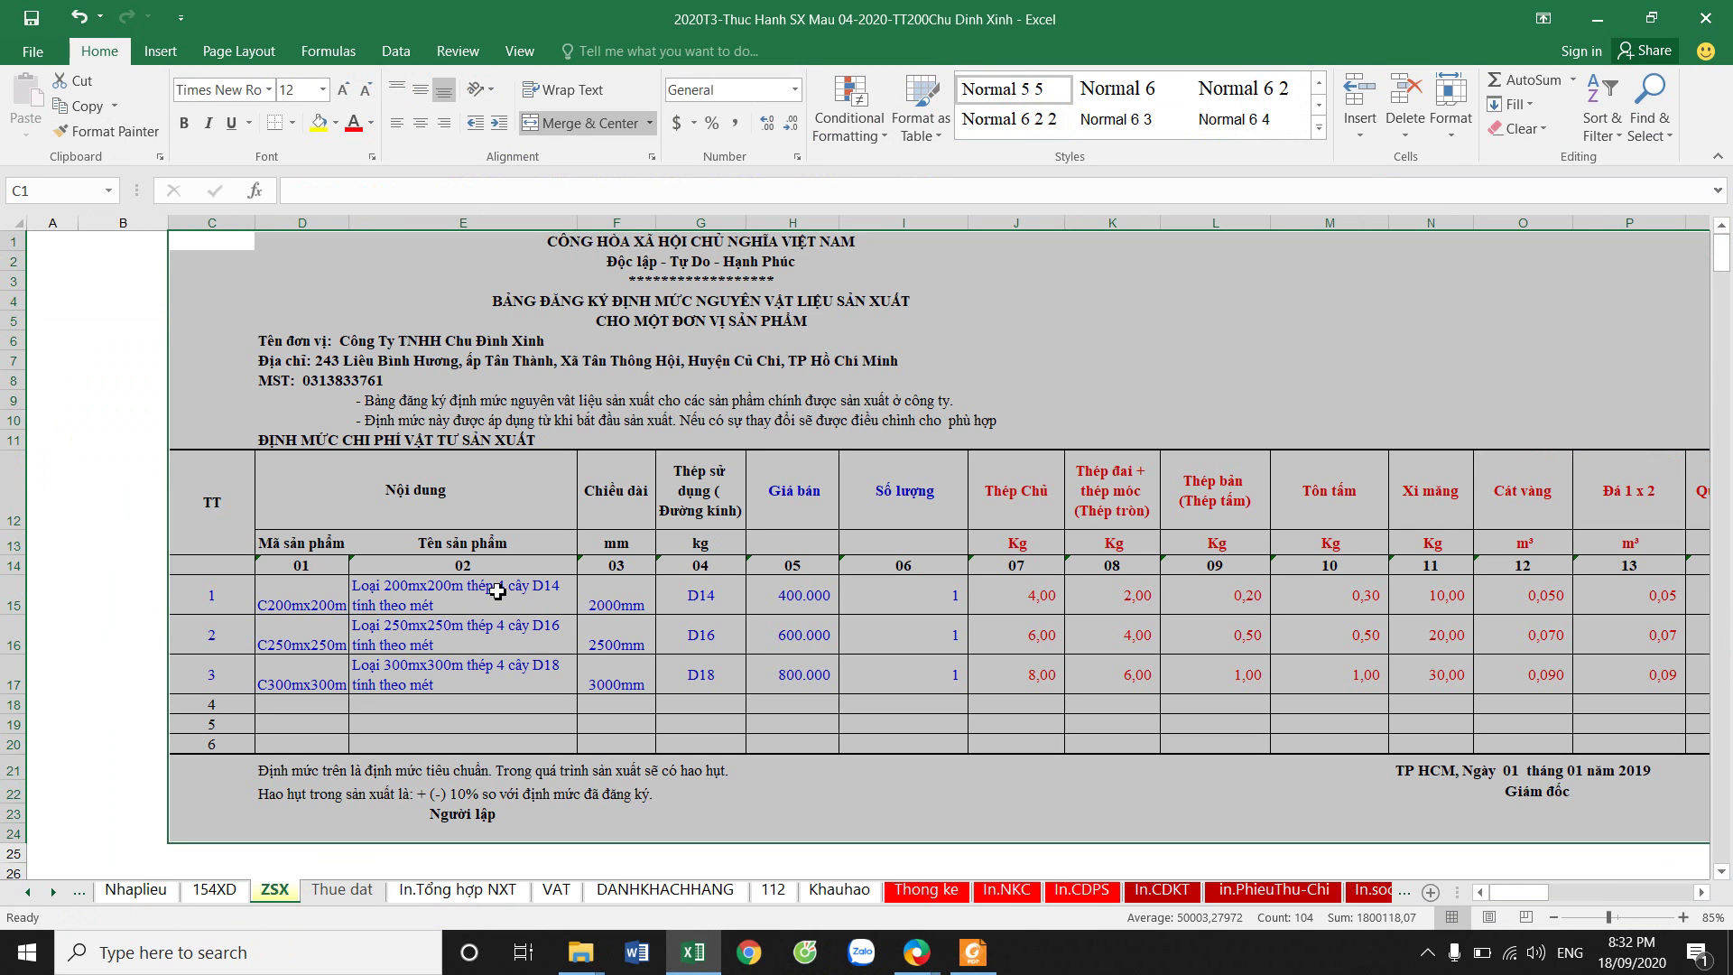
{"action": "scroll", "coordinate": [524, 632], "scroll_direction": "down", "scroll_amount": 20}
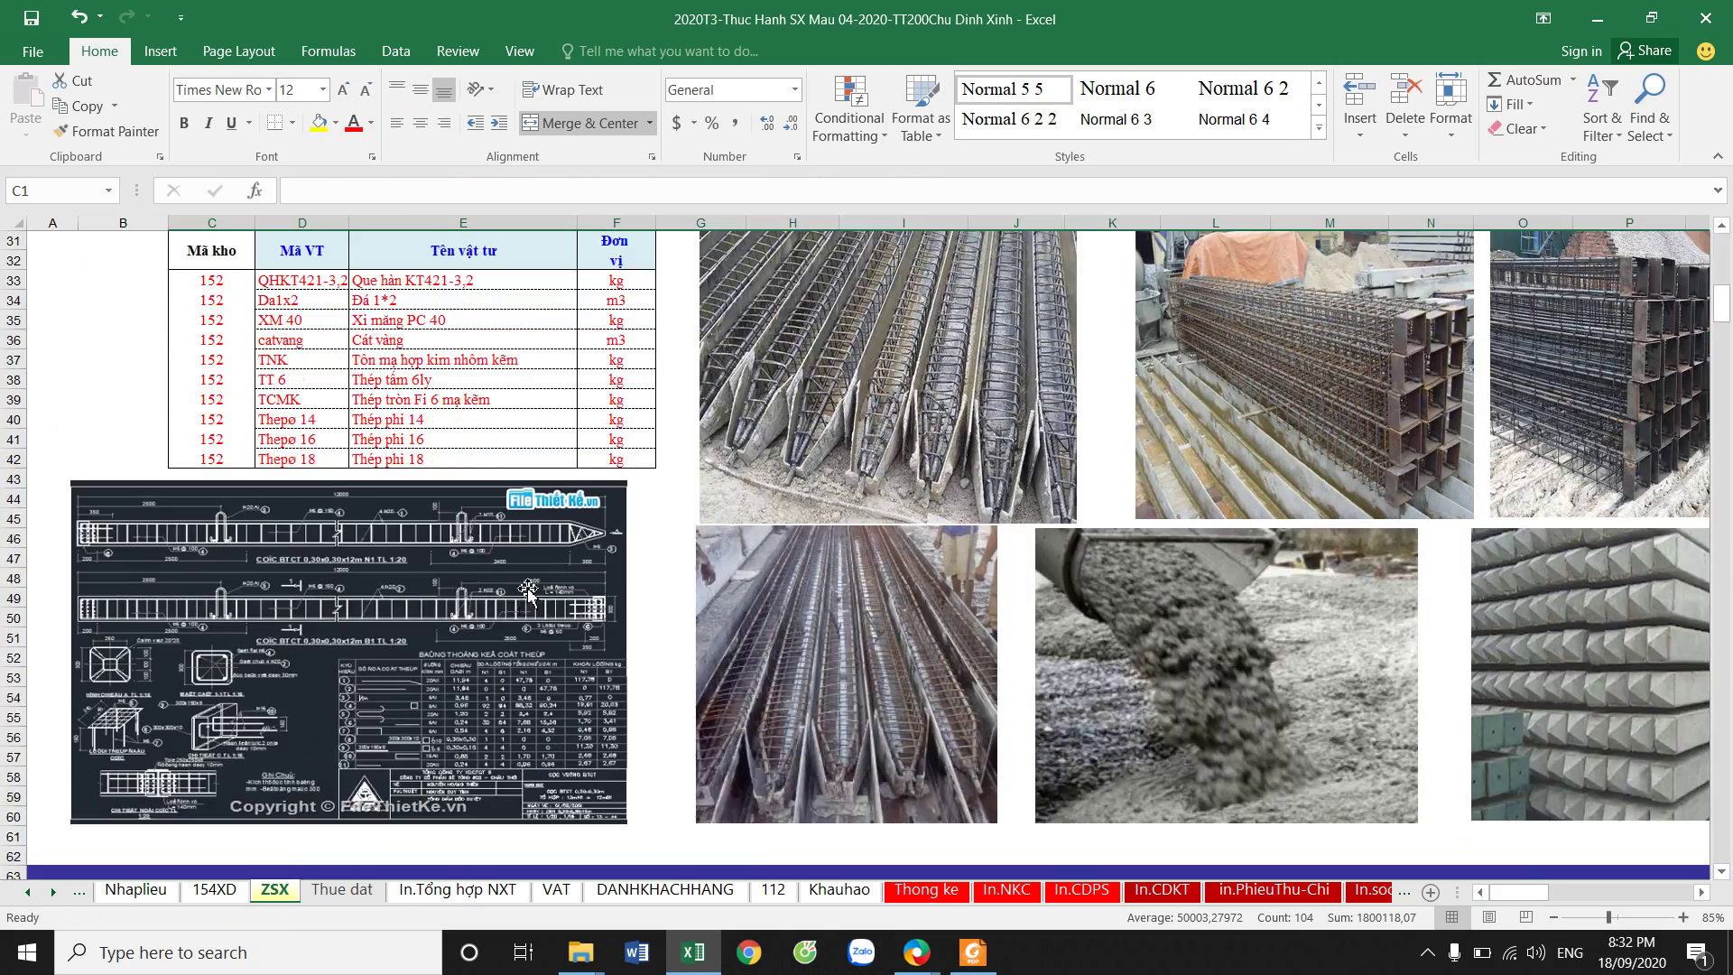
{"action": "scroll", "coordinate": [548, 566], "scroll_direction": "down", "scroll_amount": 20}
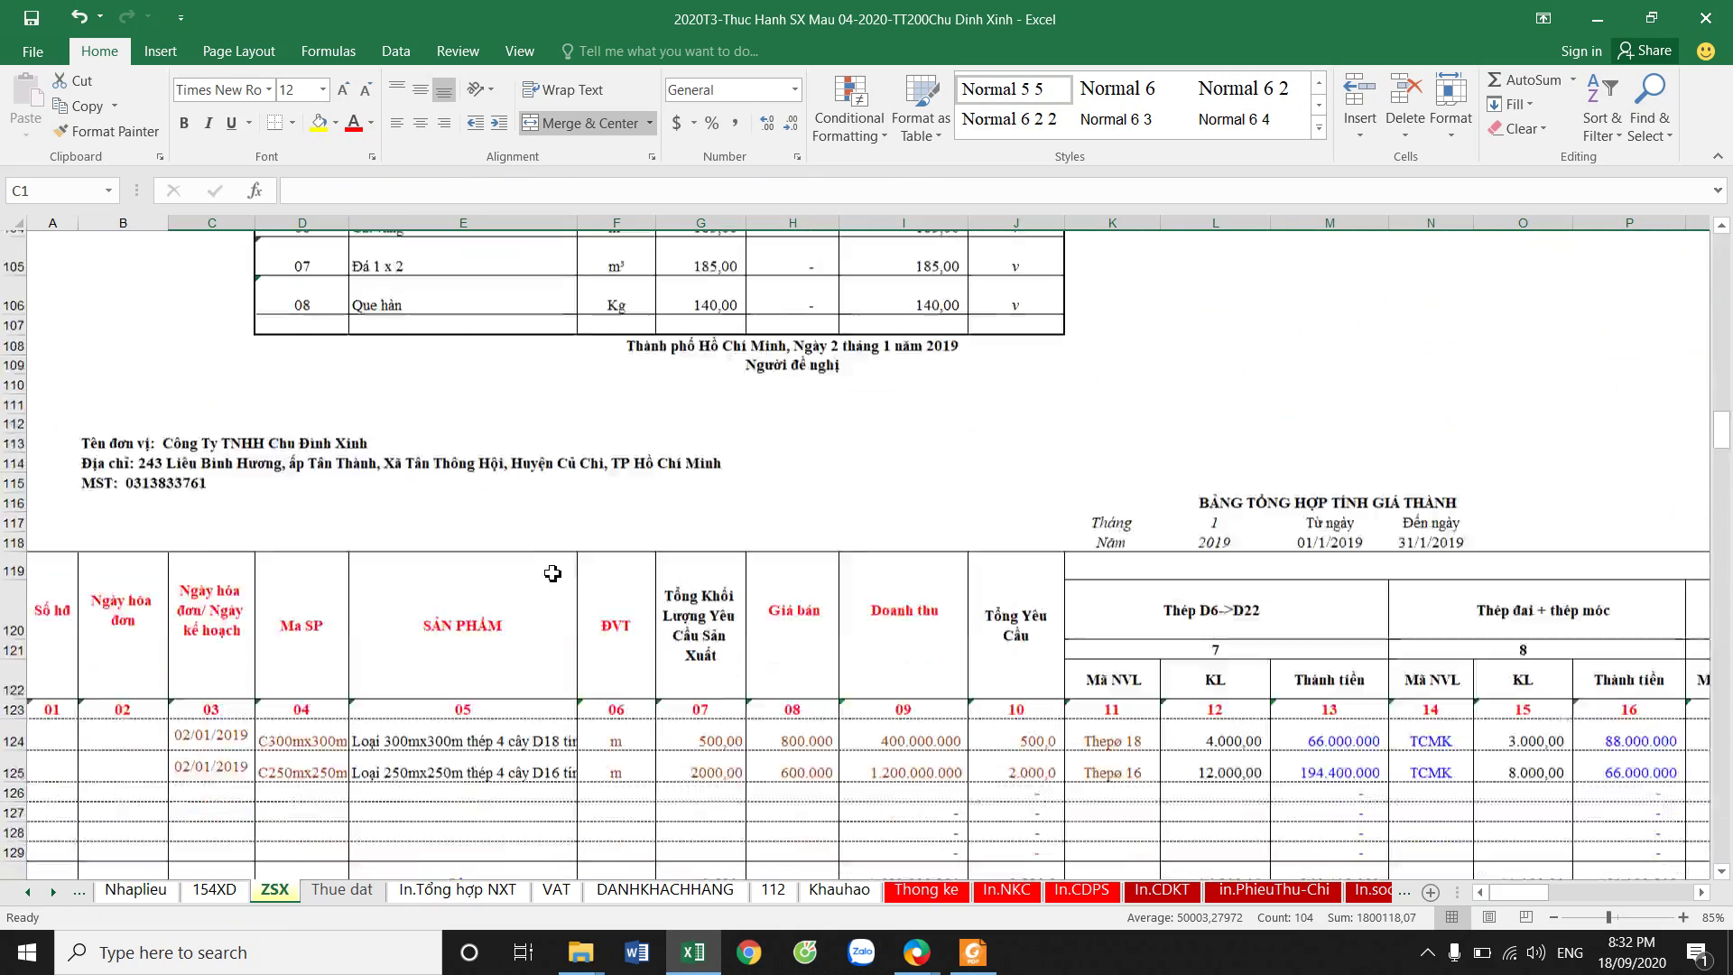
{"action": "scroll", "coordinate": [565, 563], "scroll_direction": "down", "scroll_amount": 1}
{"action": "scroll", "coordinate": [567, 561], "scroll_direction": "up", "scroll_amount": 6}
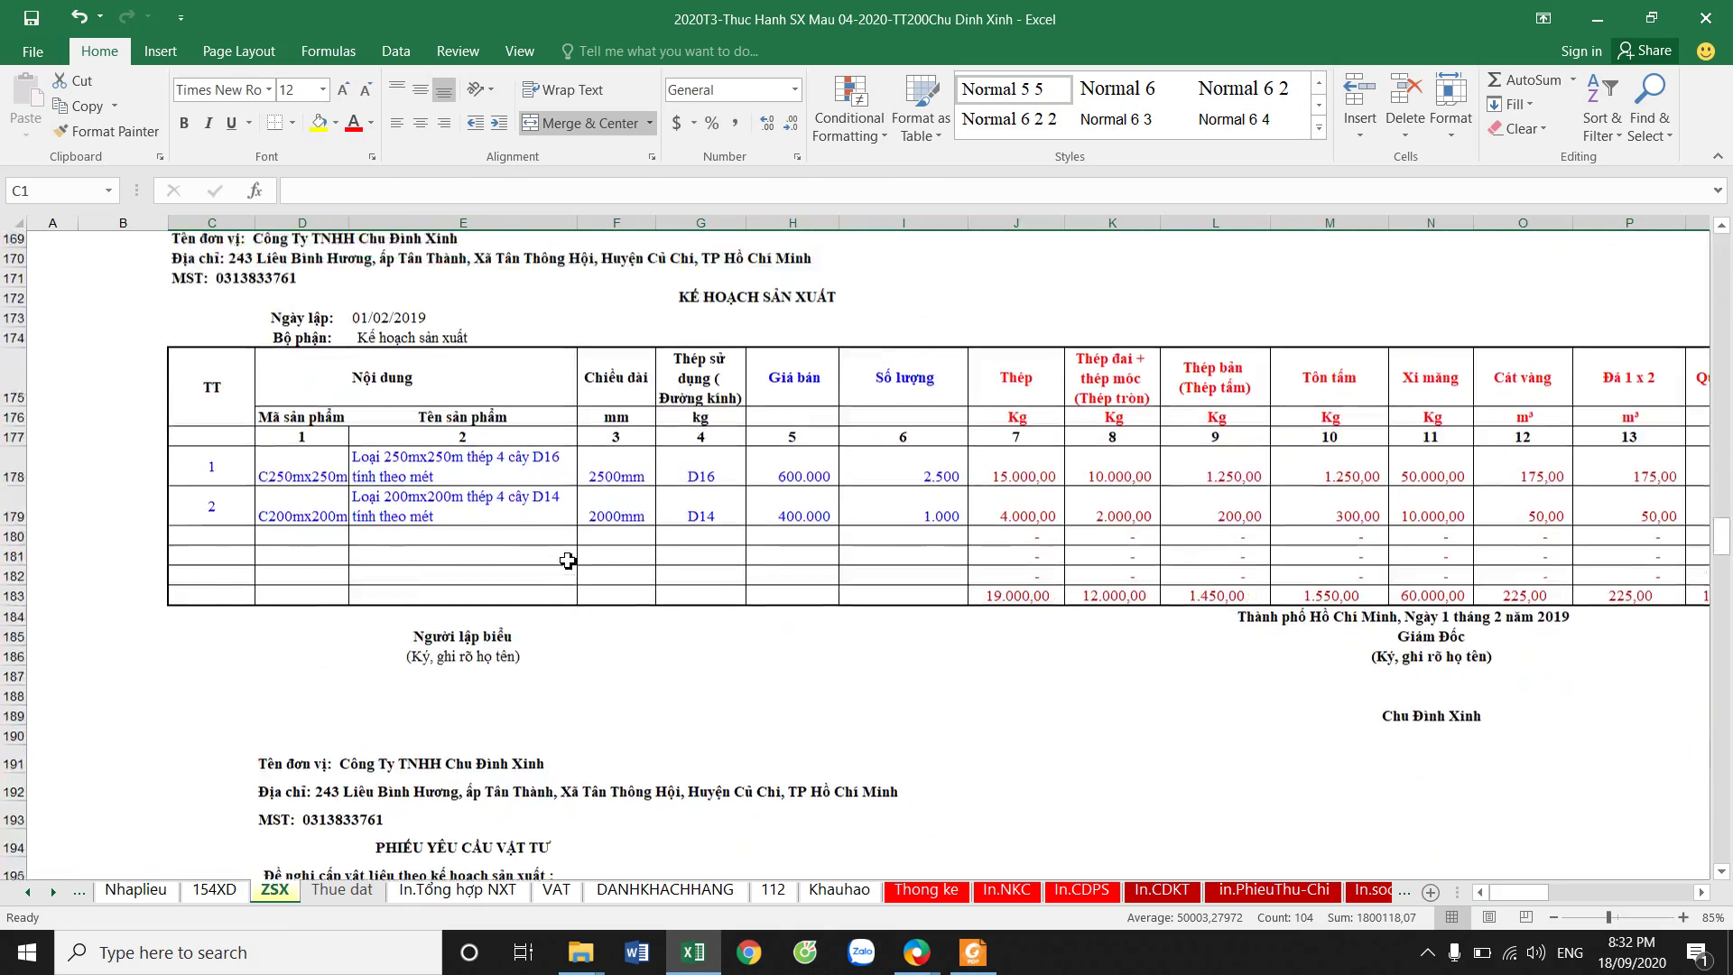
{"action": "scroll", "coordinate": [567, 562], "scroll_direction": "up", "scroll_amount": 4}
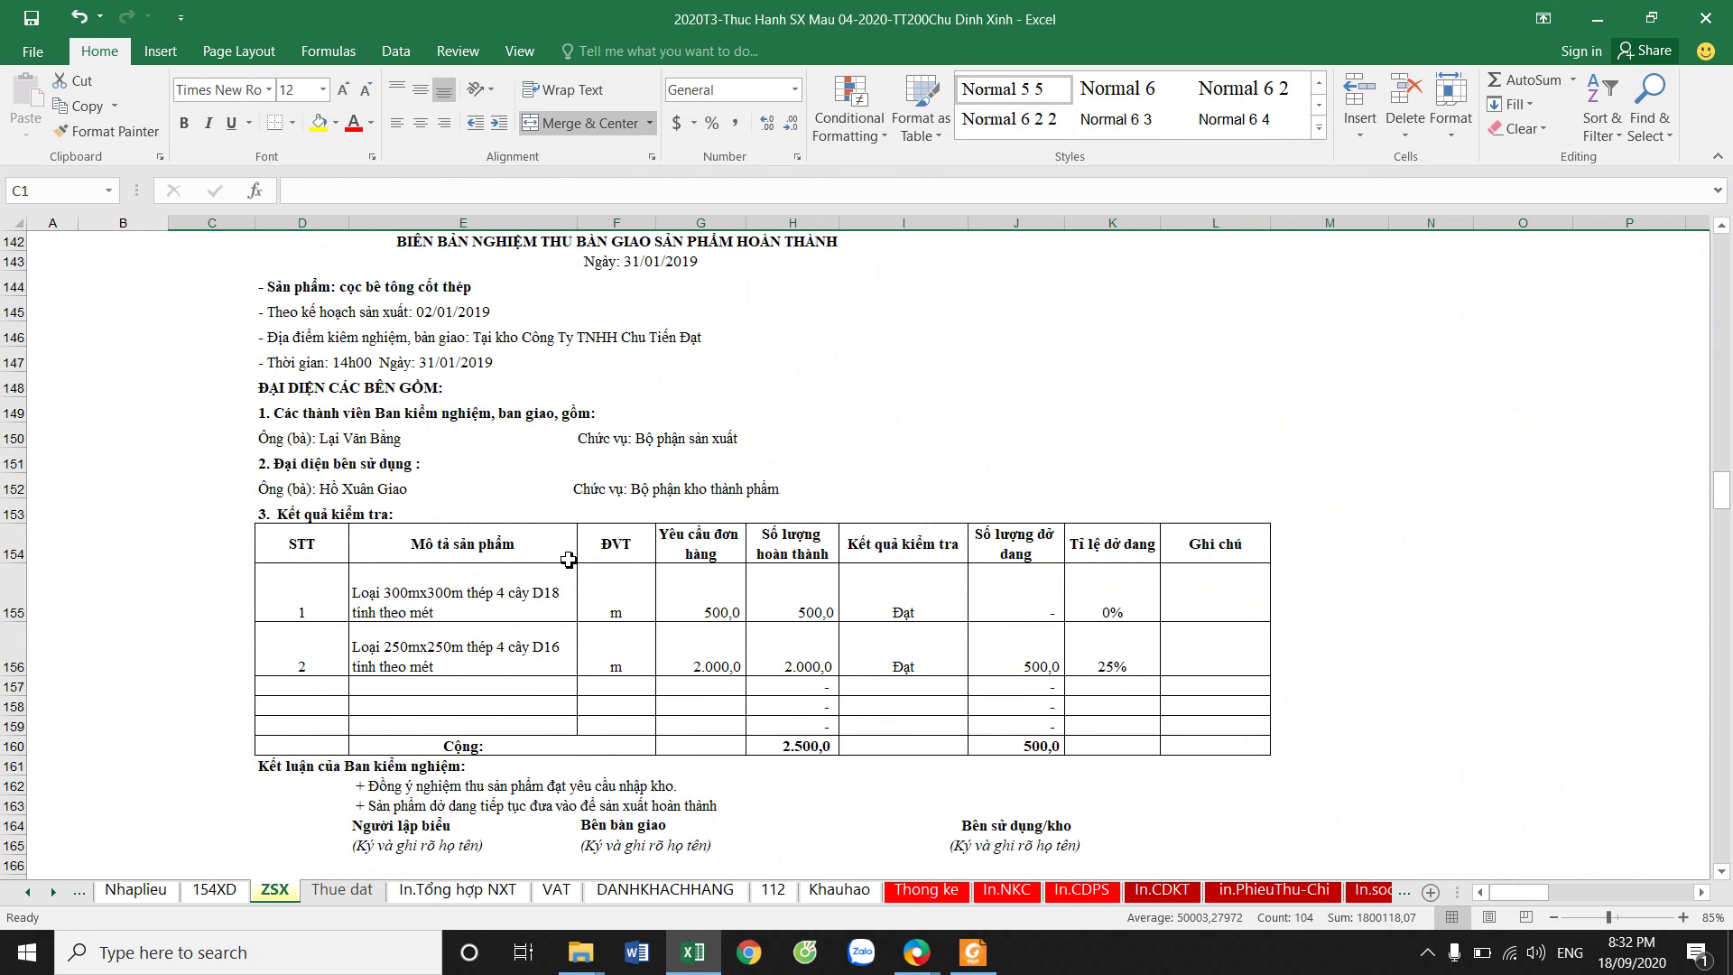
{"action": "scroll", "coordinate": [568, 561], "scroll_direction": "down", "scroll_amount": 7}
Copy the plan's first product name from Excel into the MISA order's Diễn giải field, followed by "&".
{"action": "left_click", "coordinate": [444, 585]}
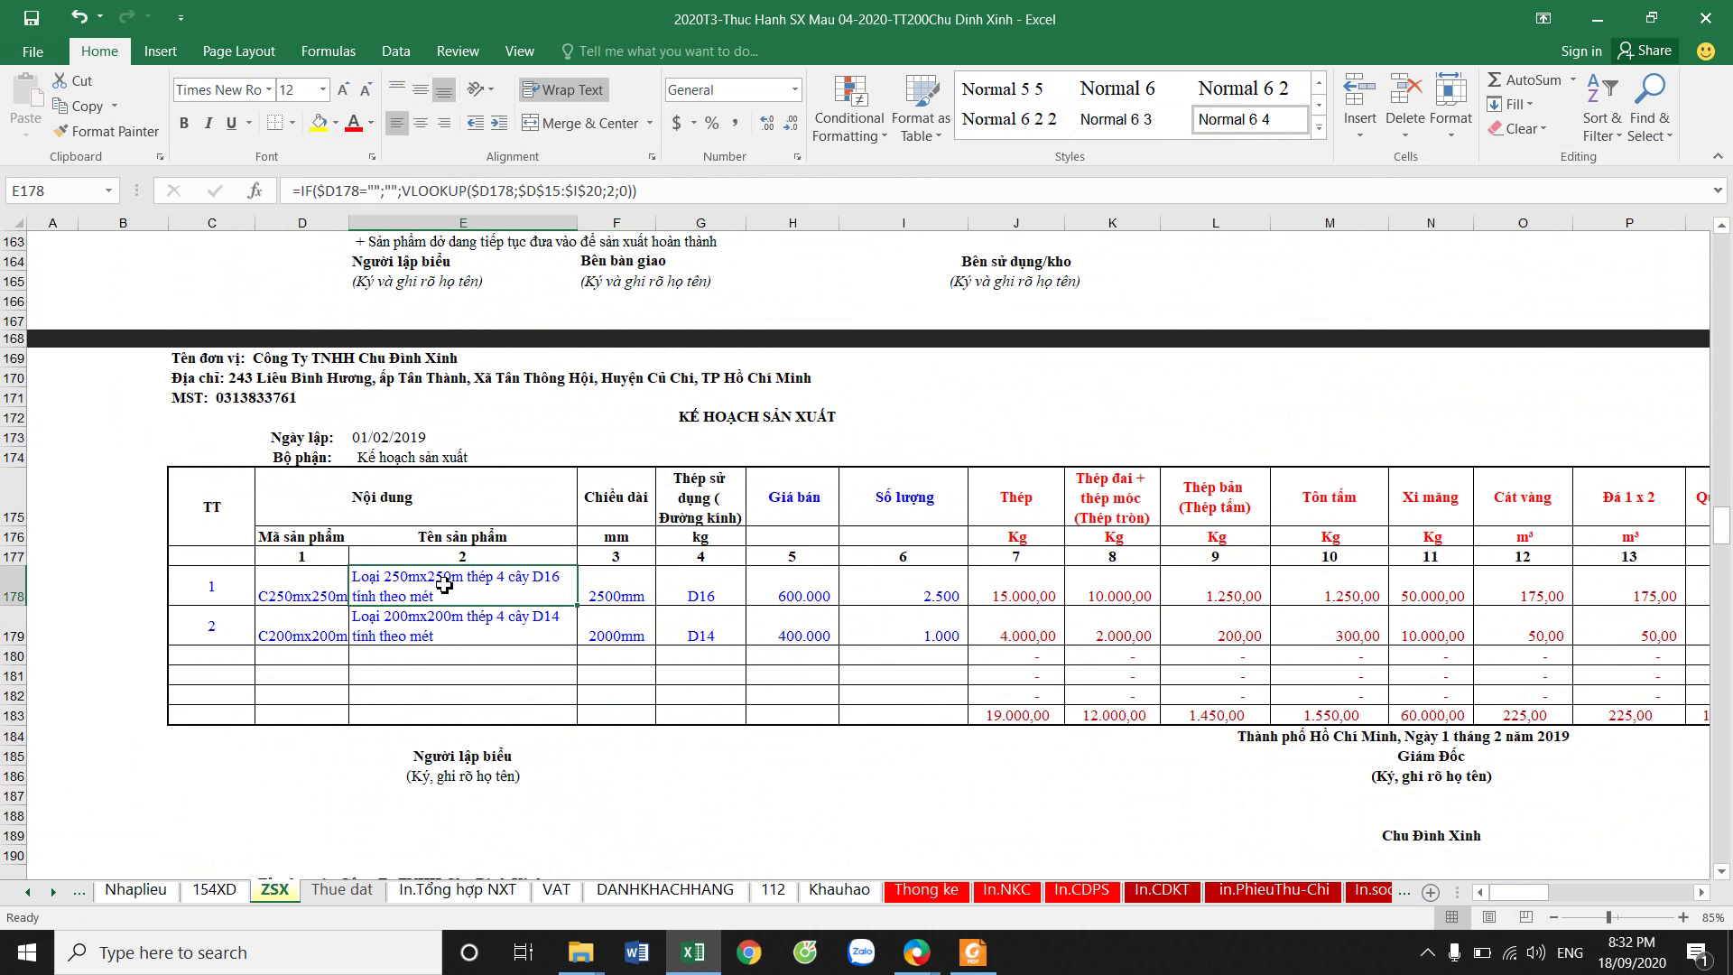
{"action": "right_click", "coordinate": [444, 584]}
{"action": "left_click", "coordinate": [528, 158]}
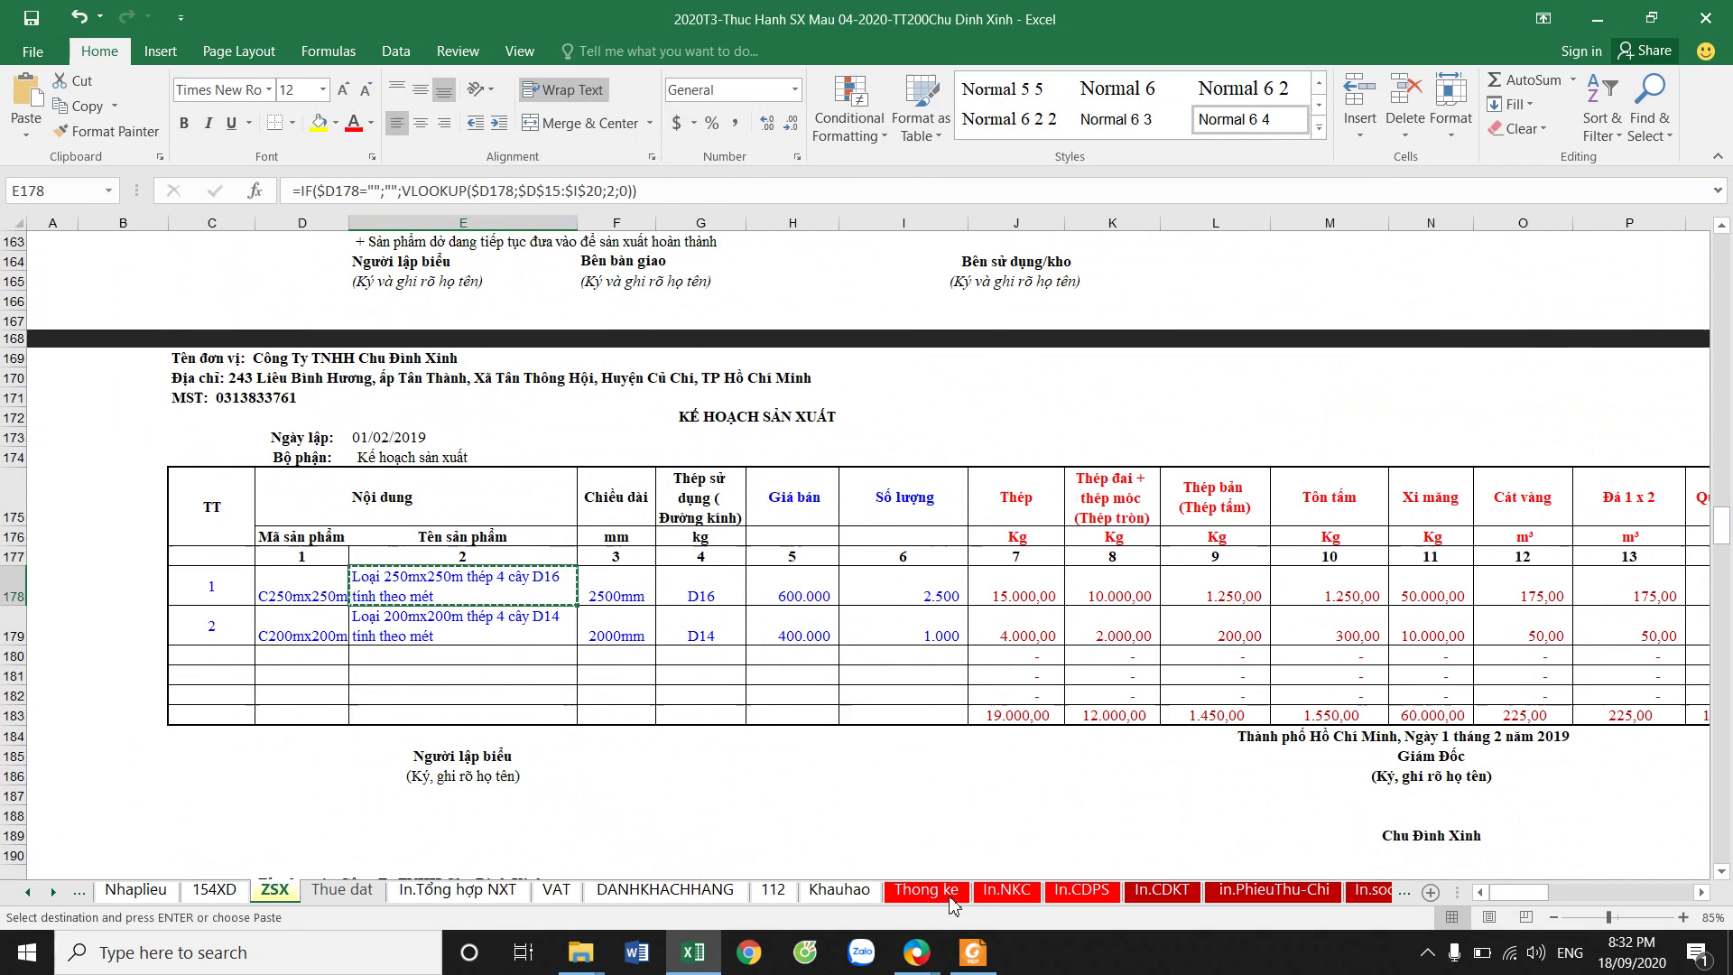
{"action": "left_click", "coordinate": [916, 952]}
{"action": "left_click", "coordinate": [808, 835]}
{"action": "key", "text": "ctrl+v"}
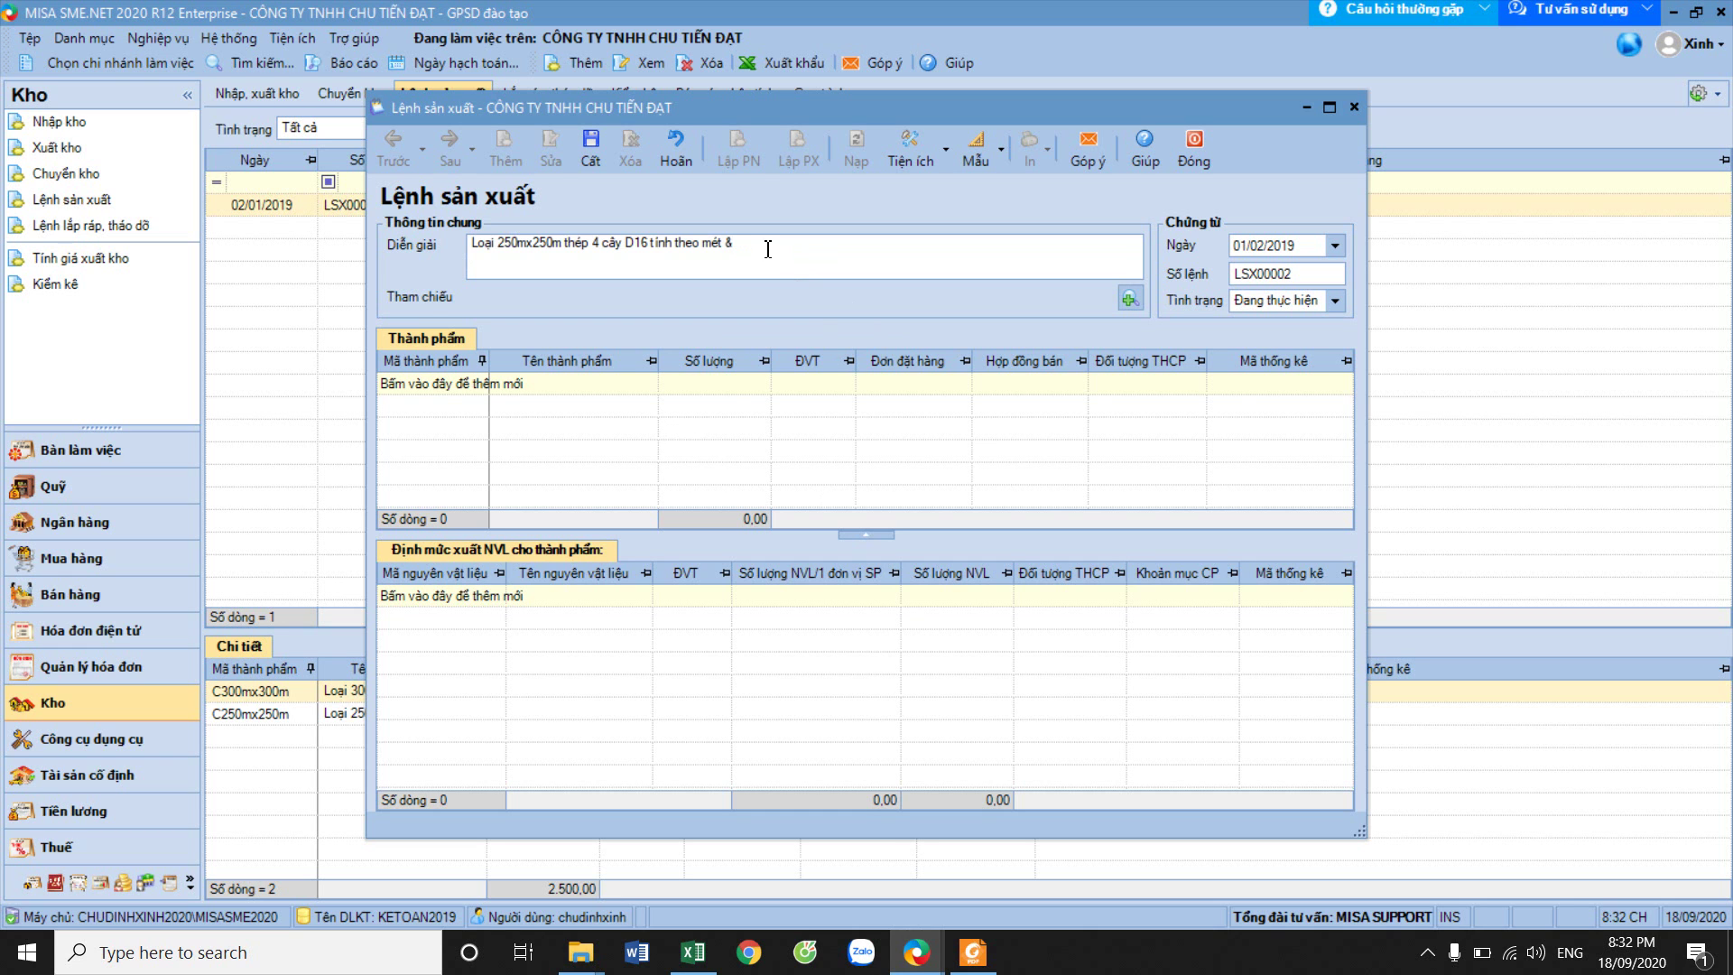
Append the plan's second product name, "Loại 200mx200m thép 4 cây D14 tính theo mét", from Excel to the MISA order description.
{"action": "left_click", "coordinate": [739, 922]}
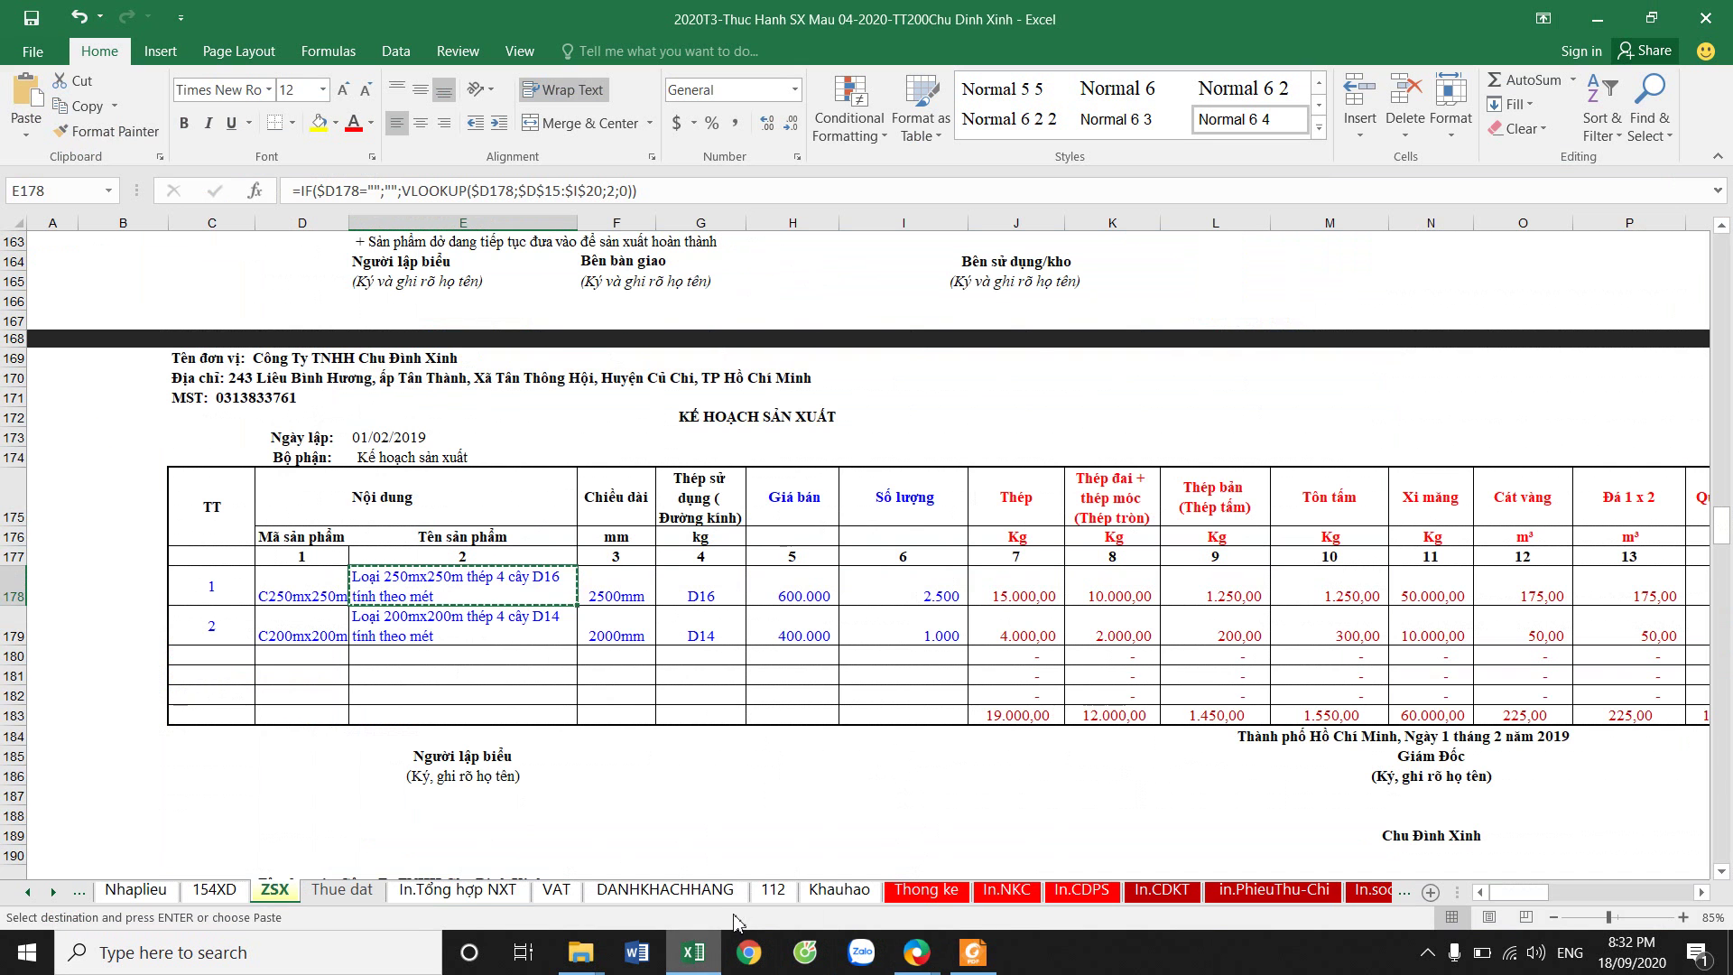
{"action": "left_click", "coordinate": [460, 639]}
{"action": "right_click", "coordinate": [460, 639]}
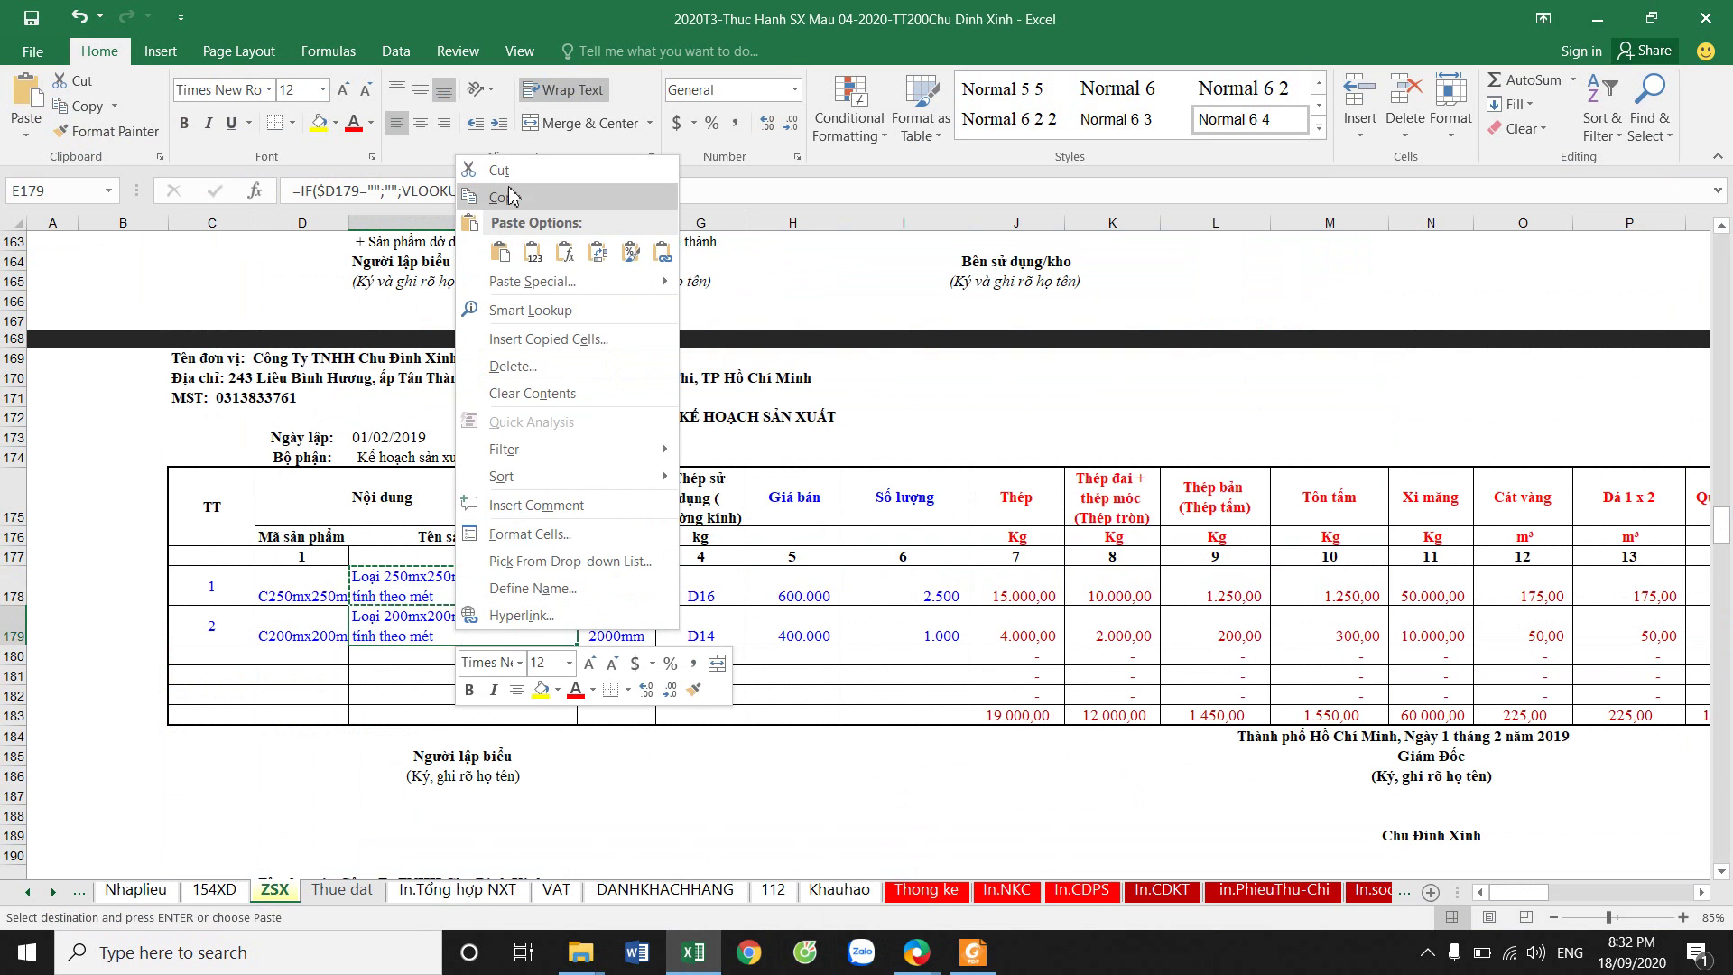
{"action": "left_click", "coordinate": [511, 197]}
{"action": "mouse_move", "coordinate": [916, 952]}
{"action": "left_click", "coordinate": [803, 839]}
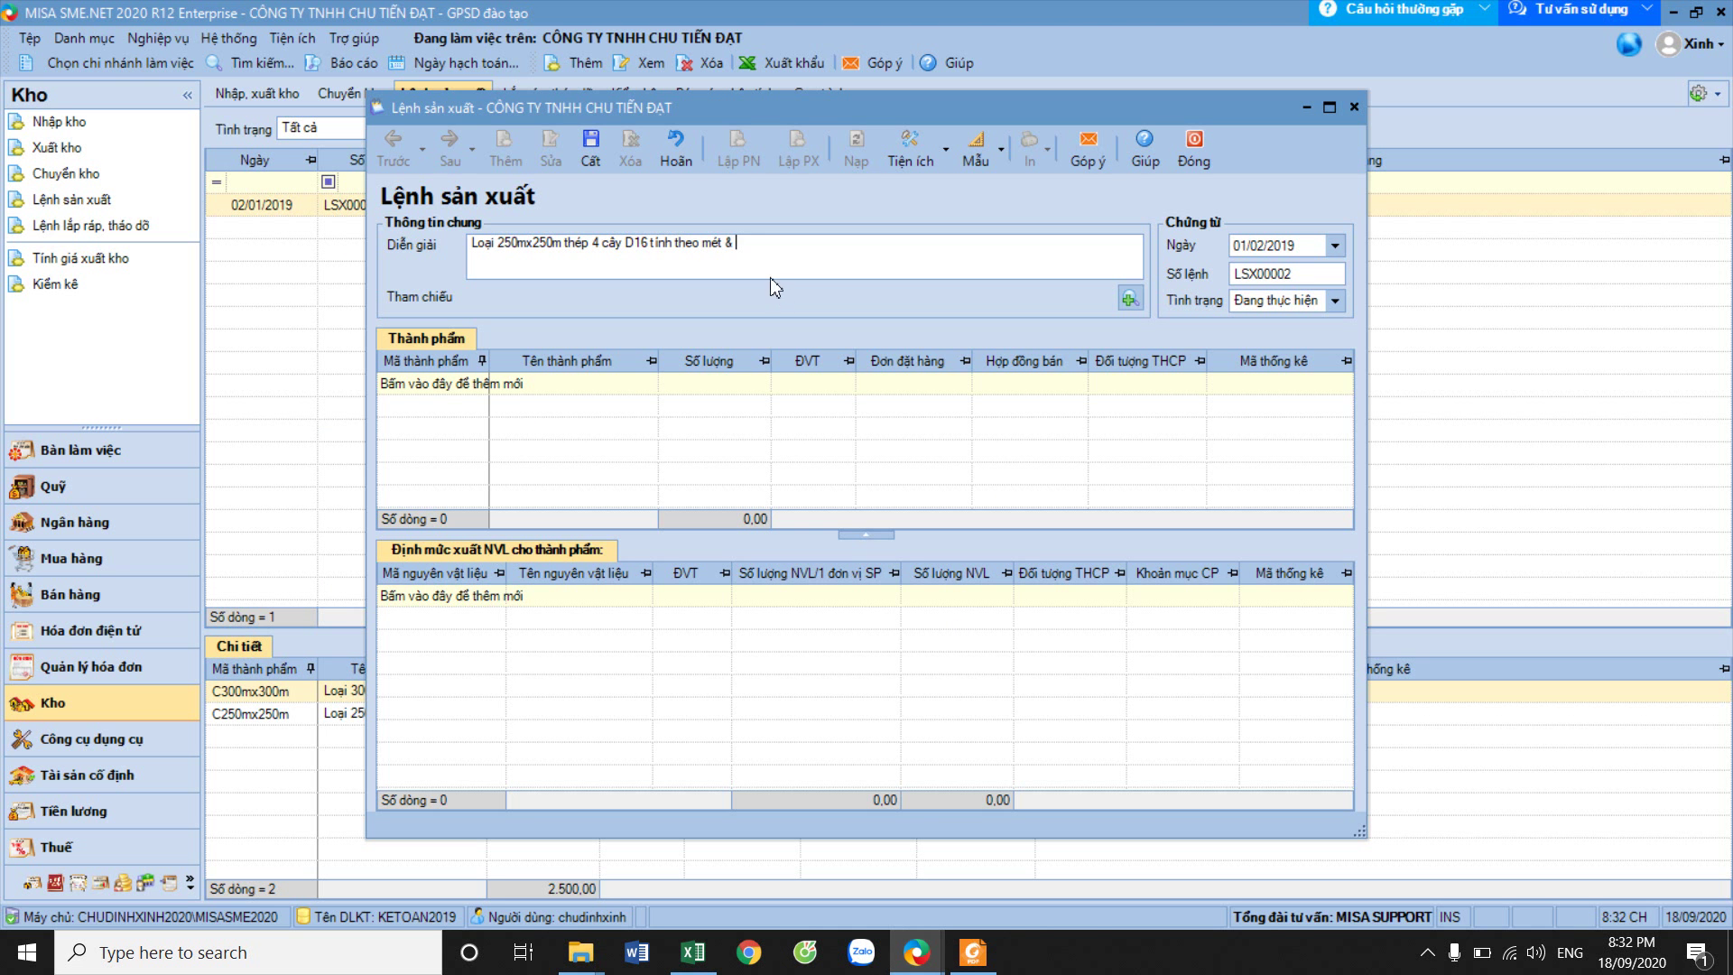
{"action": "key", "text": "ctrl+v"}
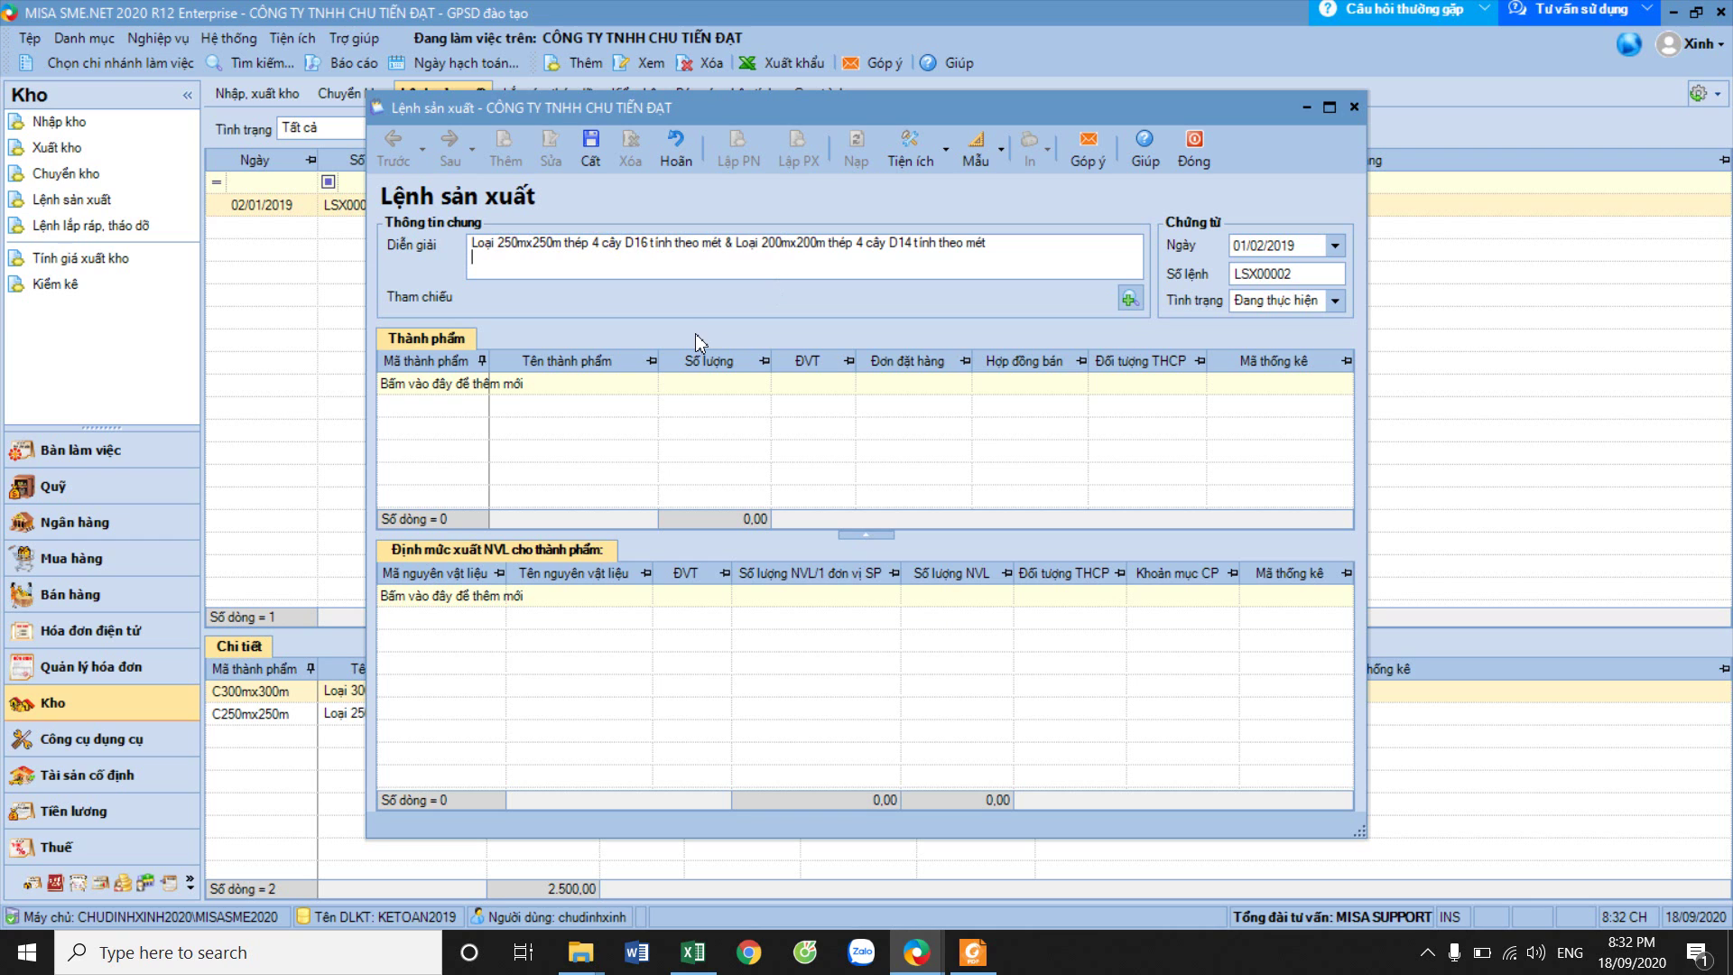
Add finished product C250mx250m to the order with quantity 2.500, checking the product code against the production plan PDF.
{"action": "left_click", "coordinate": [481, 382]}
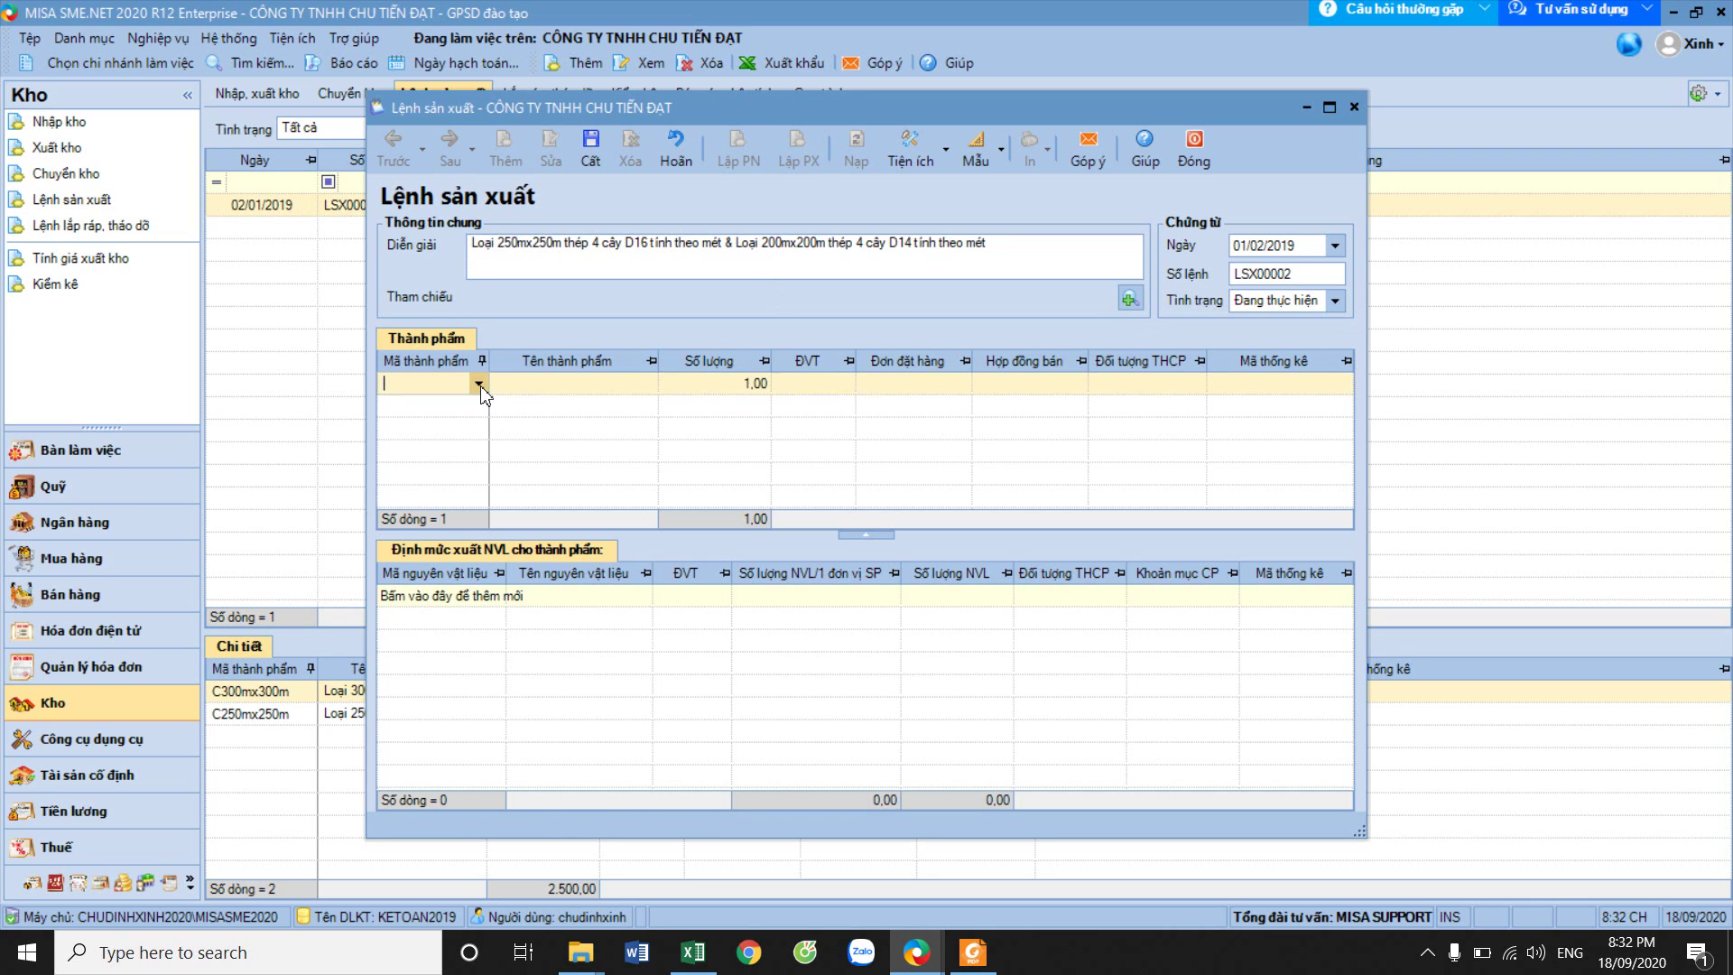
{"action": "left_click", "coordinate": [479, 383]}
{"action": "left_click", "coordinate": [968, 962]}
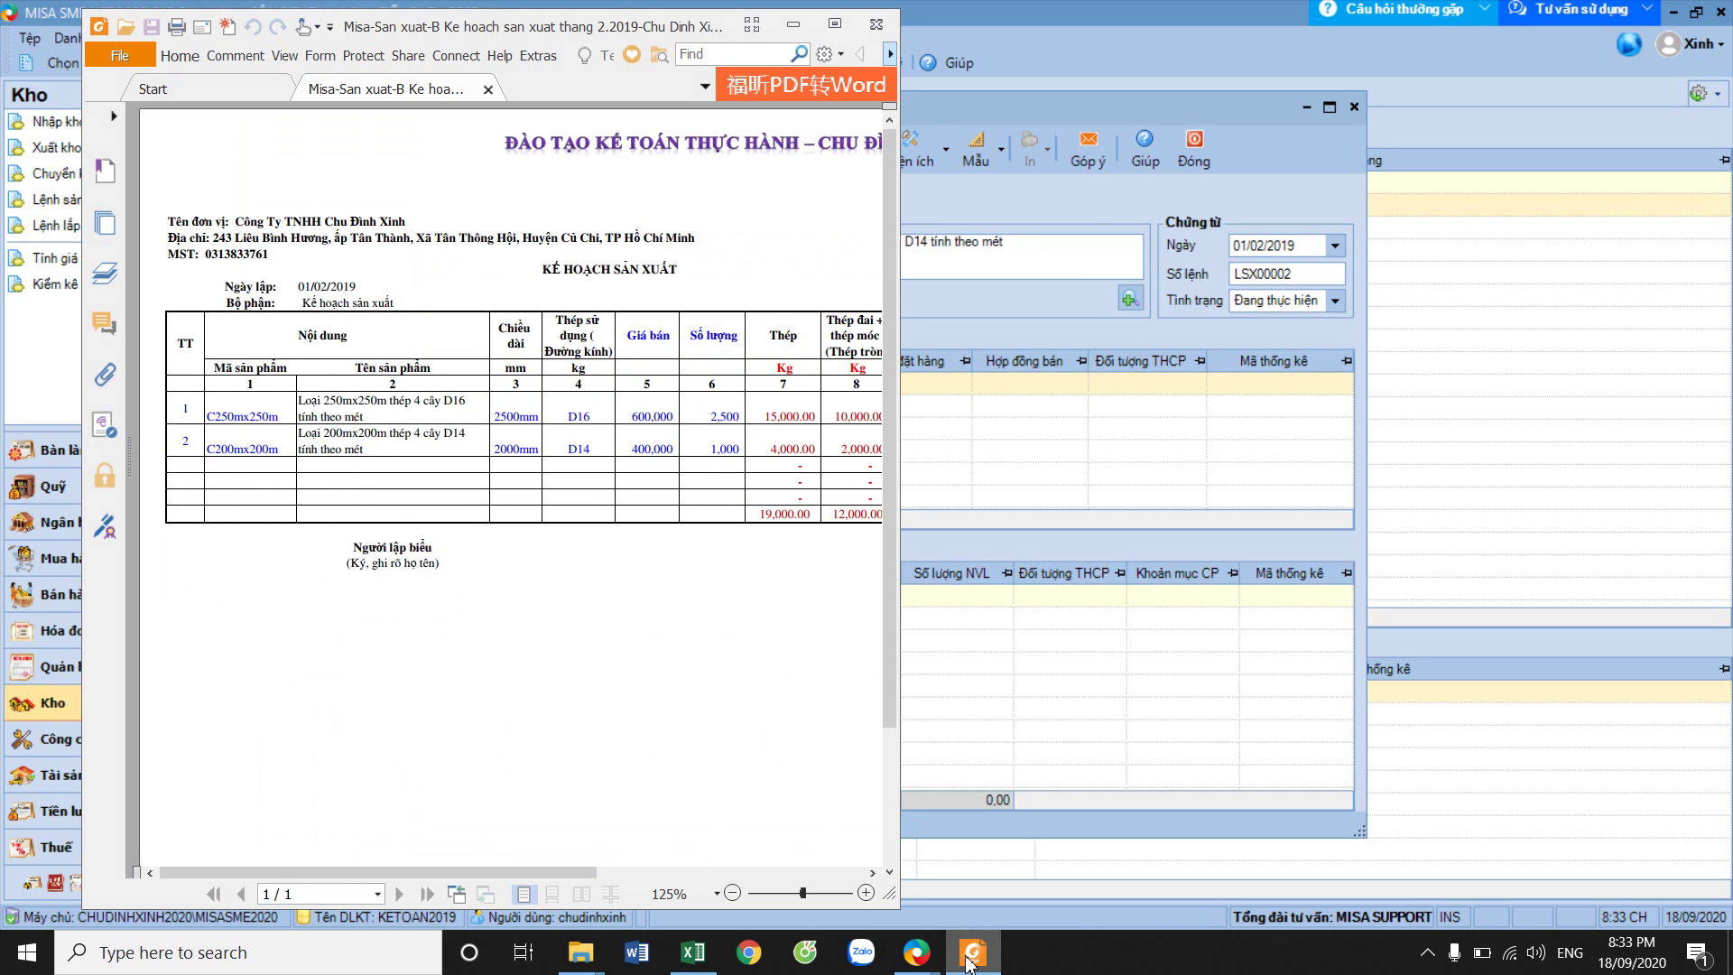
{"action": "left_click", "coordinate": [917, 952]}
{"action": "left_click", "coordinate": [479, 383]}
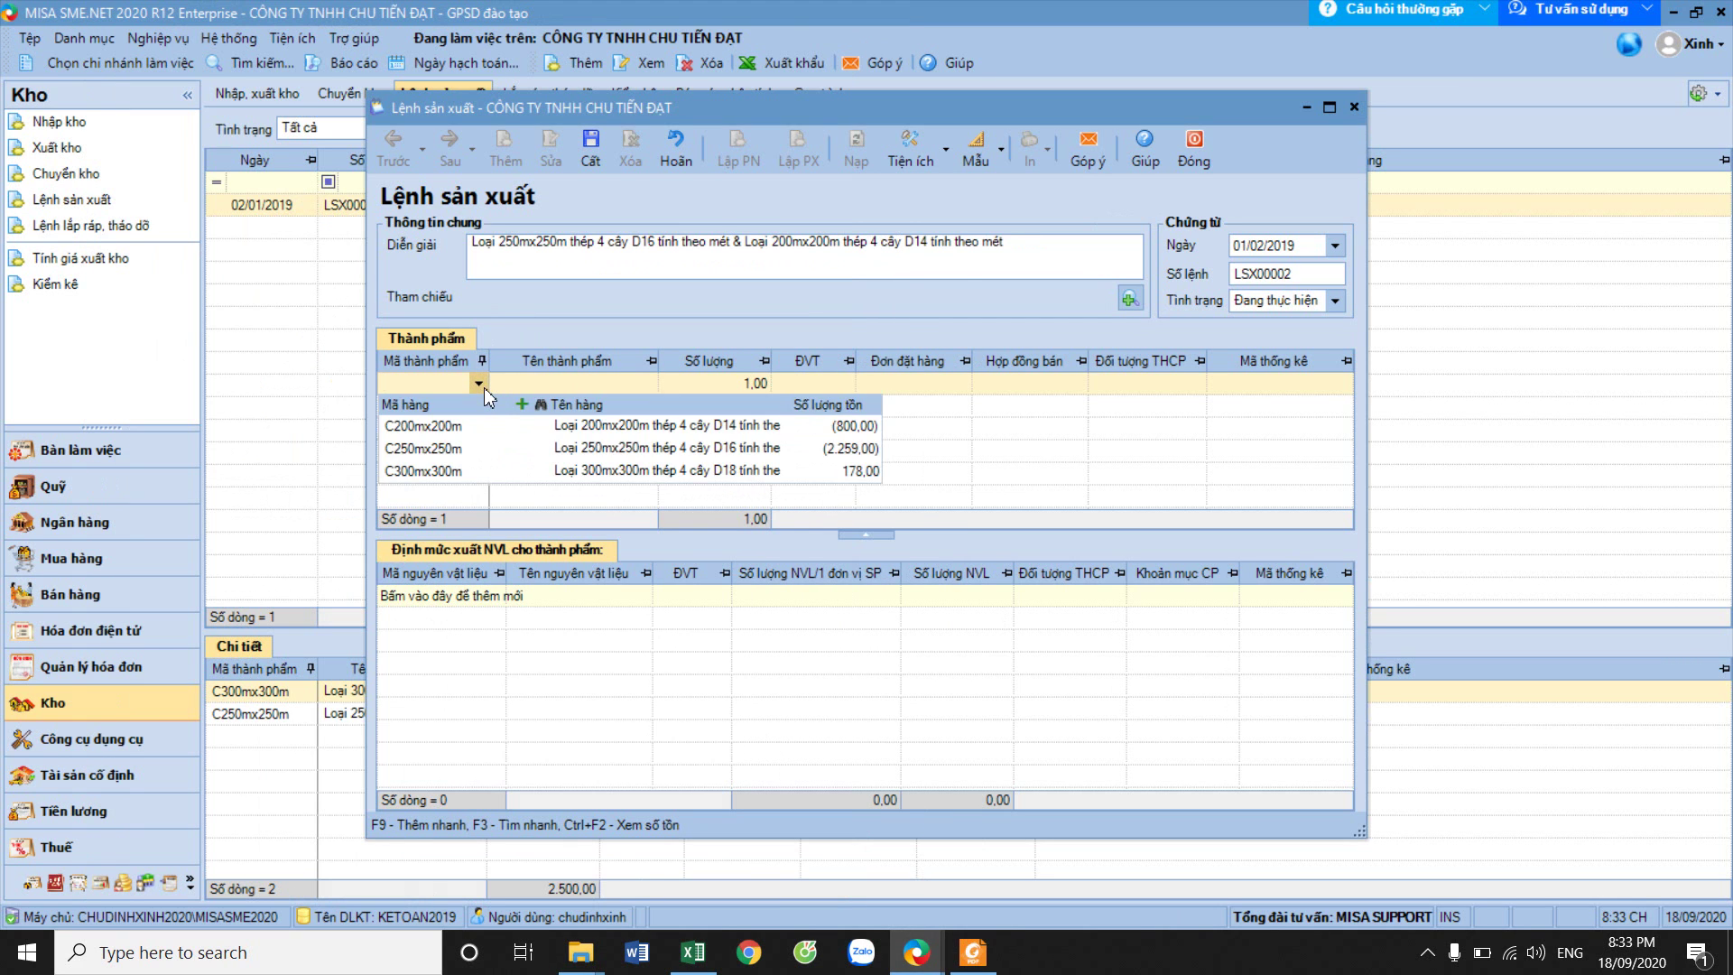
{"action": "left_click", "coordinate": [487, 449]}
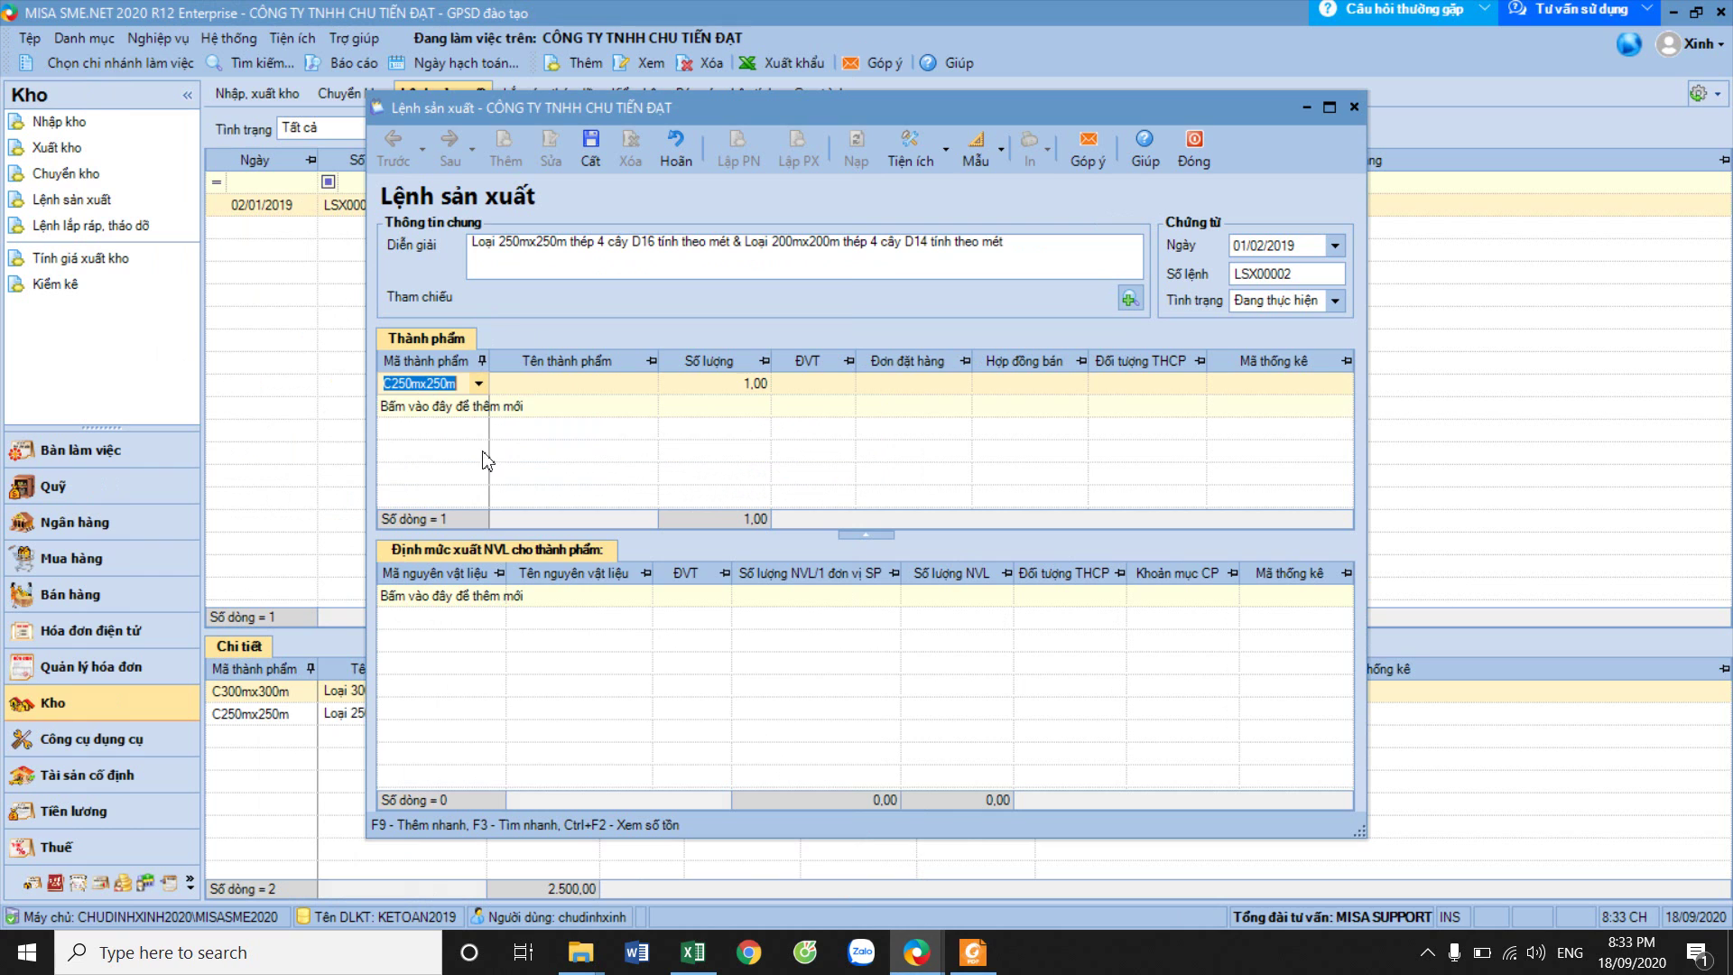
{"action": "left_click", "coordinate": [738, 387]}
{"action": "type", "text": "26"}
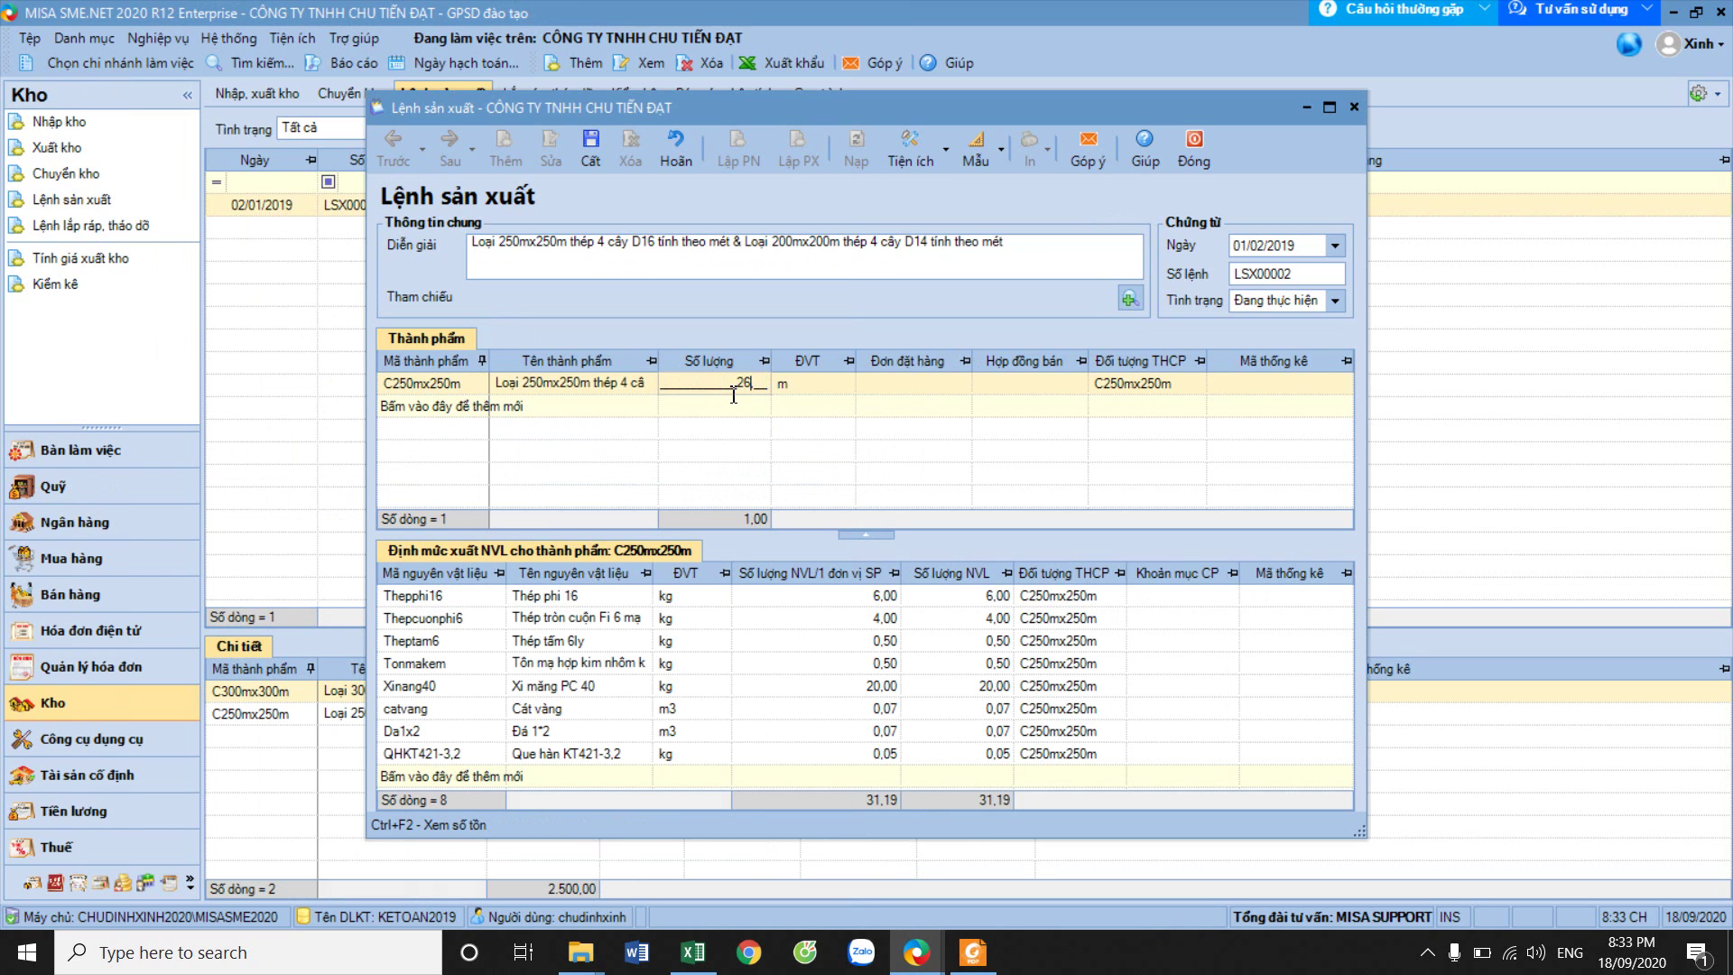
{"action": "type", "text": "000"}
Add finished product C200mx200m as the second line with quantity 1.000, checking it against the production plan PDF.
{"action": "left_click", "coordinate": [428, 408]}
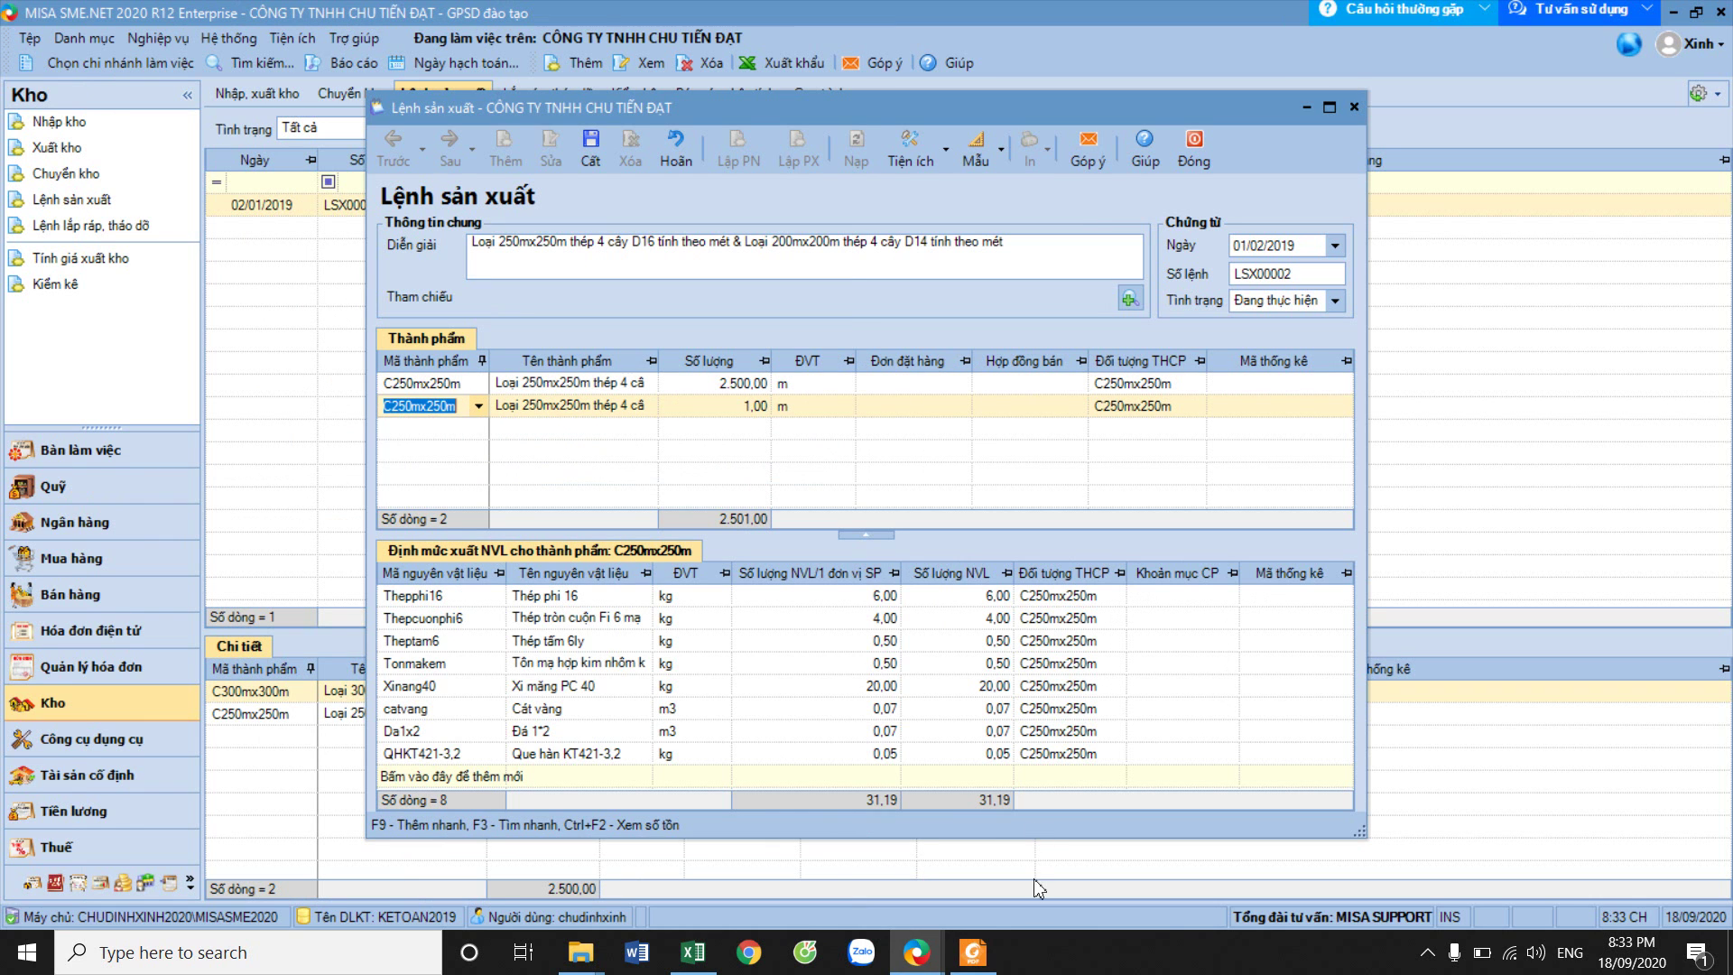
{"action": "left_click", "coordinate": [981, 967]}
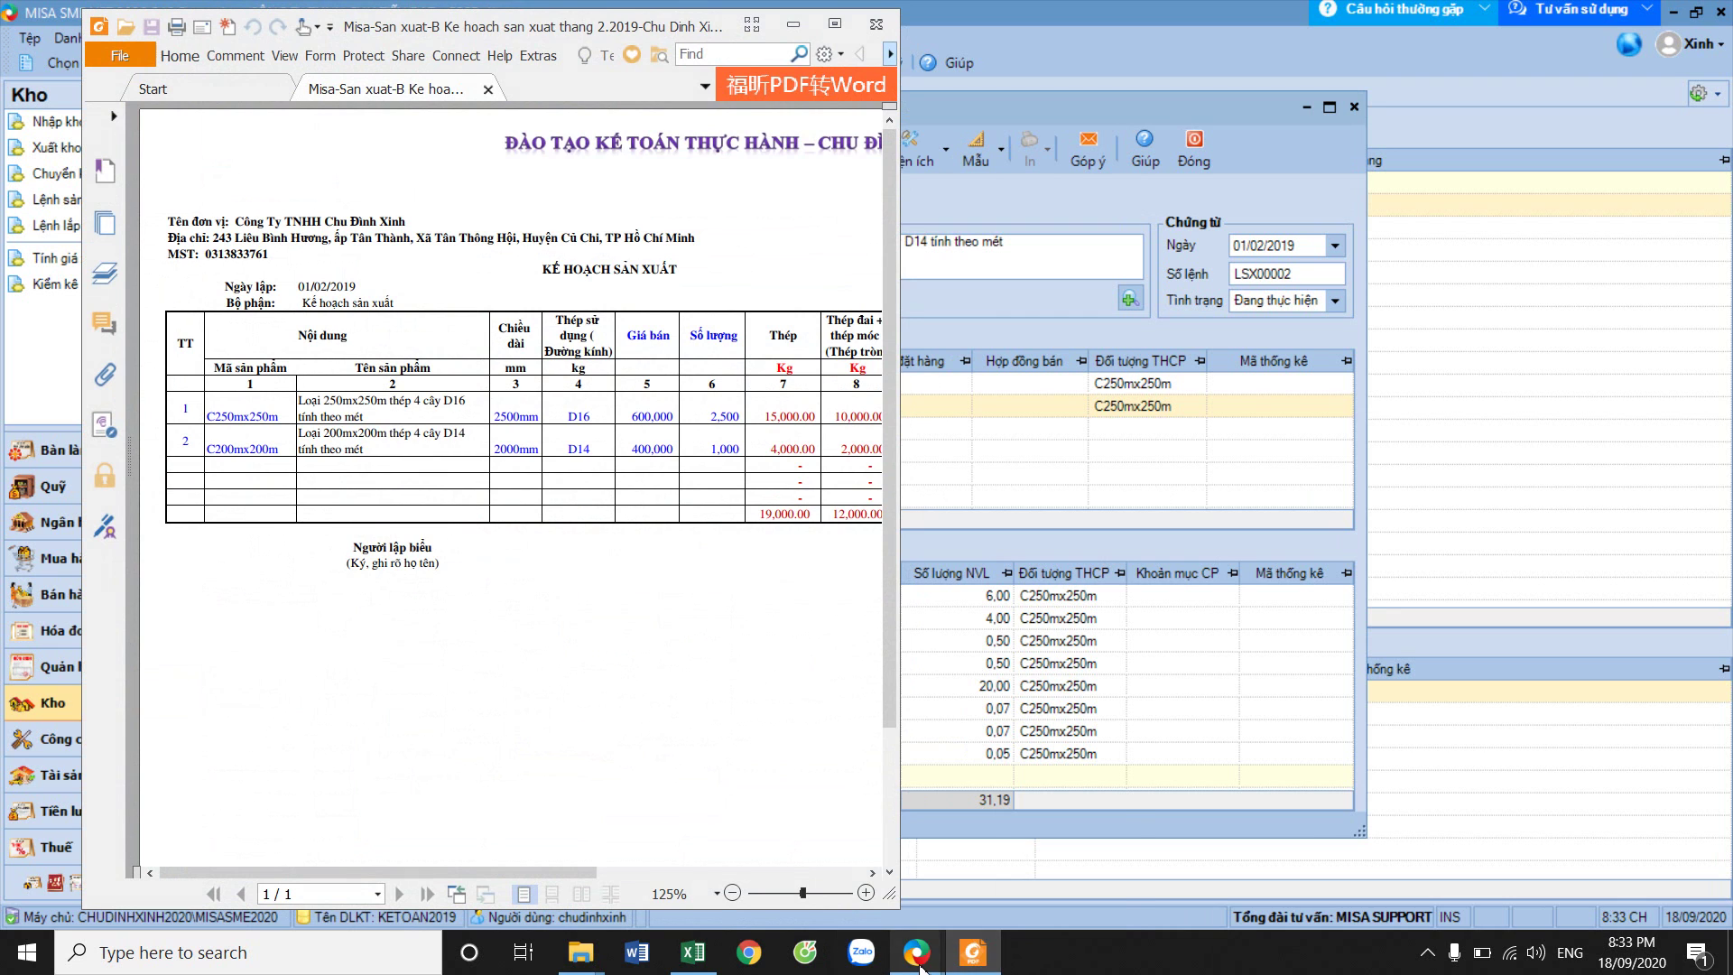
{"action": "mouse_move", "coordinate": [916, 952]}
{"action": "left_click", "coordinate": [1042, 861]}
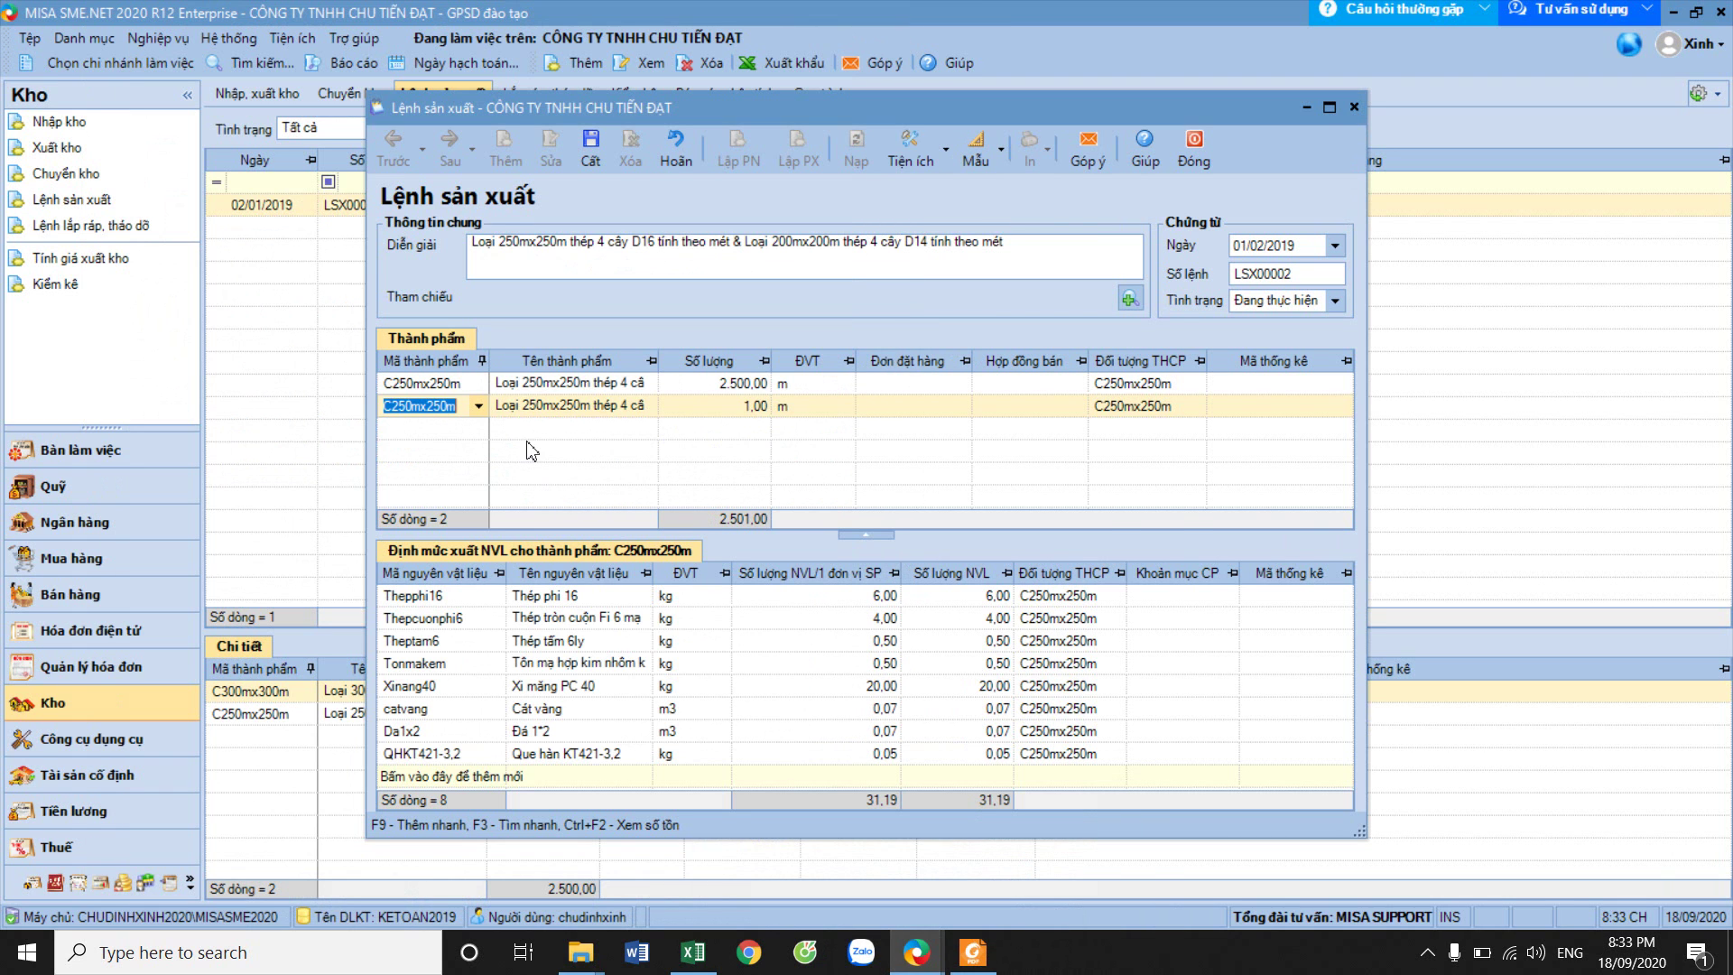
{"action": "left_click", "coordinate": [478, 406]}
{"action": "left_click", "coordinate": [477, 456]}
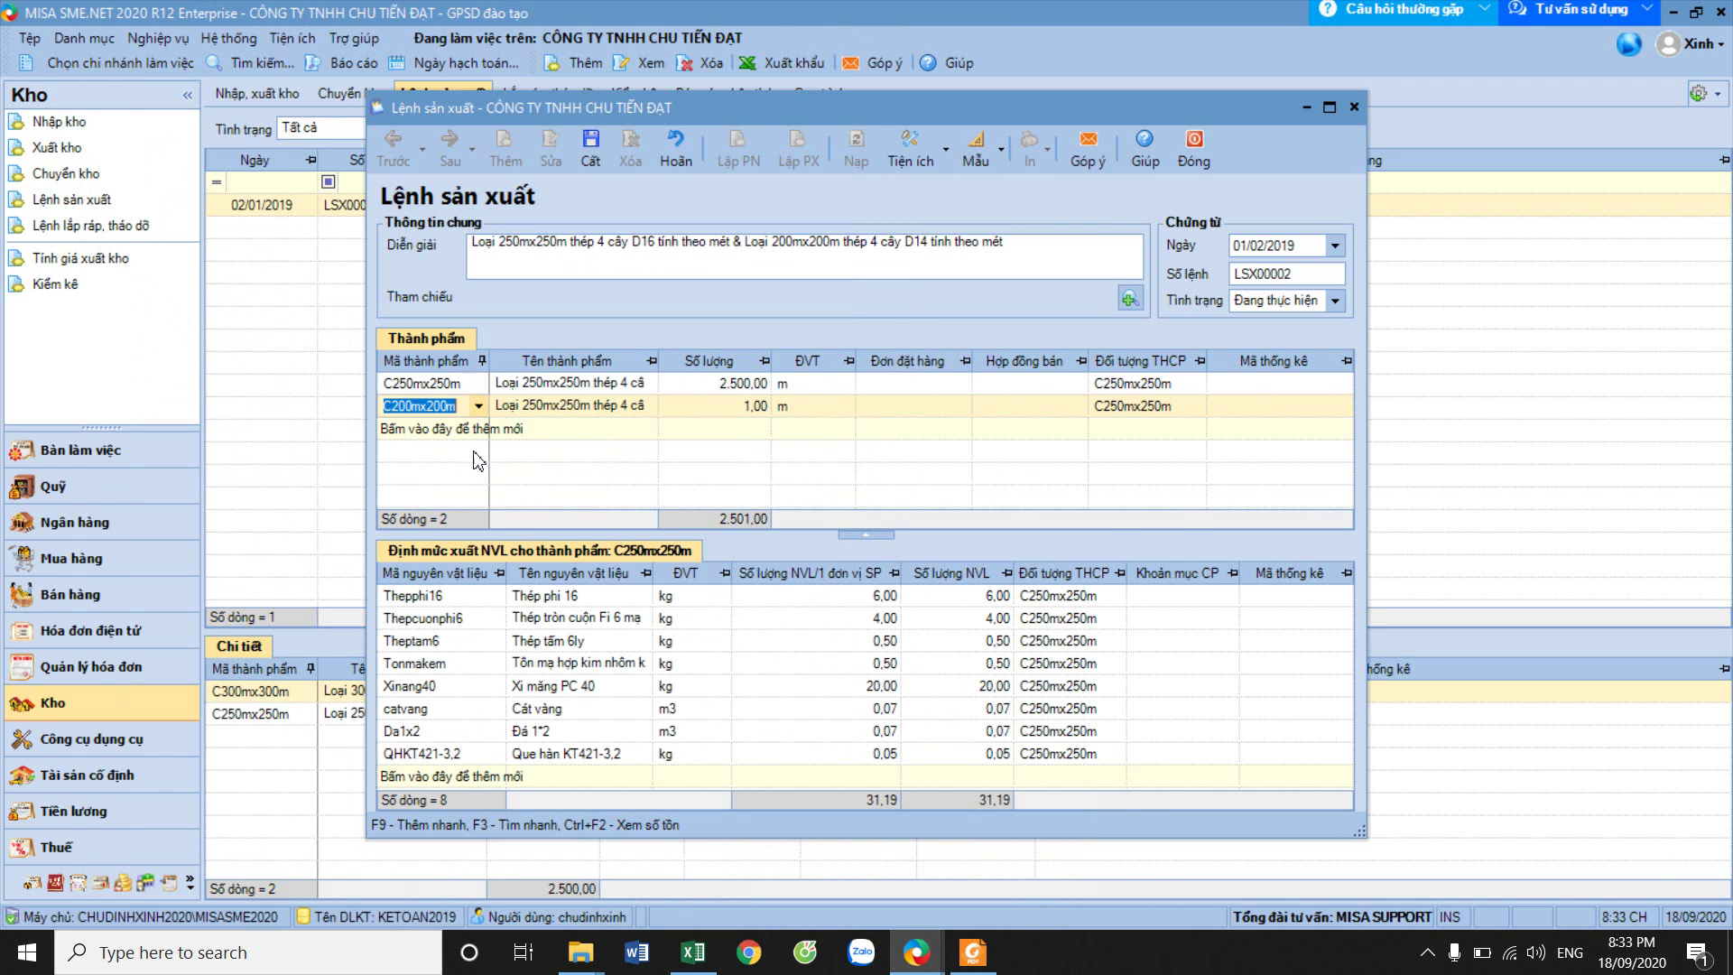
{"action": "left_click", "coordinate": [738, 408]}
{"action": "type", "text": "1.0"}
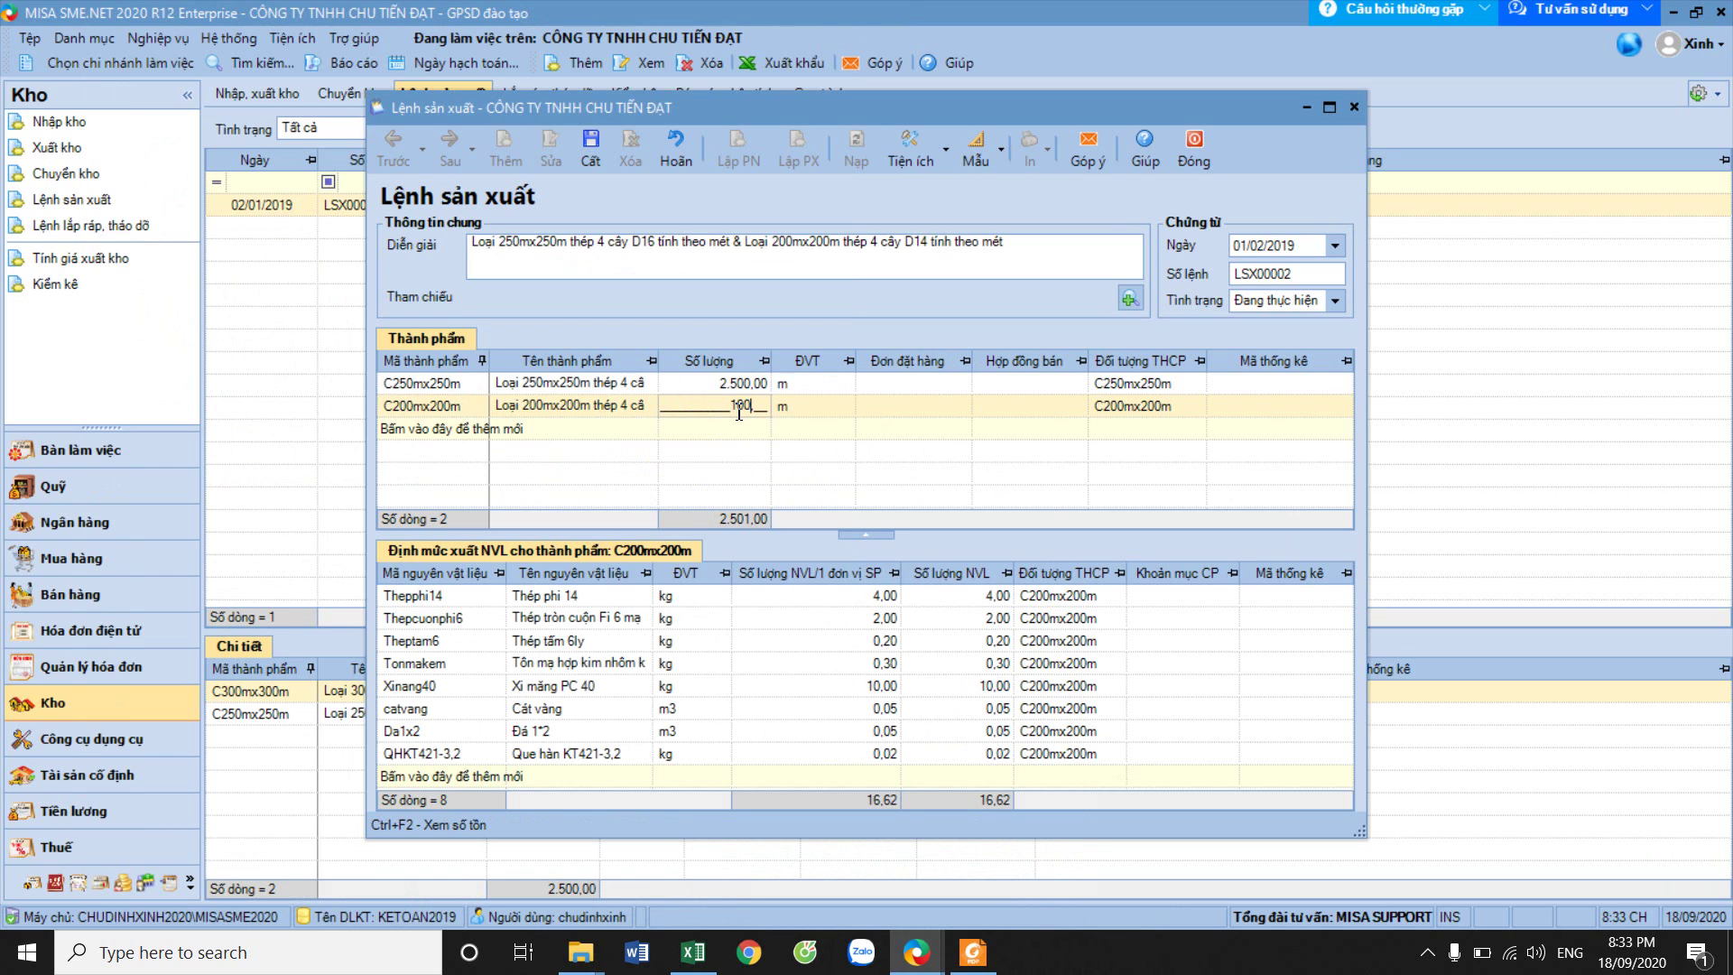
{"action": "type", "text": "00,"}
{"action": "left_click", "coordinate": [899, 408]}
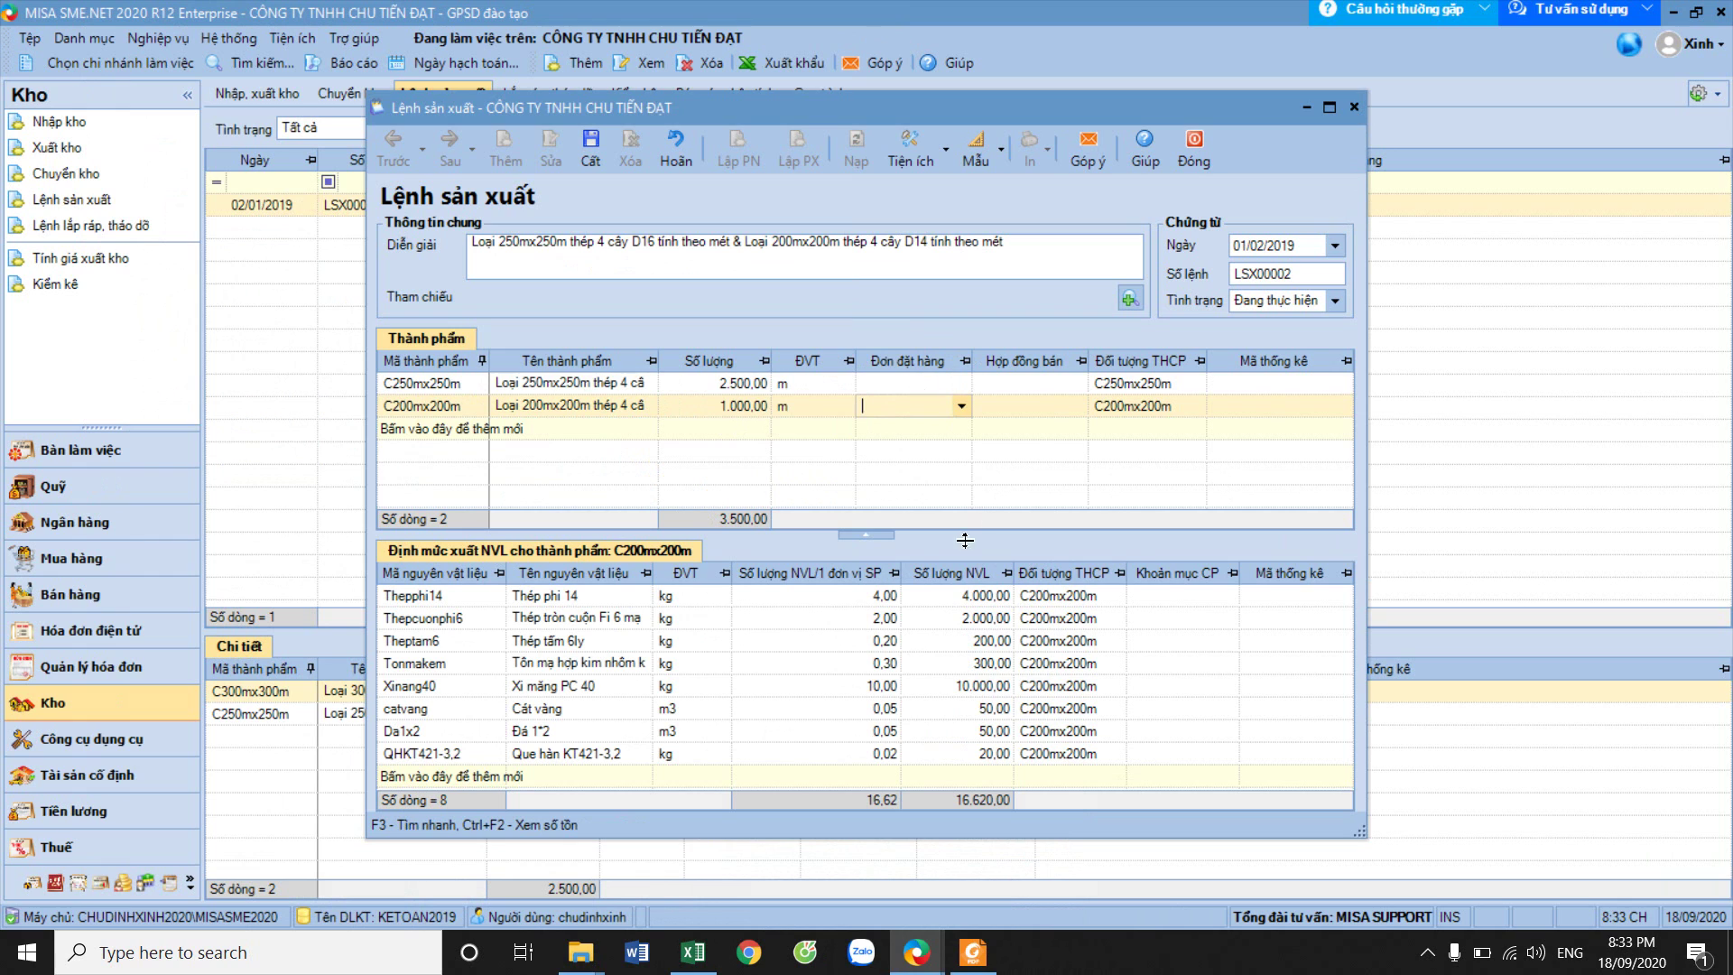
Review the material norms and required material quantities for each of the two finished products.
{"action": "left_click", "coordinate": [731, 386]}
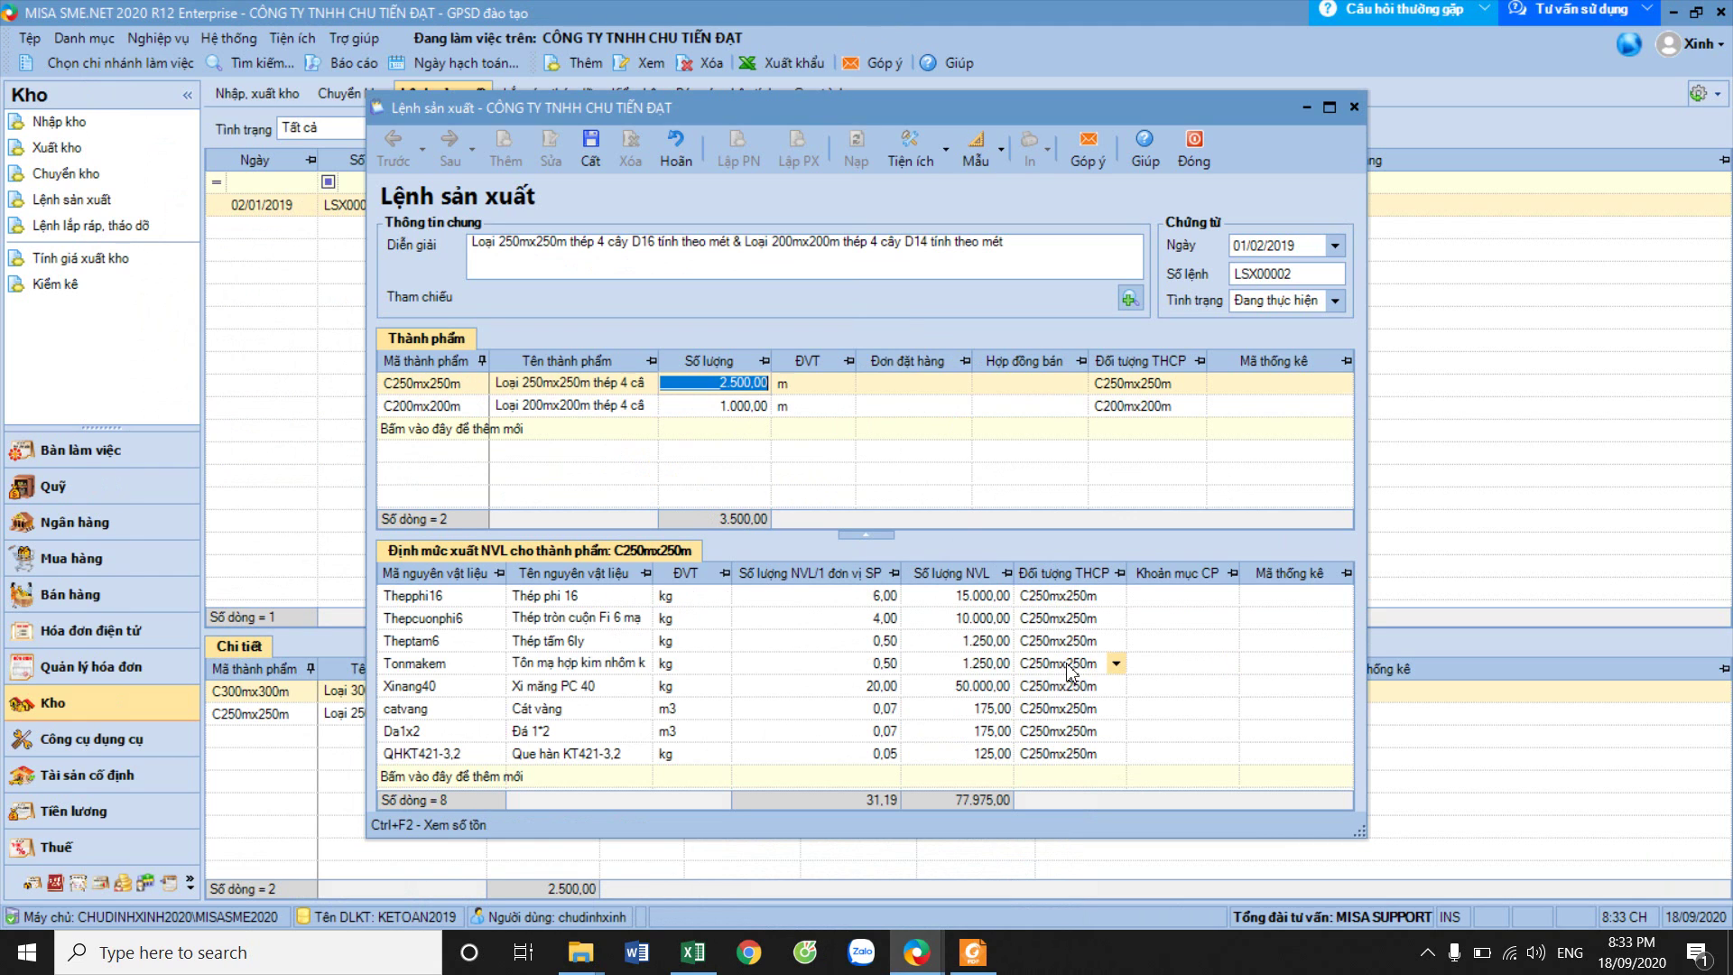
{"action": "left_click", "coordinate": [752, 405]}
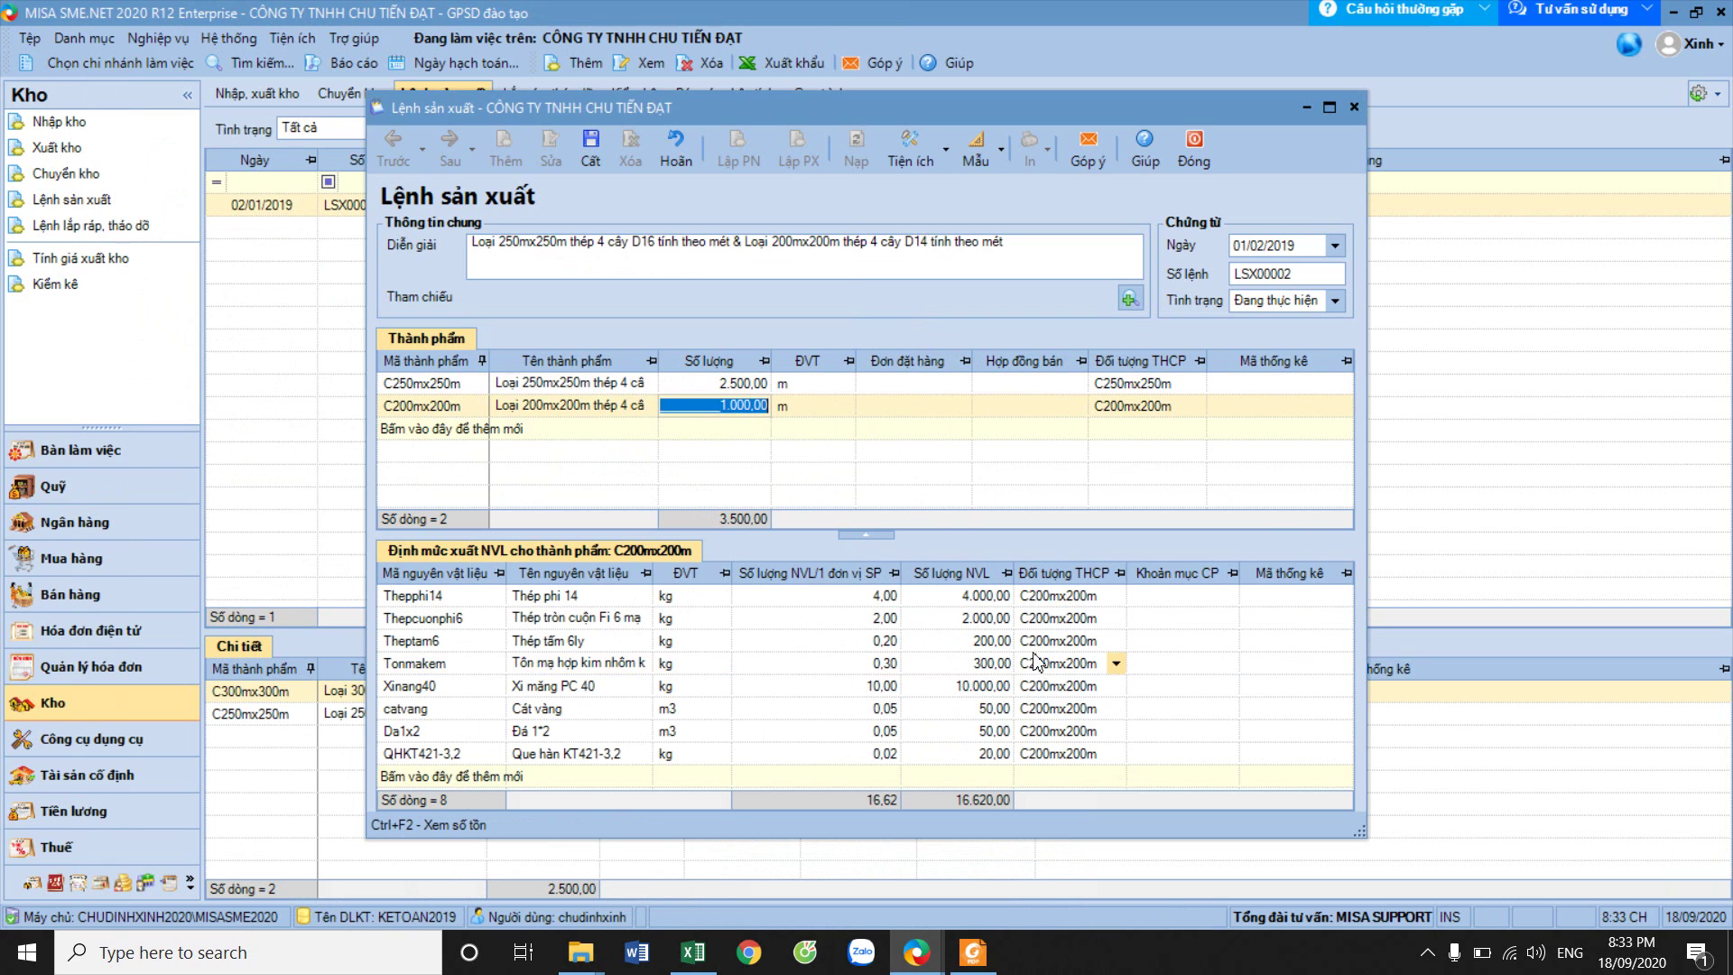
{"action": "key", "text": "Up"}
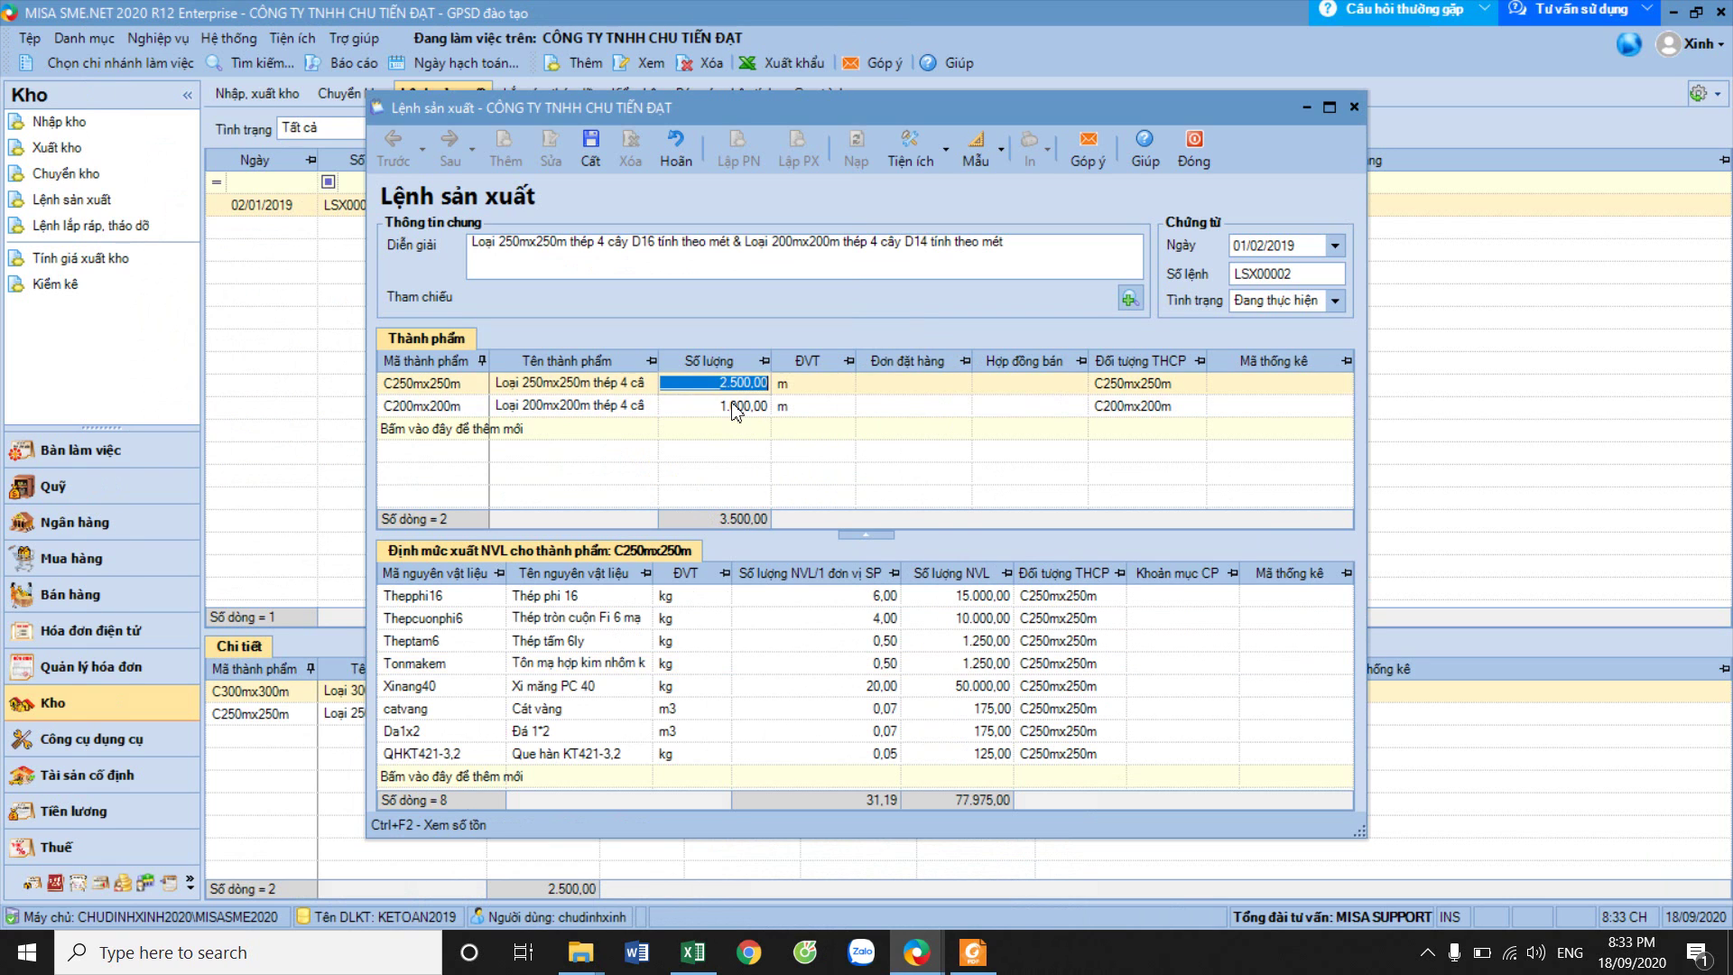
Compare the required material quantities of C250mx250m and C200mx200m in the order with the February production plan in Excel.
{"action": "key", "text": "Down"}
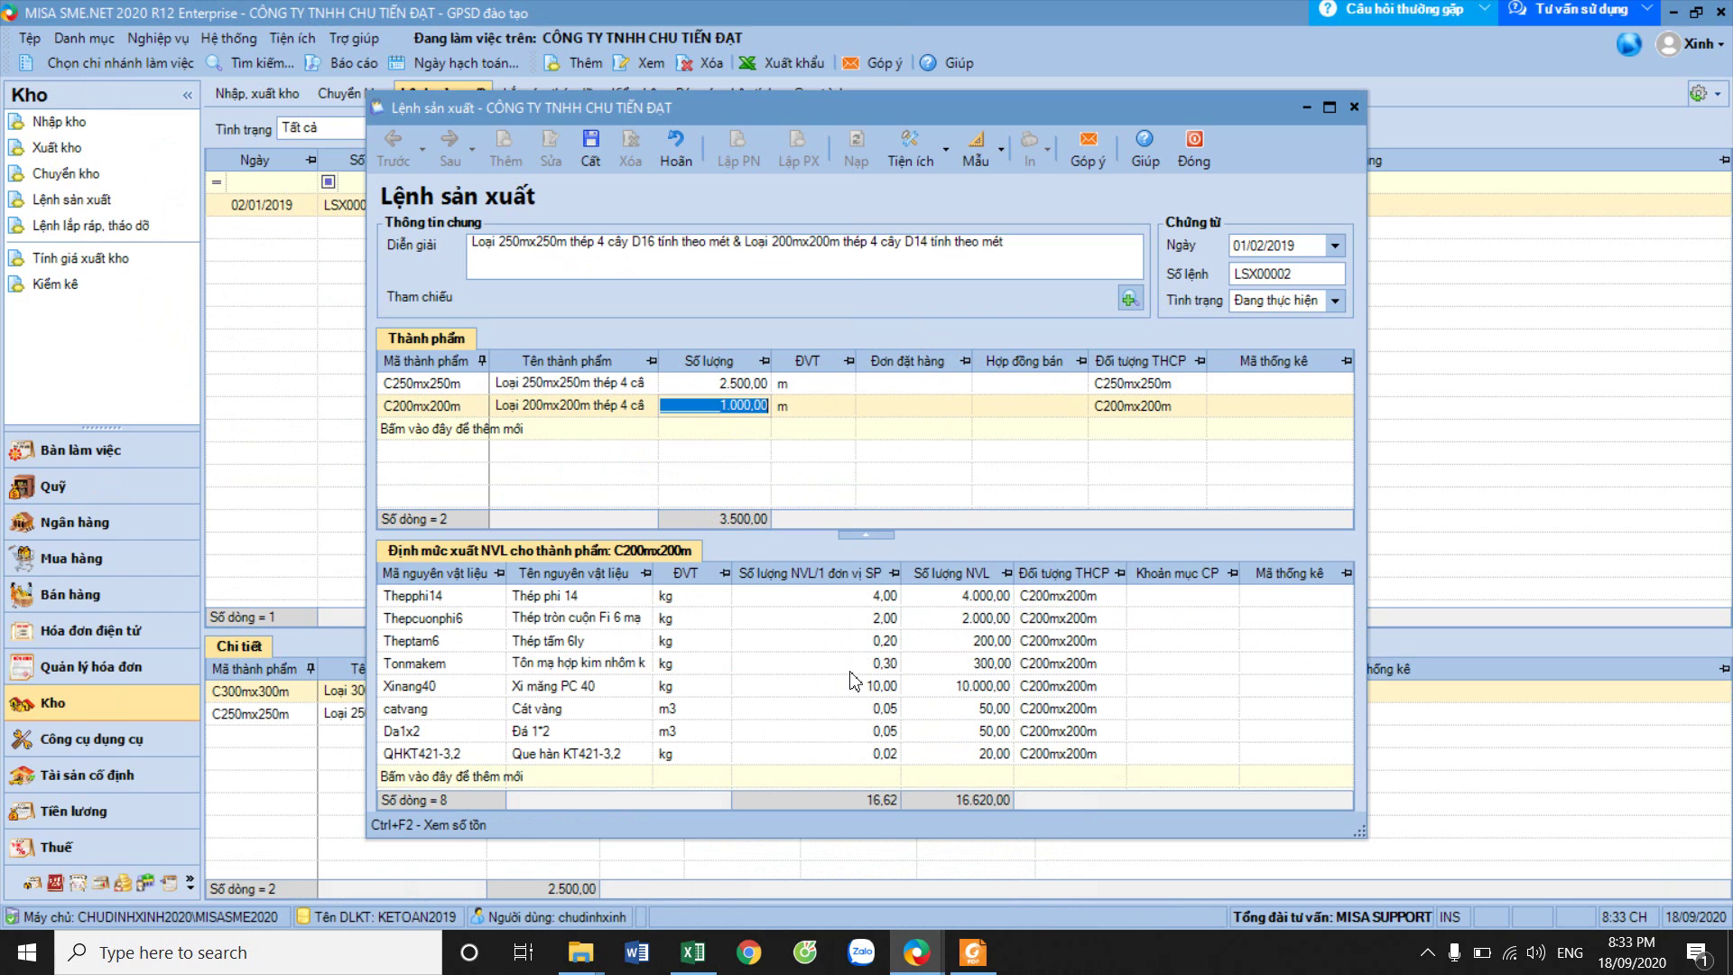
{"action": "left_click", "coordinate": [726, 383]}
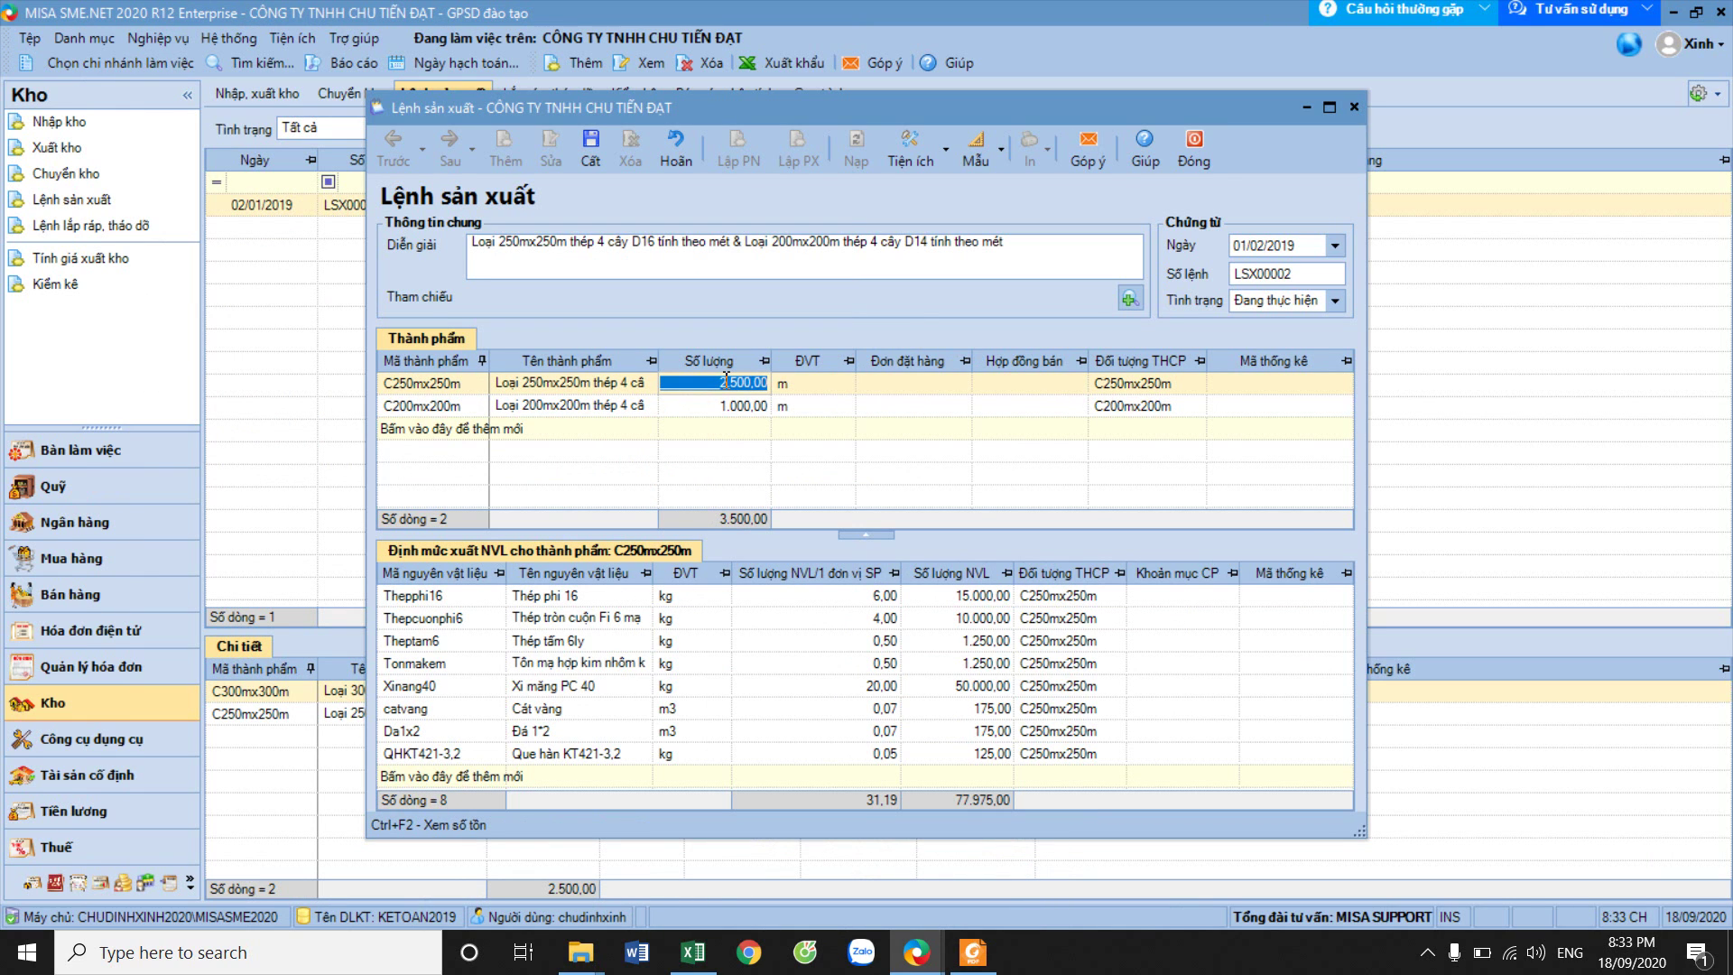
{"action": "left_click", "coordinate": [693, 953]}
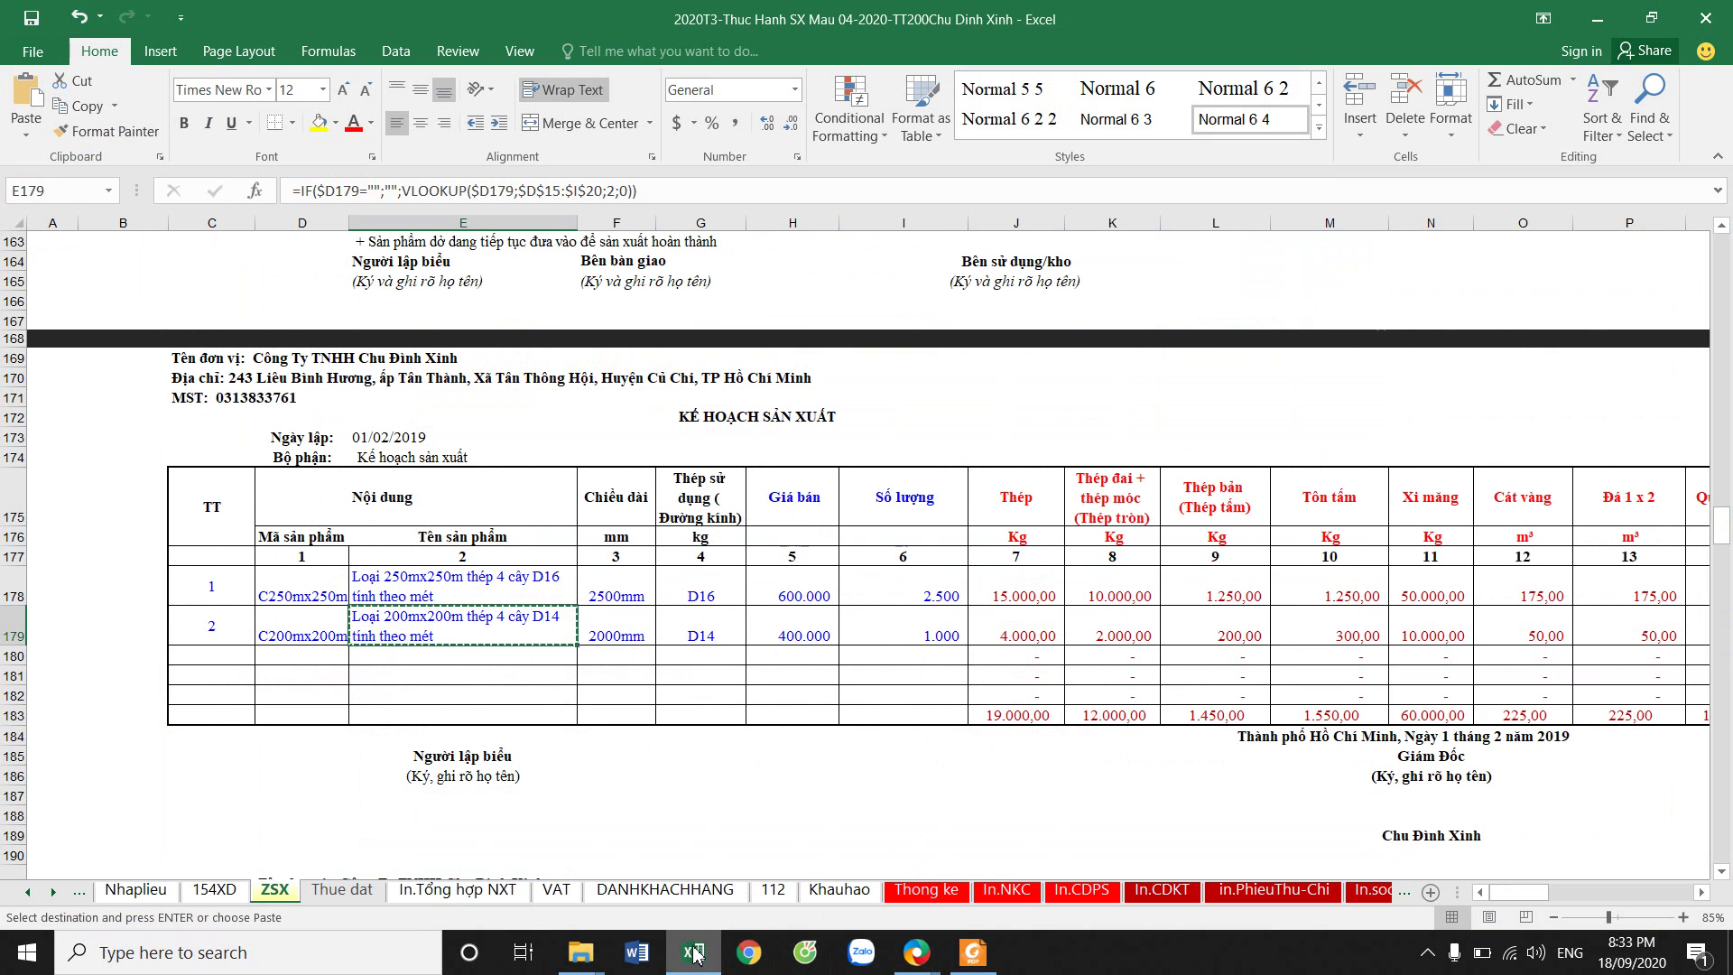
{"action": "scroll", "coordinate": [1172, 555], "scroll_direction": "down", "scroll_amount": 5}
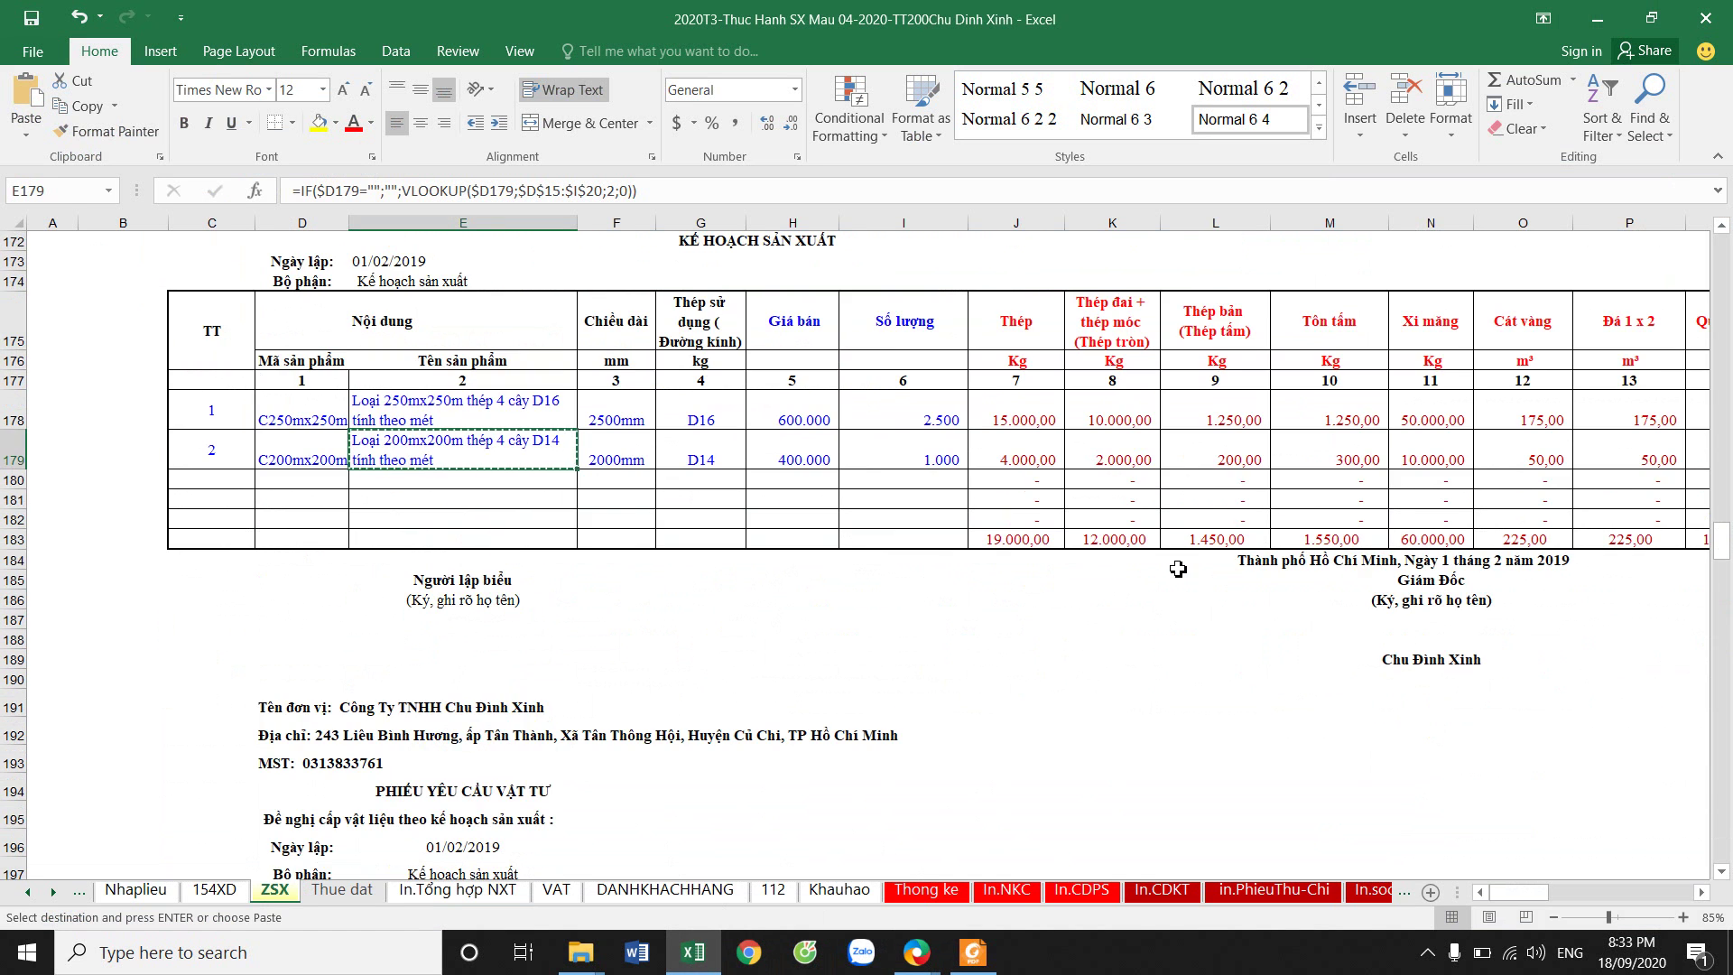
{"action": "scroll", "coordinate": [1172, 554], "scroll_direction": "up", "scroll_amount": 3}
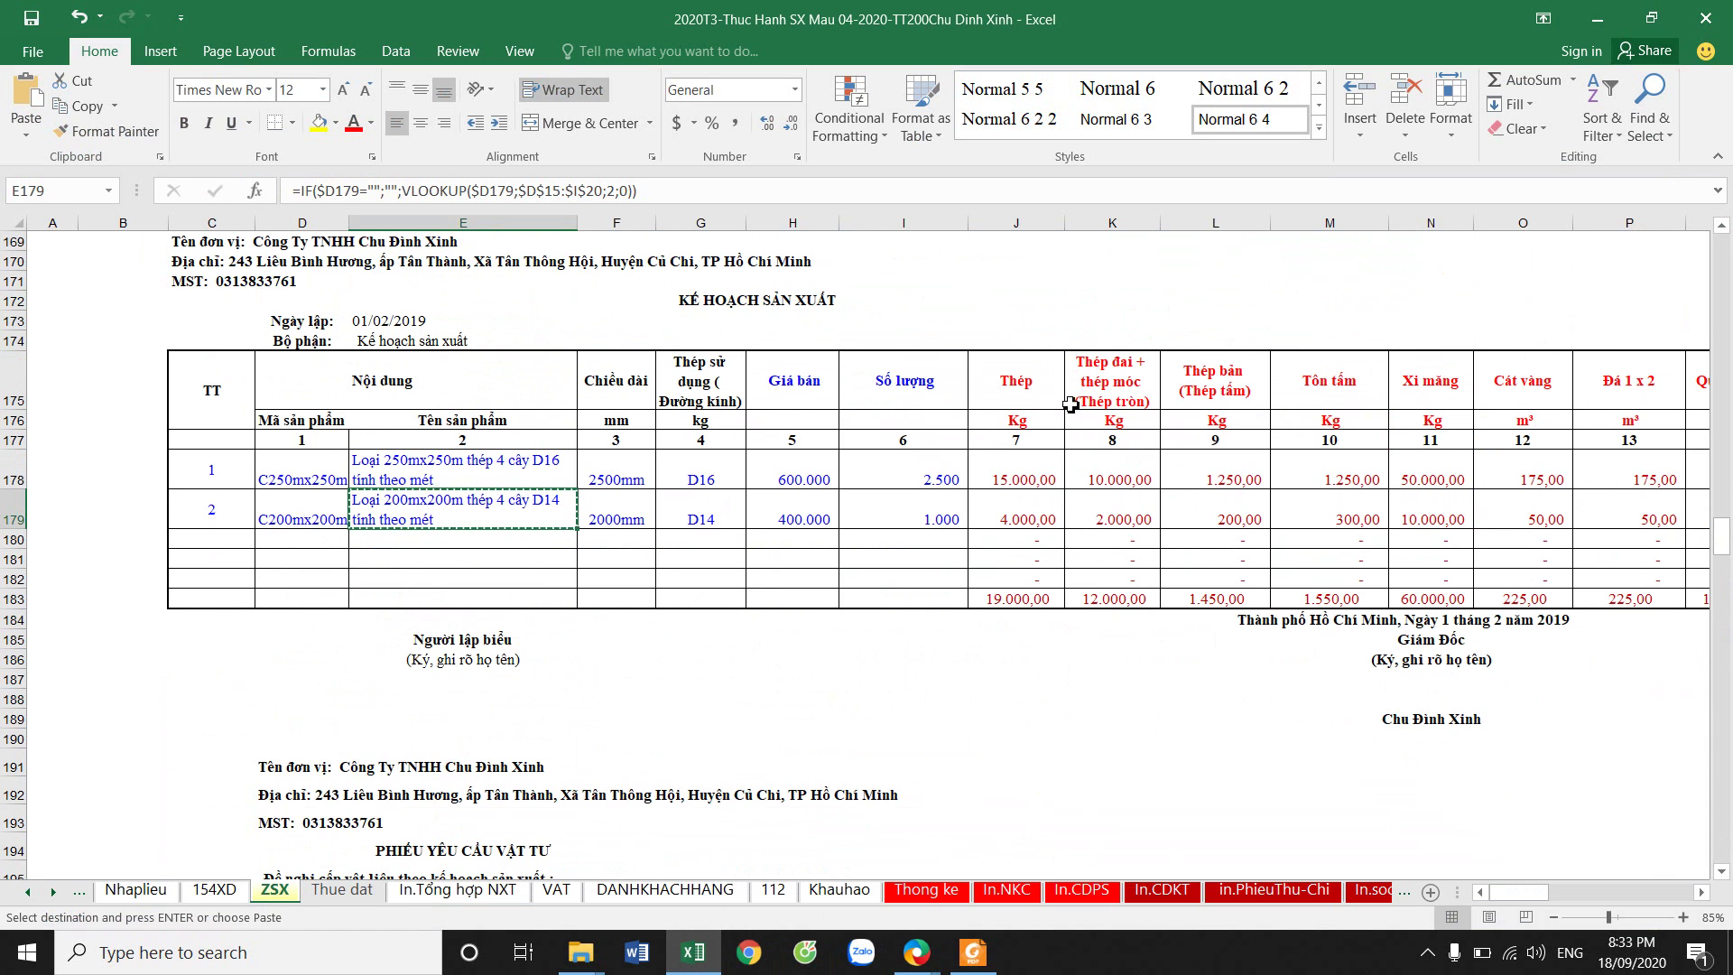
{"action": "left_click_drag", "start_coordinate": [1036, 401], "coordinate": [1674, 541]}
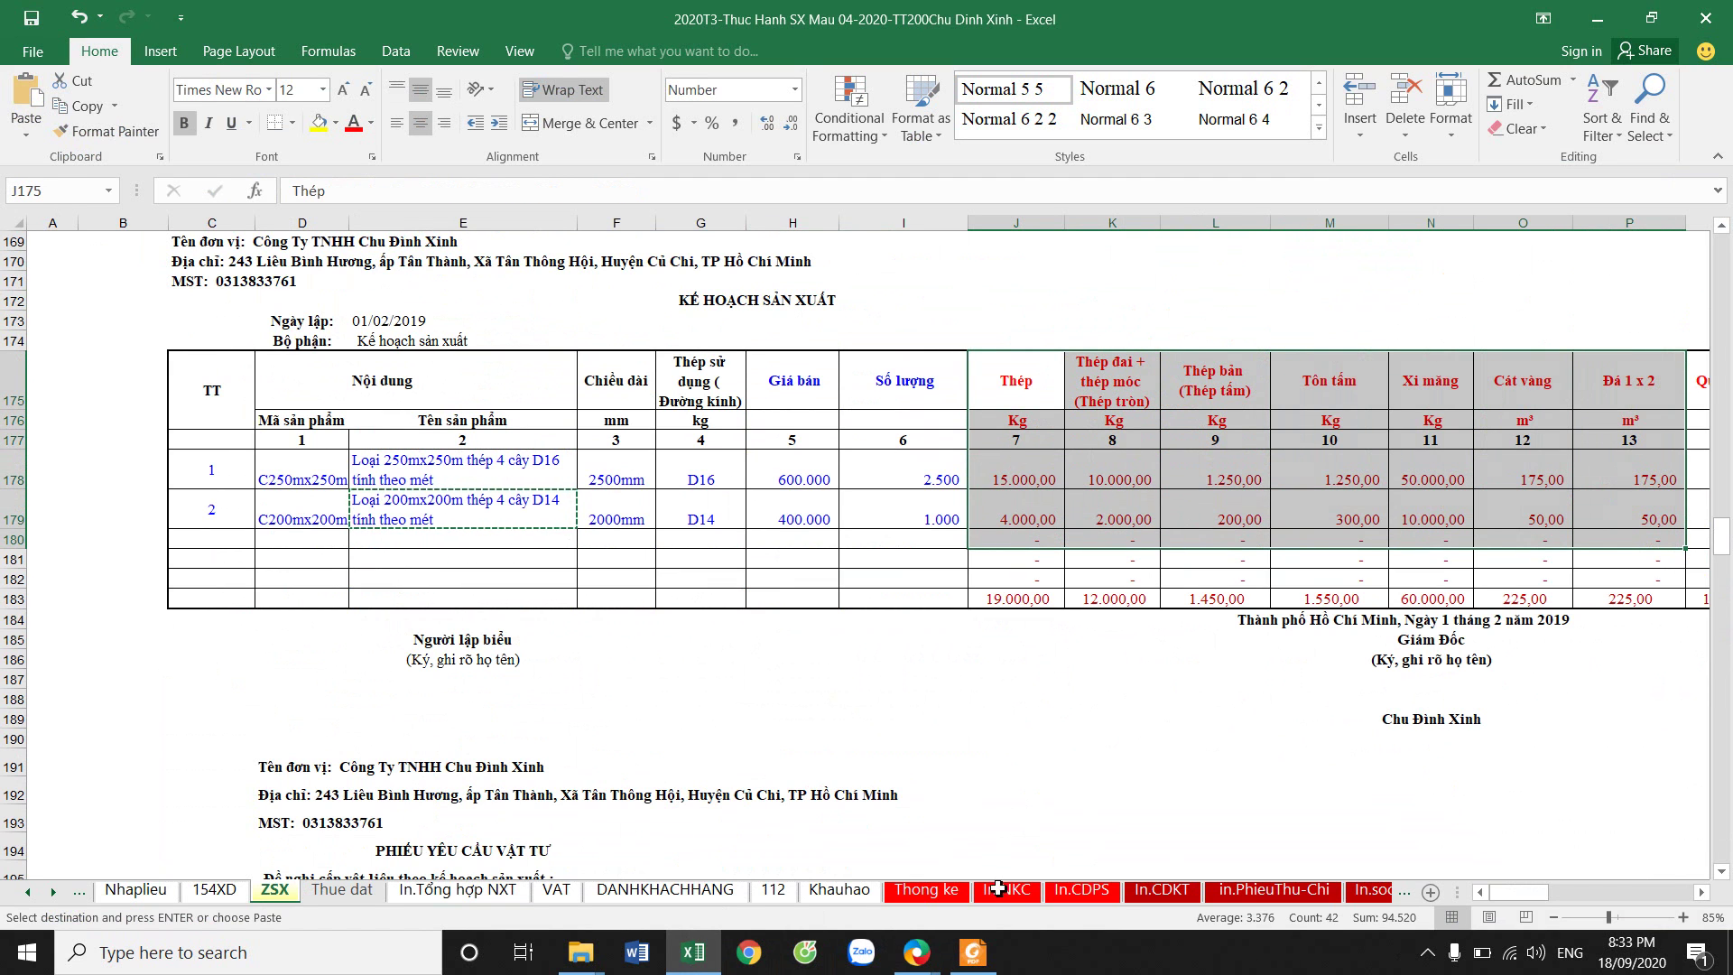
{"action": "mouse_move", "coordinate": [918, 964]}
{"action": "left_click", "coordinate": [993, 835]}
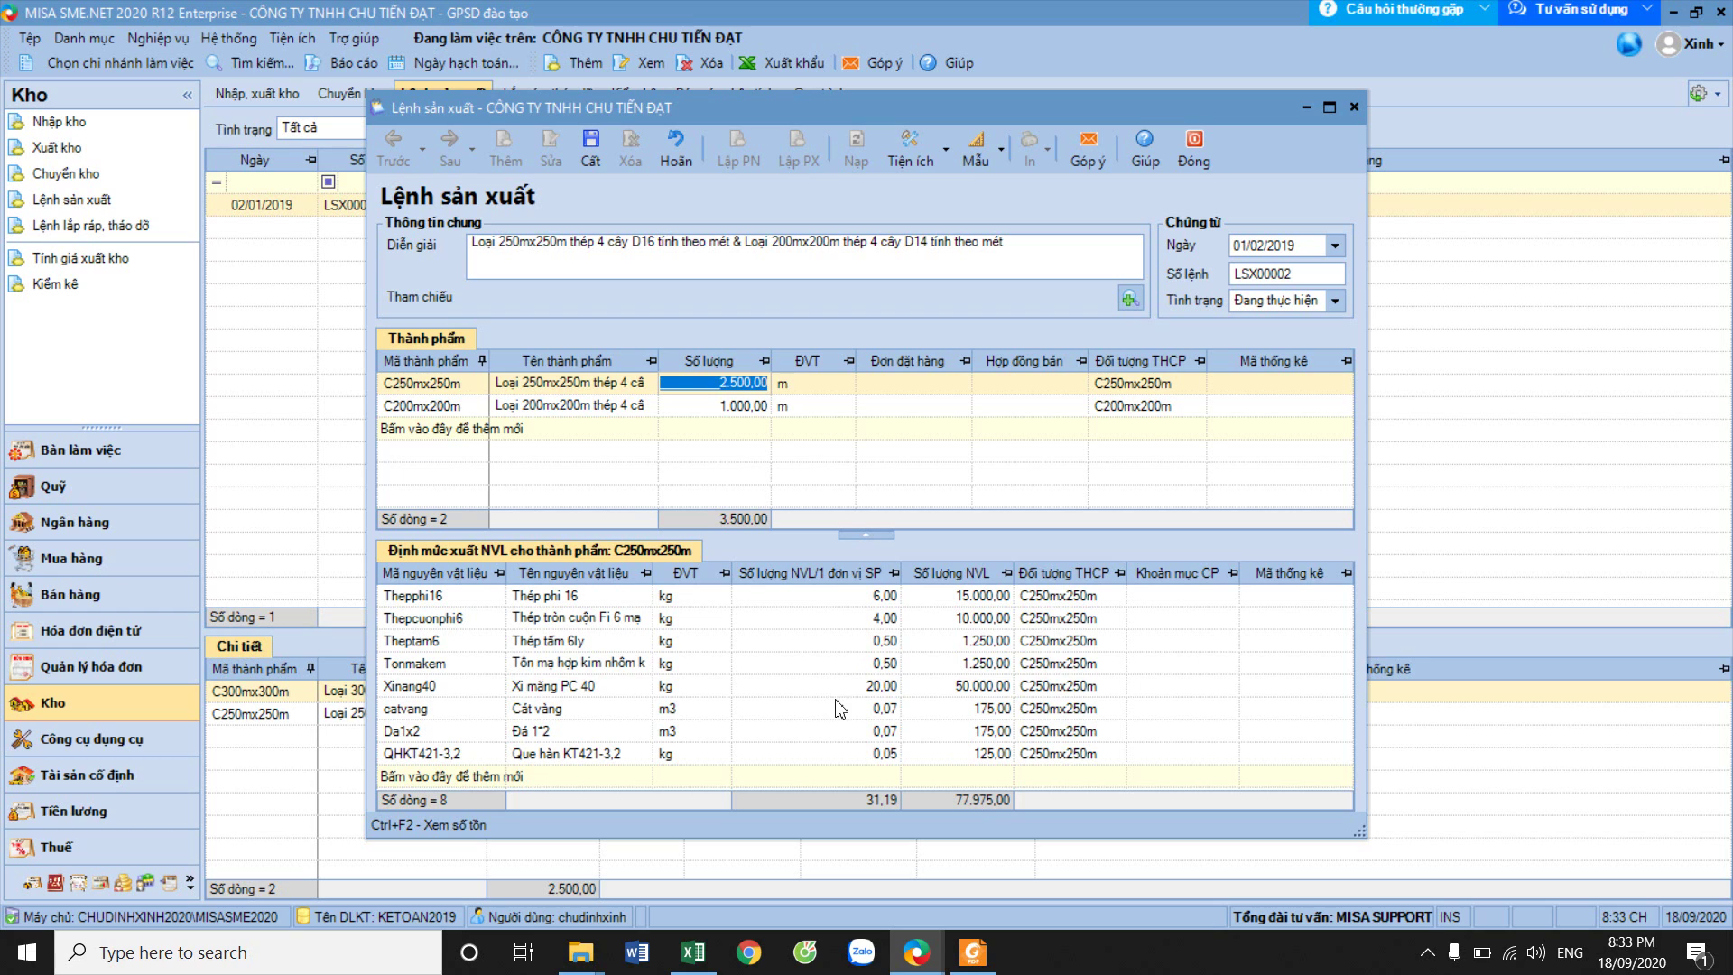
{"action": "left_click", "coordinate": [982, 595]}
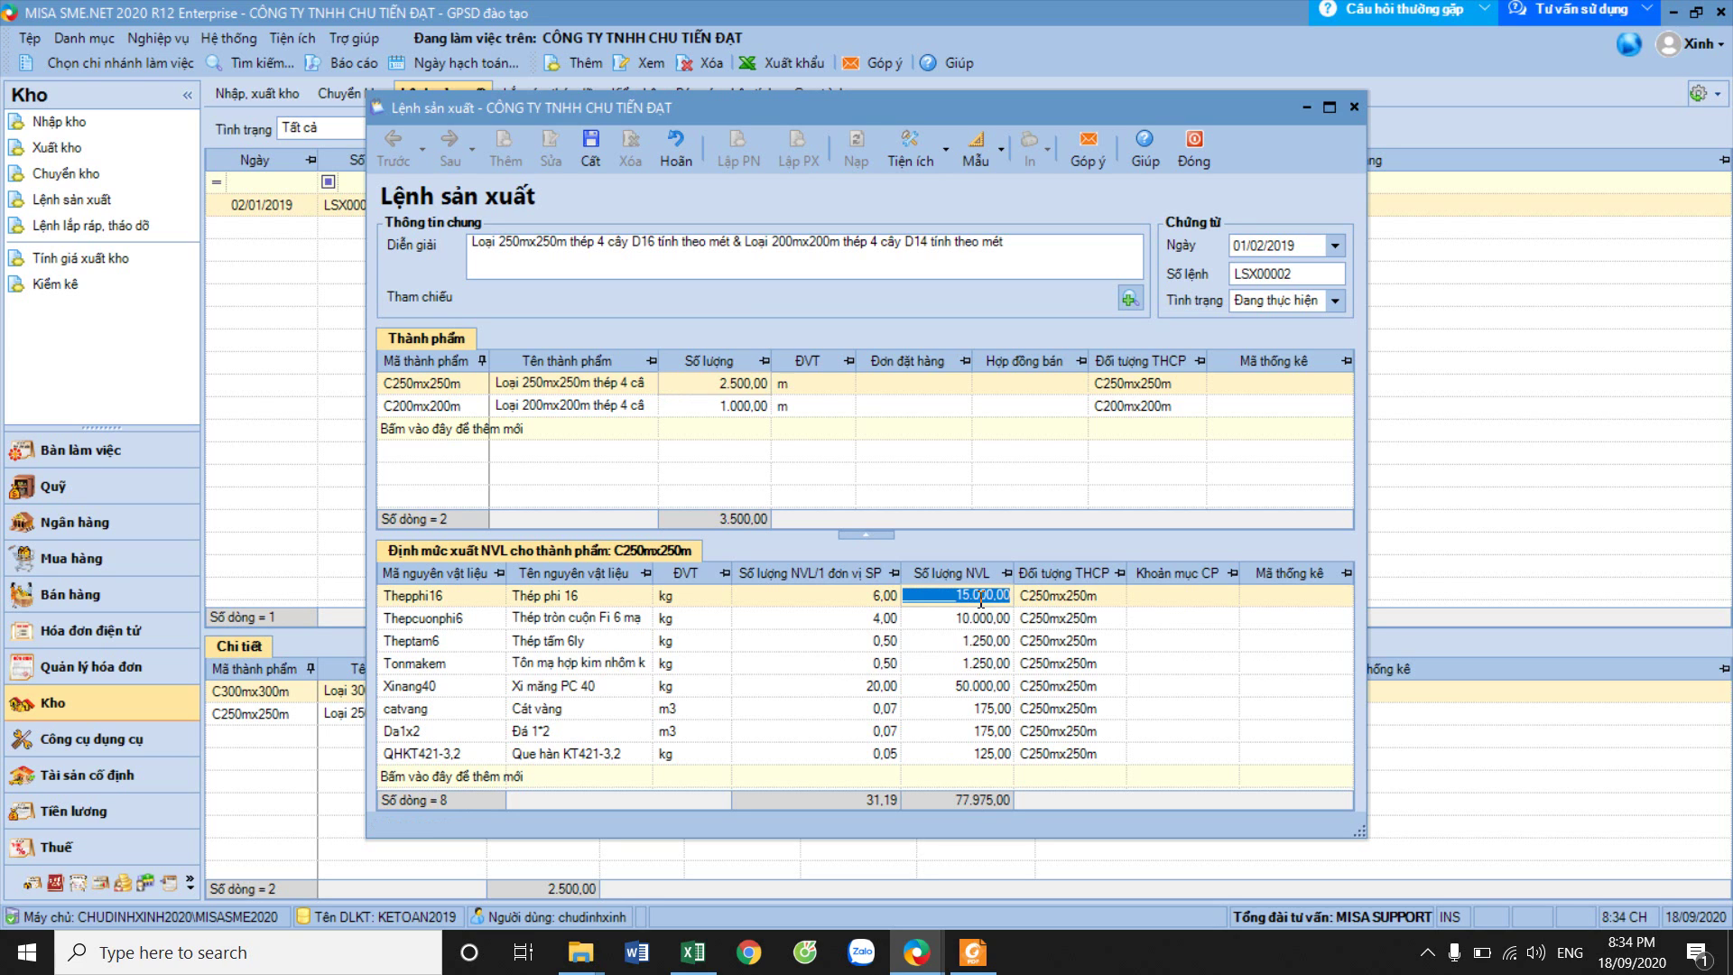
Save the production order, accepting that its accounting year 2019 differs from the current 2020.
{"action": "left_click", "coordinate": [1141, 379]}
{"action": "mouse_move", "coordinate": [1166, 409]}
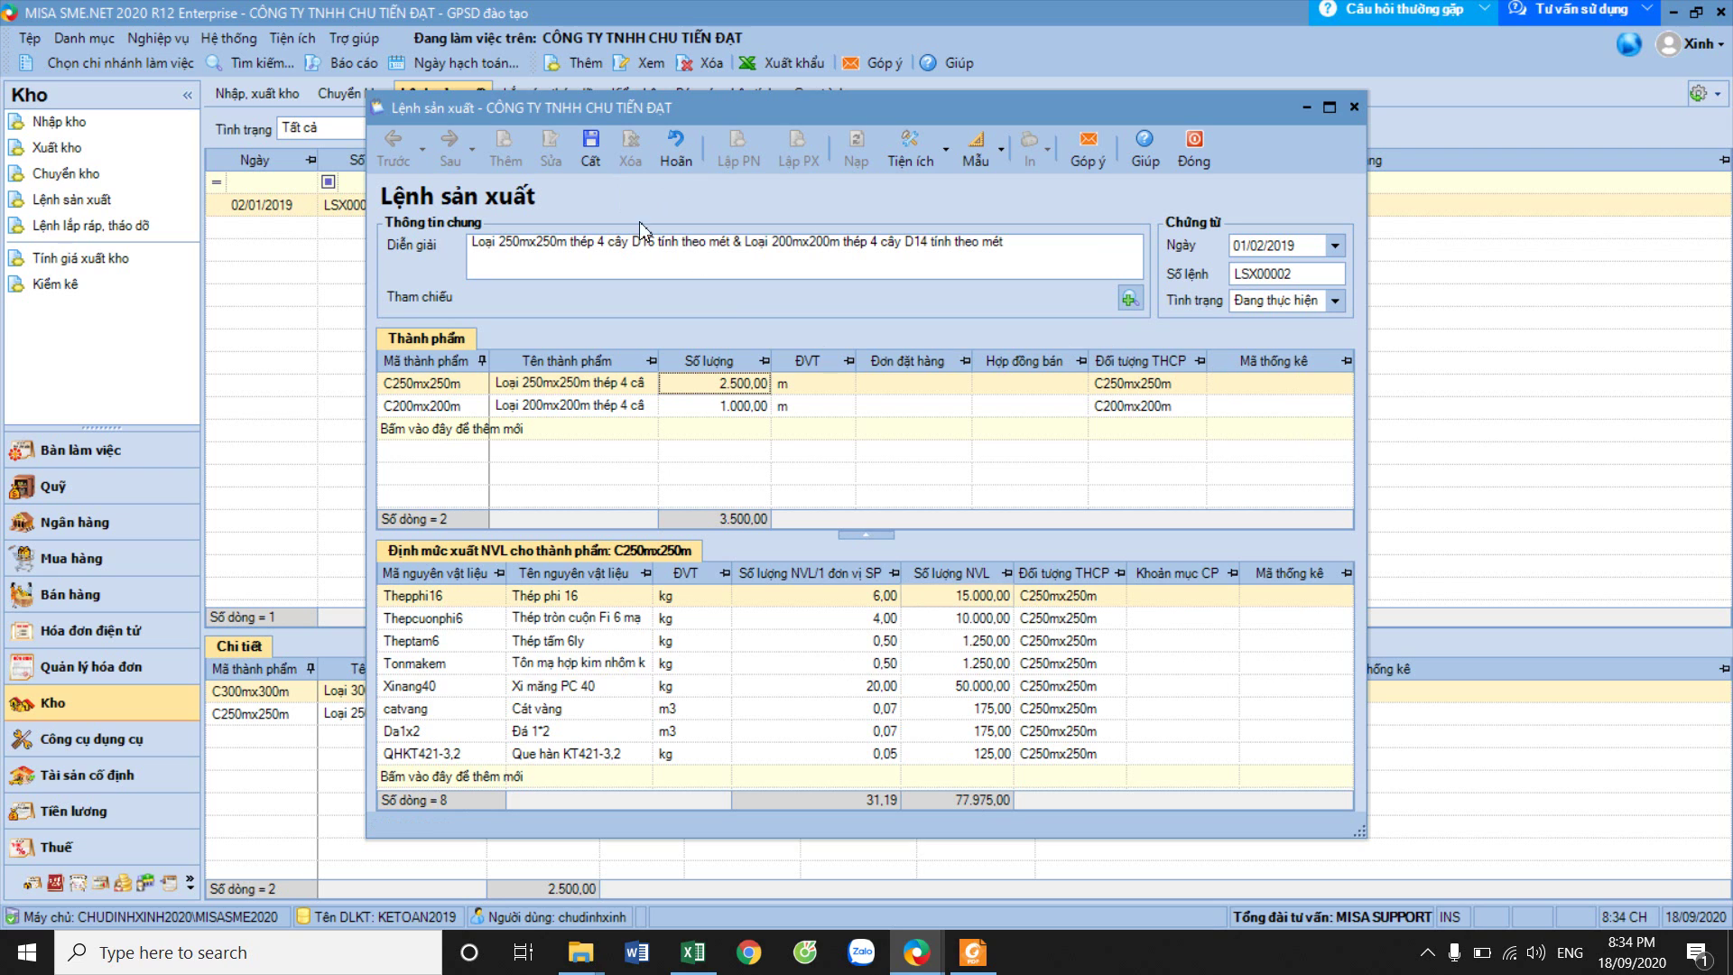
{"action": "left_click", "coordinate": [591, 149]}
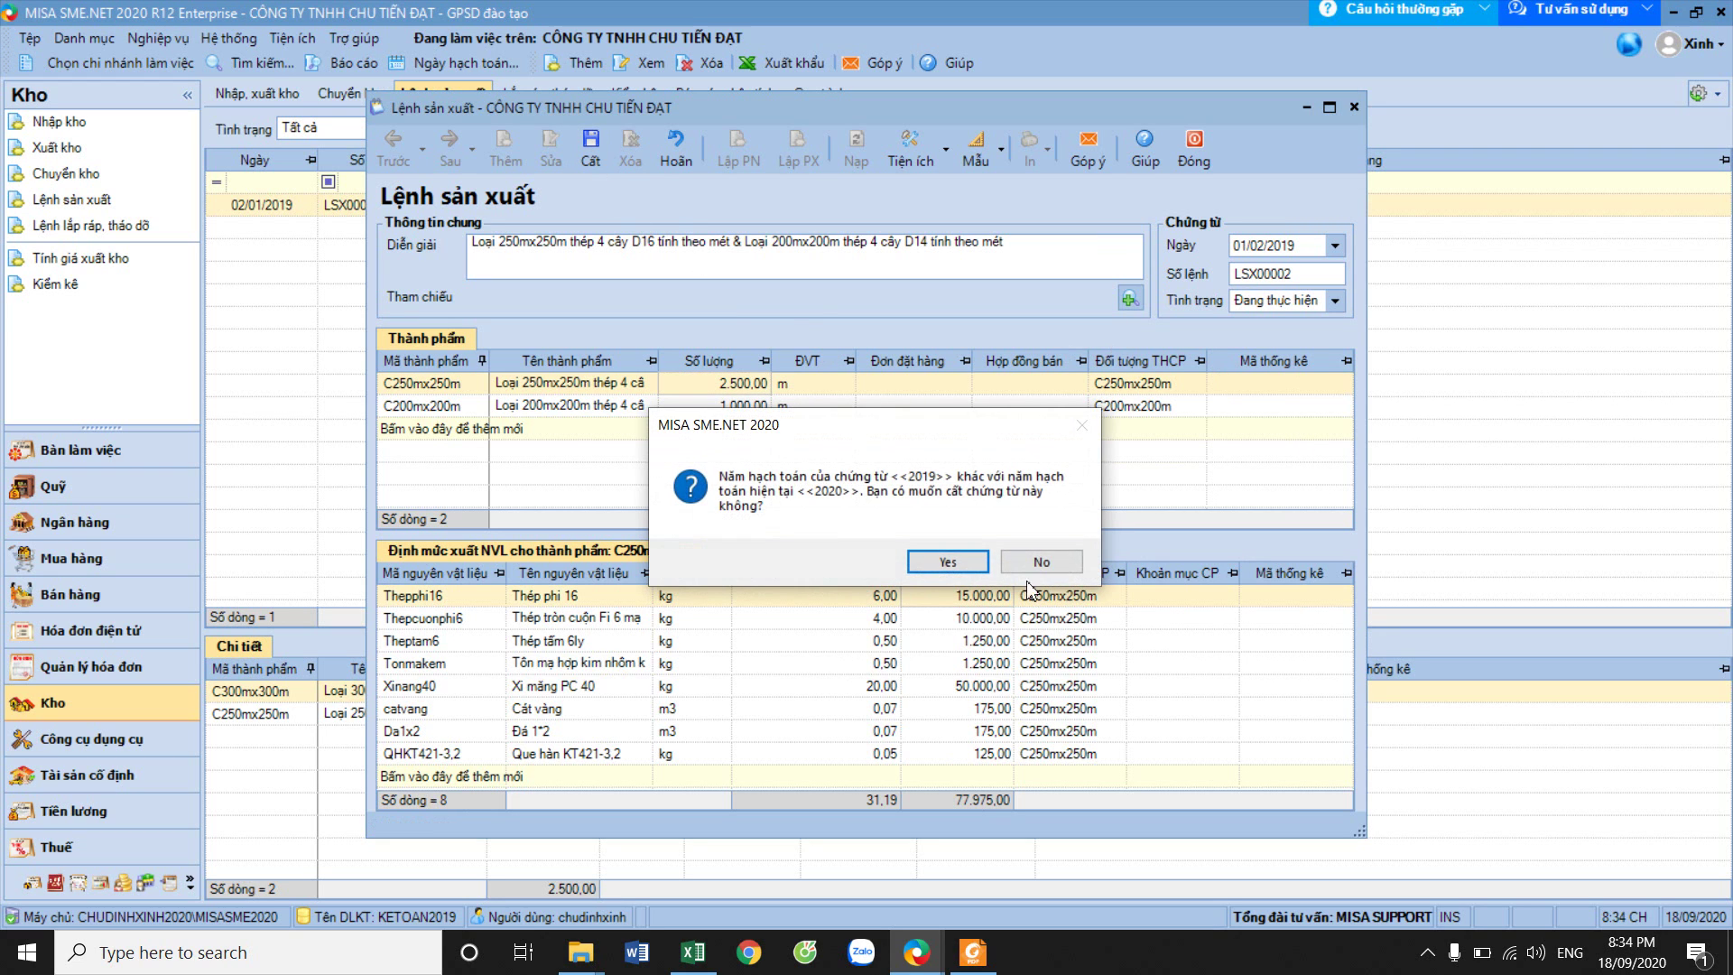
{"action": "left_click", "coordinate": [947, 562]}
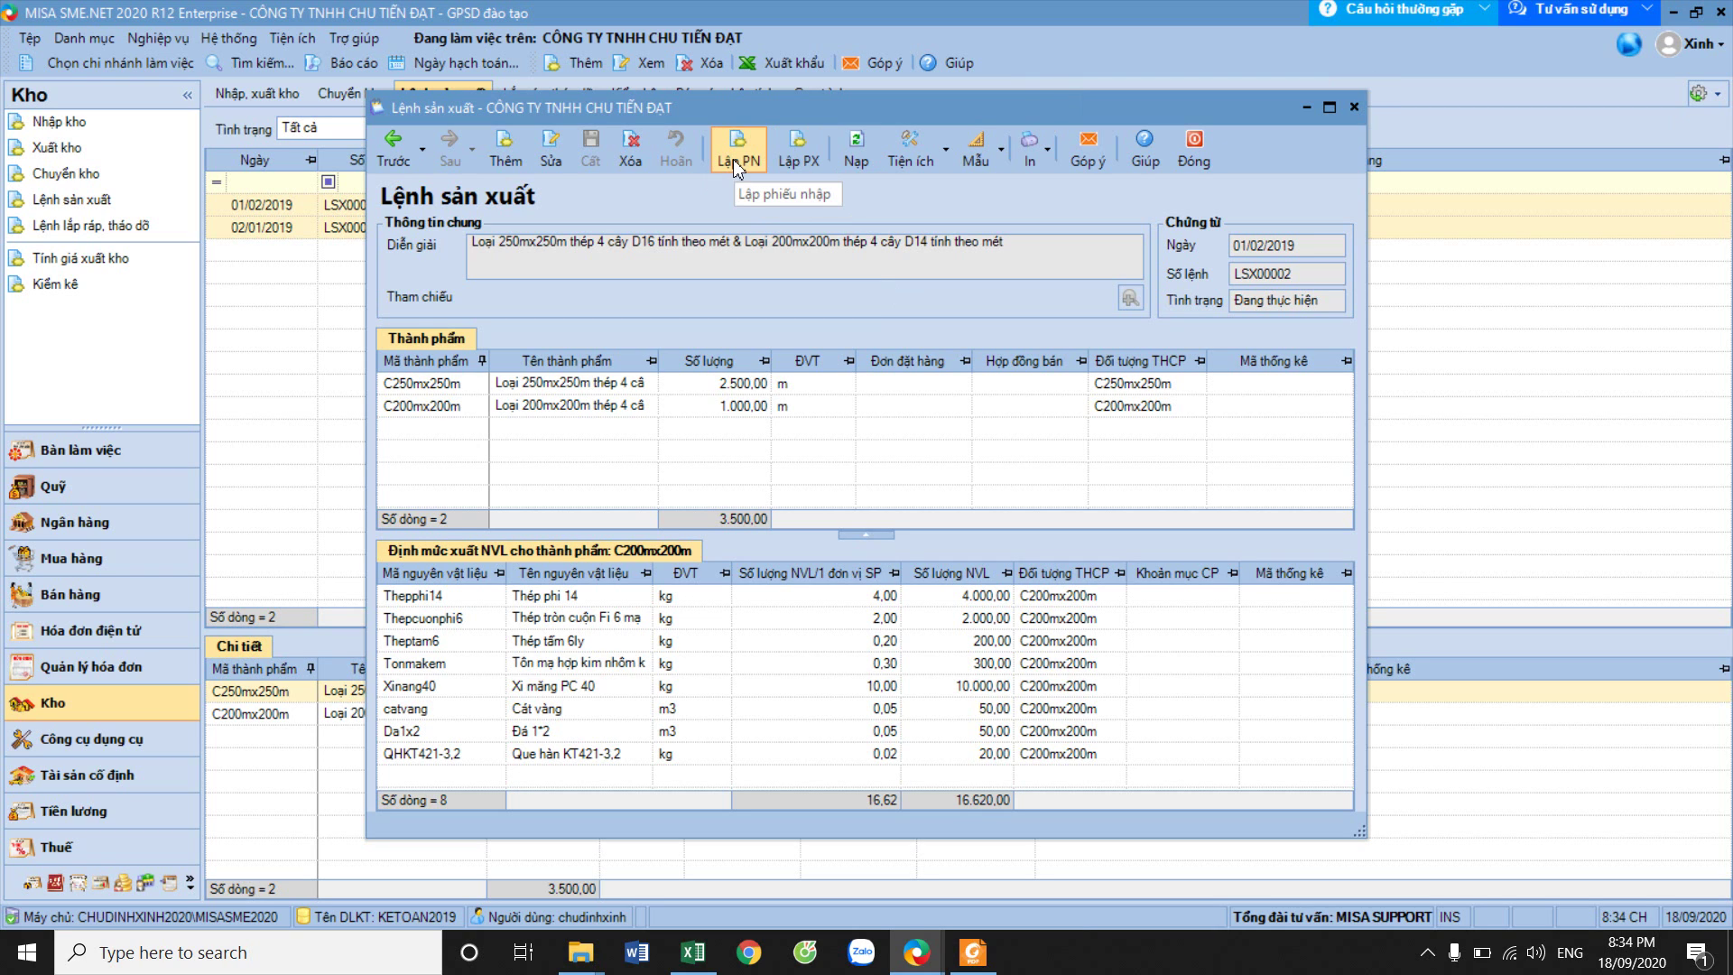
Create a material issue slip from the production order for both C250mx250m and C200mx200m at their full quantities.
{"action": "left_click", "coordinate": [796, 164]}
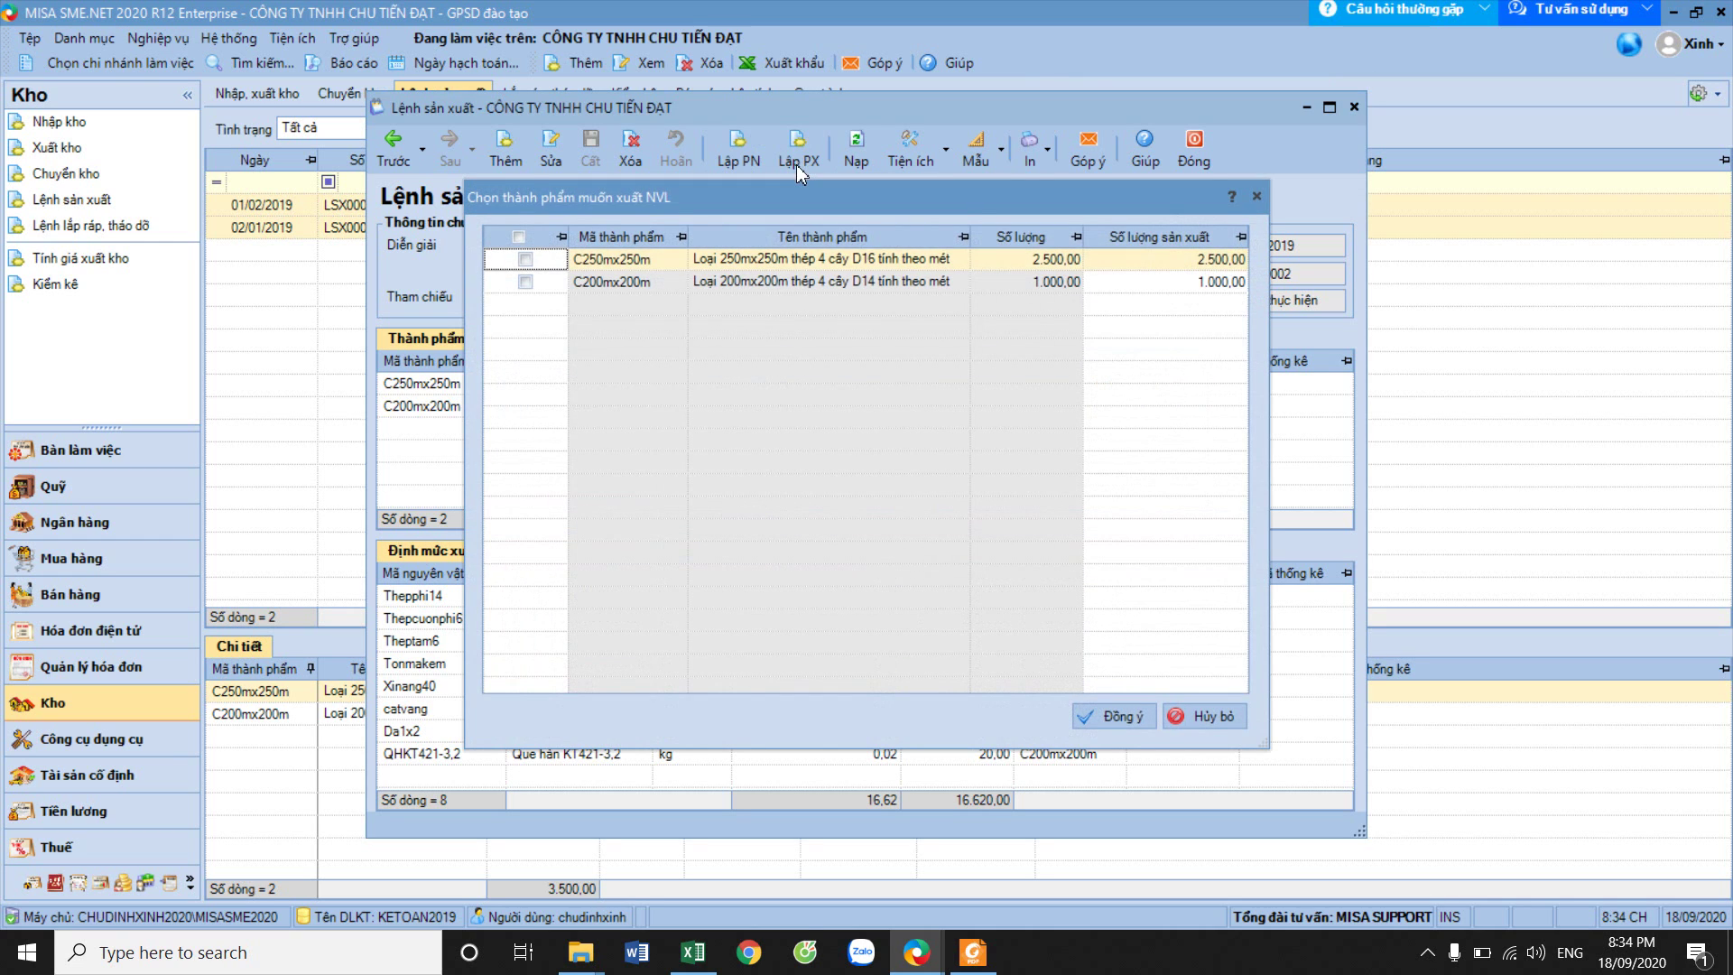
{"action": "left_click", "coordinate": [525, 259]}
{"action": "left_click", "coordinate": [525, 282]}
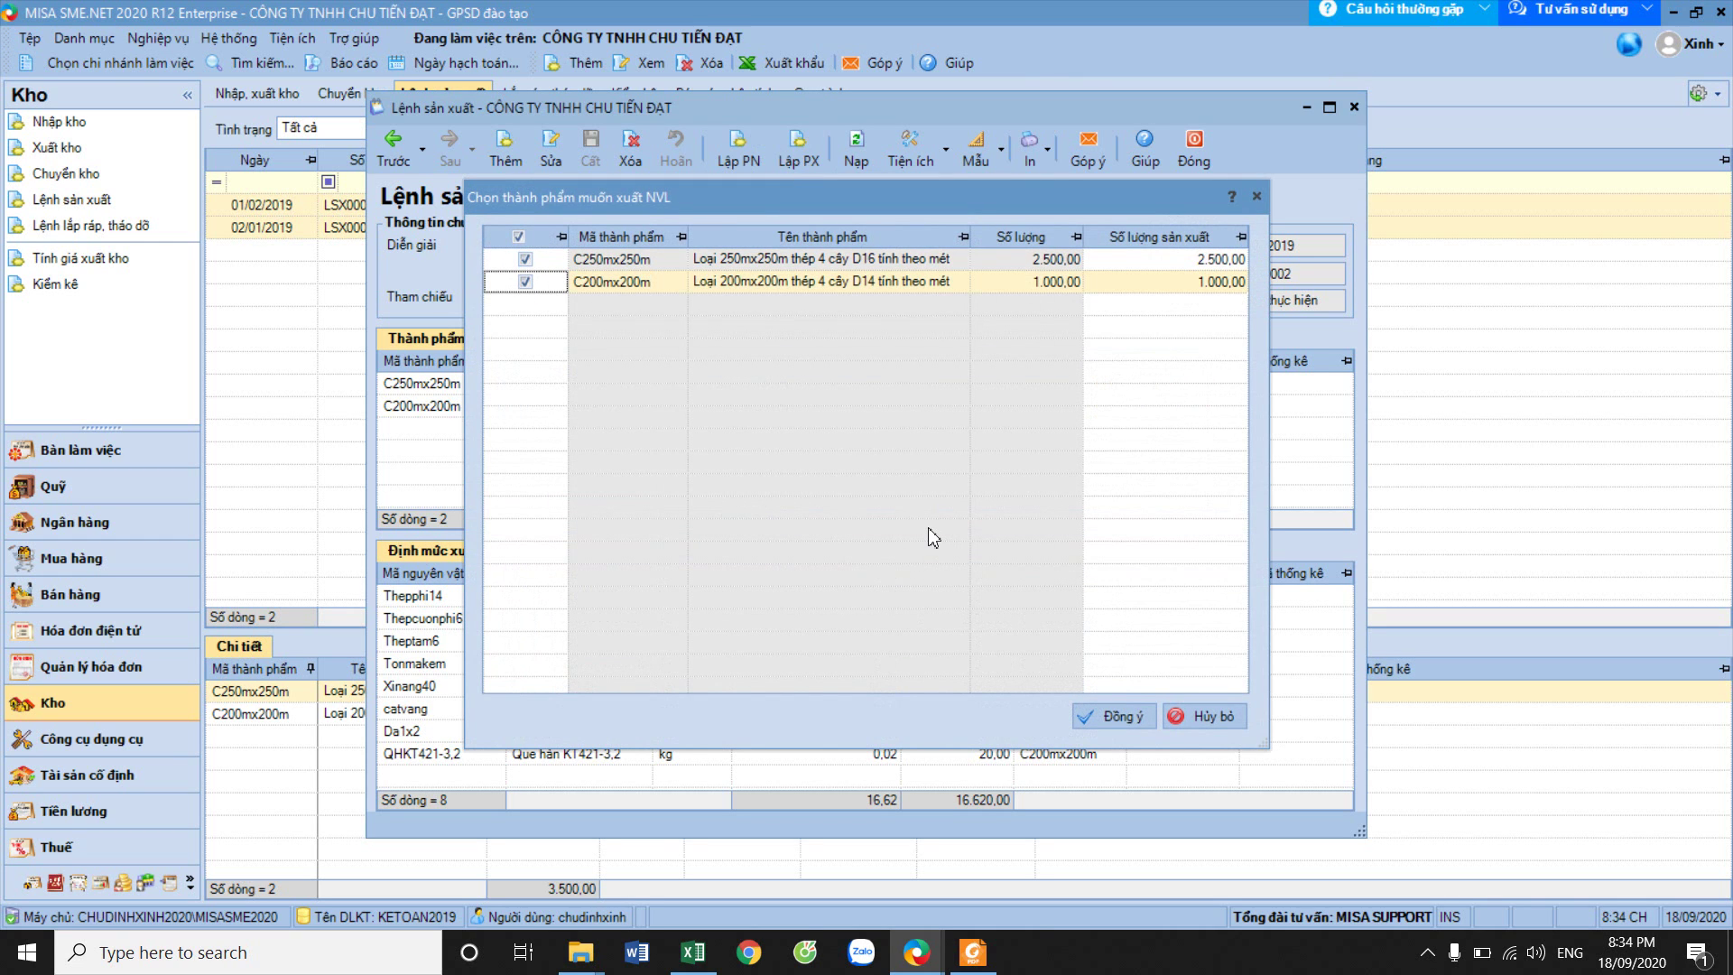
{"action": "left_click", "coordinate": [1112, 717]}
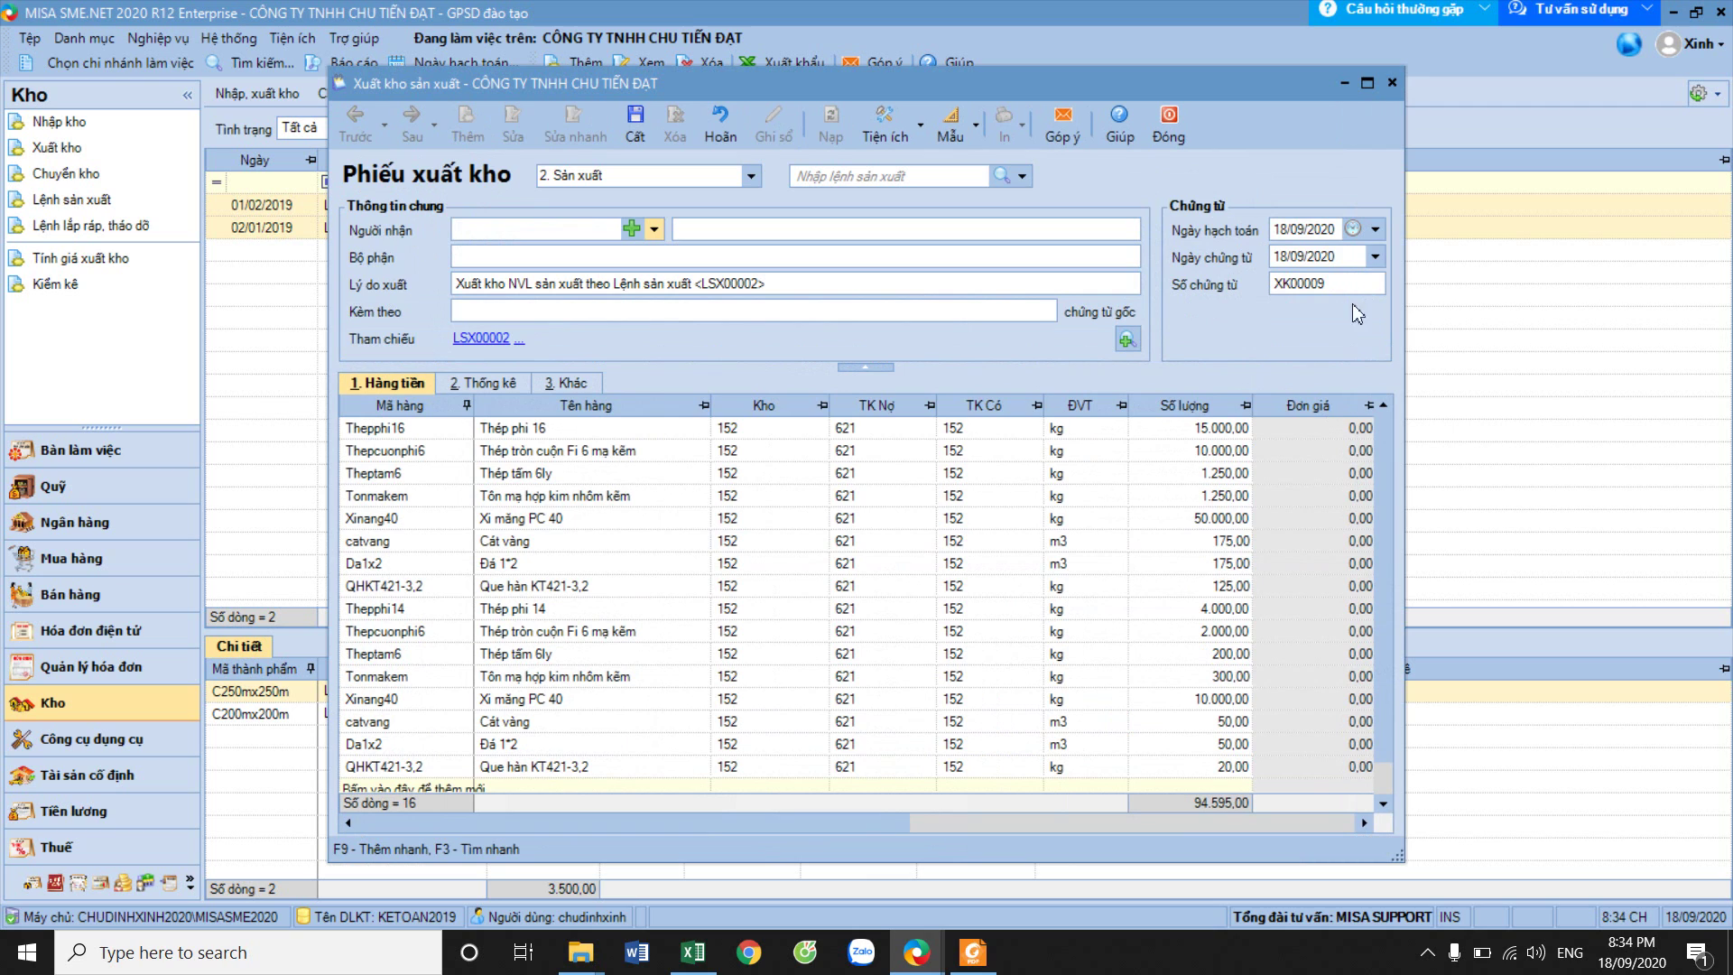
Set the issue slip's accounting and voucher dates to 03/02/2019 and choose the recipient with code kt.
{"action": "left_click", "coordinate": [1317, 231]}
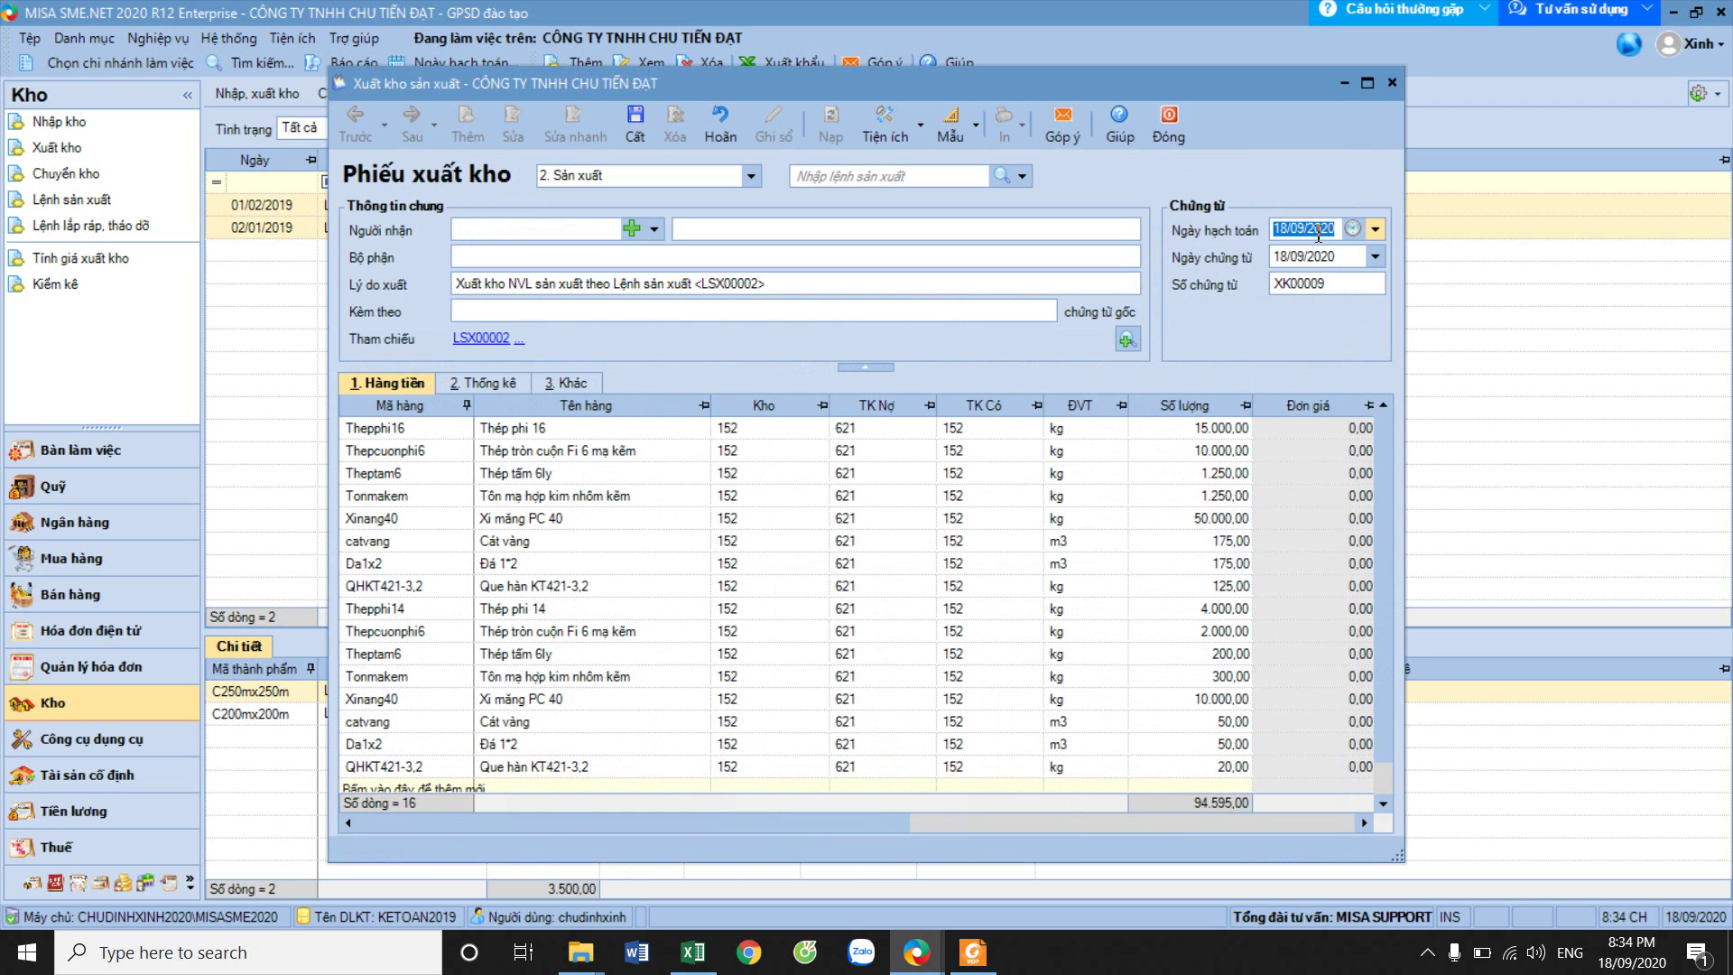
{"action": "key", "text": "Delete"}
{"action": "key", "text": "Tab"}
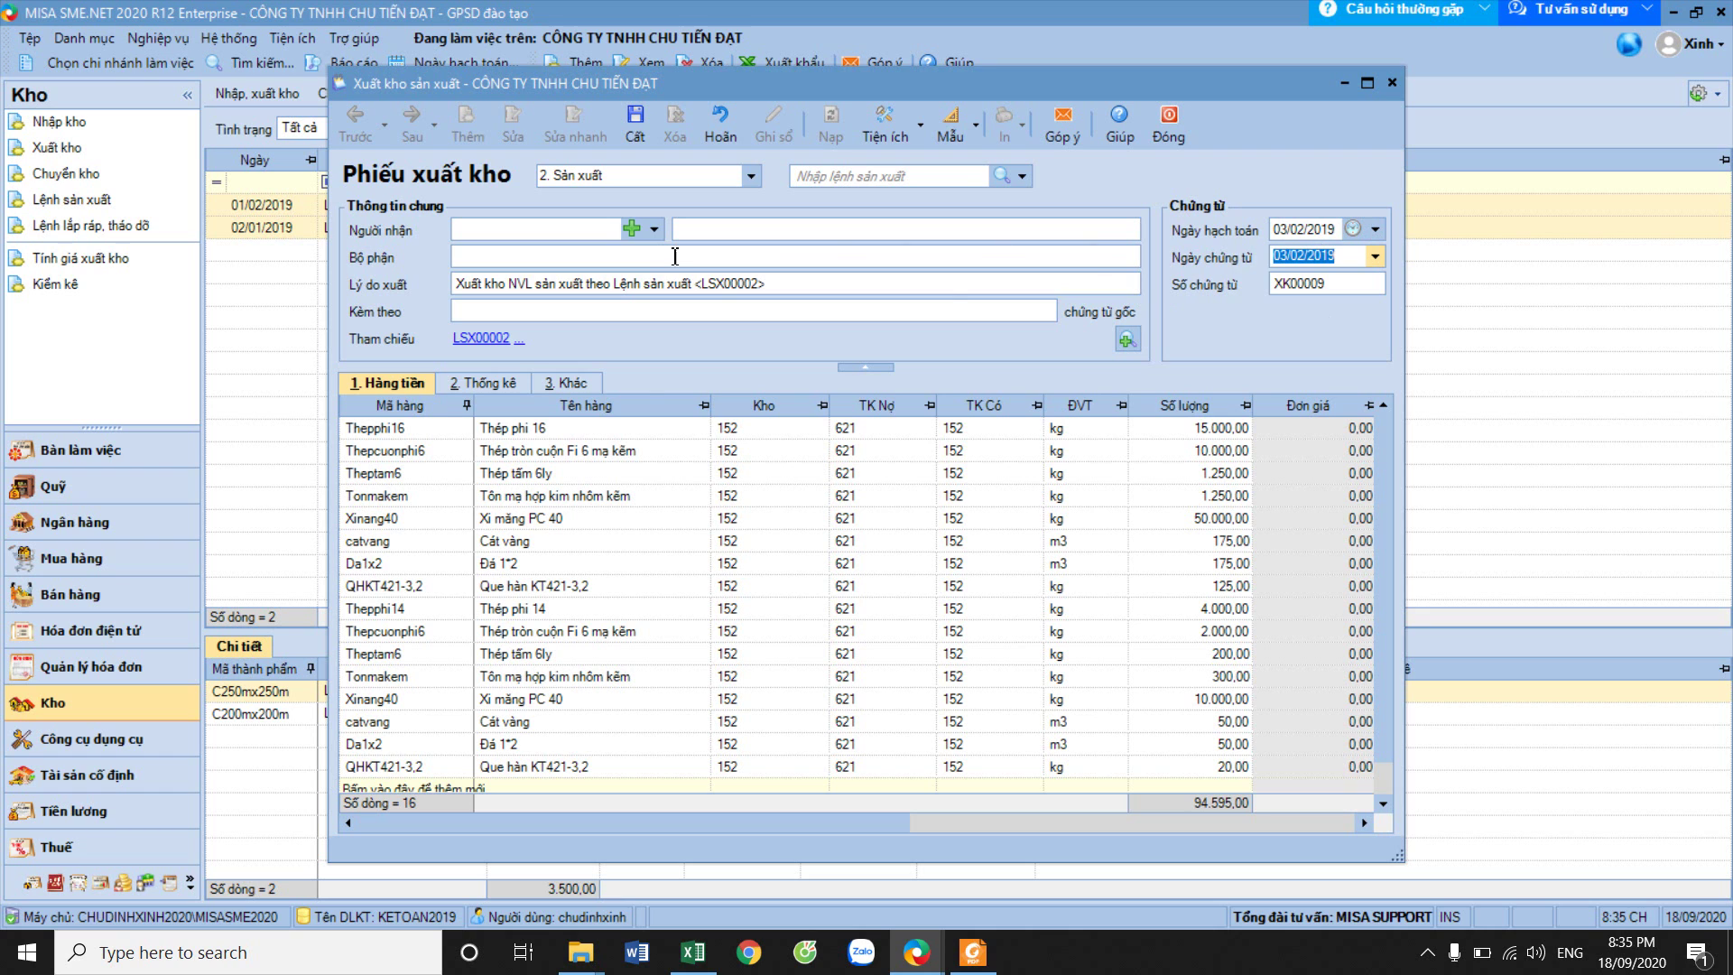
{"action": "left_click", "coordinate": [653, 232]}
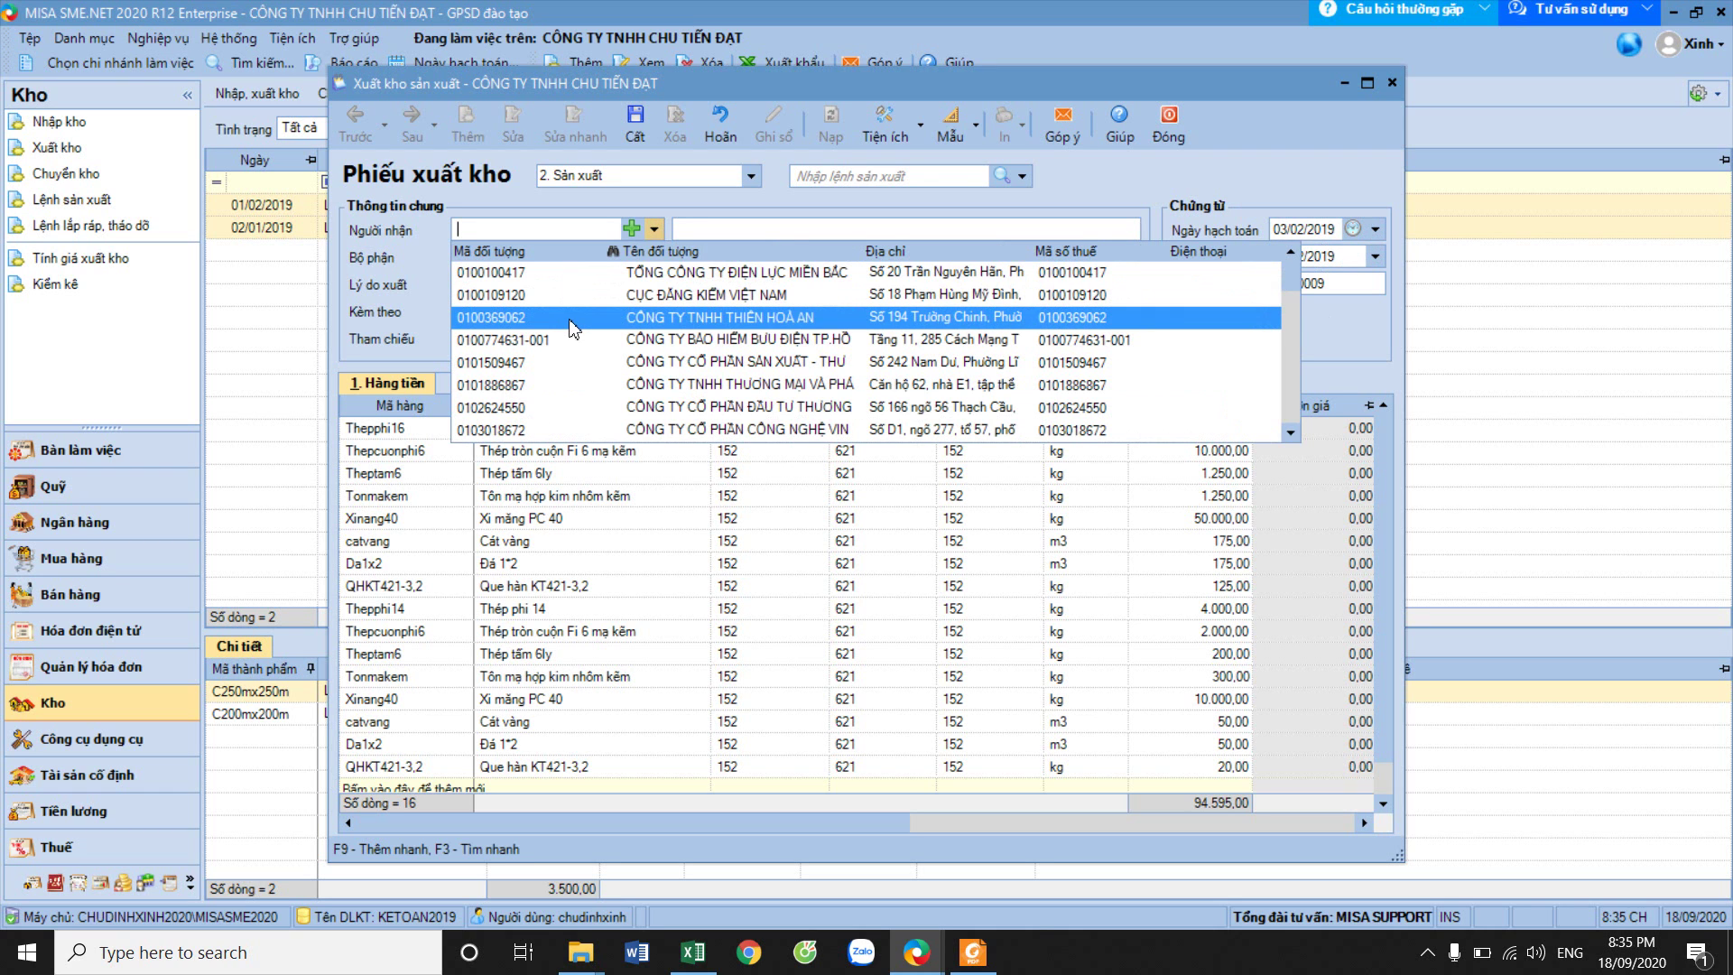
{"action": "type", "text": "kt"}
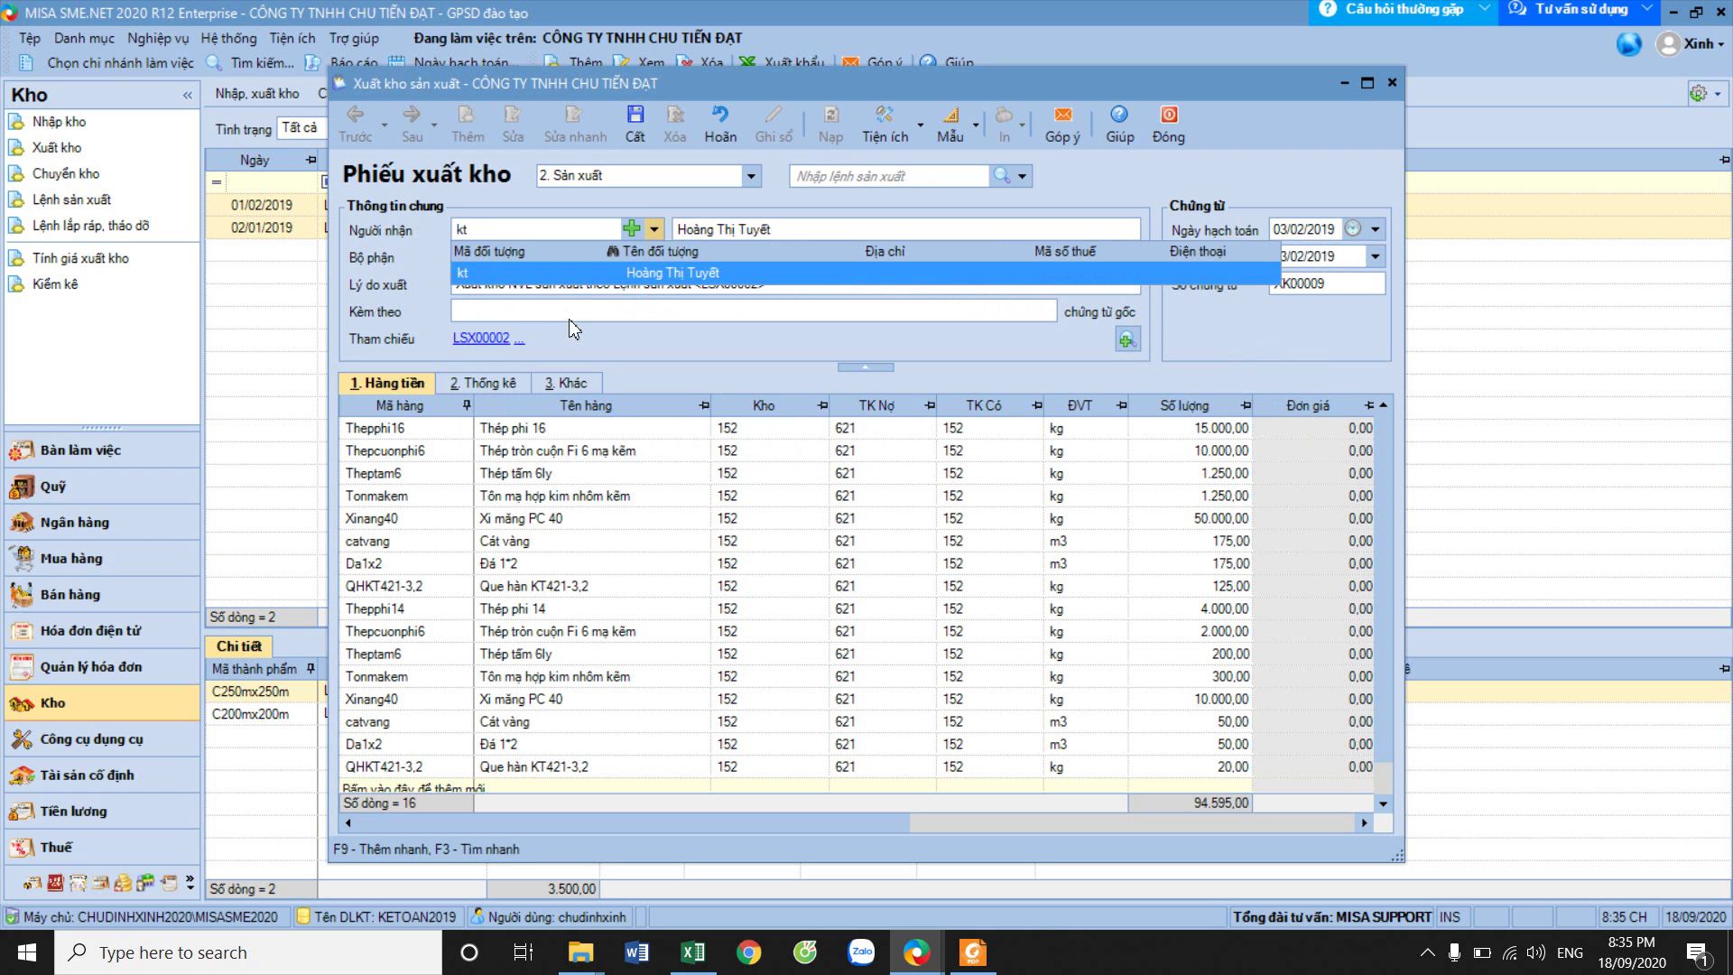
{"action": "left_click", "coordinate": [602, 277]}
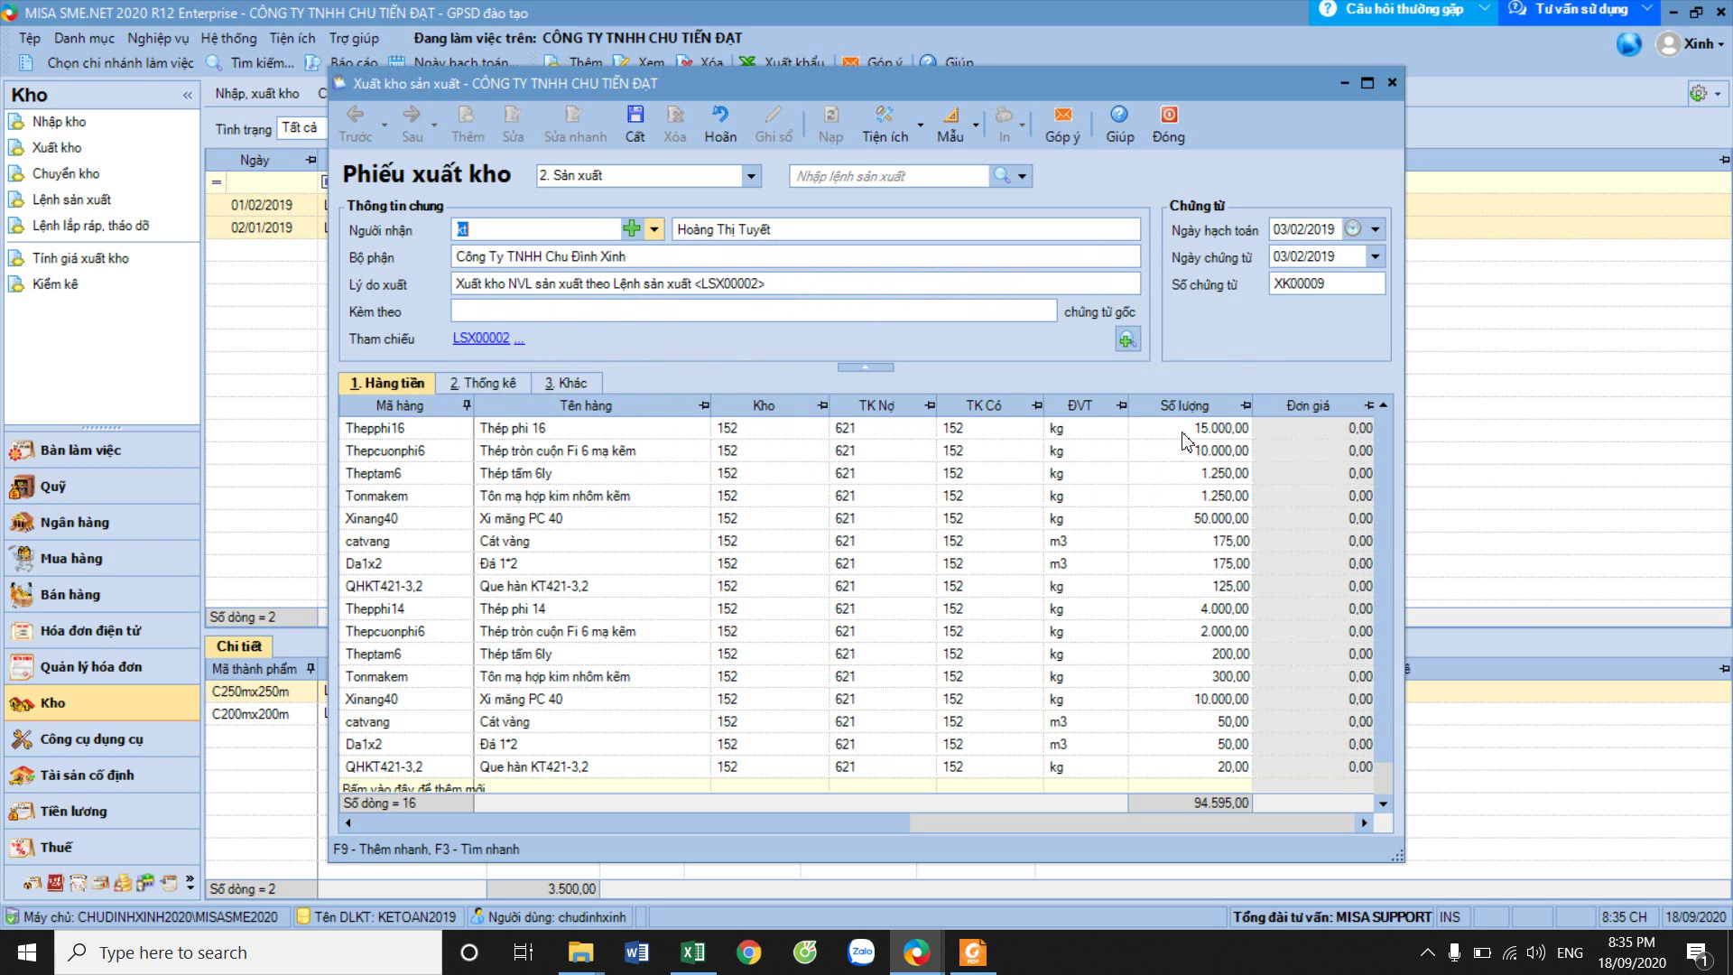
Review the issue slip's material lines: quantities, accounts, linked production order and the cost object assigned to each line.
{"action": "left_click", "coordinate": [1191, 473]}
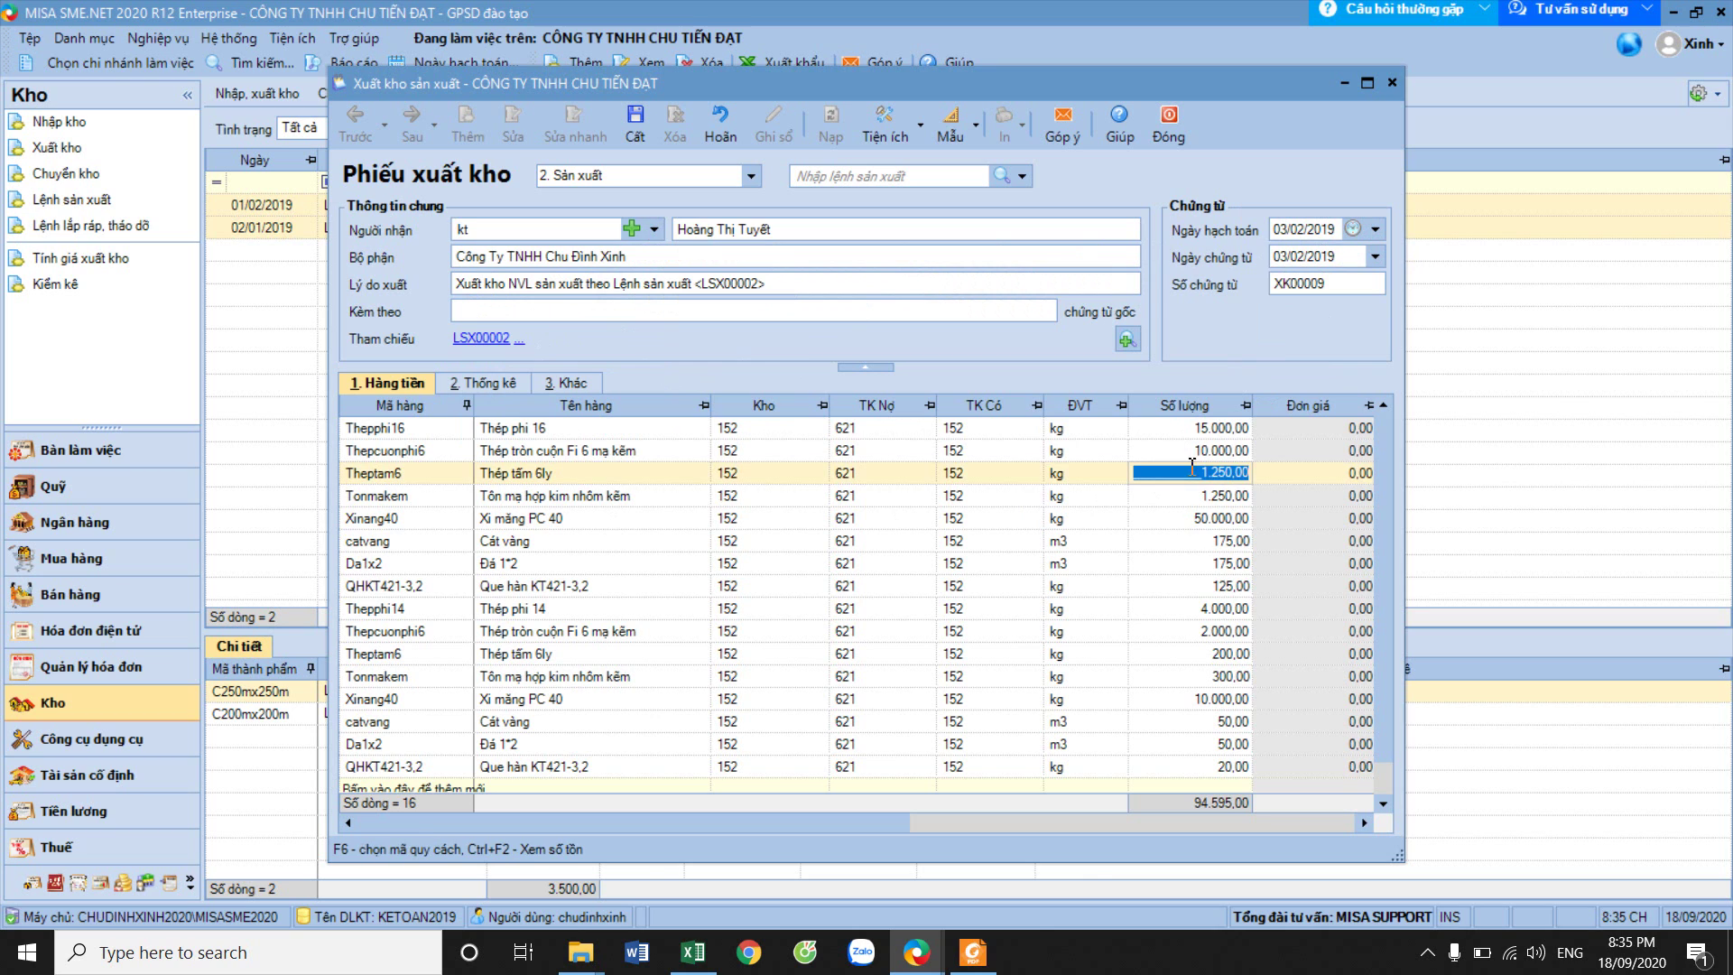
{"action": "left_click", "coordinate": [491, 381]}
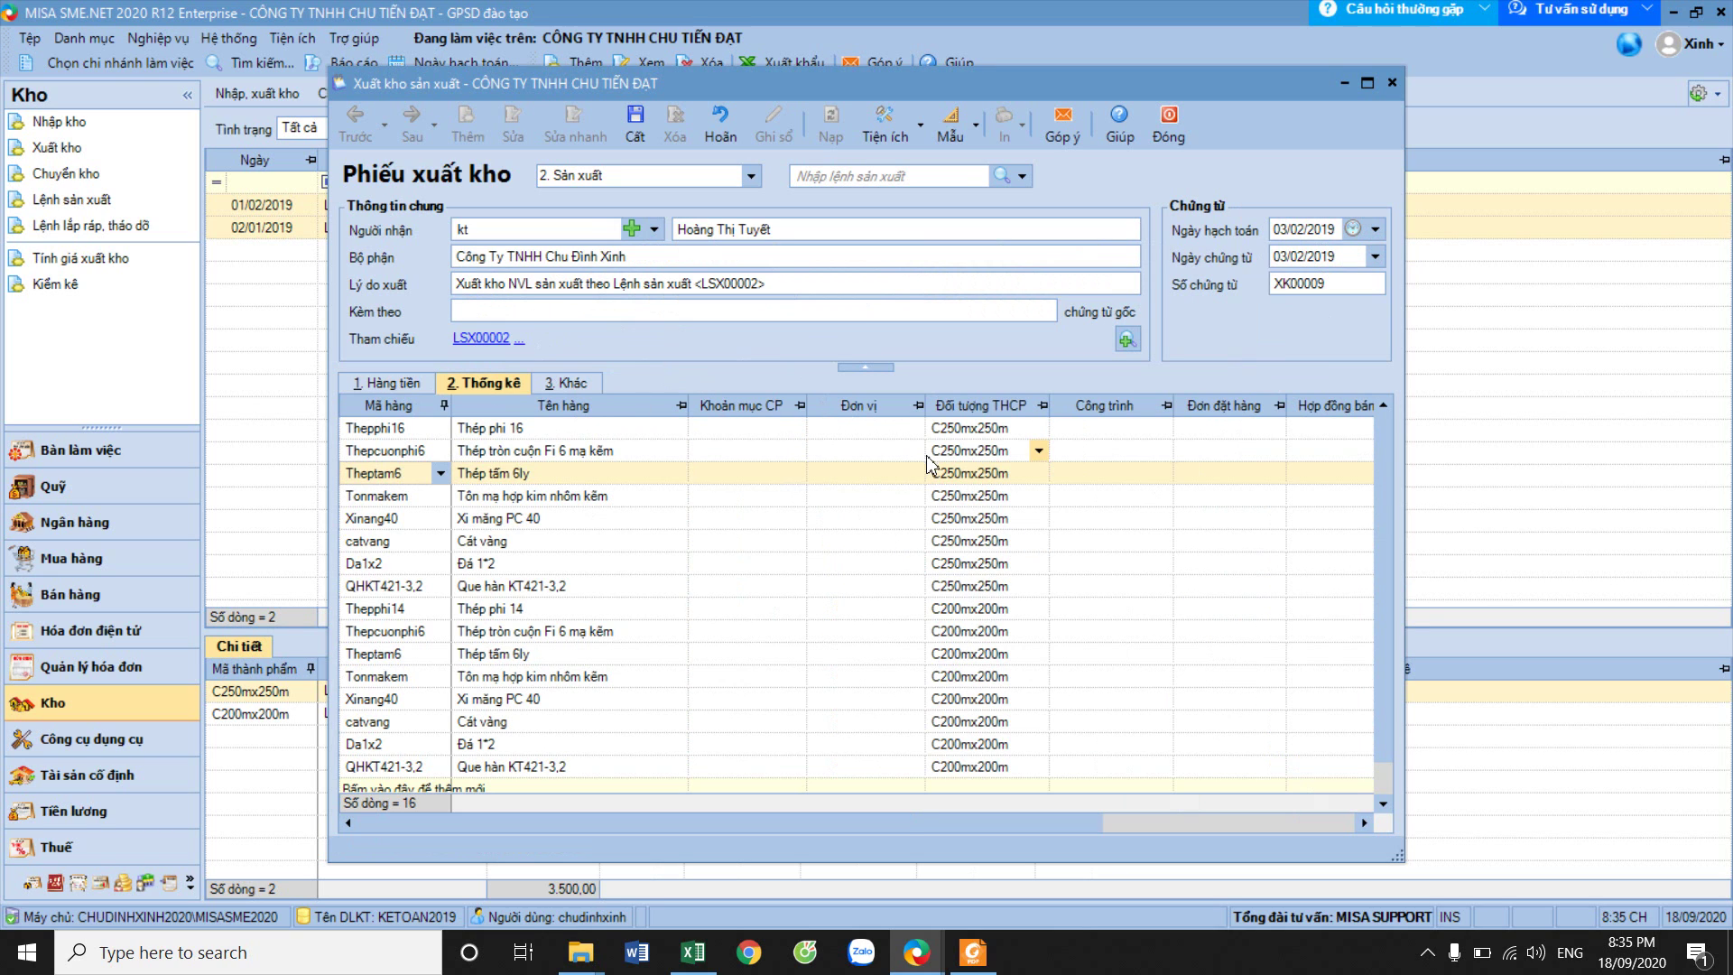
{"action": "scroll", "coordinate": [1010, 600], "scroll_direction": "down", "scroll_amount": 1}
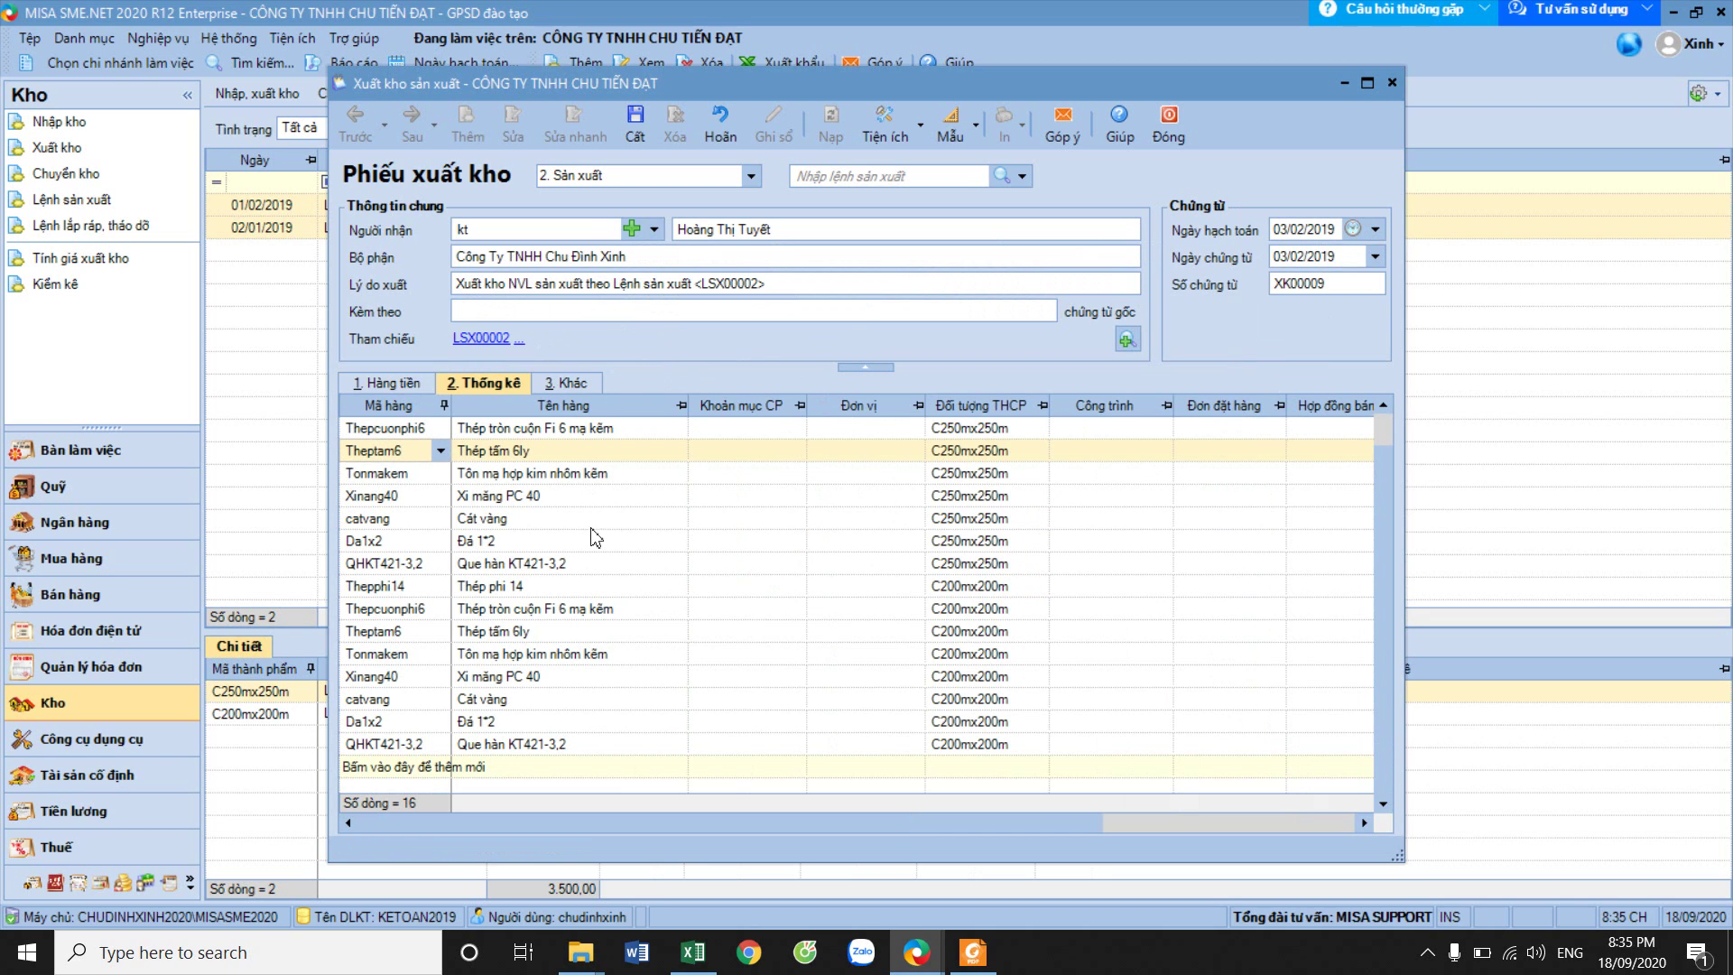
{"action": "scroll", "coordinate": [636, 528], "scroll_direction": "up", "scroll_amount": 1}
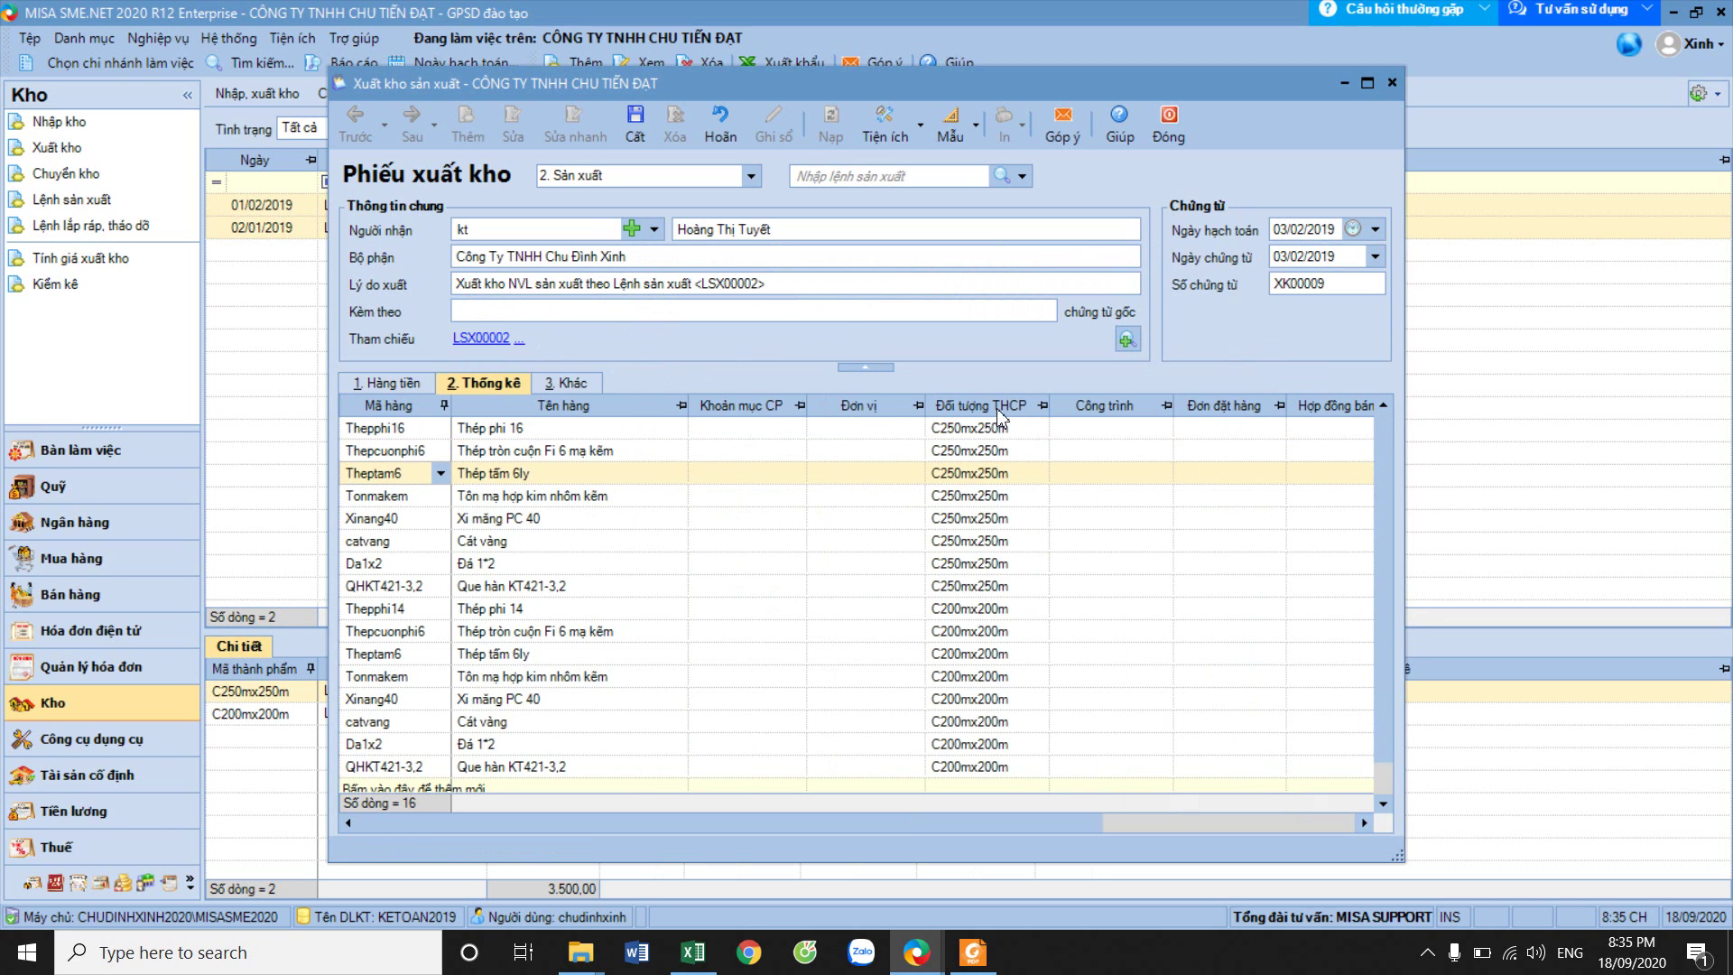
{"action": "scroll", "coordinate": [1009, 632], "scroll_direction": "down", "scroll_amount": 1}
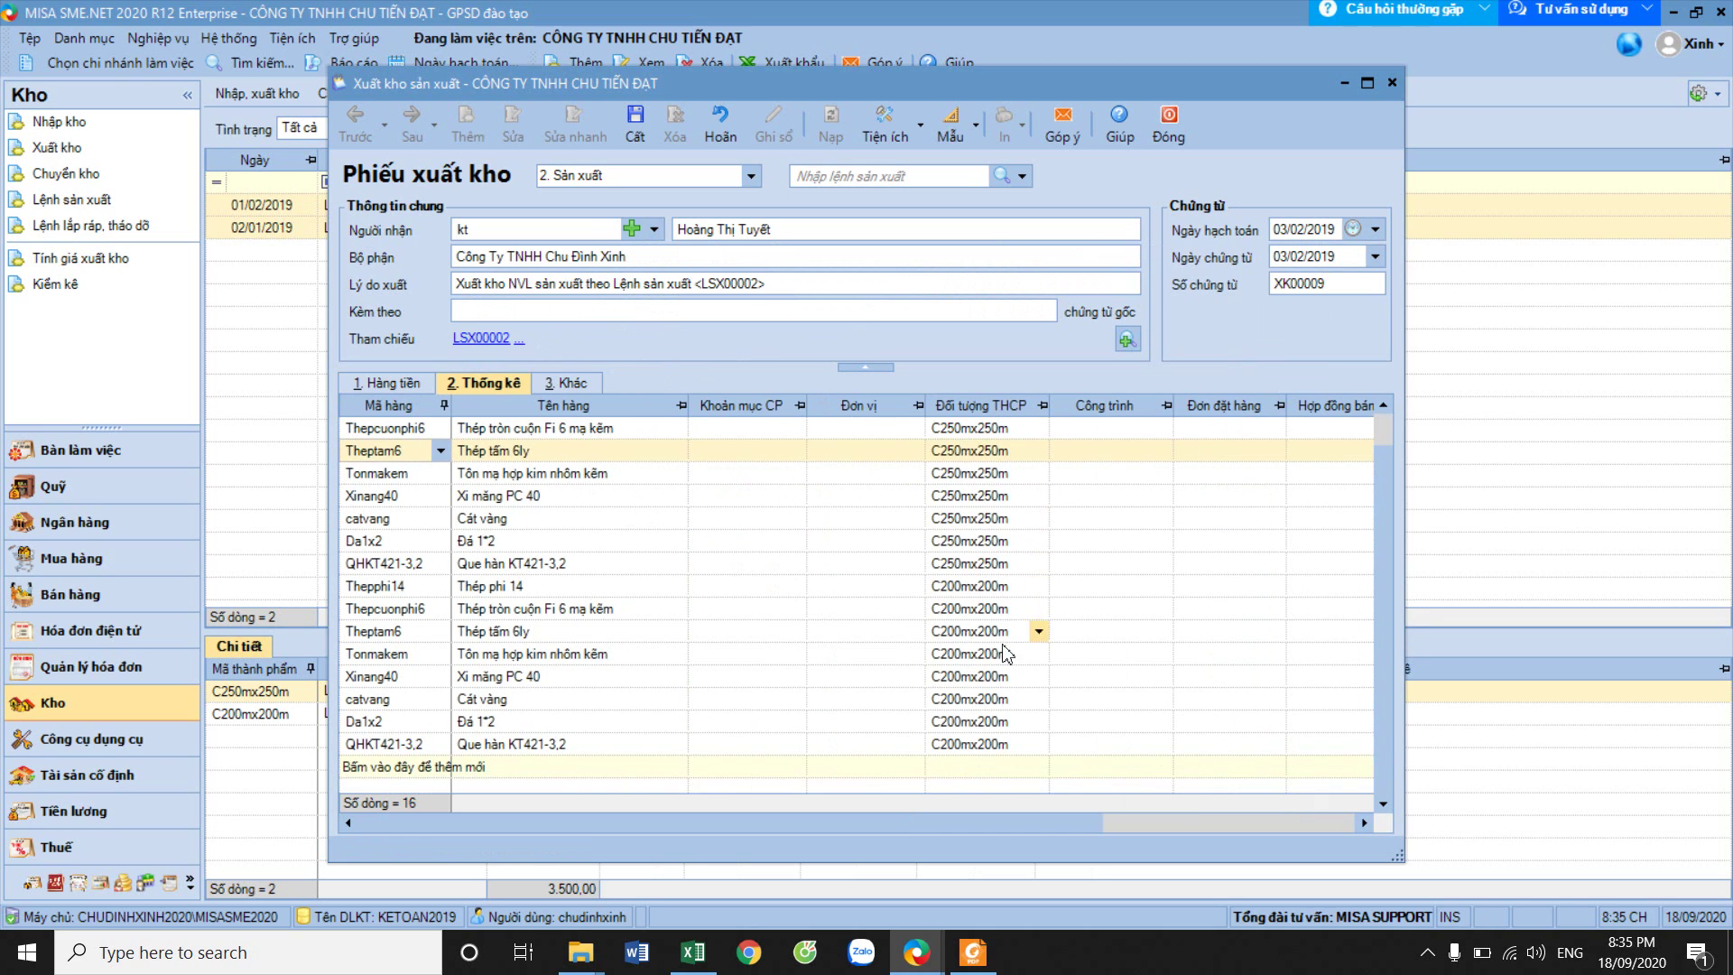
{"action": "left_click", "coordinate": [378, 386]}
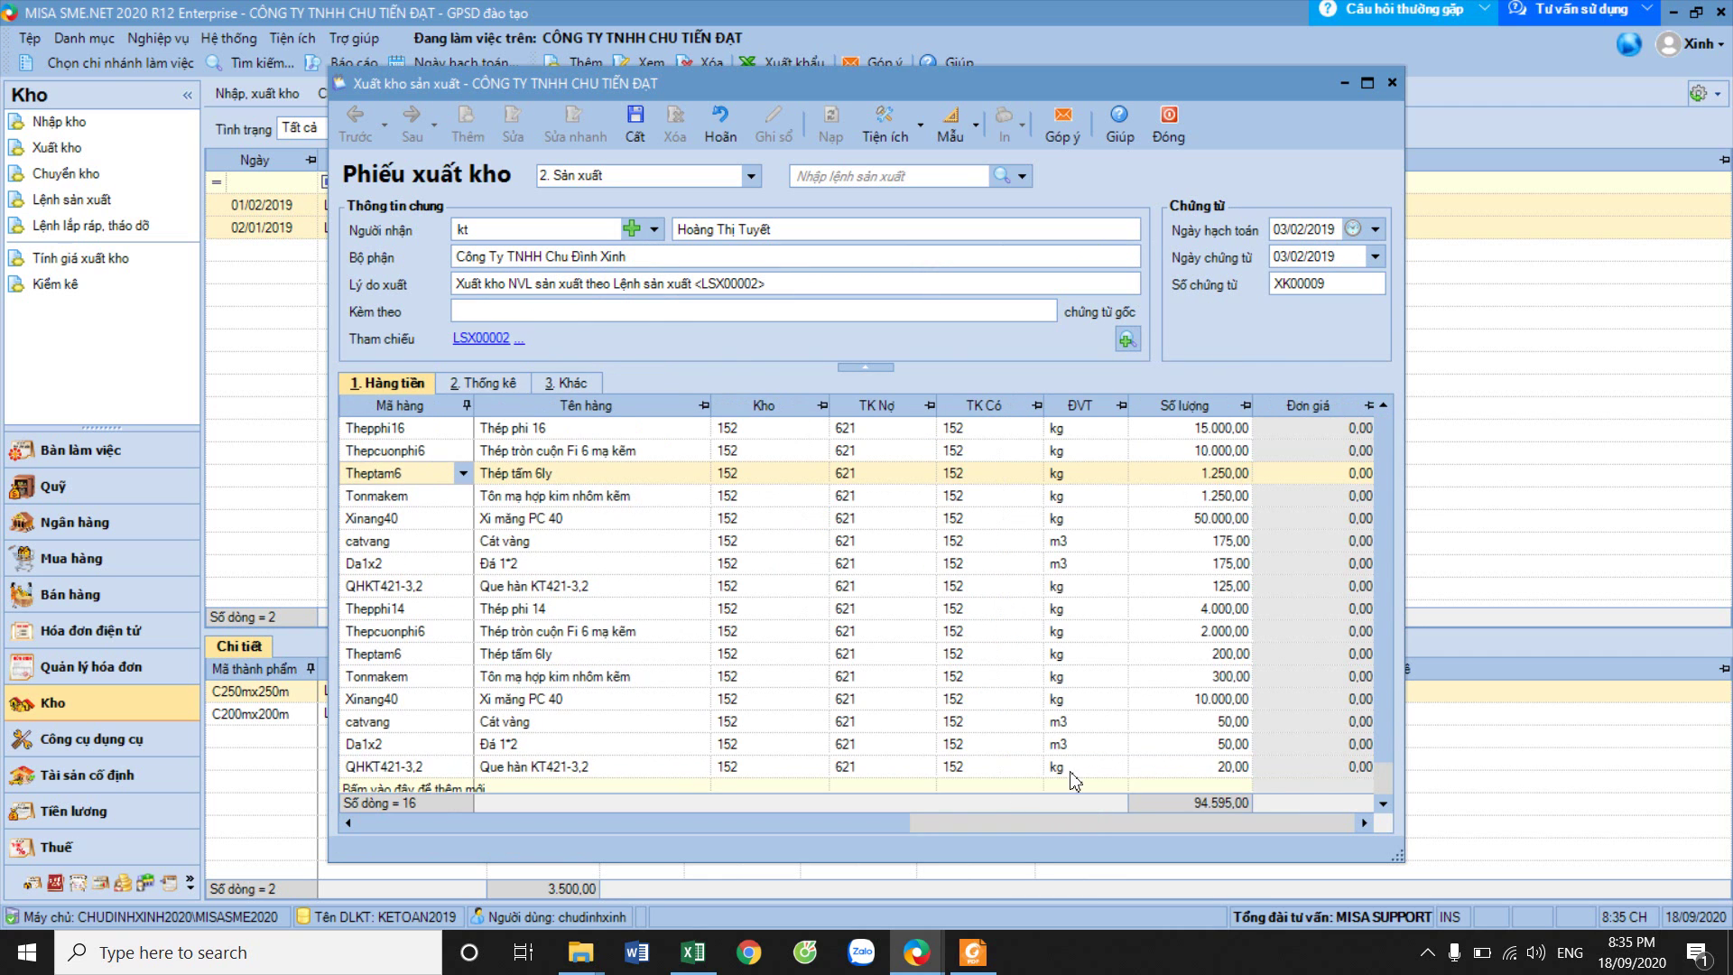
{"action": "left_click_drag", "start_coordinate": [902, 823], "coordinate": [1140, 821]}
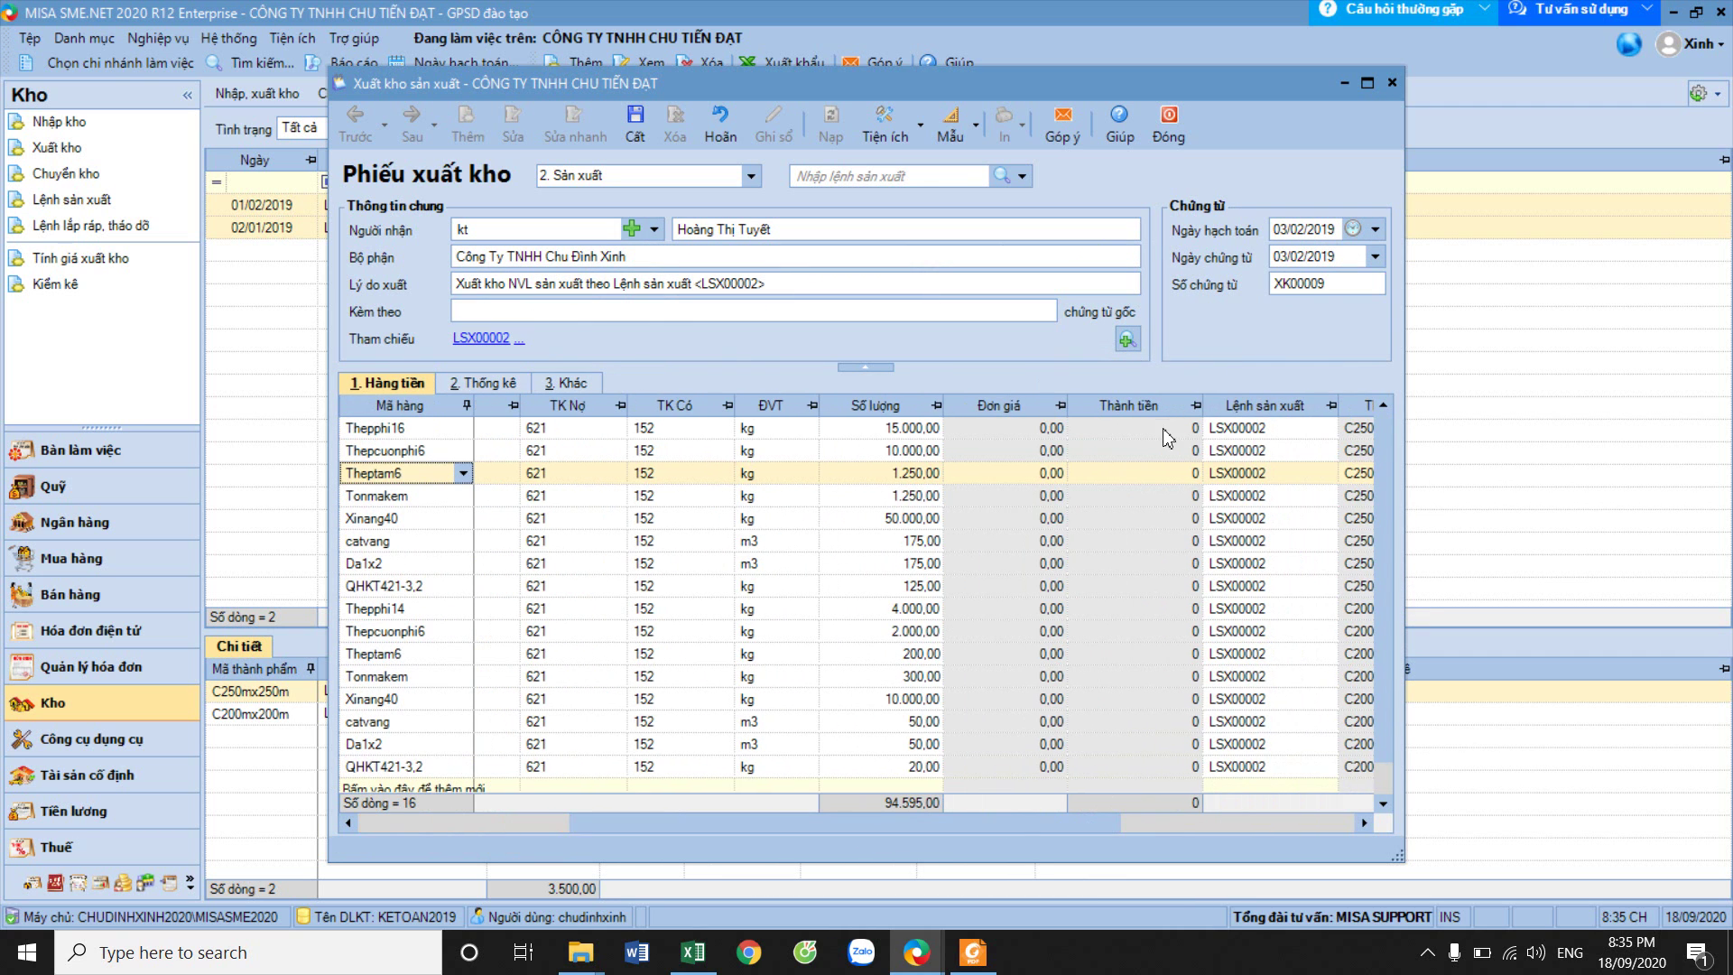
{"action": "left_click_drag", "start_coordinate": [799, 830], "coordinate": [564, 816]}
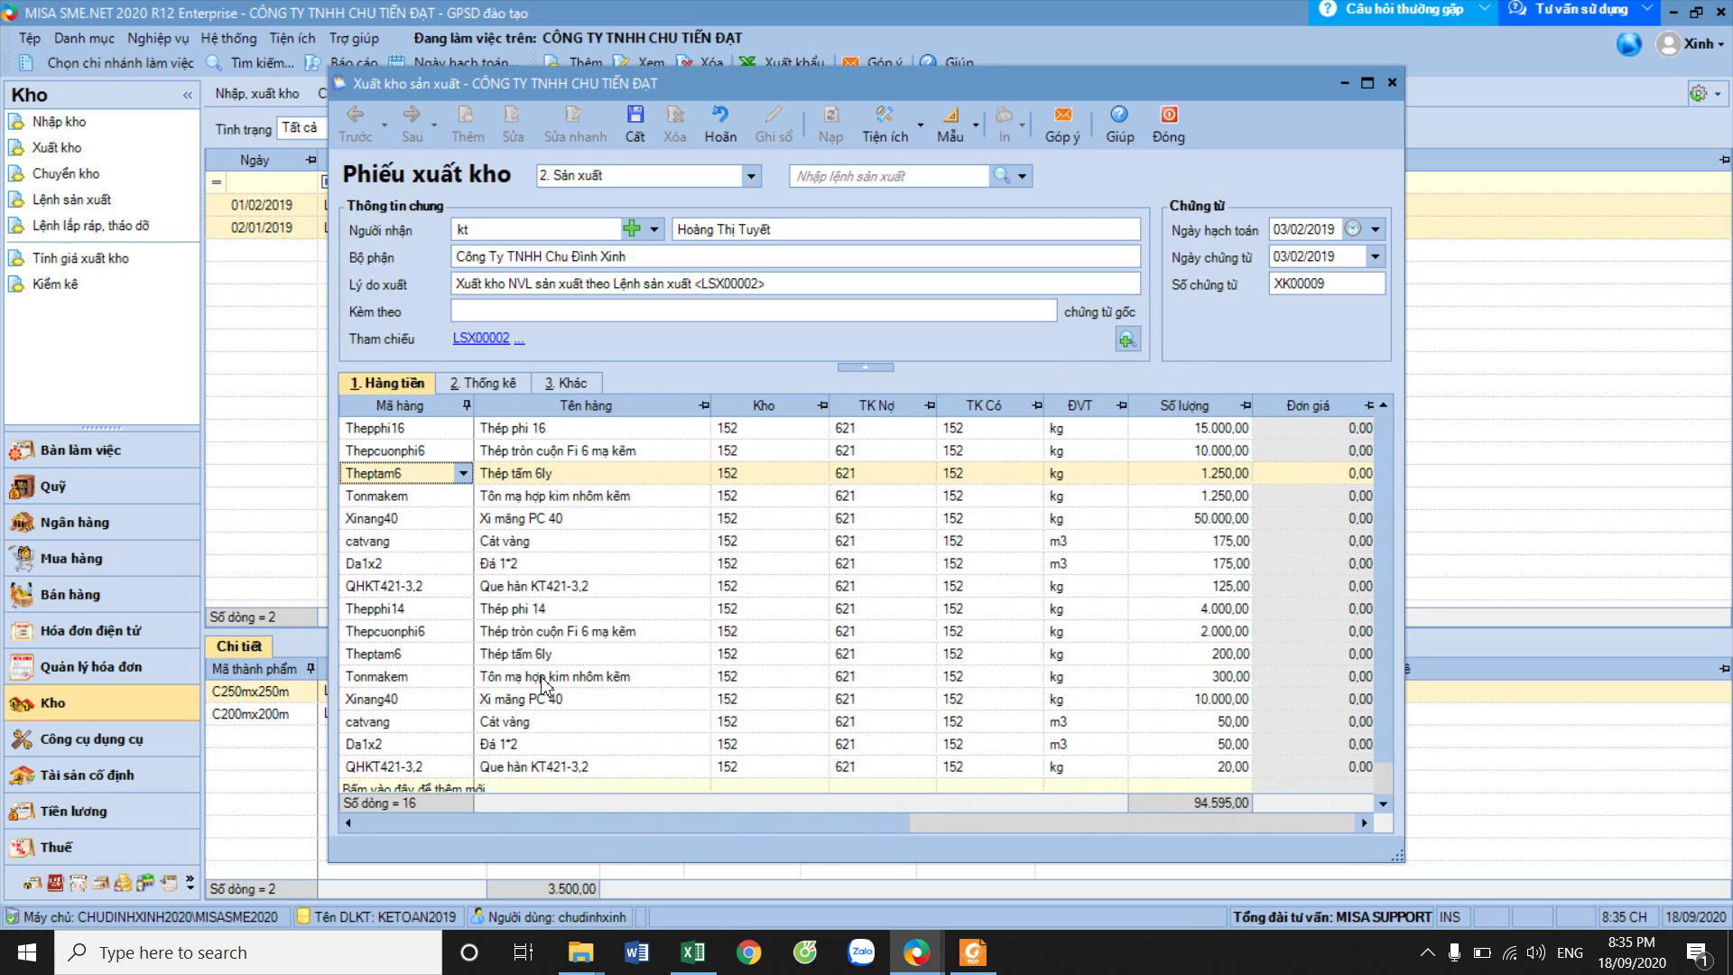
{"action": "left_click", "coordinate": [496, 386]}
{"action": "left_click", "coordinate": [411, 386]}
{"action": "left_click", "coordinate": [572, 387]}
{"action": "left_click", "coordinate": [403, 384]}
Save the material issue slip, accepting the 2019 accounting year, and close it to return to the production order.
{"action": "left_click", "coordinate": [624, 135]}
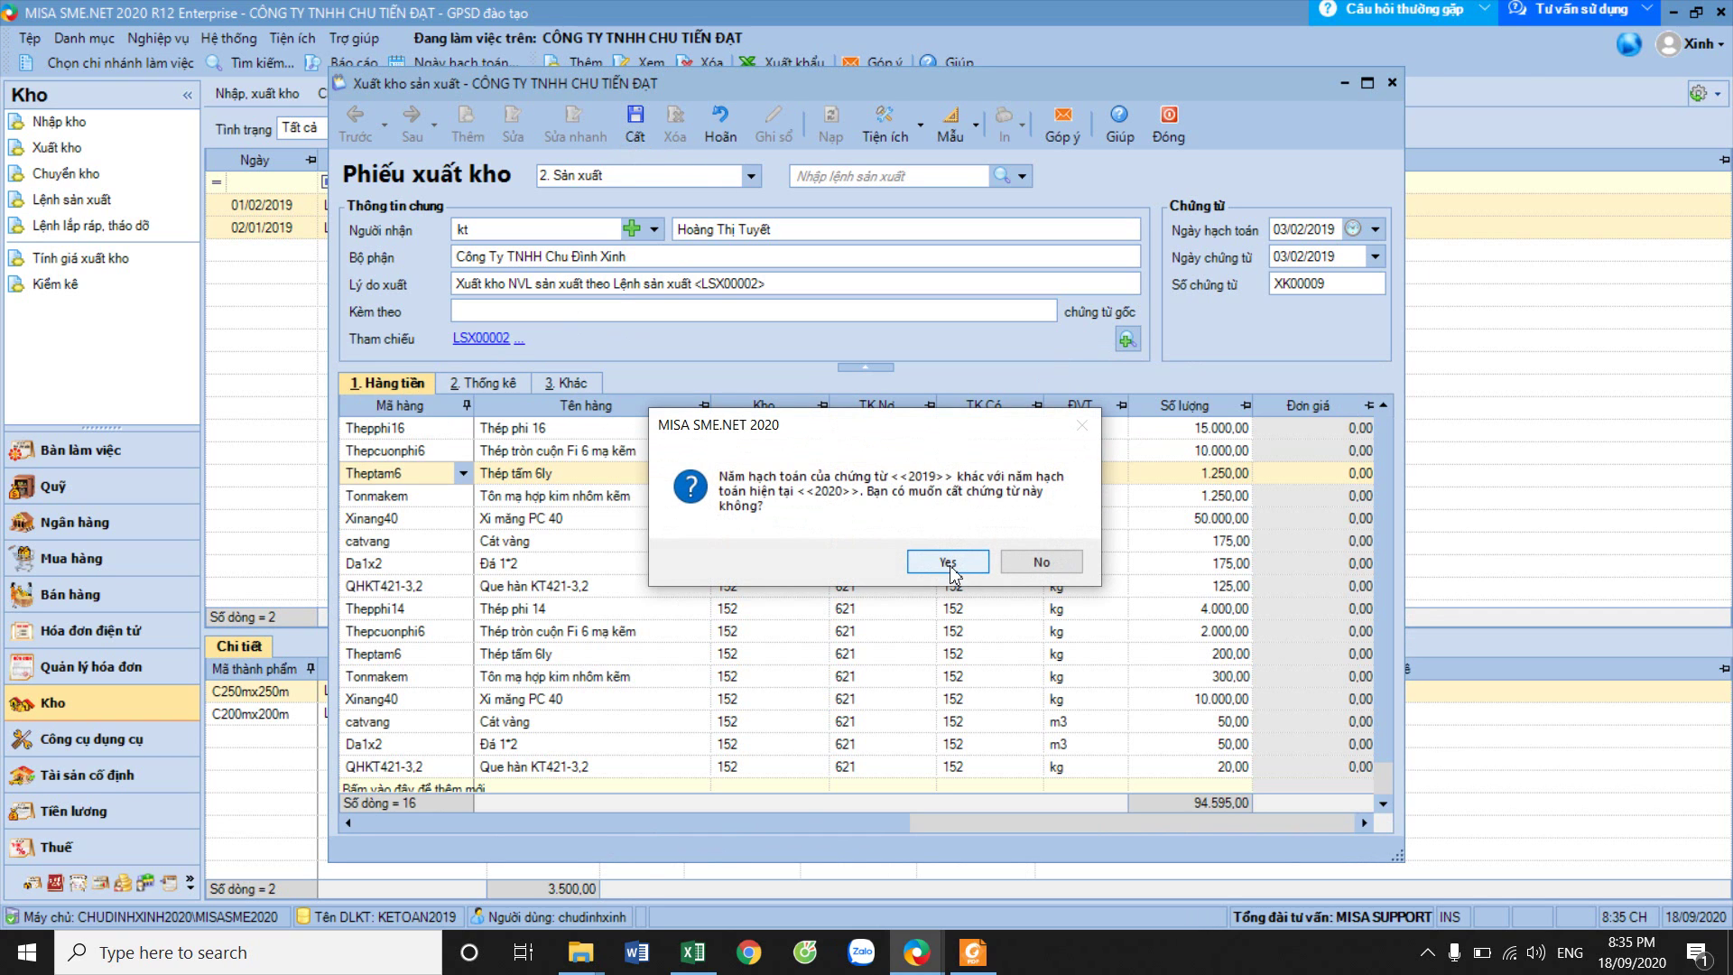
{"action": "left_click", "coordinate": [948, 562]}
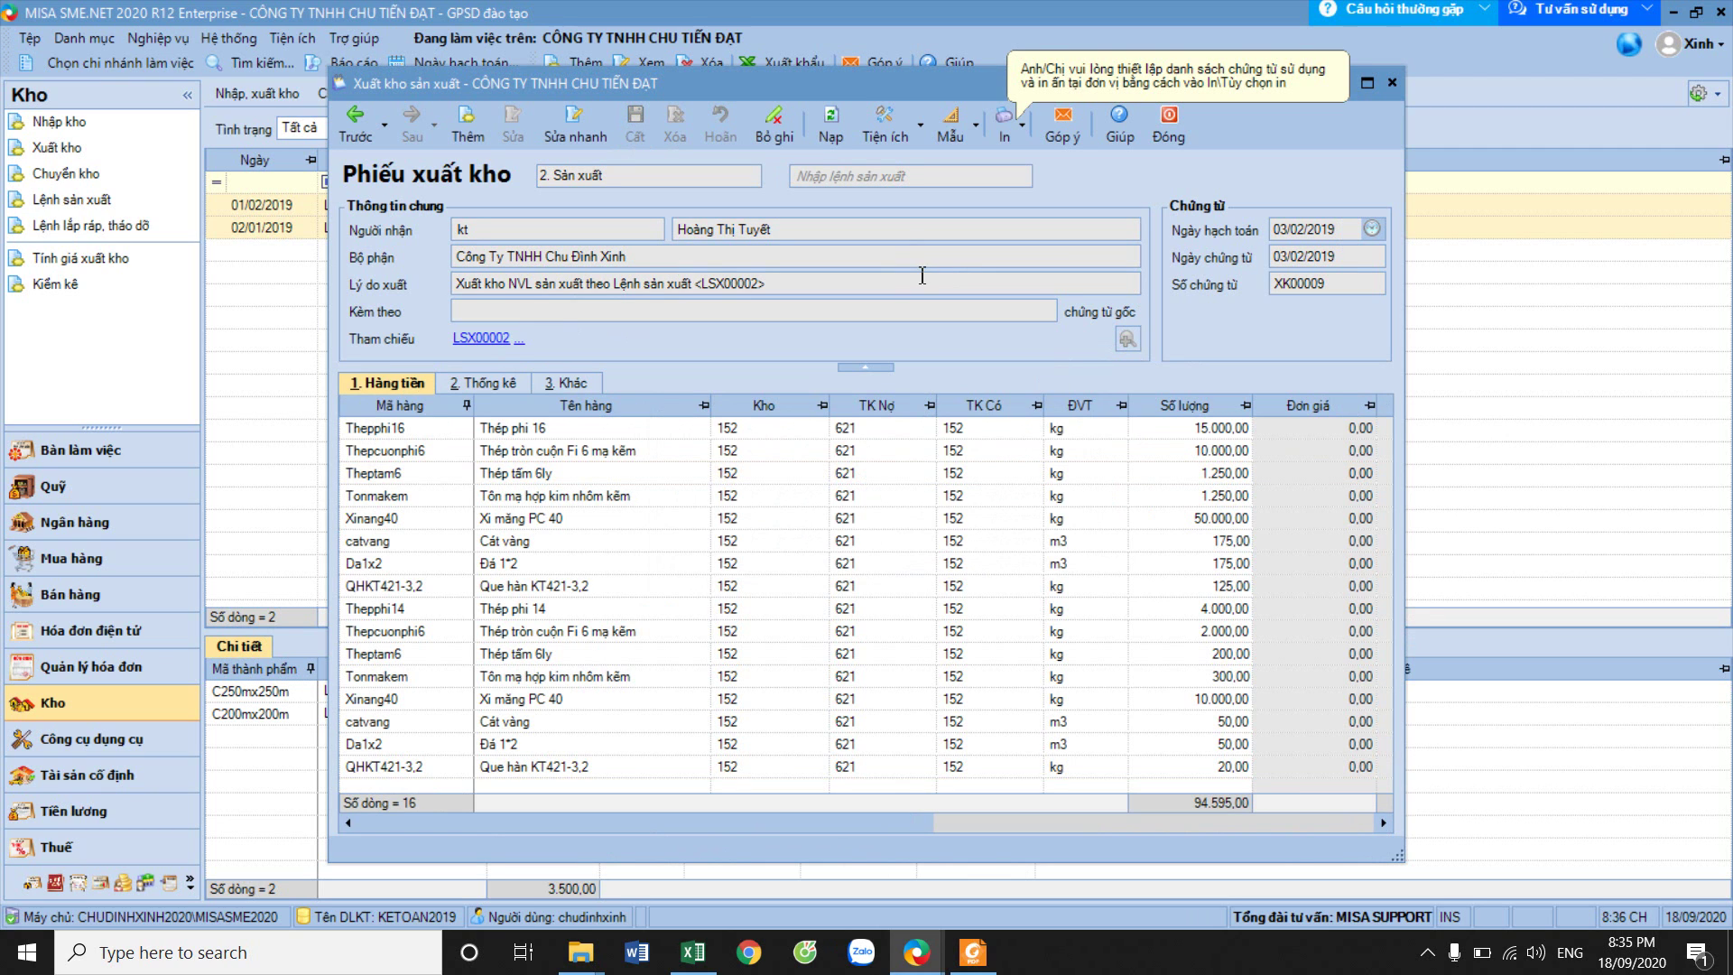
{"action": "left_click", "coordinate": [1169, 127]}
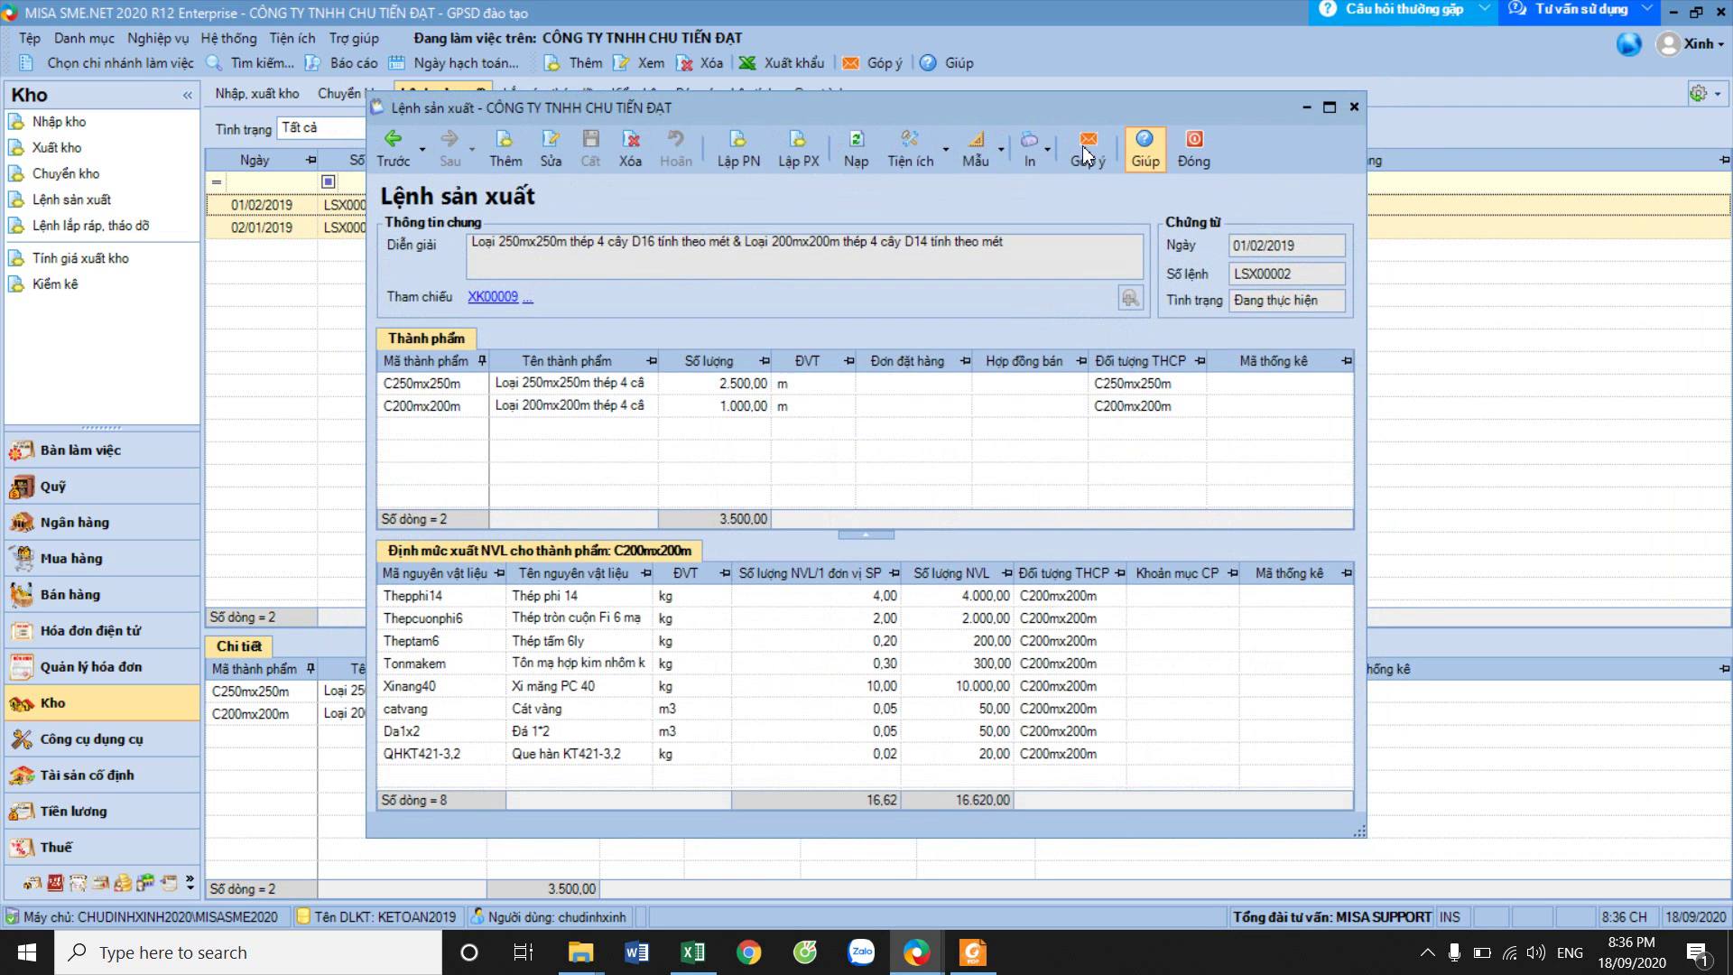
Start a finished-goods receipt slip from the production order and select both C250mx250m and C200mx200m for receipt.
{"action": "left_click", "coordinate": [738, 152]}
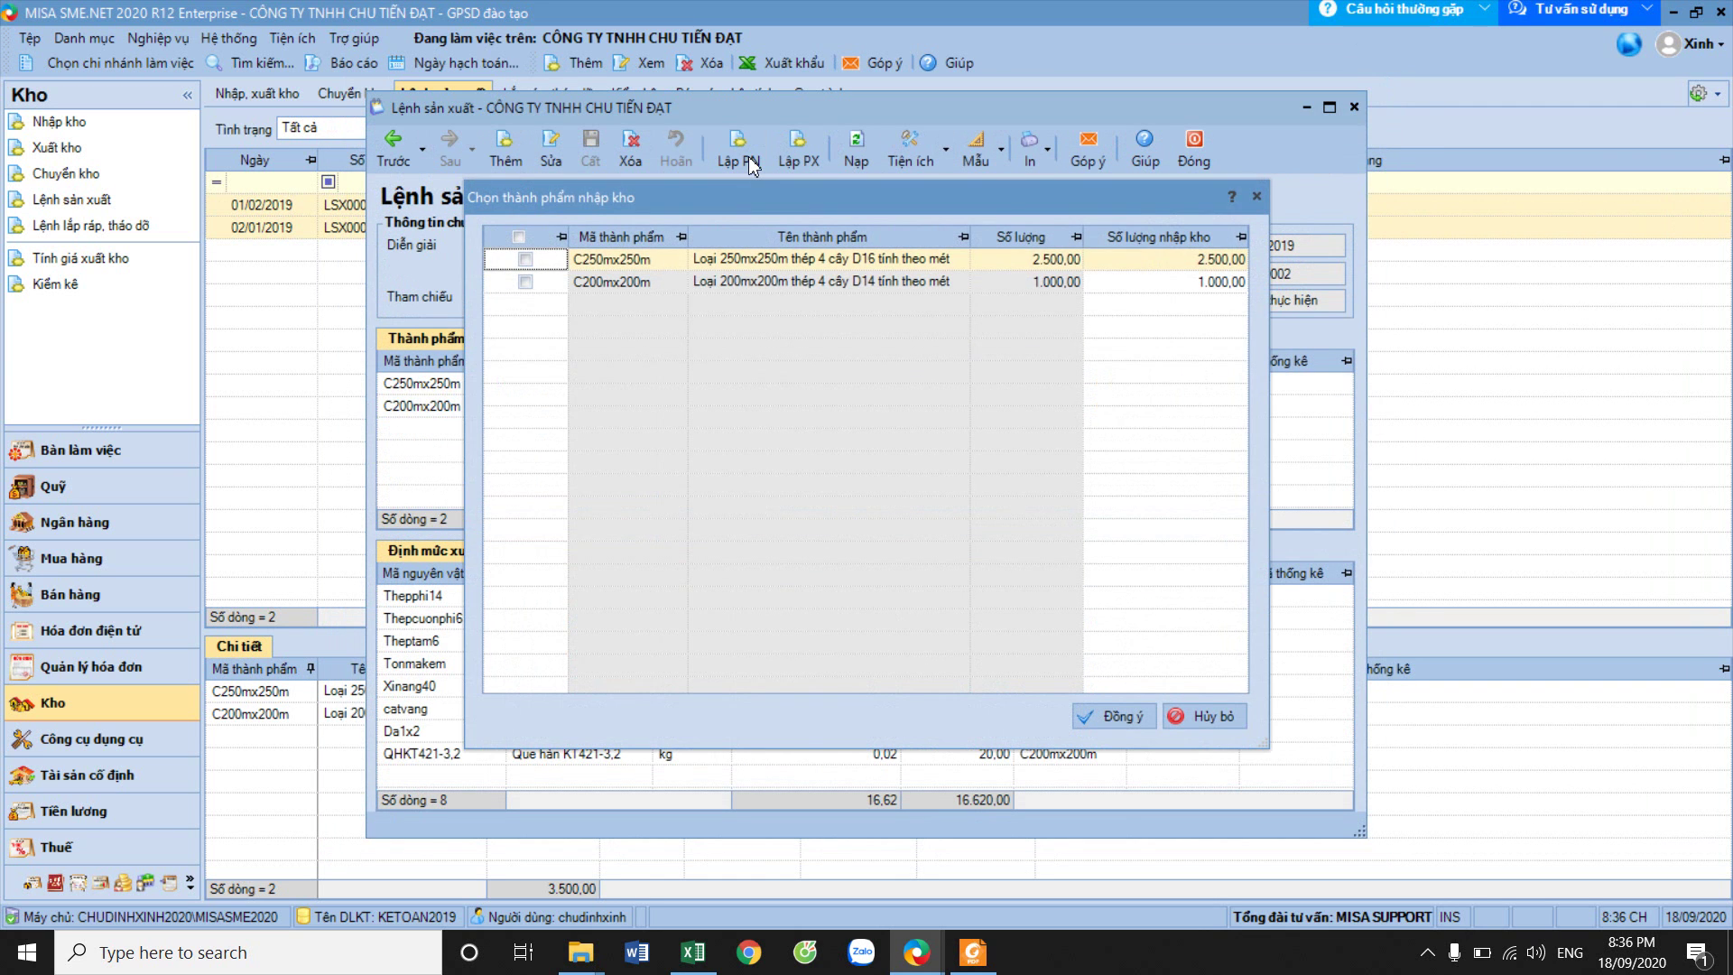
{"action": "left_click", "coordinate": [527, 281]}
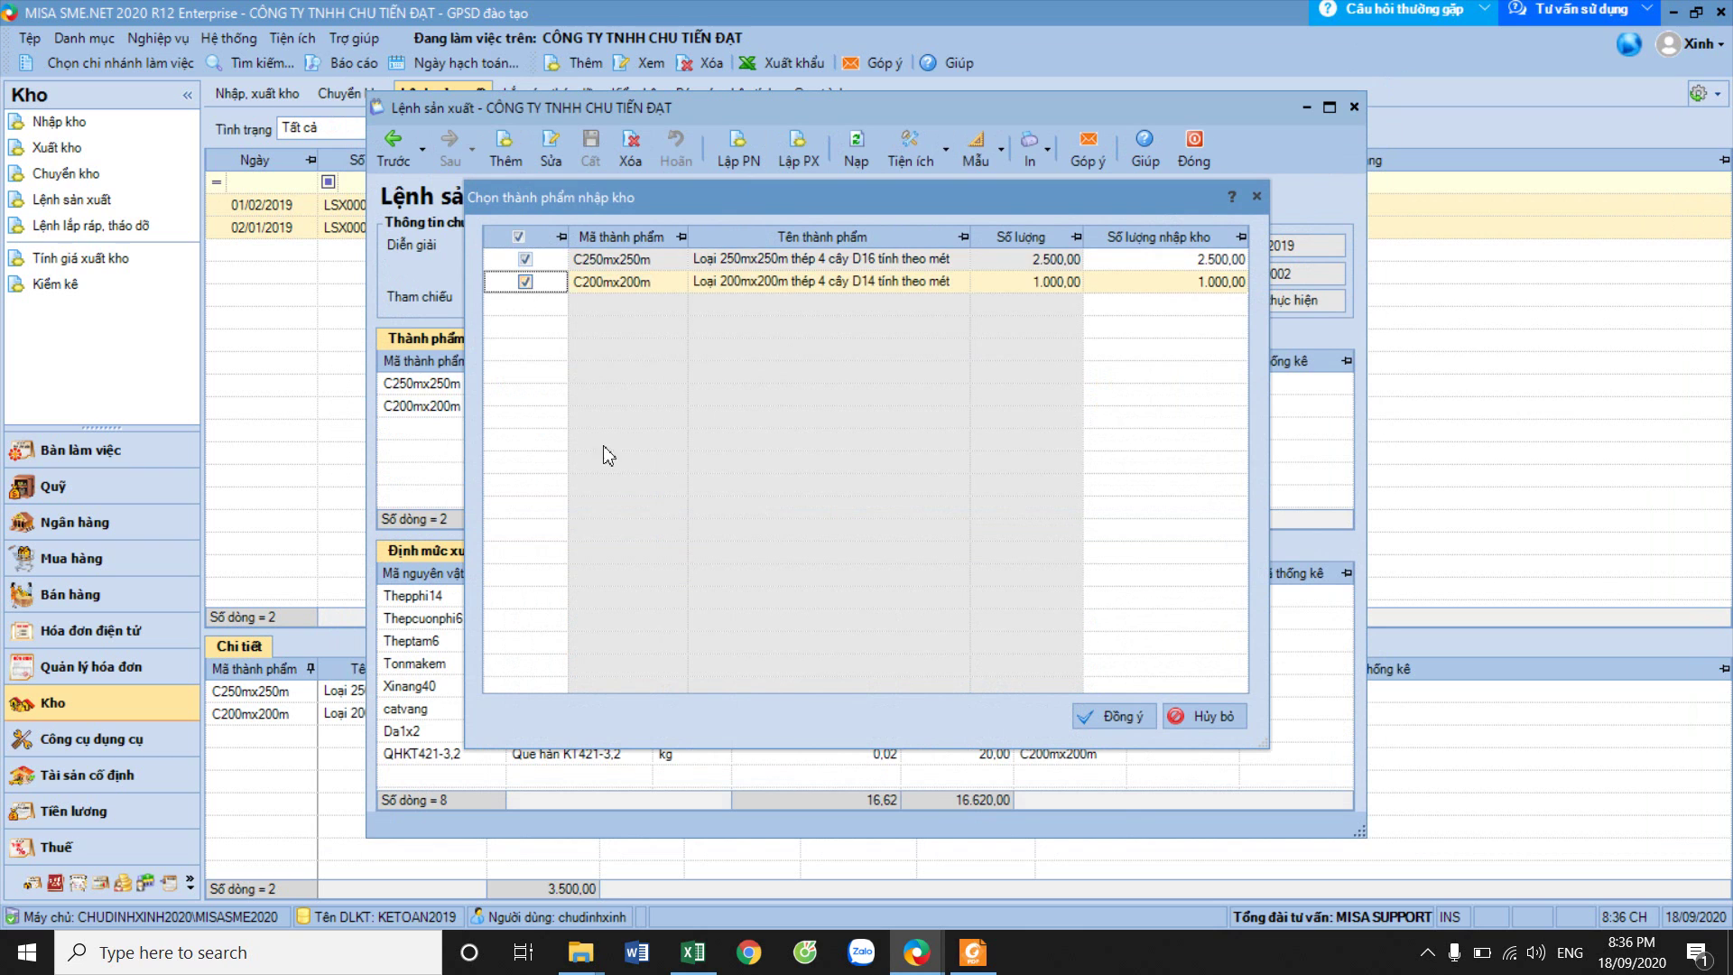
Close the production plan PDF and open the February acceptance record "Misa-San xuat-B Kiem ke nhap kho thang 2.2019" from File Explorer to check the completed quantities.
{"action": "left_click", "coordinate": [974, 964]}
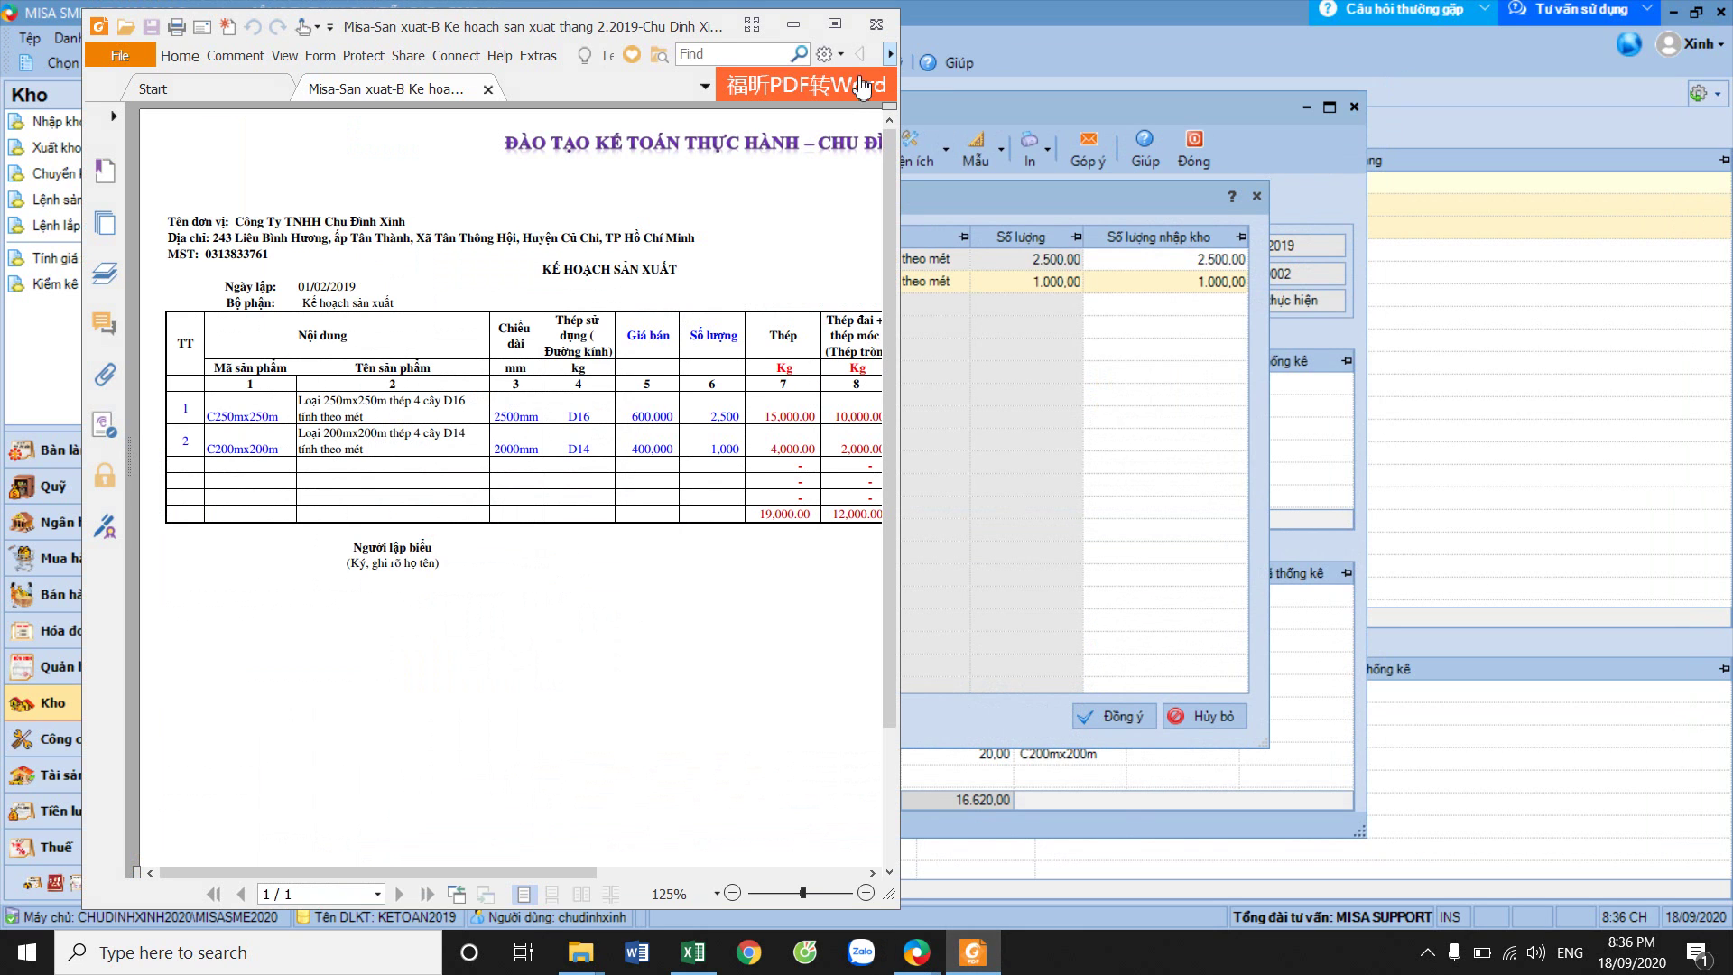
{"action": "left_click", "coordinate": [876, 24]}
{"action": "mouse_move", "coordinate": [580, 953]}
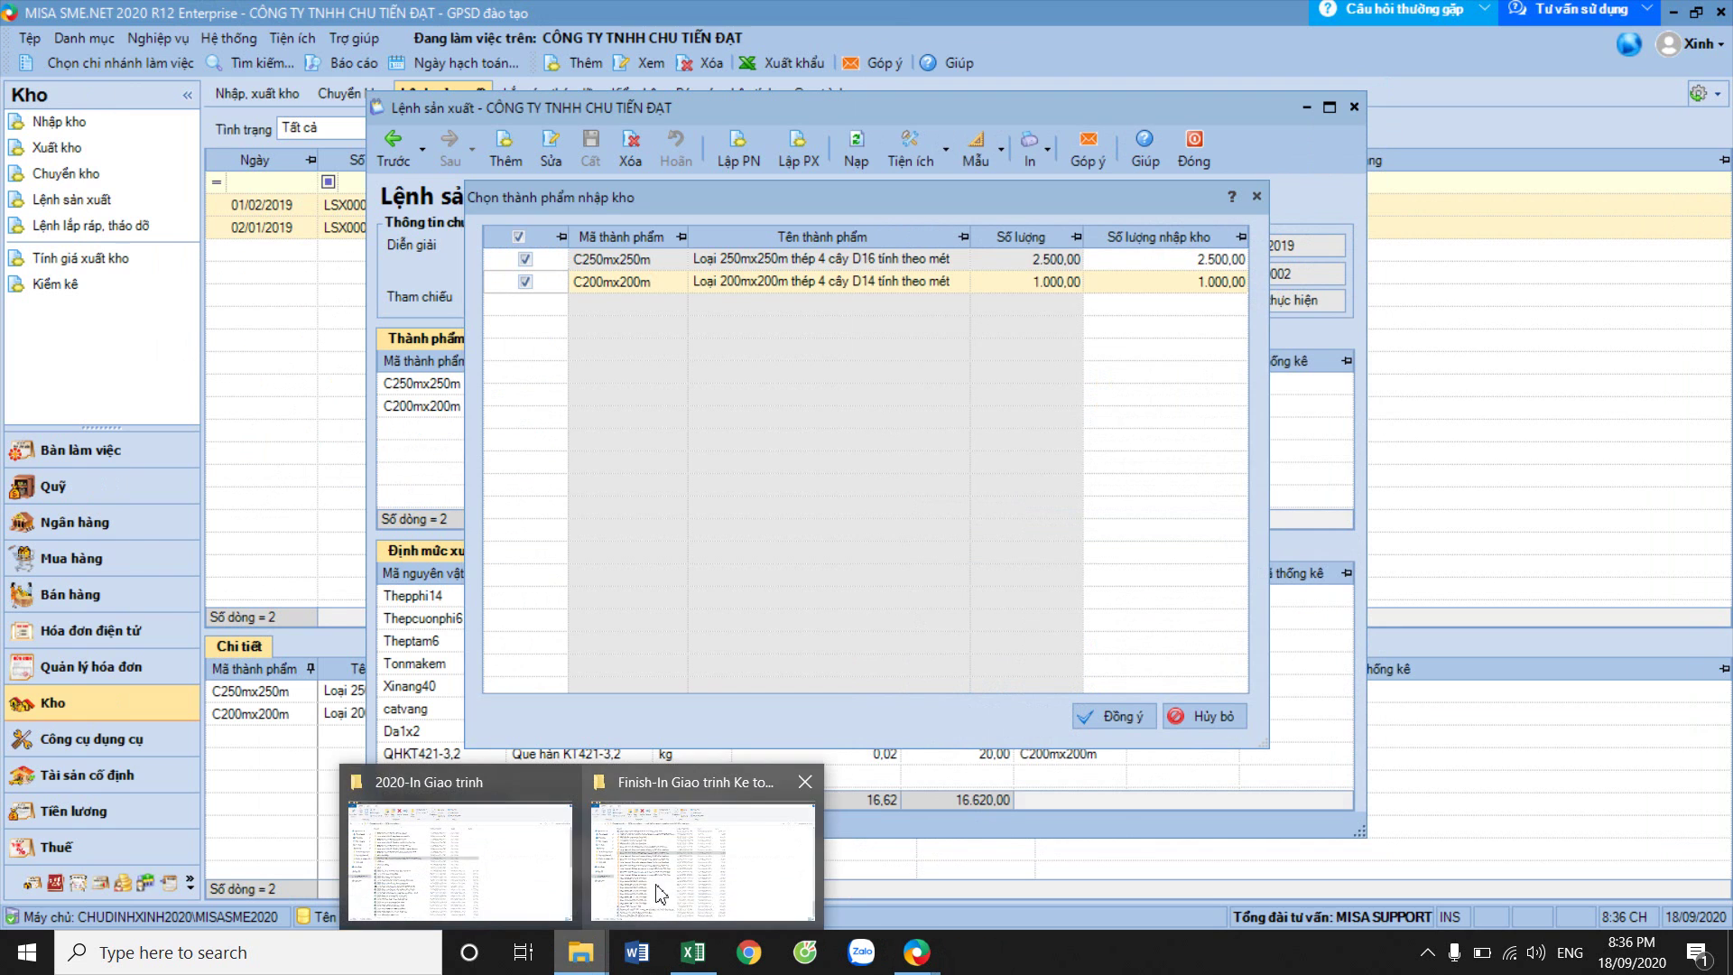
{"action": "left_click", "coordinate": [693, 862]}
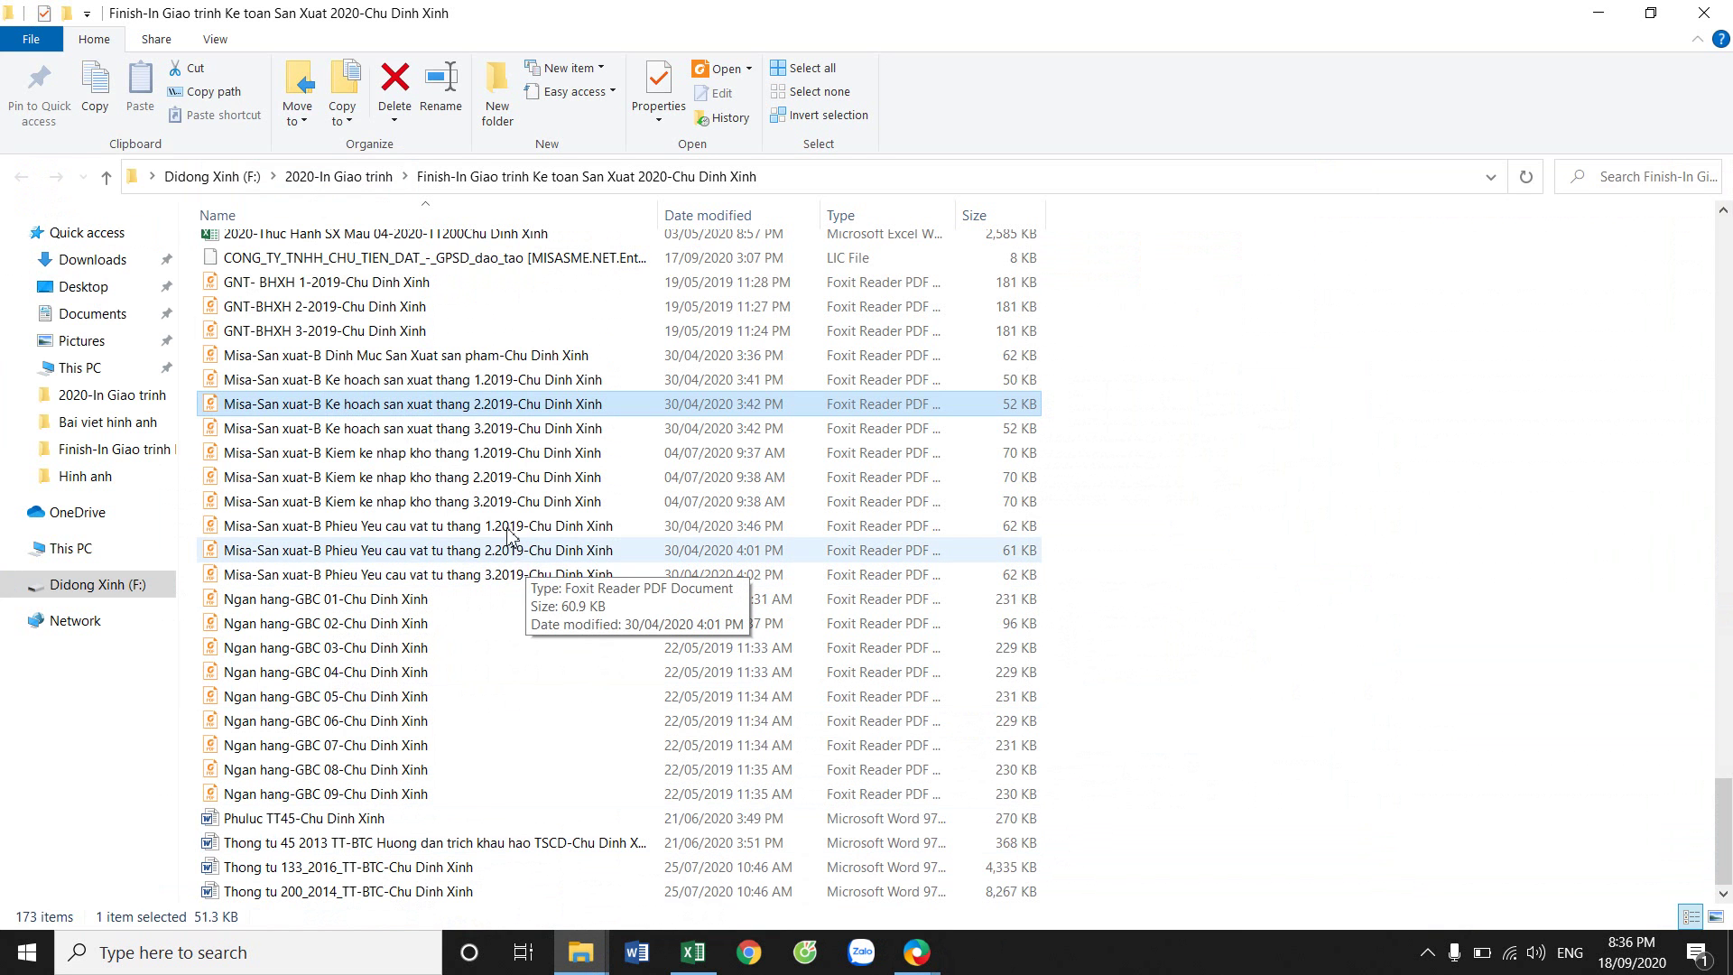
{"action": "double_click", "coordinate": [479, 485]}
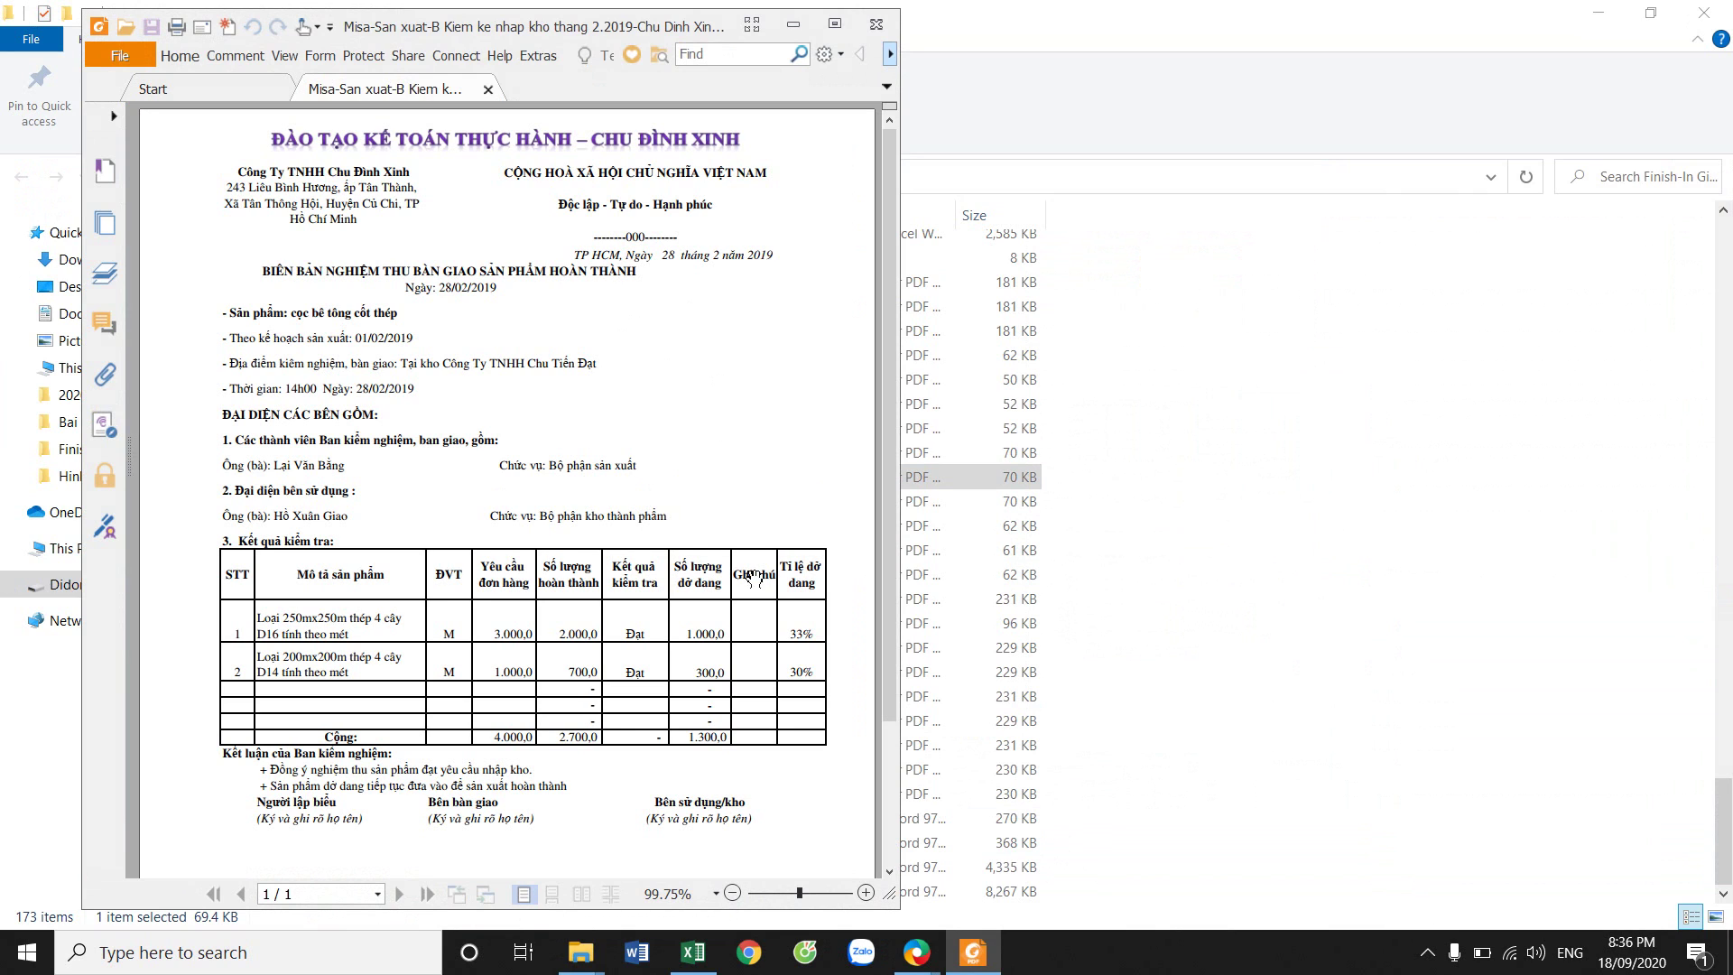
{"action": "left_click", "coordinate": [834, 24]}
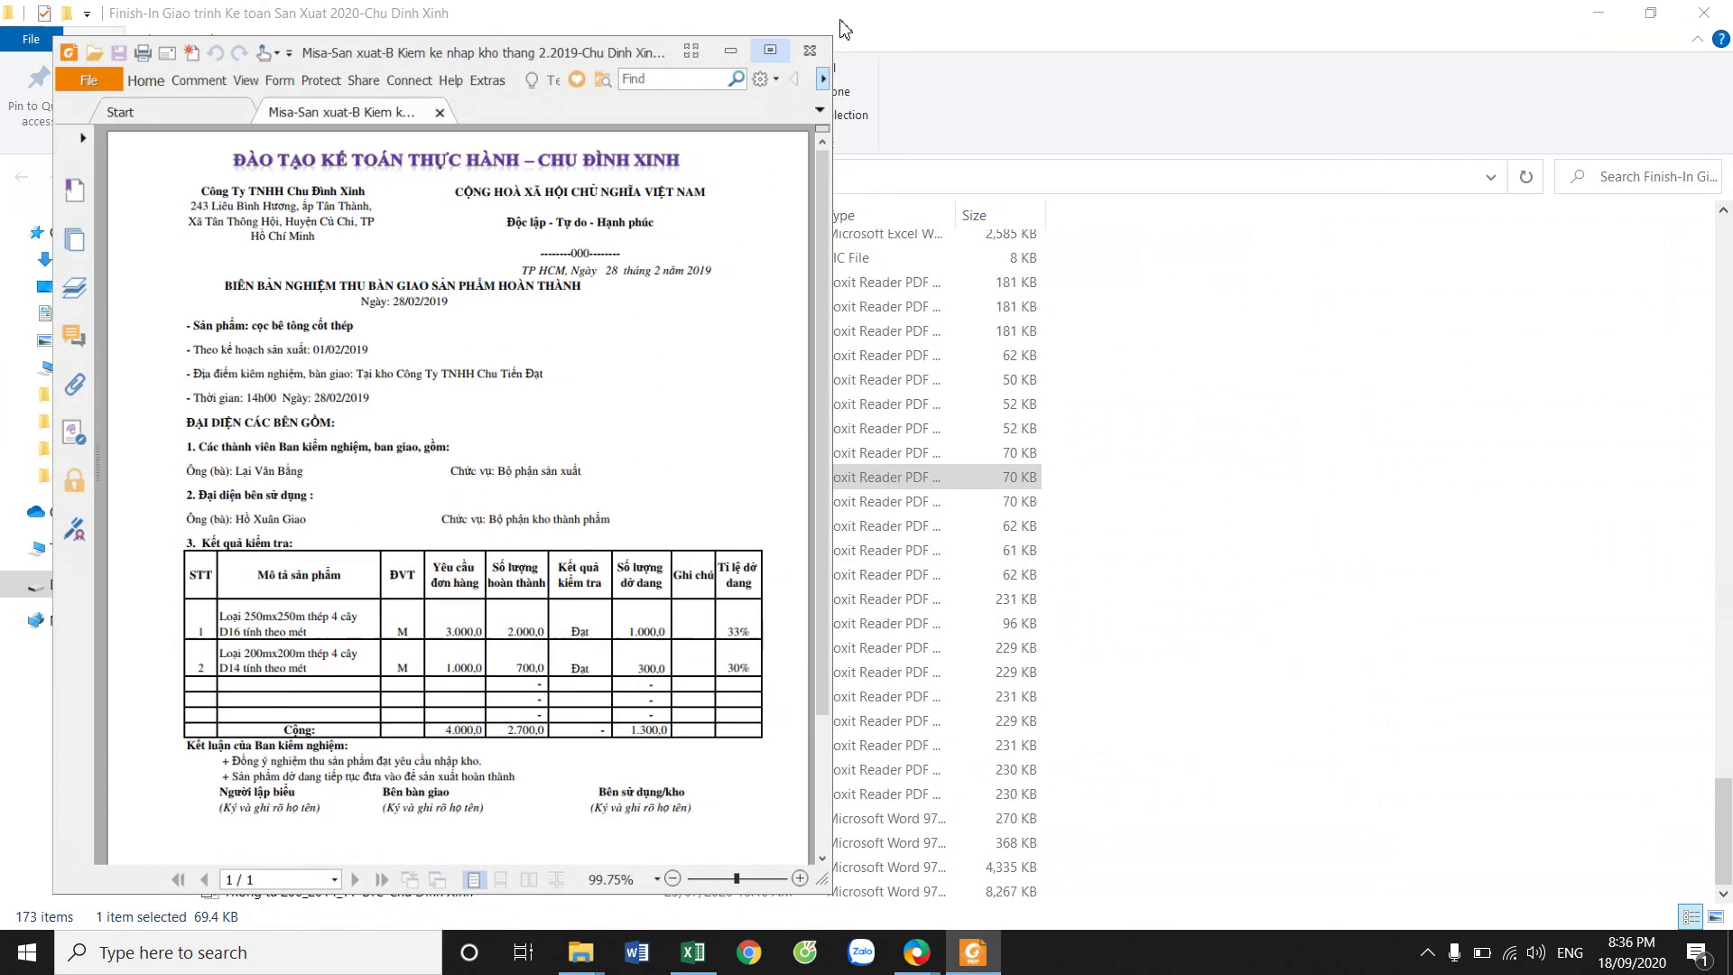
{"action": "left_click", "coordinate": [1669, 13]}
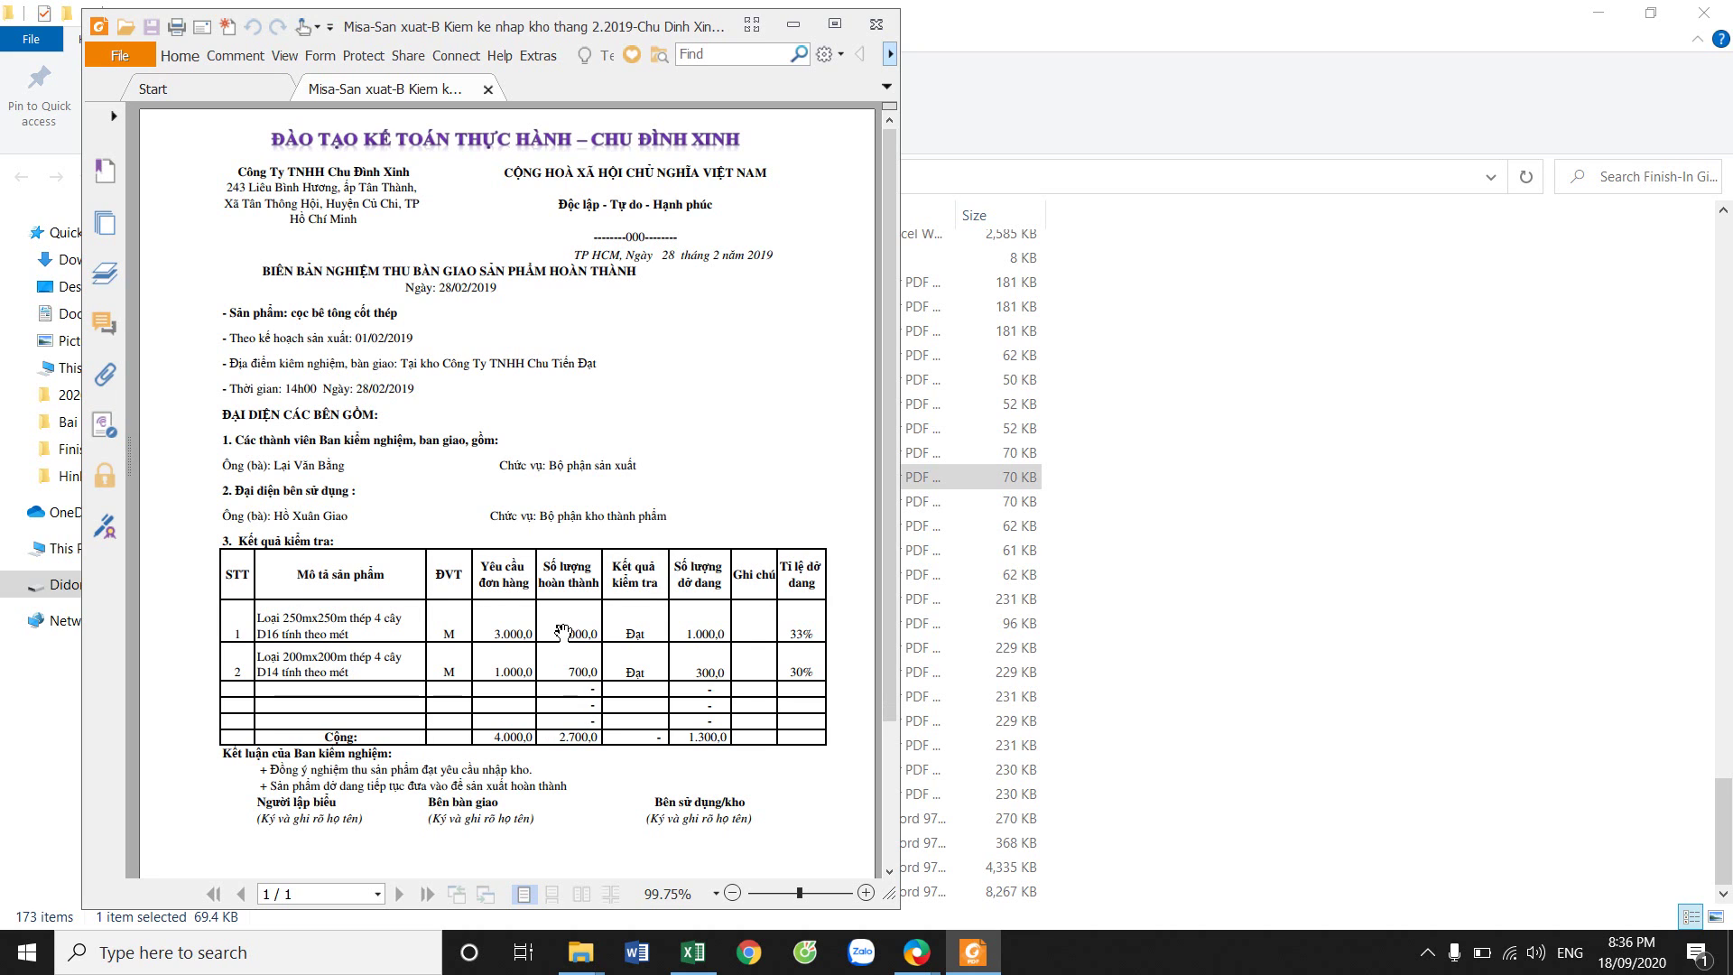
{"action": "left_click", "coordinate": [712, 958]}
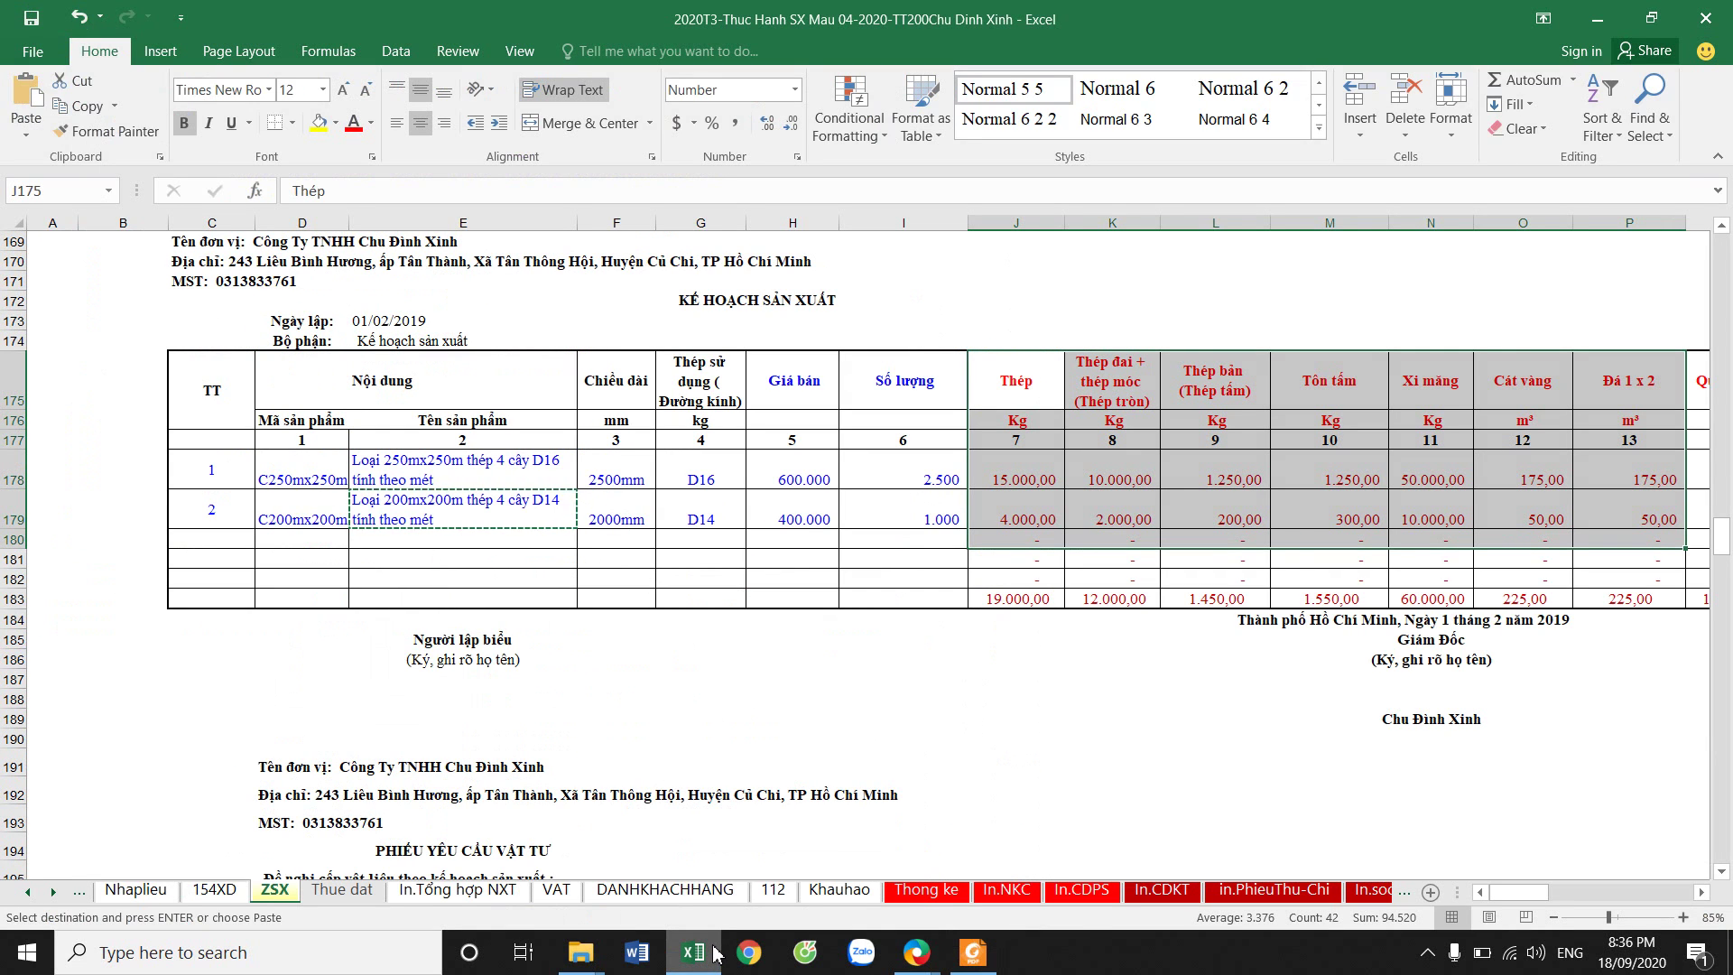
{"action": "left_click", "coordinate": [972, 952]}
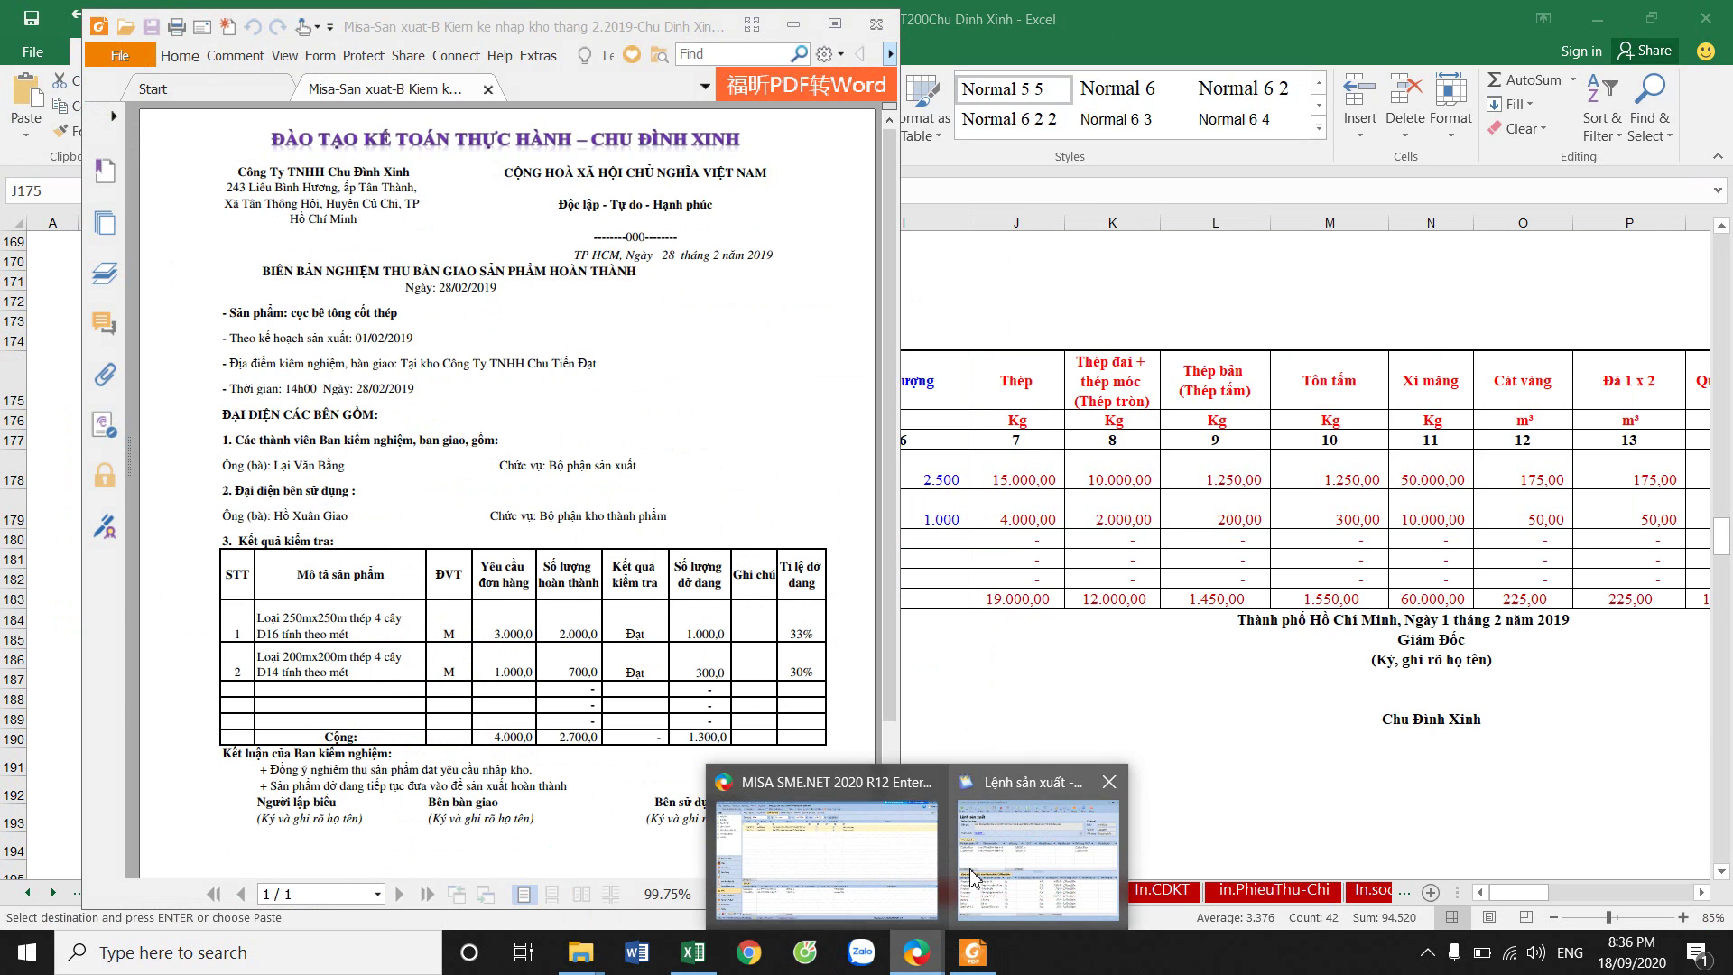
Switch back to MISA, generate the receipt for both selected products, set its accounting and voucher dates to 28/02/2019 and choose deliverer code kt.
{"action": "left_click", "coordinate": [1029, 848]}
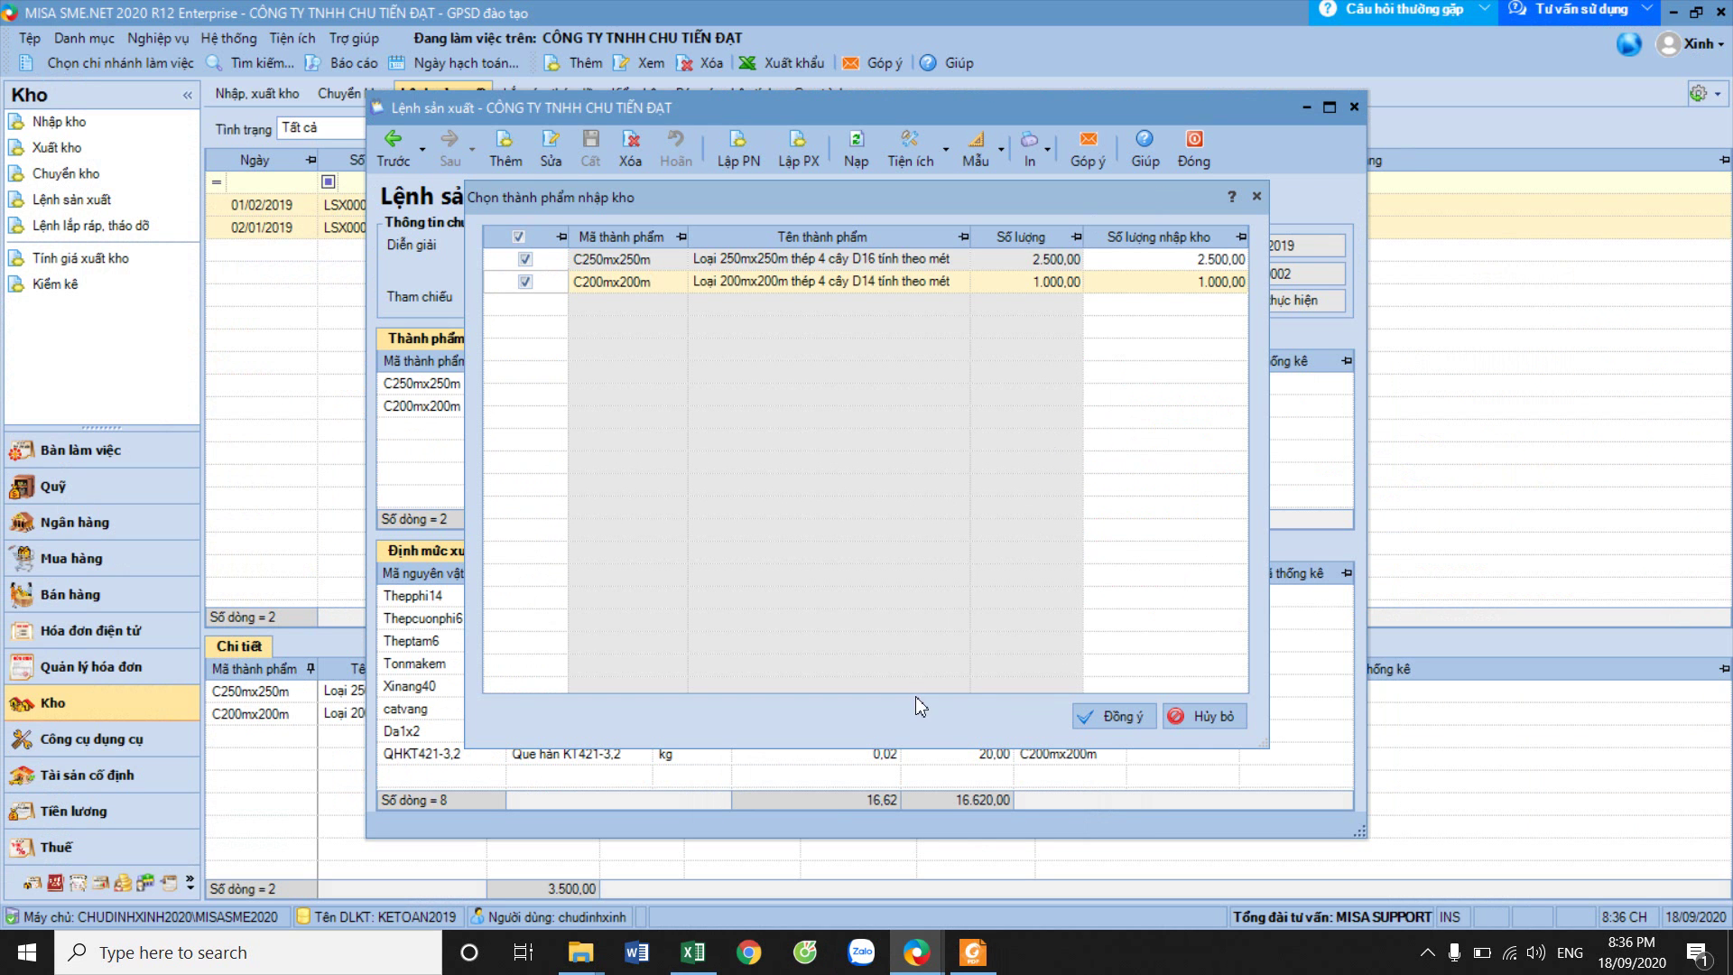
{"action": "left_click", "coordinate": [1108, 717]}
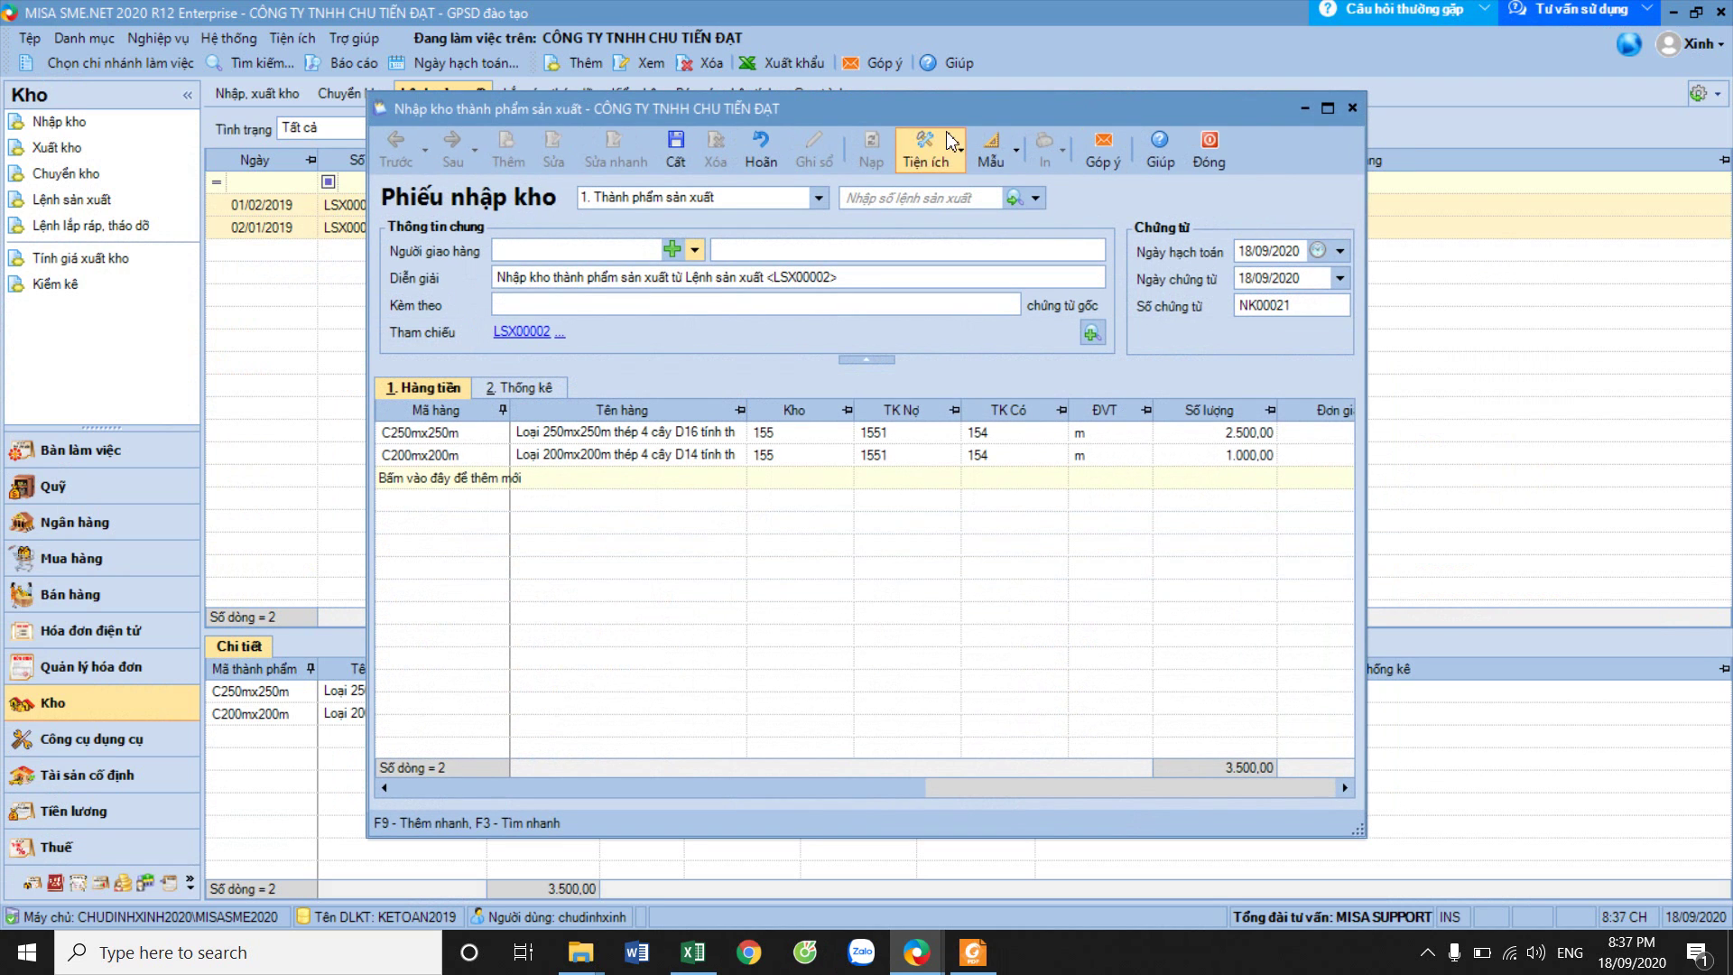
{"action": "left_click", "coordinate": [1285, 250]}
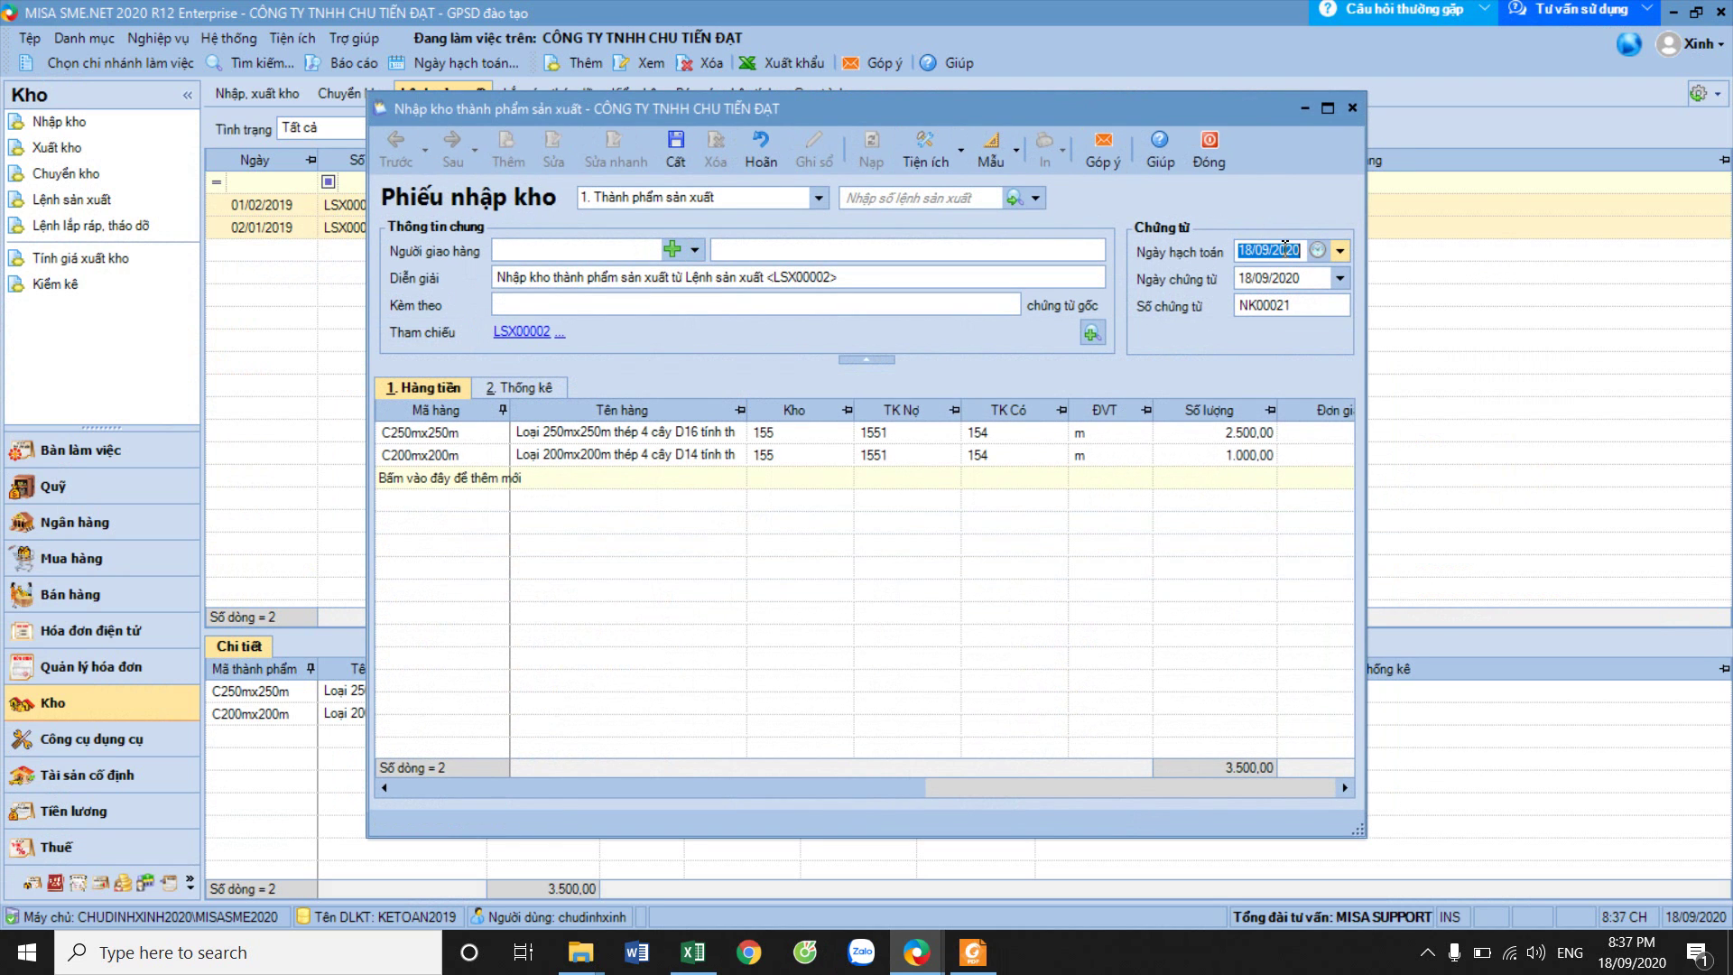
{"action": "type", "text": "28/02/2019"}
{"action": "key", "text": "Tab"}
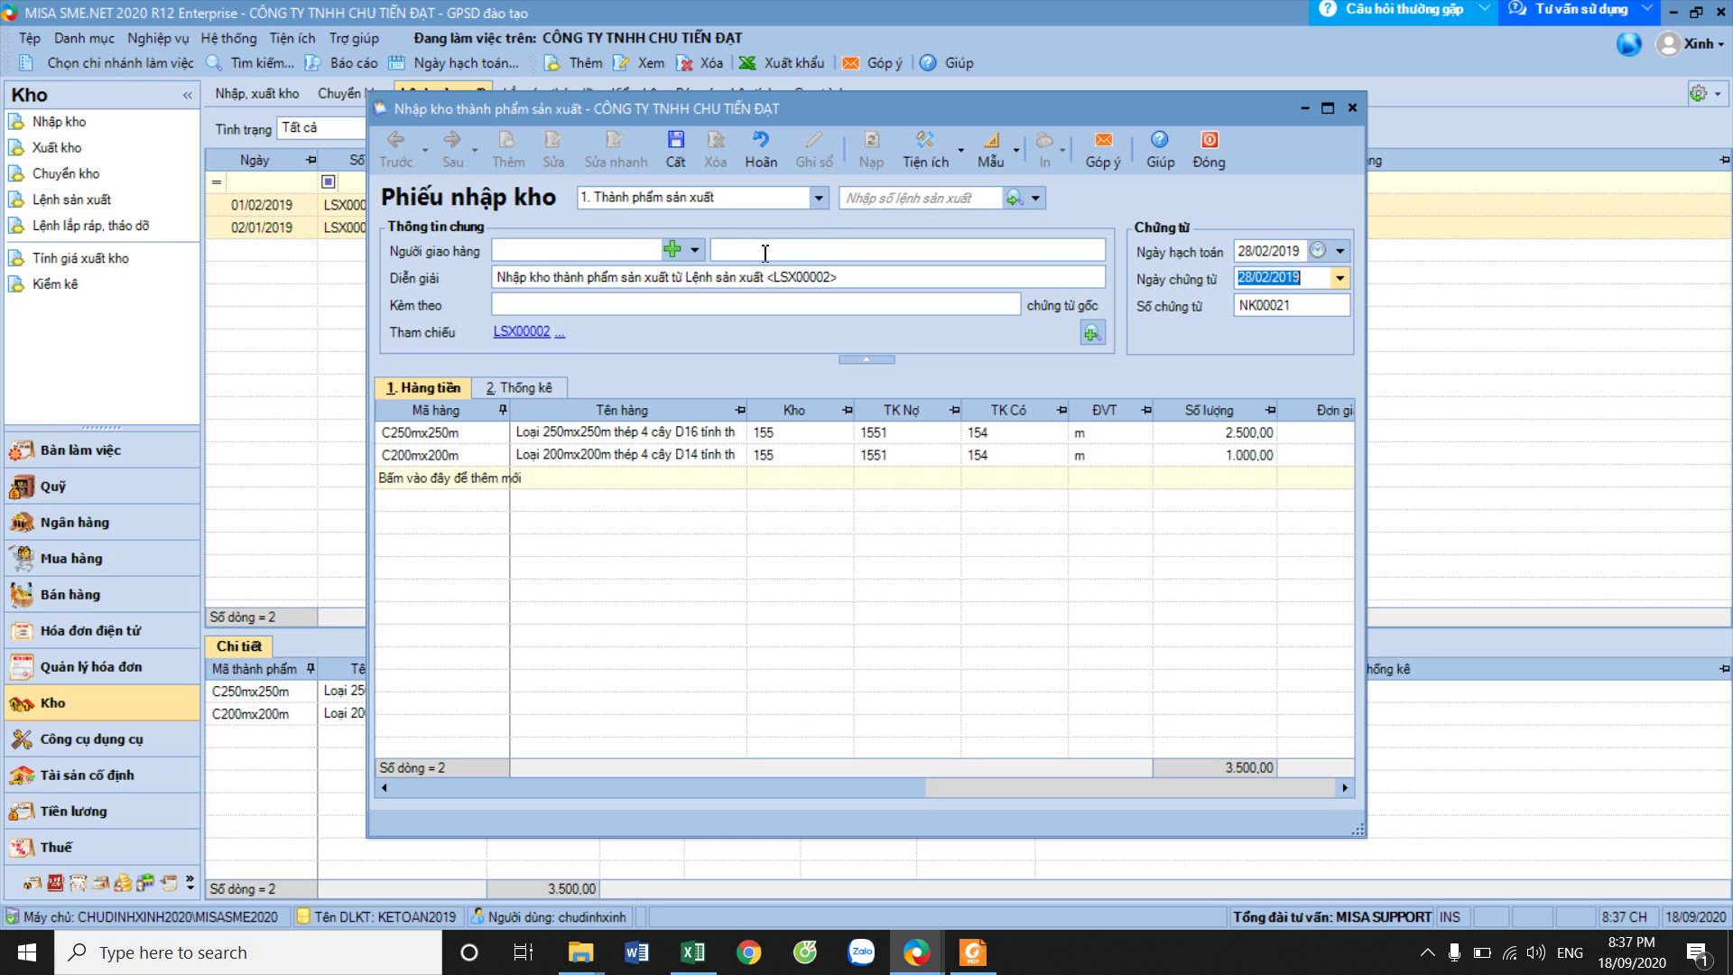
{"action": "left_click", "coordinate": [696, 254]}
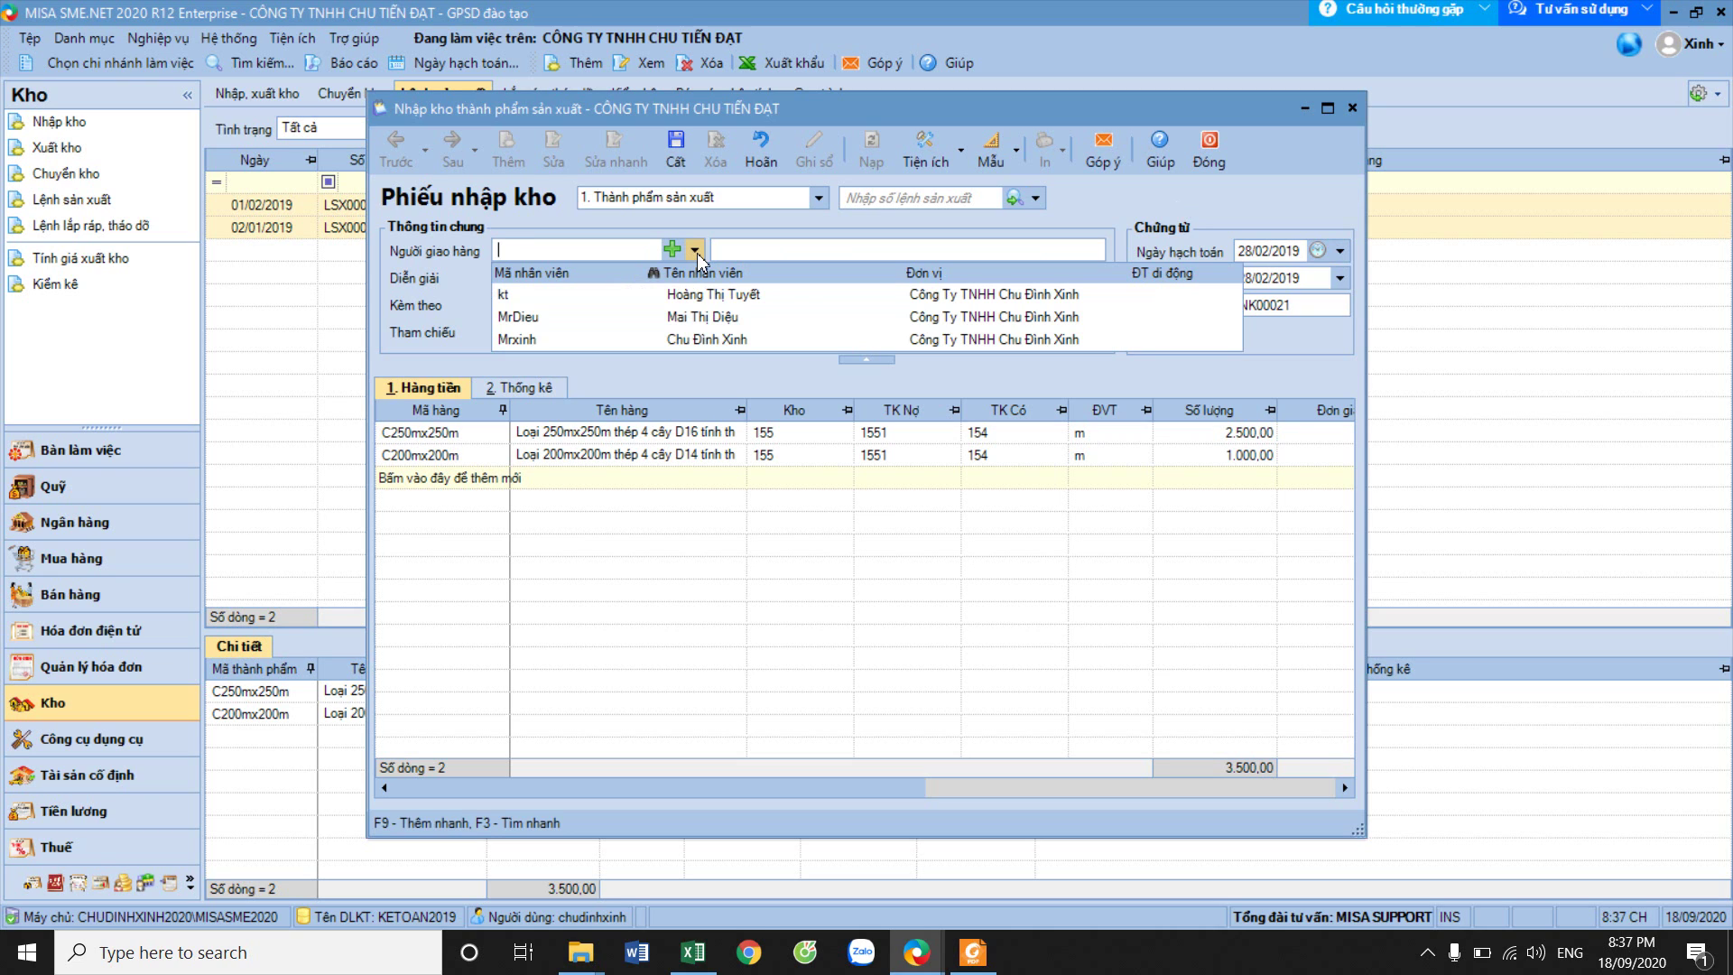
{"action": "left_click", "coordinate": [723, 298]}
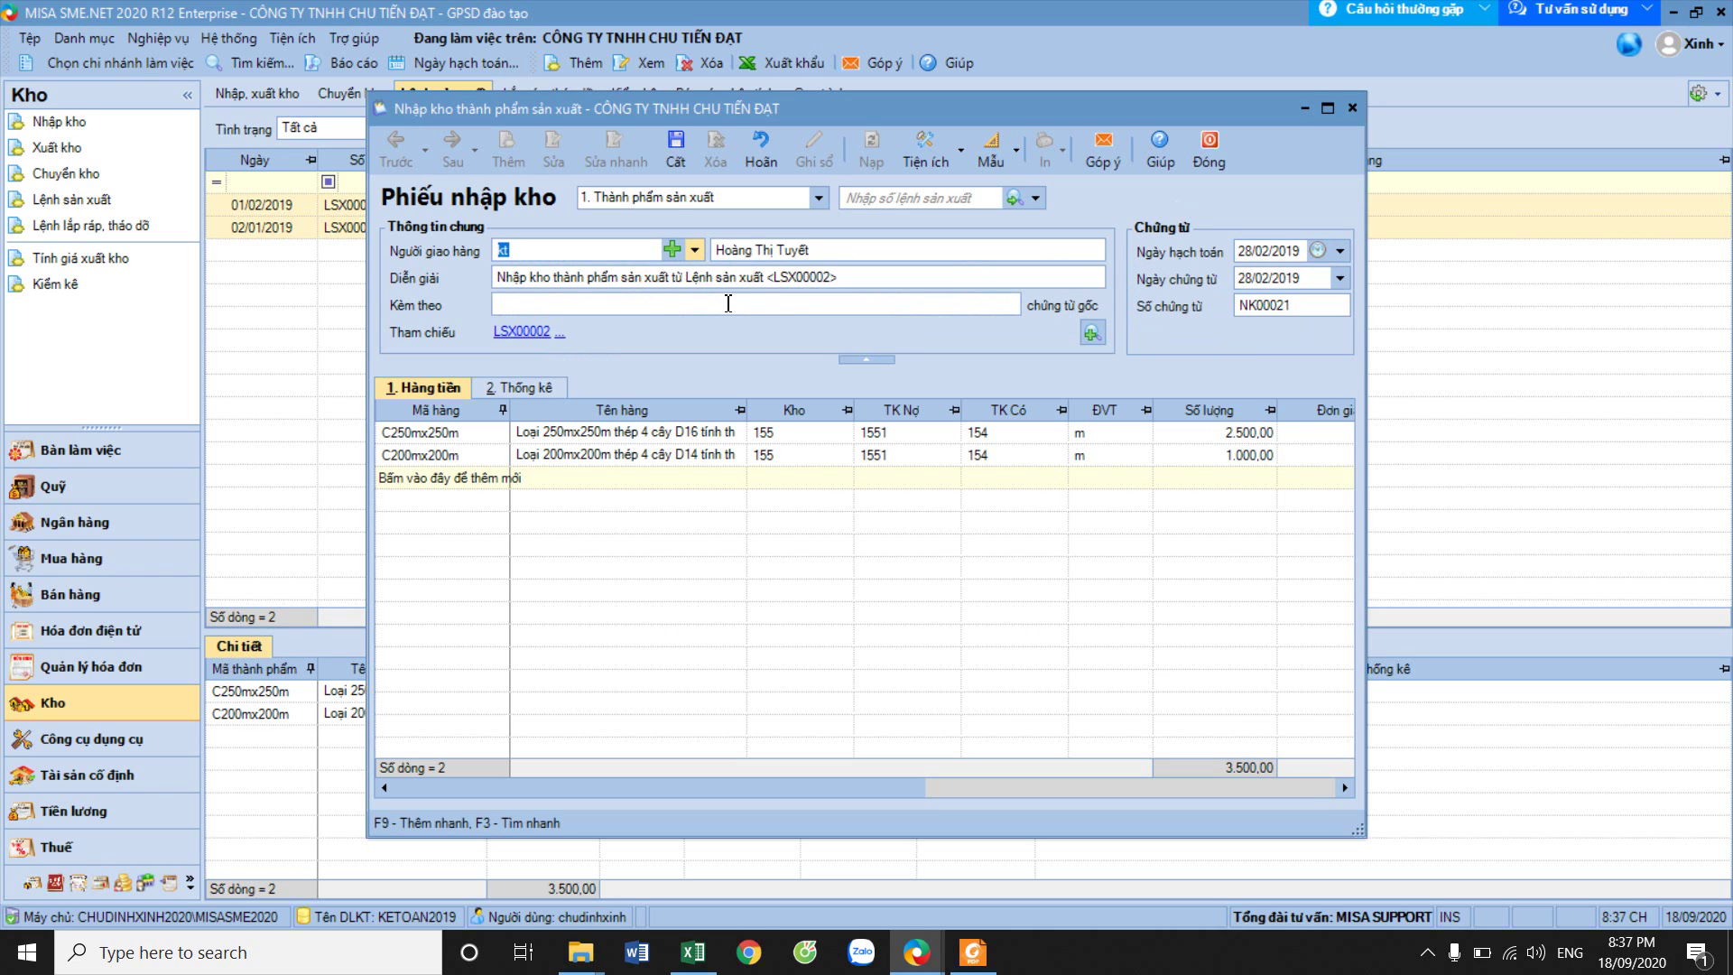
Place the receipt slip and the acceptance record PDF side by side and select the C250mx250m quantity in the receipt.
{"action": "left_click_drag", "start_coordinate": [695, 124], "coordinate": [1015, 107]}
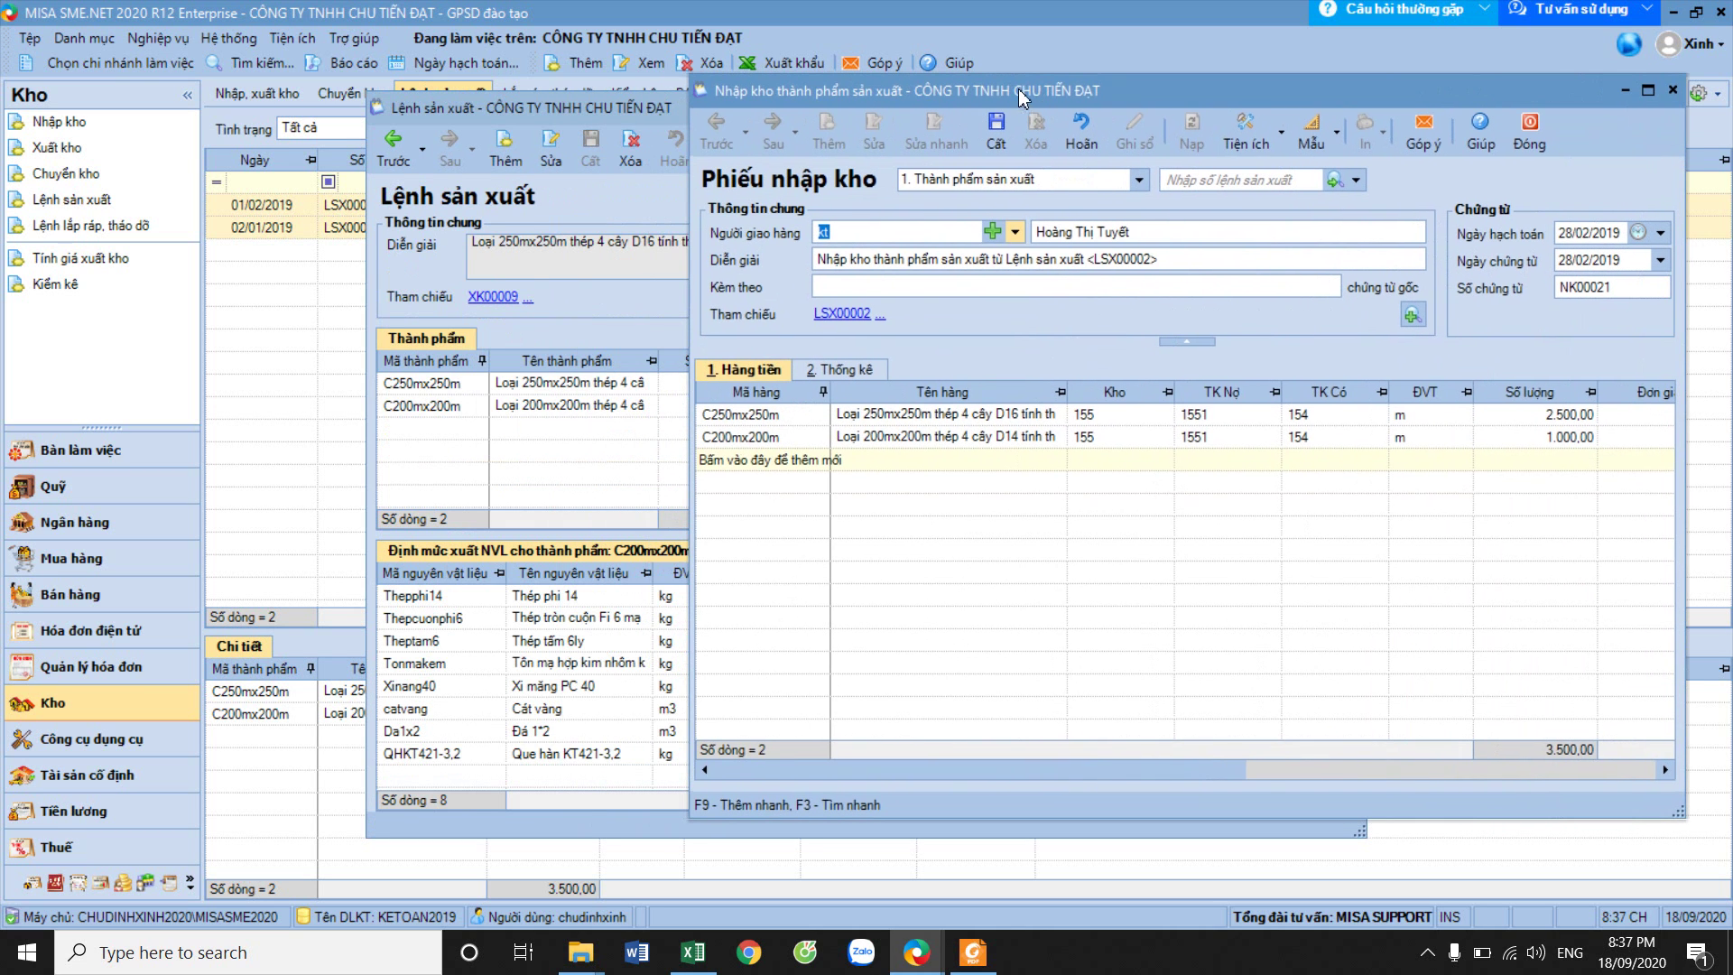
{"action": "left_click", "coordinate": [972, 952]}
{"action": "left_click_drag", "start_coordinate": [577, 27], "coordinate": [499, 19]}
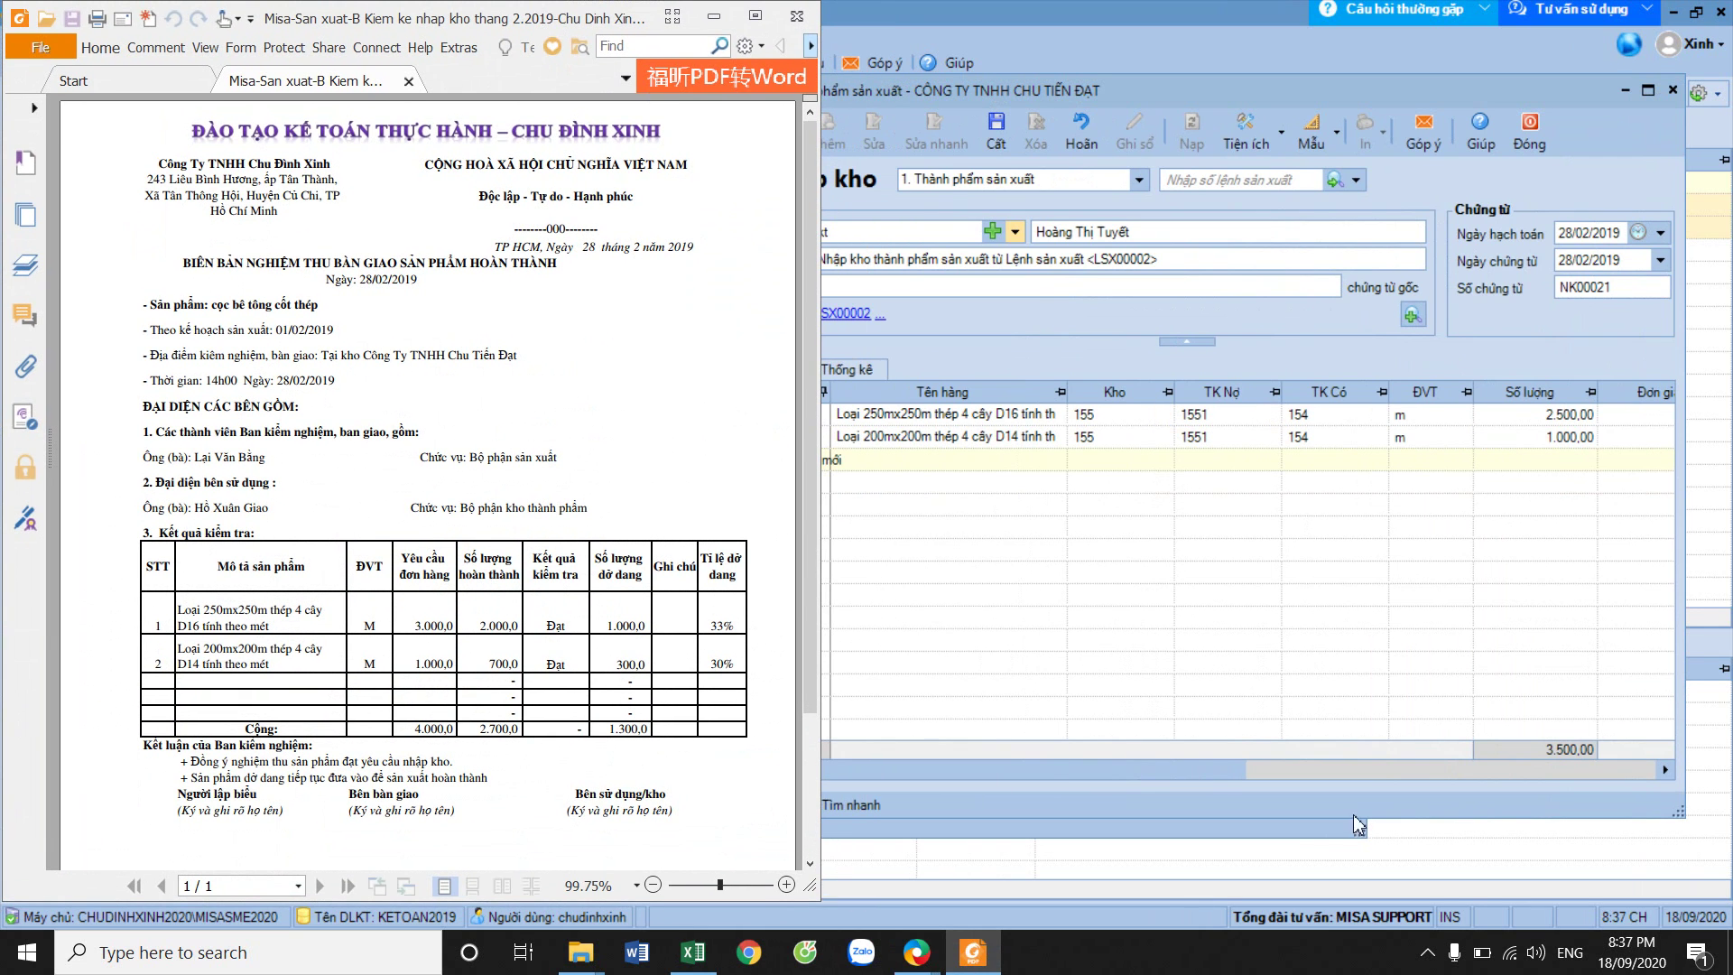
{"action": "left_click_drag", "start_coordinate": [1193, 767], "coordinate": [1333, 767]}
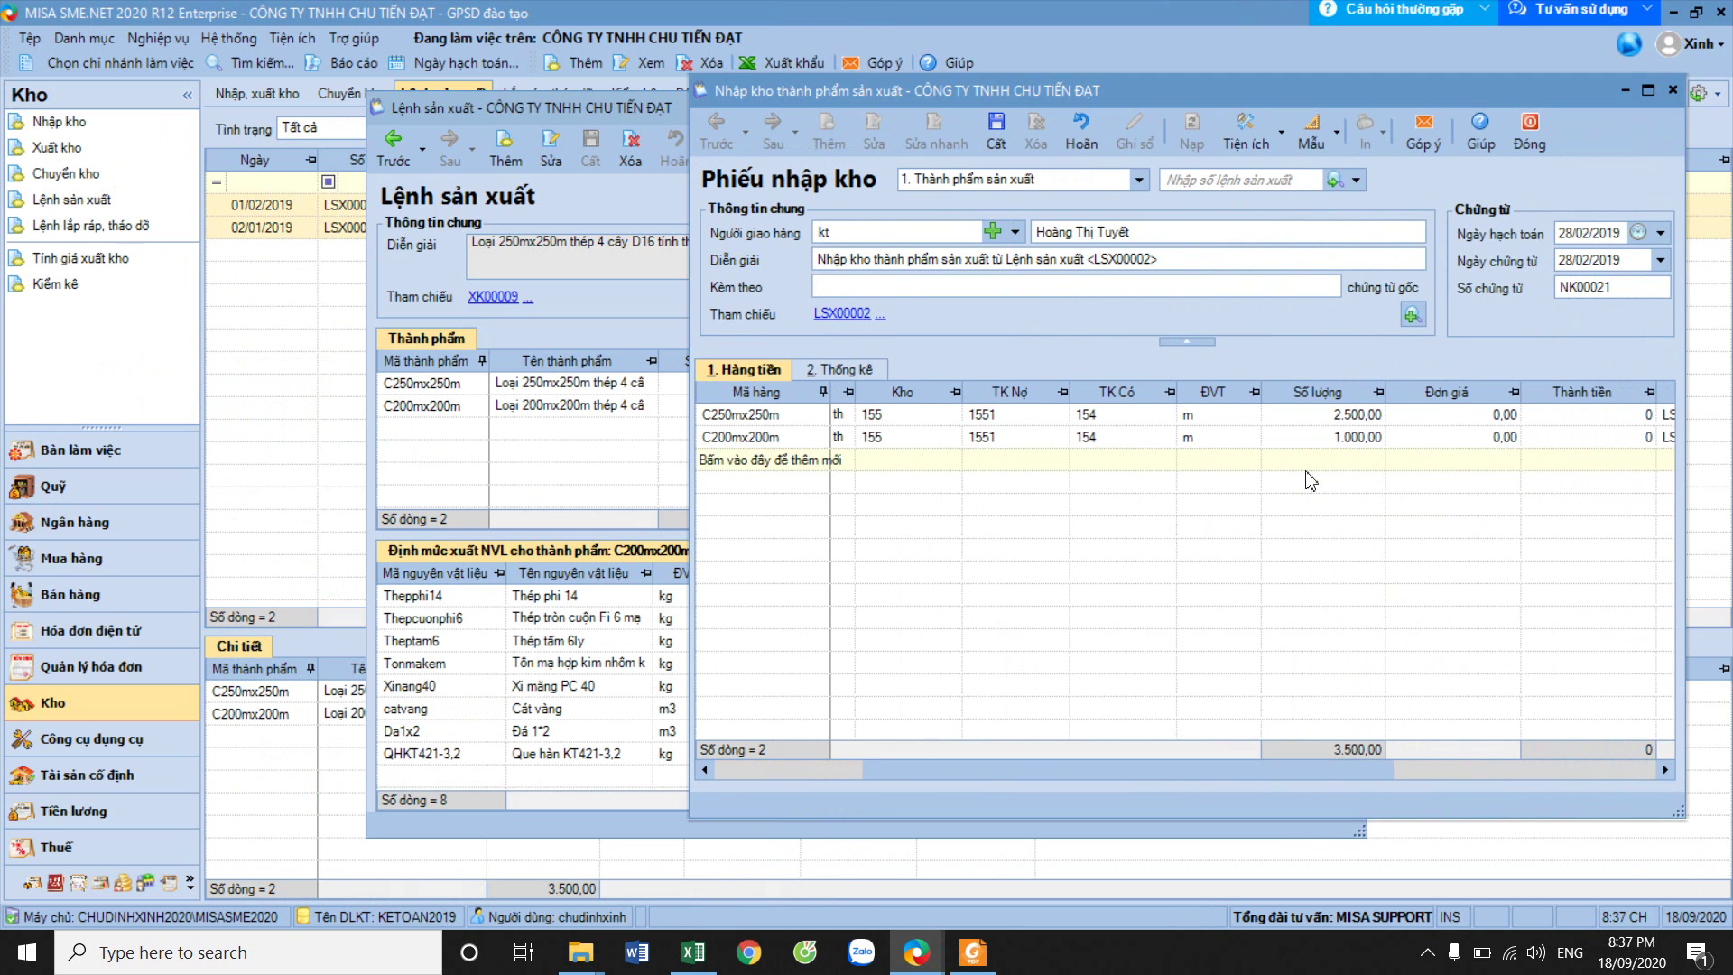
{"action": "left_click", "coordinate": [1351, 417]}
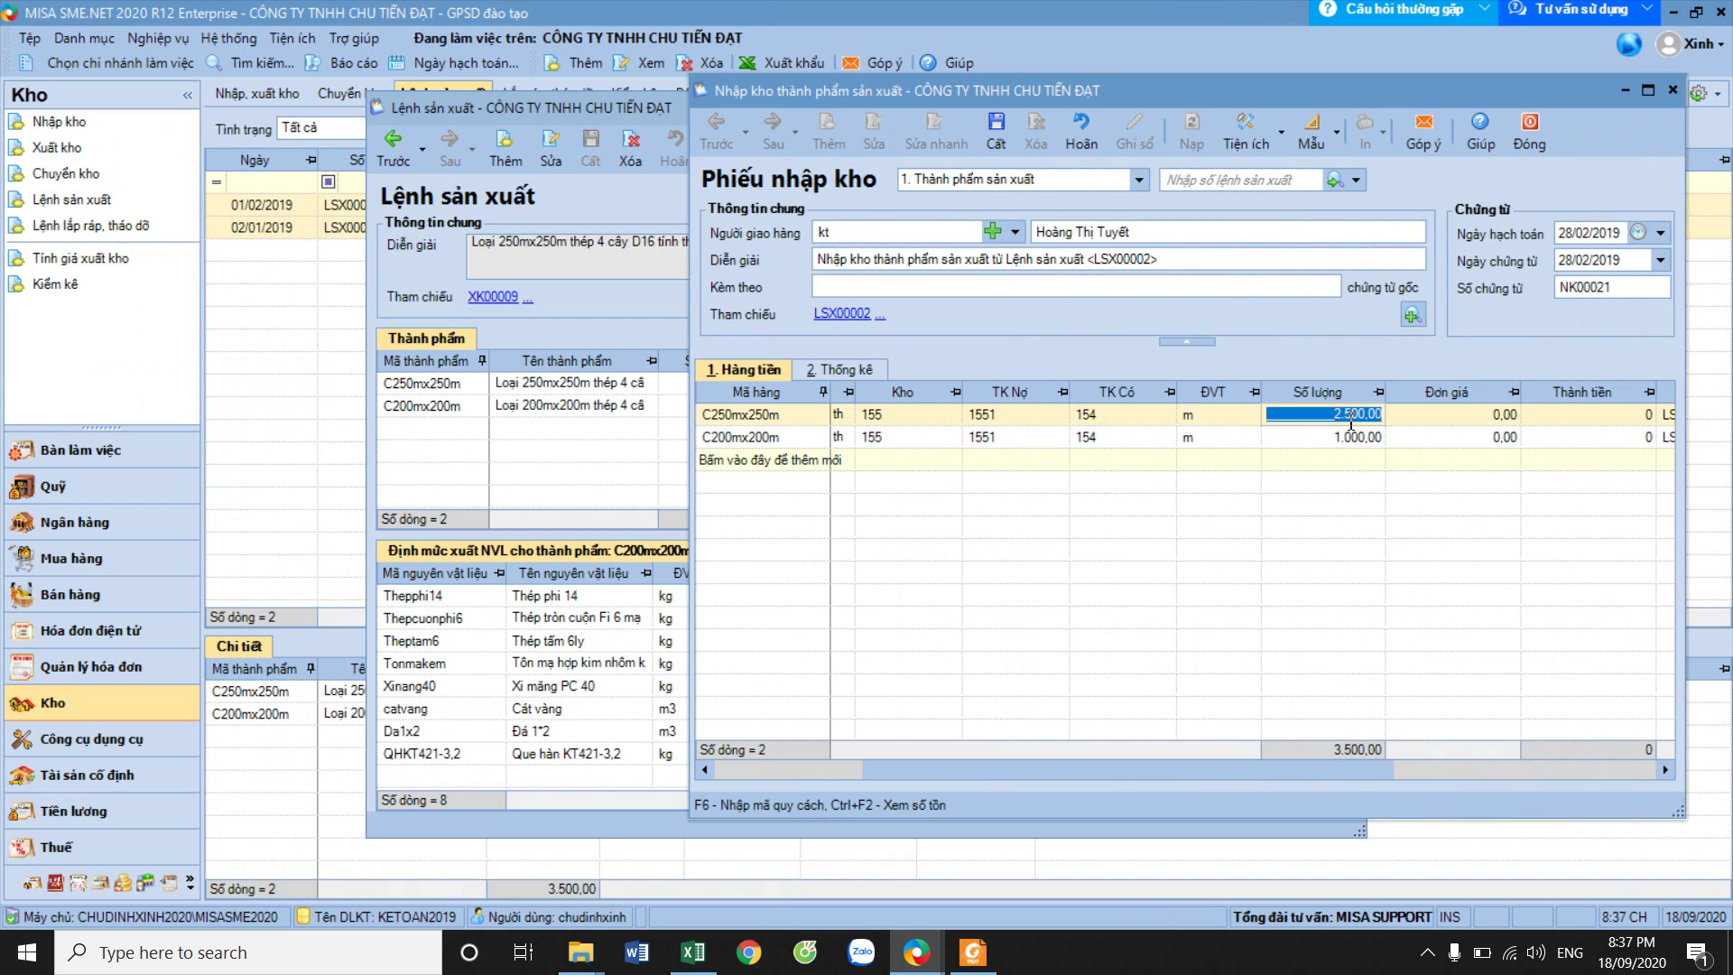
Check the C250mx250m quantity in the production order against the acceptance record, then close the production order window.
{"action": "left_click", "coordinate": [551, 408]}
{"action": "key", "text": "alt+Tab"}
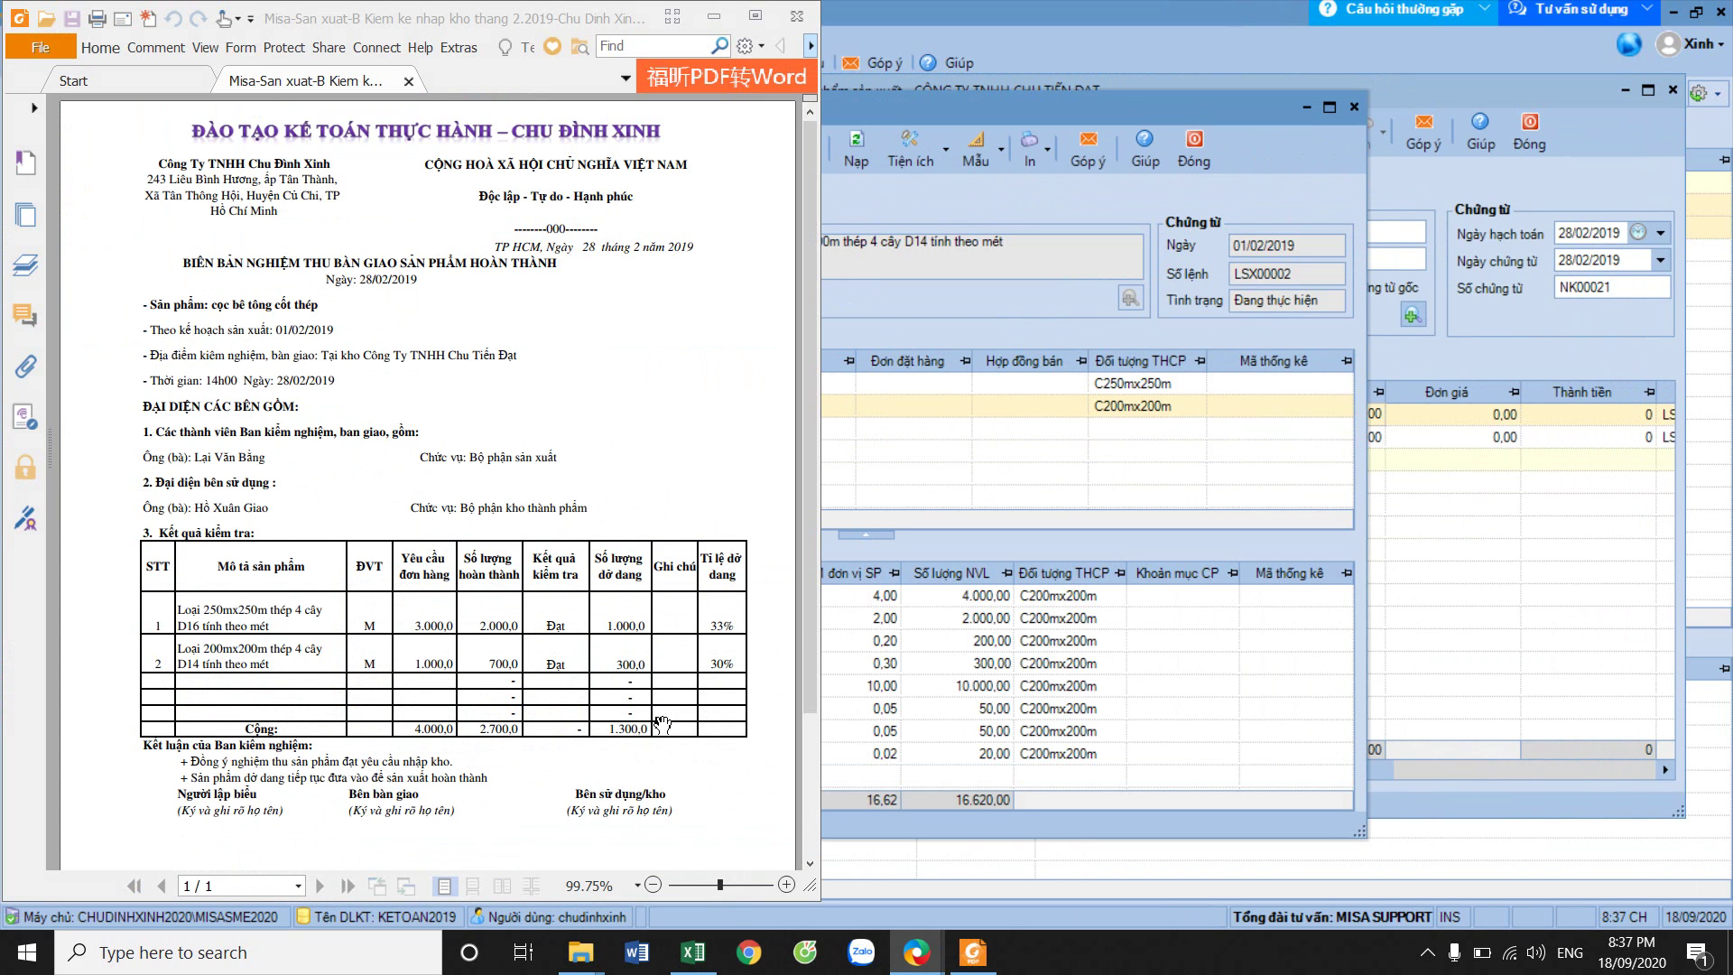
{"action": "left_click", "coordinate": [962, 385]}
{"action": "left_click", "coordinate": [959, 108]}
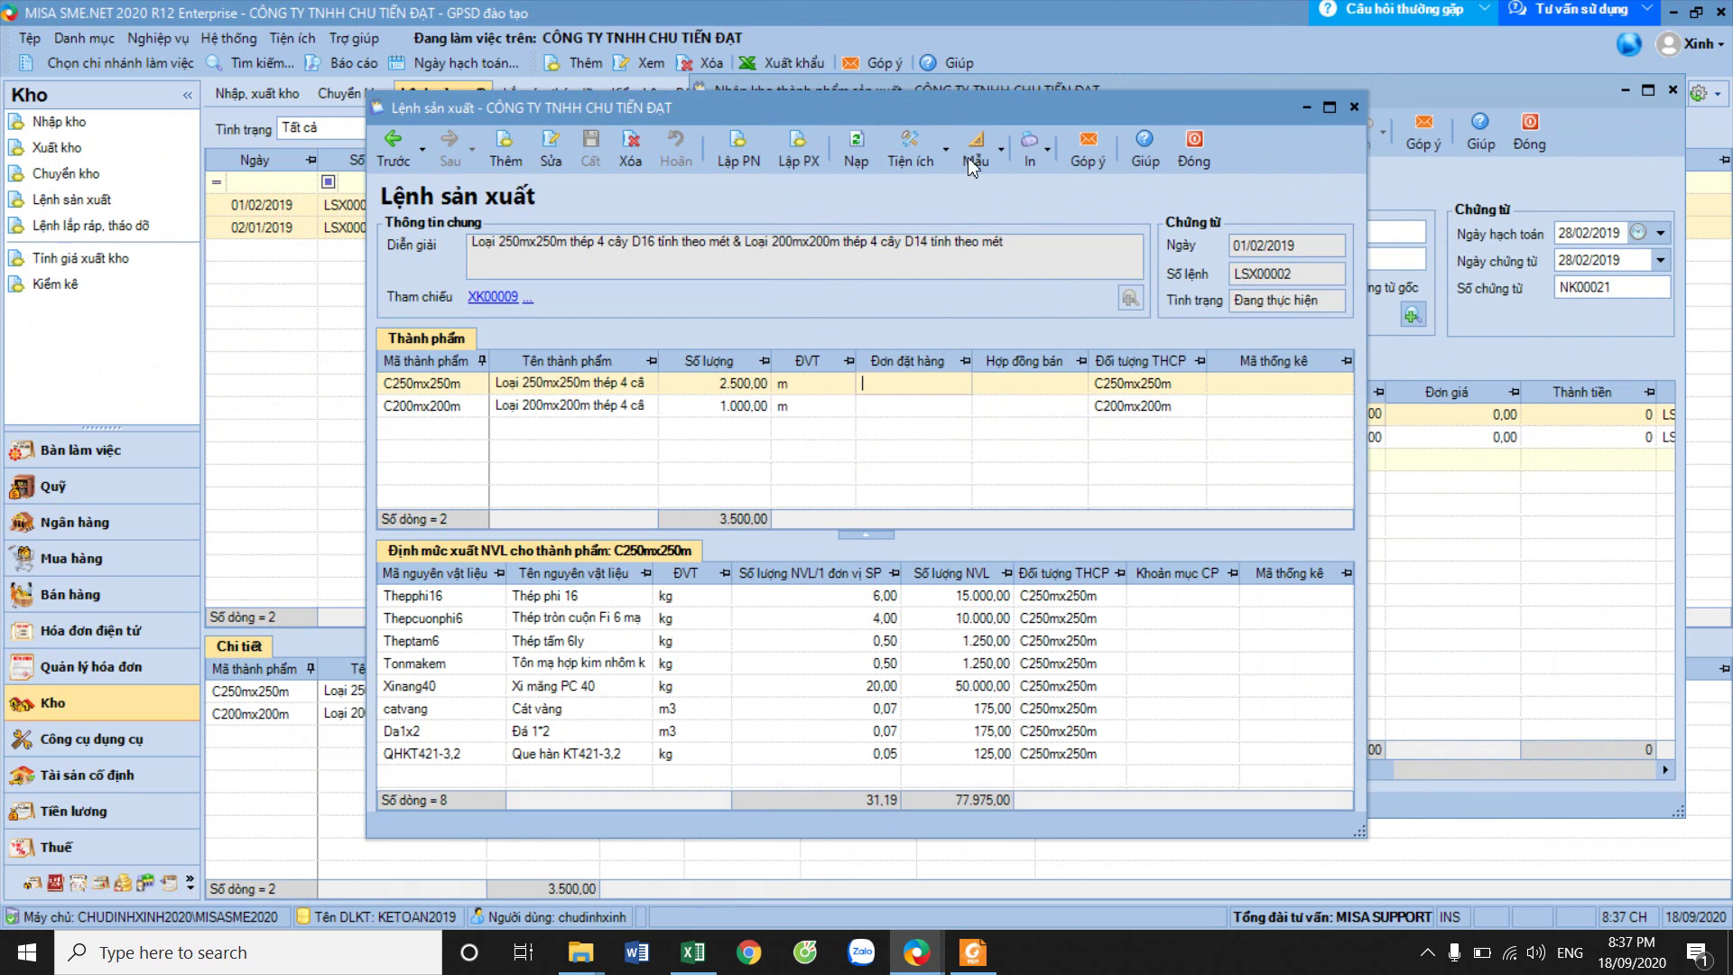
{"action": "left_click", "coordinate": [753, 388]}
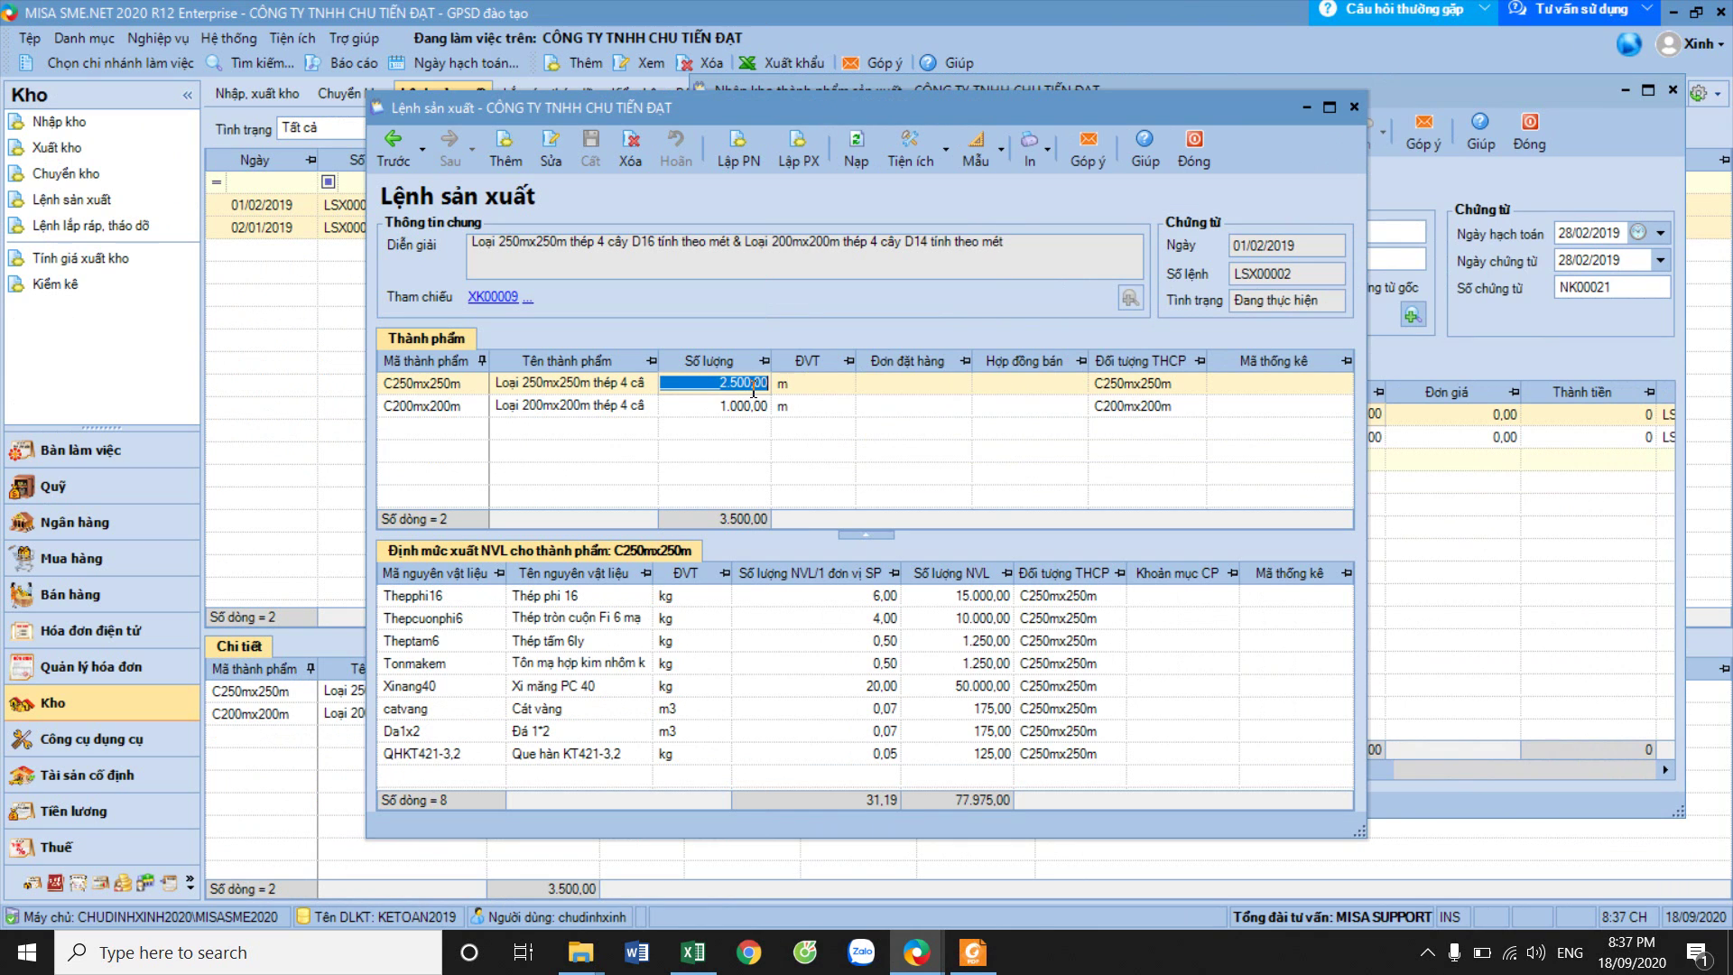
{"action": "left_click", "coordinate": [1329, 108]}
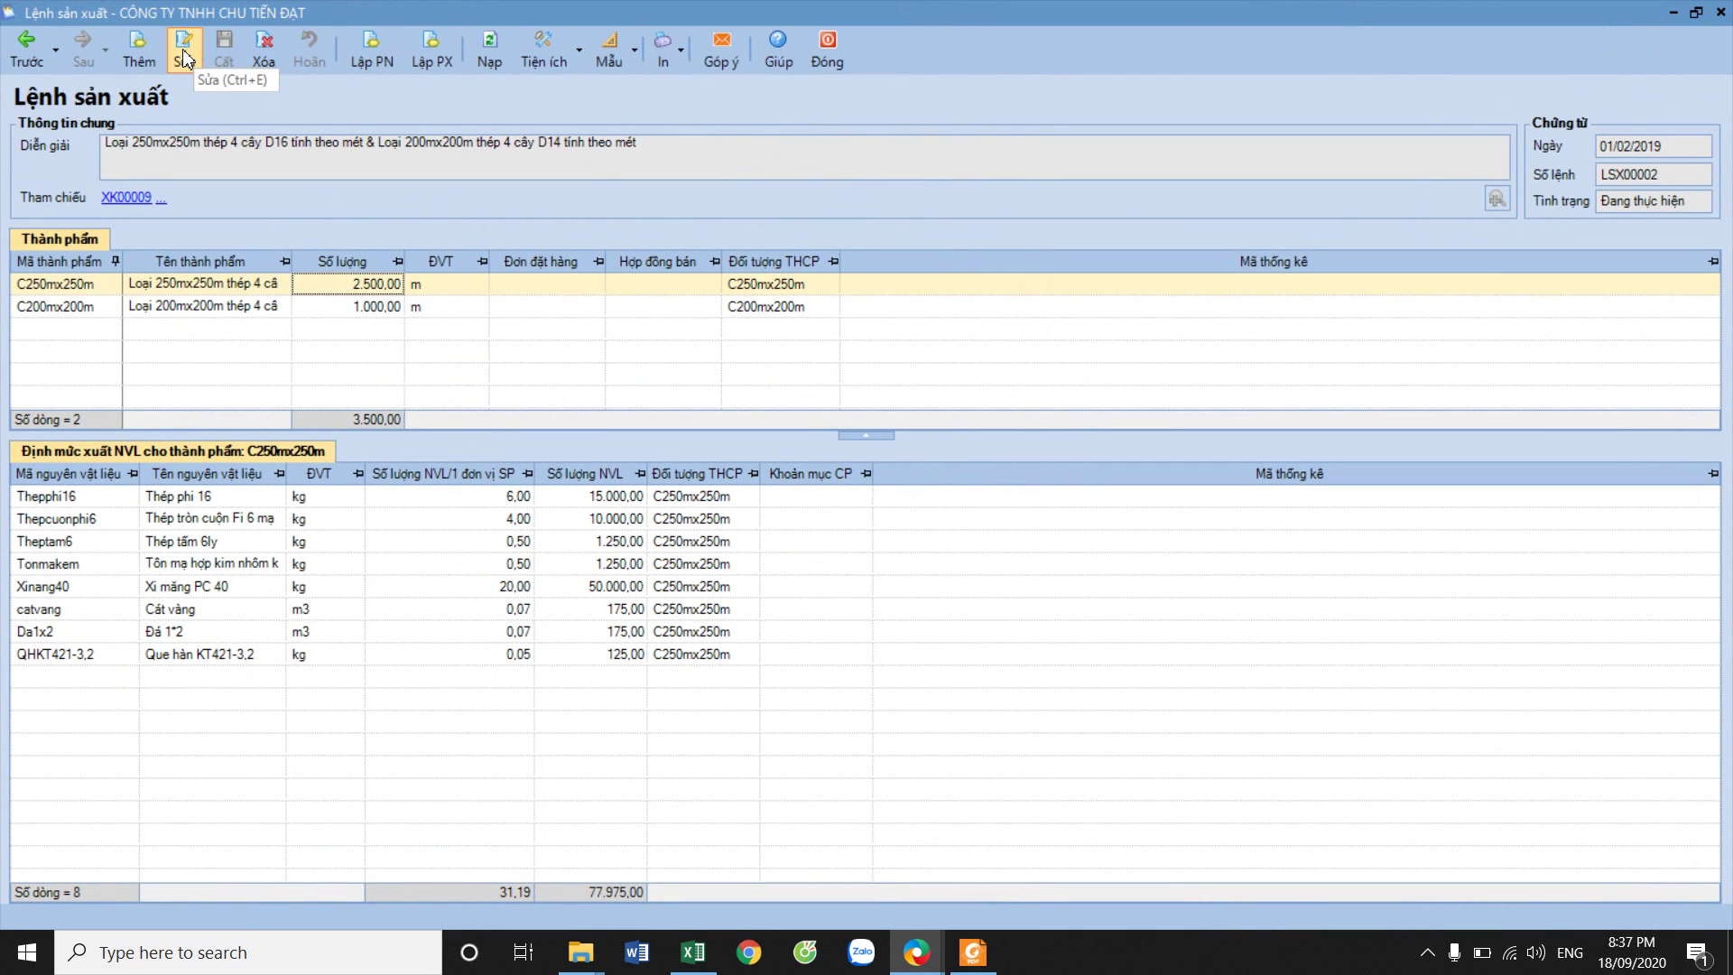
{"action": "left_click", "coordinate": [825, 49]}
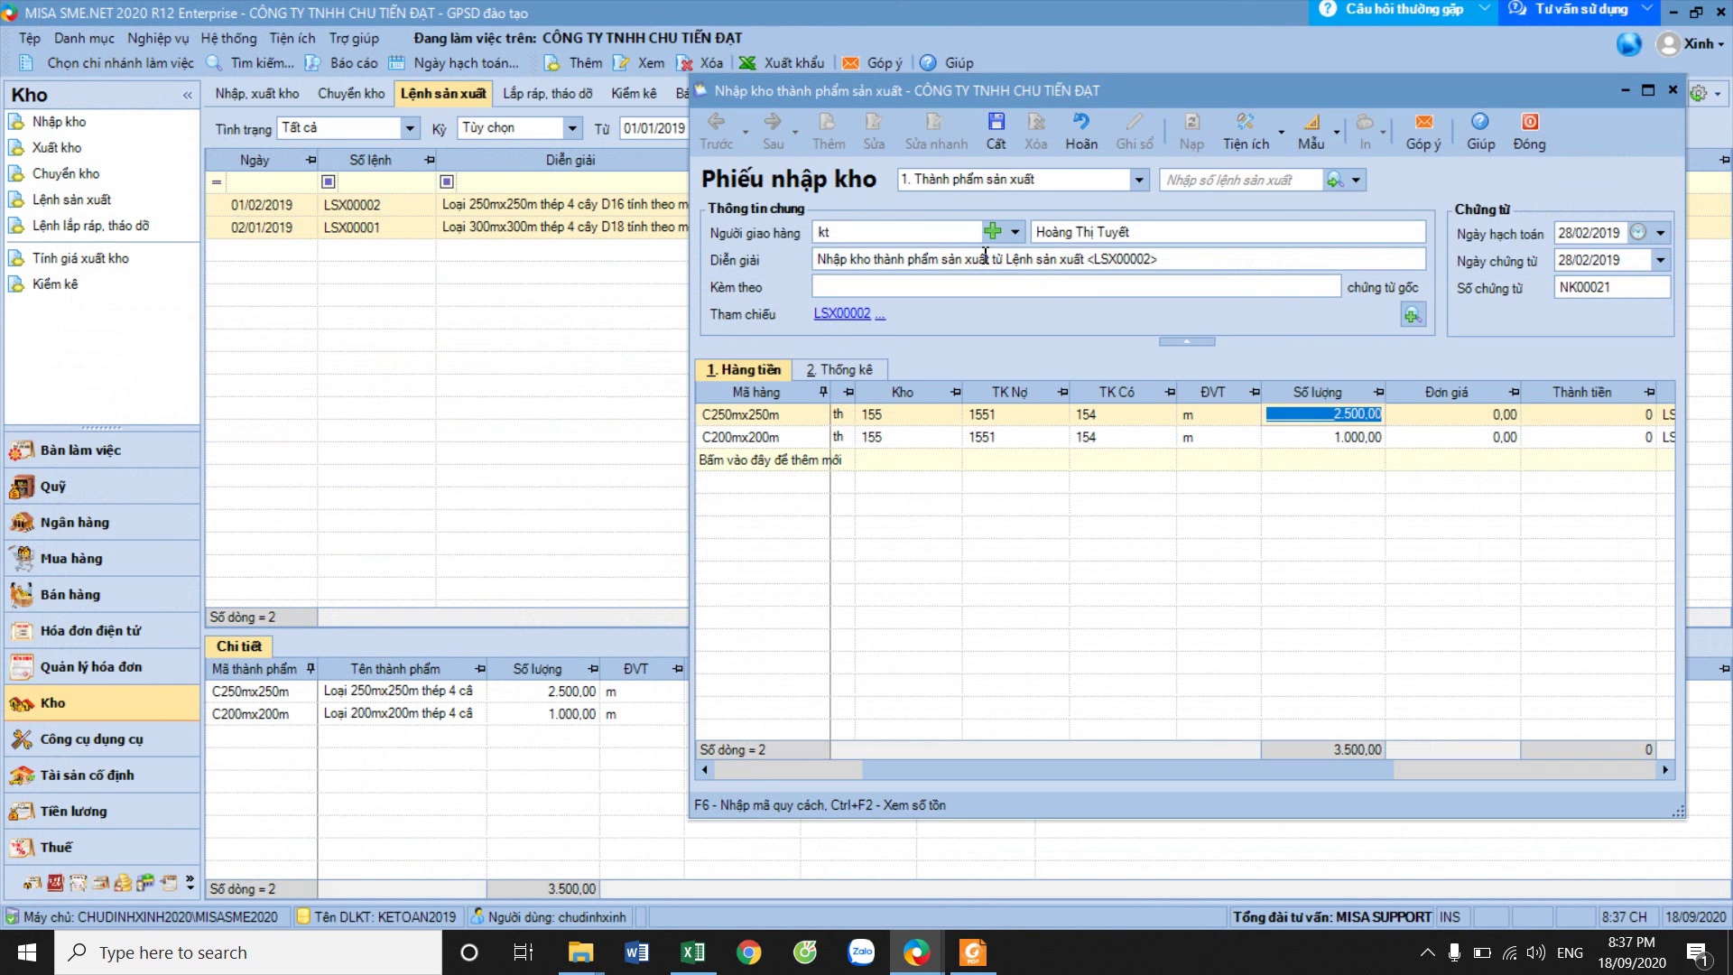
Set the received quantities to 2.000 for C250mx250m and 700 for C200mx200m, following the acceptance record.
{"action": "type", "text": "2000"}
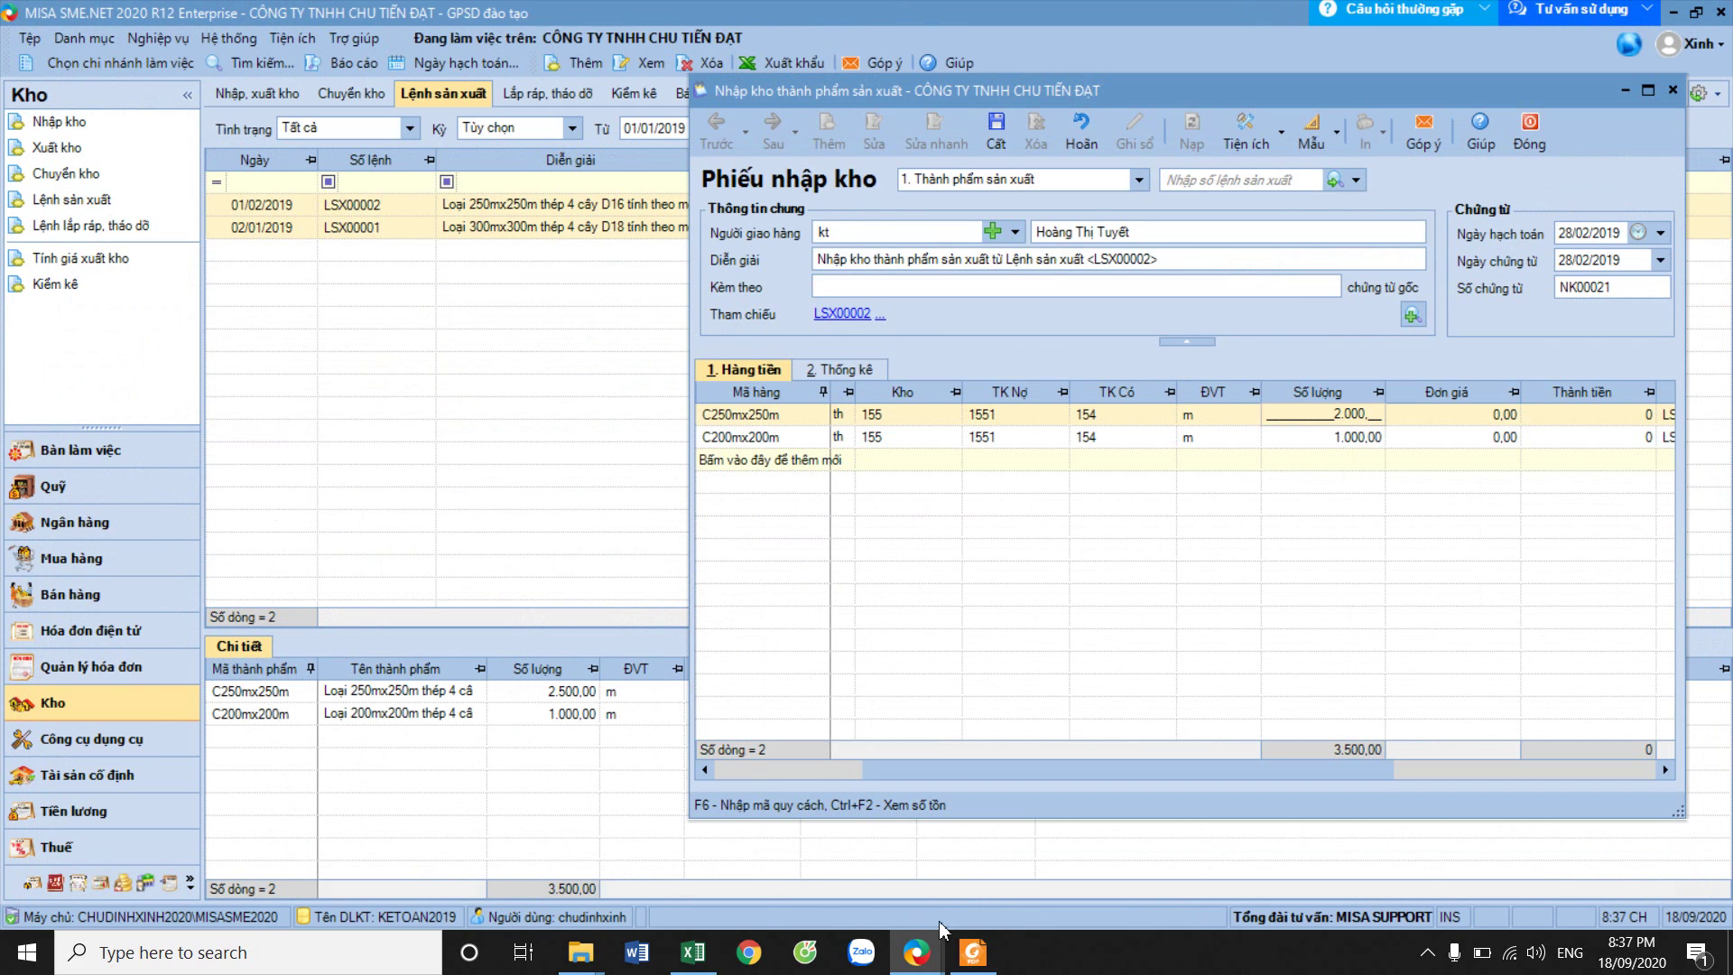
{"action": "left_click", "coordinate": [971, 952]}
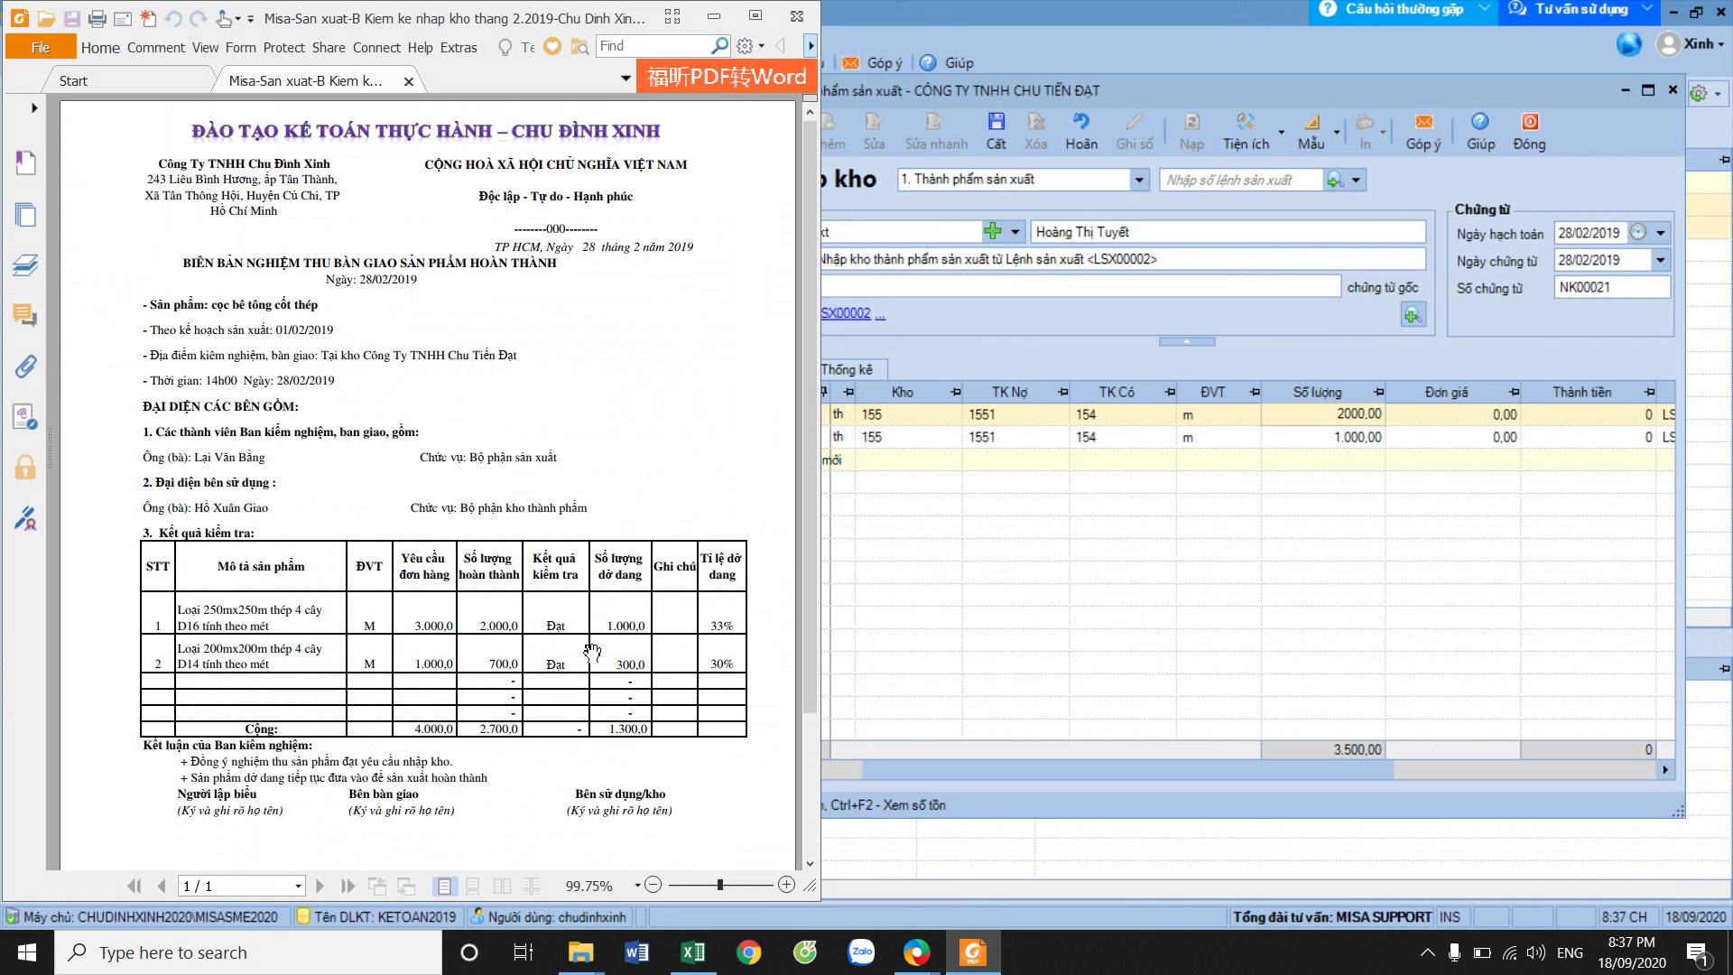
{"action": "left_click", "coordinate": [1350, 438]}
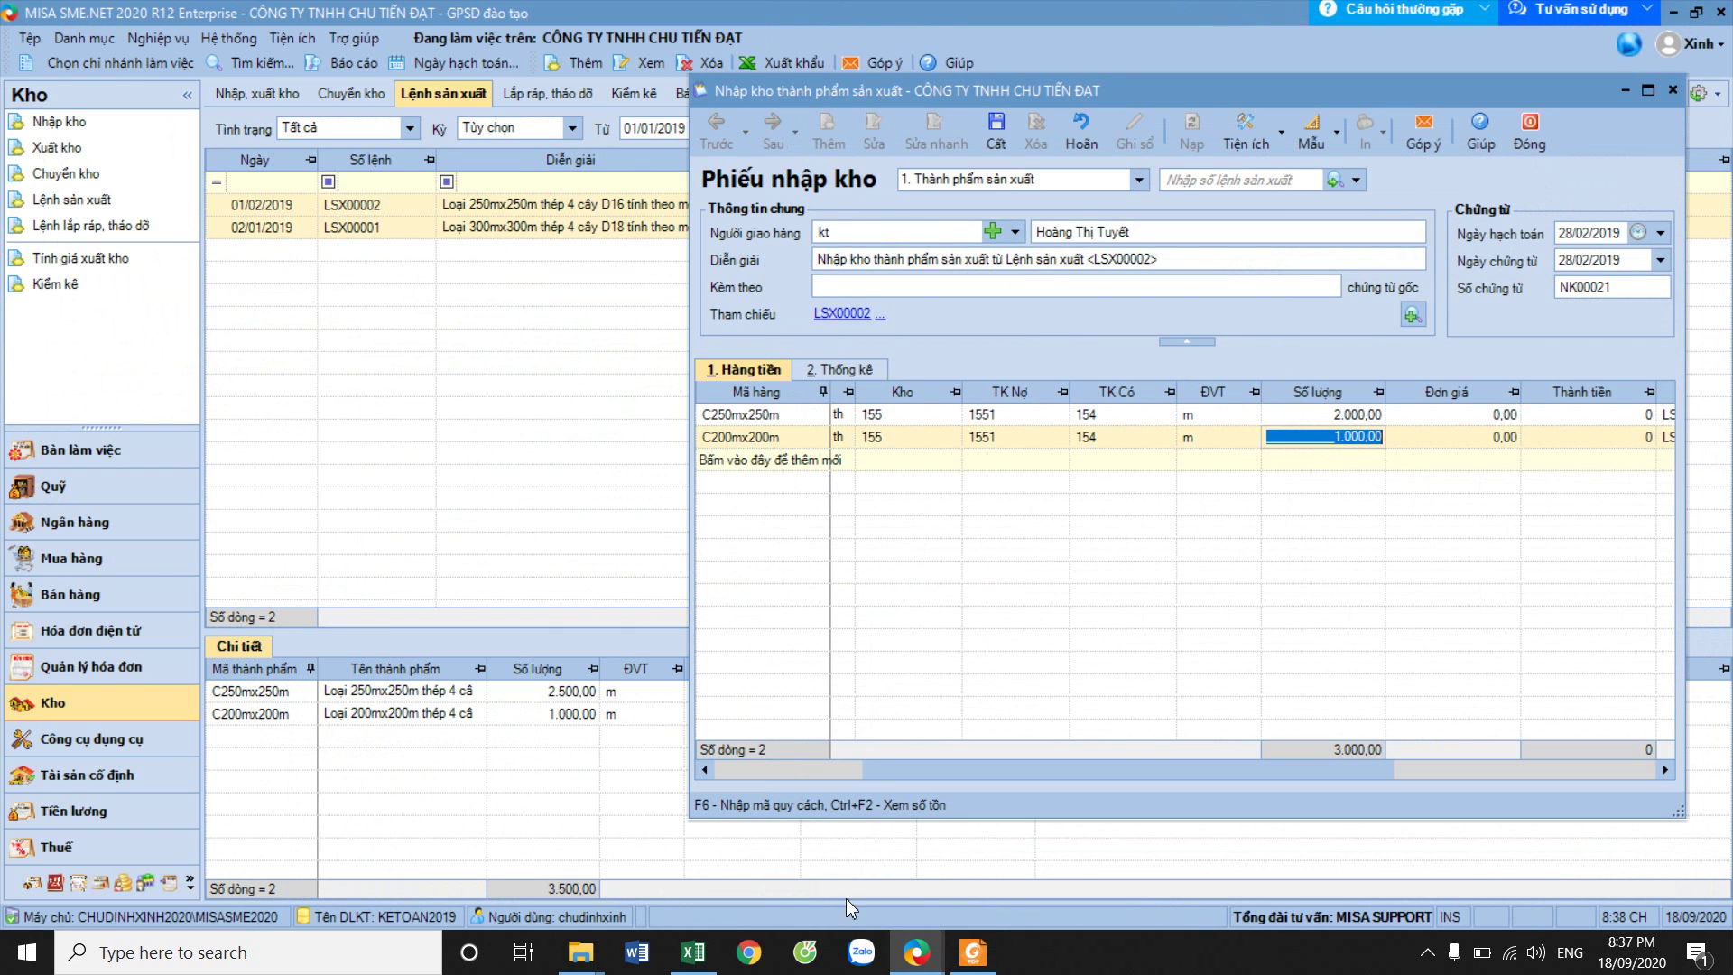
{"action": "left_click", "coordinate": [972, 952]}
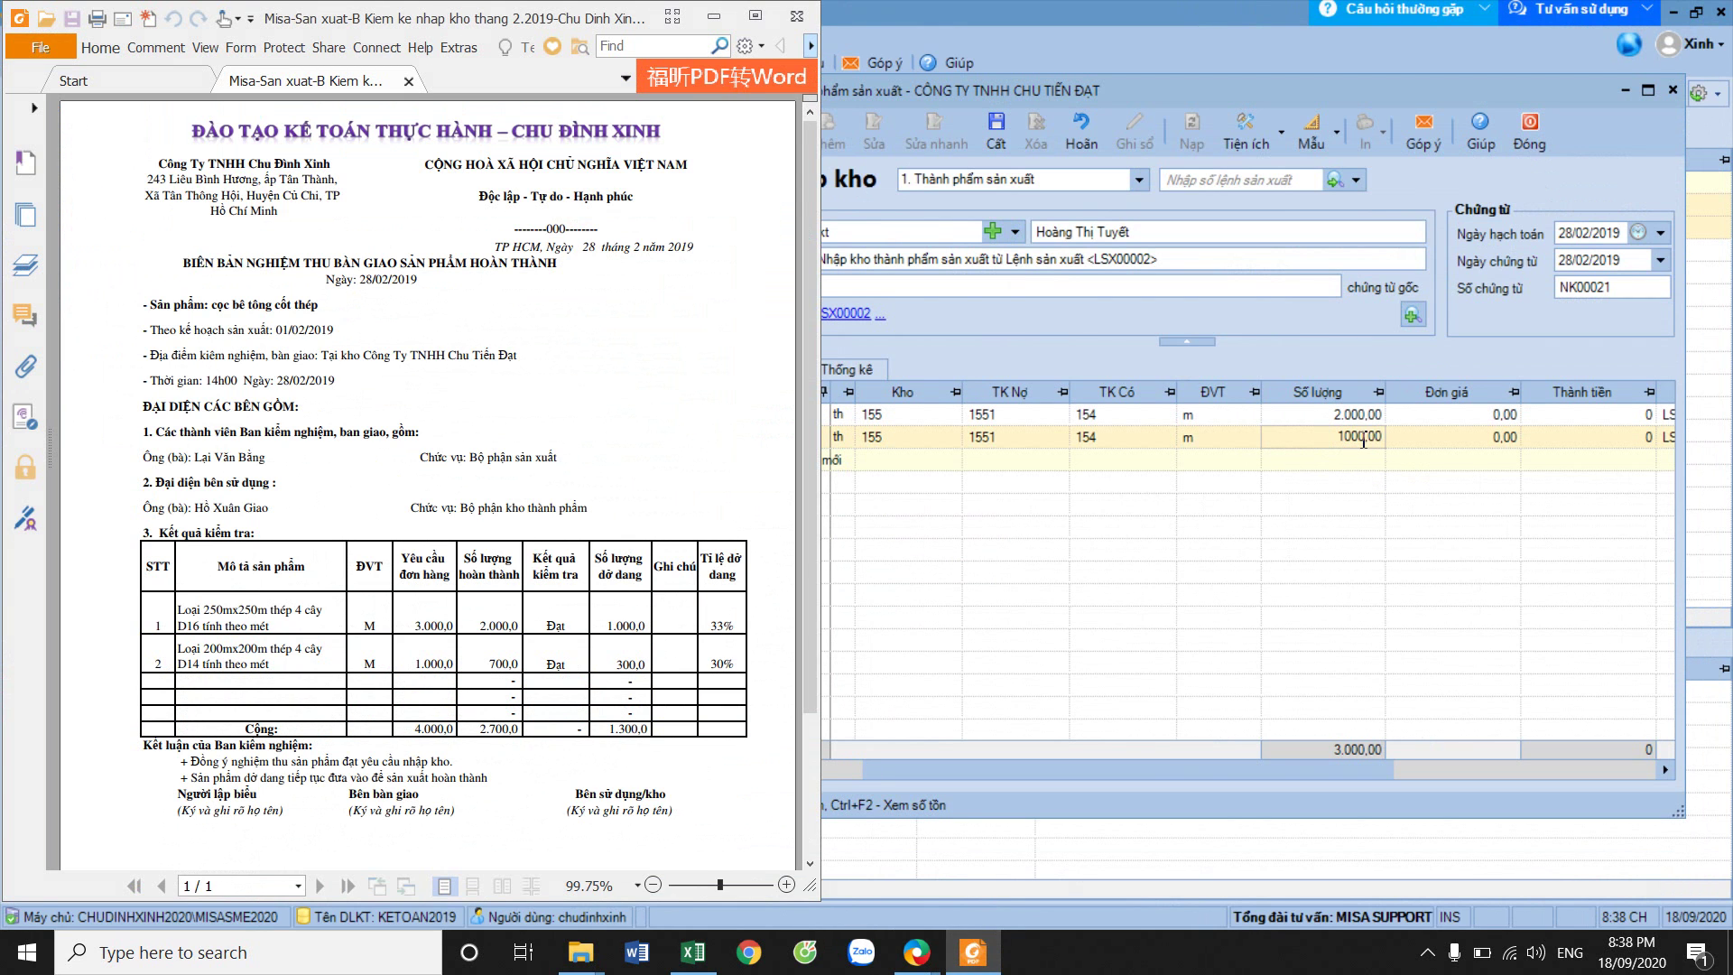
{"action": "left_click", "coordinate": [1441, 448]}
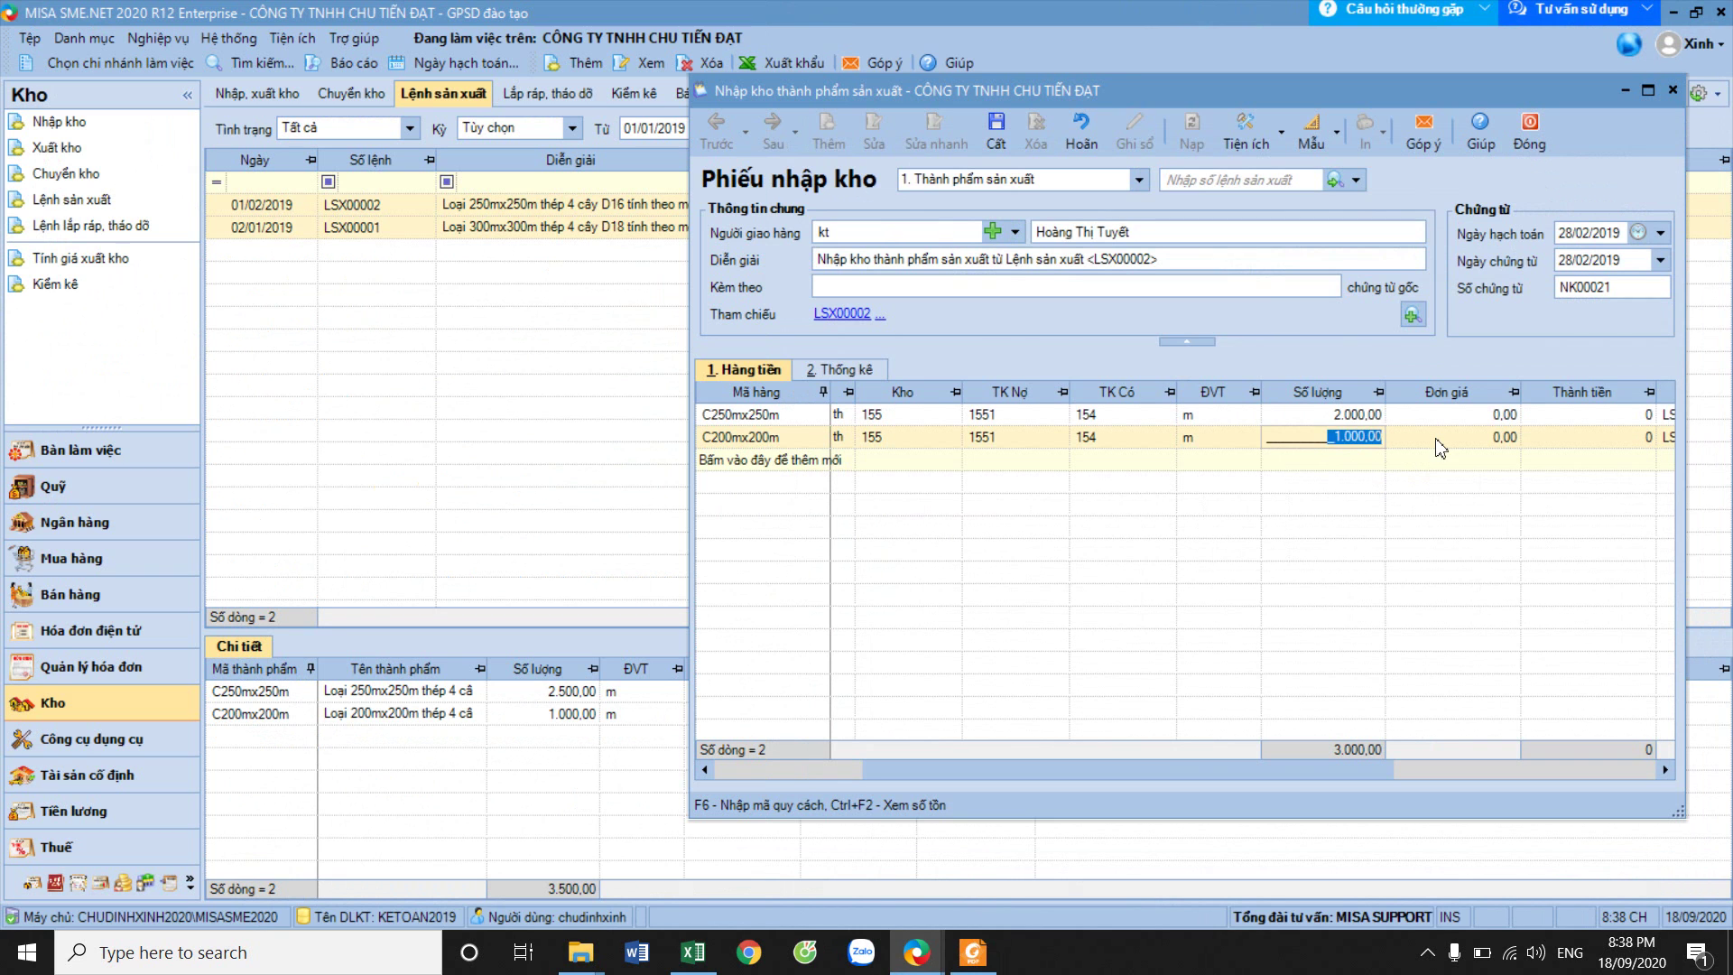
{"action": "type", "text": "700,"}
Maximize the receipt slip and review the unit price and linked production order of both product lines.
{"action": "left_click", "coordinate": [1648, 90]}
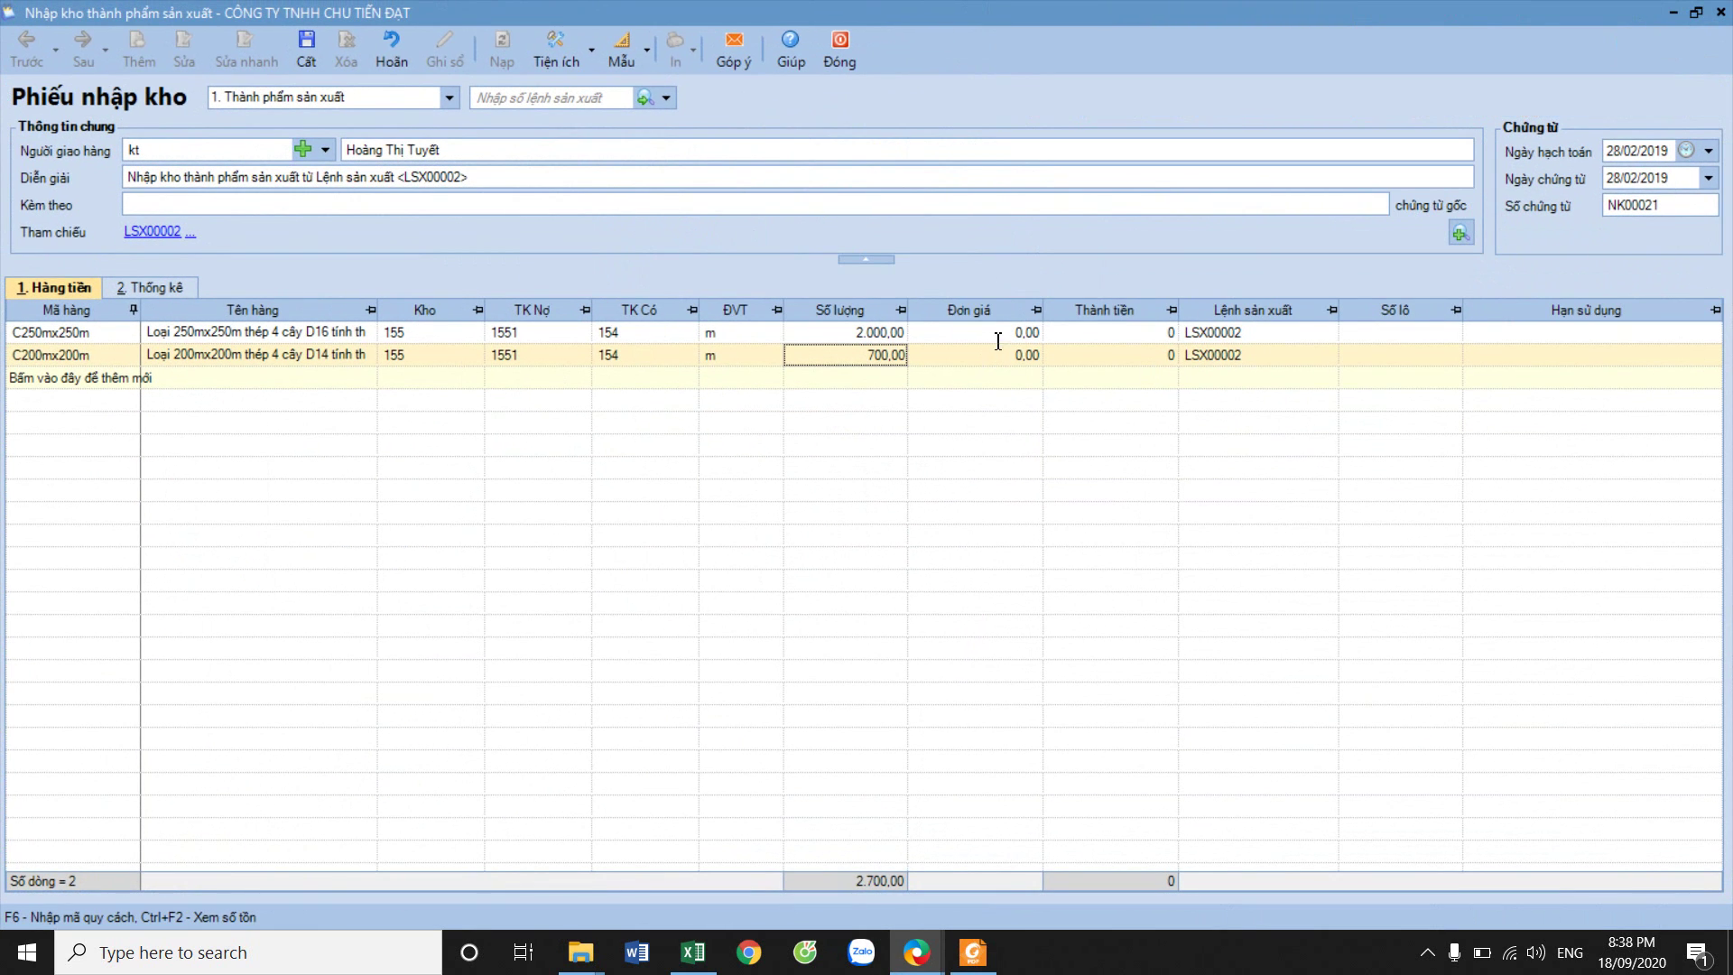
{"action": "left_click", "coordinate": [998, 339]}
{"action": "left_click", "coordinate": [1004, 351]}
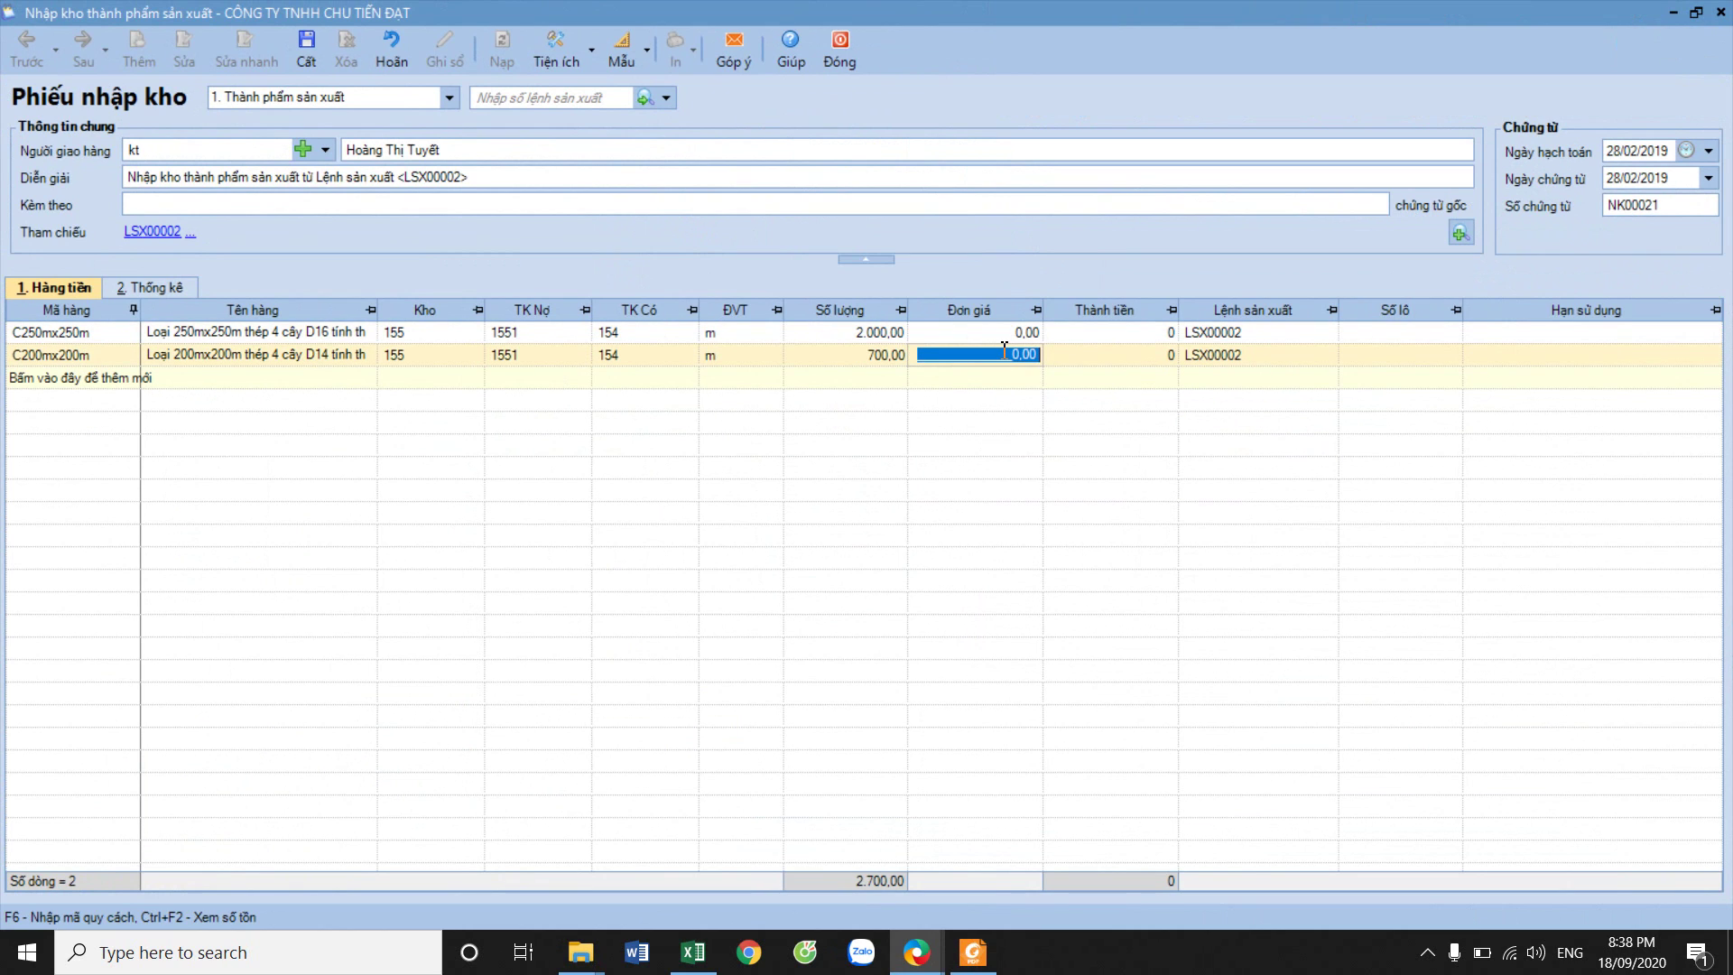
{"action": "mouse_move", "coordinate": [1194, 354]}
Save the finished-goods receipt, accepting the 2019 accounting year, and close it.
{"action": "left_click", "coordinate": [310, 55]}
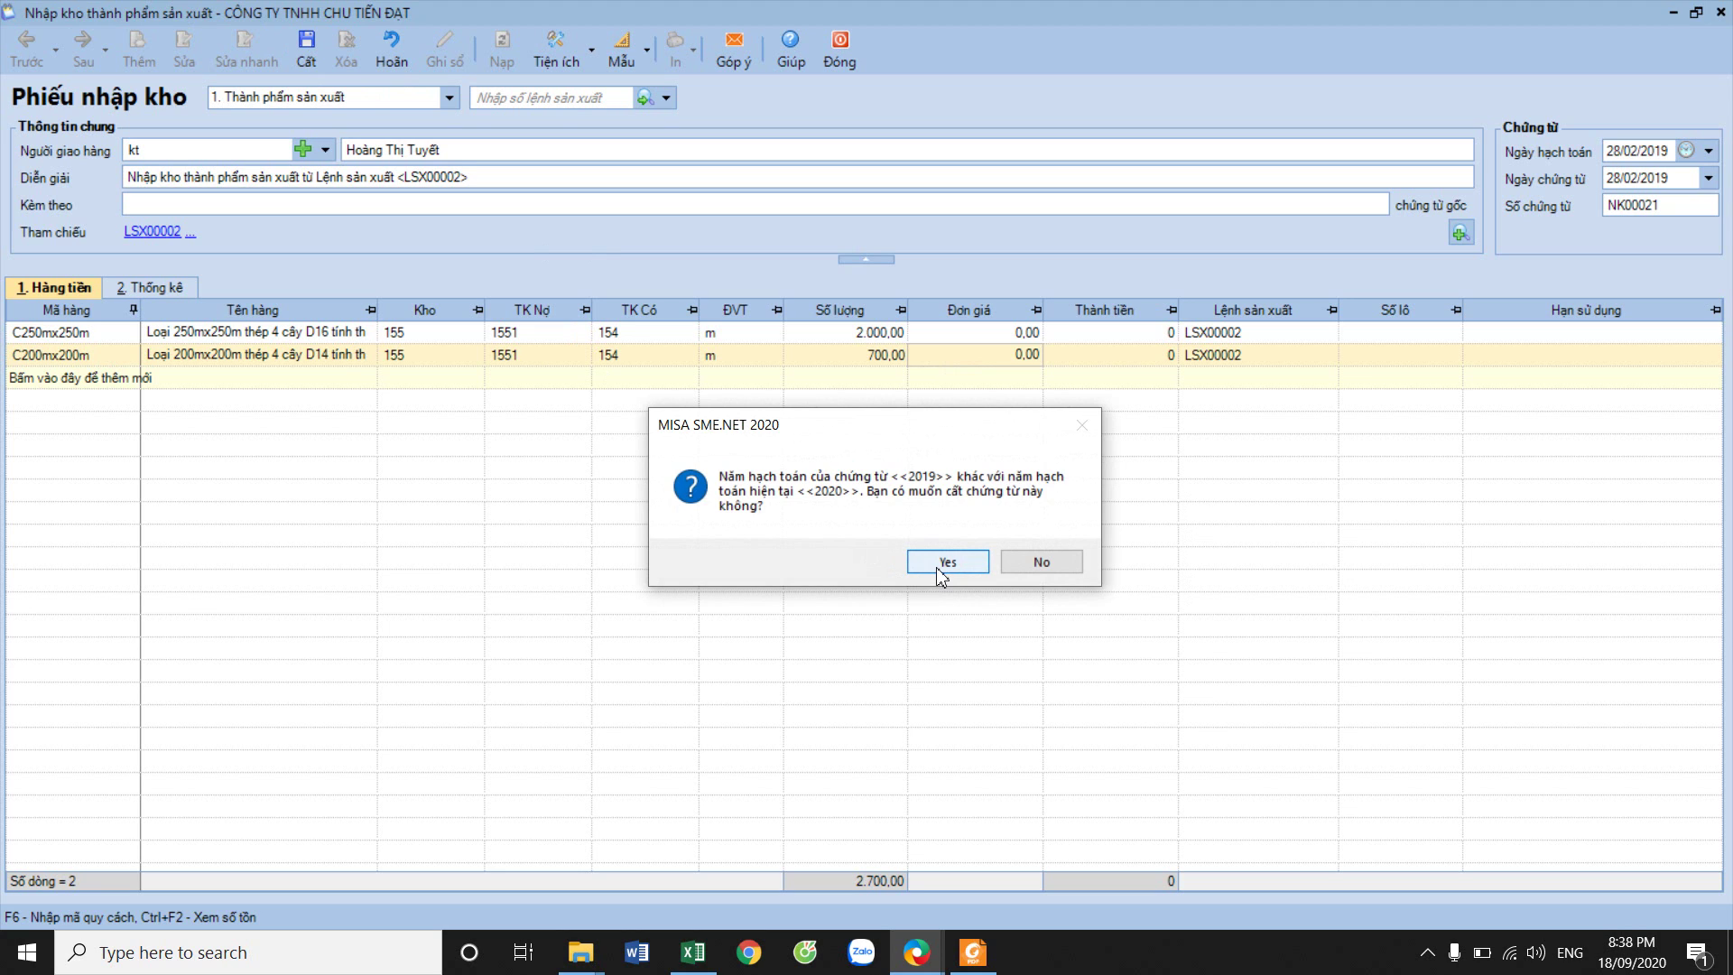
{"action": "left_click", "coordinate": [941, 574]}
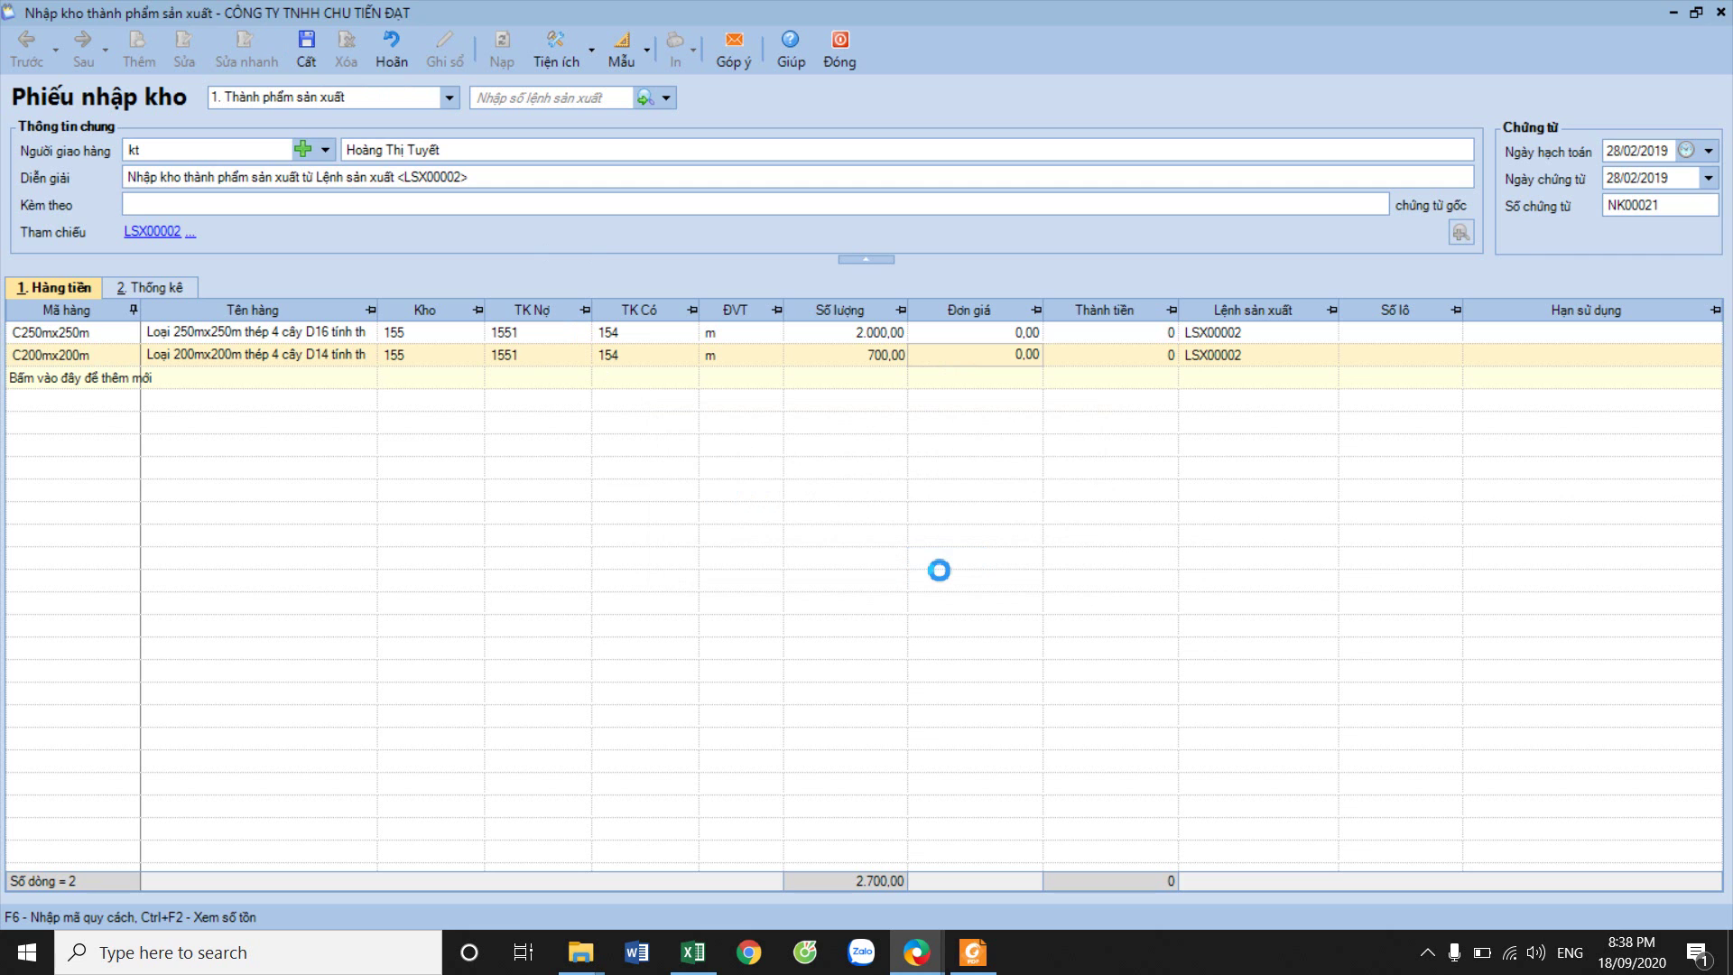
{"action": "left_click", "coordinate": [839, 47]}
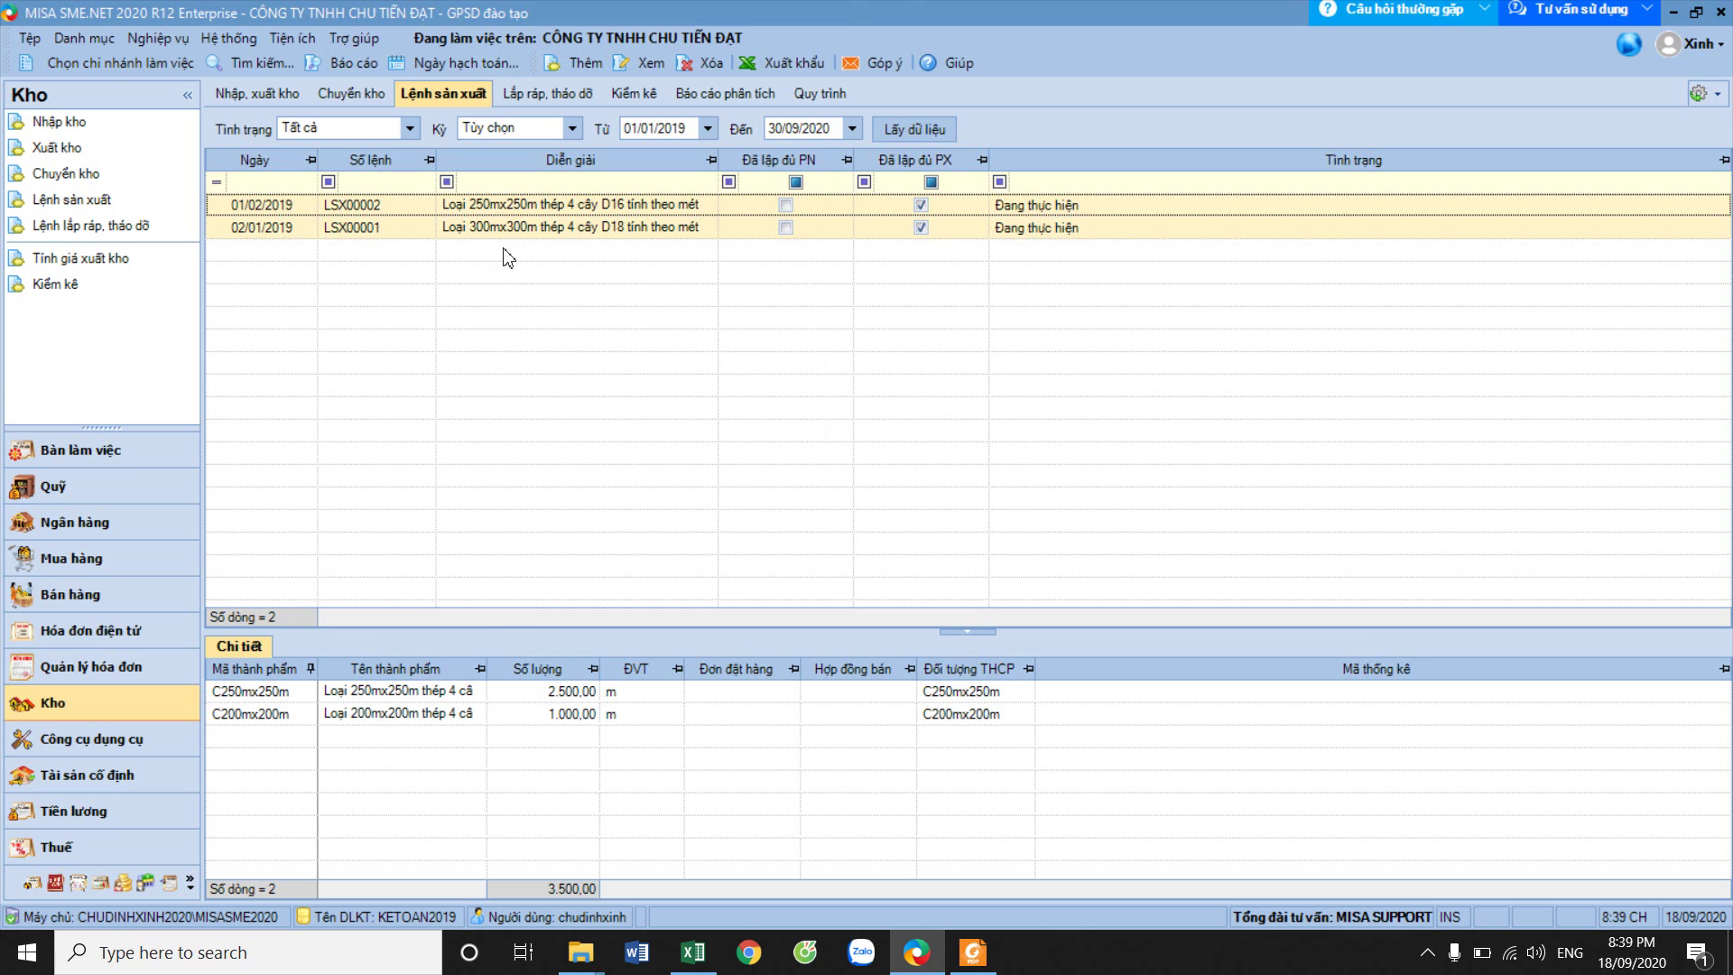
Open the stock issue price calculation and set its period from 01/02/2019 to 28/02/2019.
{"action": "left_click", "coordinate": [178, 40]}
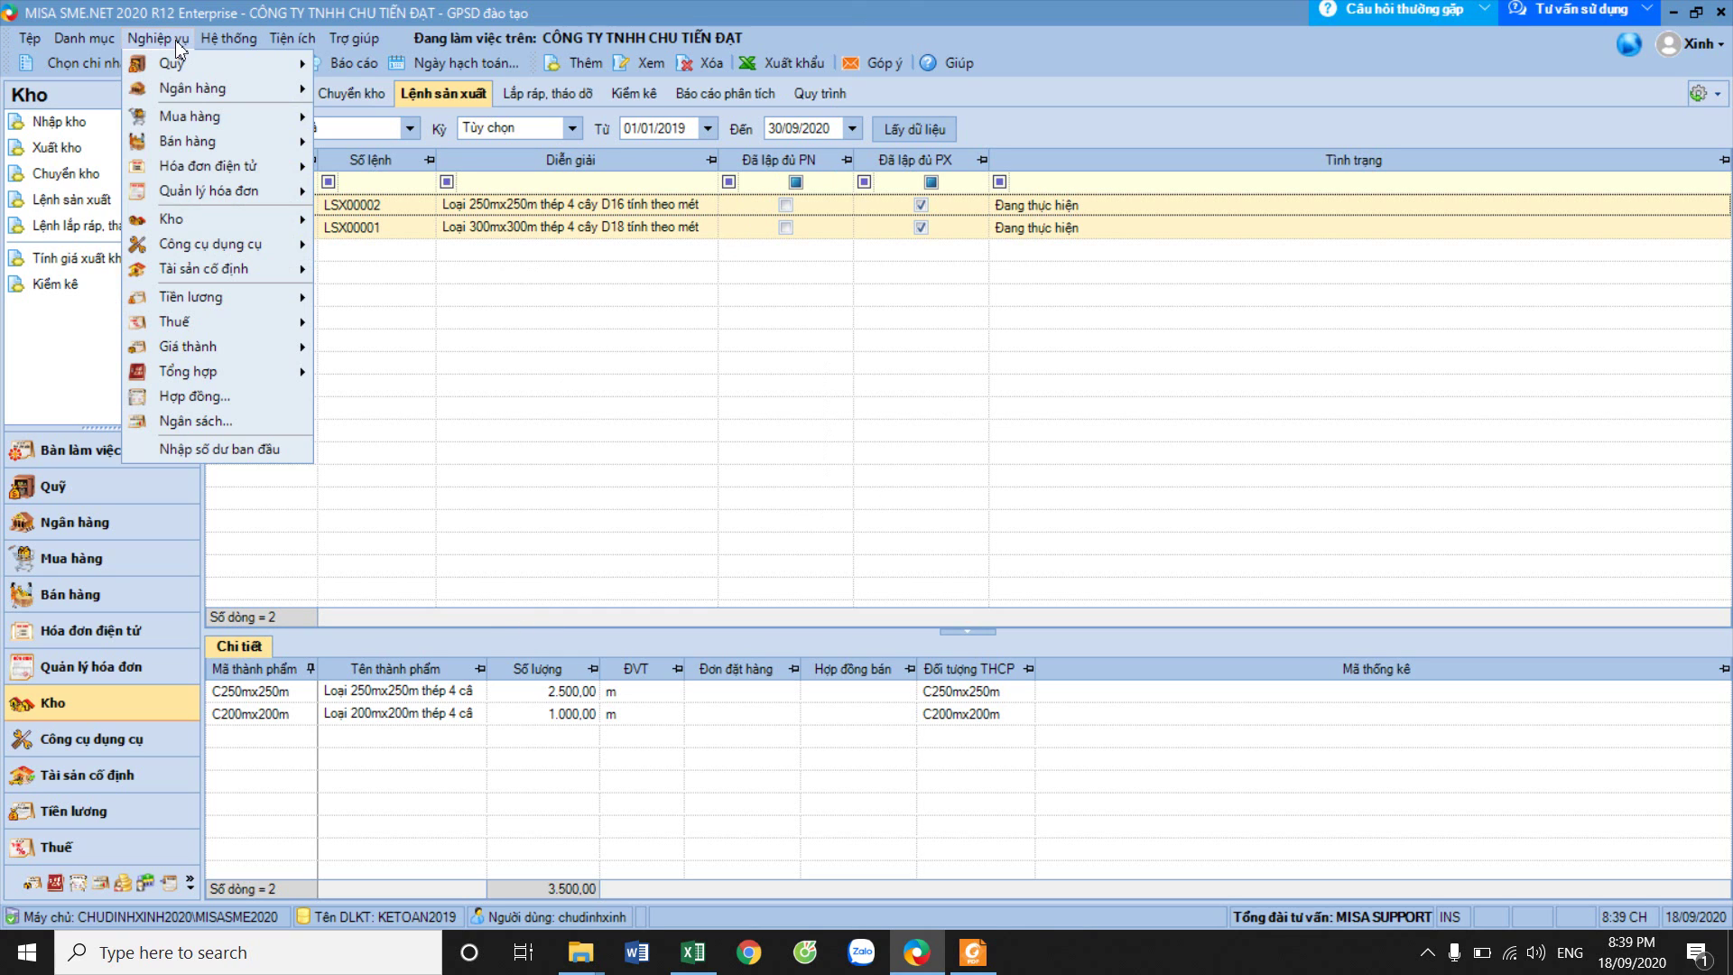
{"action": "mouse_move", "coordinate": [197, 220]}
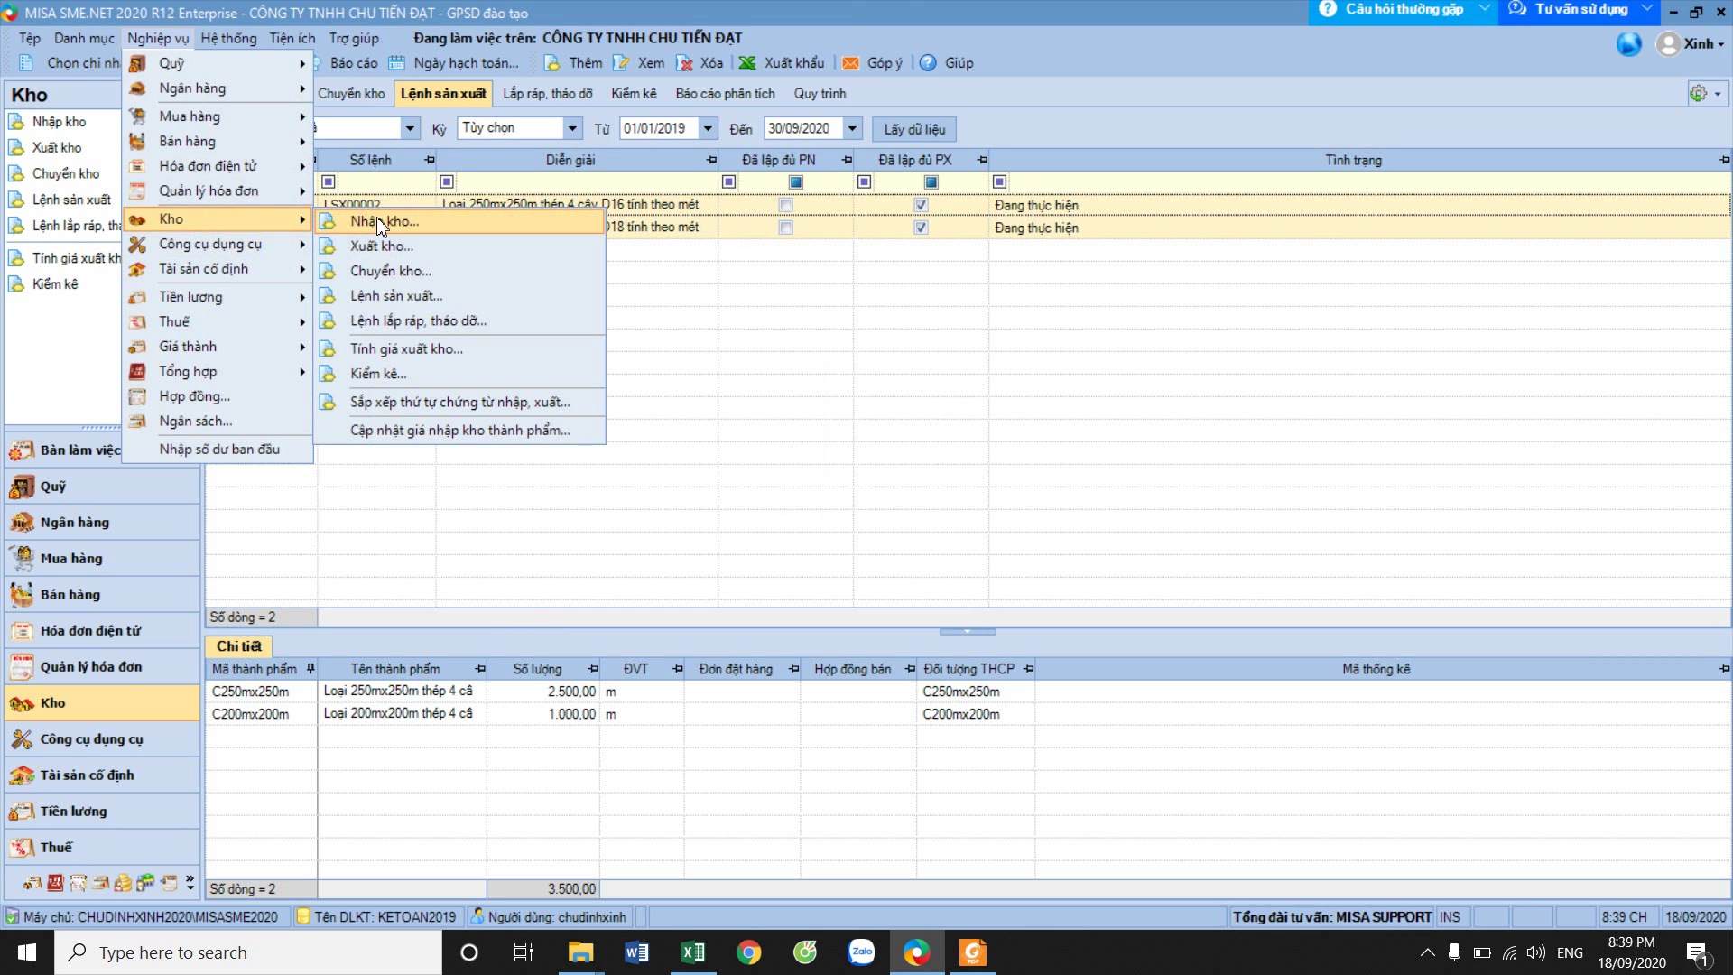
{"action": "left_click", "coordinate": [422, 349]}
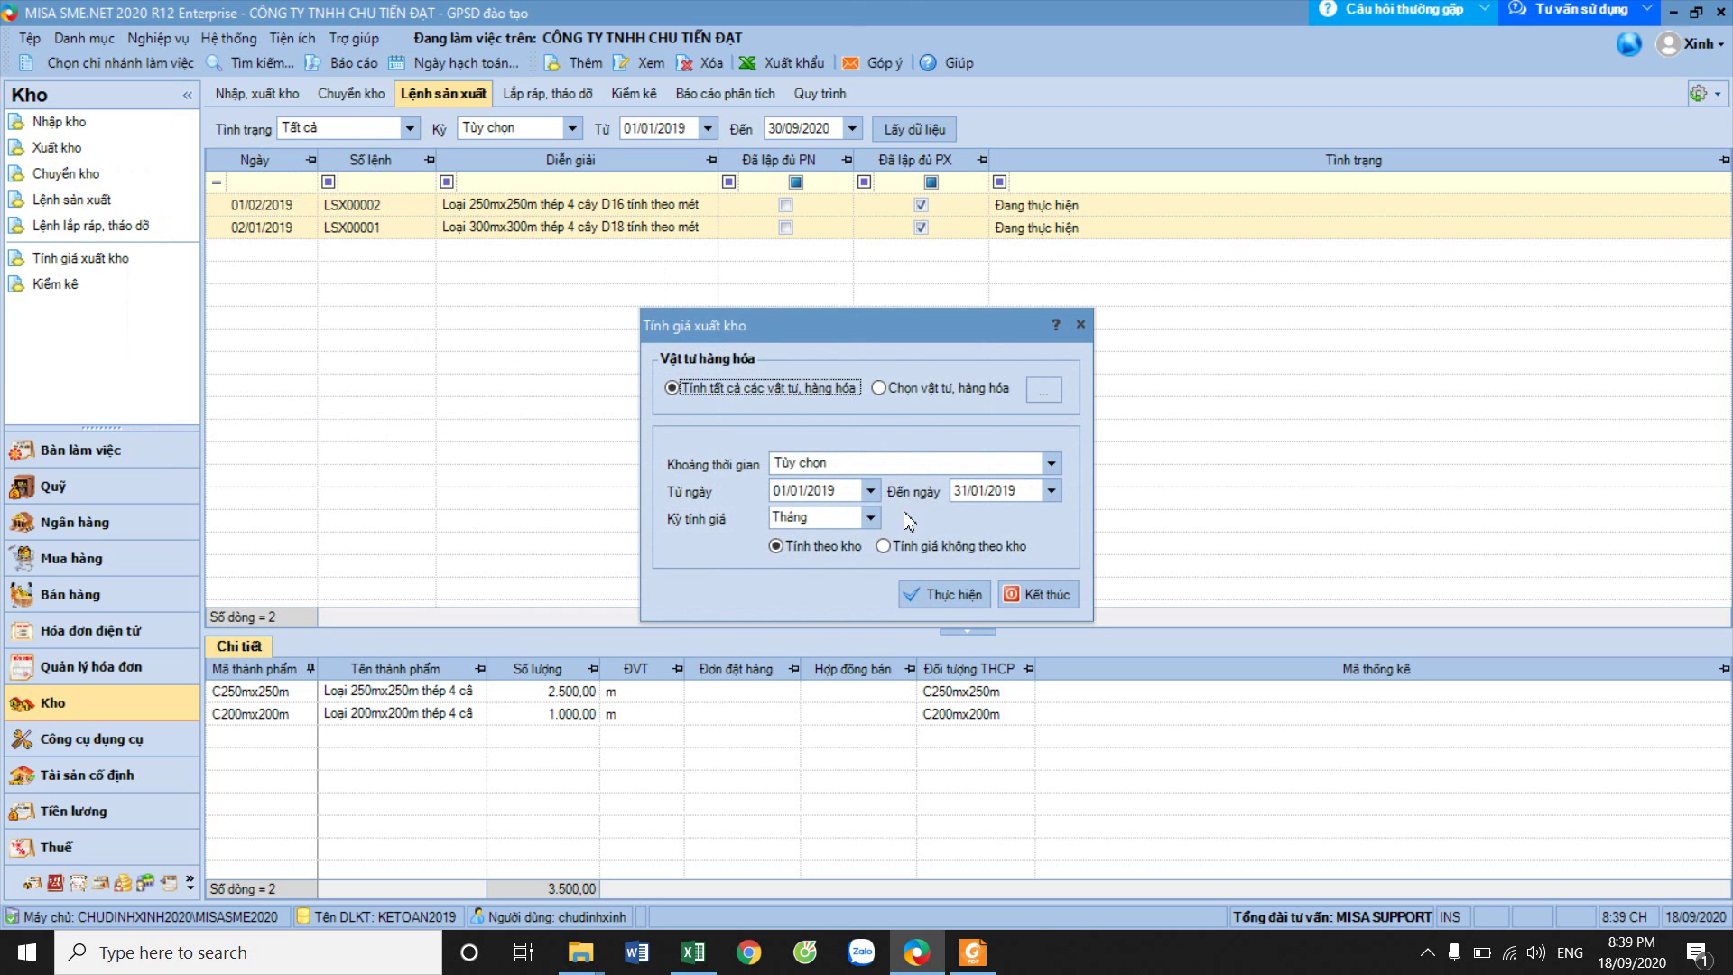
{"action": "left_click", "coordinate": [837, 490]}
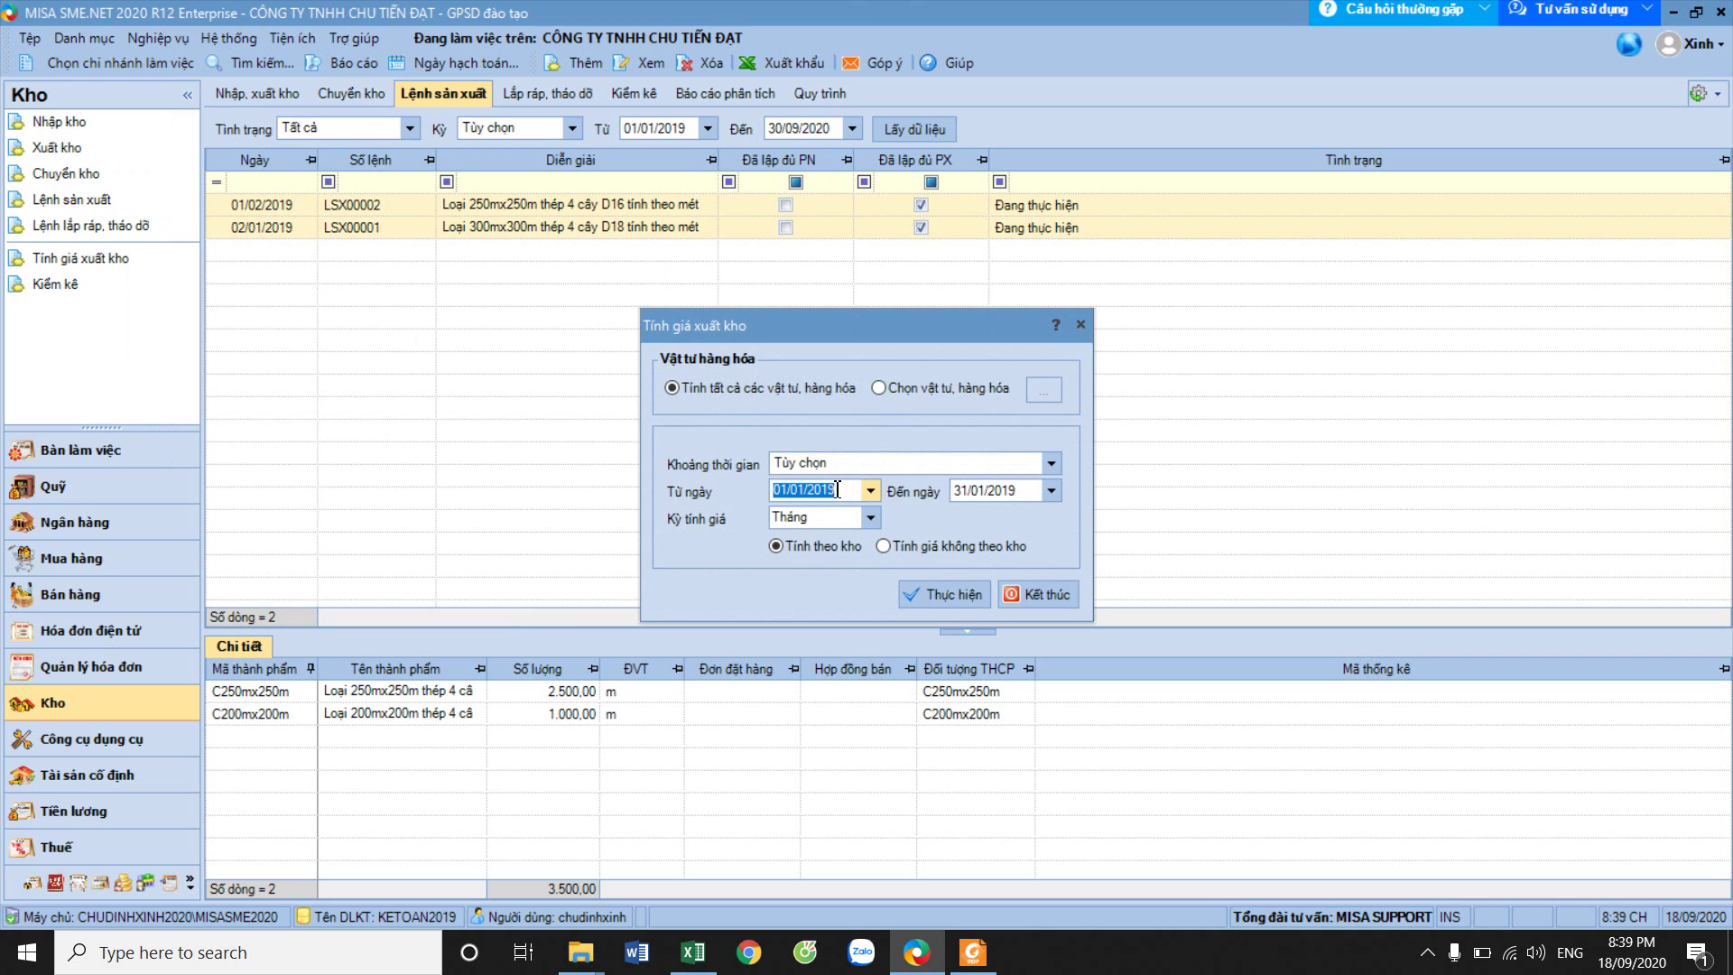
{"action": "type", "text": "01/02/2019"}
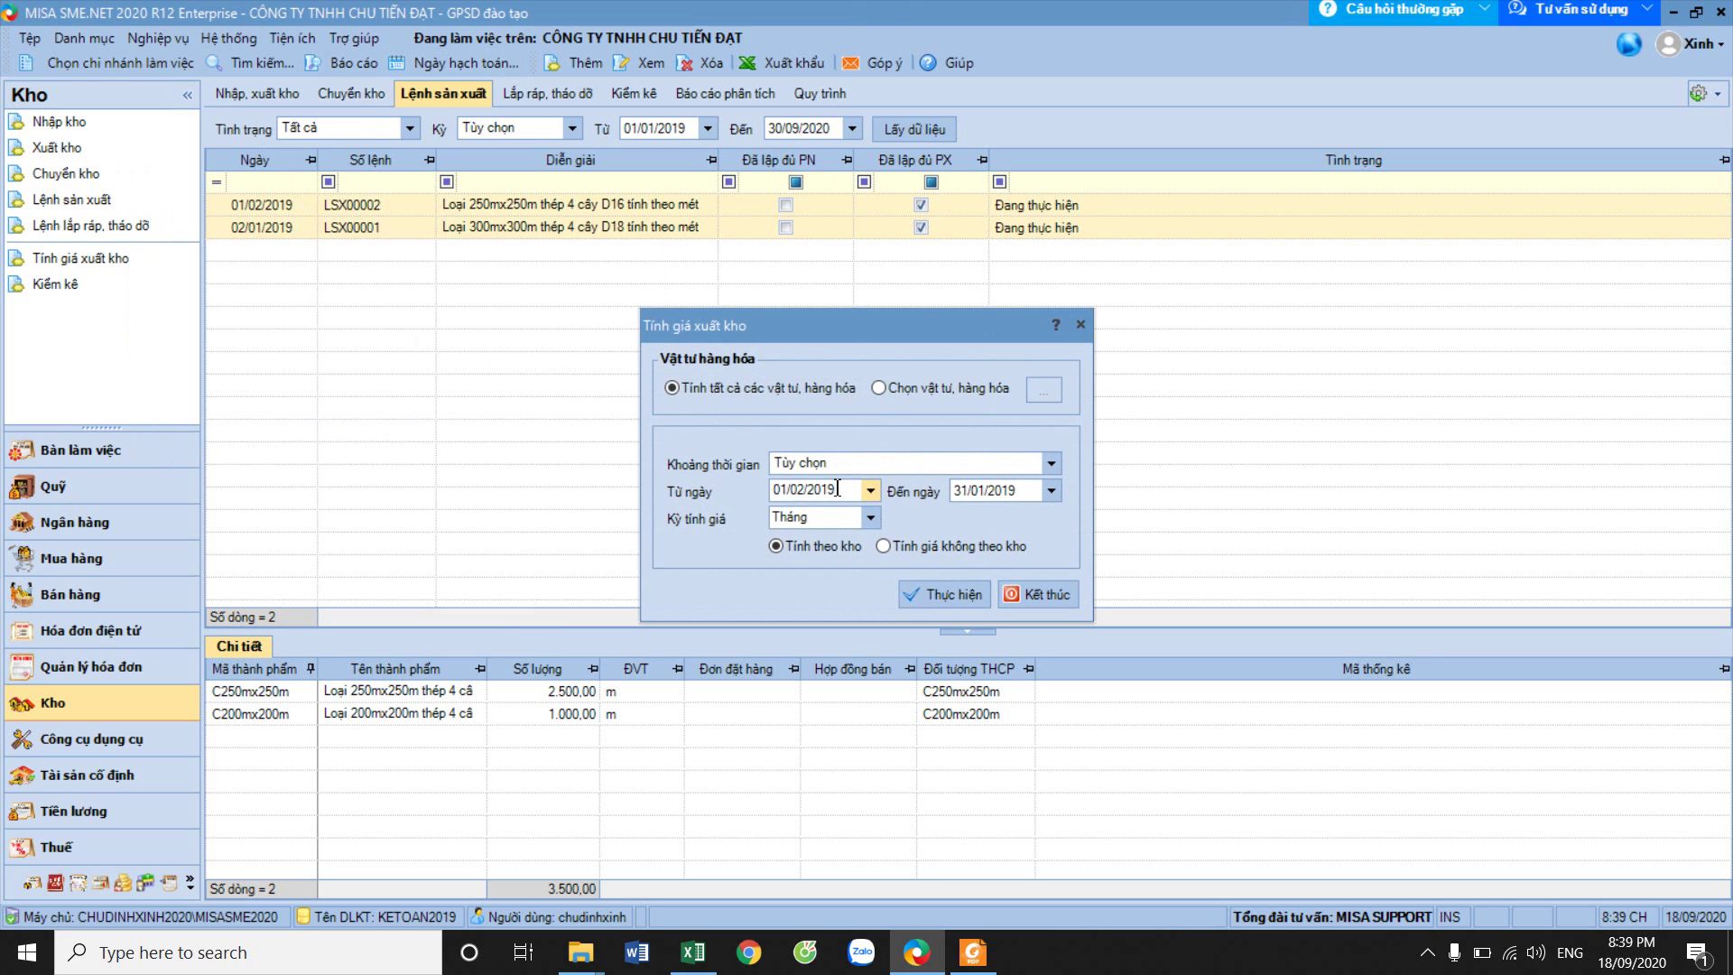
{"action": "left_click", "coordinate": [984, 490]}
{"action": "type", "text": "2"}
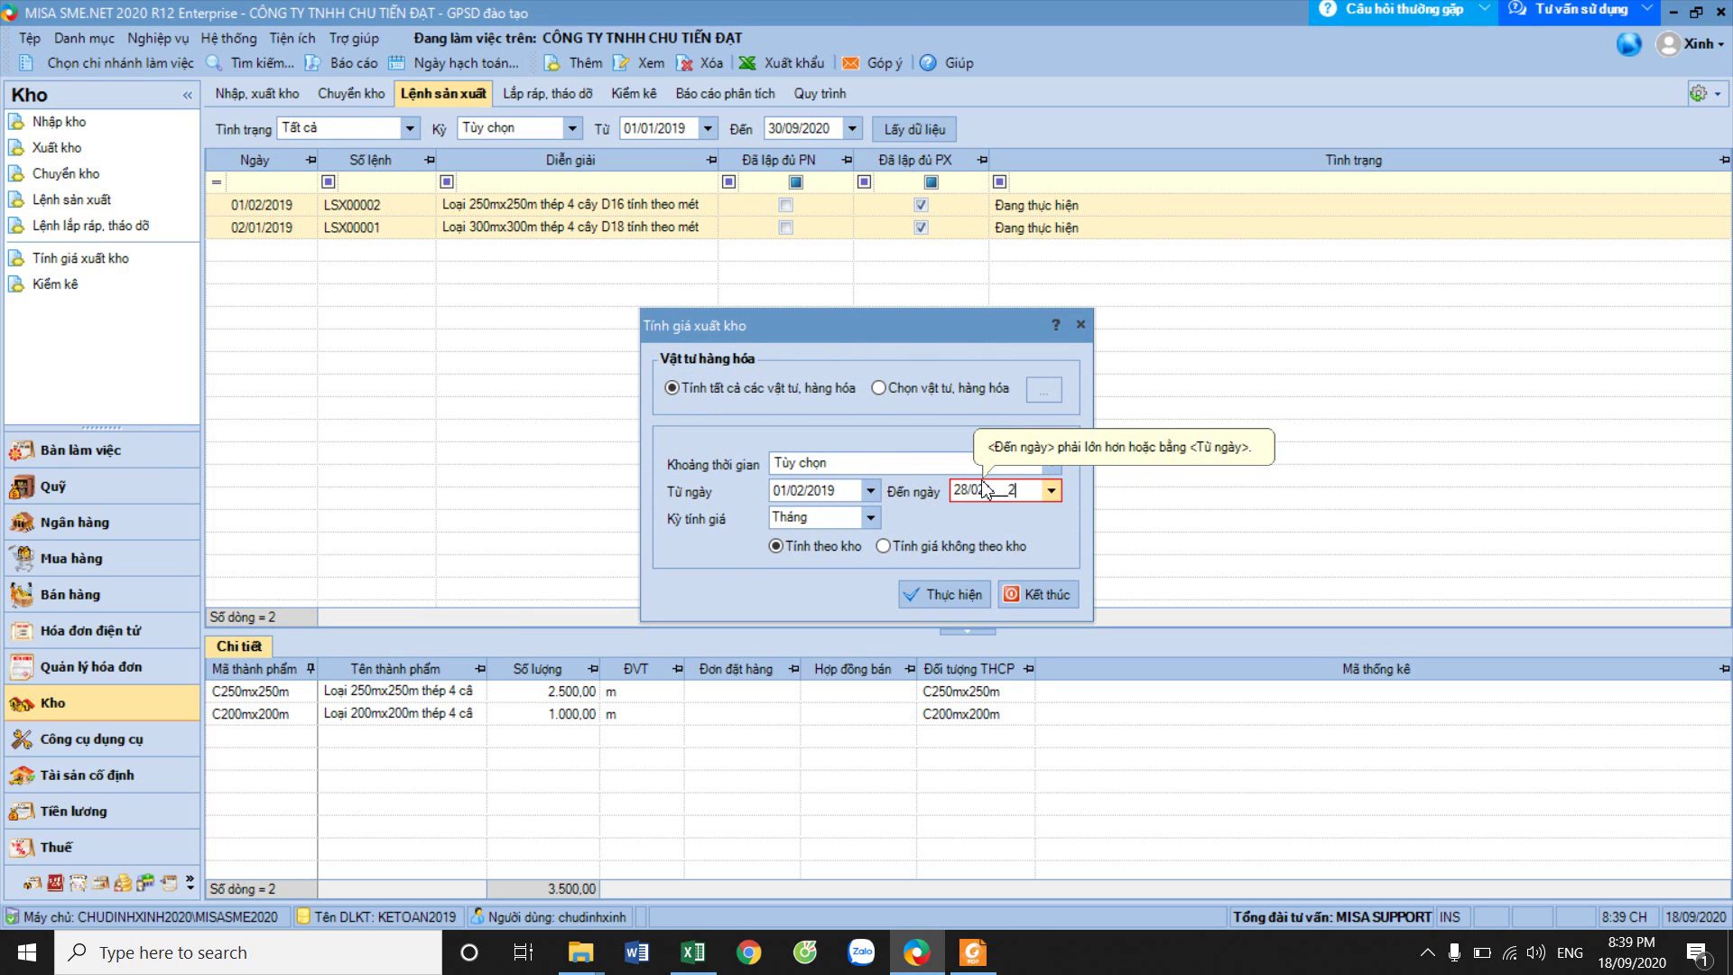
{"action": "type", "text": "8/02/2019"}
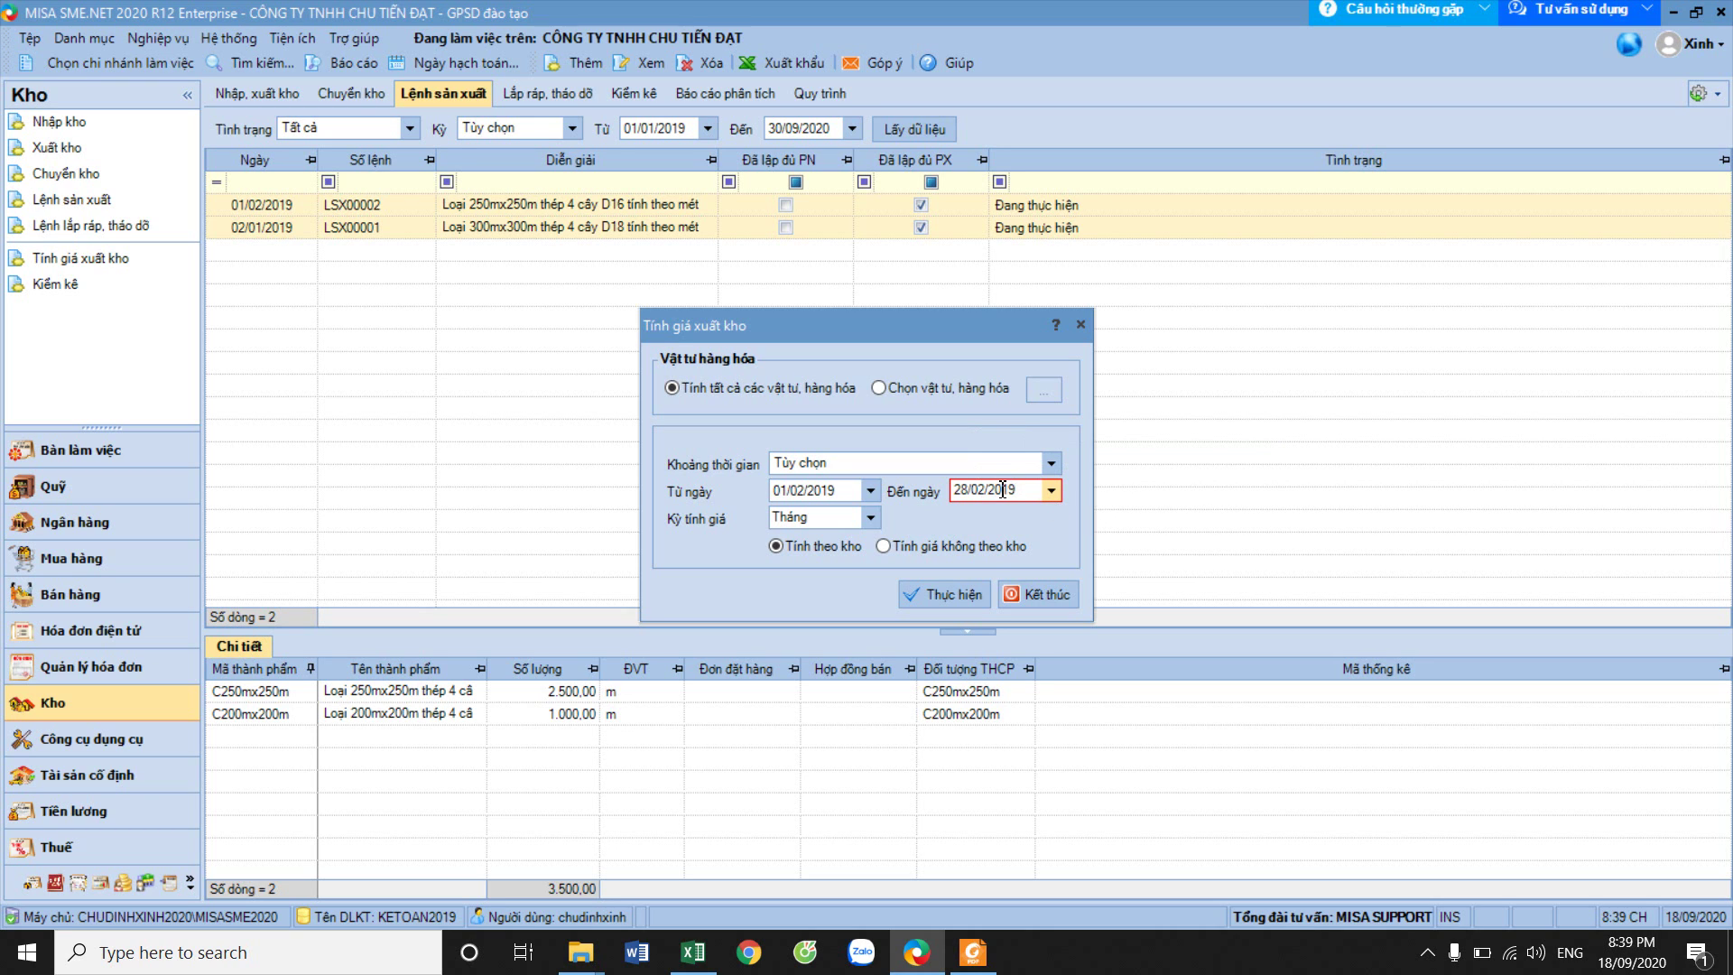
Run the issue price calculation with a backup of the accounting data beforehand, and close the calculation dialog.
{"action": "left_click", "coordinate": [954, 593]}
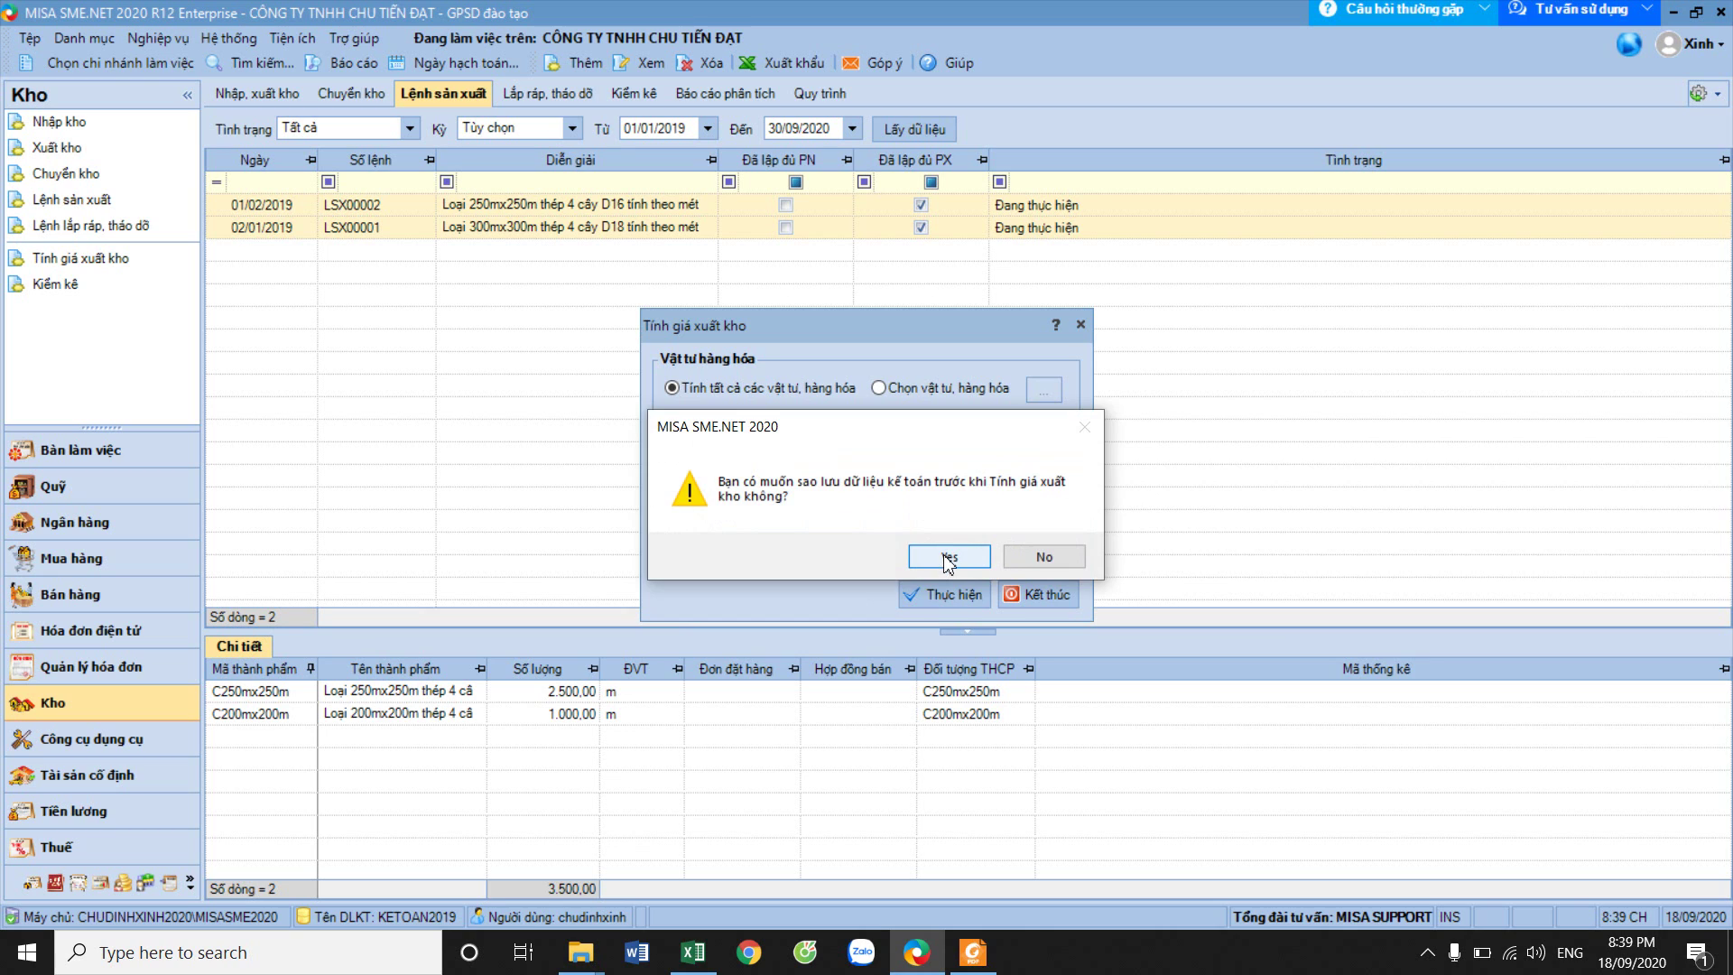
{"action": "left_click", "coordinate": [944, 554]}
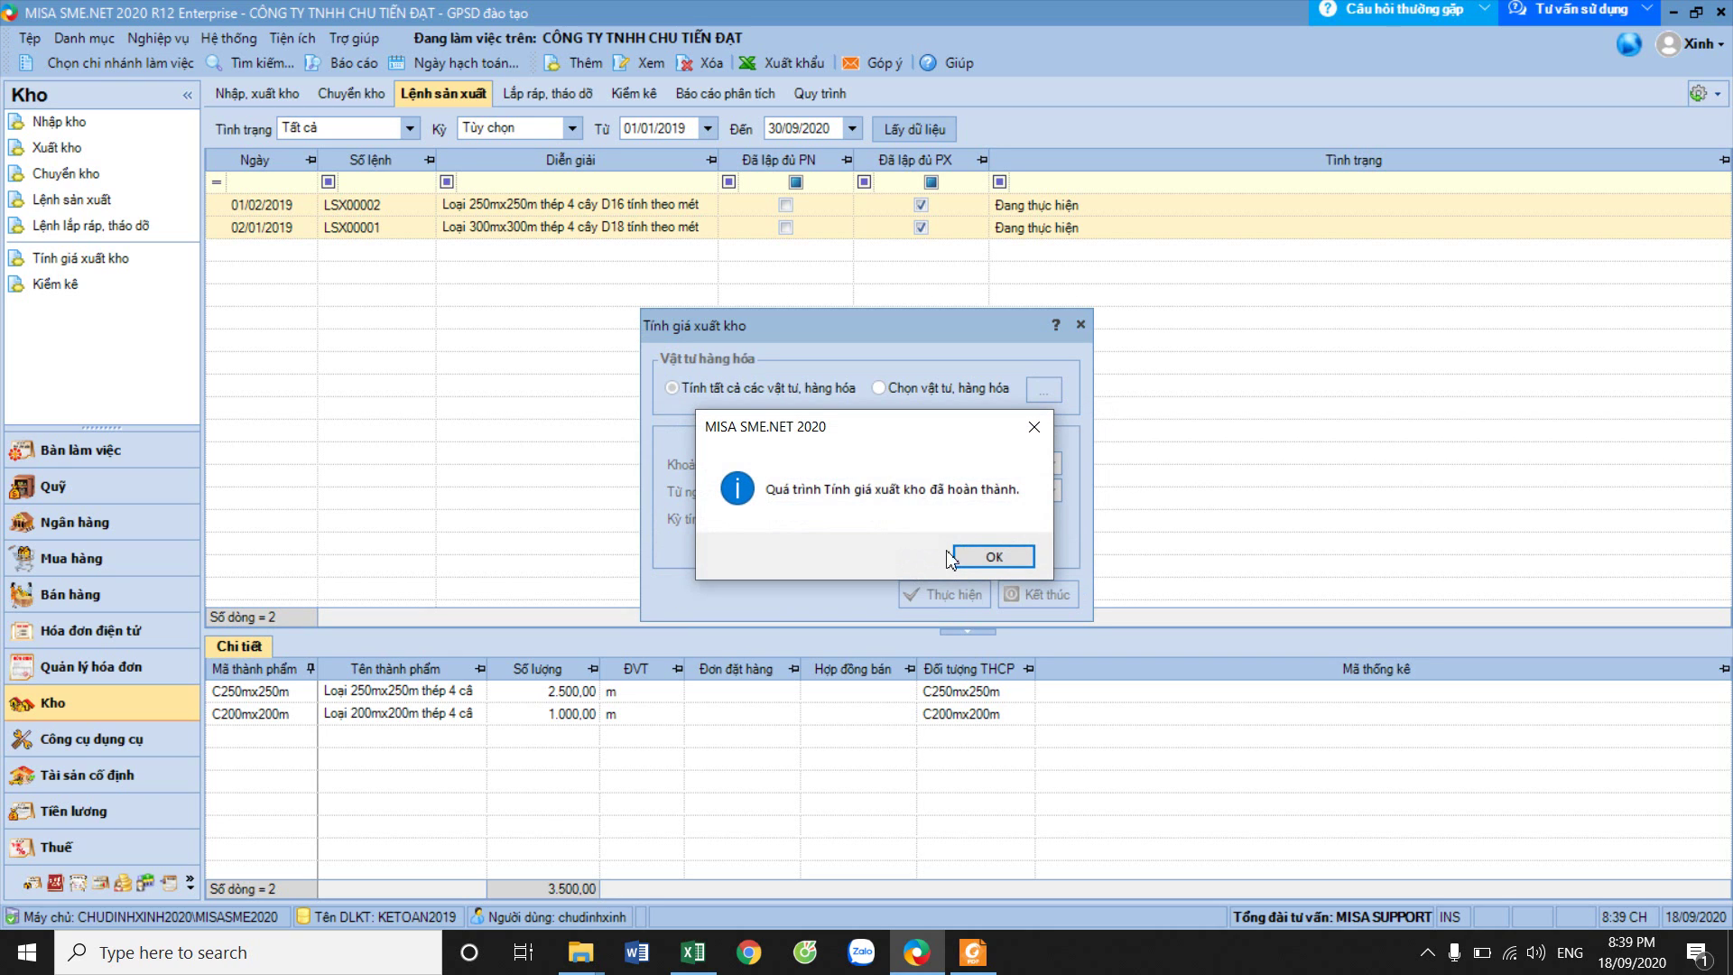
{"action": "left_click", "coordinate": [999, 560]}
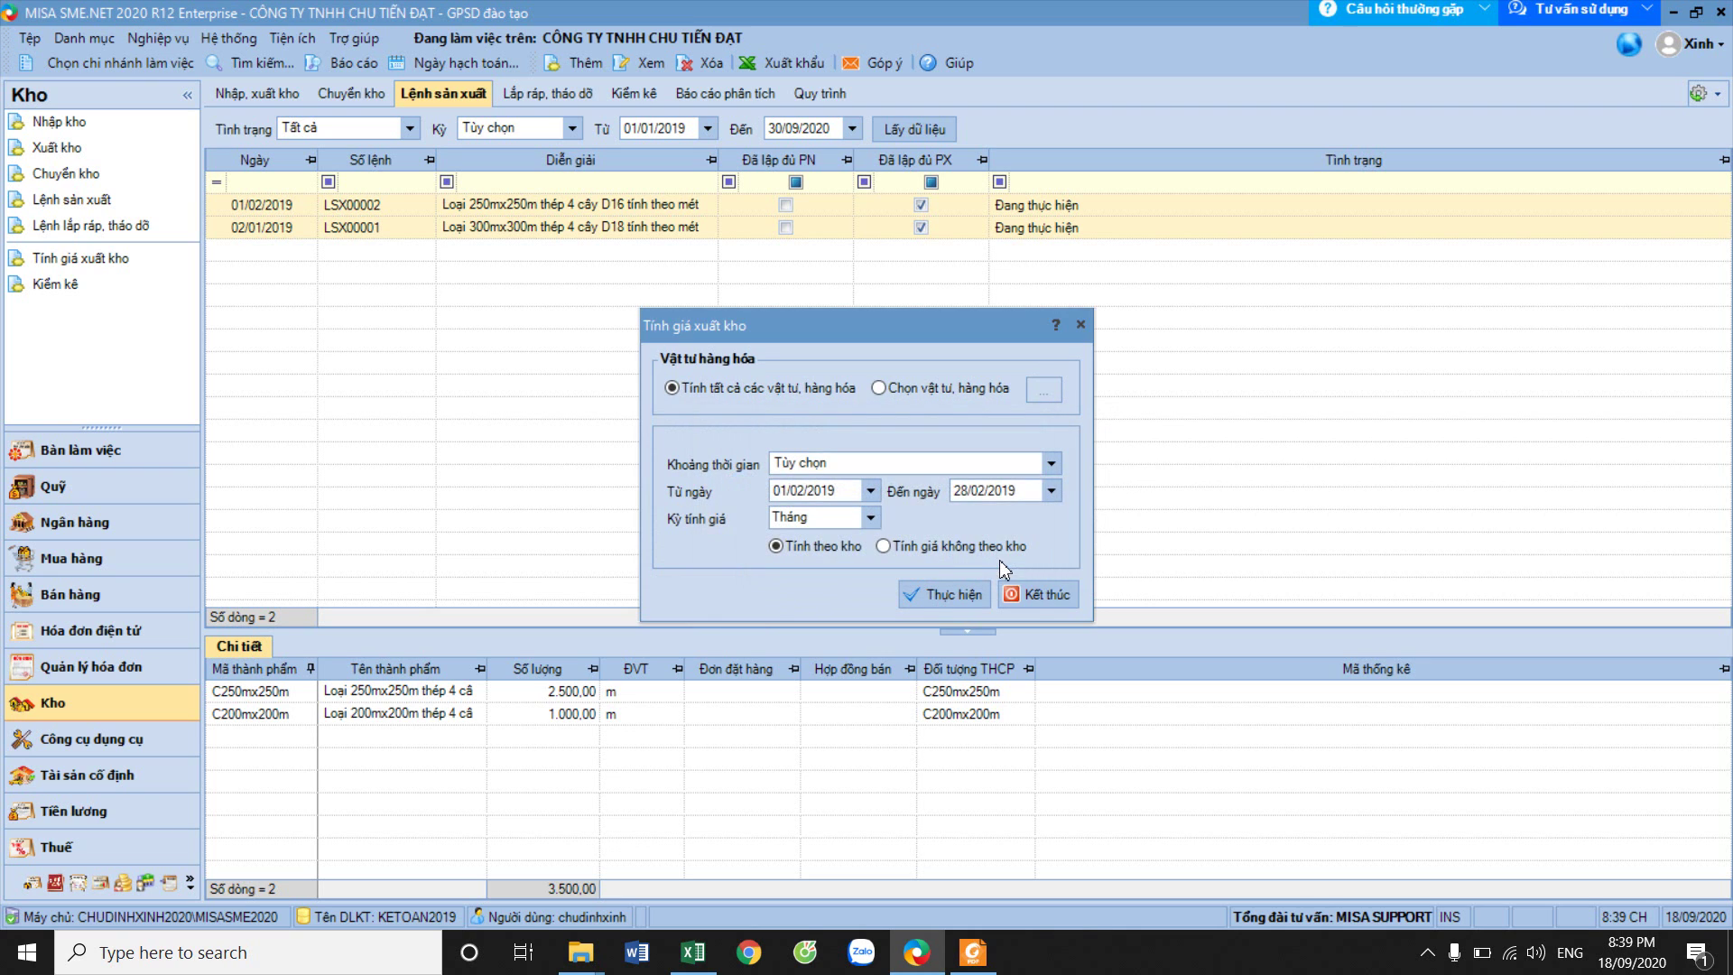
{"action": "left_click", "coordinate": [1041, 596]}
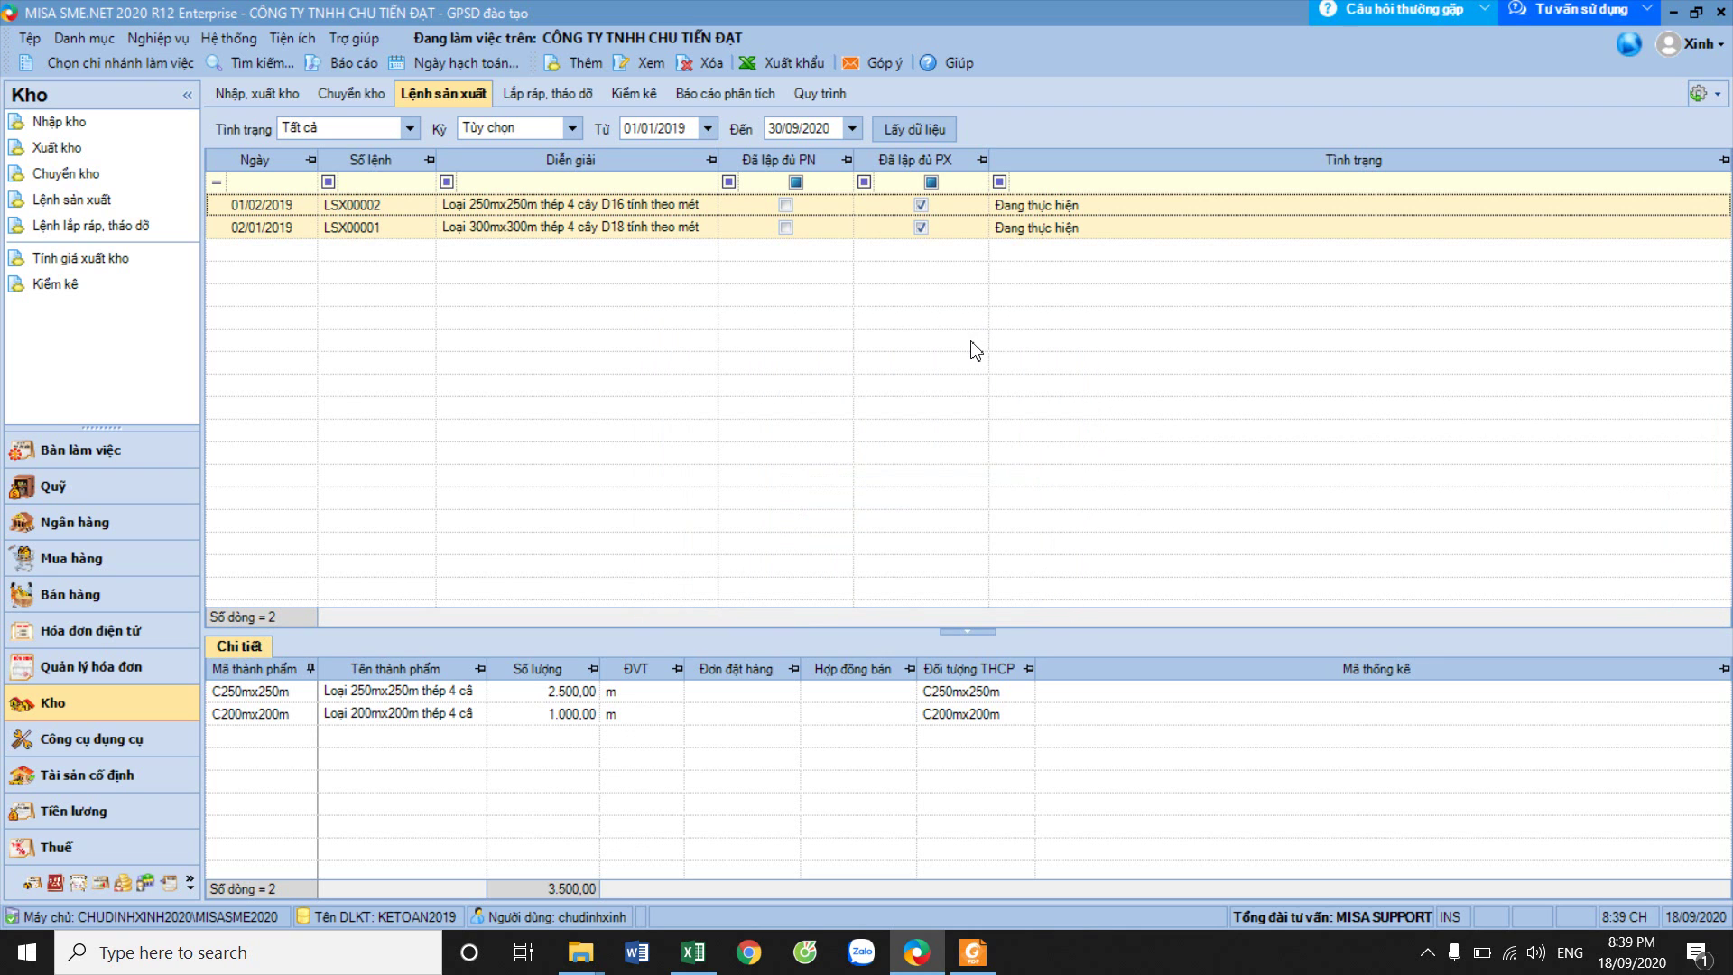
In the warehouse receipt and issue list, postpone the e-mail confirmation and review the unit prices on the 28/02/2019 finished-goods receipt.
{"action": "left_click", "coordinate": [63, 703]}
{"action": "left_click", "coordinate": [257, 99]}
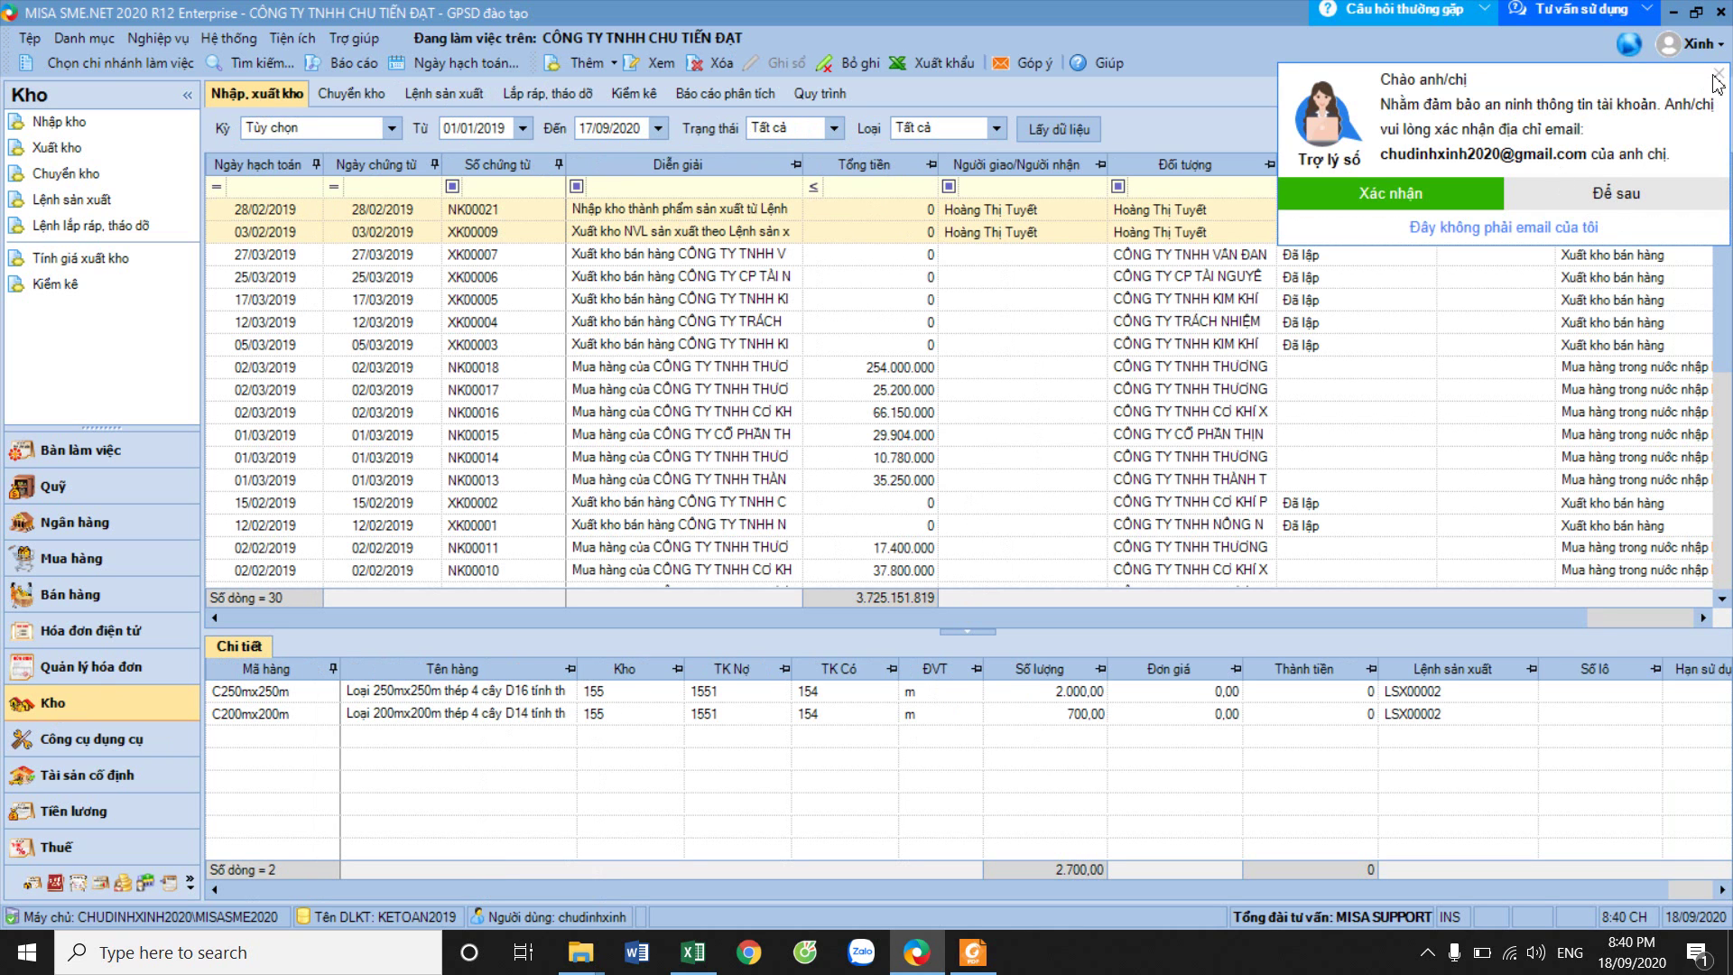
{"action": "left_click", "coordinate": [1657, 192]}
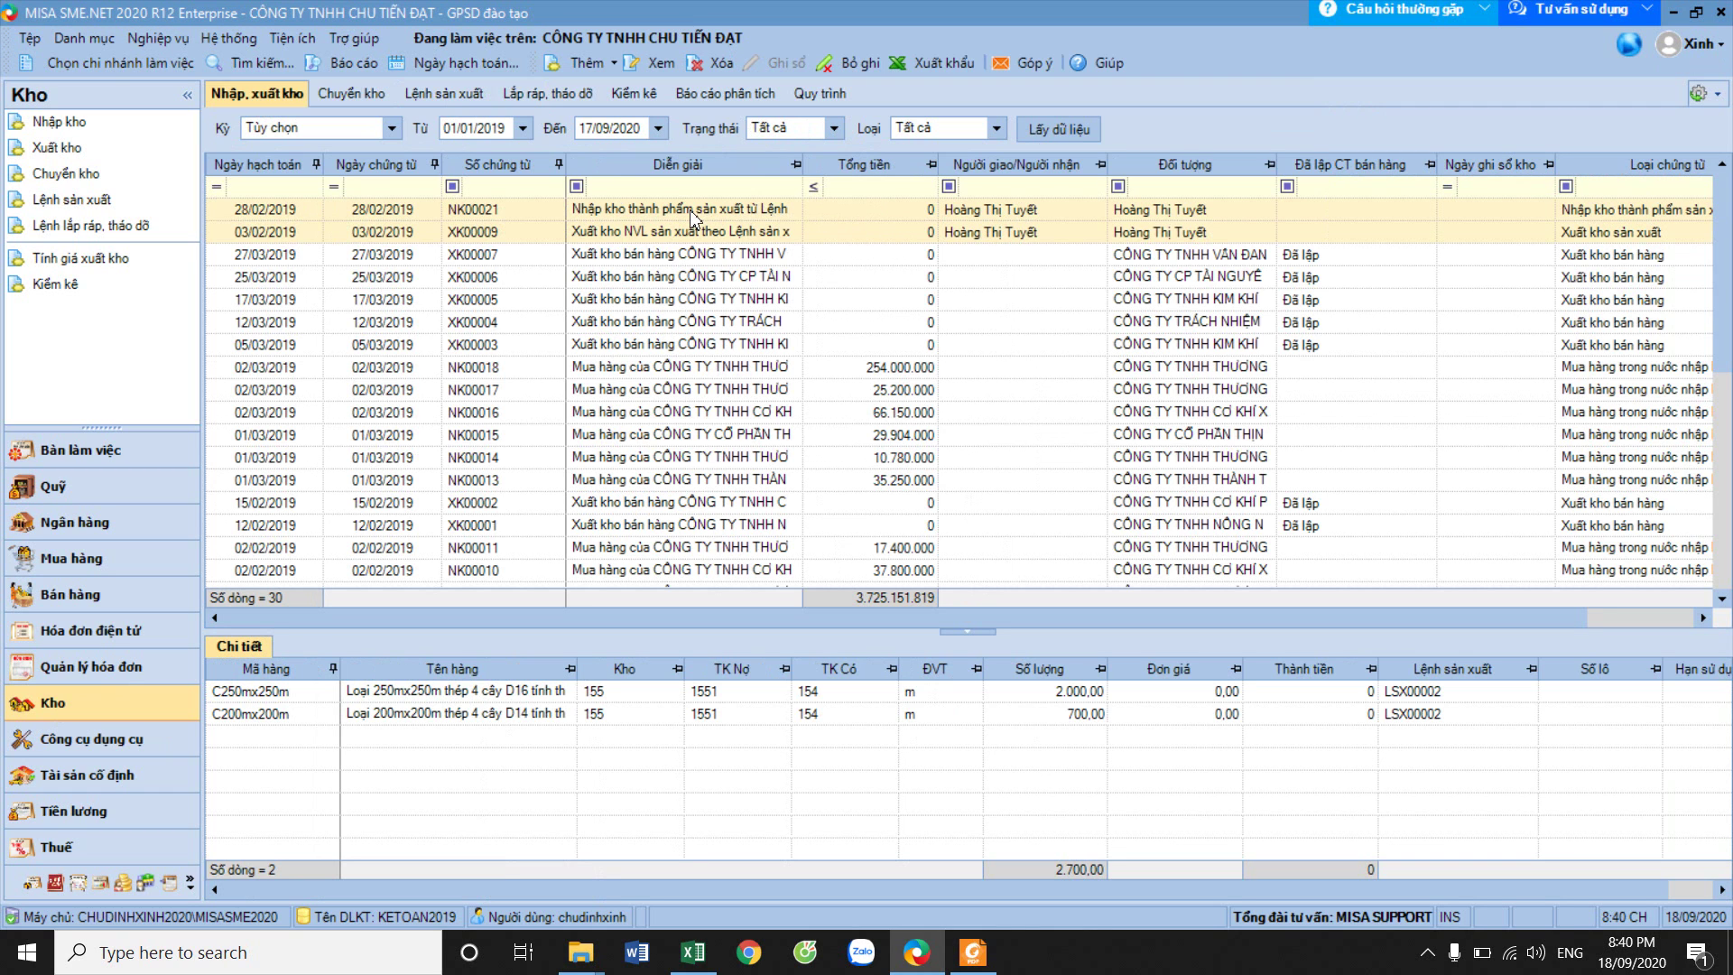
{"action": "double_click", "coordinate": [692, 219]}
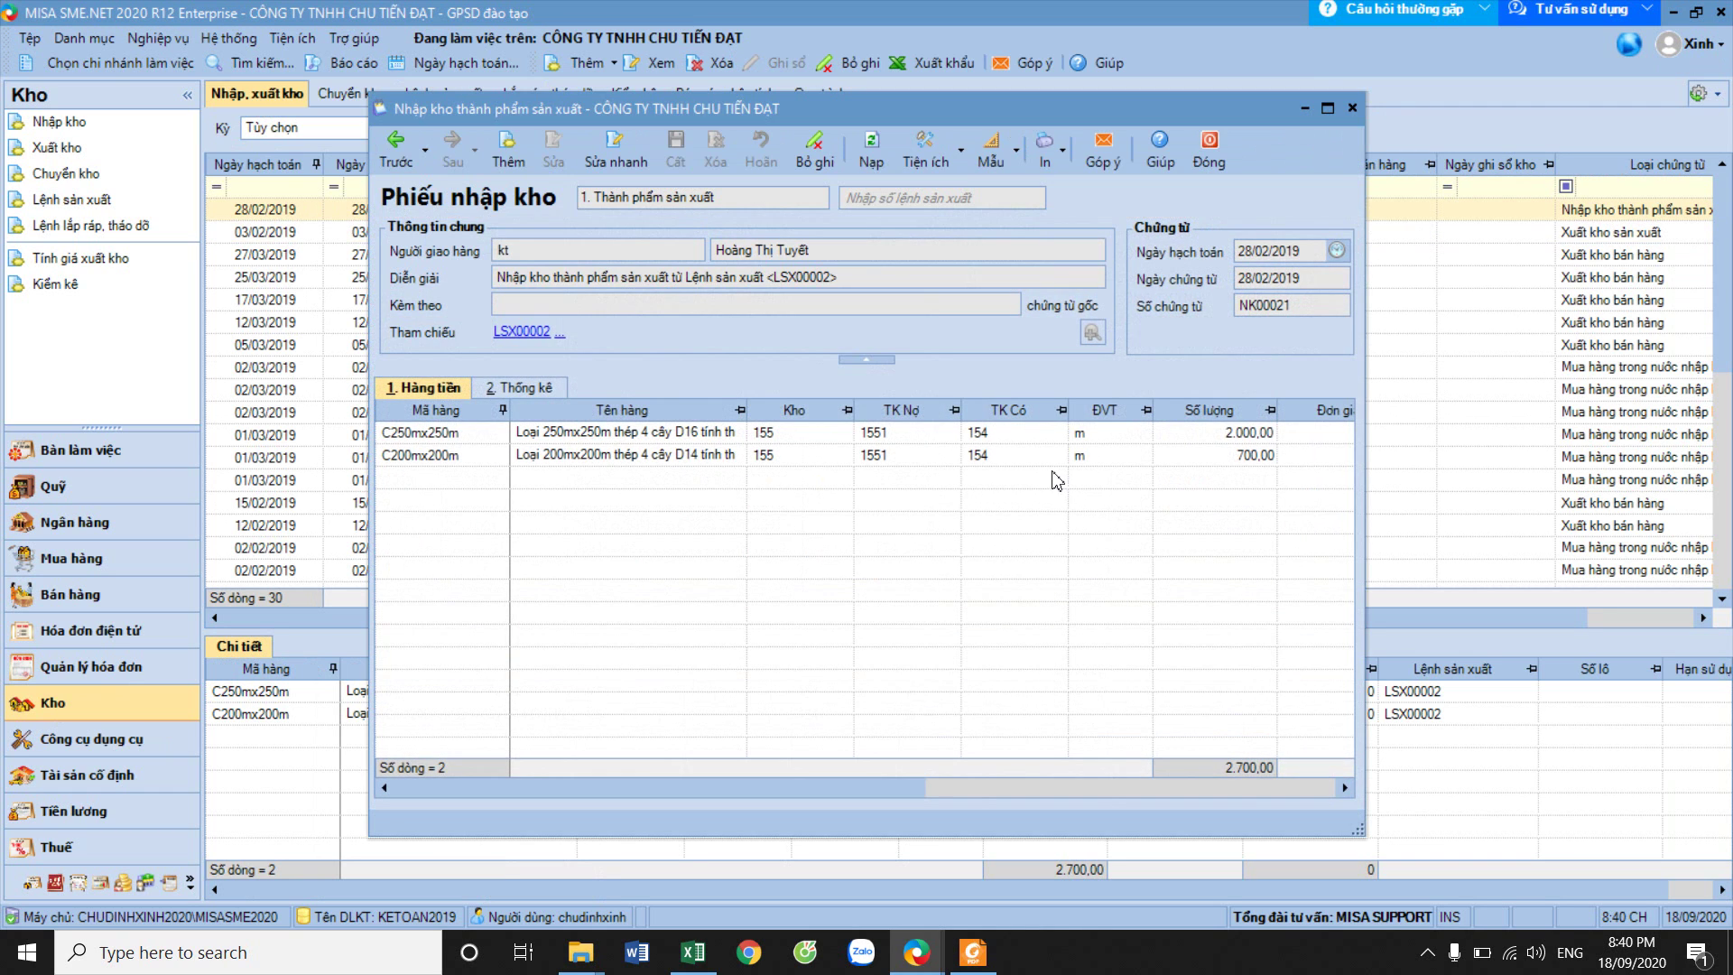
{"action": "left_click", "coordinate": [1323, 114]}
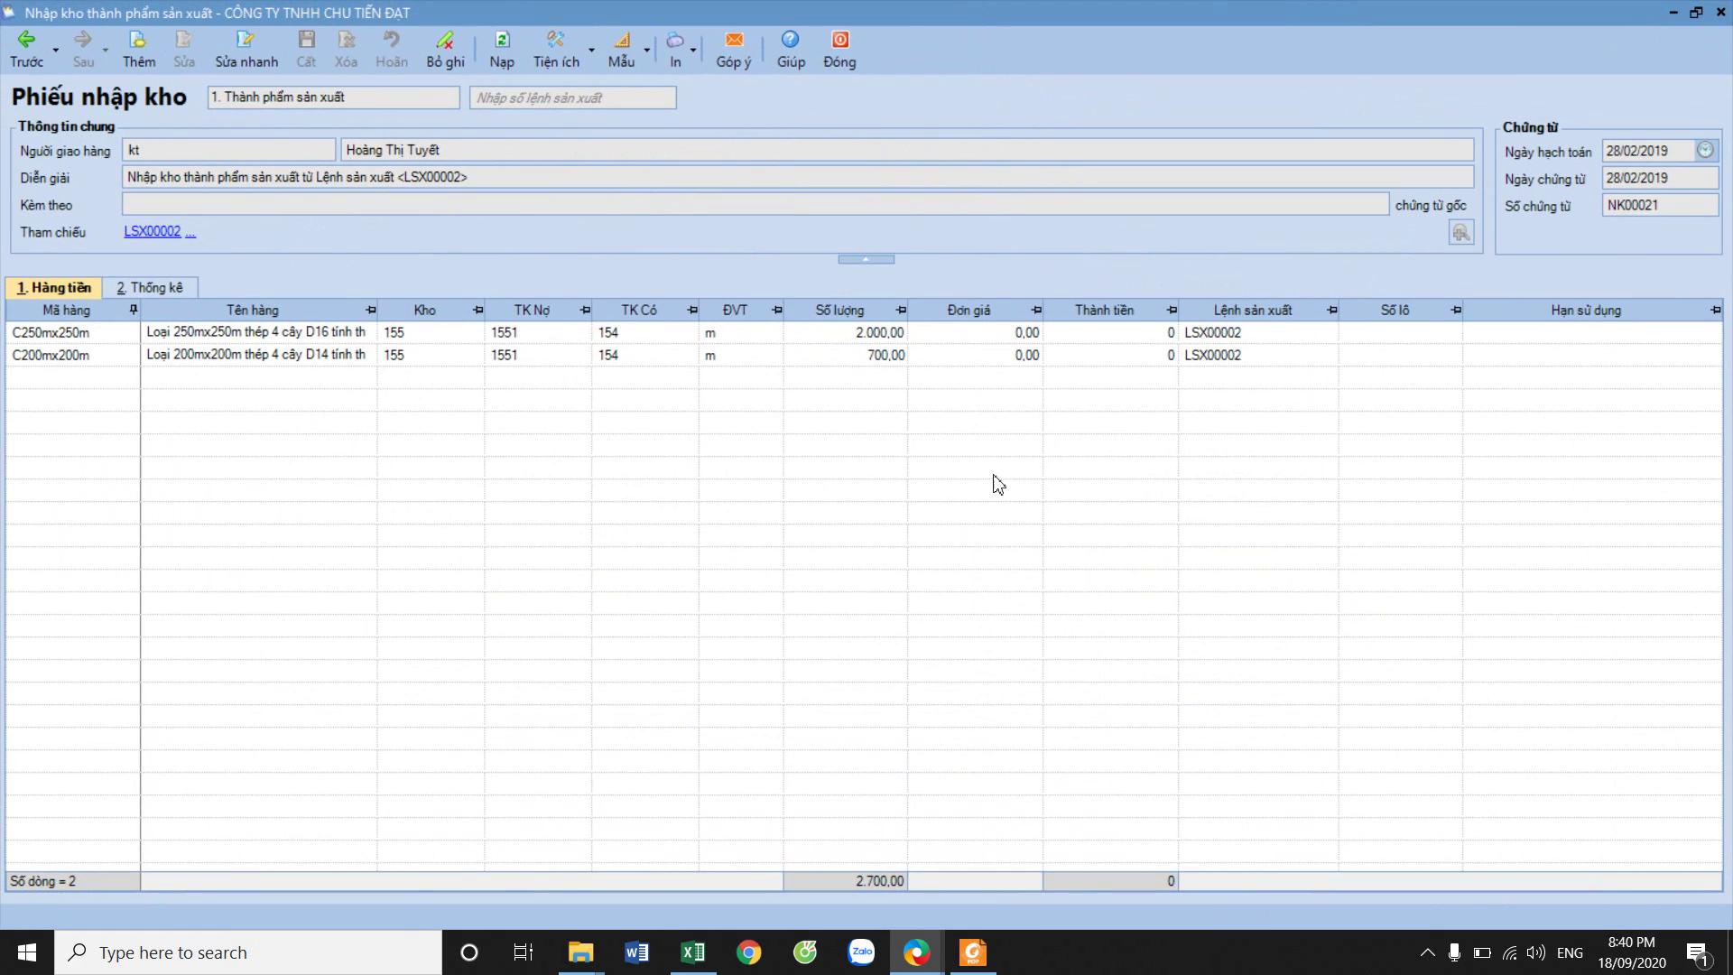
{"action": "left_click", "coordinate": [840, 49]}
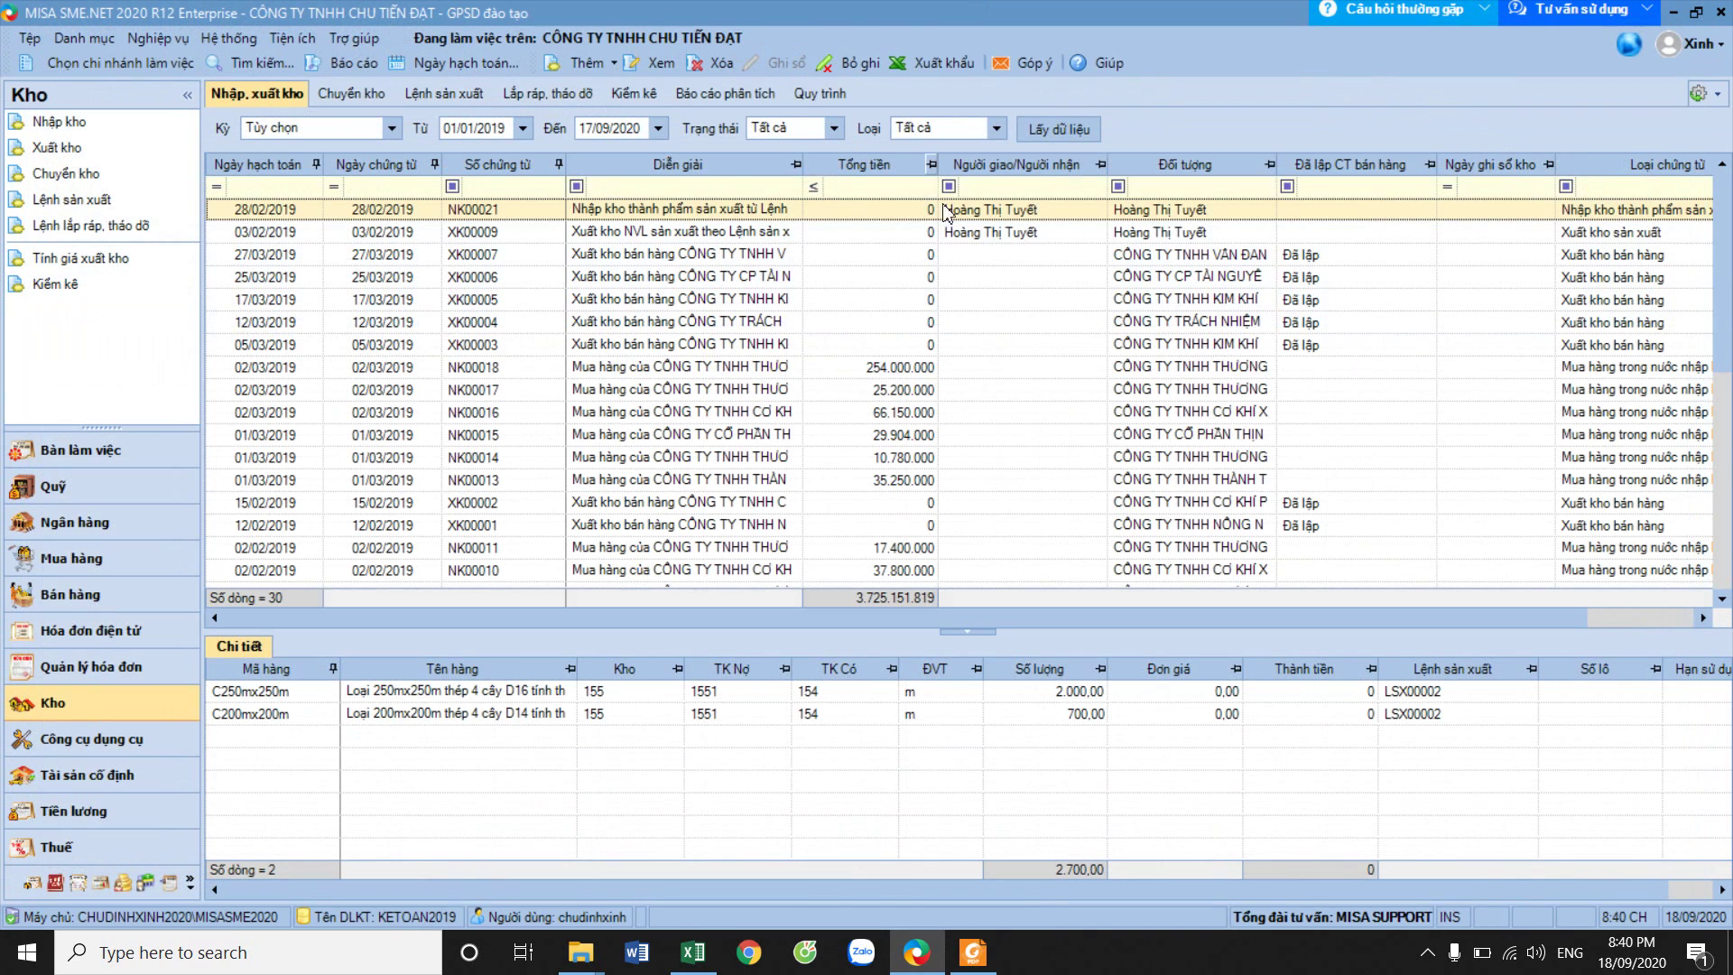
Review the unit prices and amounts on the 03/02/2019 production material issue slip, and close it.
{"action": "double_click", "coordinate": [679, 232]}
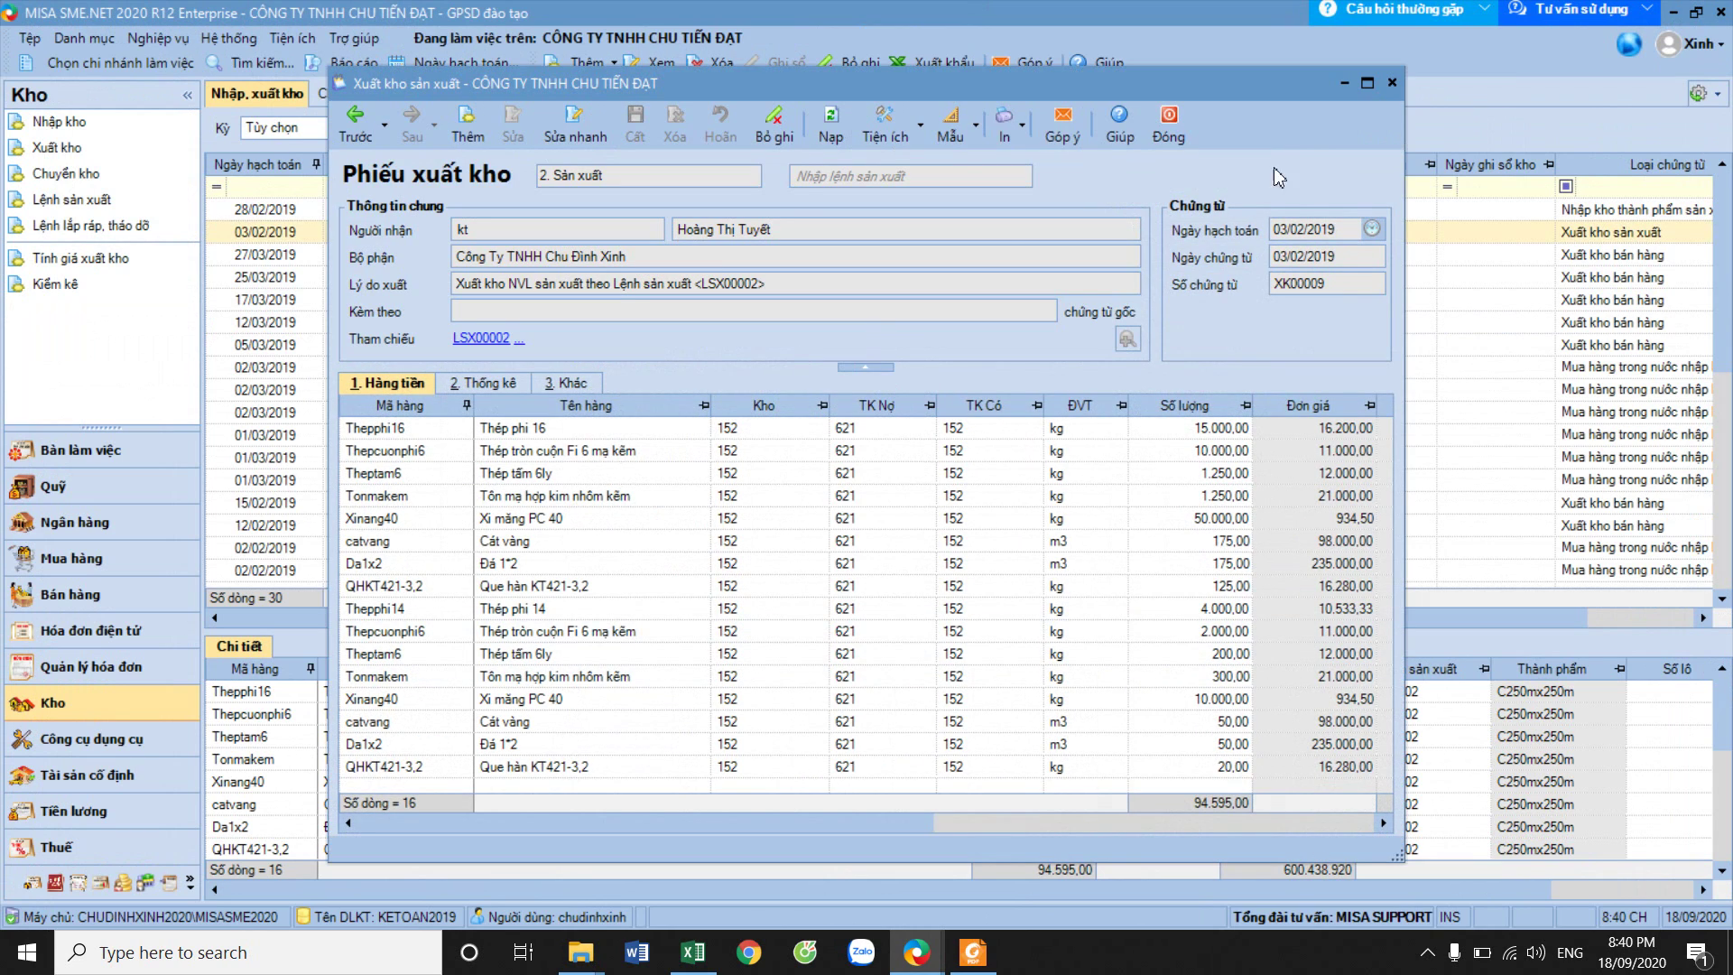
{"action": "left_click", "coordinate": [1367, 83]}
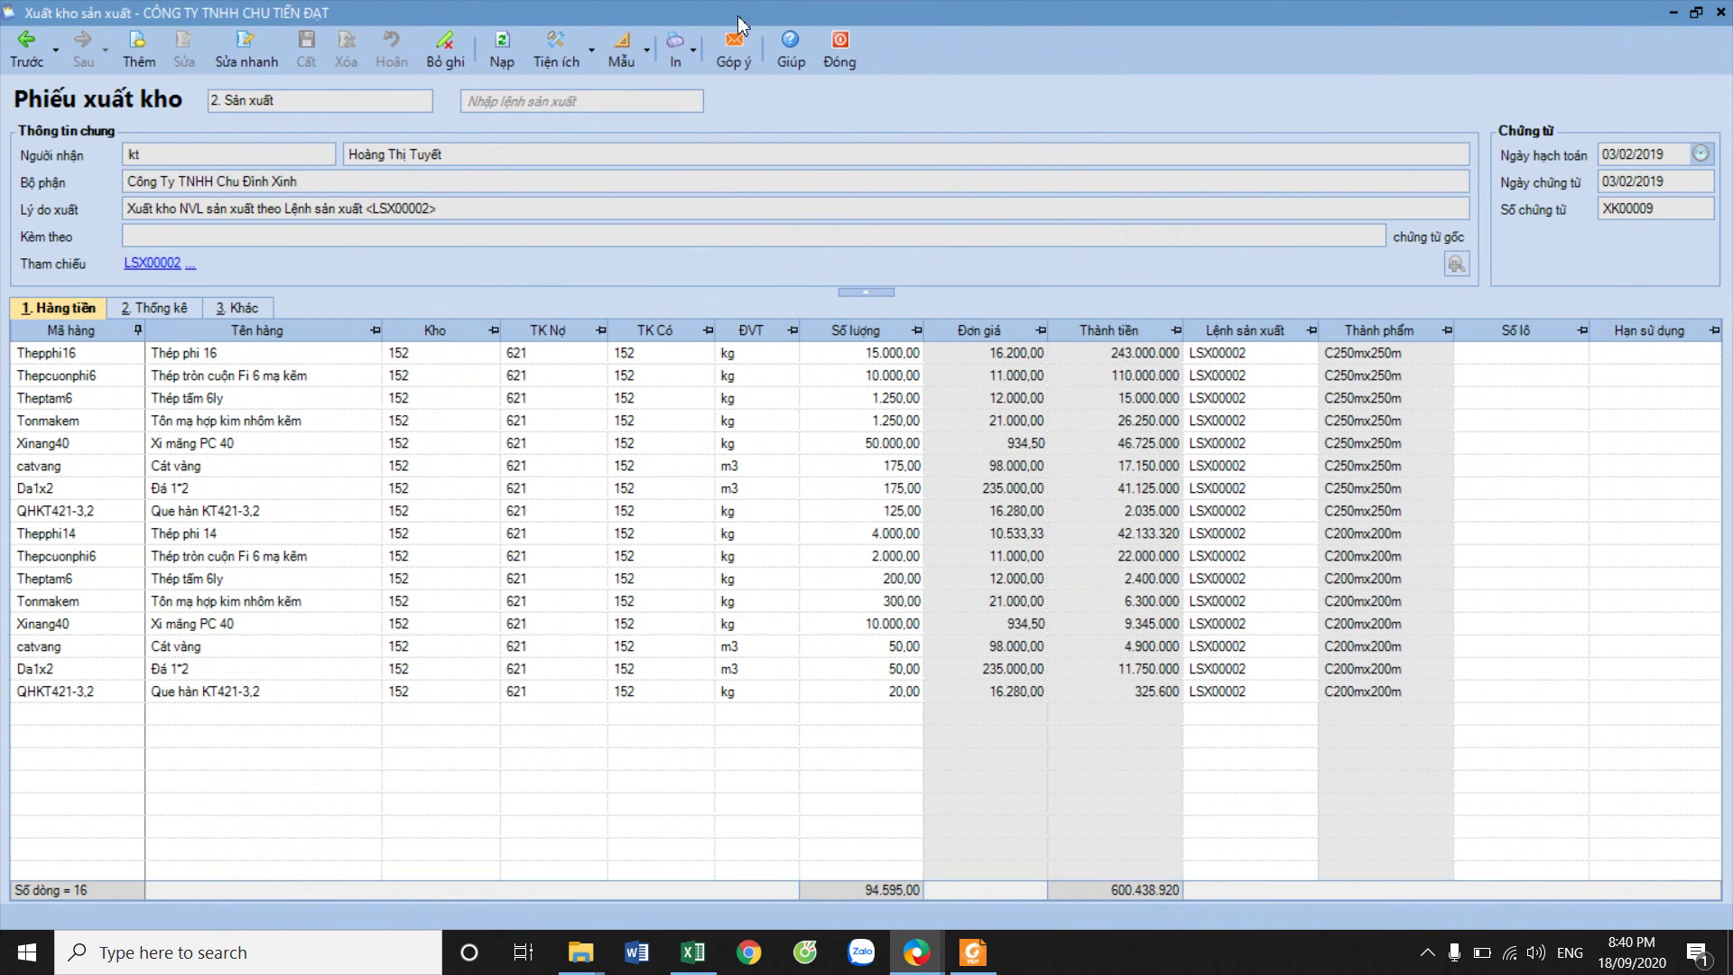
{"action": "left_click", "coordinate": [844, 54]}
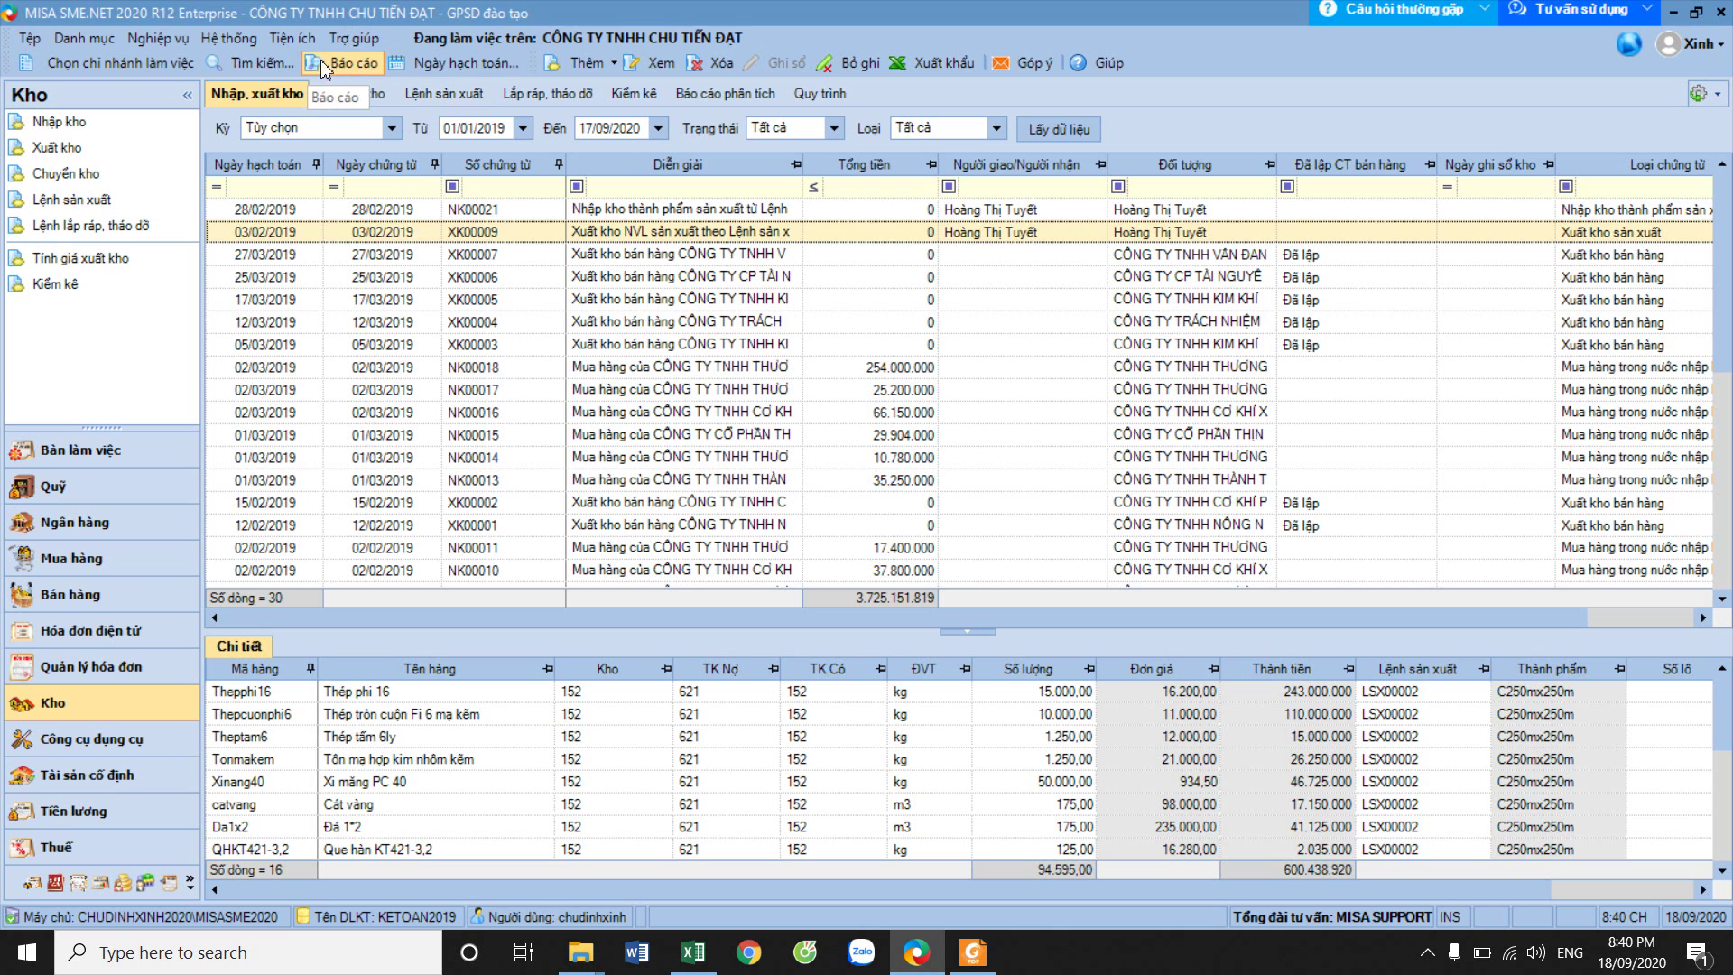
Rerun the issue price calculation for 01/02/2019 to 28/02/2019, backing up the data first, and close the dialog.
{"action": "left_click", "coordinate": [157, 40]}
{"action": "mouse_move", "coordinate": [217, 219]}
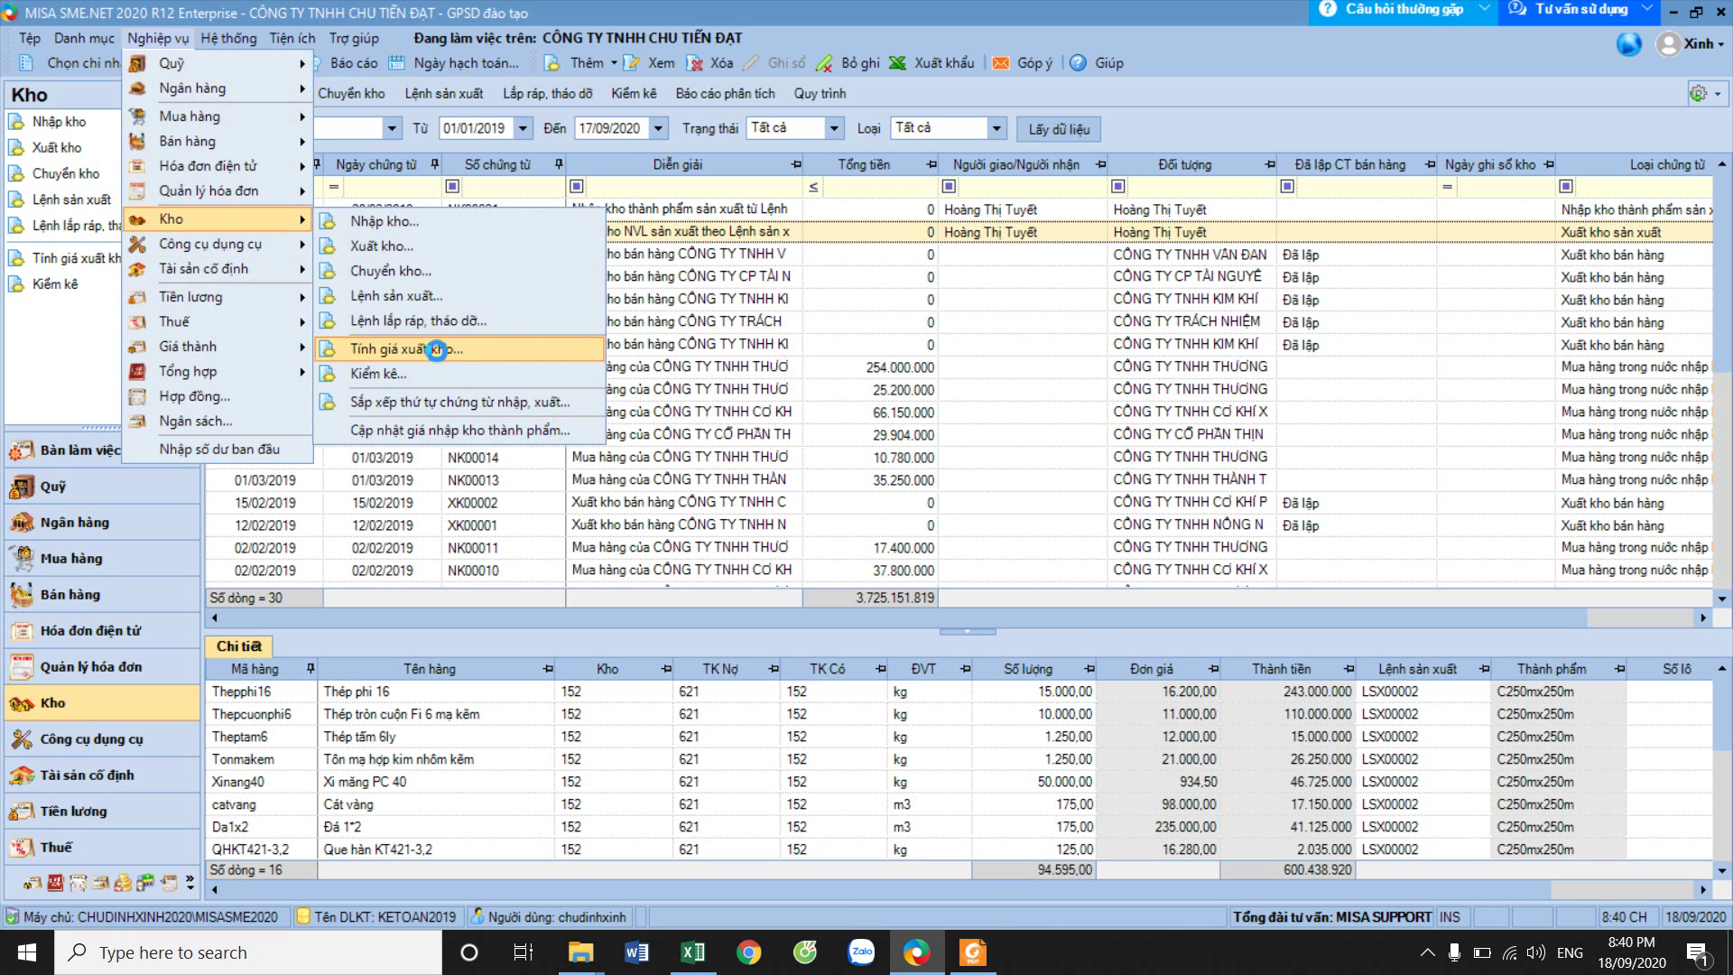
{"action": "left_click", "coordinate": [438, 352]}
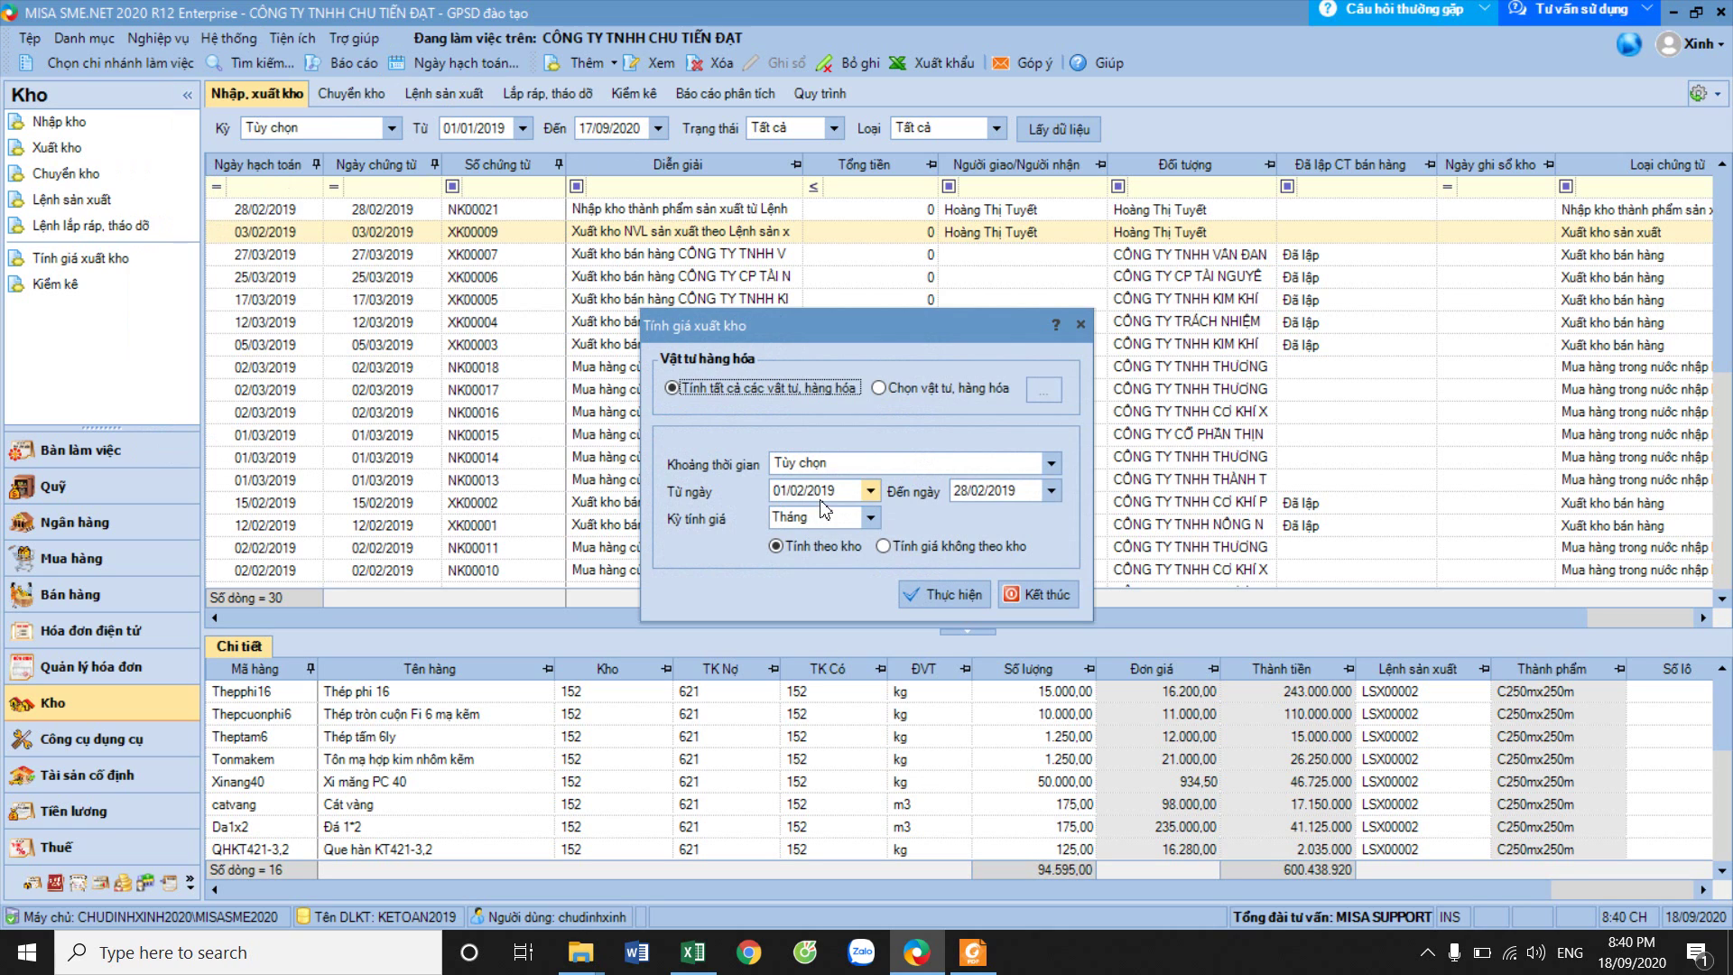
{"action": "left_click", "coordinate": [950, 597]}
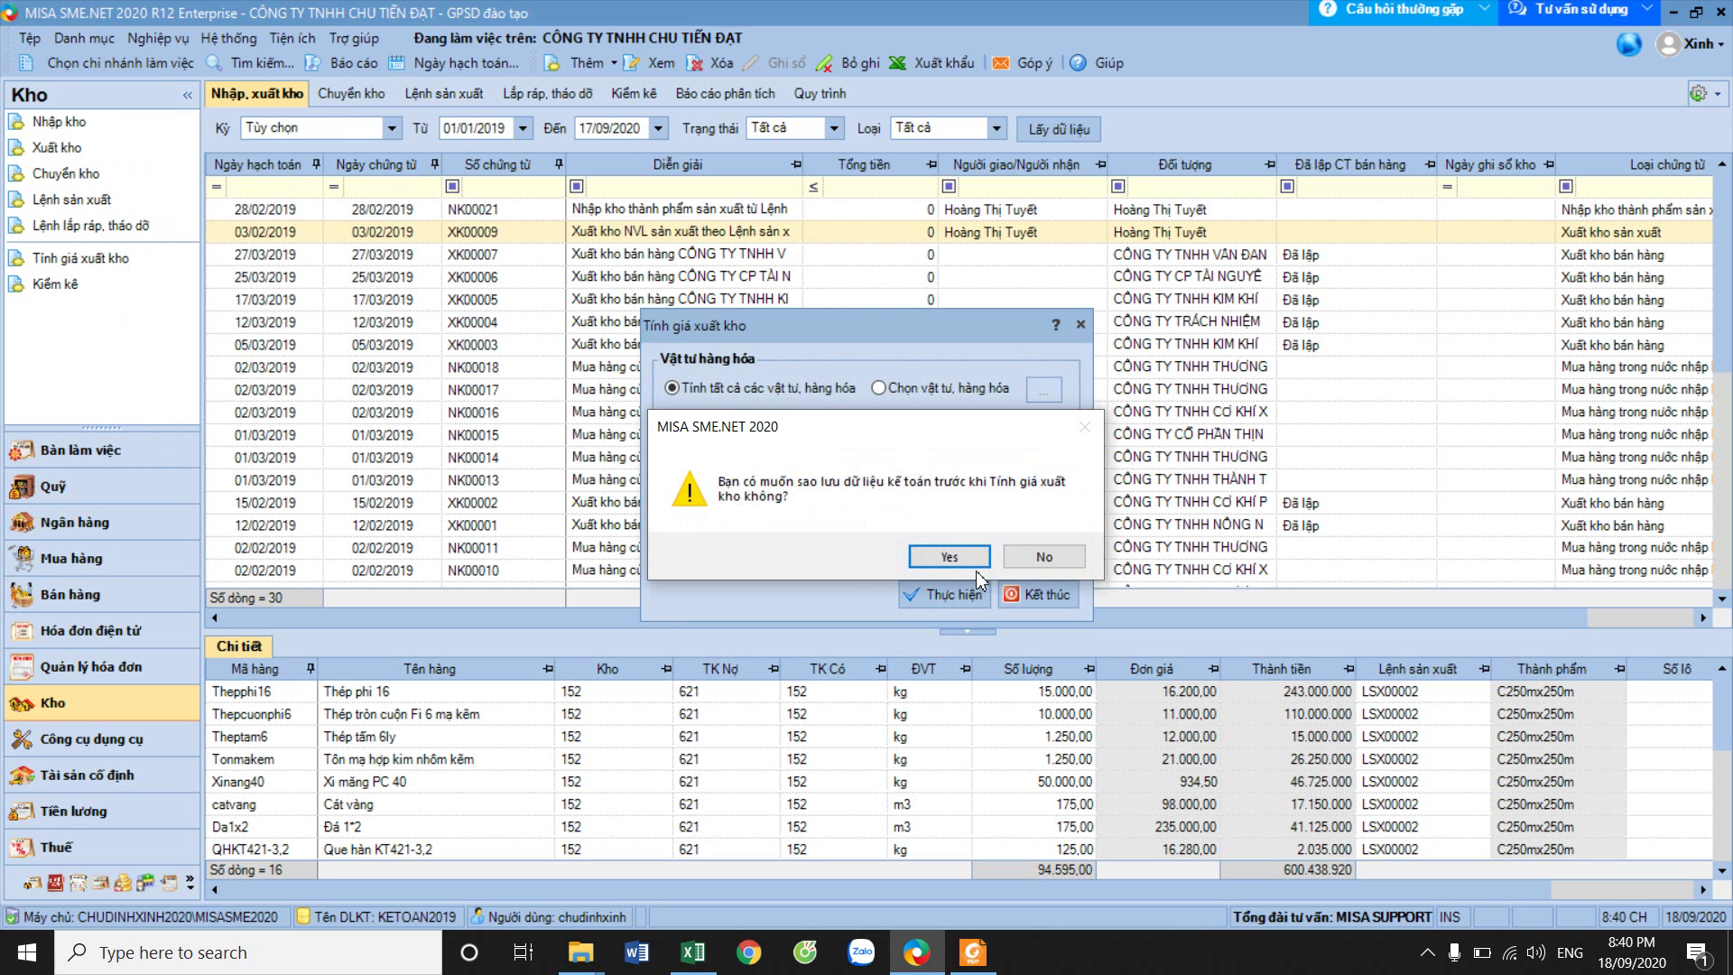
{"action": "left_click", "coordinate": [950, 557]}
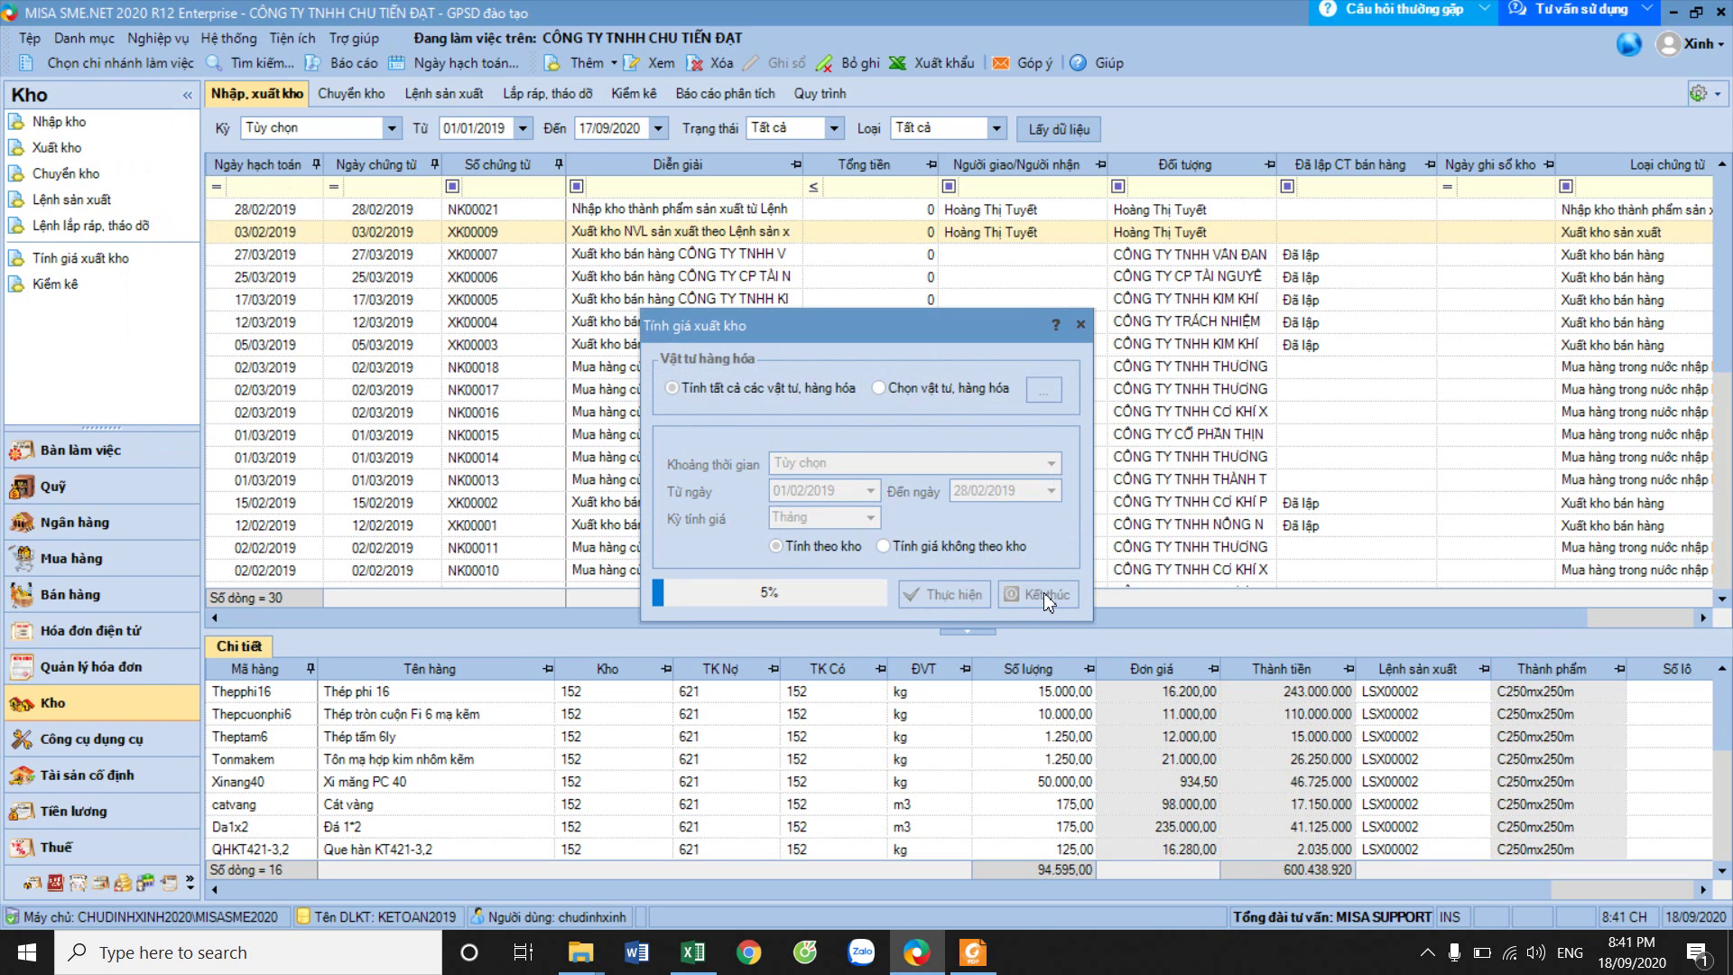
{"action": "left_click", "coordinate": [996, 553]}
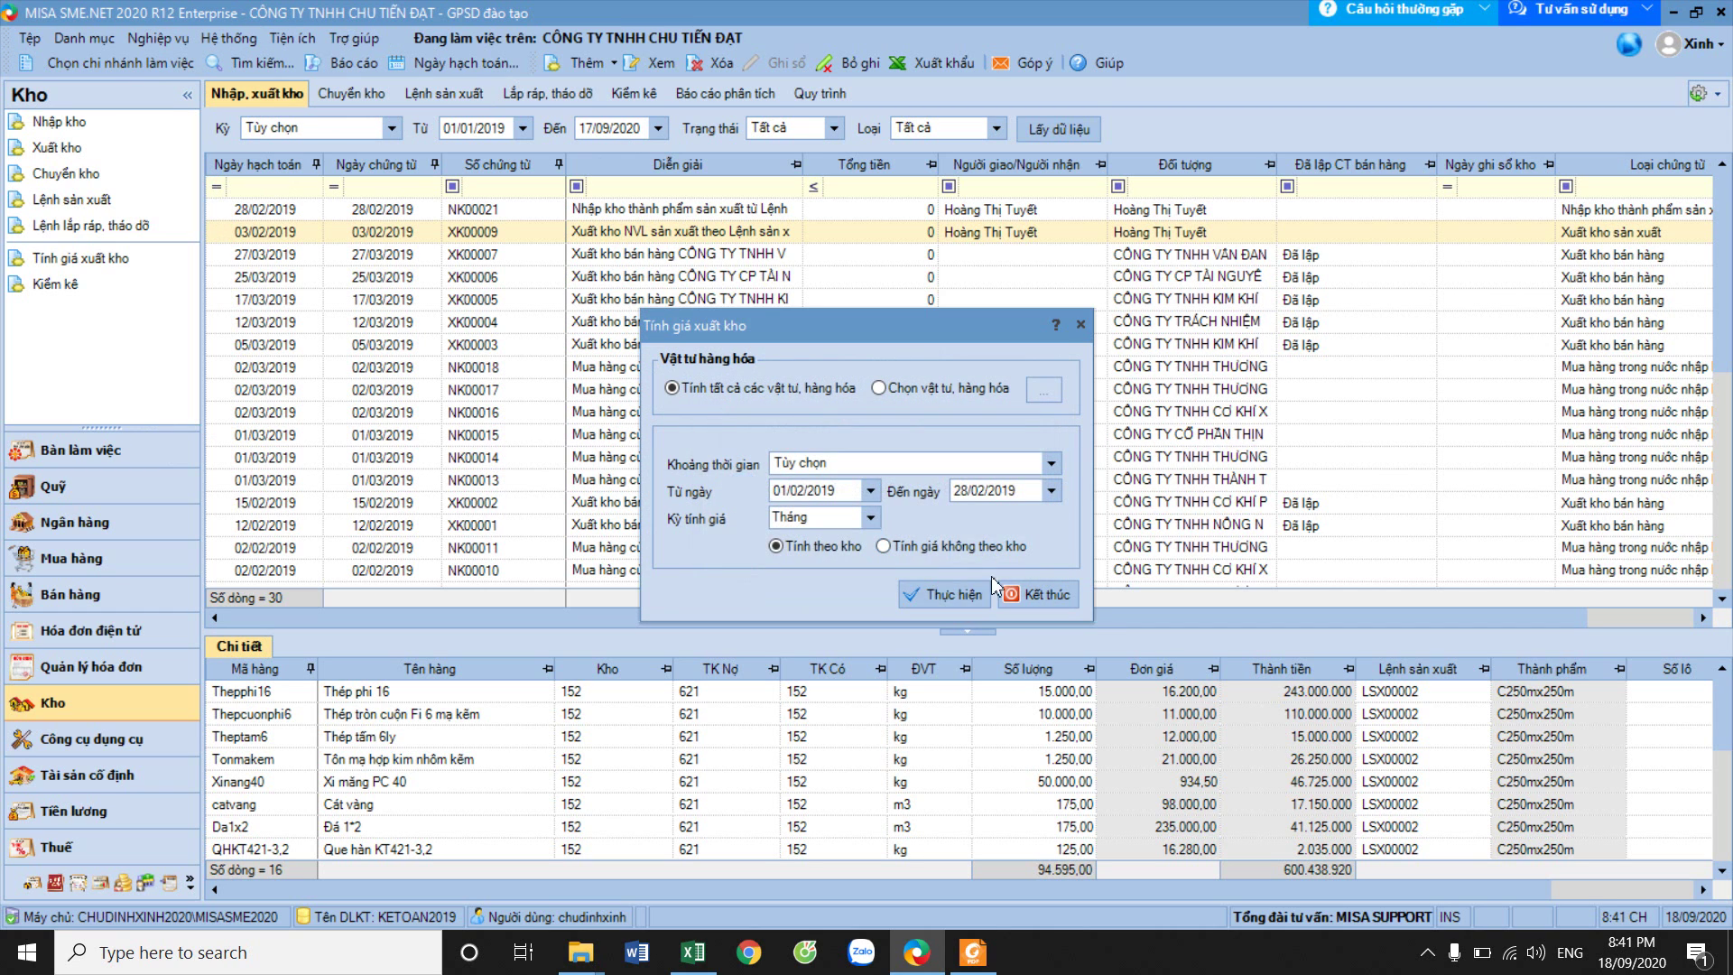
{"action": "left_click", "coordinate": [1047, 593]}
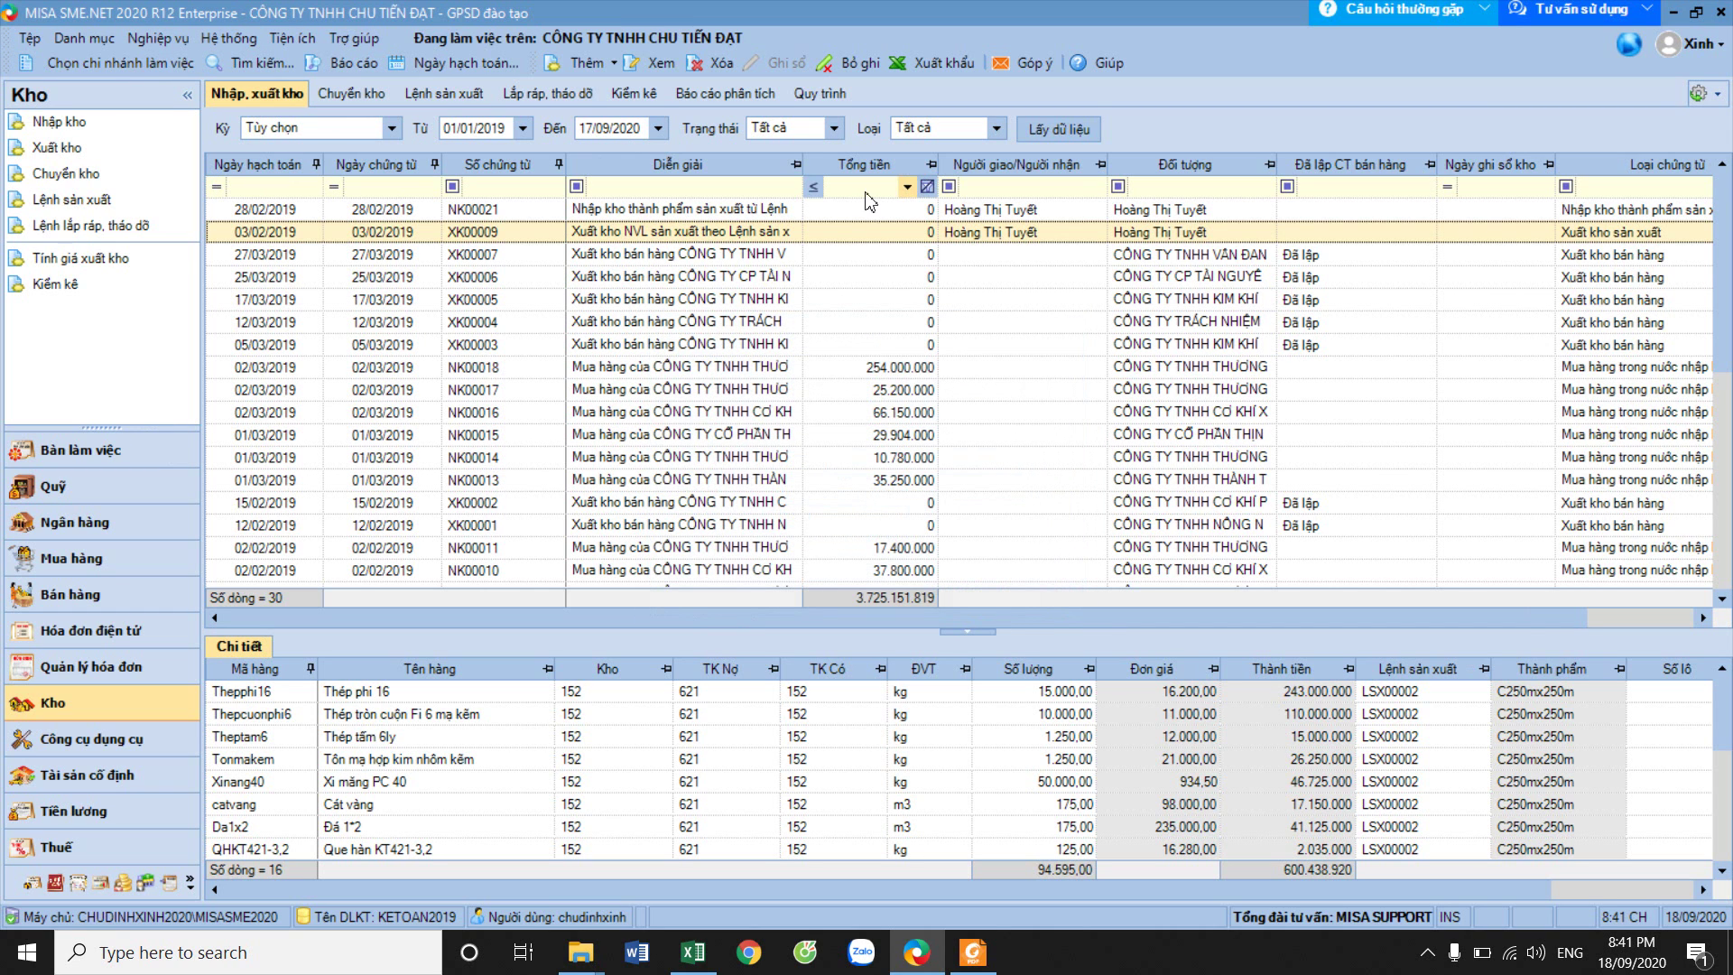
Reload the receipt and issue list and check the totals of the February production issue slip and finished-goods receipt.
{"action": "left_click", "coordinate": [1054, 129]}
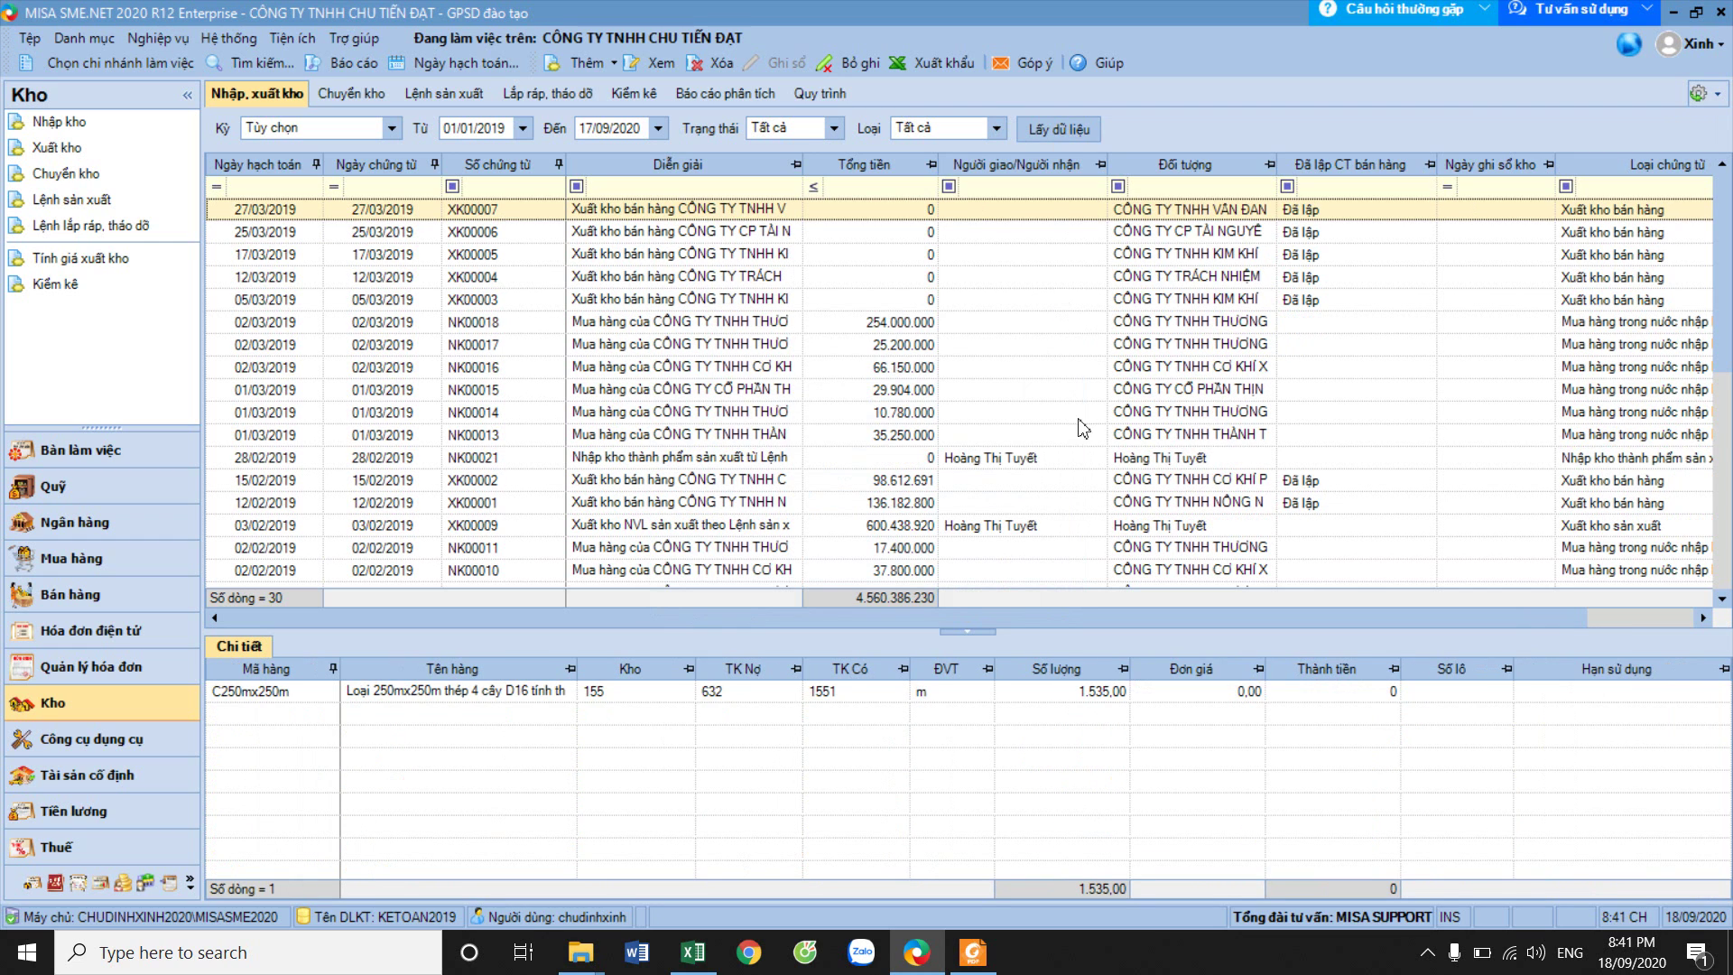
{"action": "left_click", "coordinate": [1056, 129]}
{"action": "left_click", "coordinate": [894, 531]}
{"action": "scroll", "coordinate": [896, 532], "scroll_direction": "down", "scroll_amount": 2}
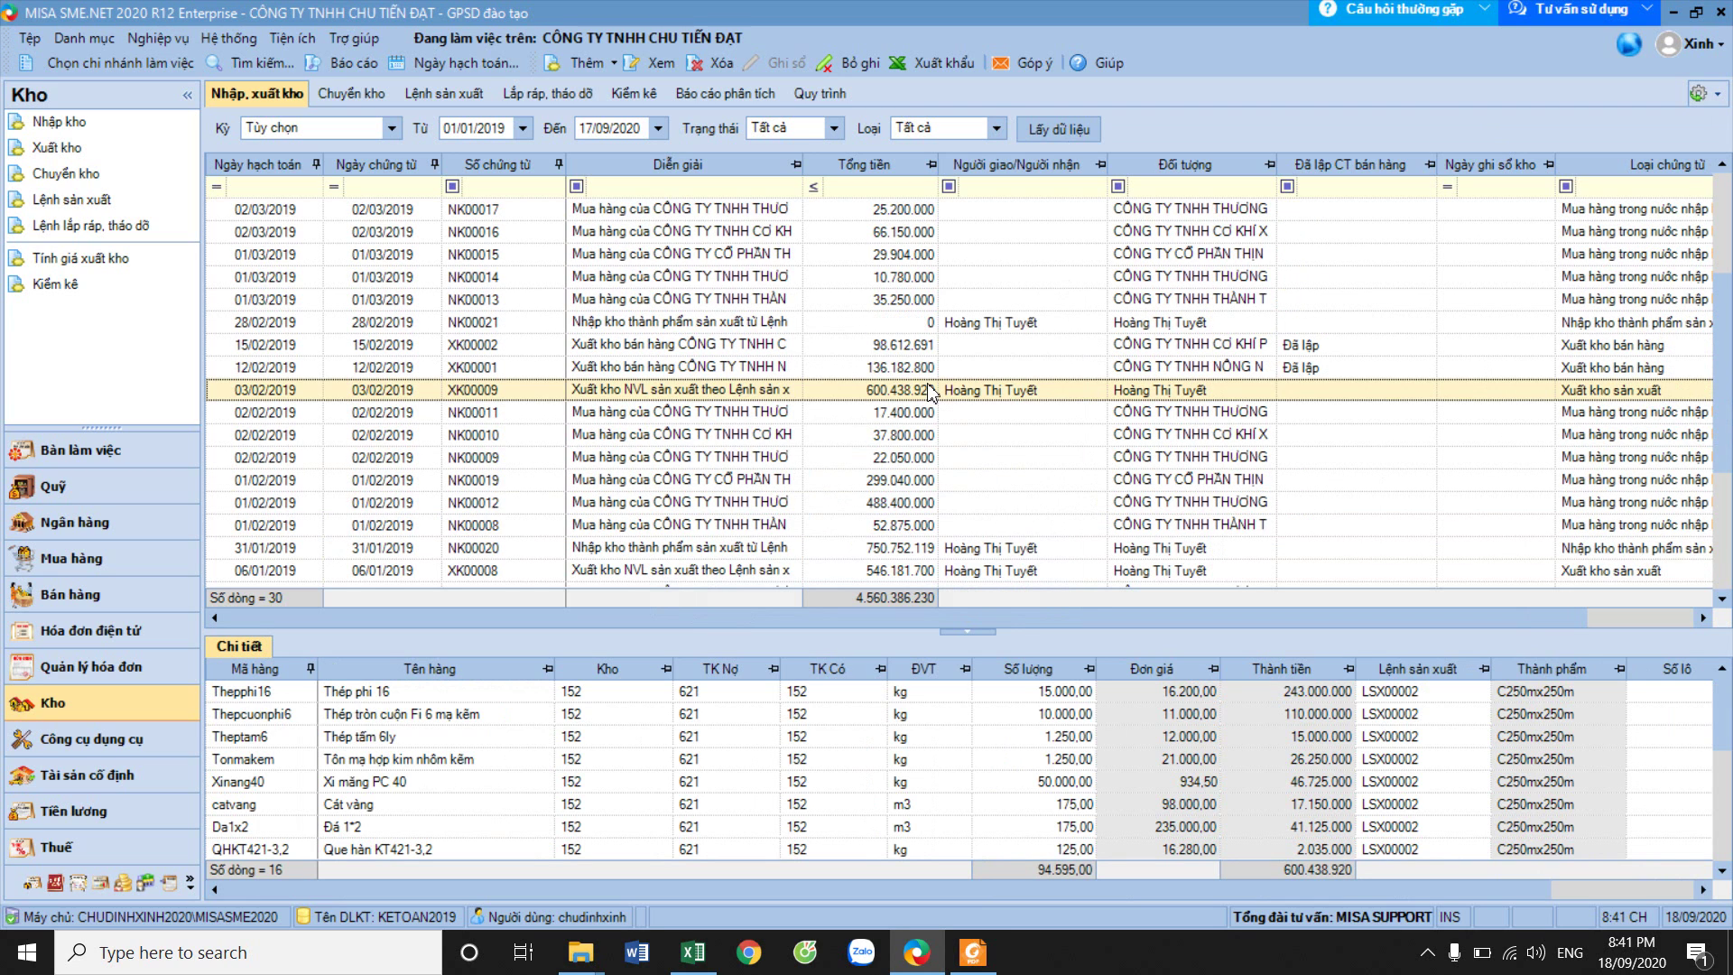
{"action": "left_click", "coordinate": [761, 331]}
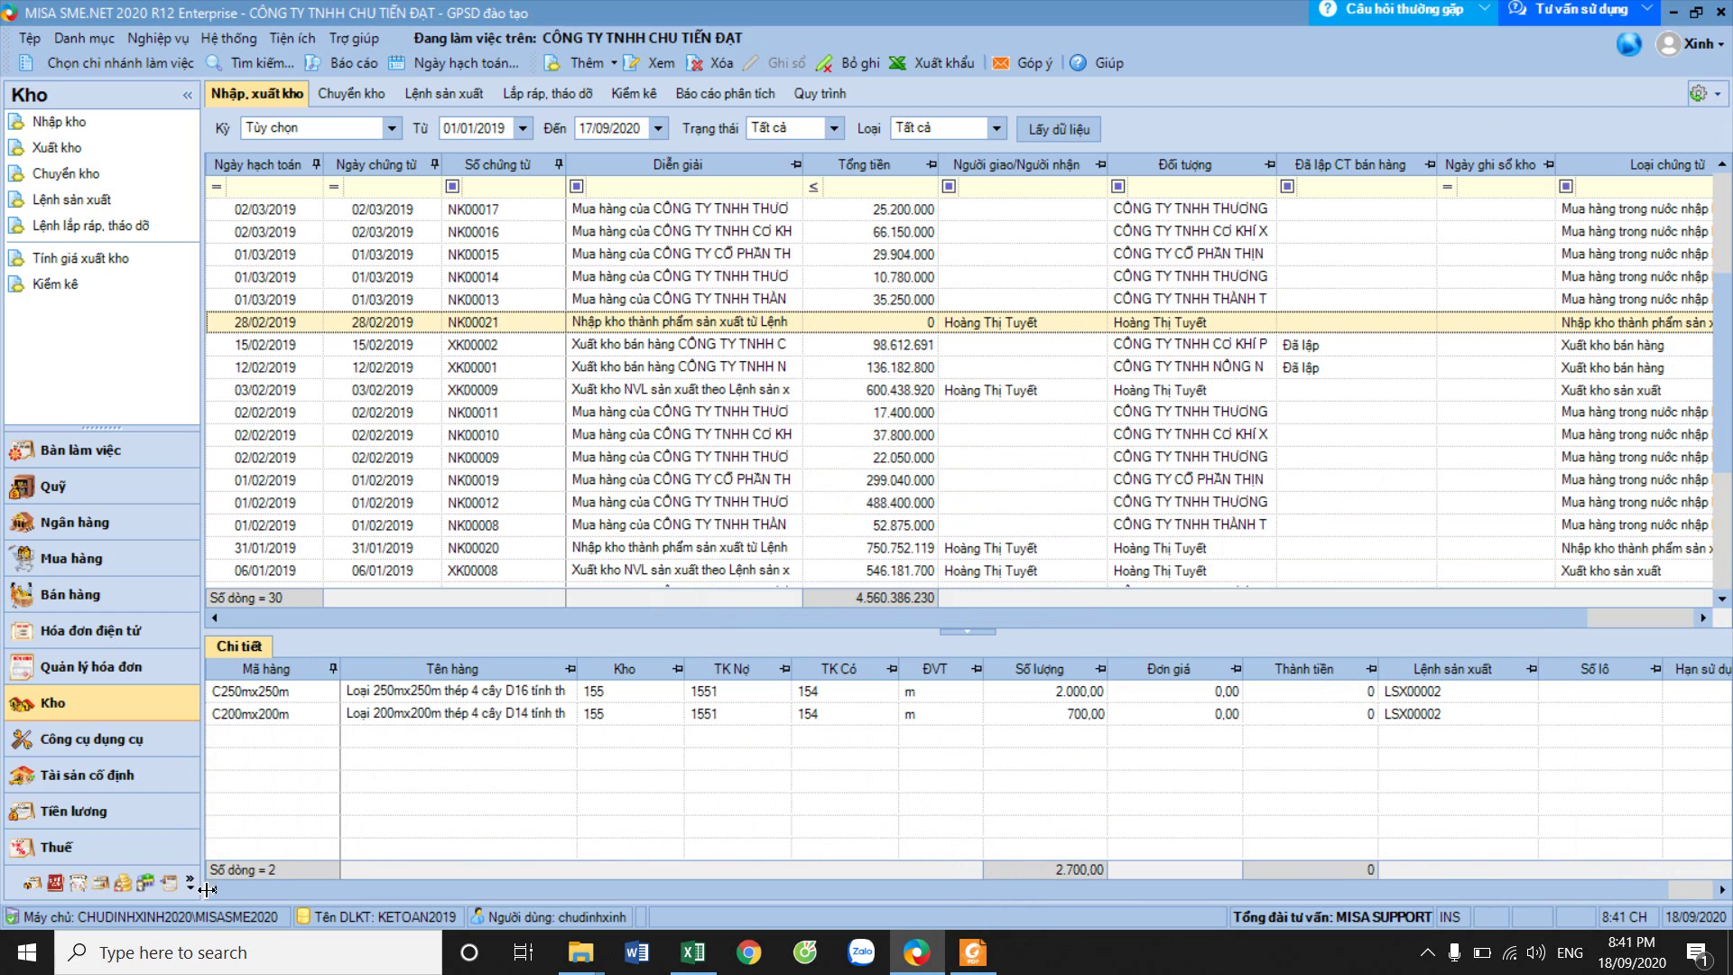
Load the 2019 cash vouchers and review the accounting entries of the January 2019 salary payment voucher.
{"action": "left_click", "coordinate": [85, 487]}
{"action": "left_click", "coordinate": [478, 216]}
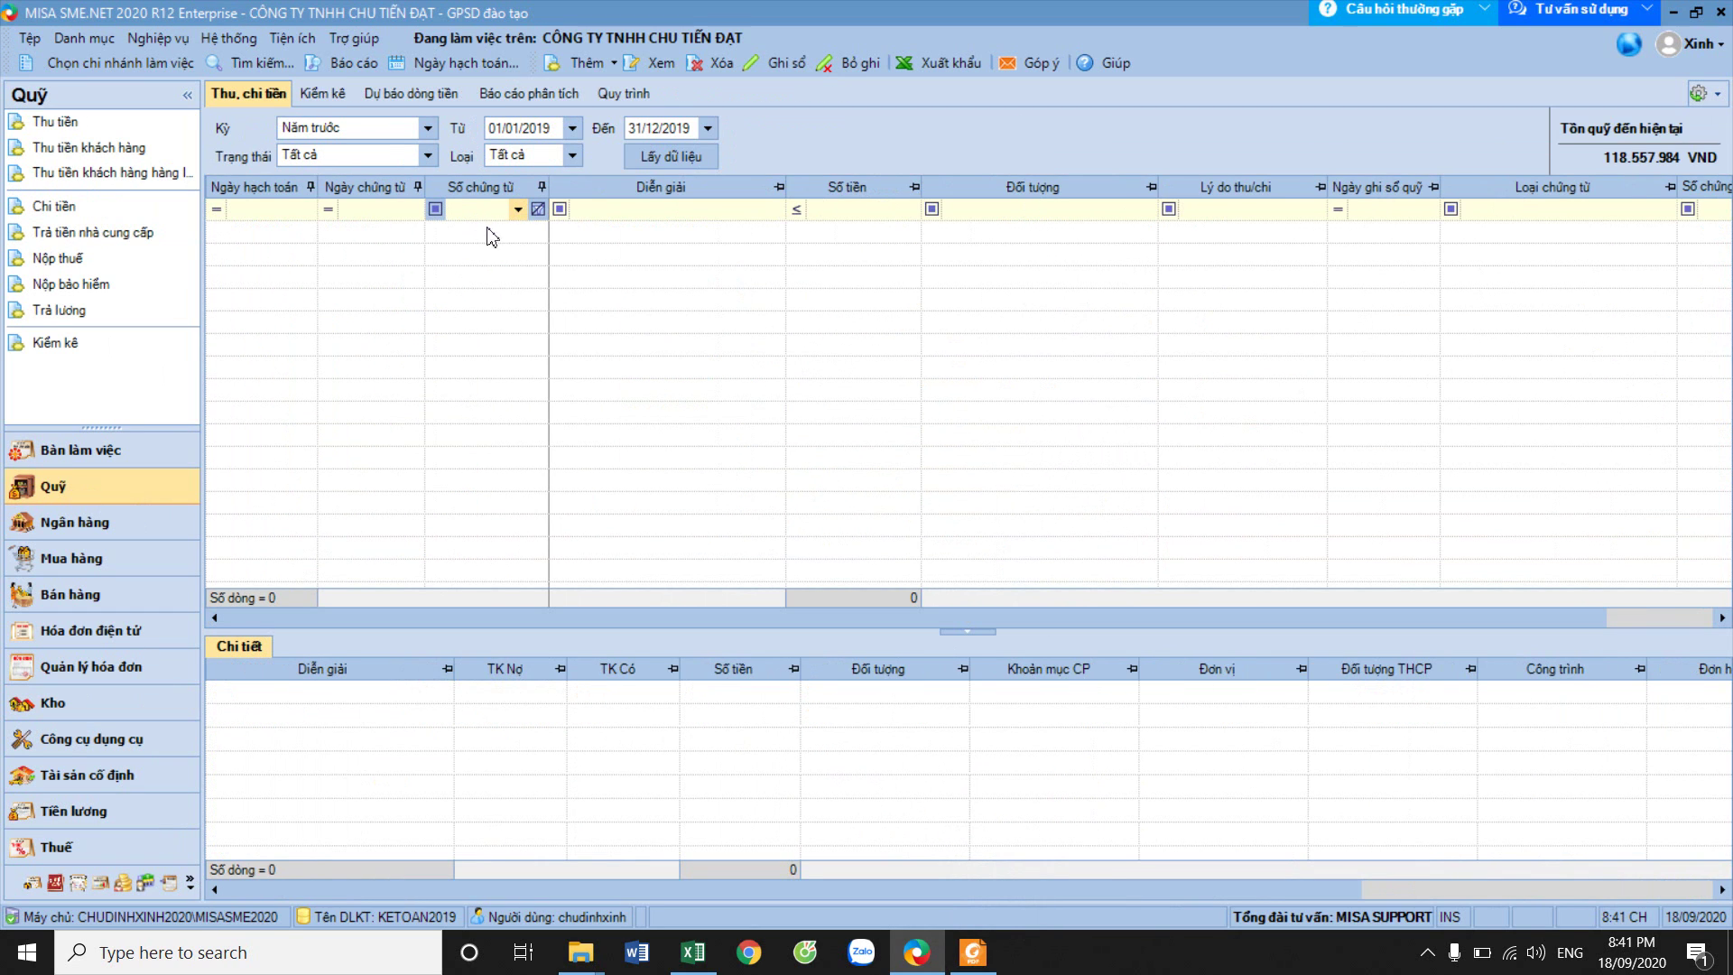
{"action": "left_click", "coordinate": [666, 150]}
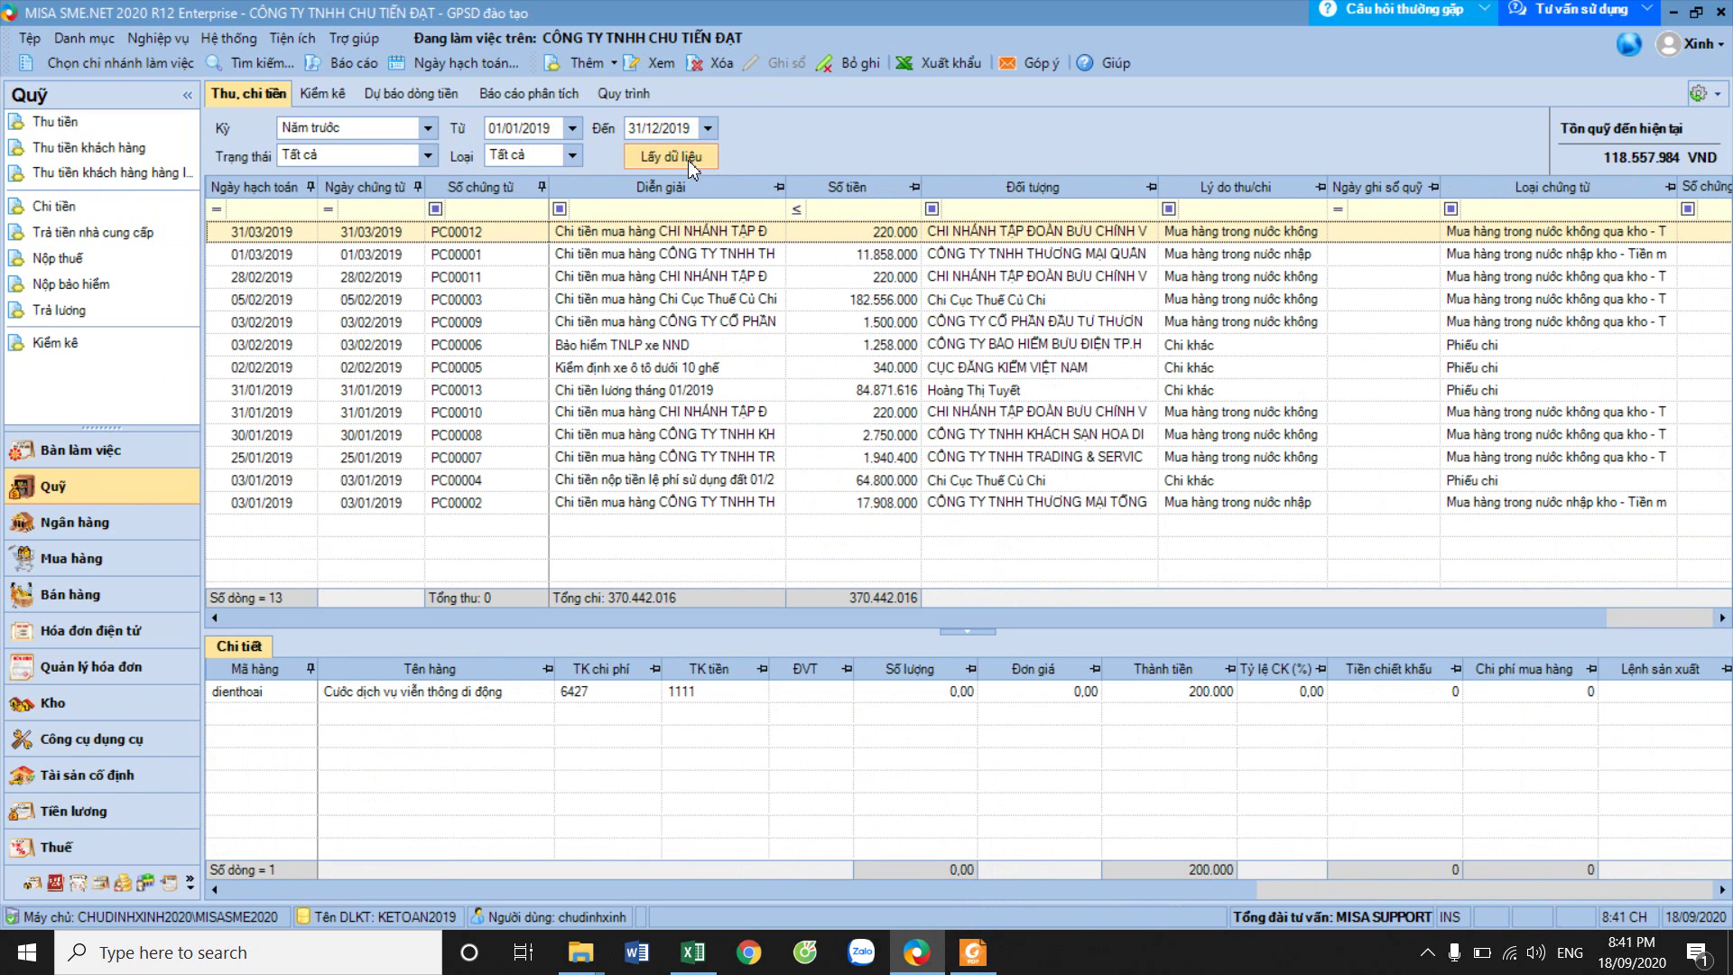
{"action": "left_click", "coordinate": [618, 394]}
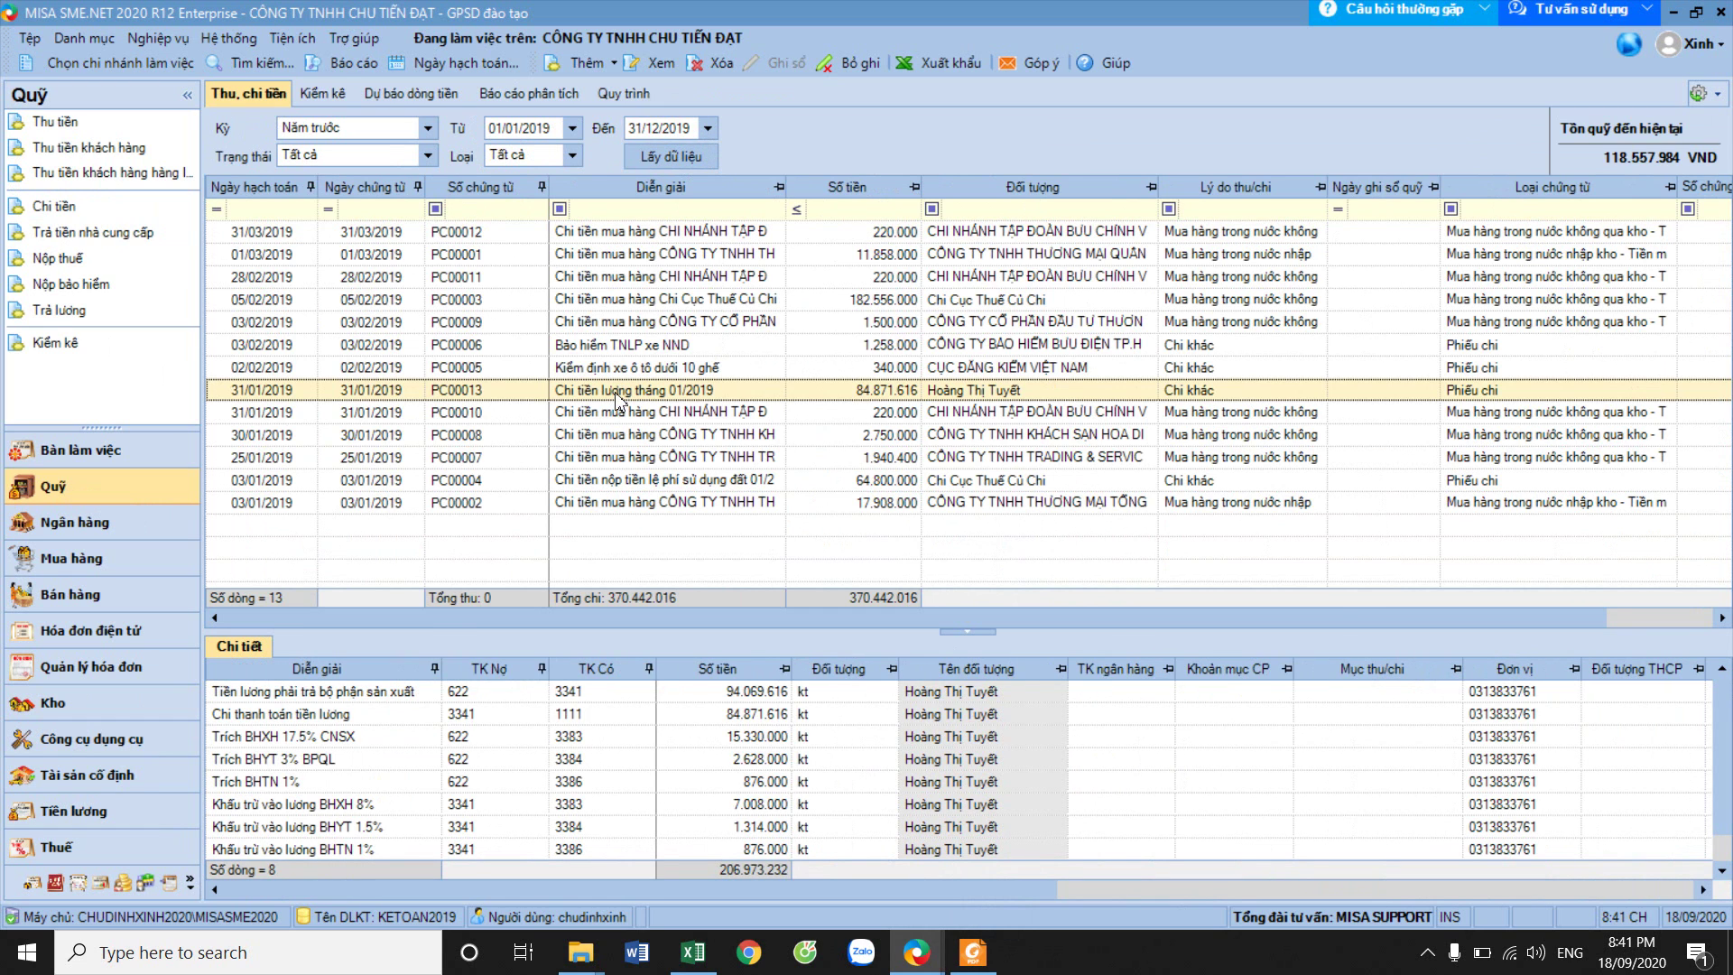
{"action": "double_click", "coordinate": [618, 393]}
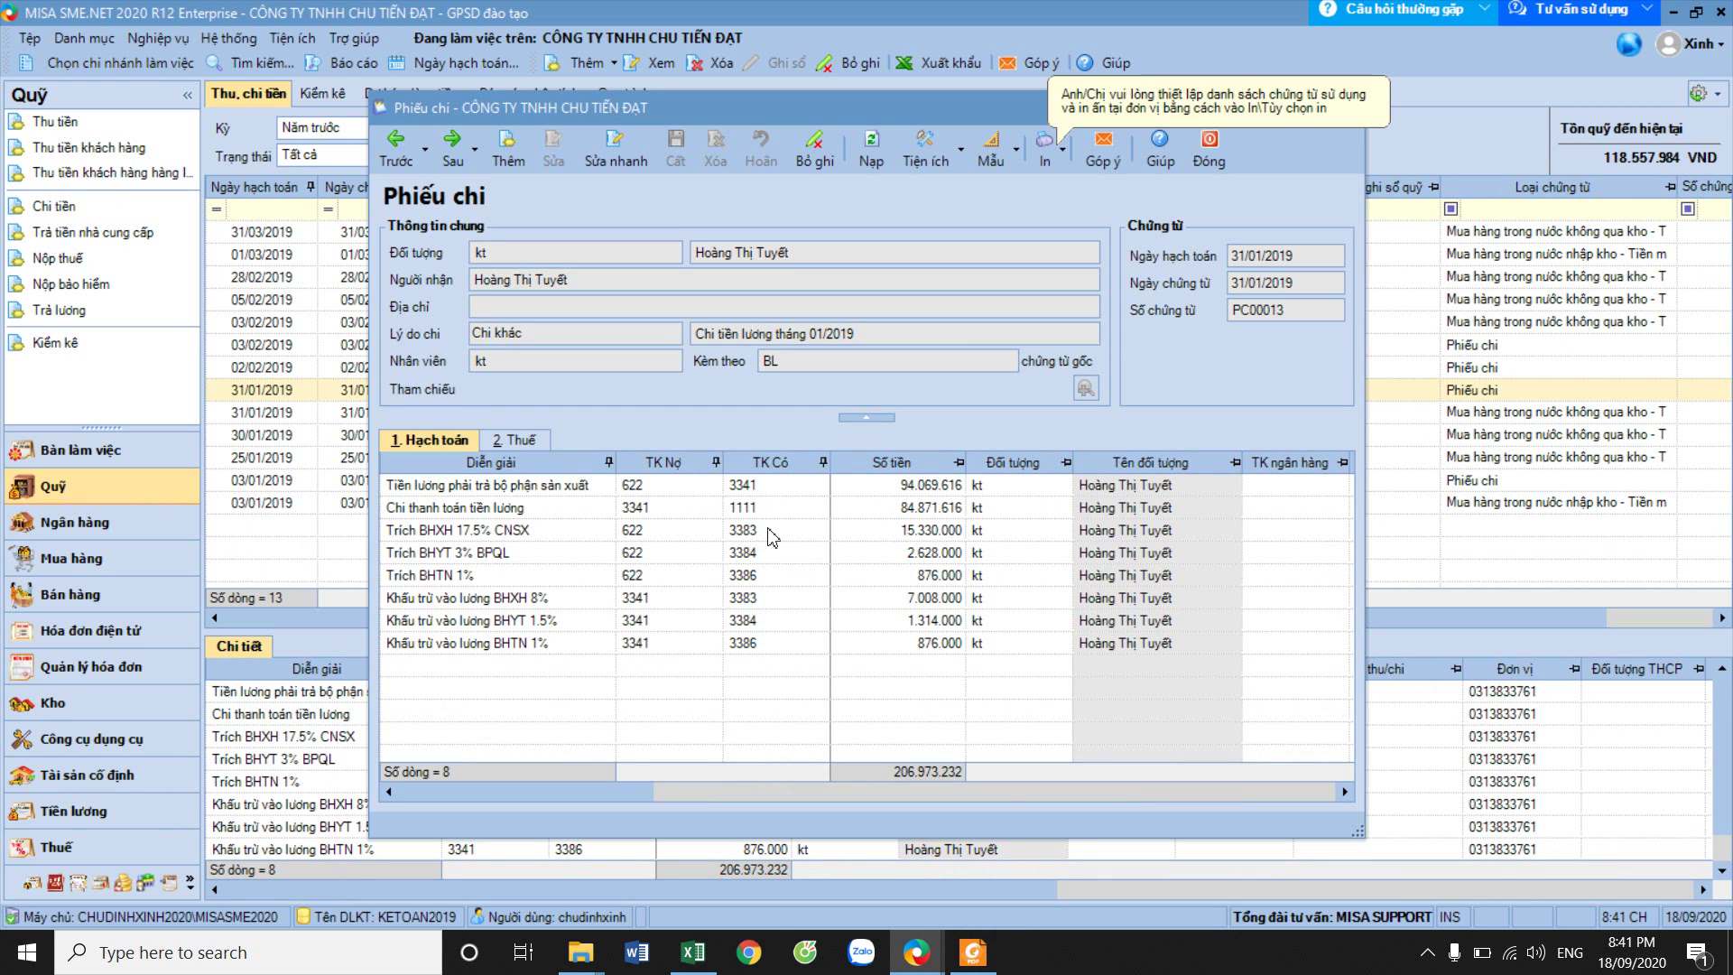
{"action": "left_click", "coordinate": [1209, 155]}
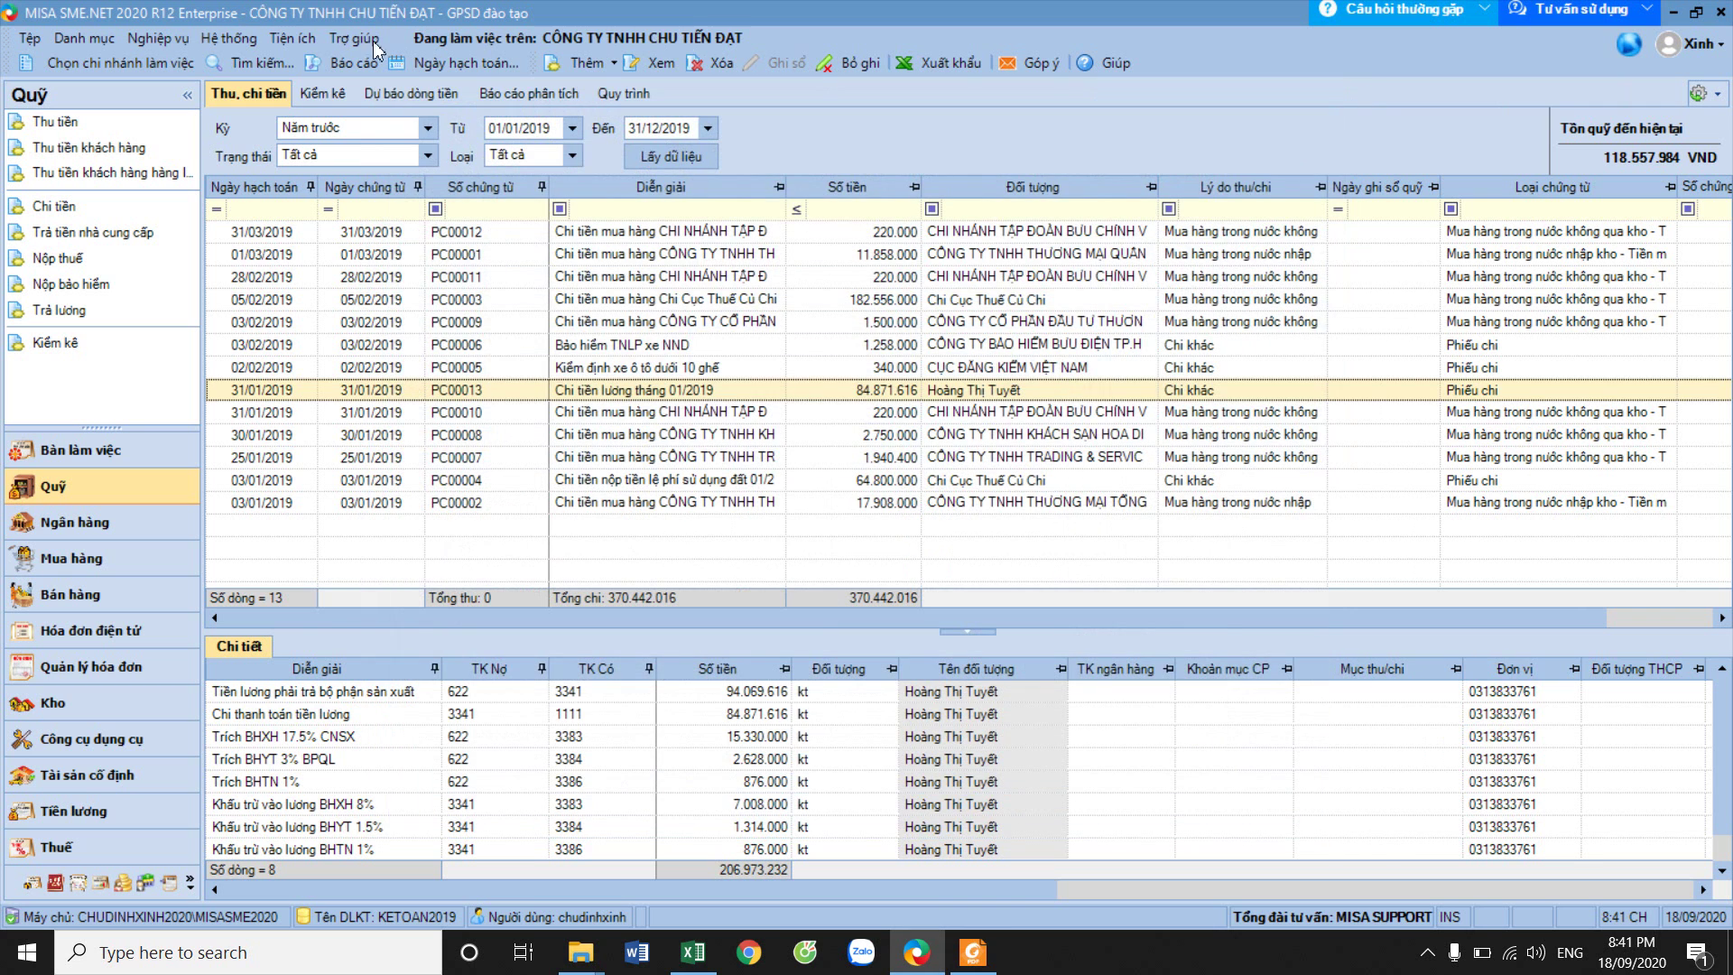
Check the voucher entry settings in the personal options and close them without changes.
{"action": "left_click", "coordinate": [229, 38]}
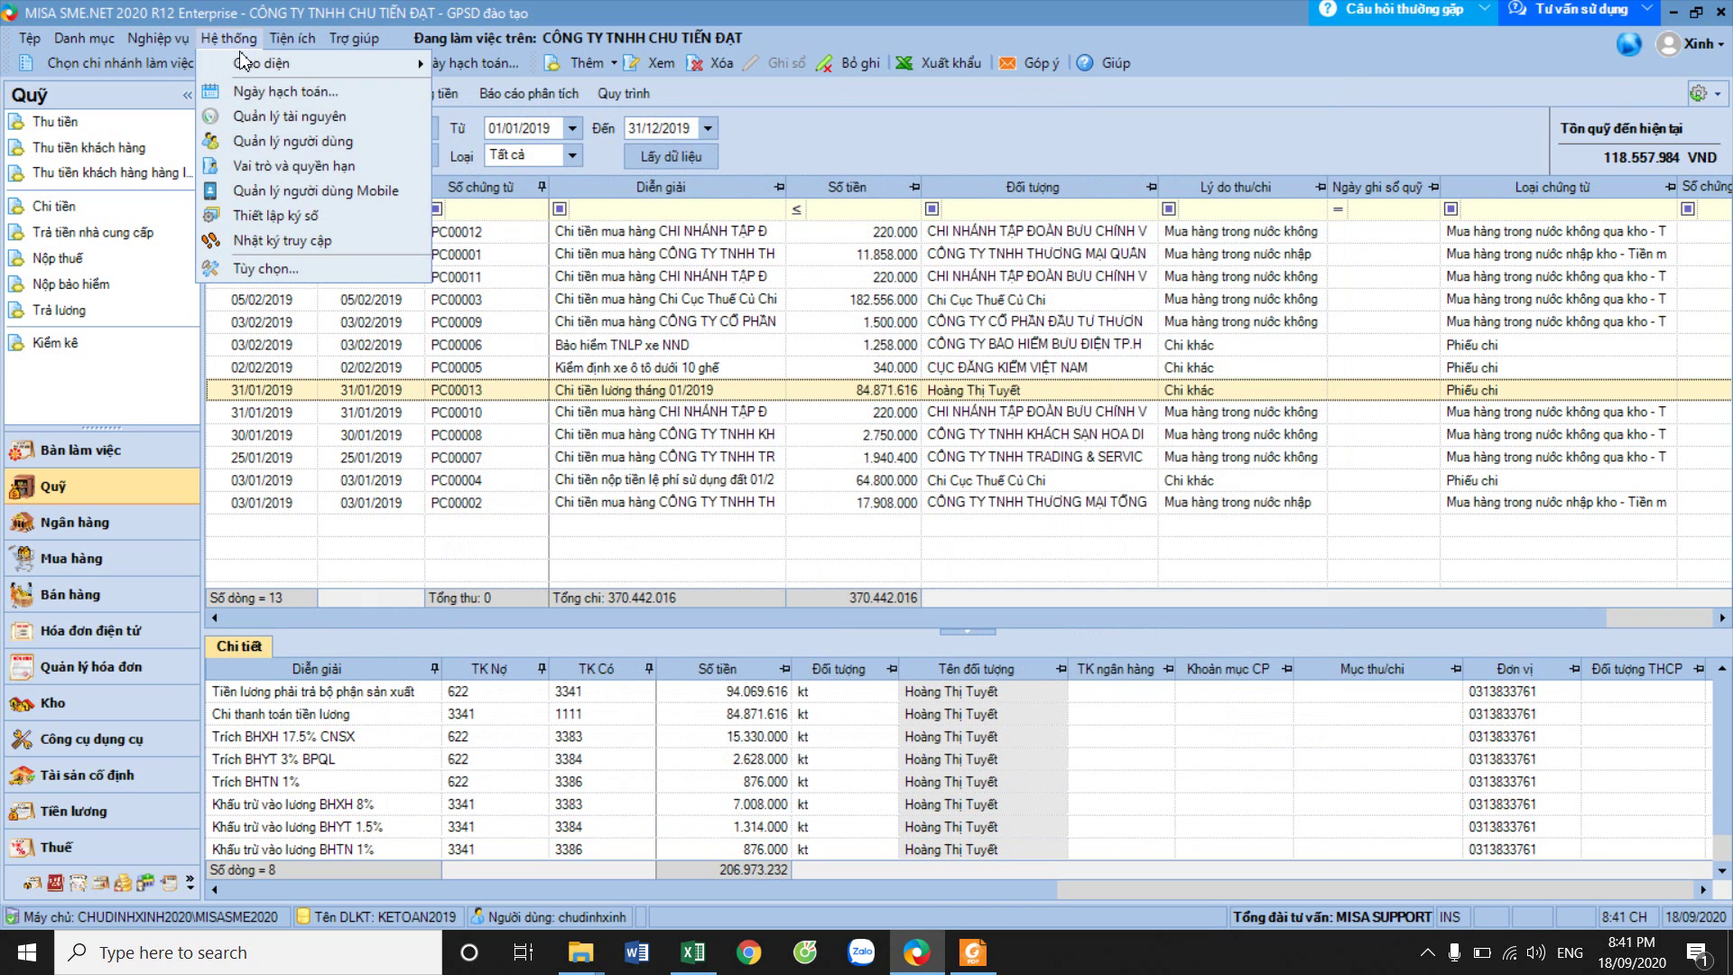
{"action": "left_click", "coordinate": [266, 271]}
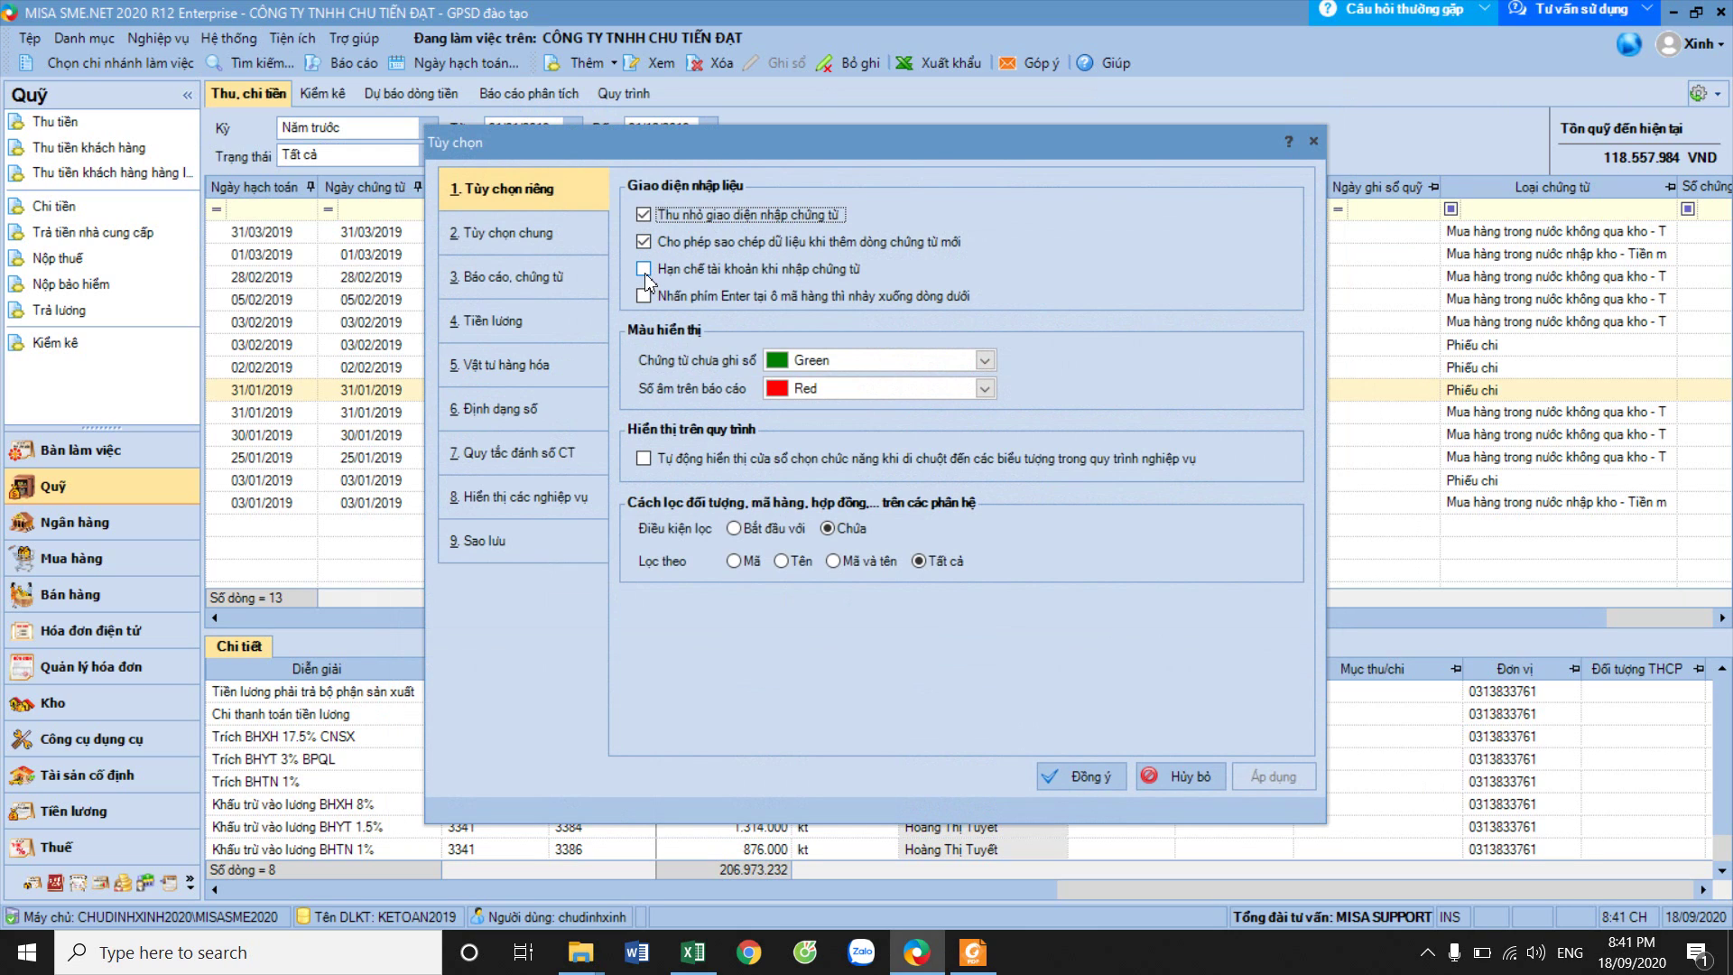
{"action": "left_click", "coordinate": [1167, 778]}
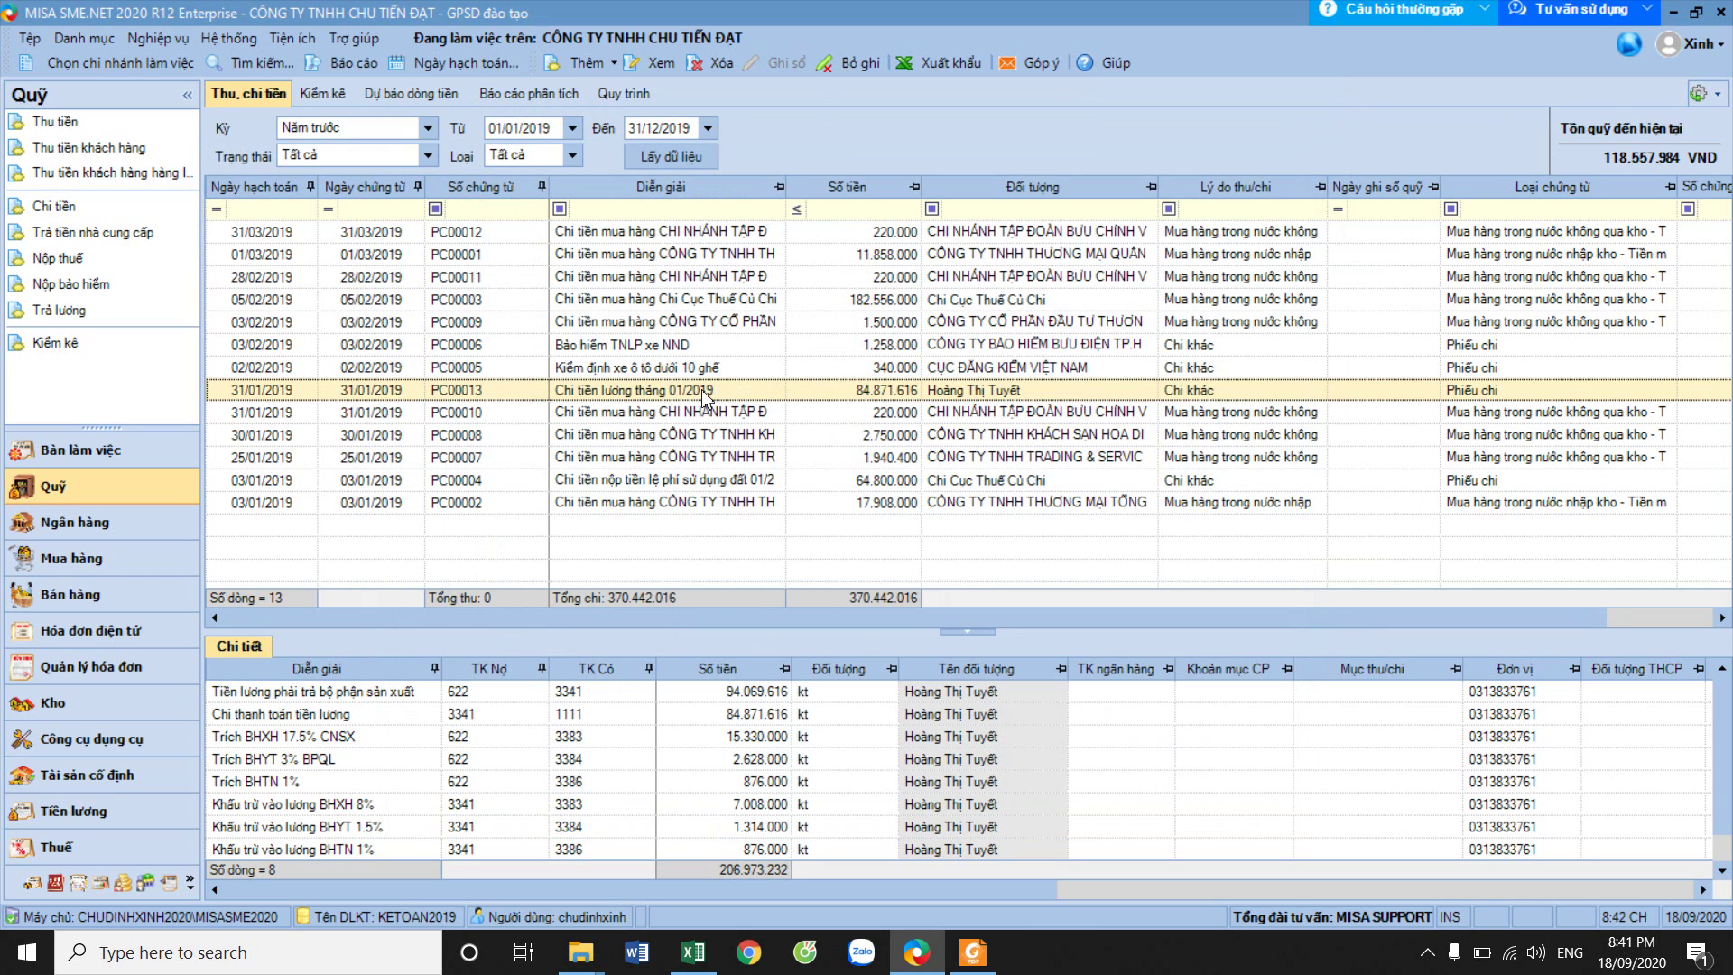
Look over the 2019 general journal vouchers, return to the cash vouchers and start a new voucher.
{"action": "left_click", "coordinate": [56, 883]}
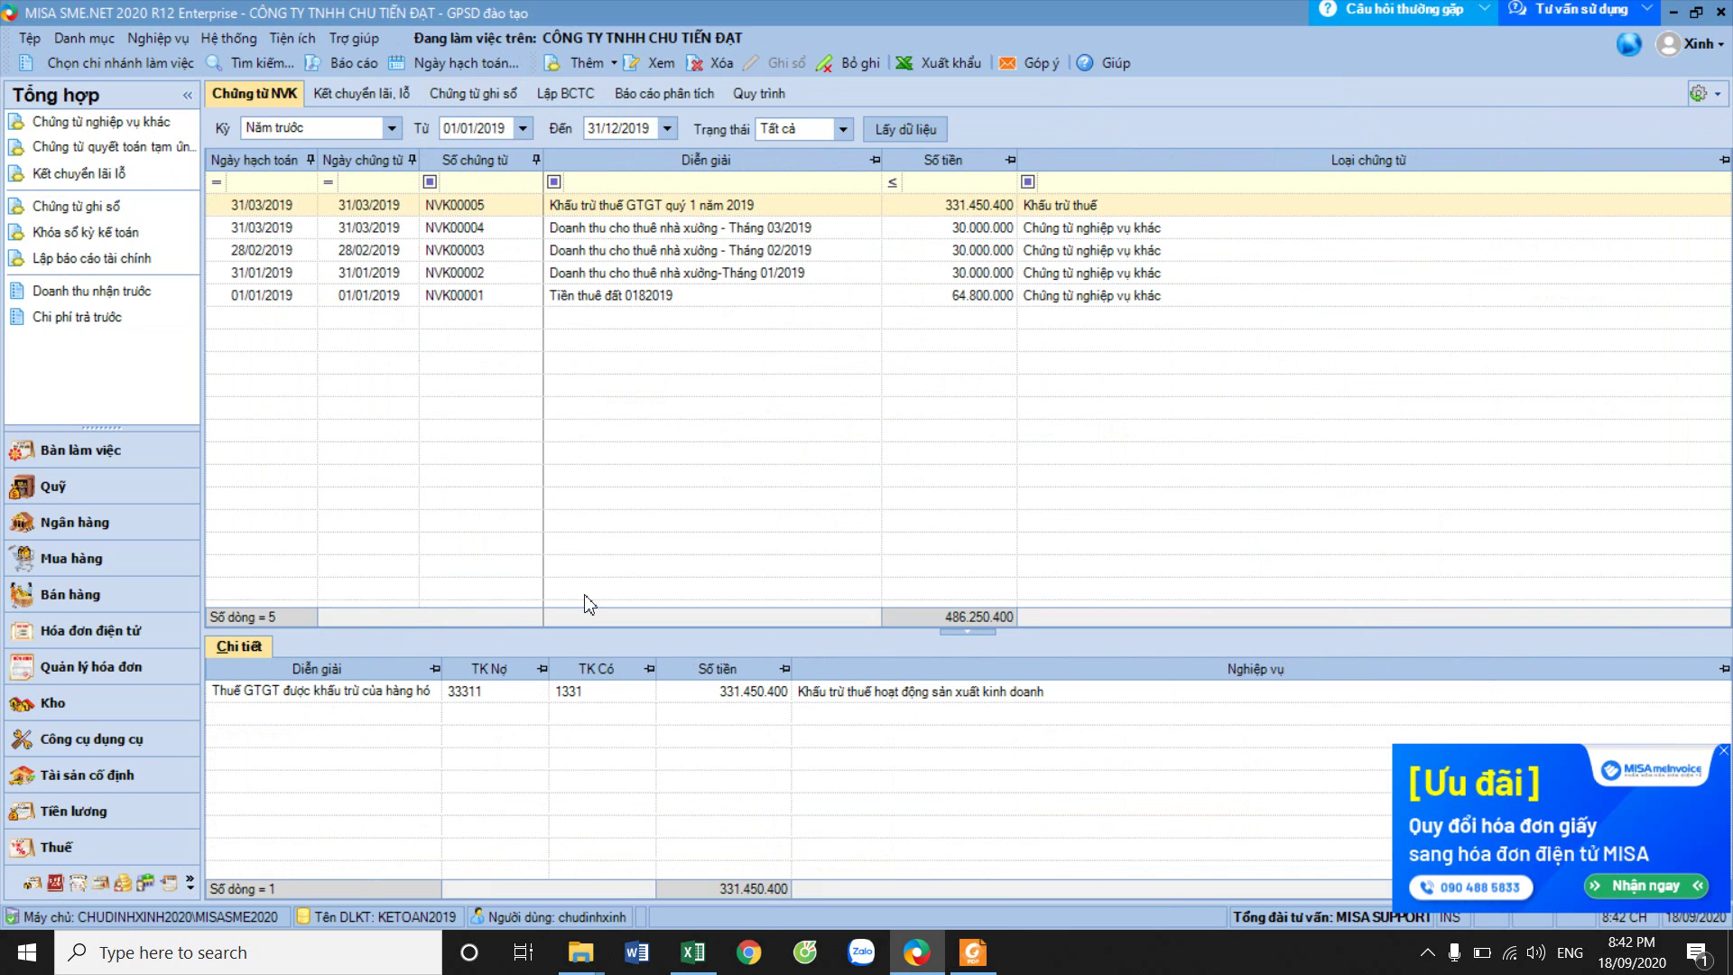
{"action": "left_click", "coordinate": [112, 488]}
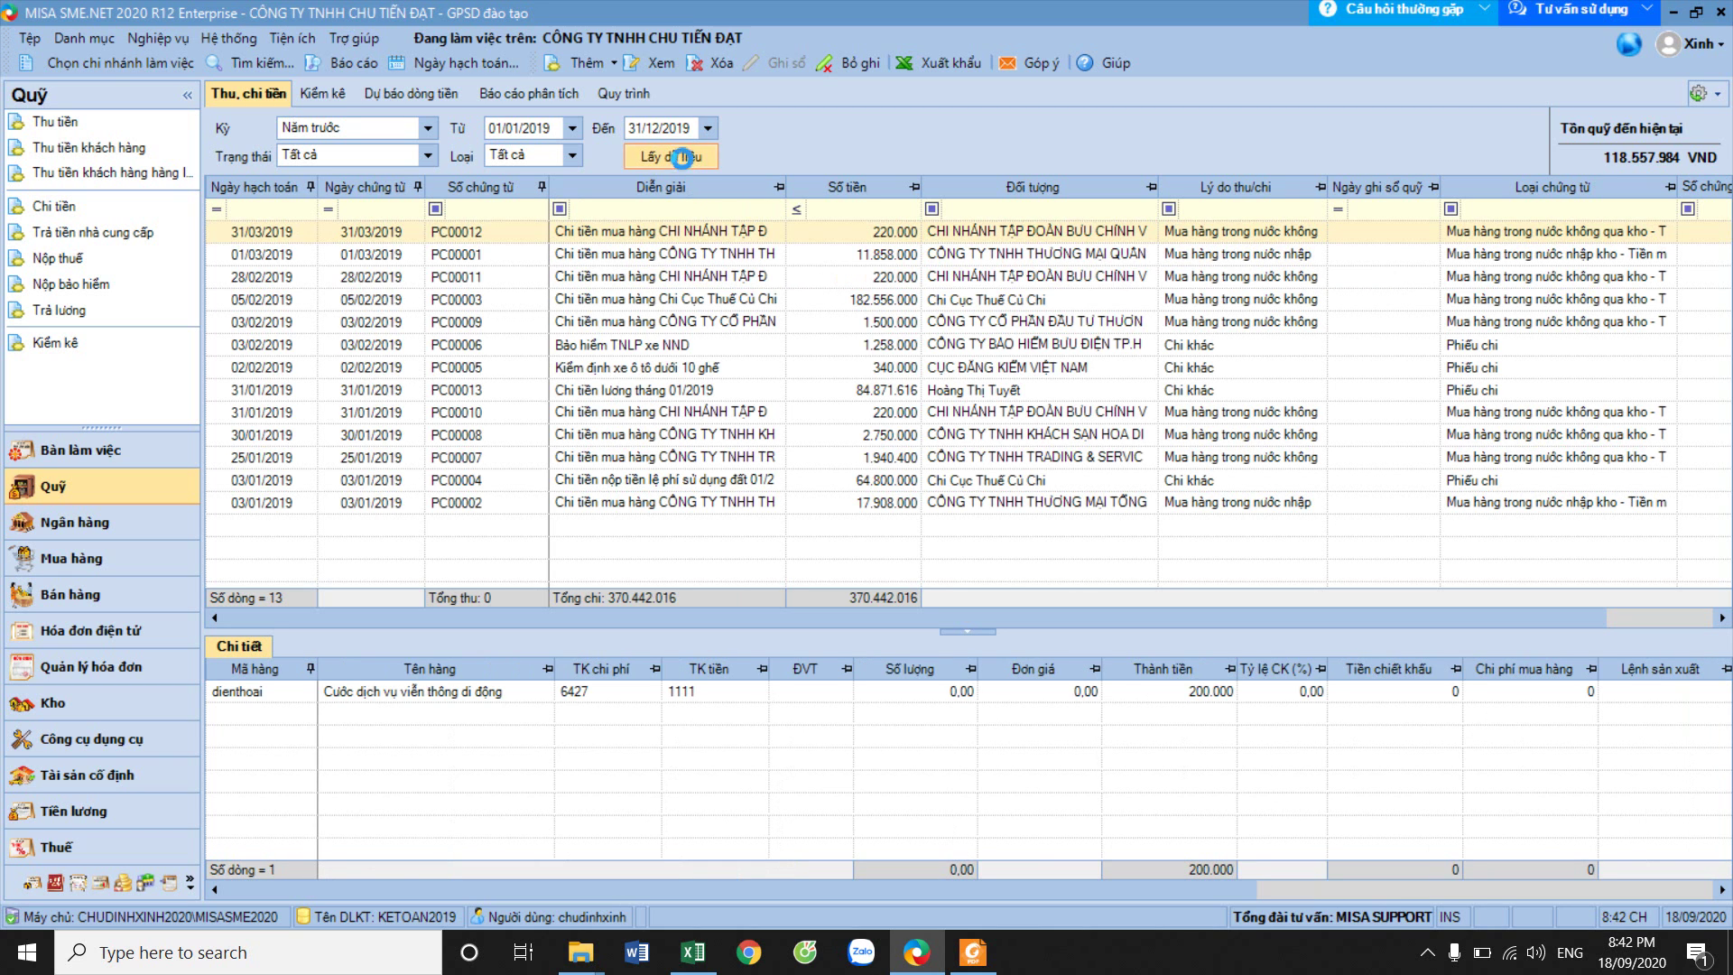
{"action": "left_click", "coordinate": [590, 66]}
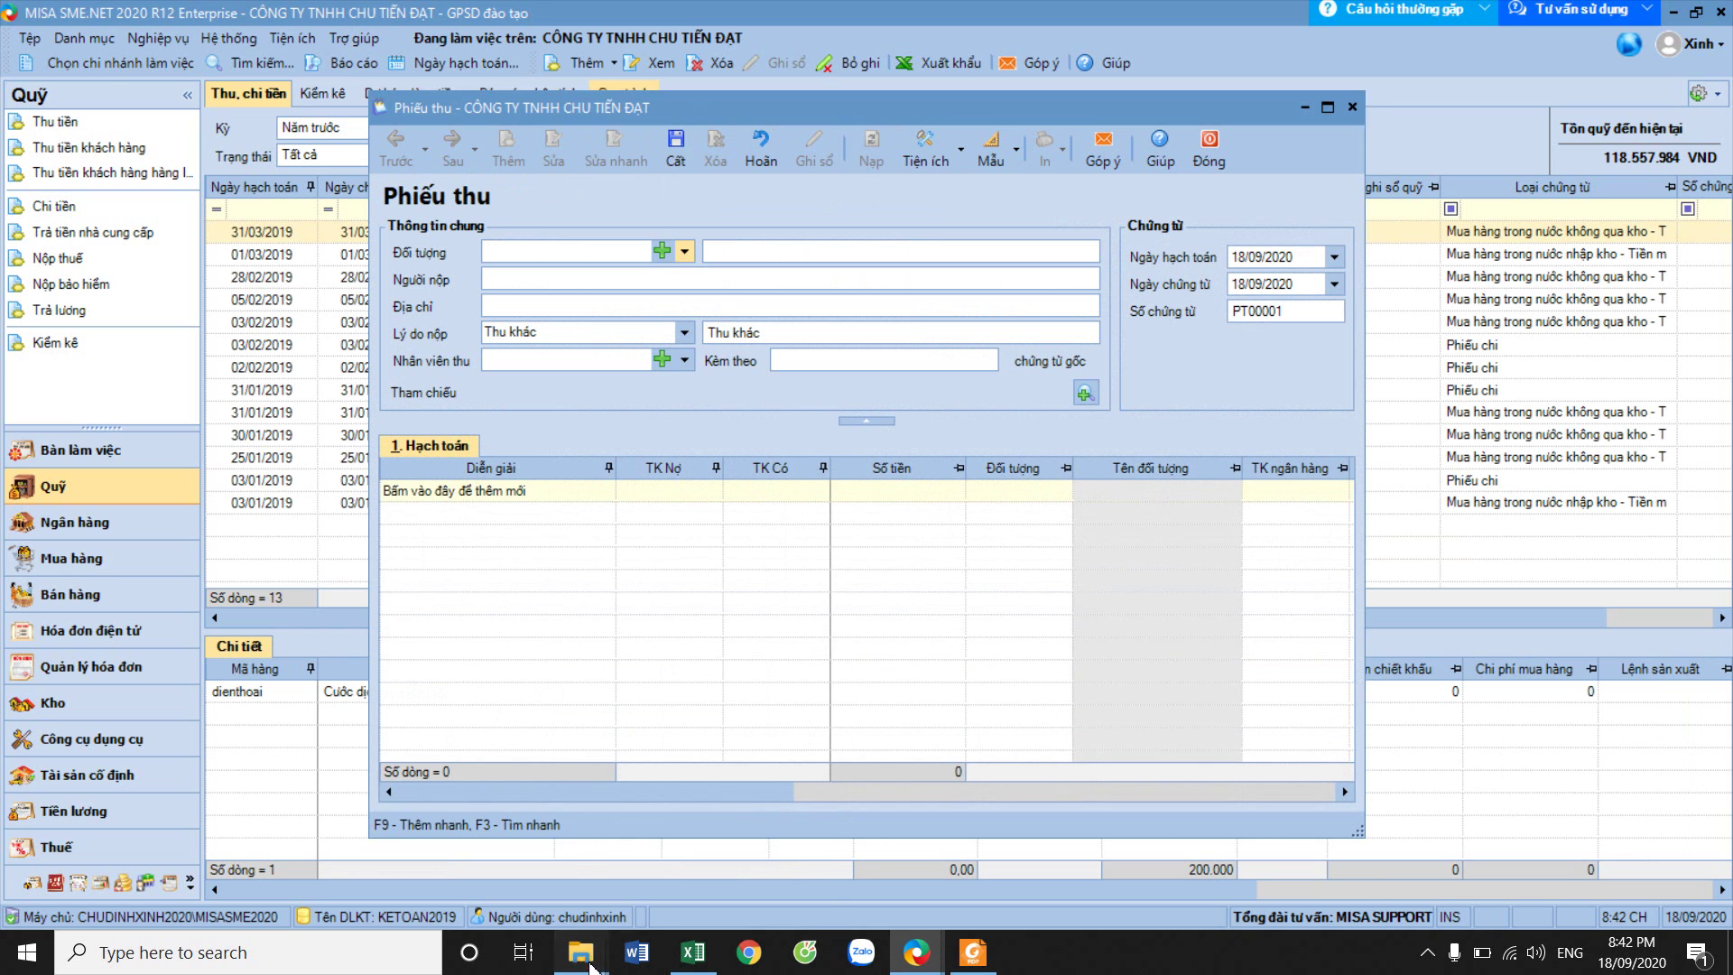
Switch to File Explorer and open the 2020-Mau334-Tiendat payroll workbook from the 2020-In Giao trinh folder.
{"action": "mouse_move", "coordinate": [581, 952]}
{"action": "left_click", "coordinate": [506, 839]}
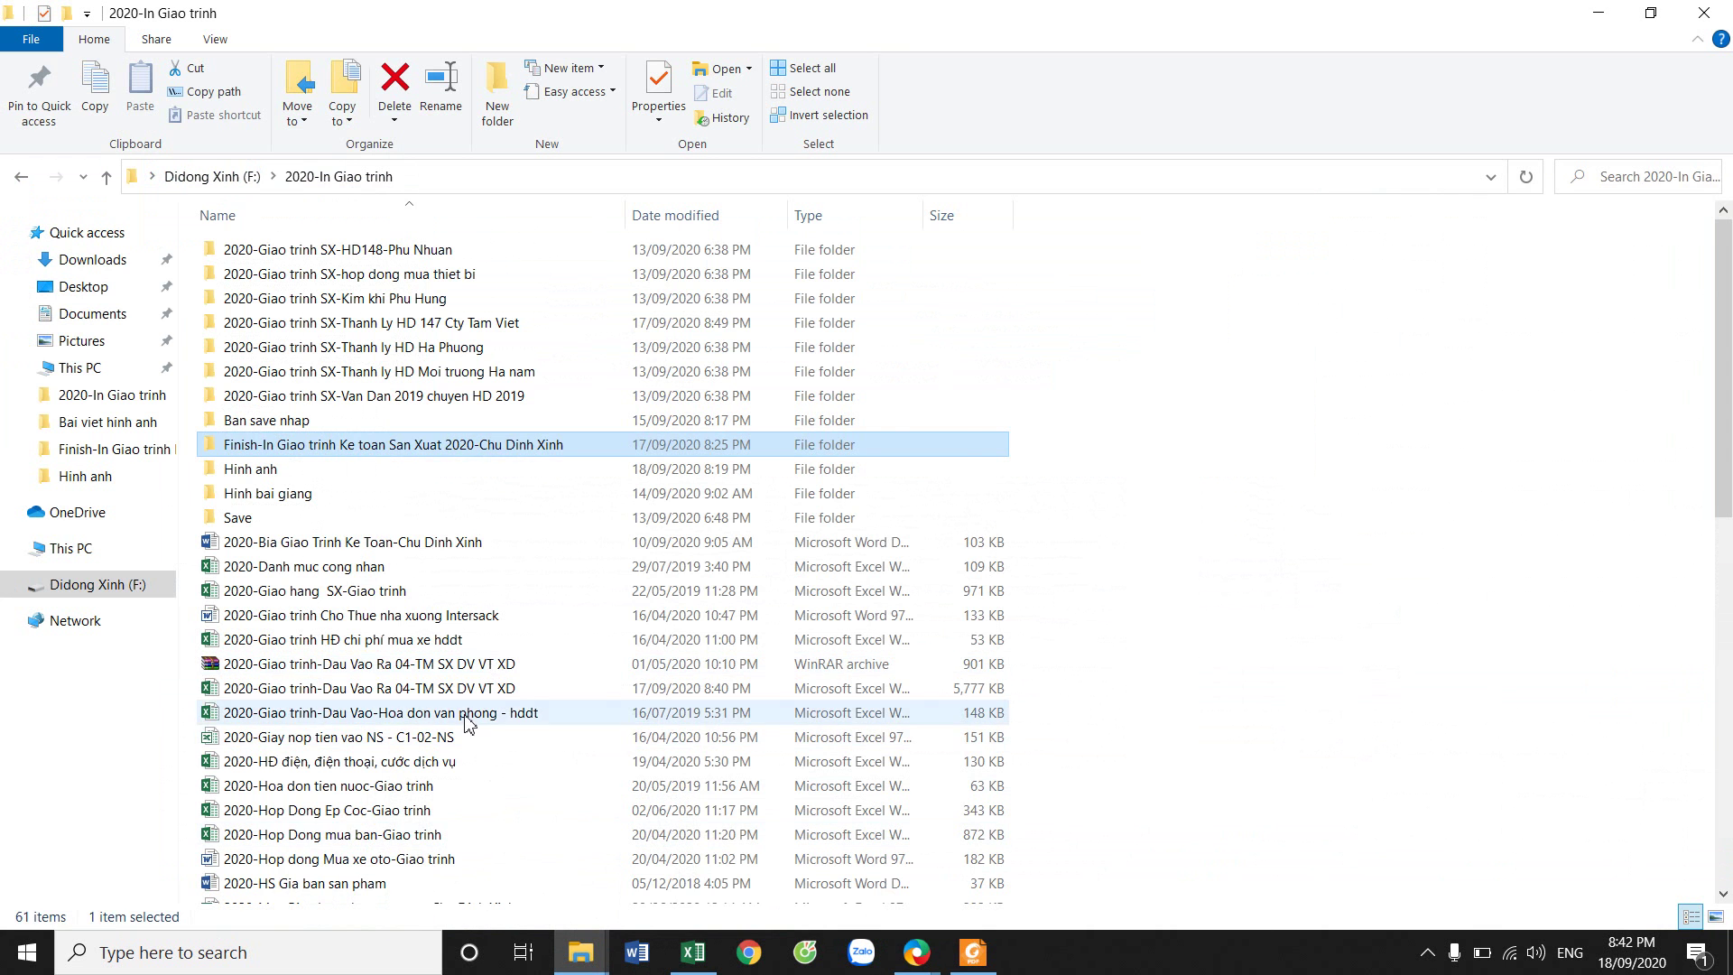
{"action": "scroll", "coordinate": [488, 713], "scroll_direction": "down", "scroll_amount": 3}
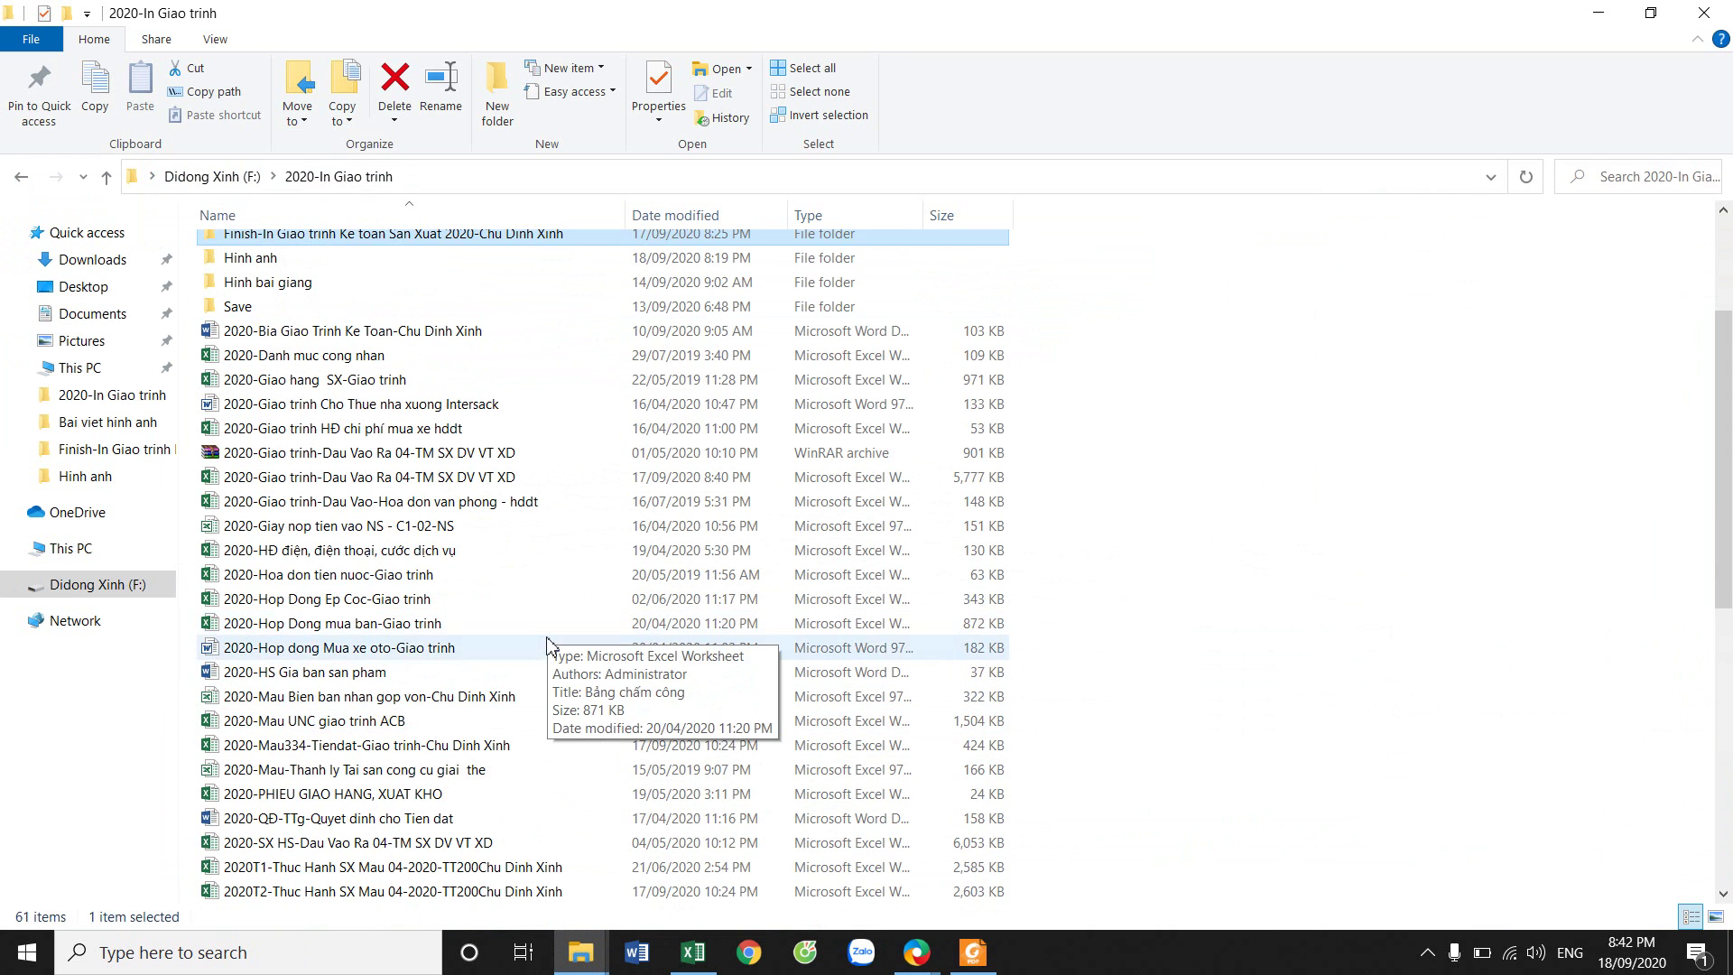
{"action": "double_click", "coordinate": [484, 747]}
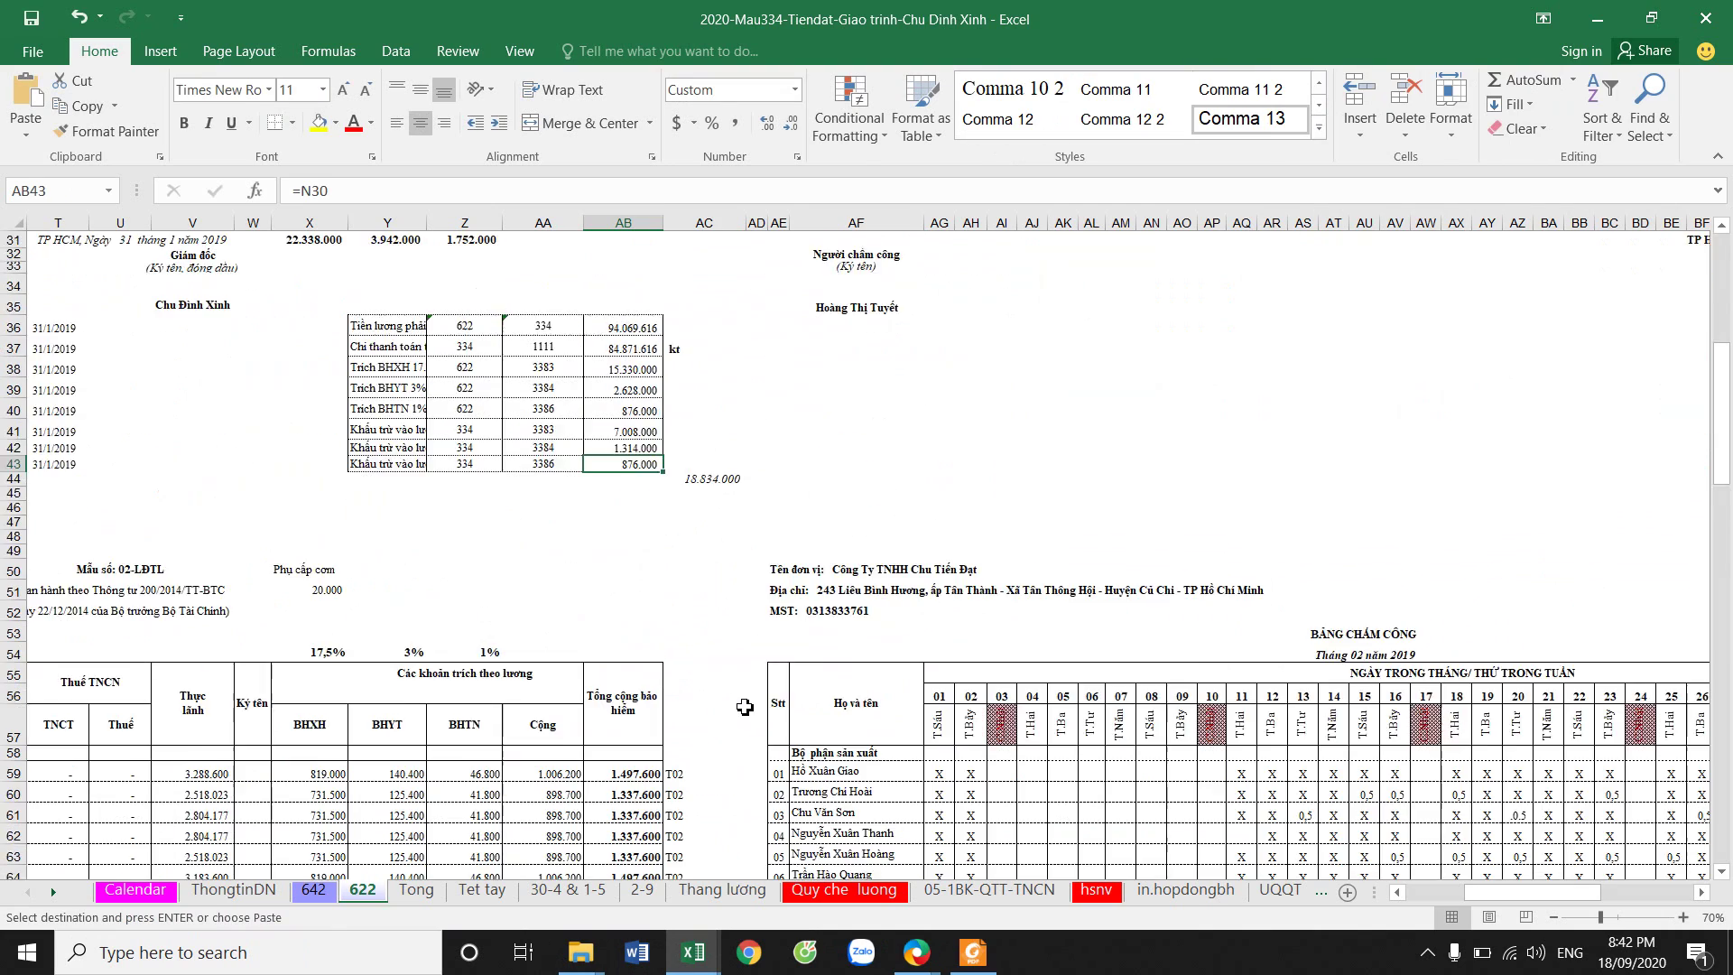
Examine the February 2019 payroll table and its salary and insurance entries on sheet 622.
{"action": "scroll", "coordinate": [745, 707], "scroll_direction": "down", "scroll_amount": 14}
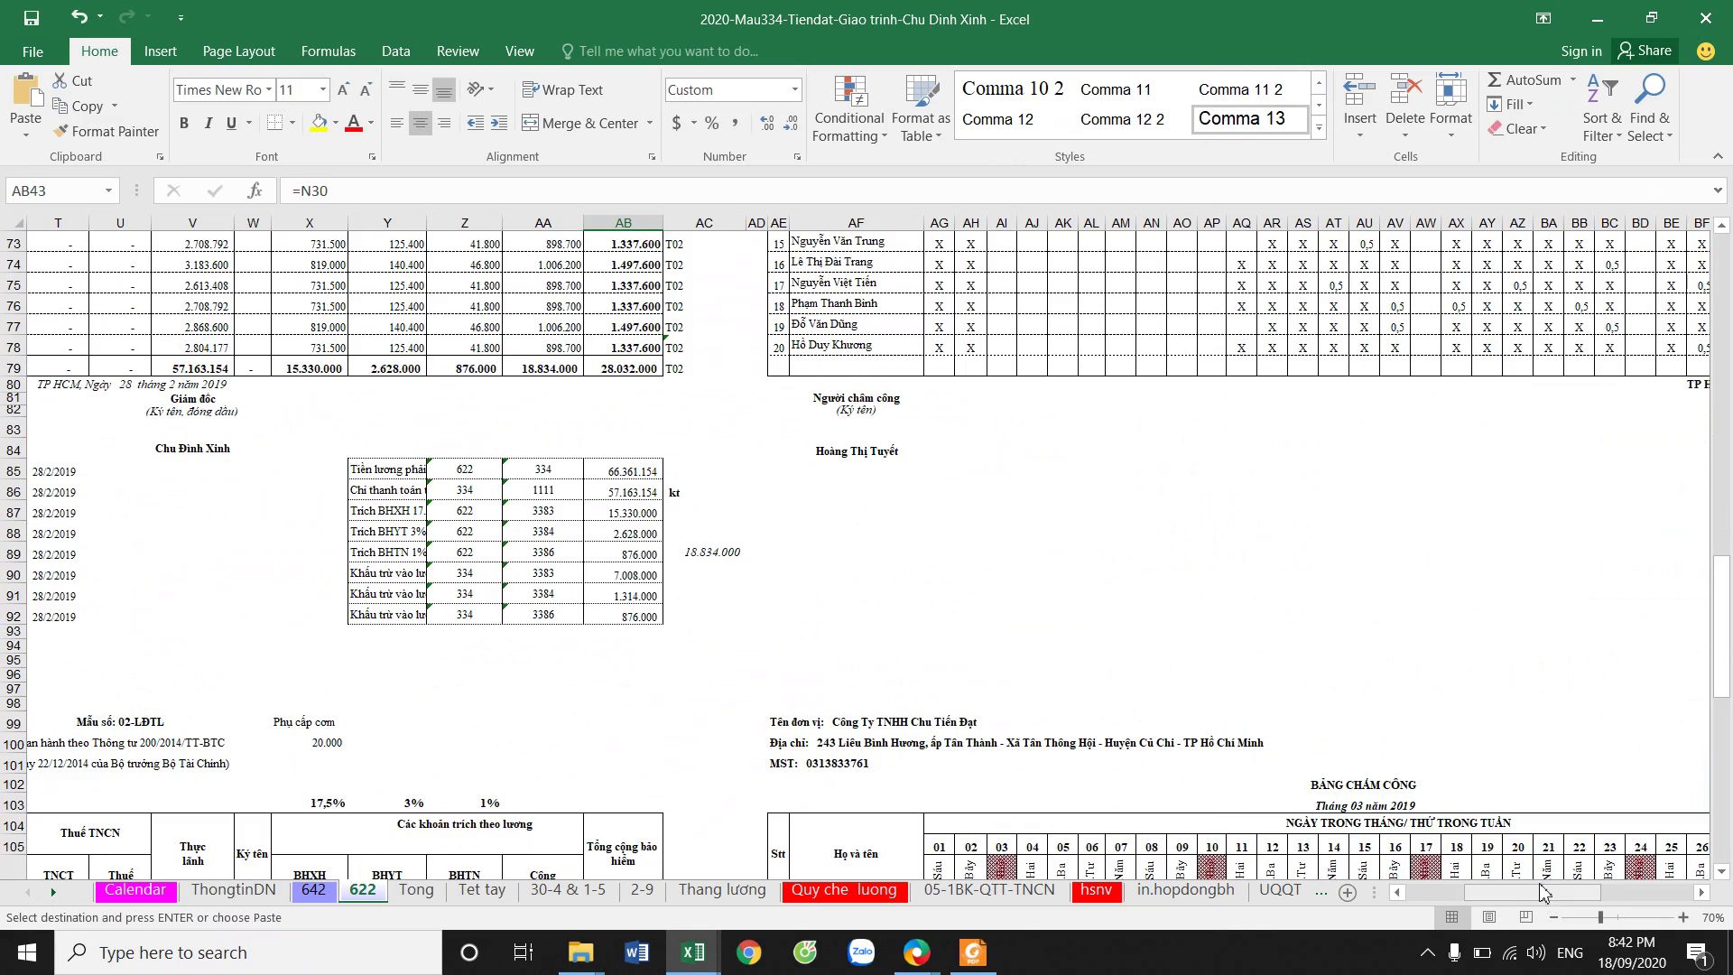
{"action": "left_click_drag", "start_coordinate": [1542, 894], "coordinate": [1478, 893]}
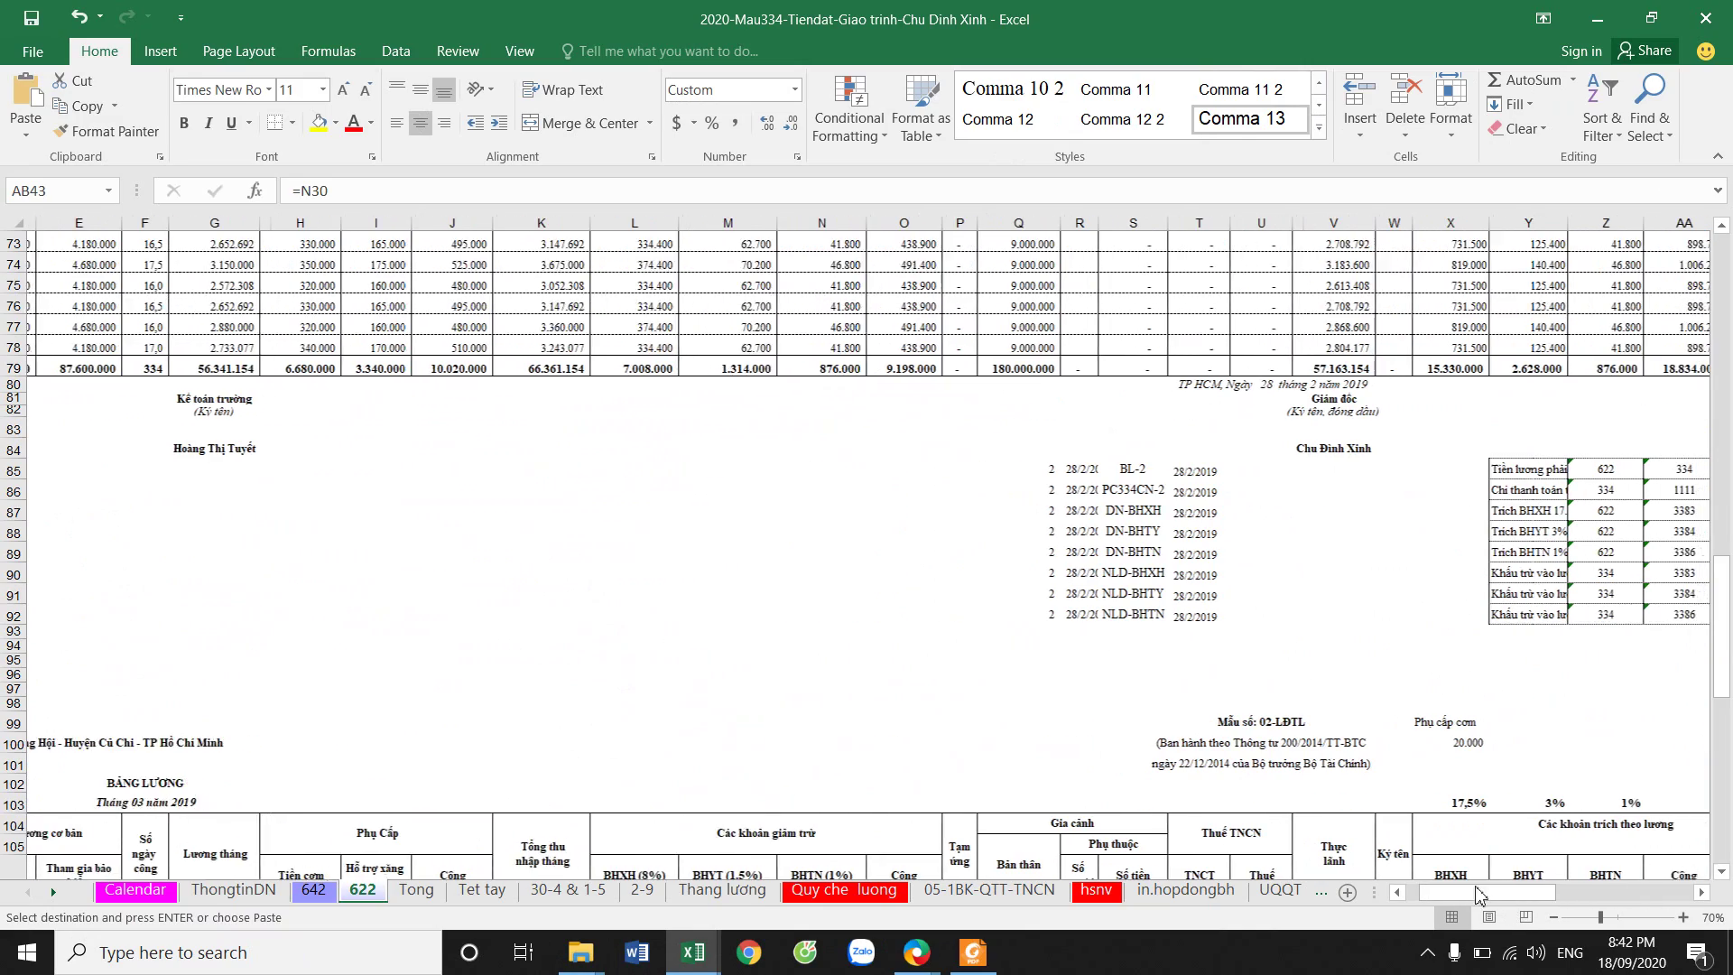
{"action": "scroll", "coordinate": [1241, 823], "scroll_direction": "up", "scroll_amount": 5}
{"action": "scroll", "coordinate": [1241, 823], "scroll_direction": "down", "scroll_amount": 15}
{"action": "scroll", "coordinate": [1240, 823], "scroll_direction": "up", "scroll_amount": 15}
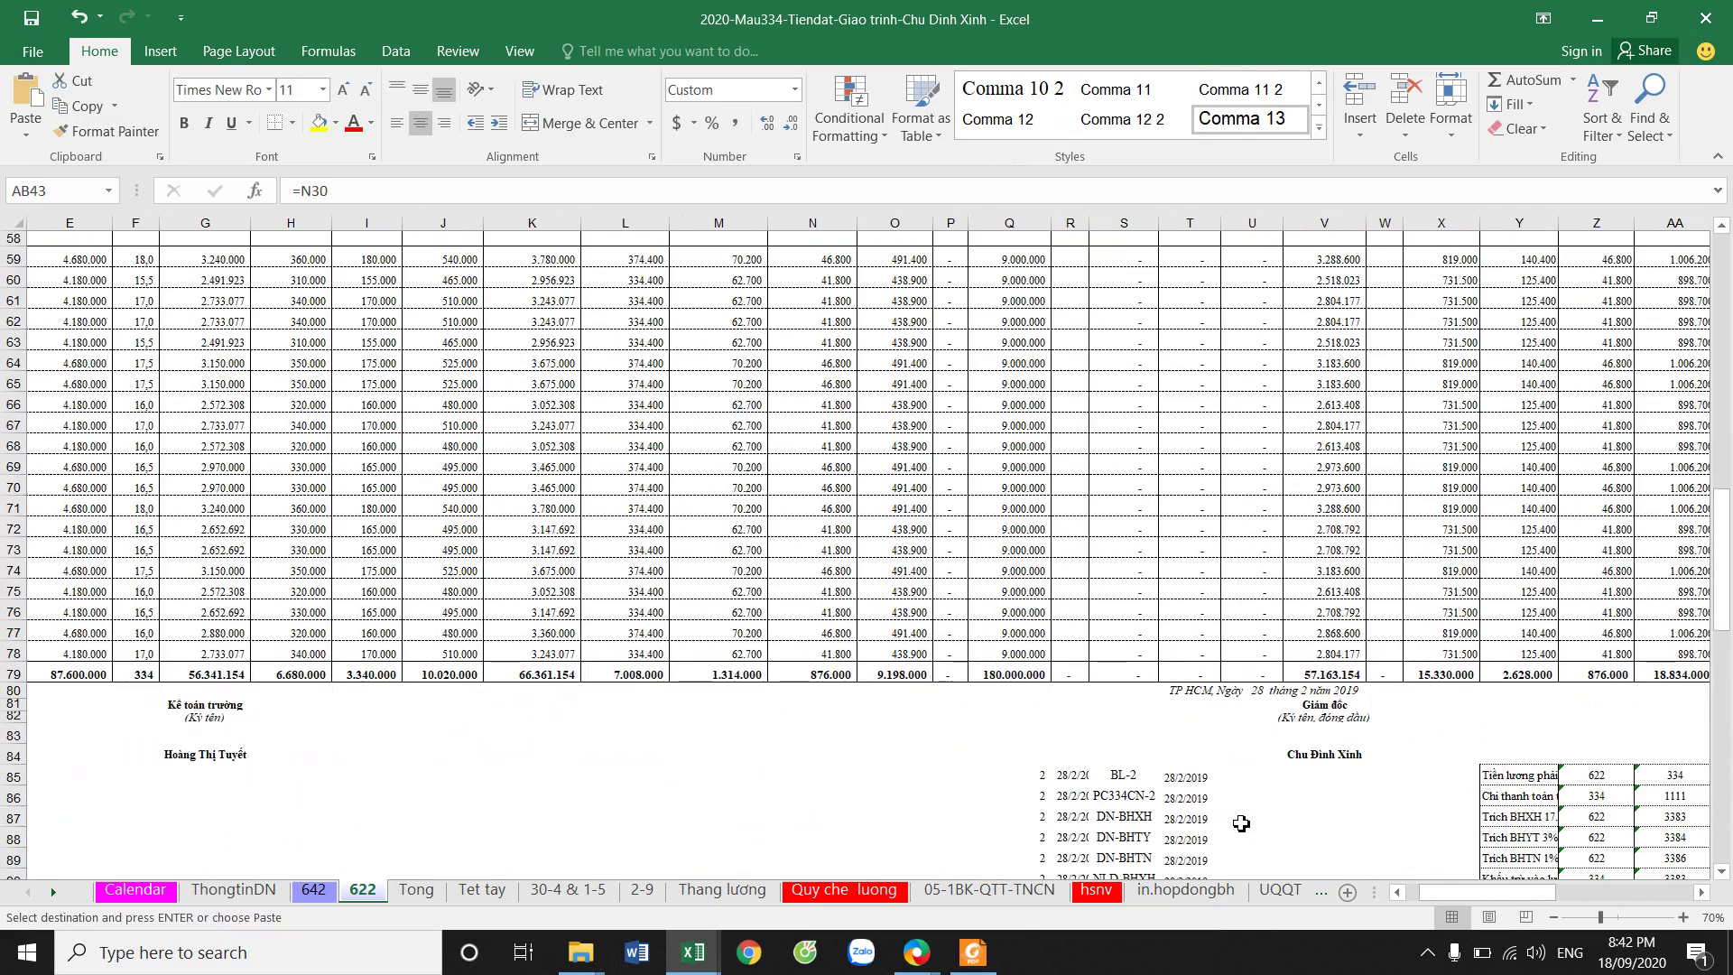
{"action": "left_click_drag", "start_coordinate": [767, 231], "coordinate": [876, 222]}
{"action": "left_click_drag", "start_coordinate": [580, 223], "coordinate": [563, 224]}
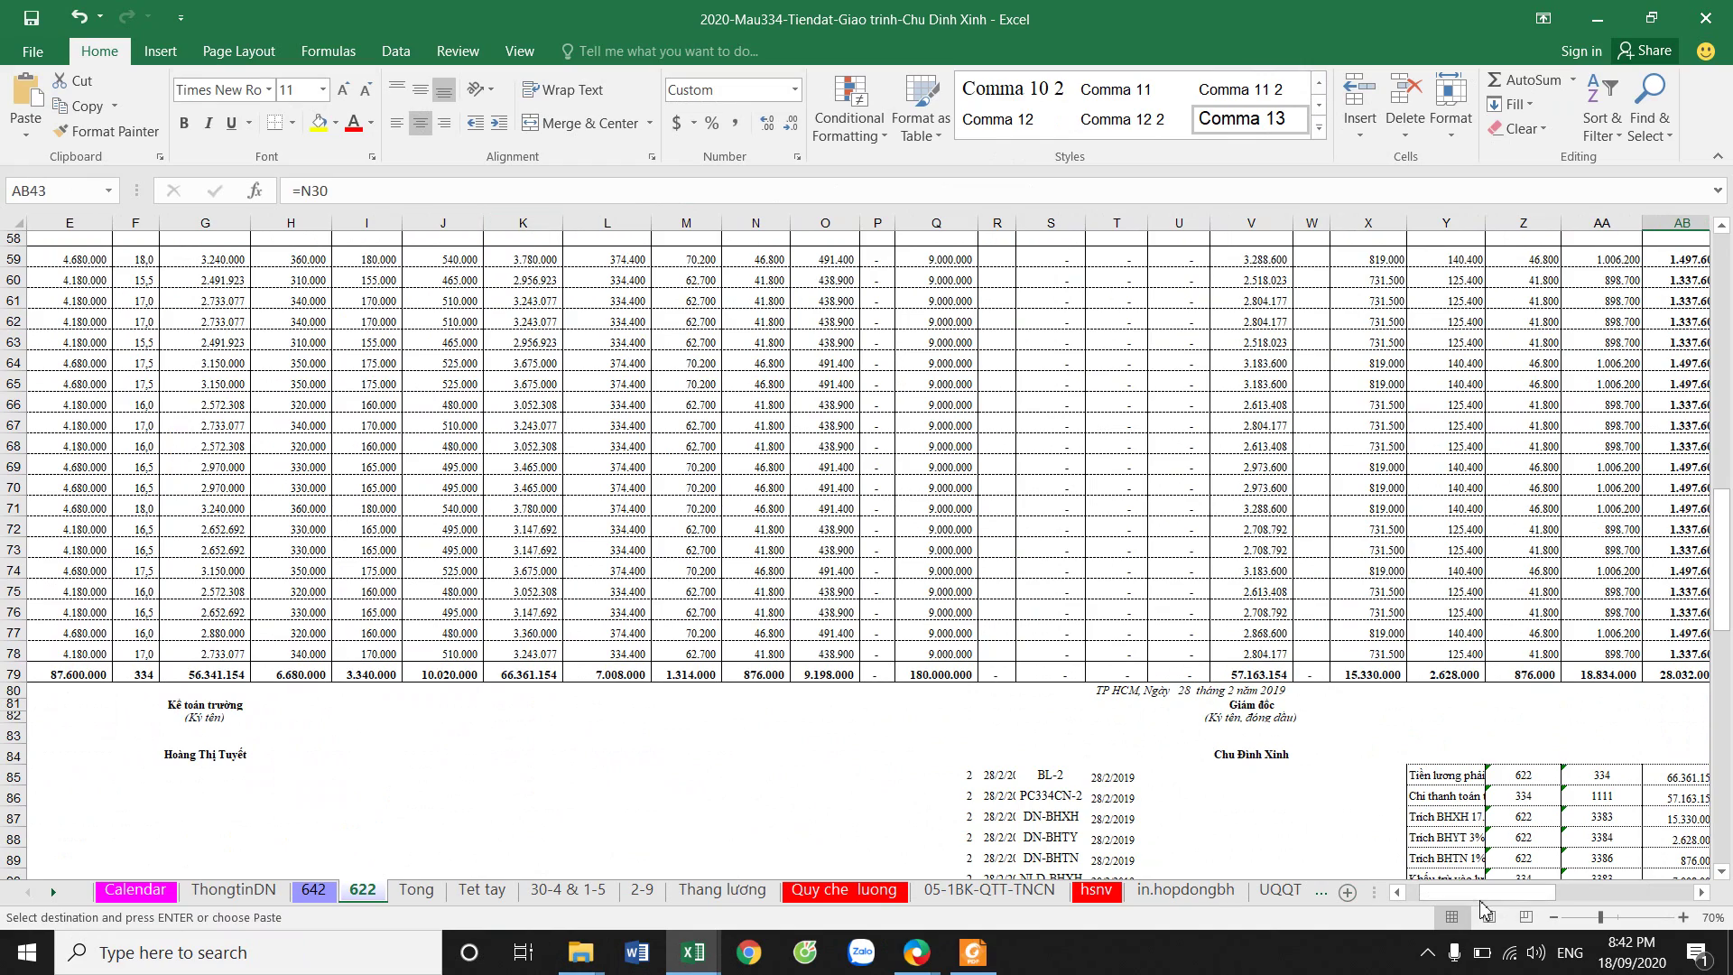
{"action": "left_click_drag", "start_coordinate": [1493, 893], "coordinate": [1522, 893]}
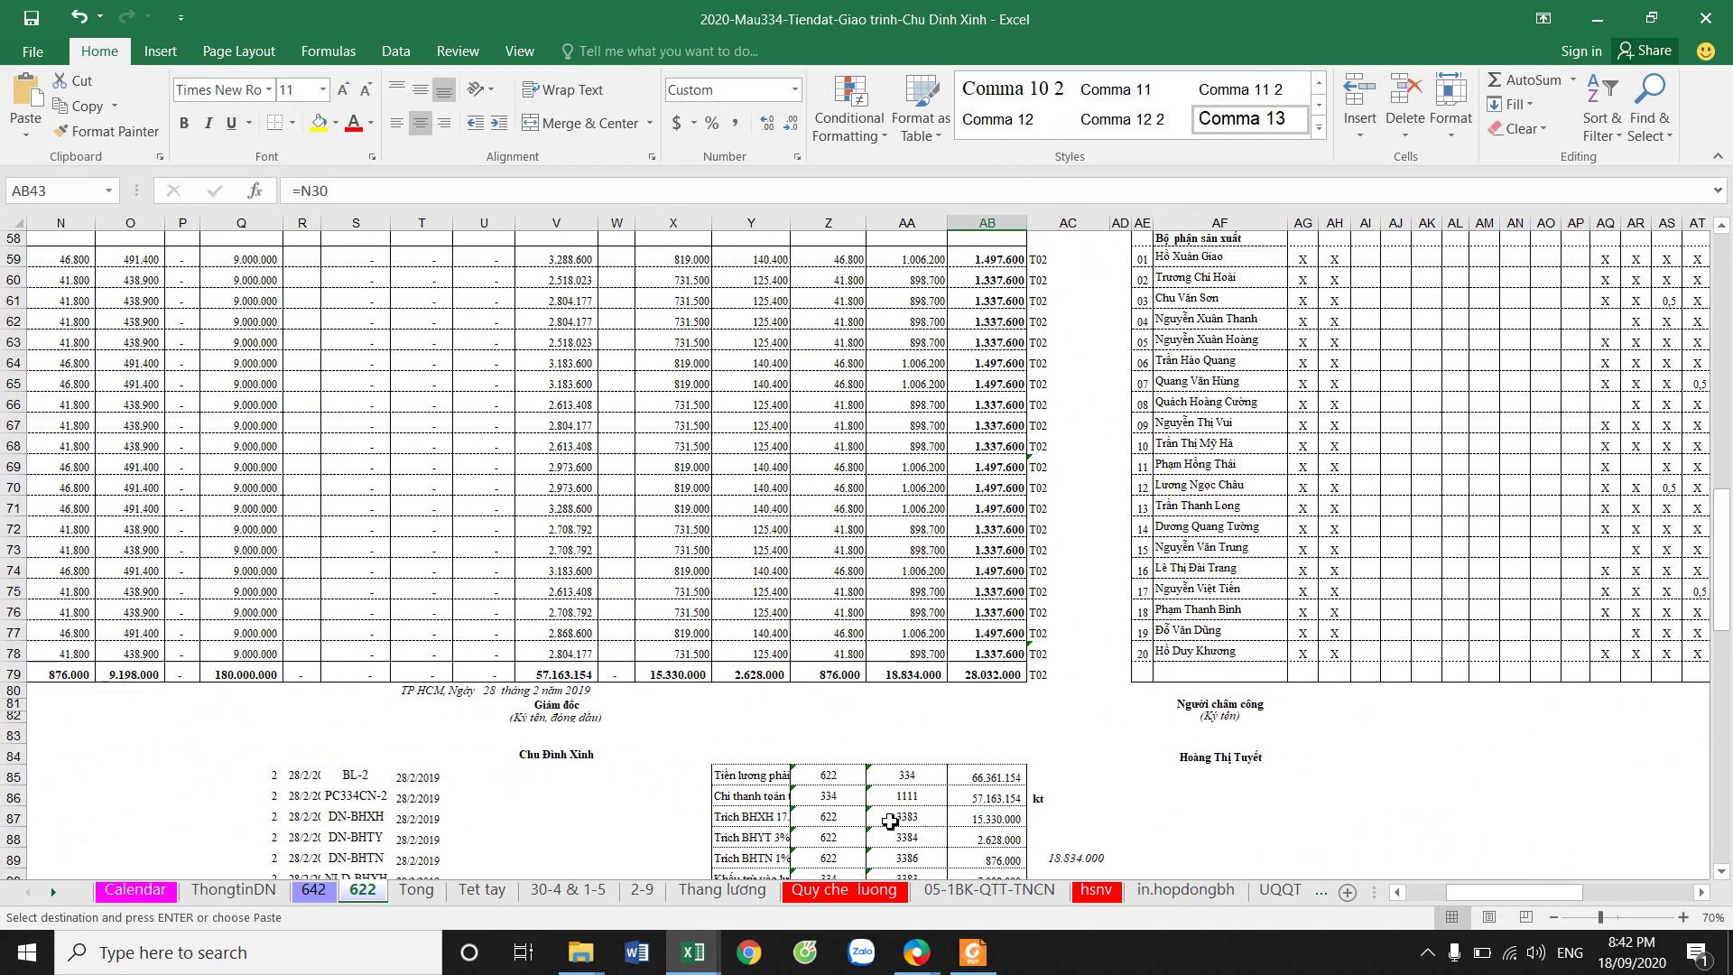
{"action": "scroll", "coordinate": [505, 586], "scroll_direction": "down", "scroll_amount": 4}
Copy the February date cell beside entry BL-2 and close the PDF of the finished-goods acceptance minutes.
{"action": "right_click", "coordinate": [304, 533]}
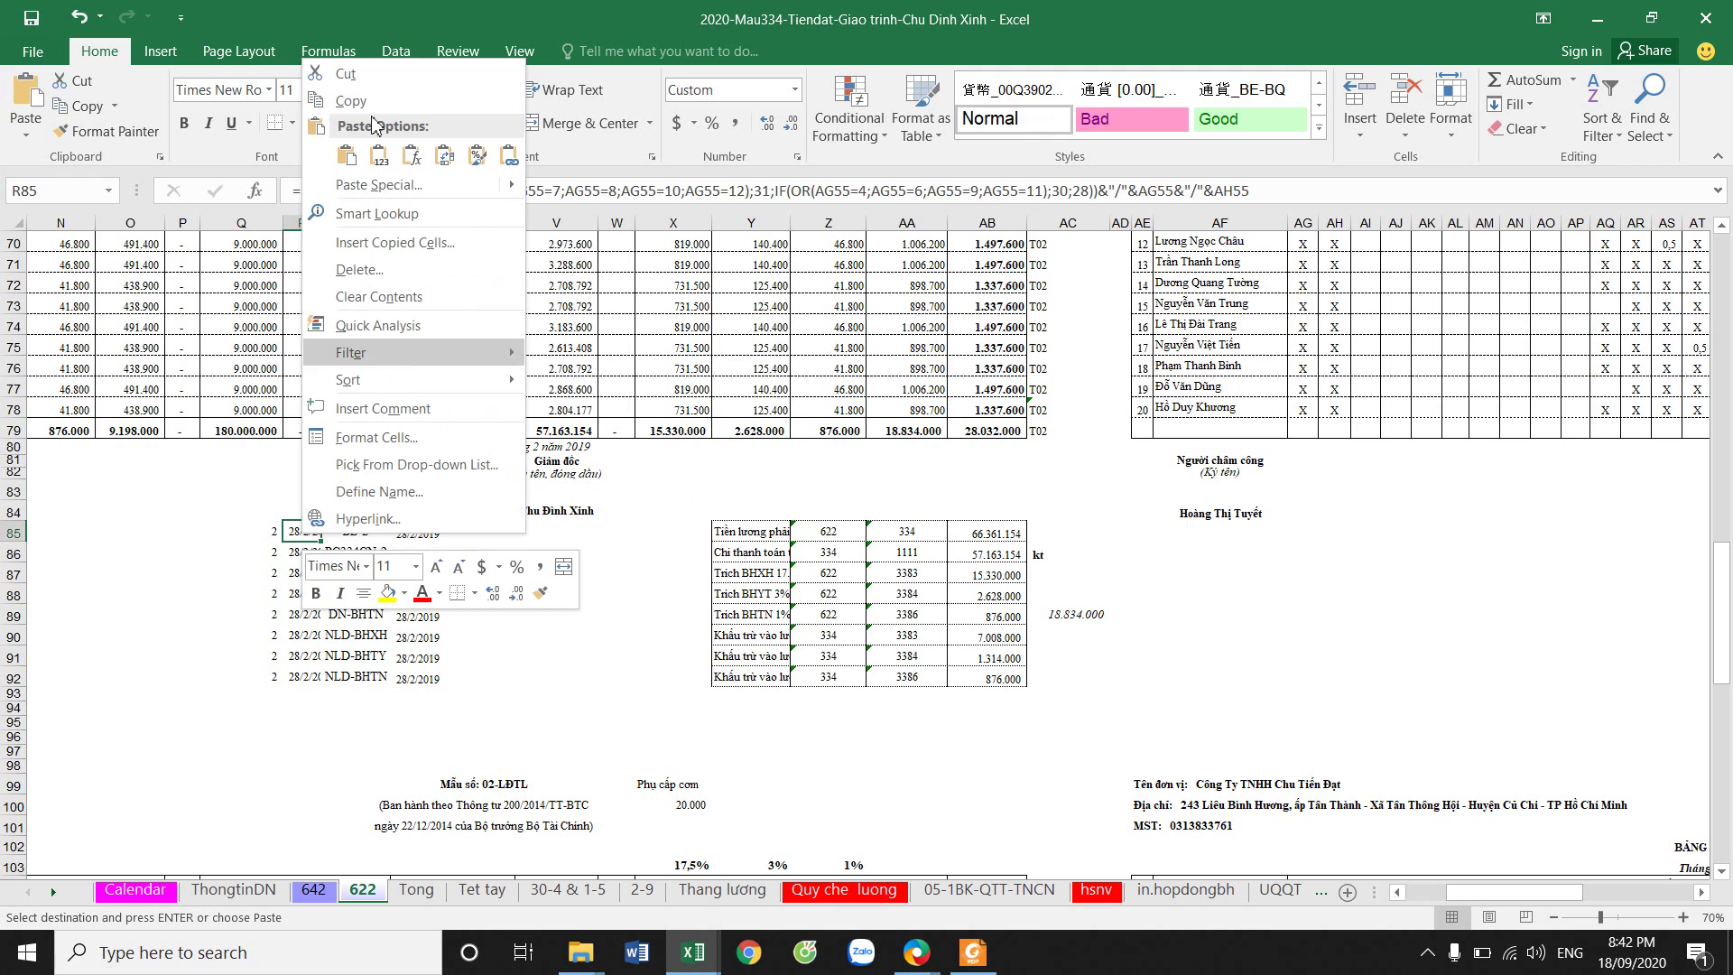
{"action": "left_click", "coordinate": [972, 952]}
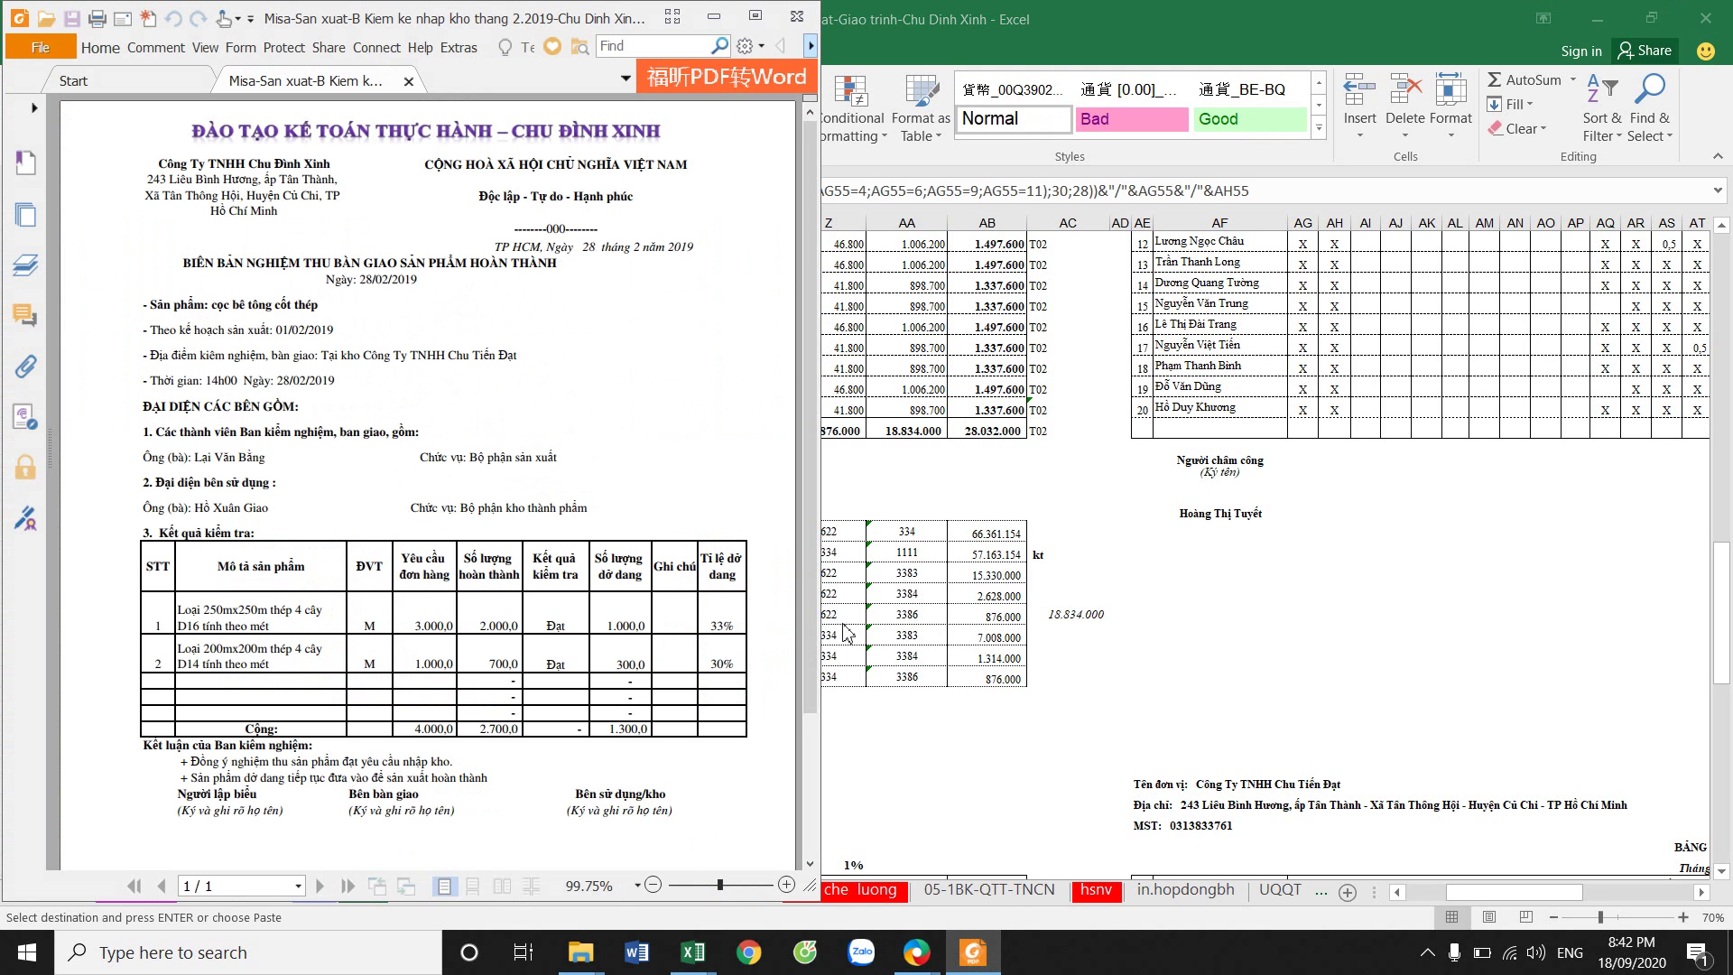
{"action": "left_click", "coordinate": [797, 17]}
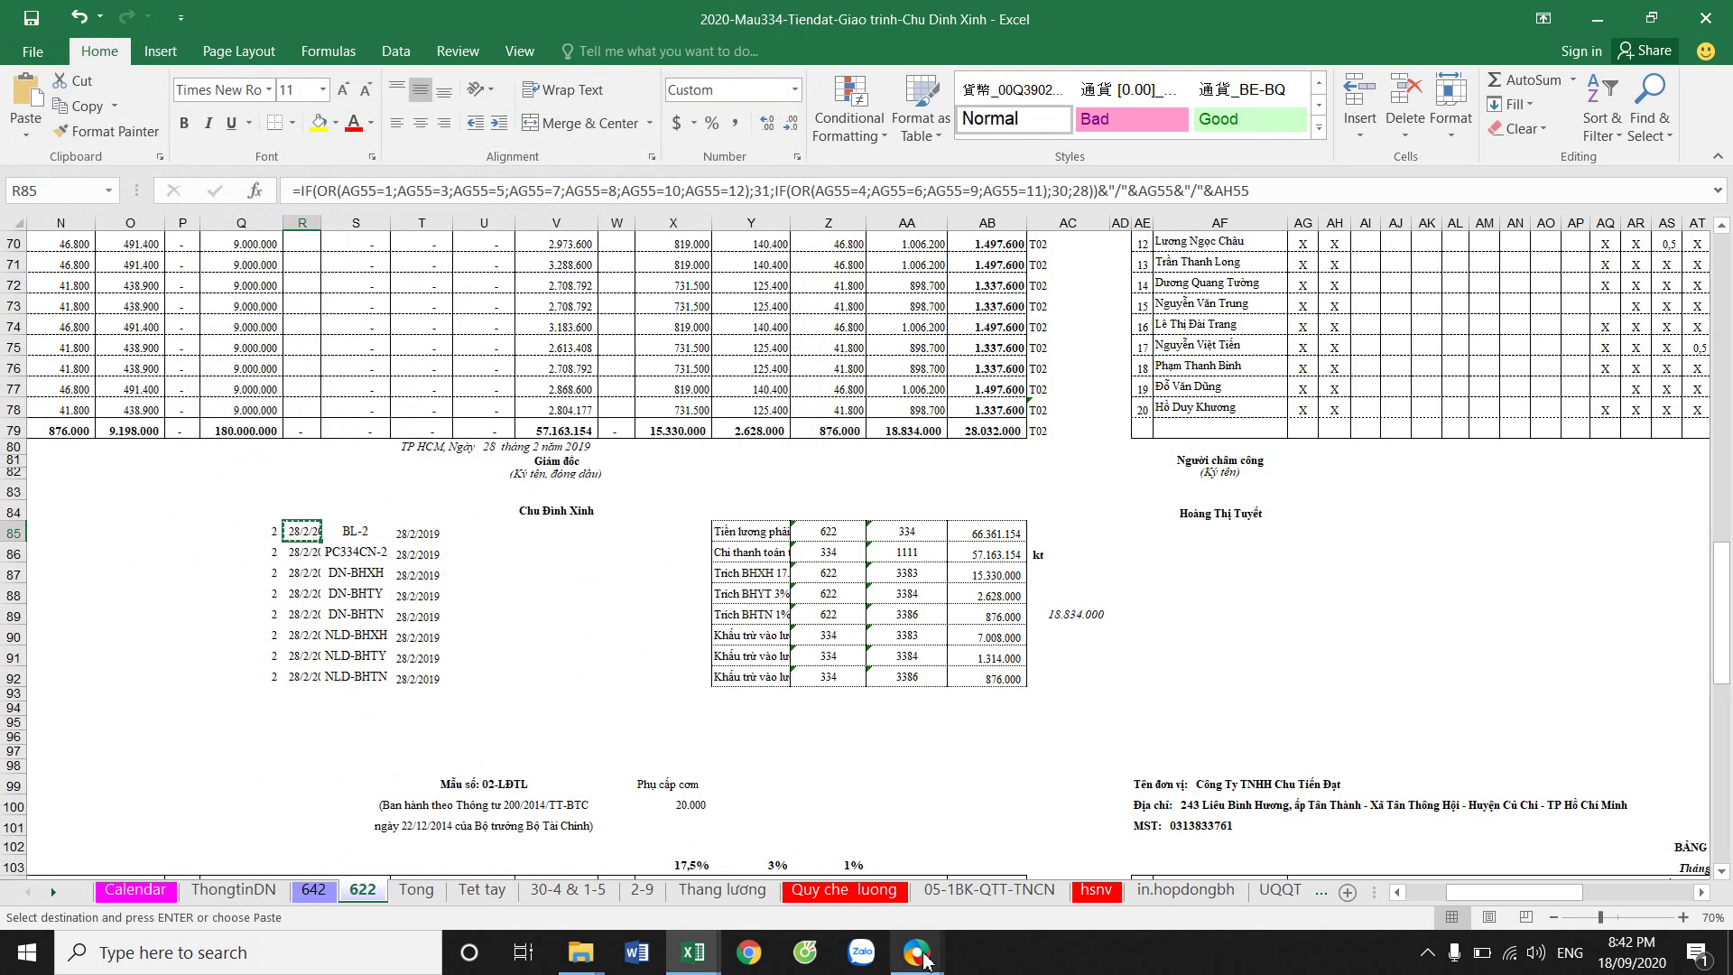
Switch back to MISA SME.NET and discard the blank receipt voucher and a newly started blank payment voucher.
{"action": "mouse_move", "coordinate": [917, 952]}
{"action": "left_click", "coordinate": [1025, 857]}
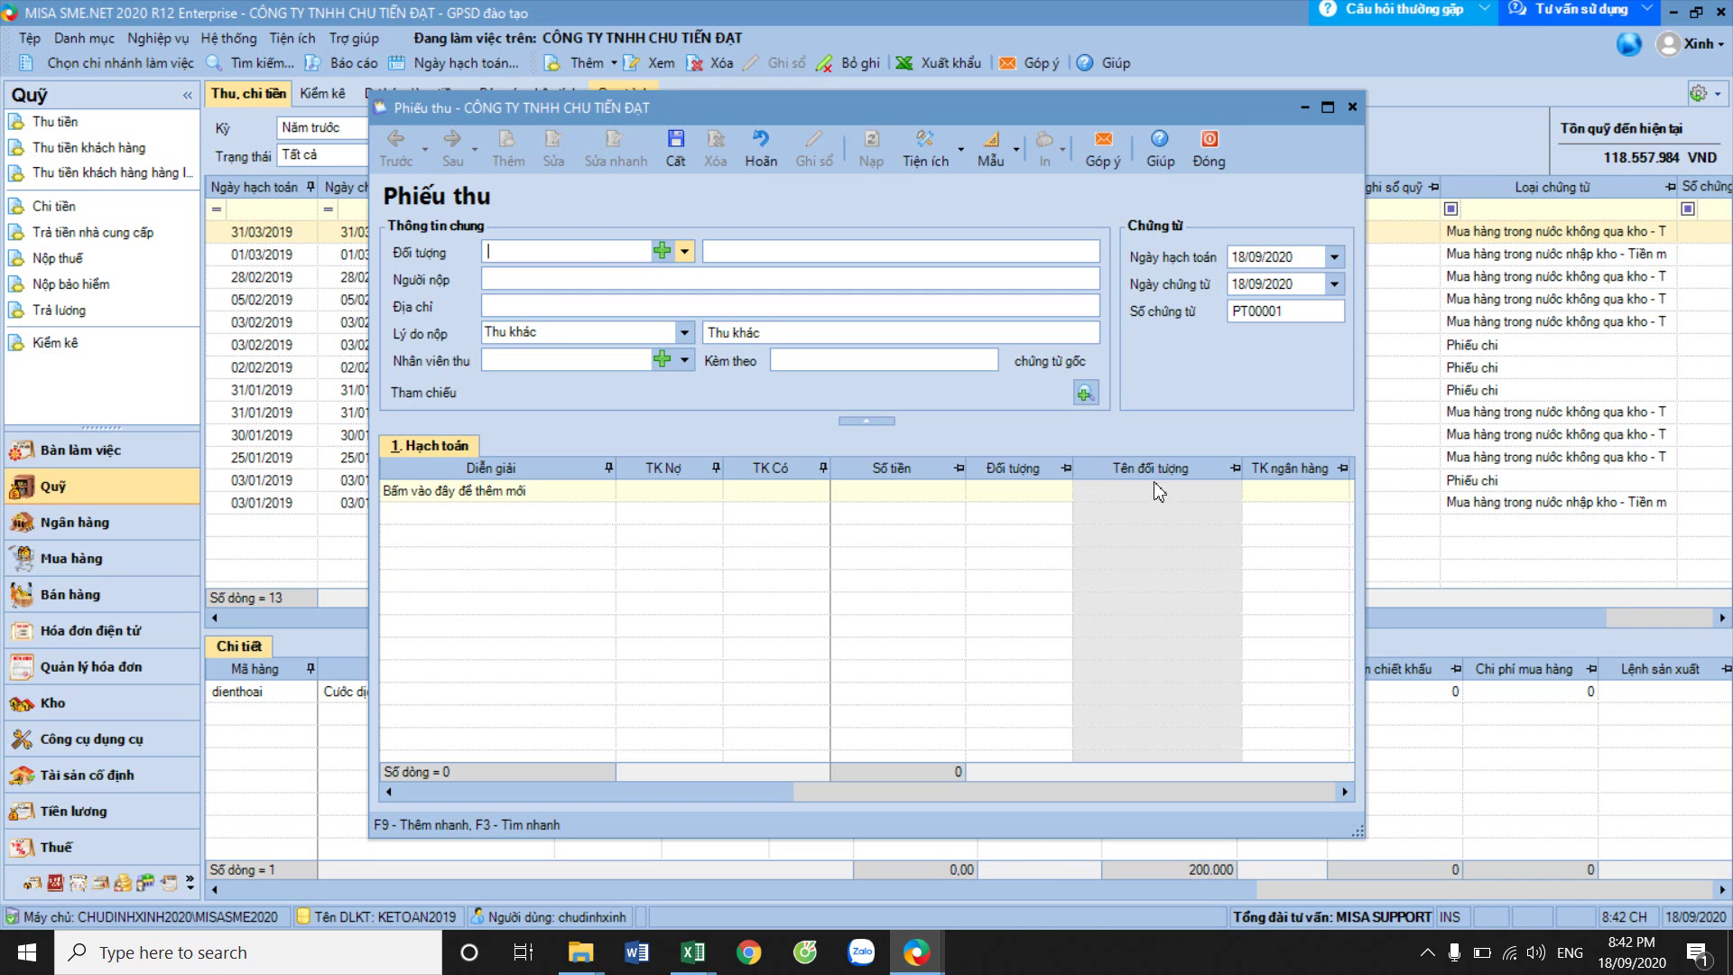
{"action": "left_click", "coordinate": [1209, 149]}
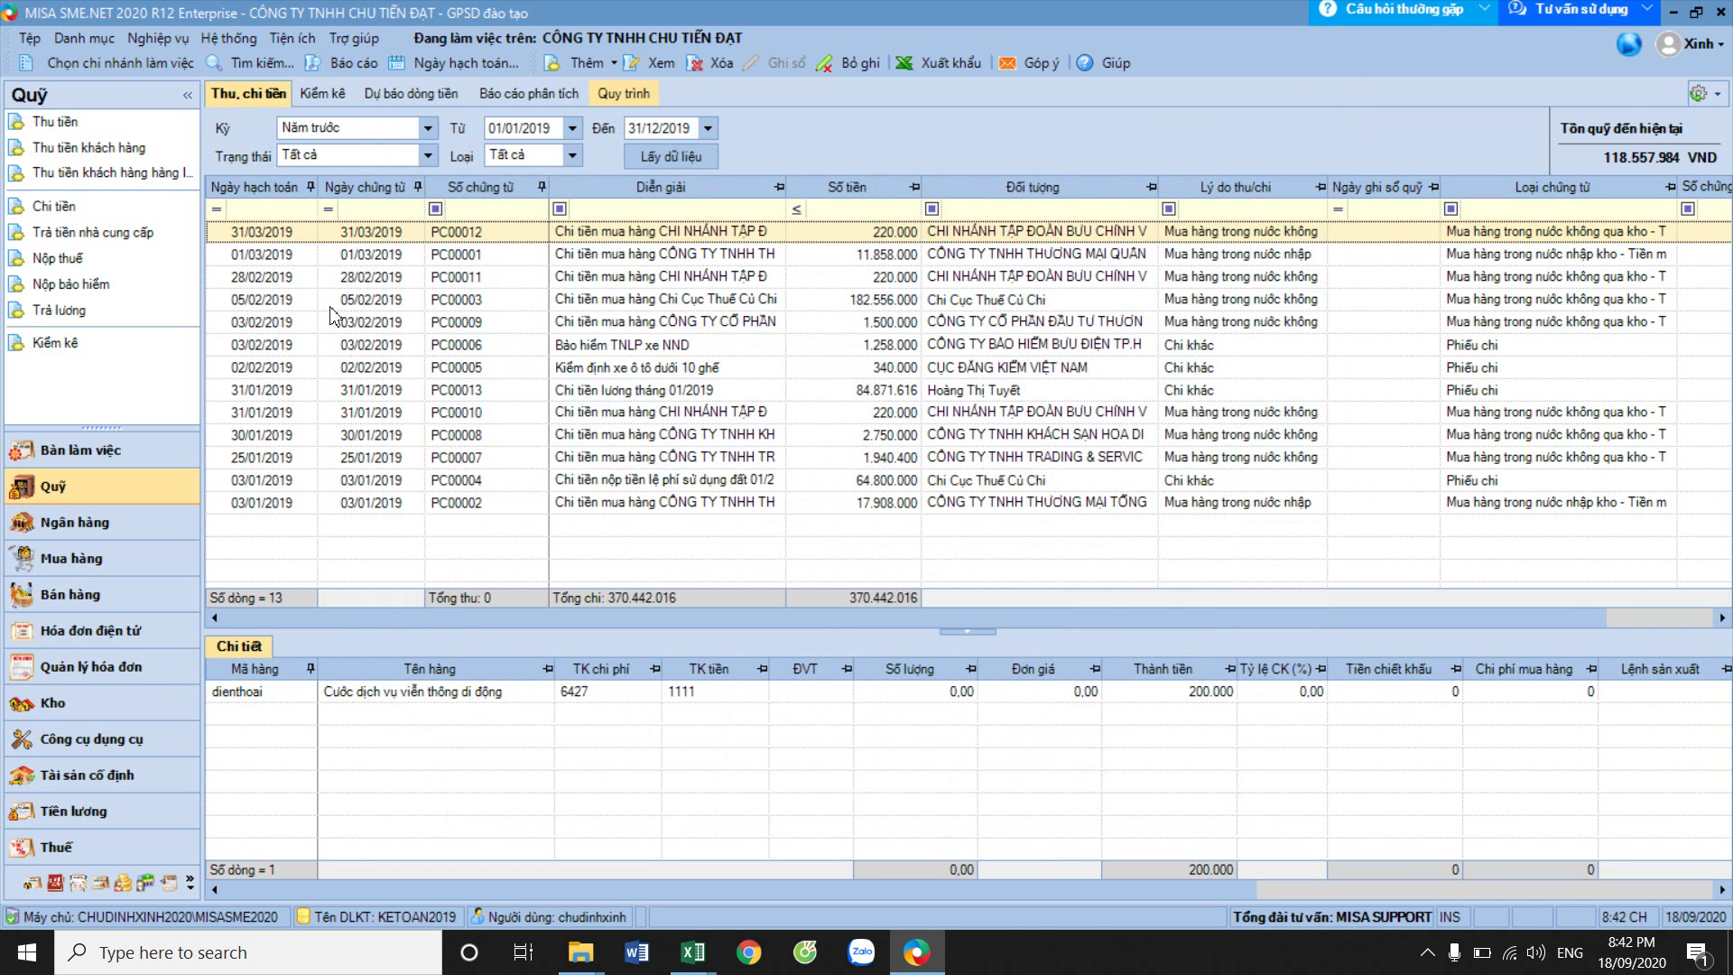
{"action": "left_click", "coordinate": [79, 217]}
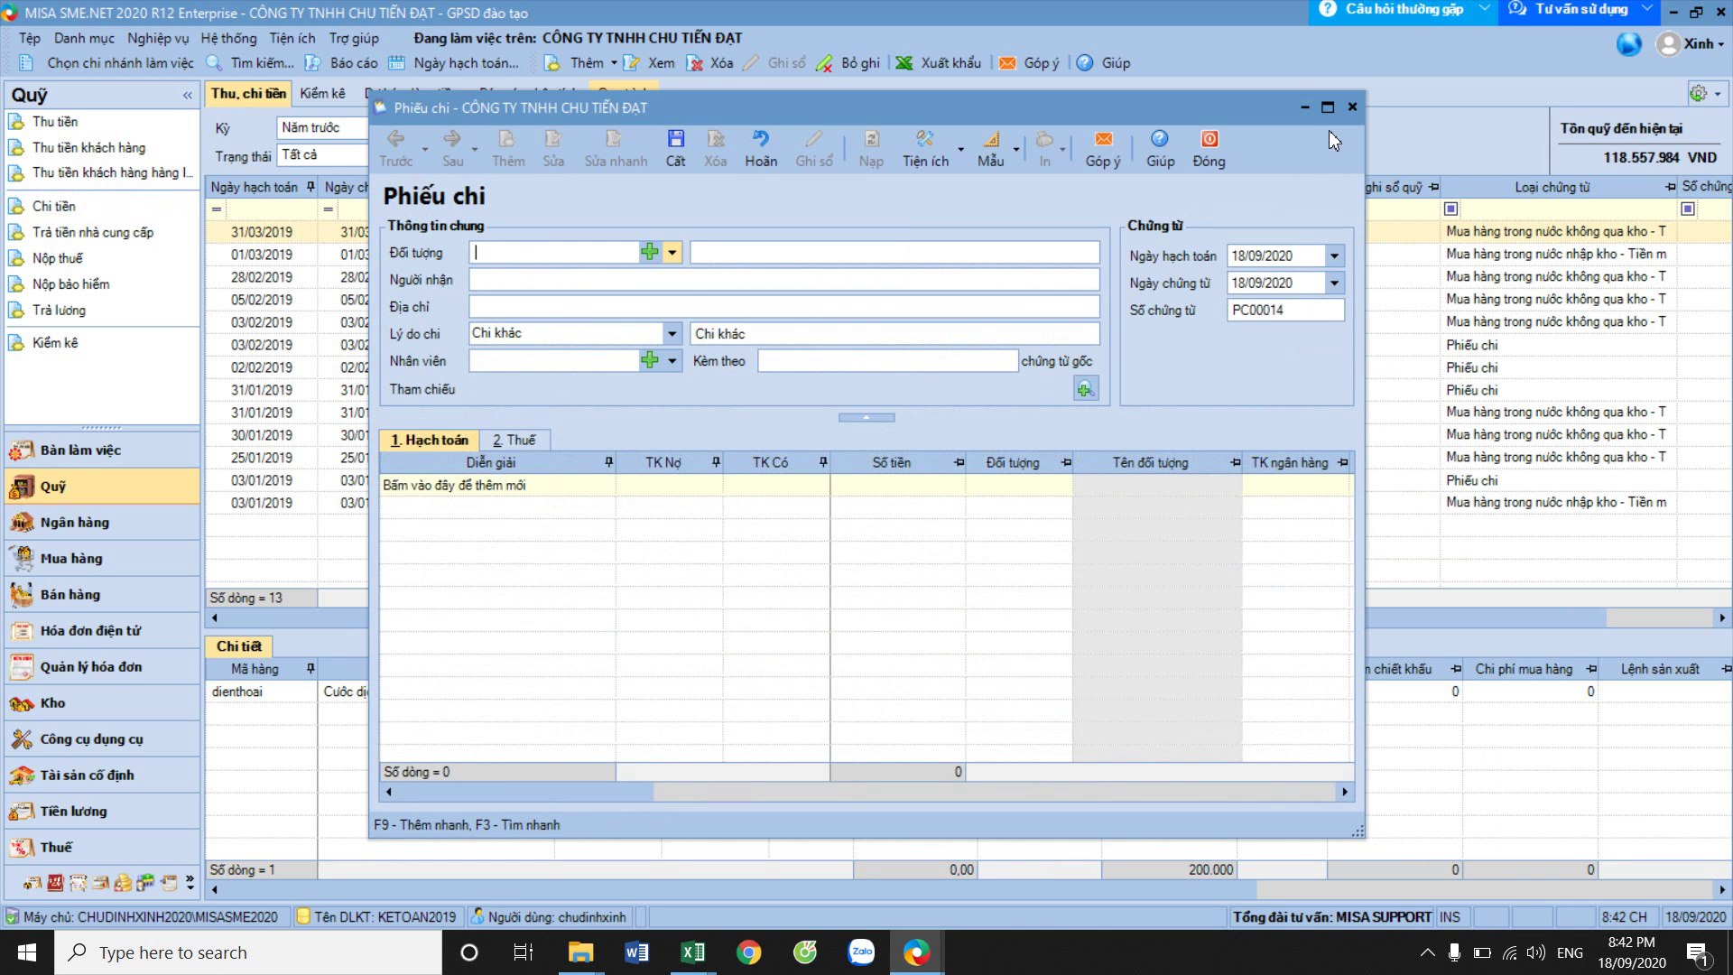
{"action": "left_click", "coordinate": [1209, 149]}
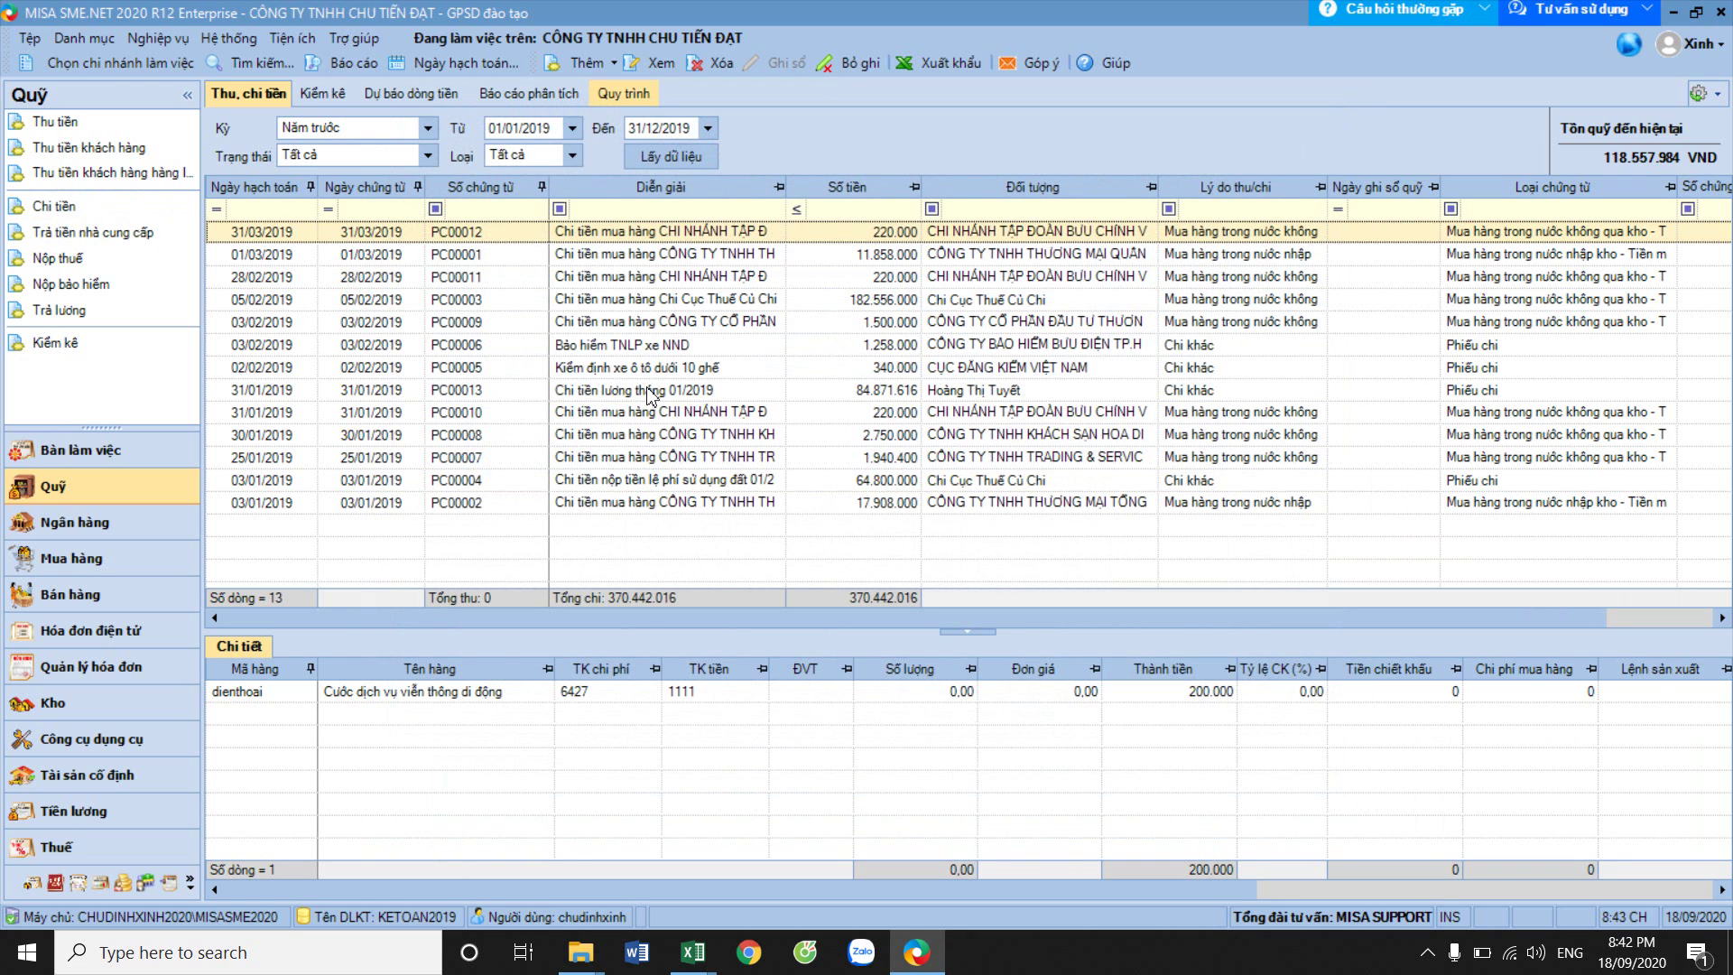
Open the January 2019 salary payment voucher to review its accounting lines, and close it.
{"action": "left_click", "coordinate": [651, 392]}
{"action": "right_click", "coordinate": [650, 392]}
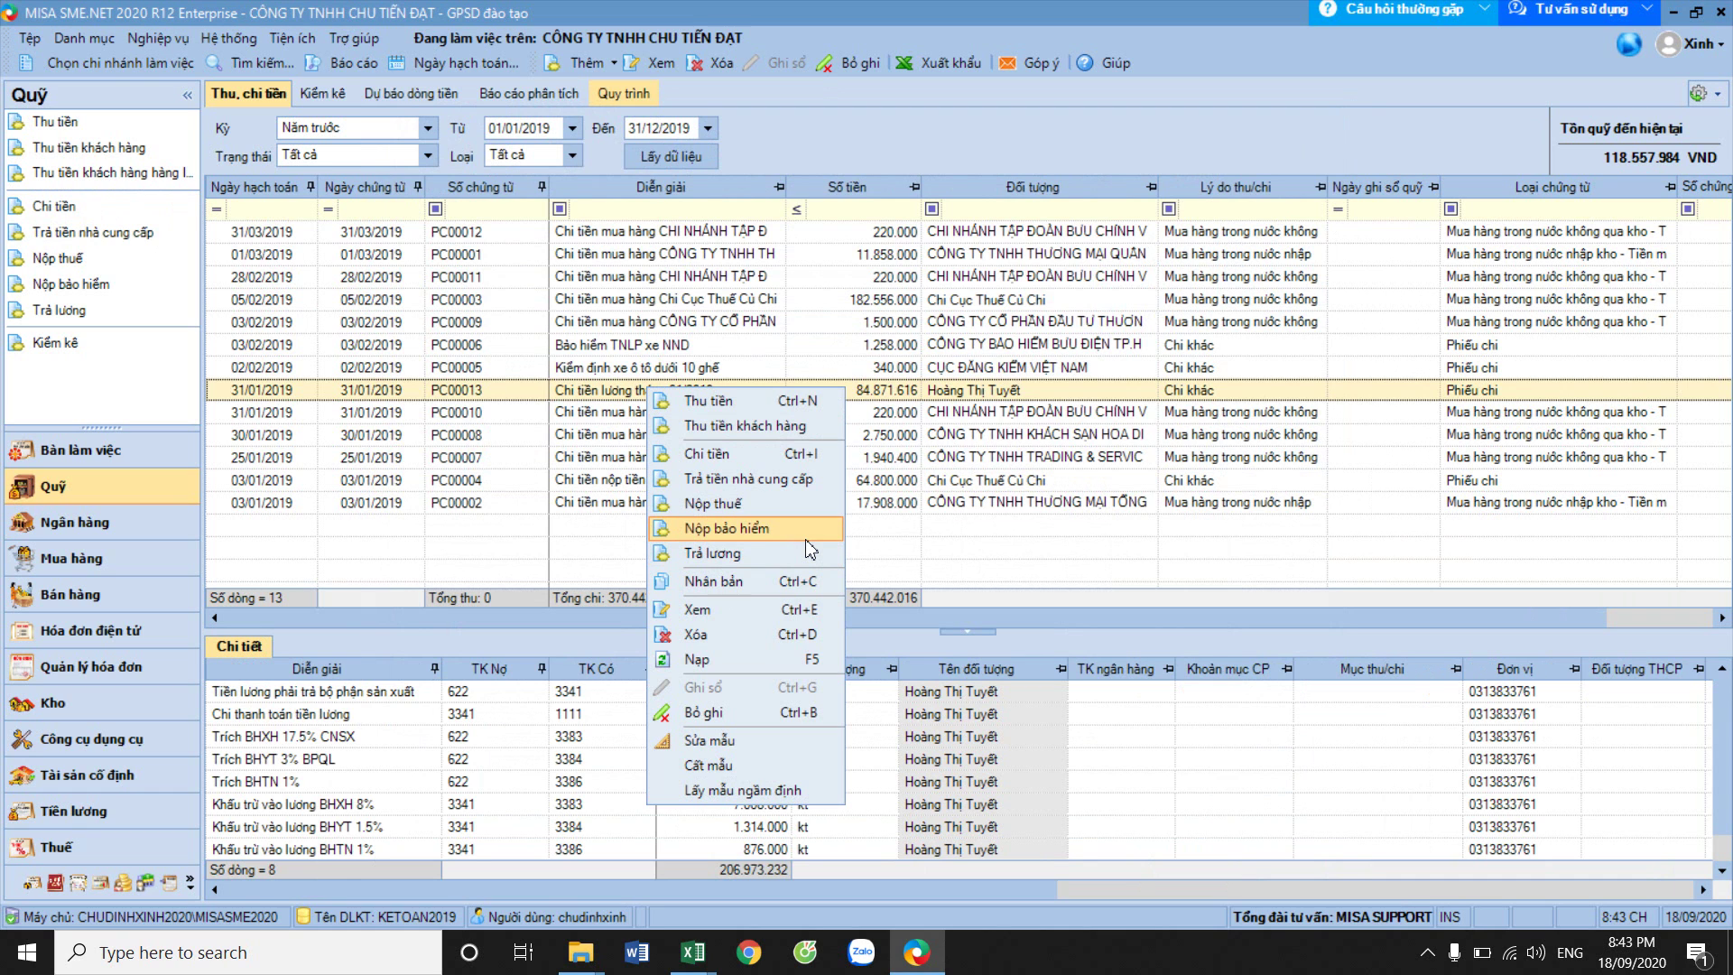
{"action": "double_click", "coordinate": [882, 396]}
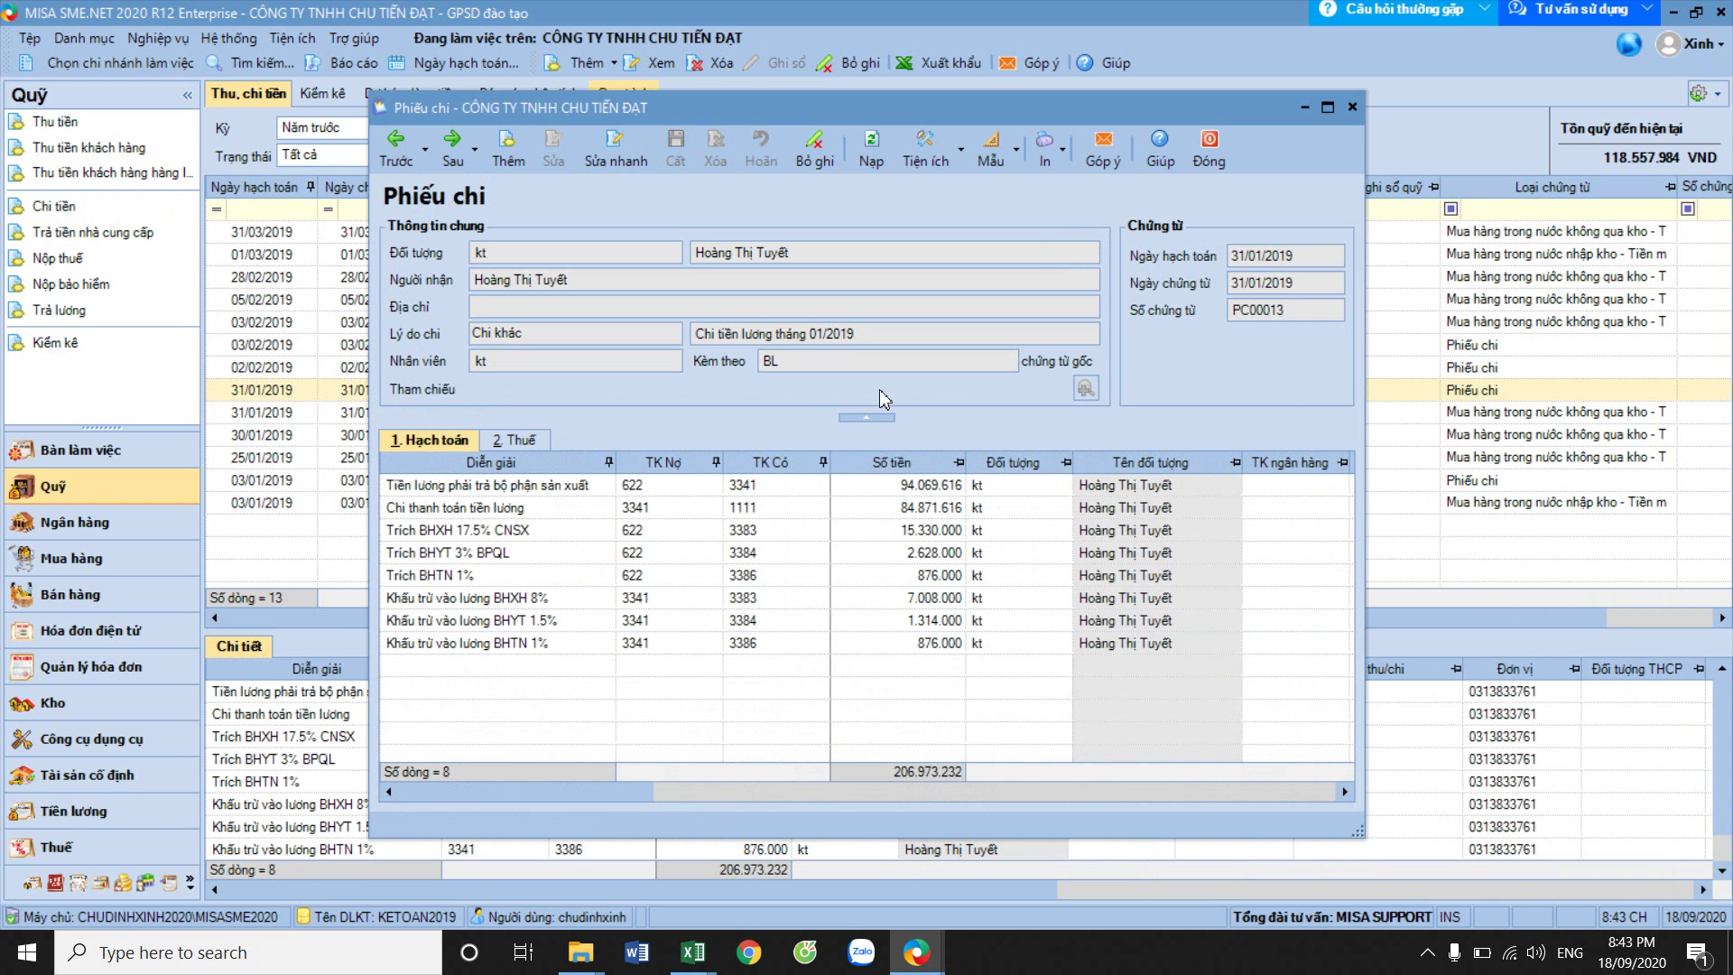
{"action": "left_click", "coordinate": [1195, 155]}
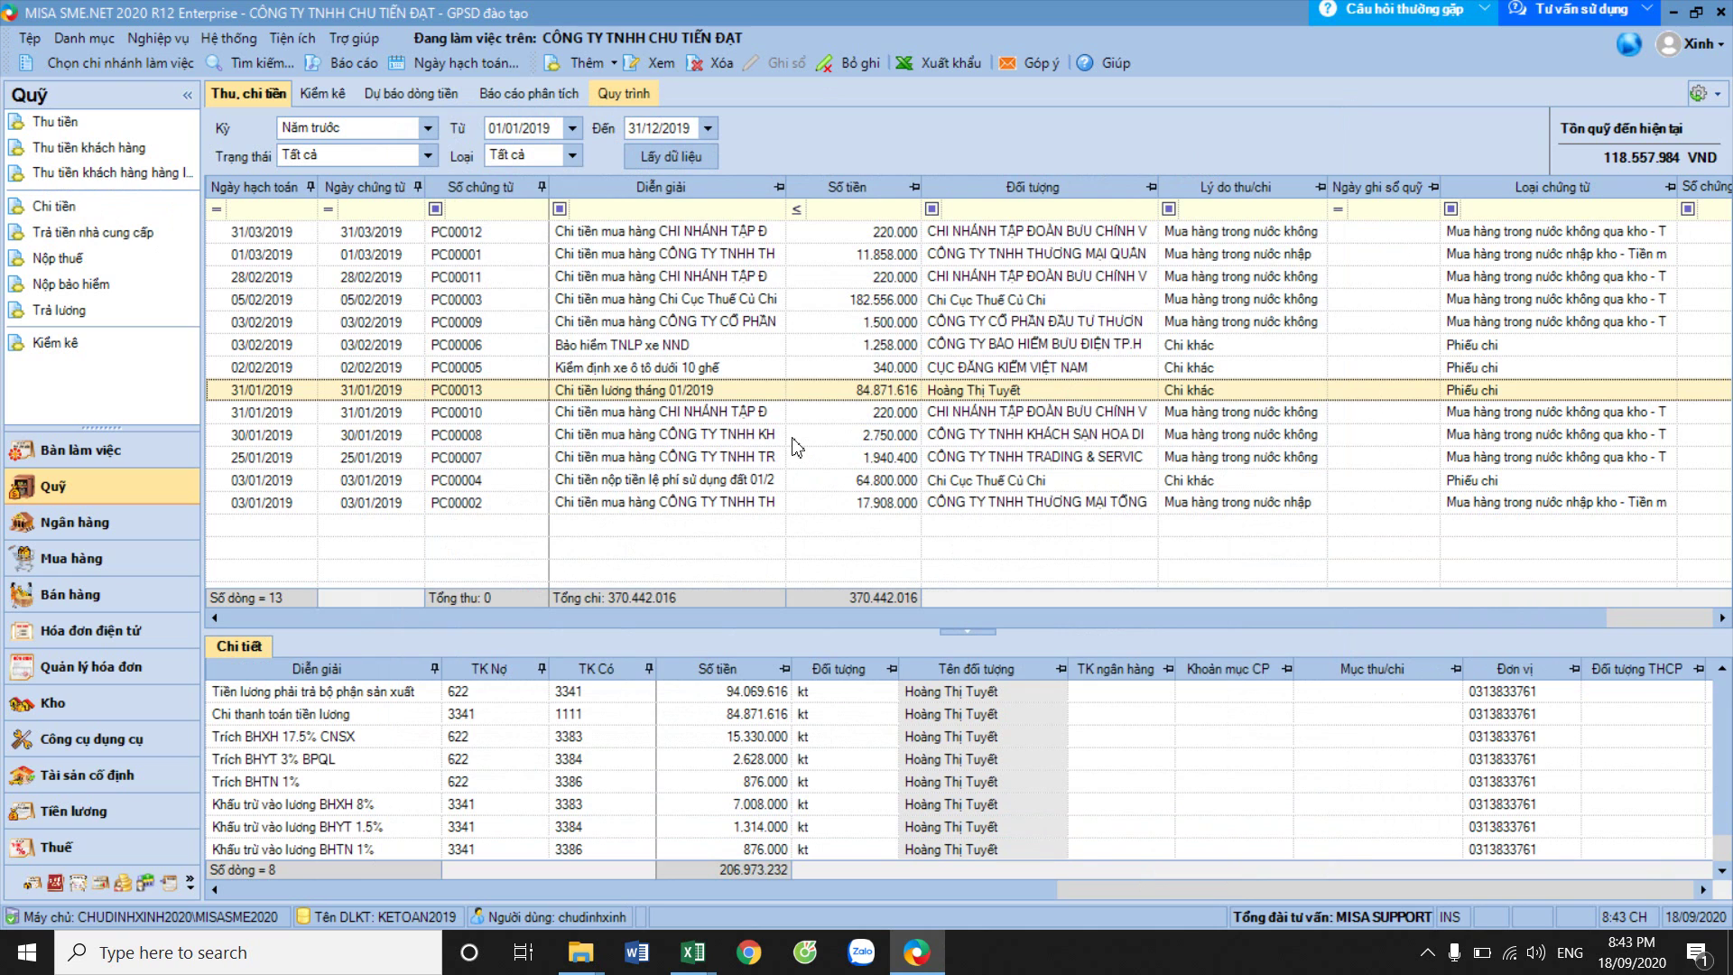
Duplicate the January 2019 salary payment voucher and check the February entry date in the payroll workbook.
{"action": "right_click", "coordinate": [682, 394]}
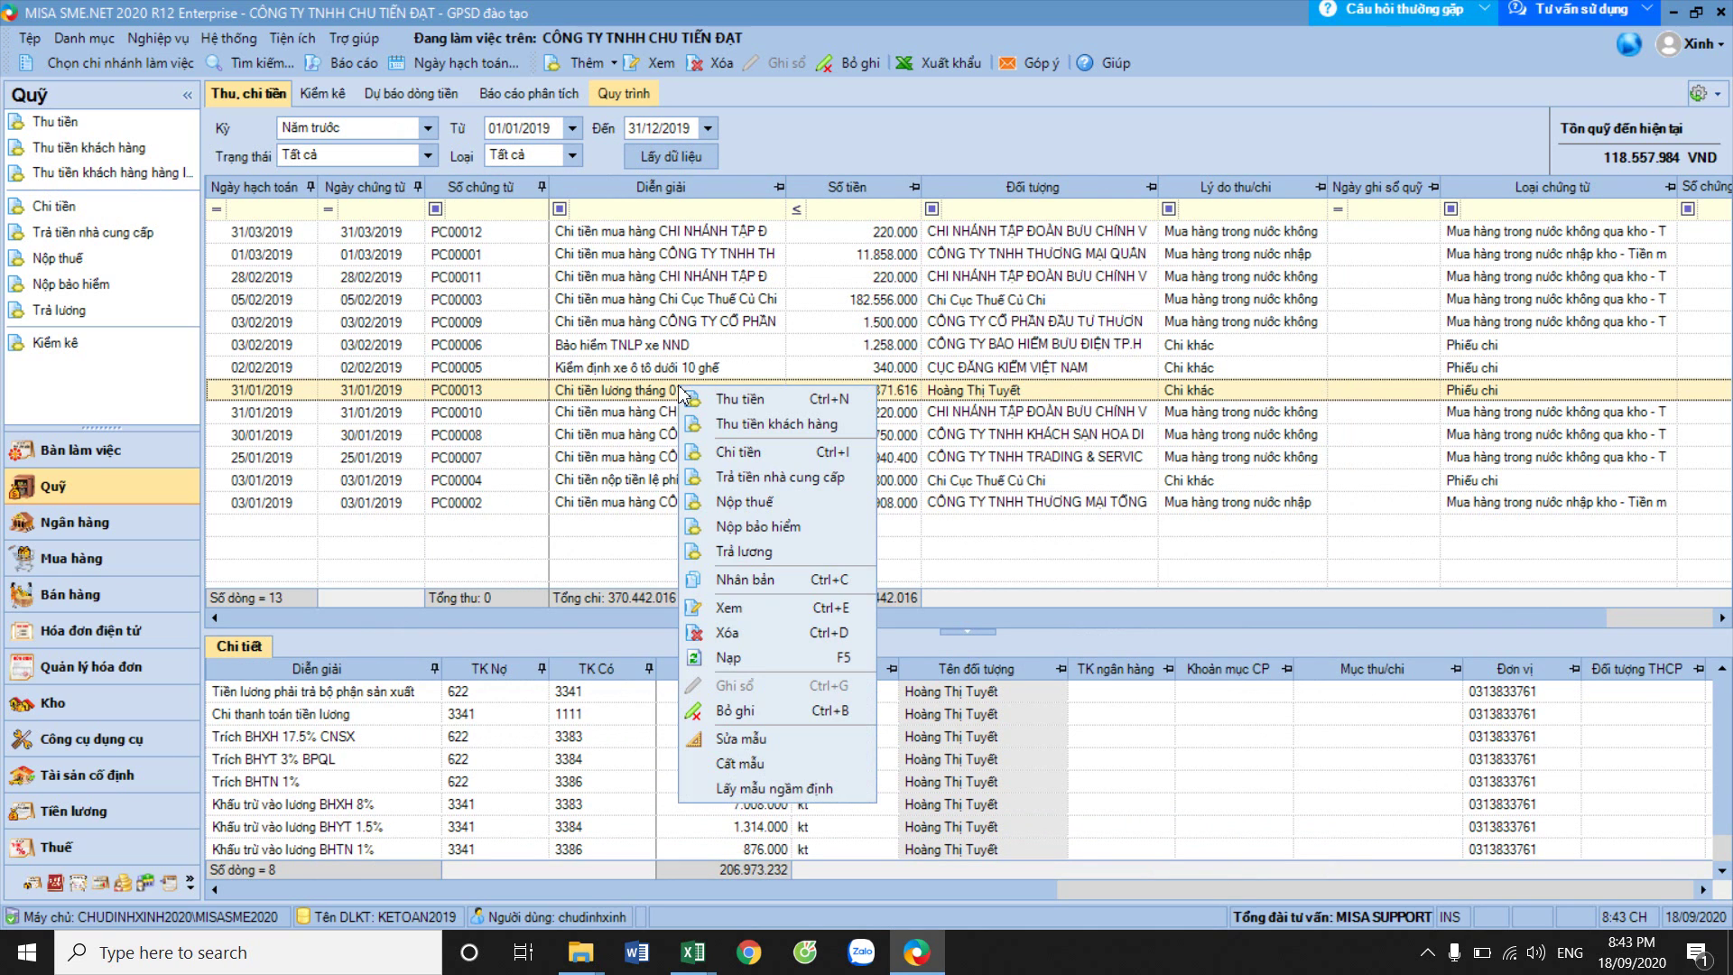
{"action": "left_click", "coordinate": [756, 575]}
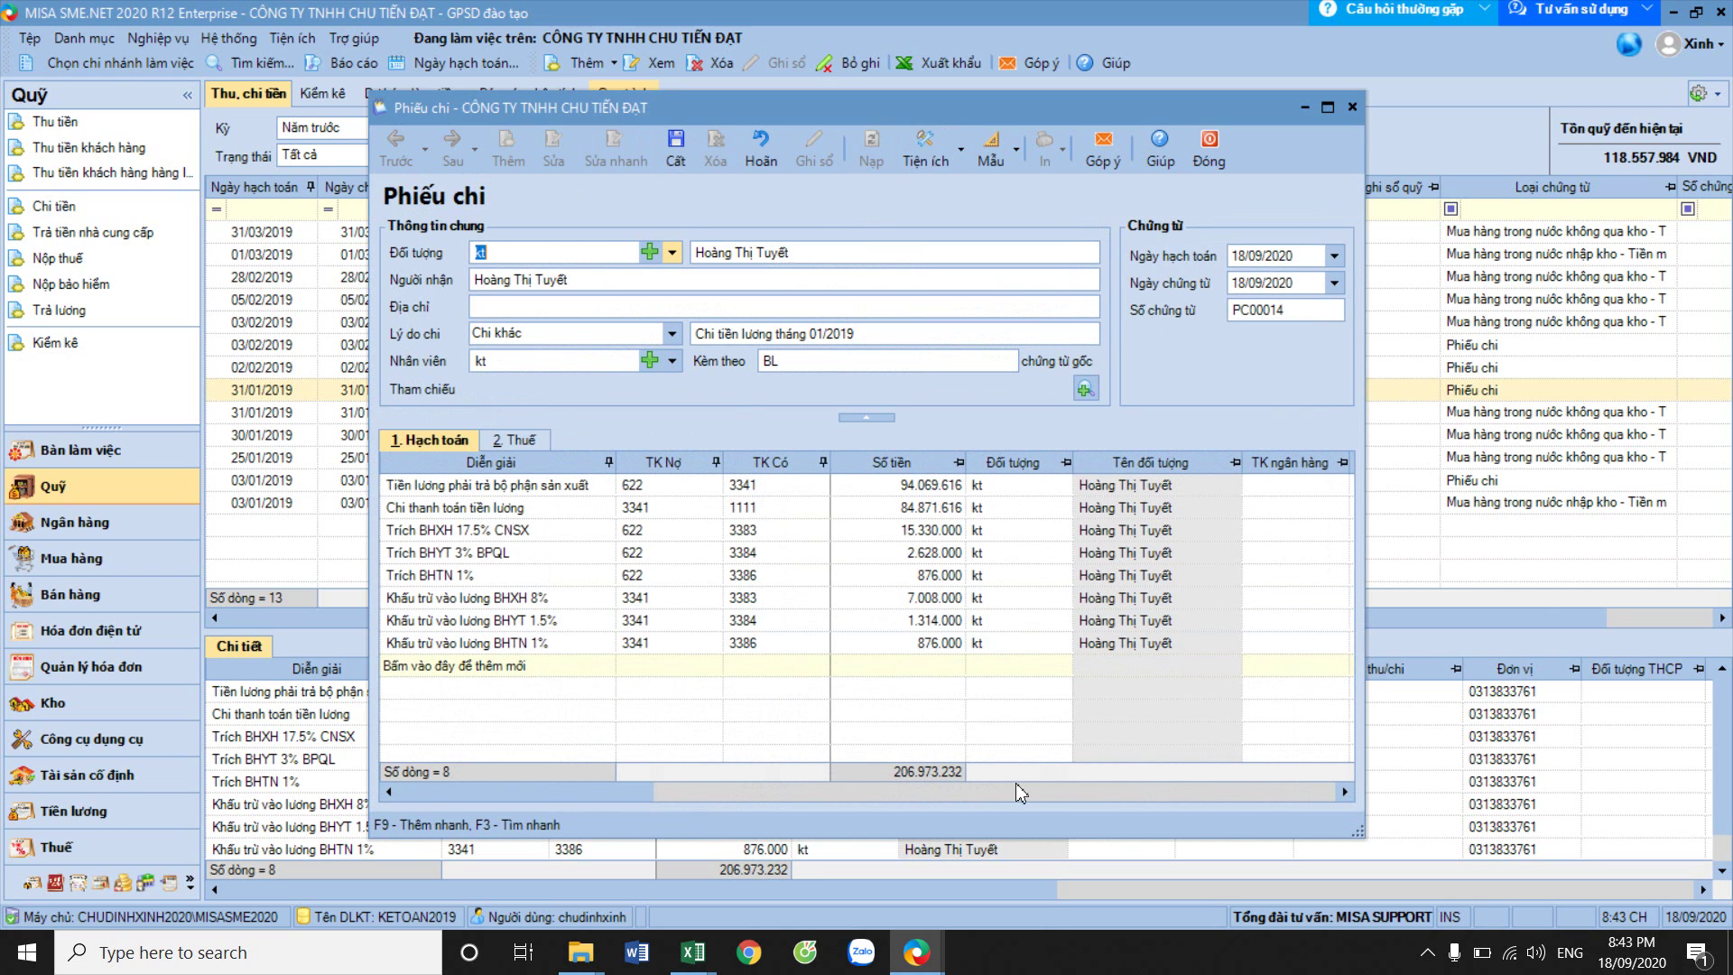
{"action": "left_click", "coordinate": [693, 952]}
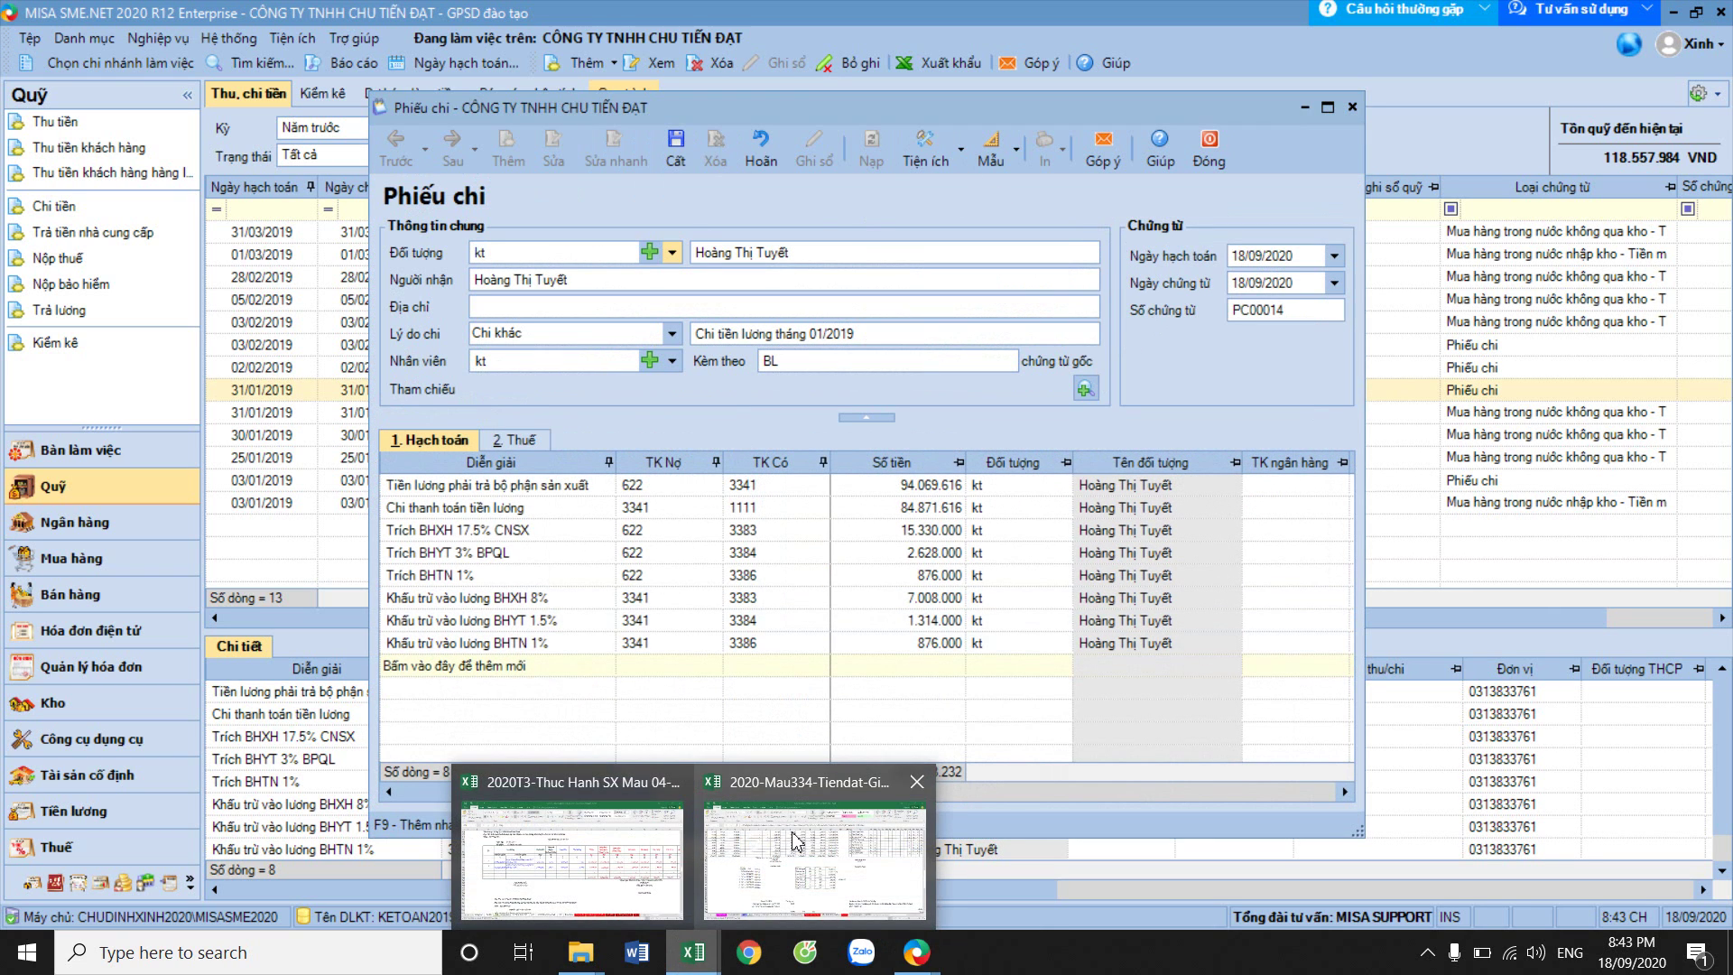
{"action": "left_click", "coordinate": [795, 841]}
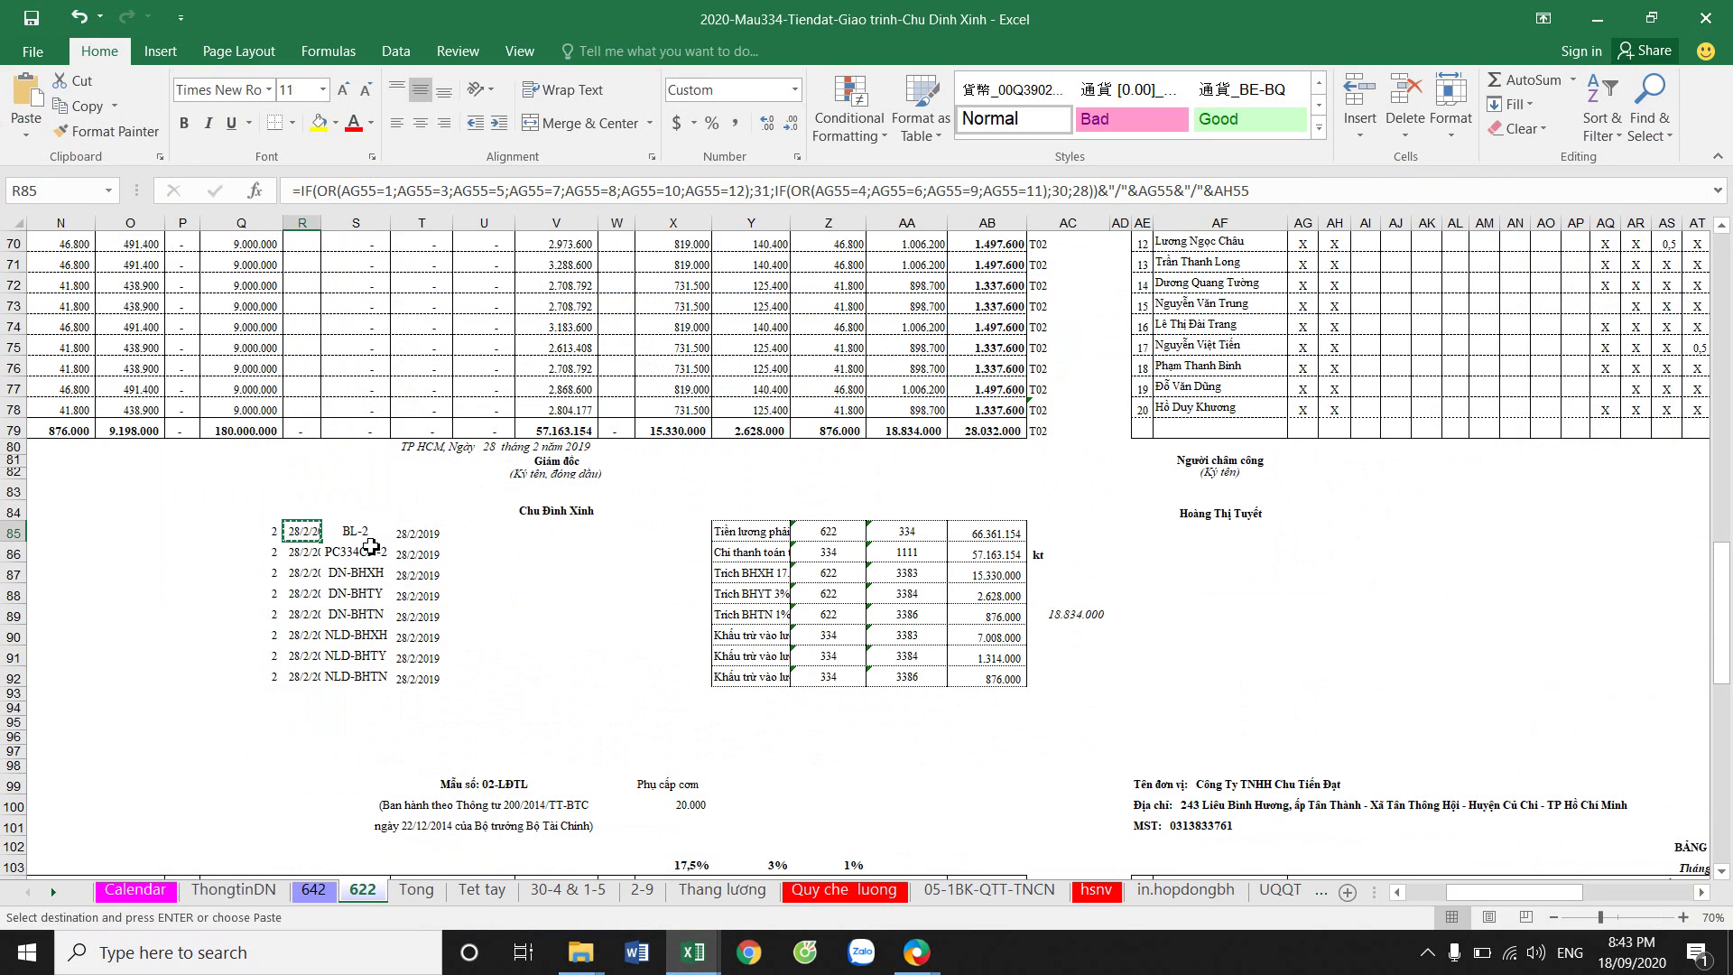
{"action": "mouse_move", "coordinate": [916, 952]}
{"action": "left_click", "coordinate": [1042, 866]}
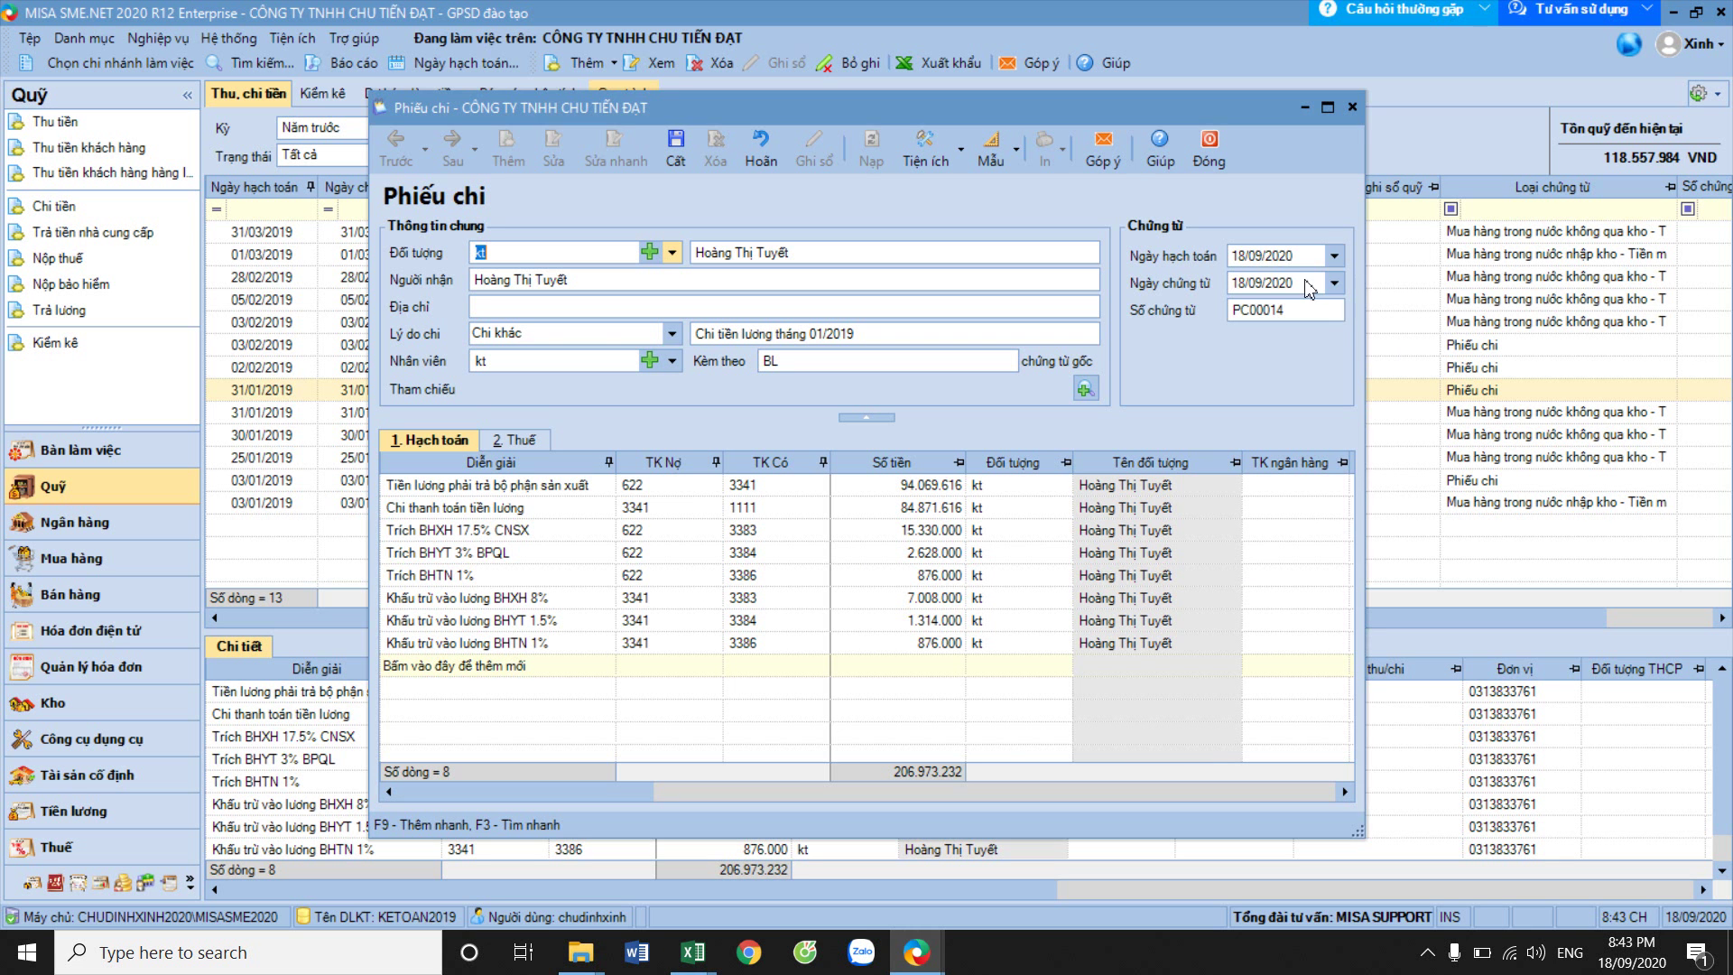
Set the accounting date and document date of the duplicated payment voucher to 28/02/2019.
{"action": "left_click", "coordinate": [1282, 256]}
{"action": "key", "text": "Delete"}
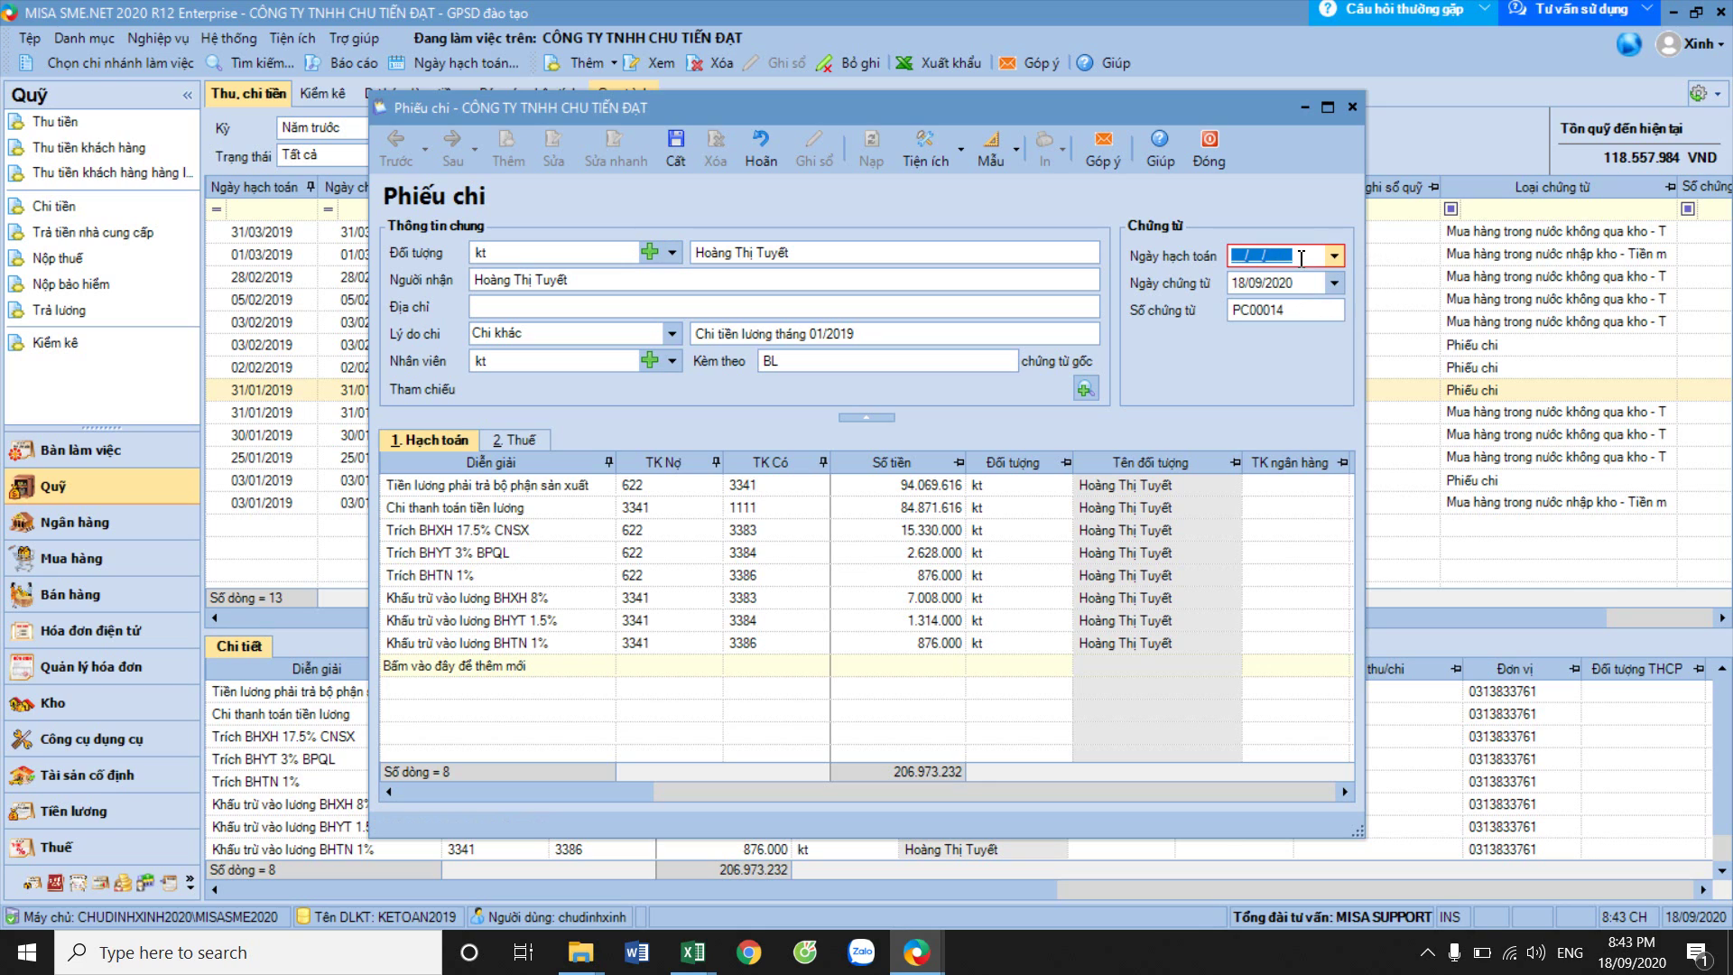
{"action": "type", "text": "28/02/2019"}
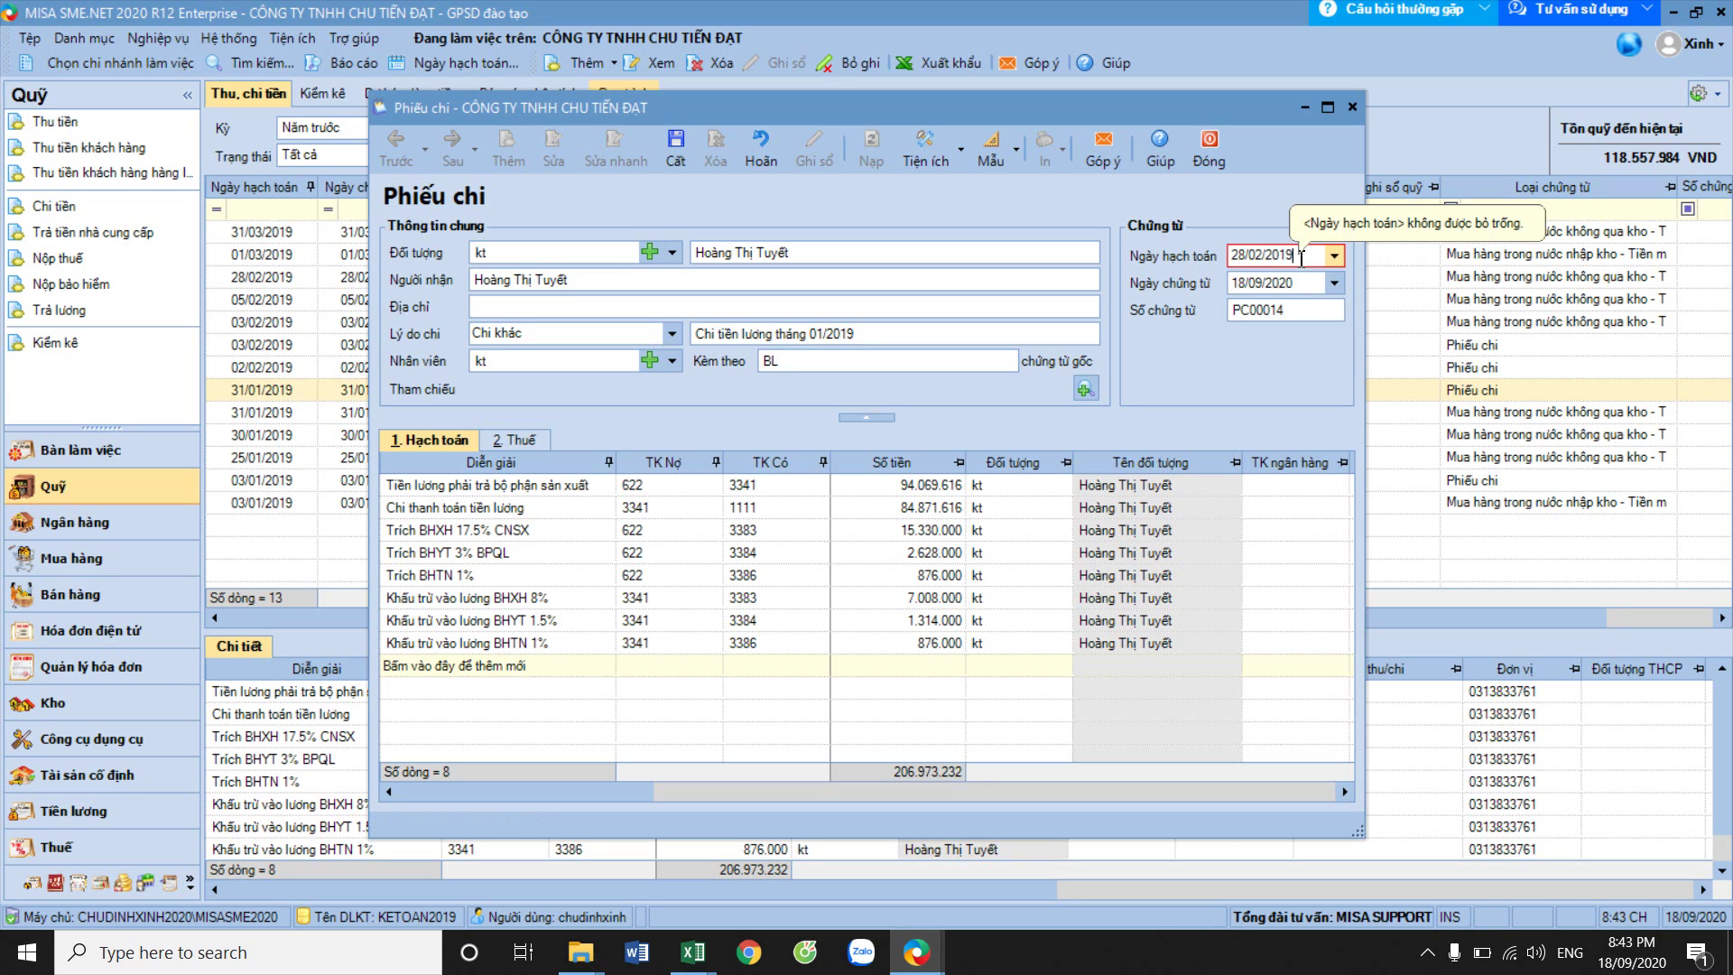
{"action": "key", "text": "Tab"}
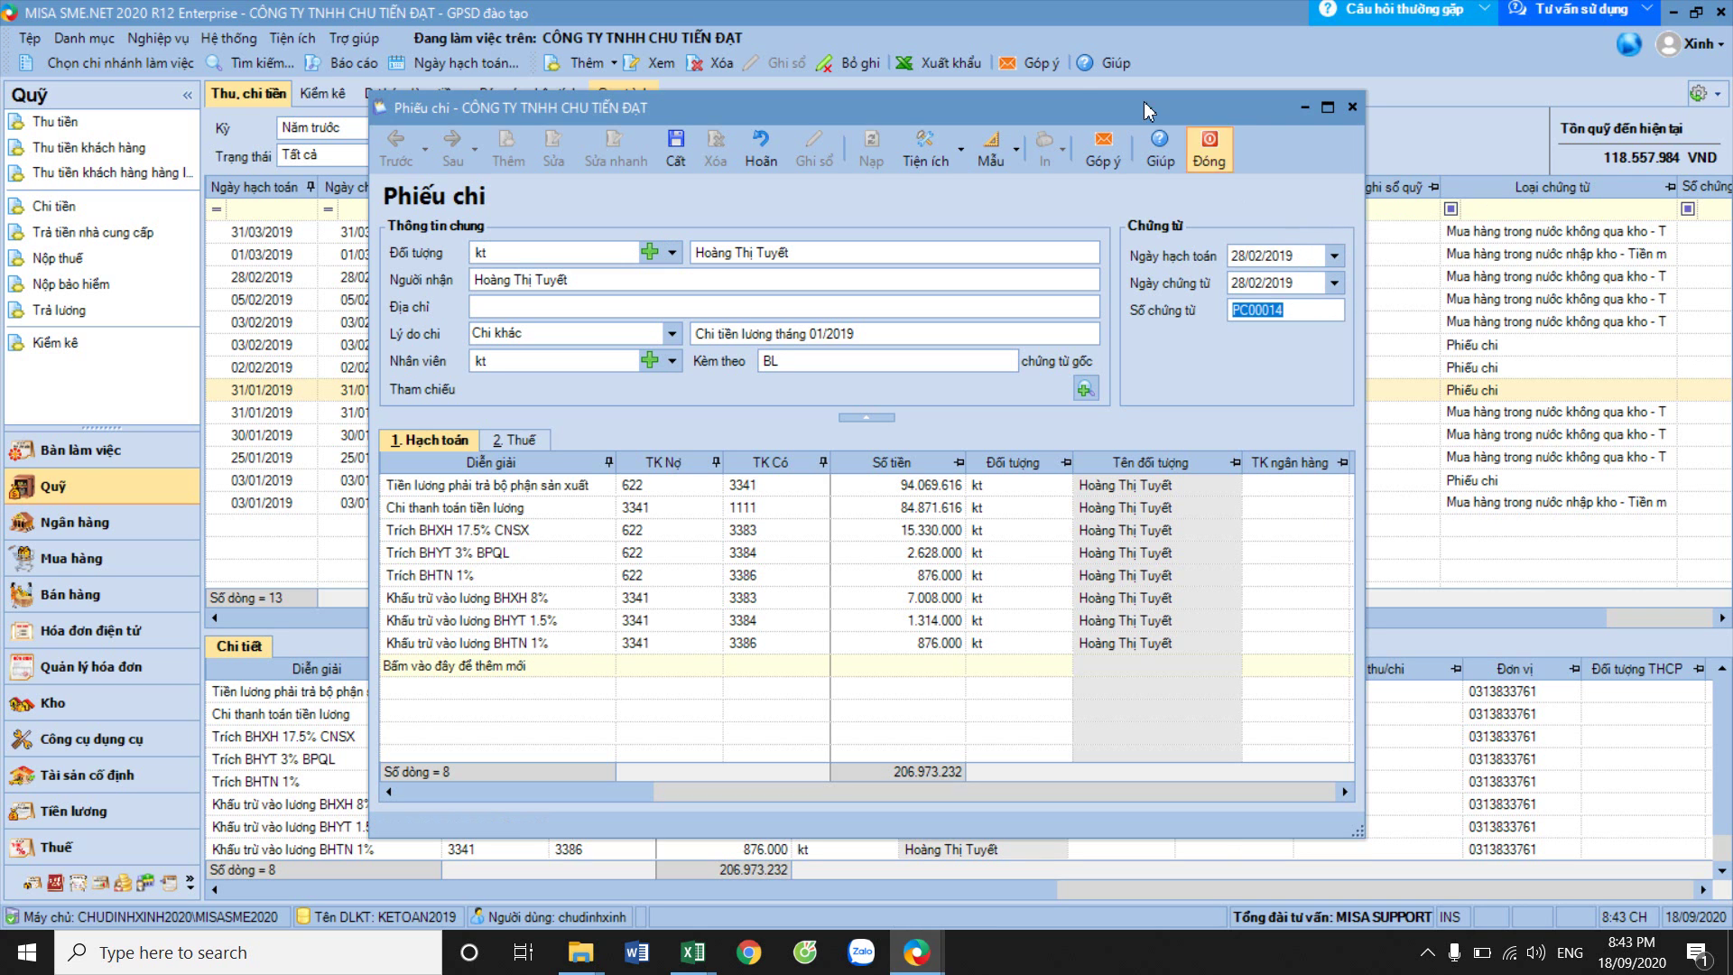
Arrange the payment voucher and the payroll workbook side by side, with the February salary entries of sheet 622 in view.
{"action": "left_click", "coordinate": [1696, 13]}
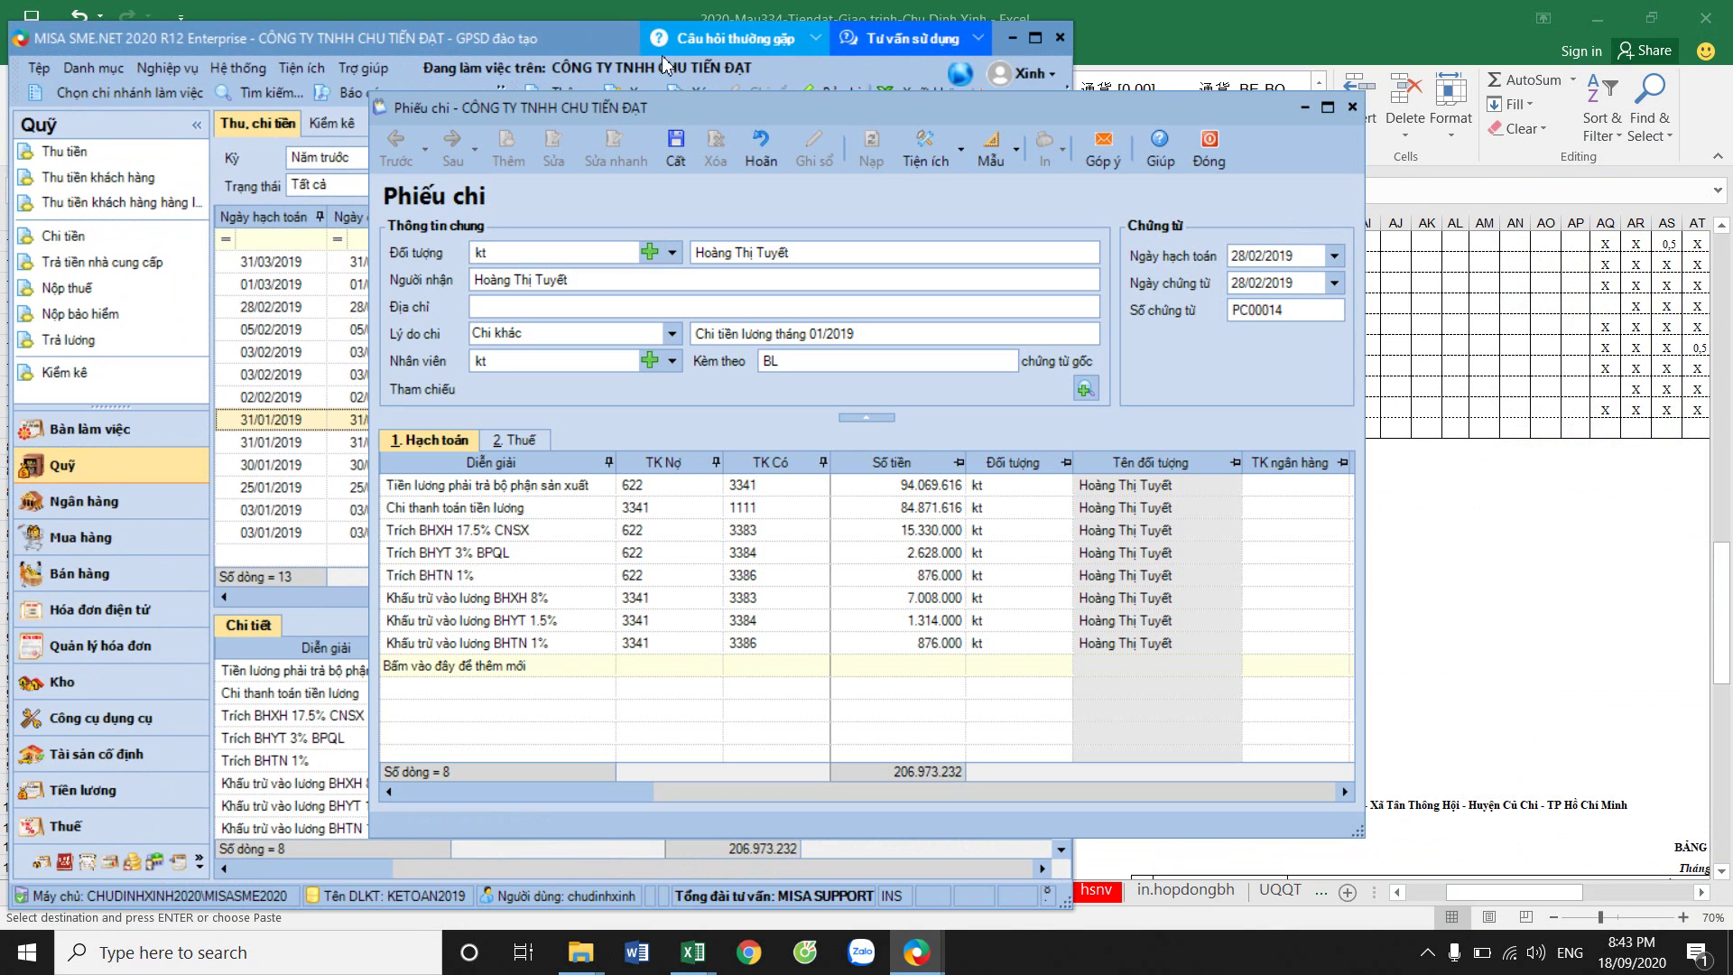
{"action": "left_click_drag", "start_coordinate": [410, 7], "coordinate": [1083, 41]}
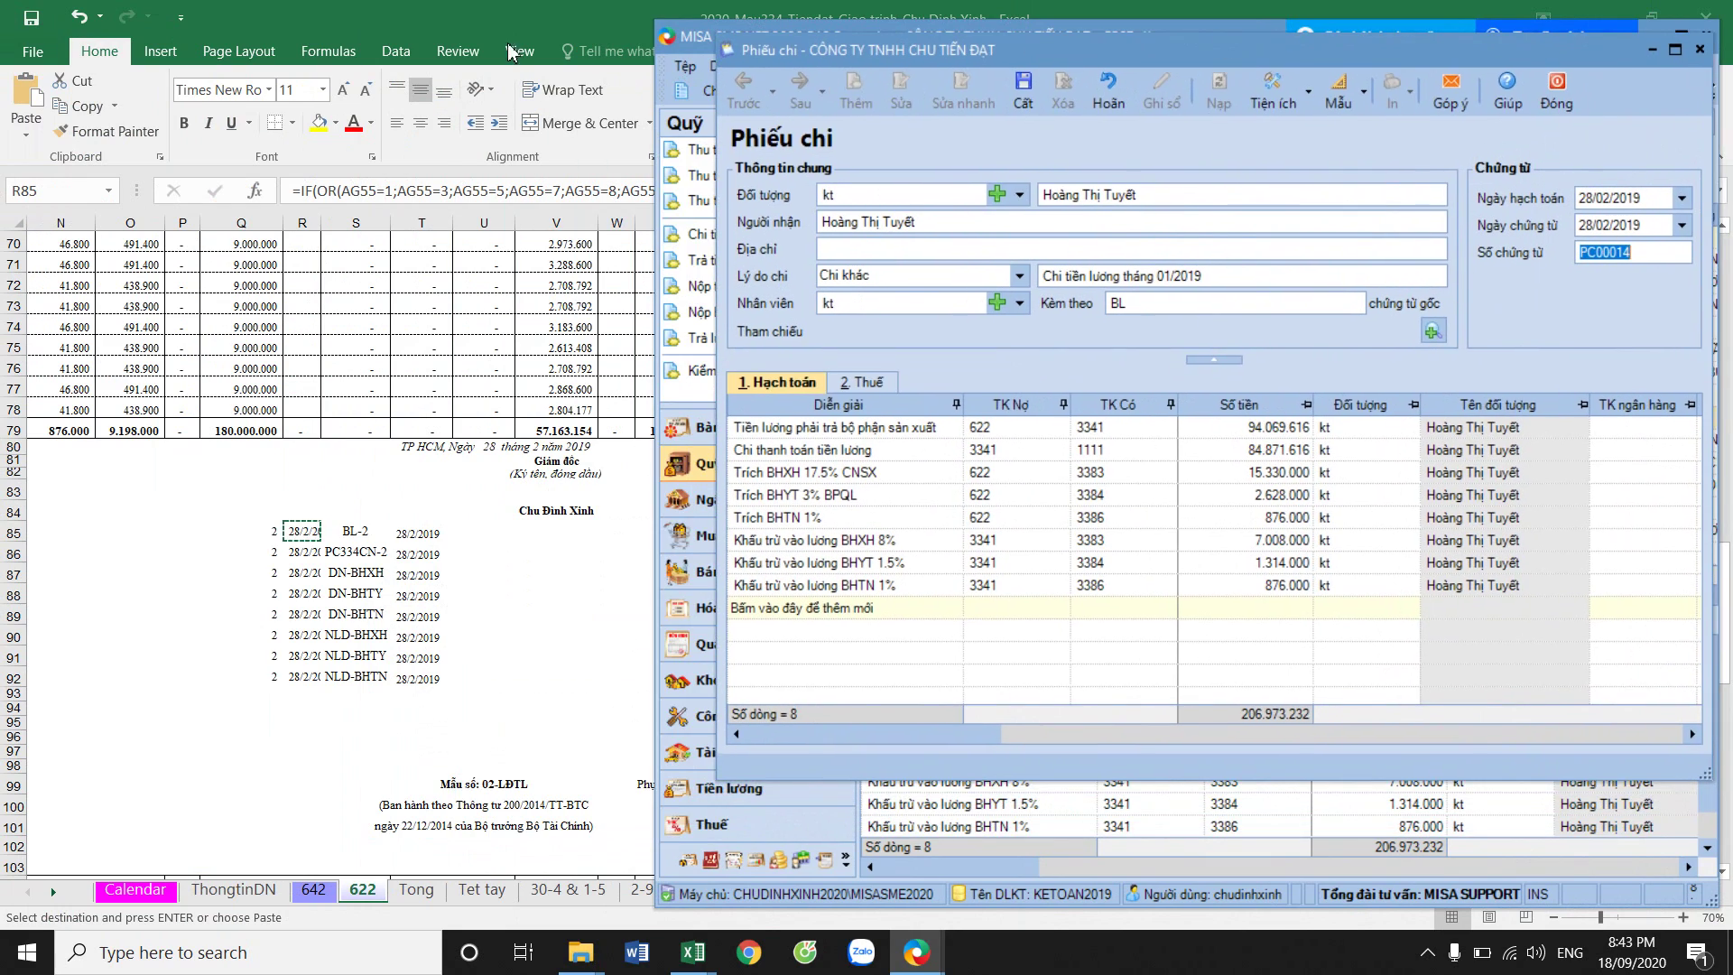
{"action": "left_click", "coordinate": [510, 50]}
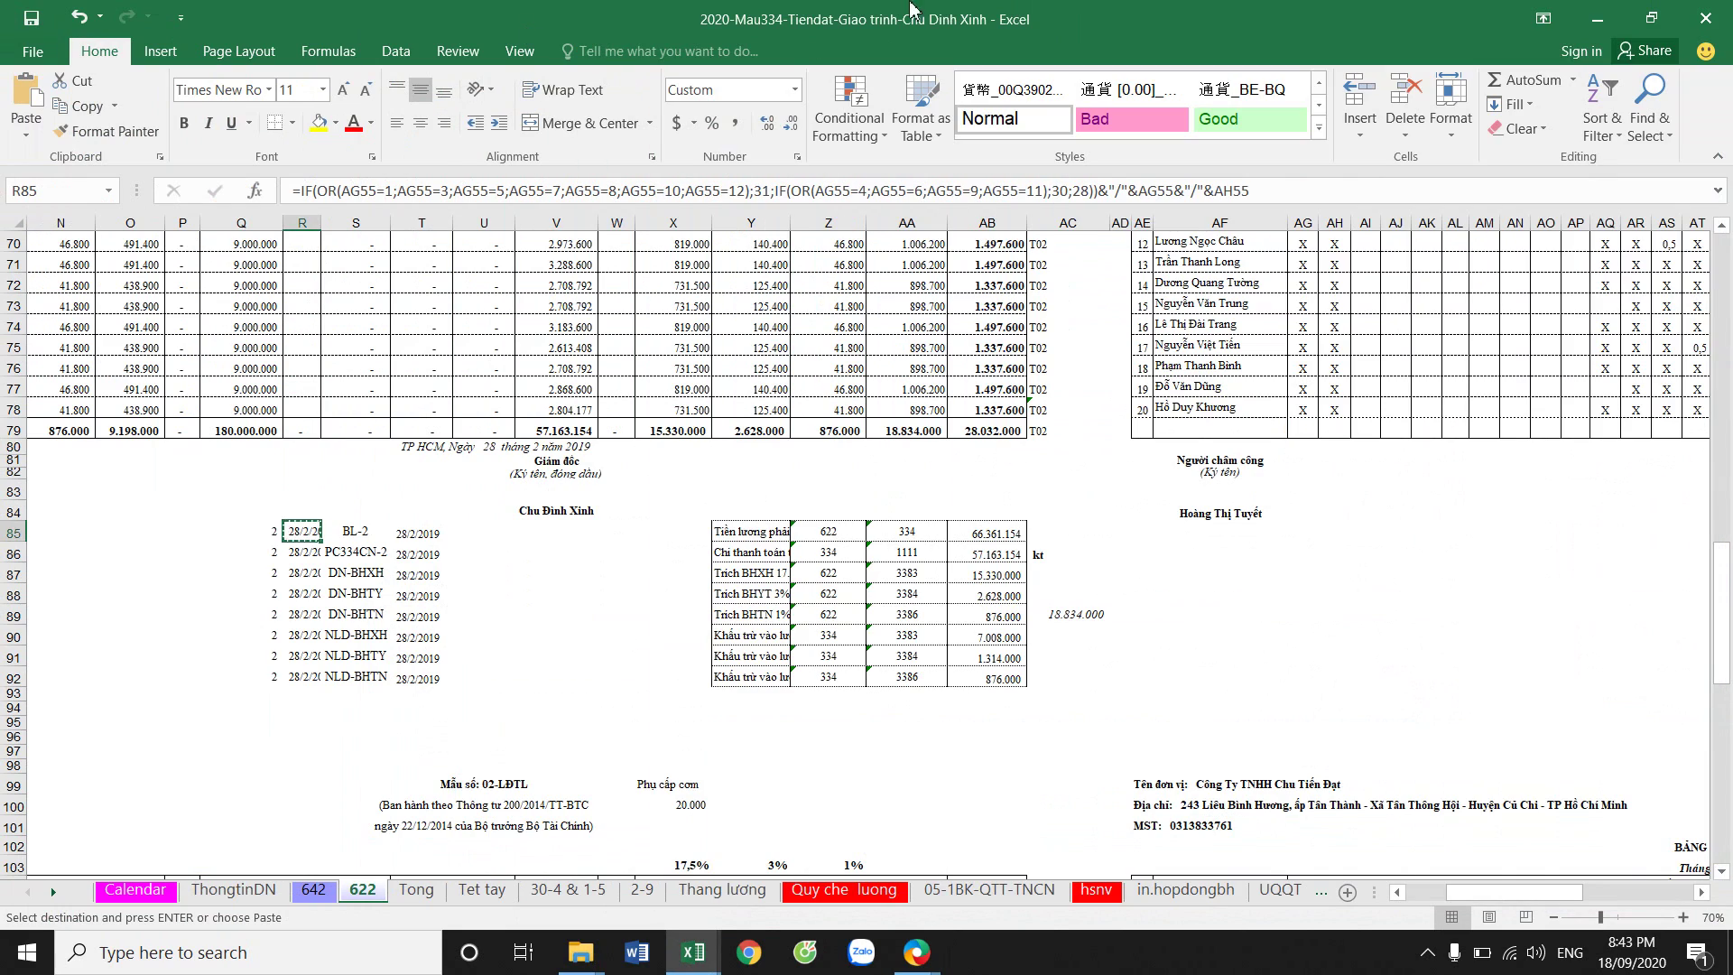
{"action": "left_click", "coordinate": [1651, 15]}
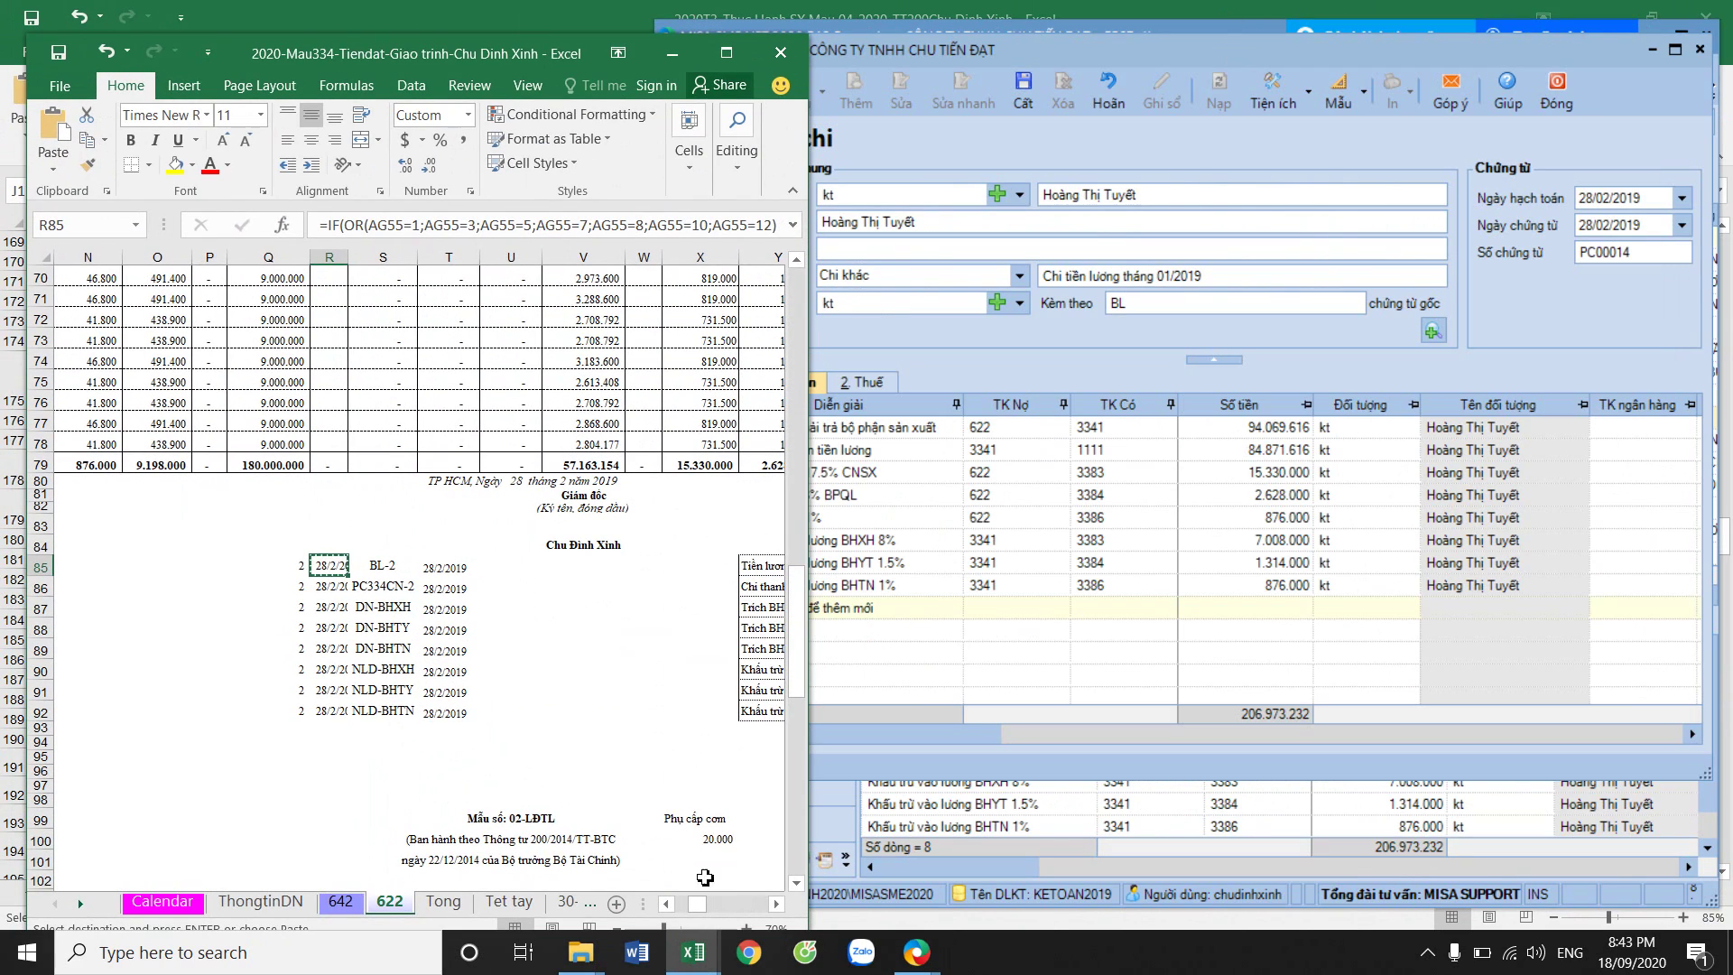
{"action": "left_click", "coordinate": [777, 903]}
{"action": "left_click", "coordinate": [777, 903]}
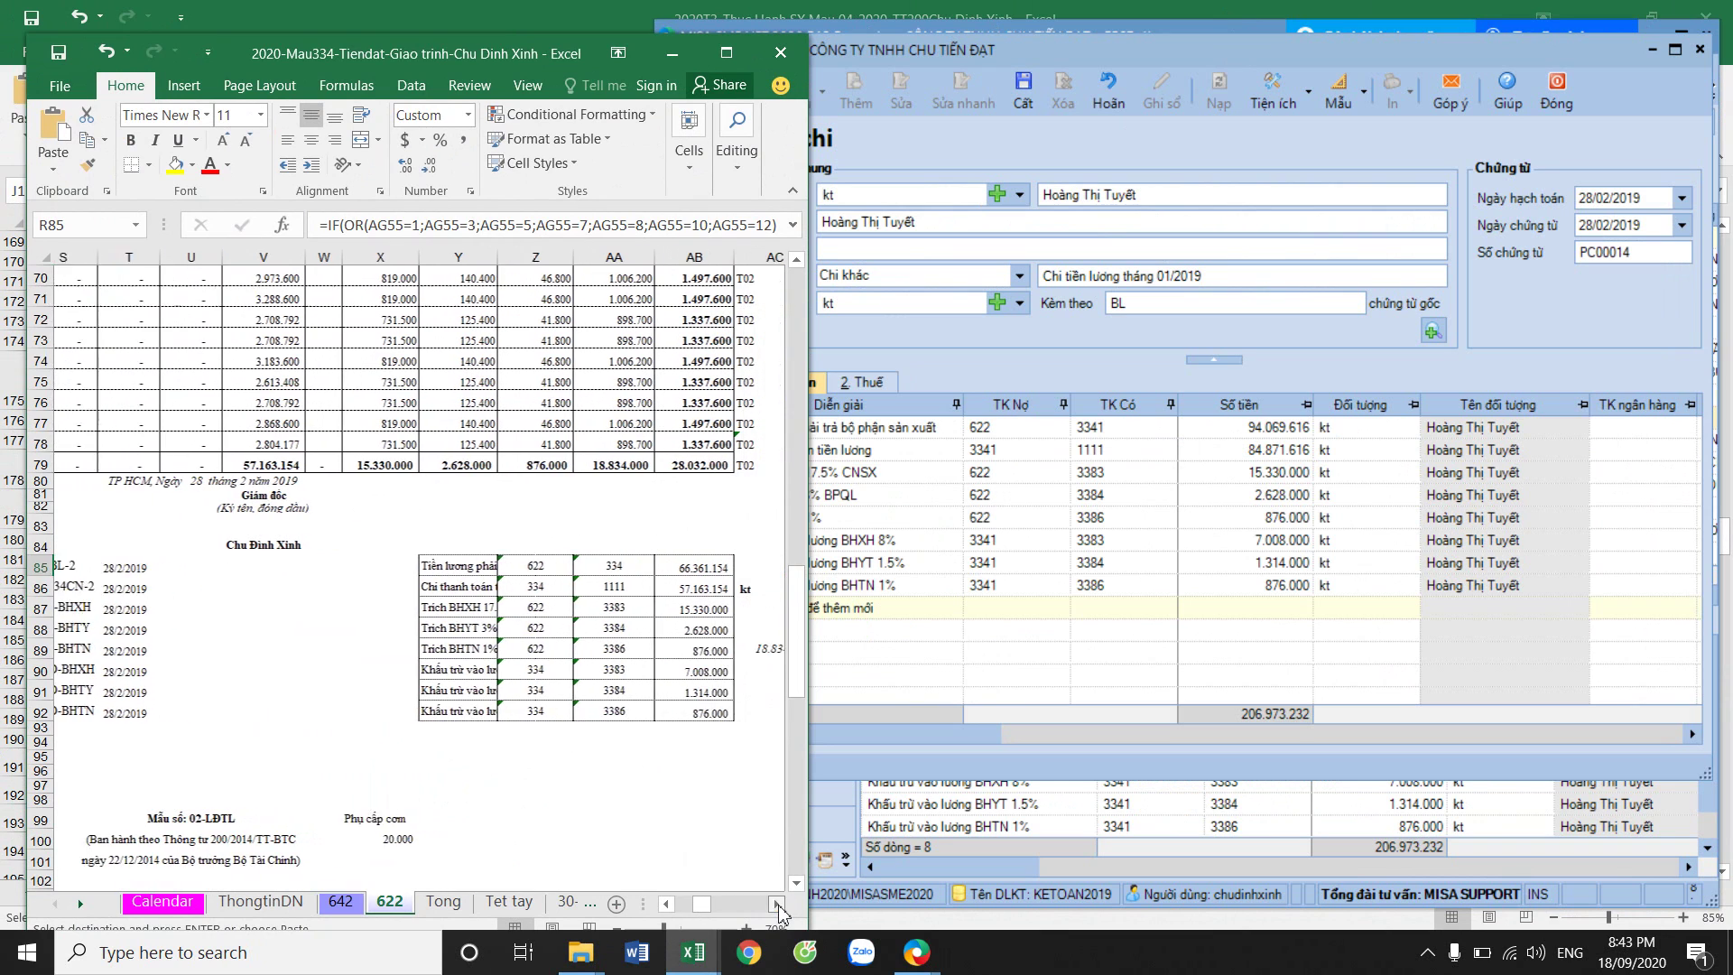
{"action": "left_click", "coordinate": [1229, 522]}
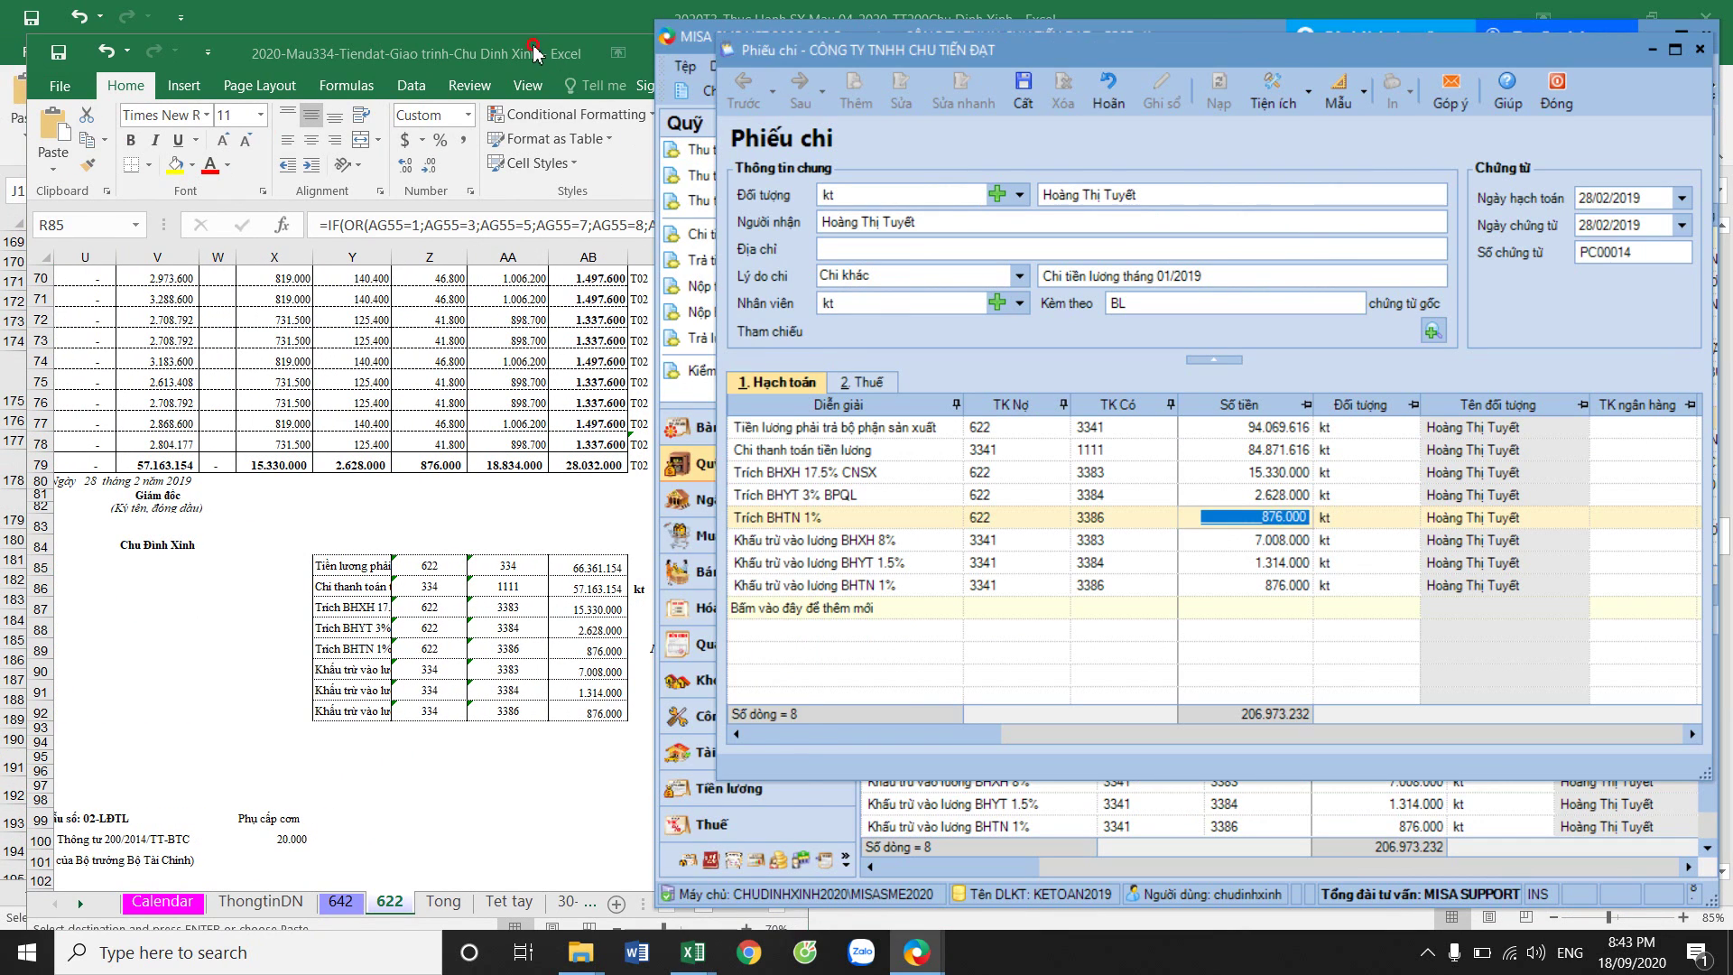
{"action": "left_click_drag", "start_coordinate": [535, 53], "coordinate": [490, 23]}
{"action": "left_click_drag", "start_coordinate": [826, 51], "coordinate": [866, 36]}
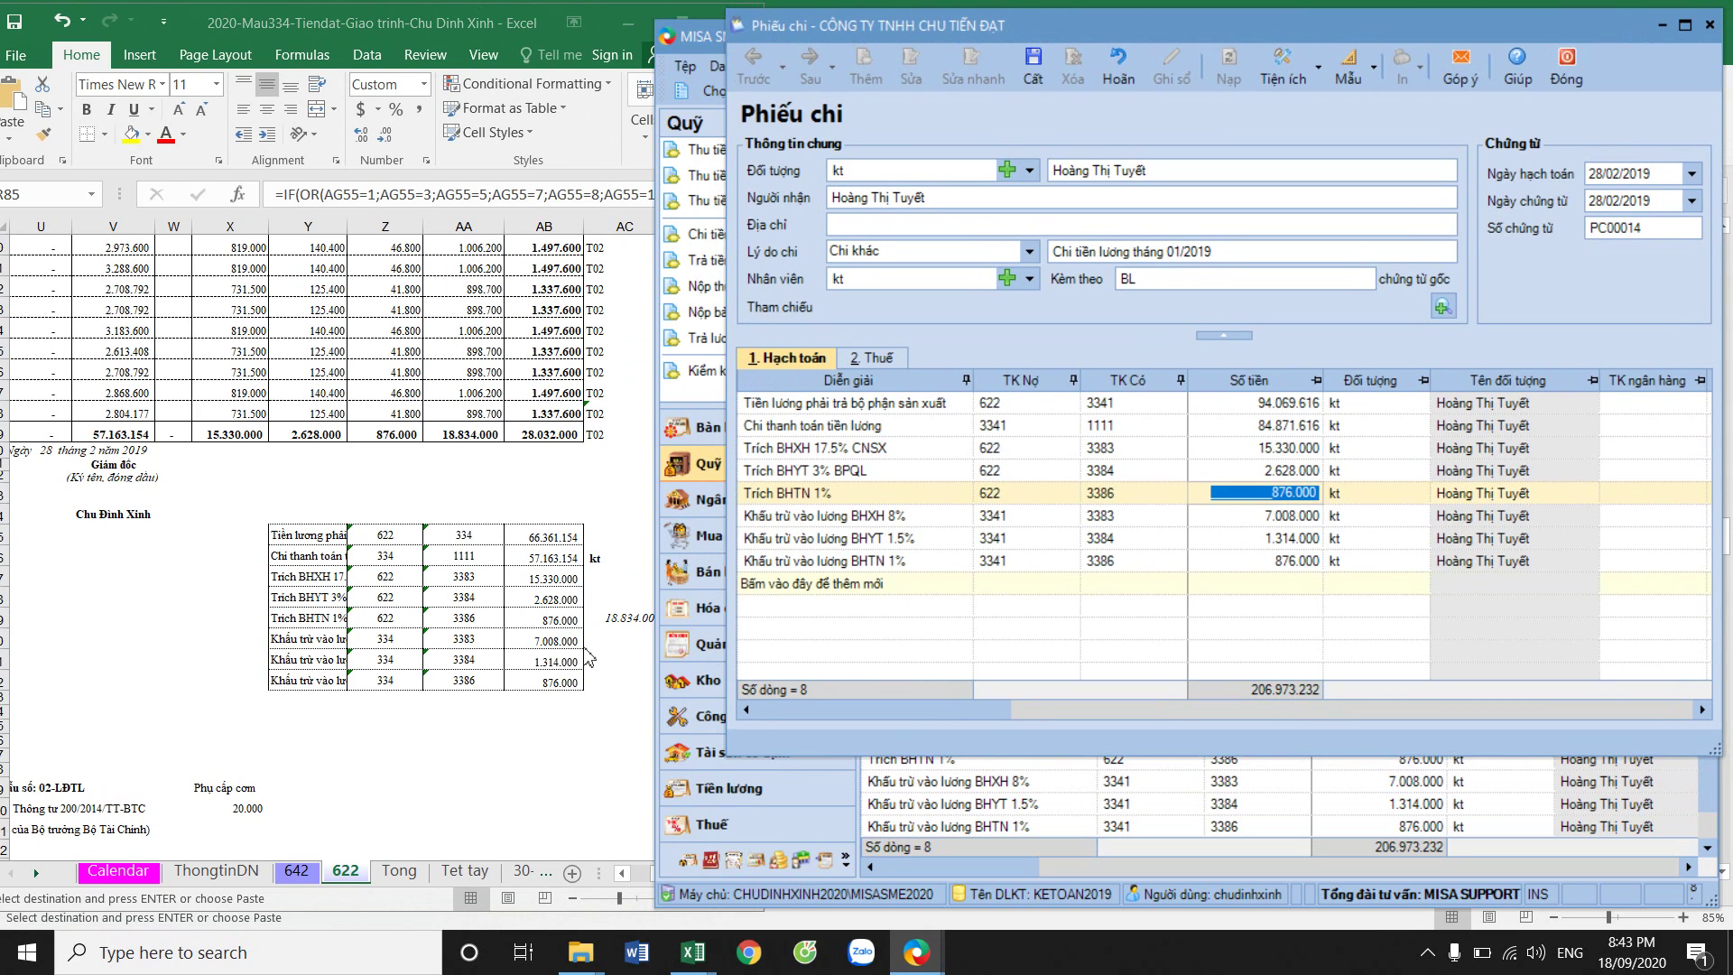
Copy the February salary payable amount 66.361.154 from the payroll workbook into the voucher line "Tiền lương phải trả bộ phận sản xuất".
{"action": "key", "text": "alt+Tab"}
{"action": "left_click", "coordinate": [922, 427]}
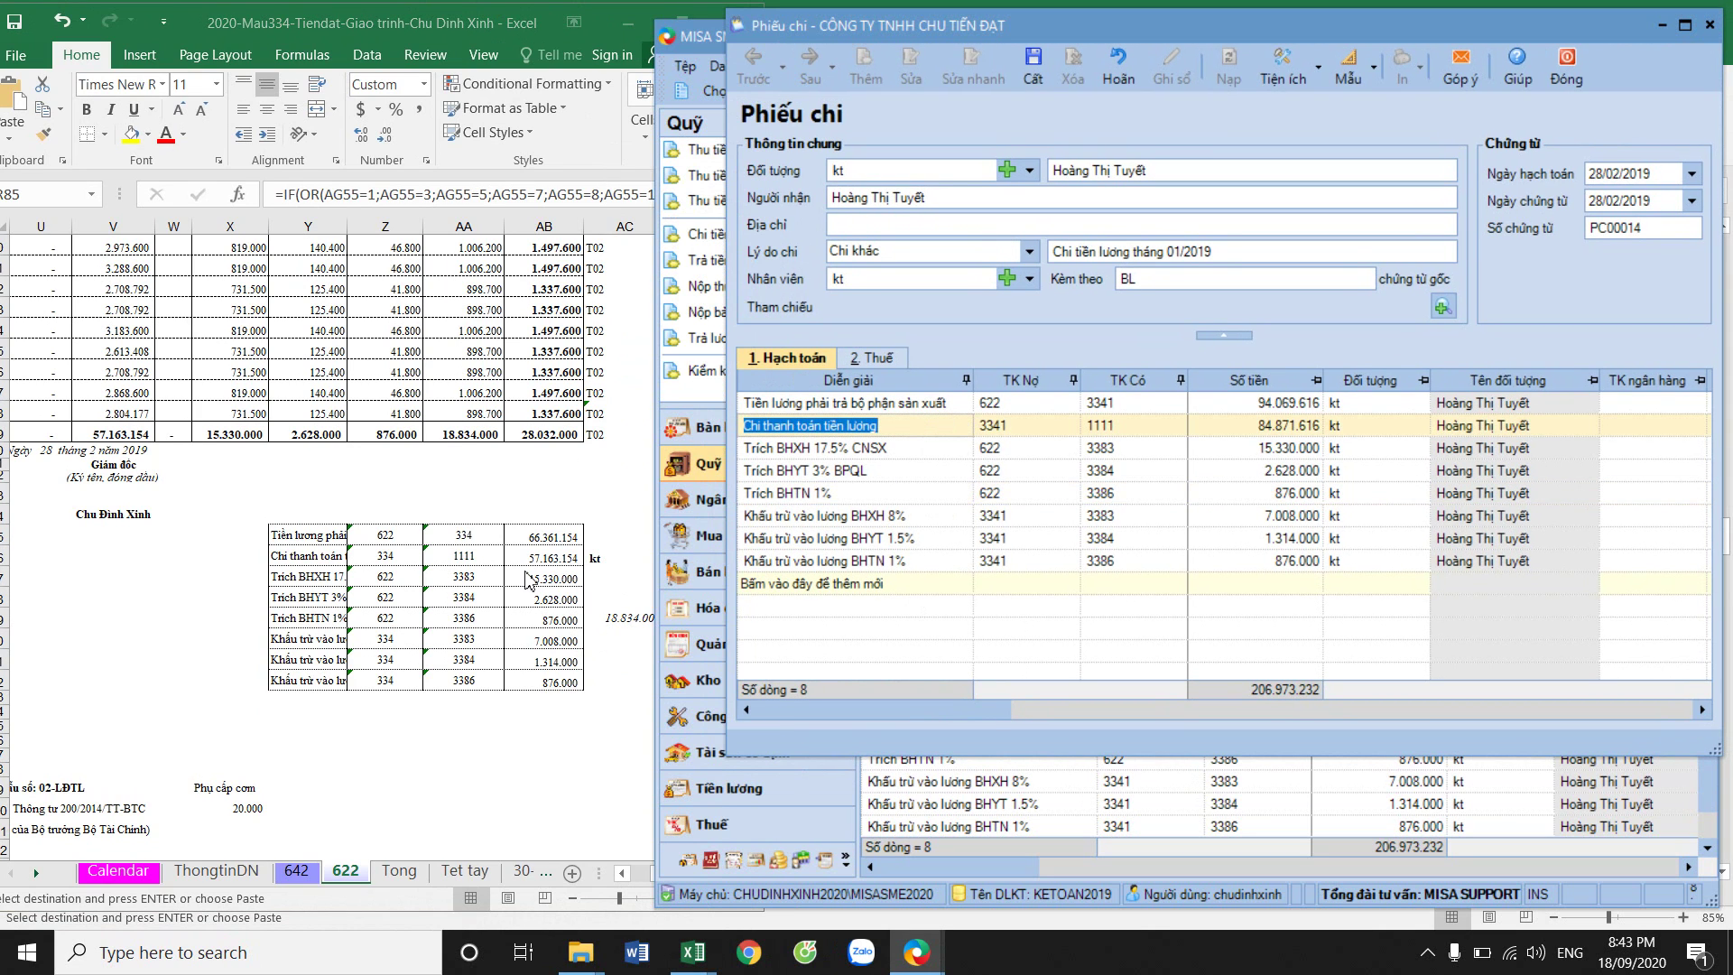
{"action": "key", "text": "alt+Tab"}
{"action": "left_click", "coordinate": [546, 535]}
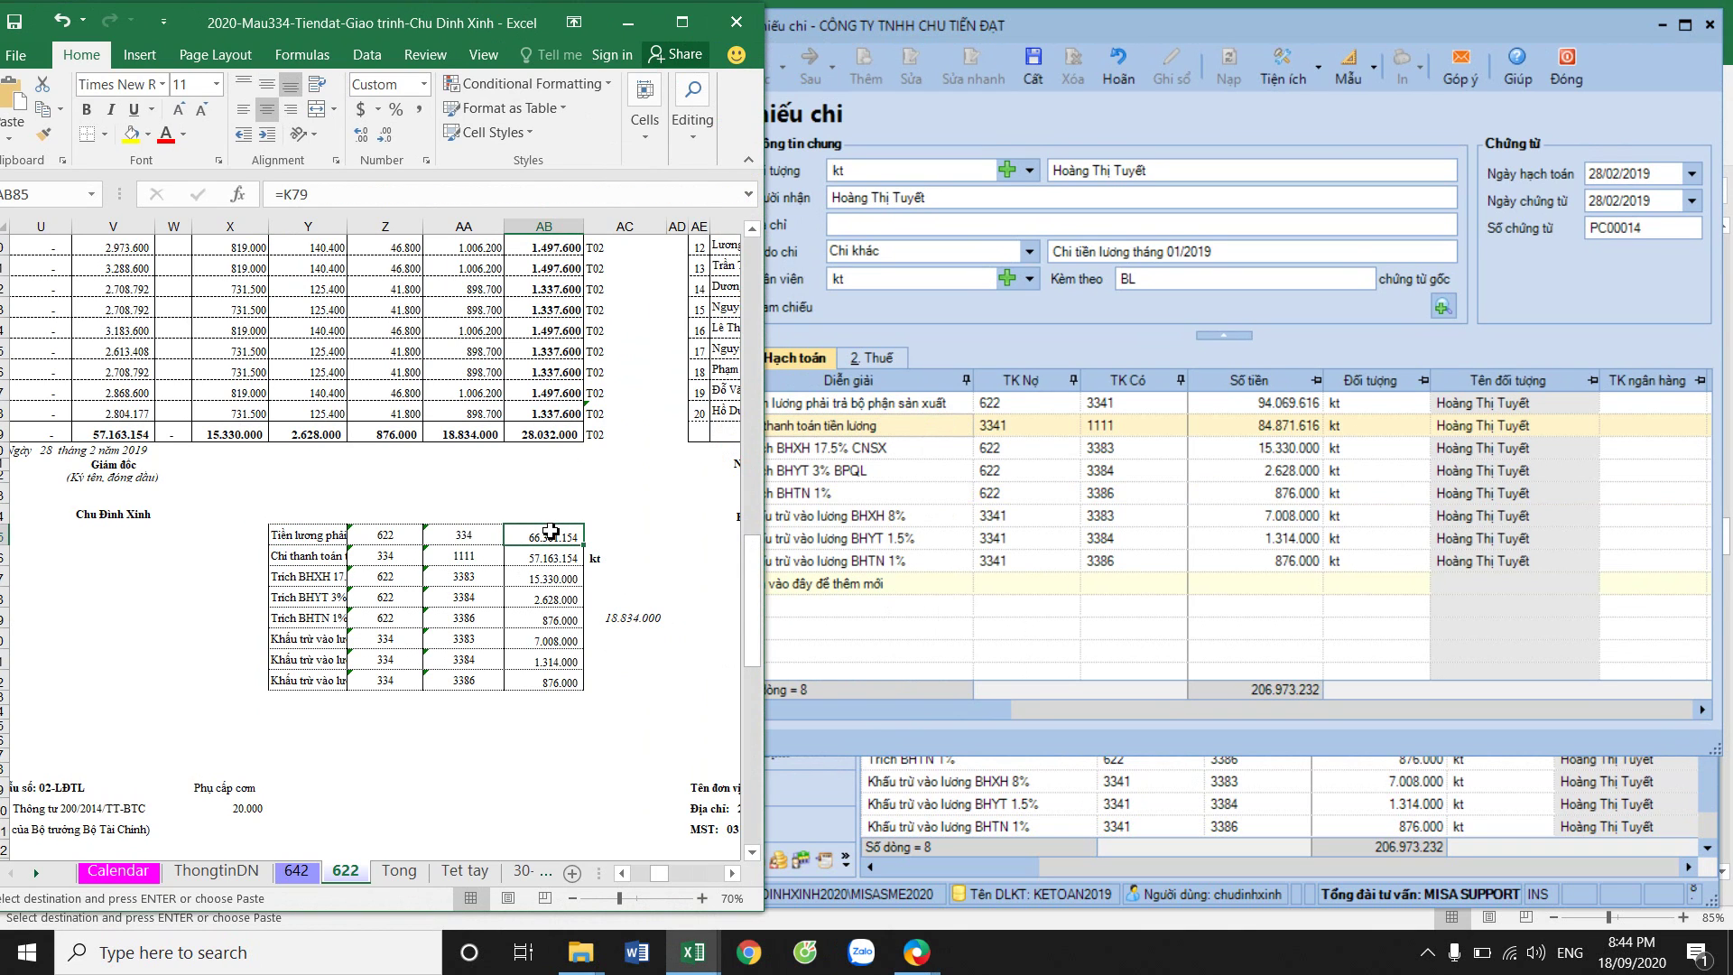
{"action": "key", "text": "ctrl+c"}
{"action": "left_click", "coordinate": [1273, 402]}
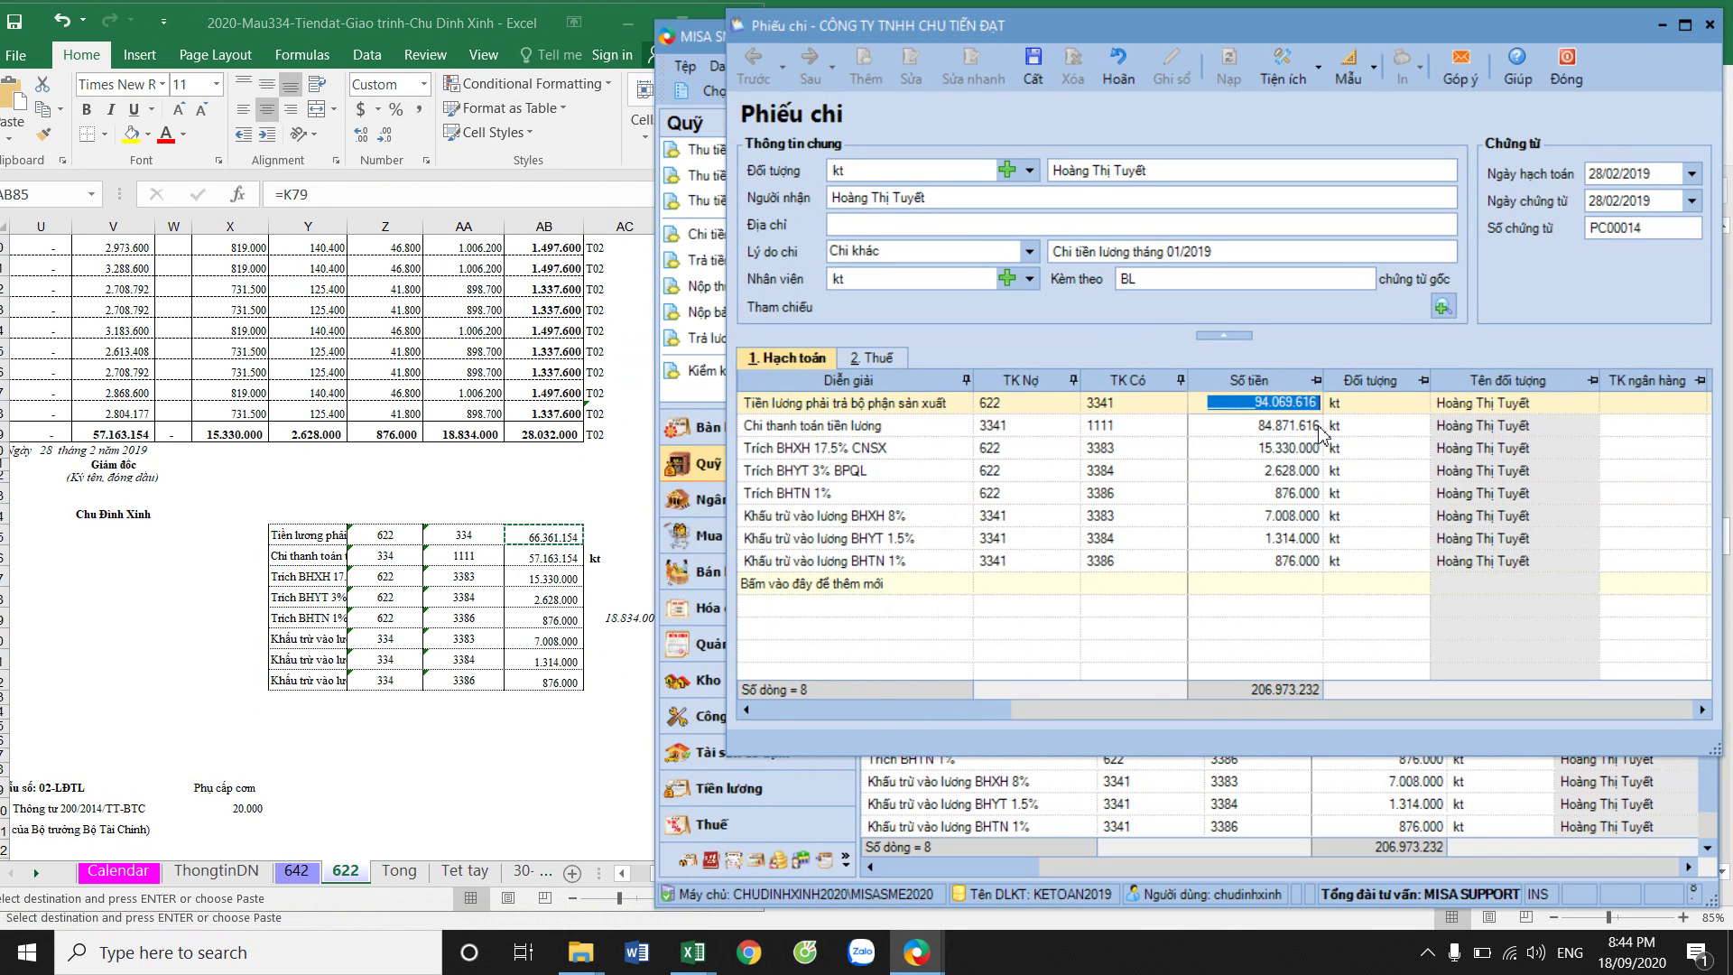
{"action": "key", "text": "ctrl+v"}
Copy the workbook amounts 57.163.154 and 15.330.000 into the voucher lines "Chi thanh toán tiền lương" and "Trích BHXH 17.5% CNSX".
{"action": "left_click", "coordinate": [582, 564]}
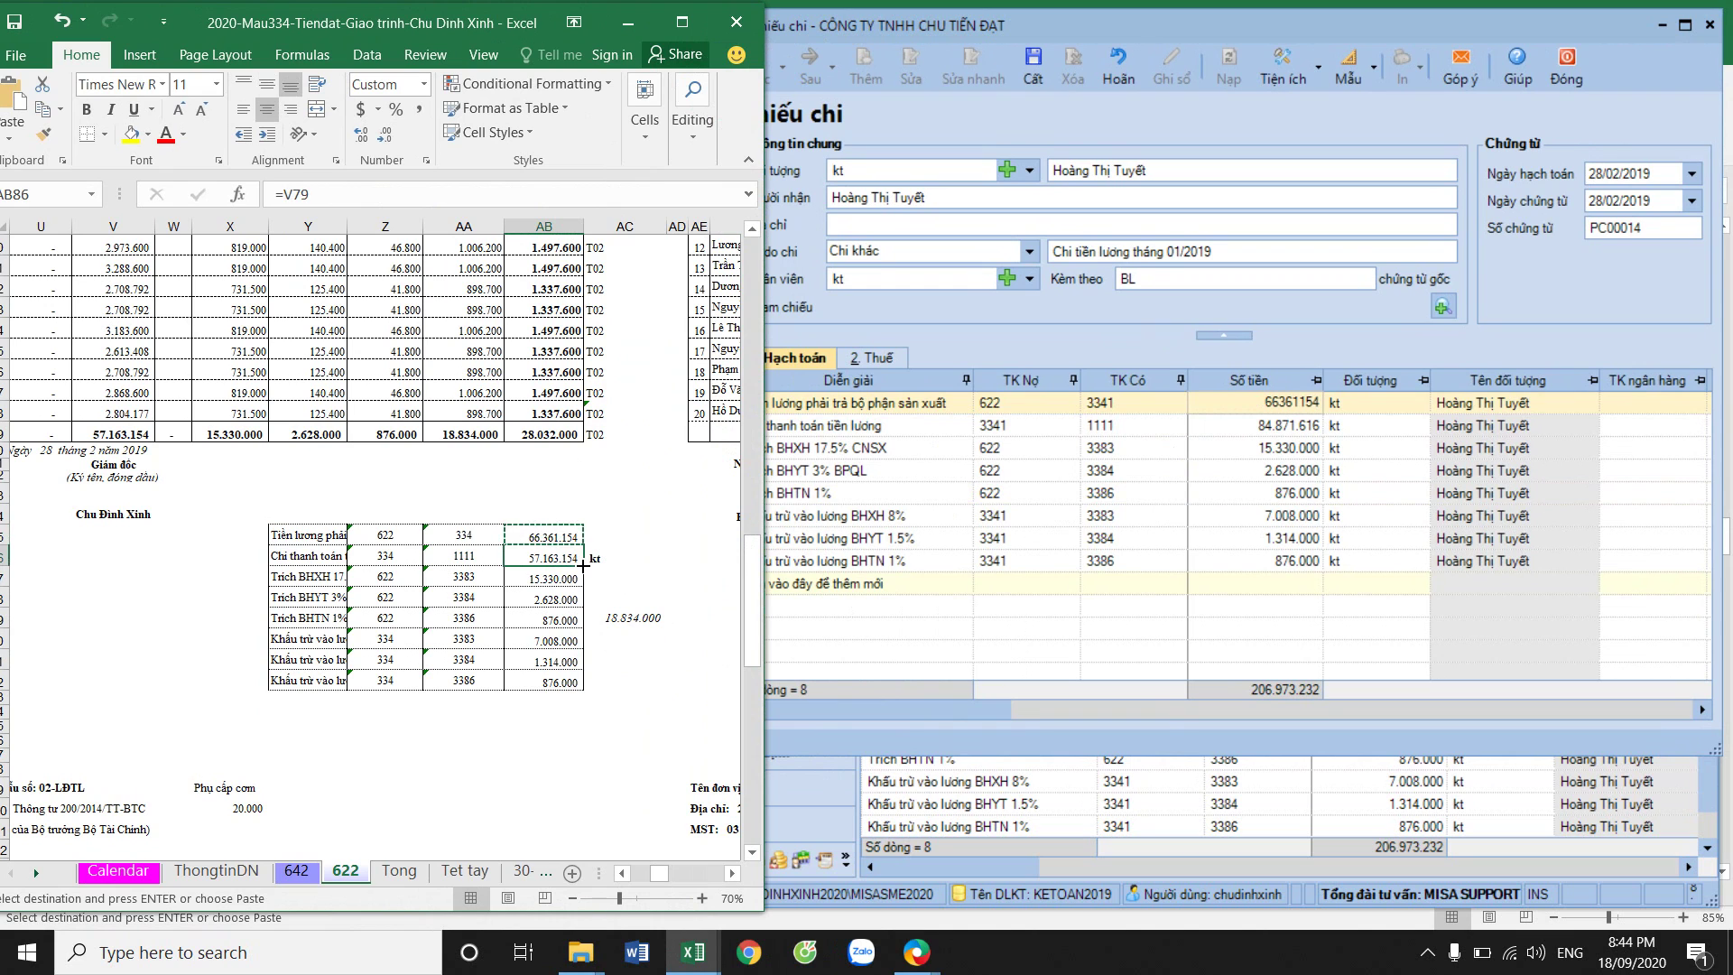
{"action": "key", "text": "ctrl+c"}
{"action": "left_click", "coordinate": [1282, 425]}
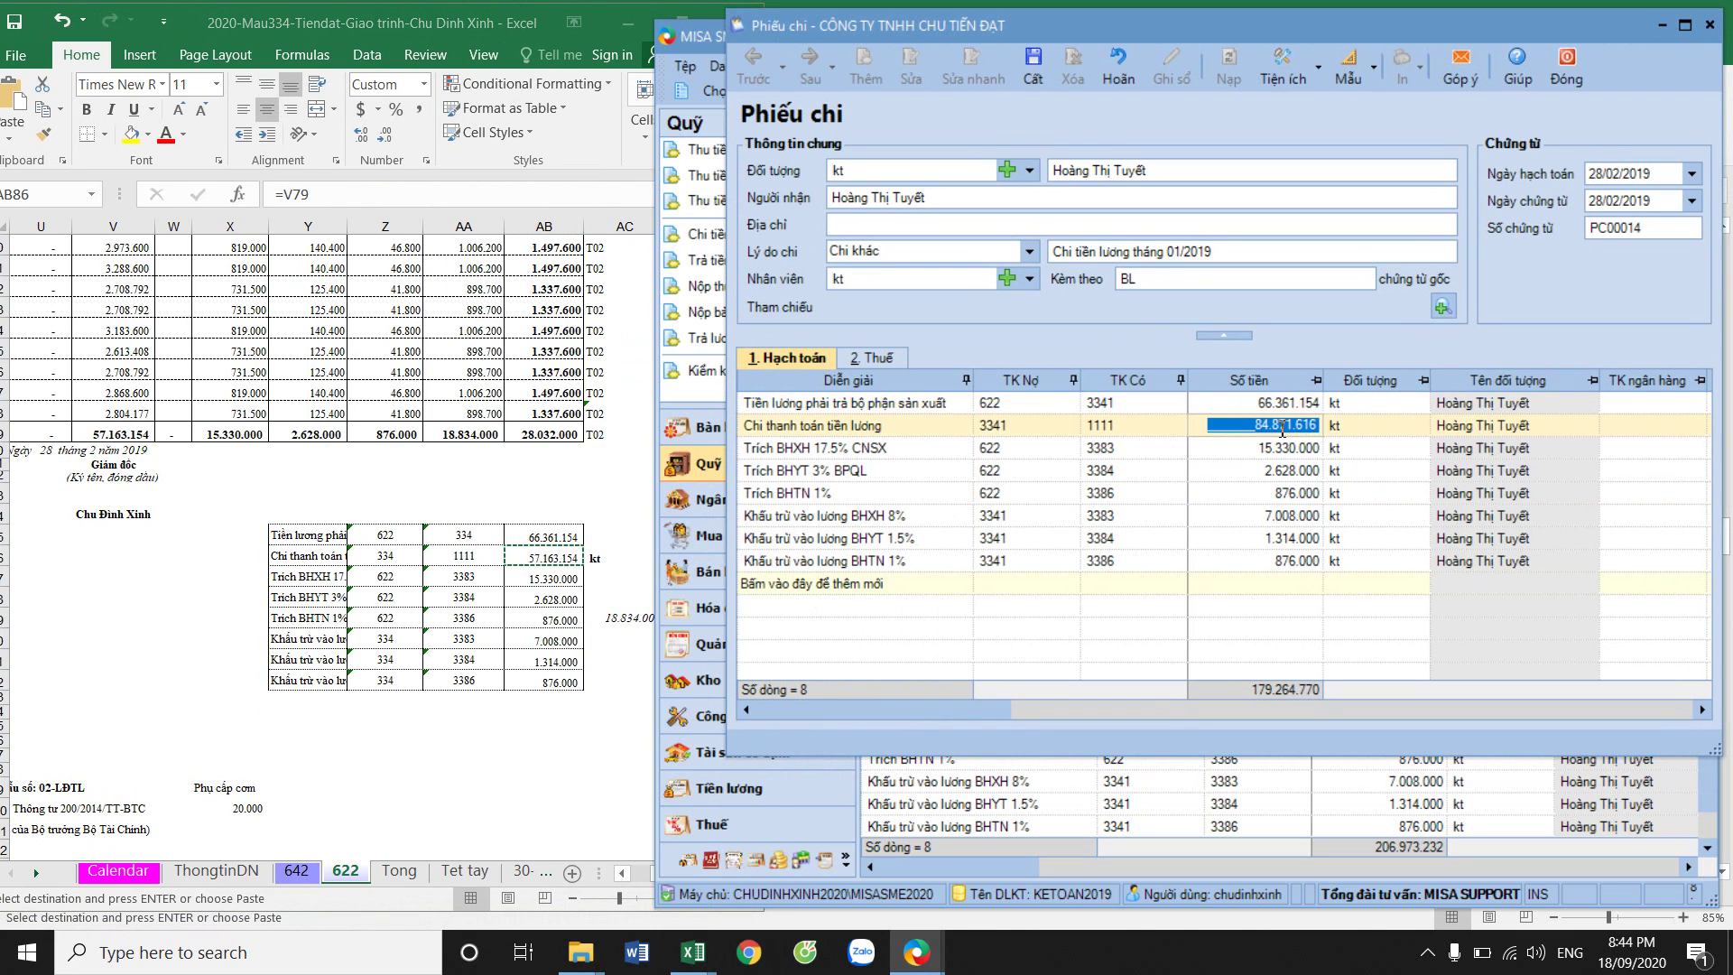
{"action": "key", "text": "ctrl+v"}
{"action": "left_click", "coordinate": [550, 578]}
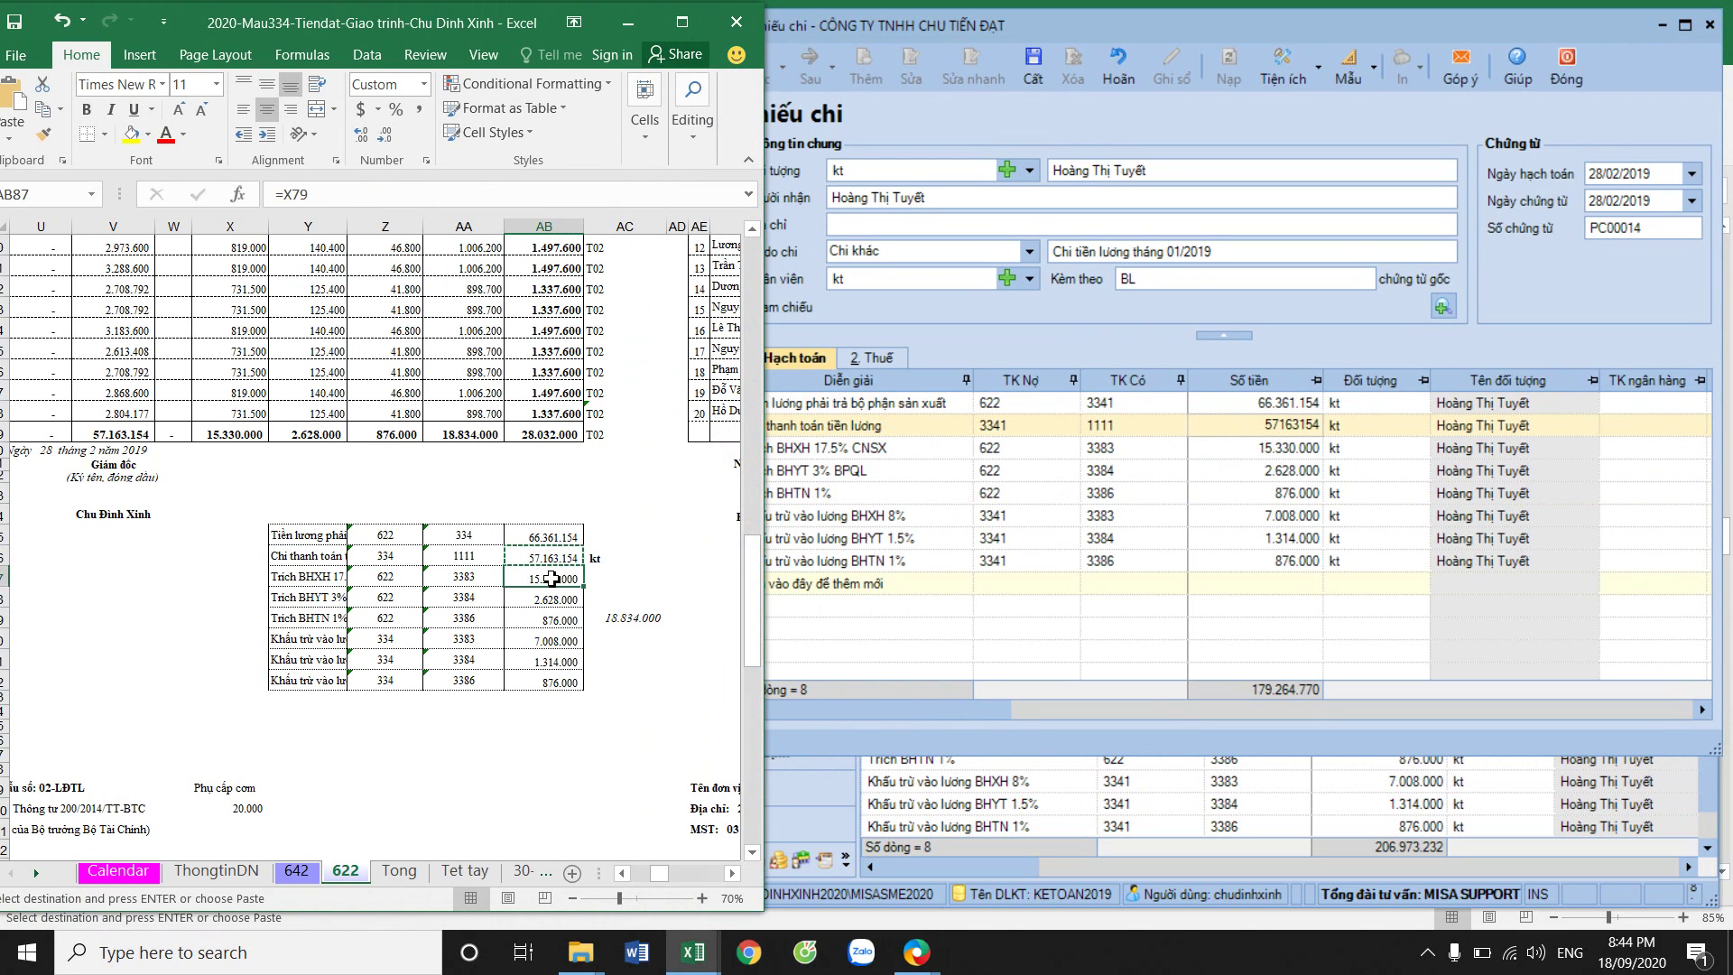
{"action": "key", "text": "ctrl+c"}
{"action": "left_click", "coordinate": [1248, 451]}
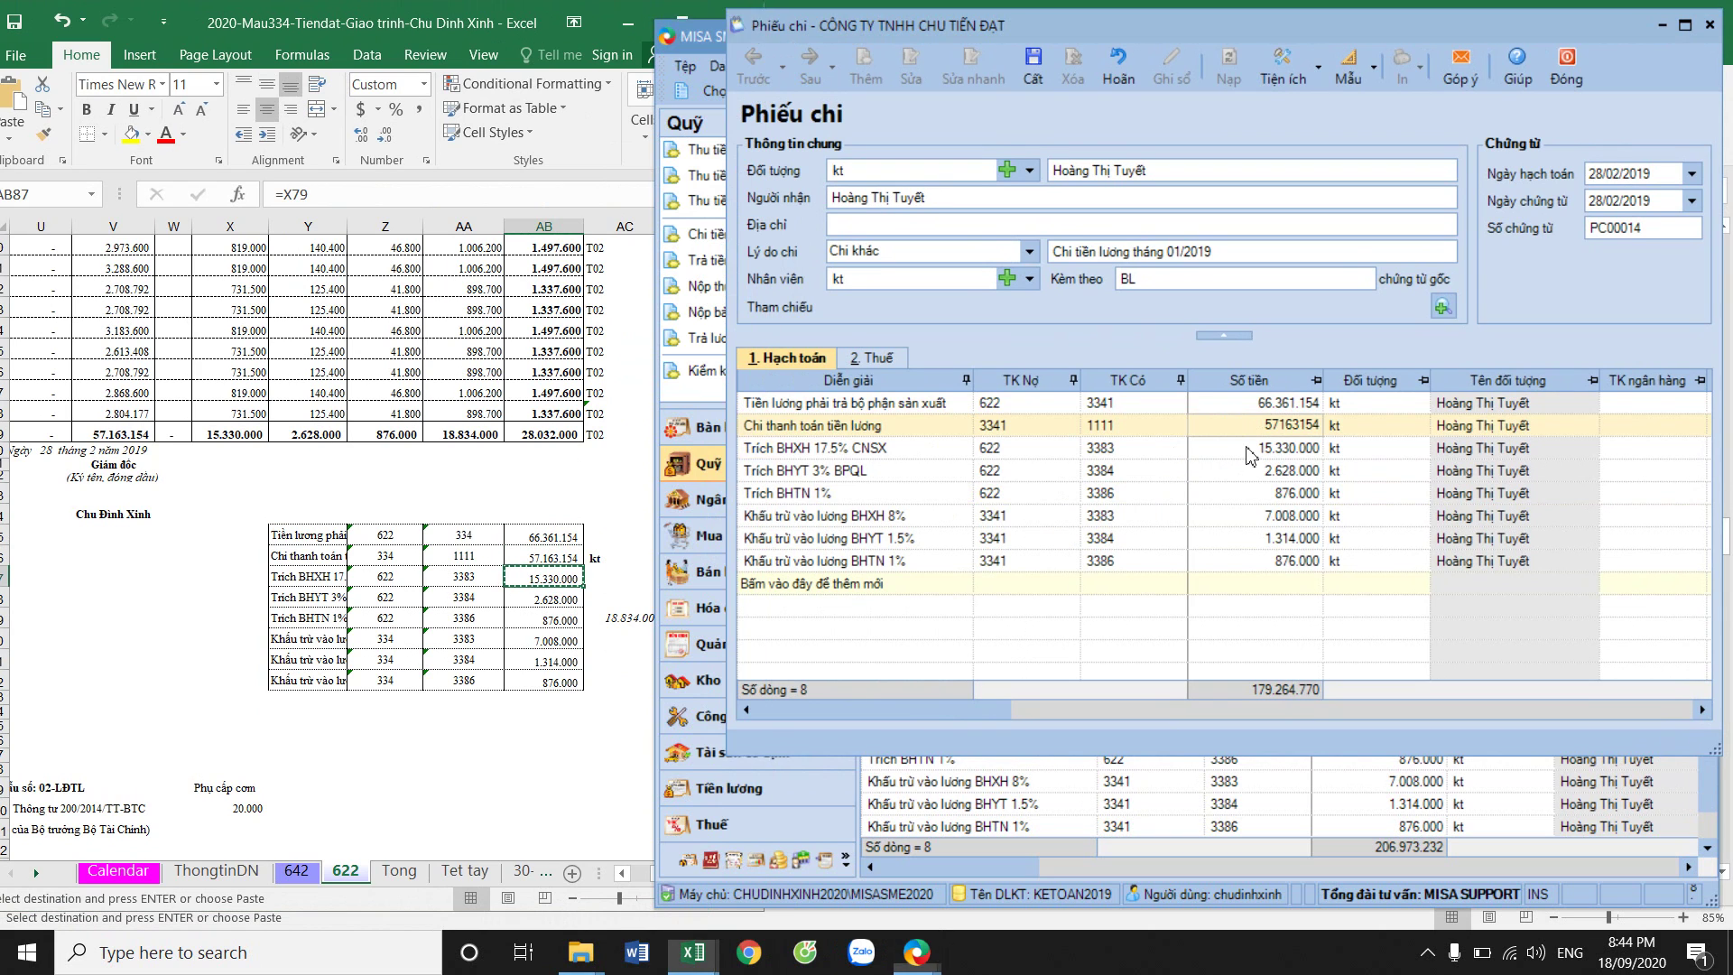
{"action": "key", "text": "ctrl+v"}
Compare the remaining insurance amounts in the payroll workbook with the corresponding lines of the payment voucher.
{"action": "key", "text": "alt+Tab"}
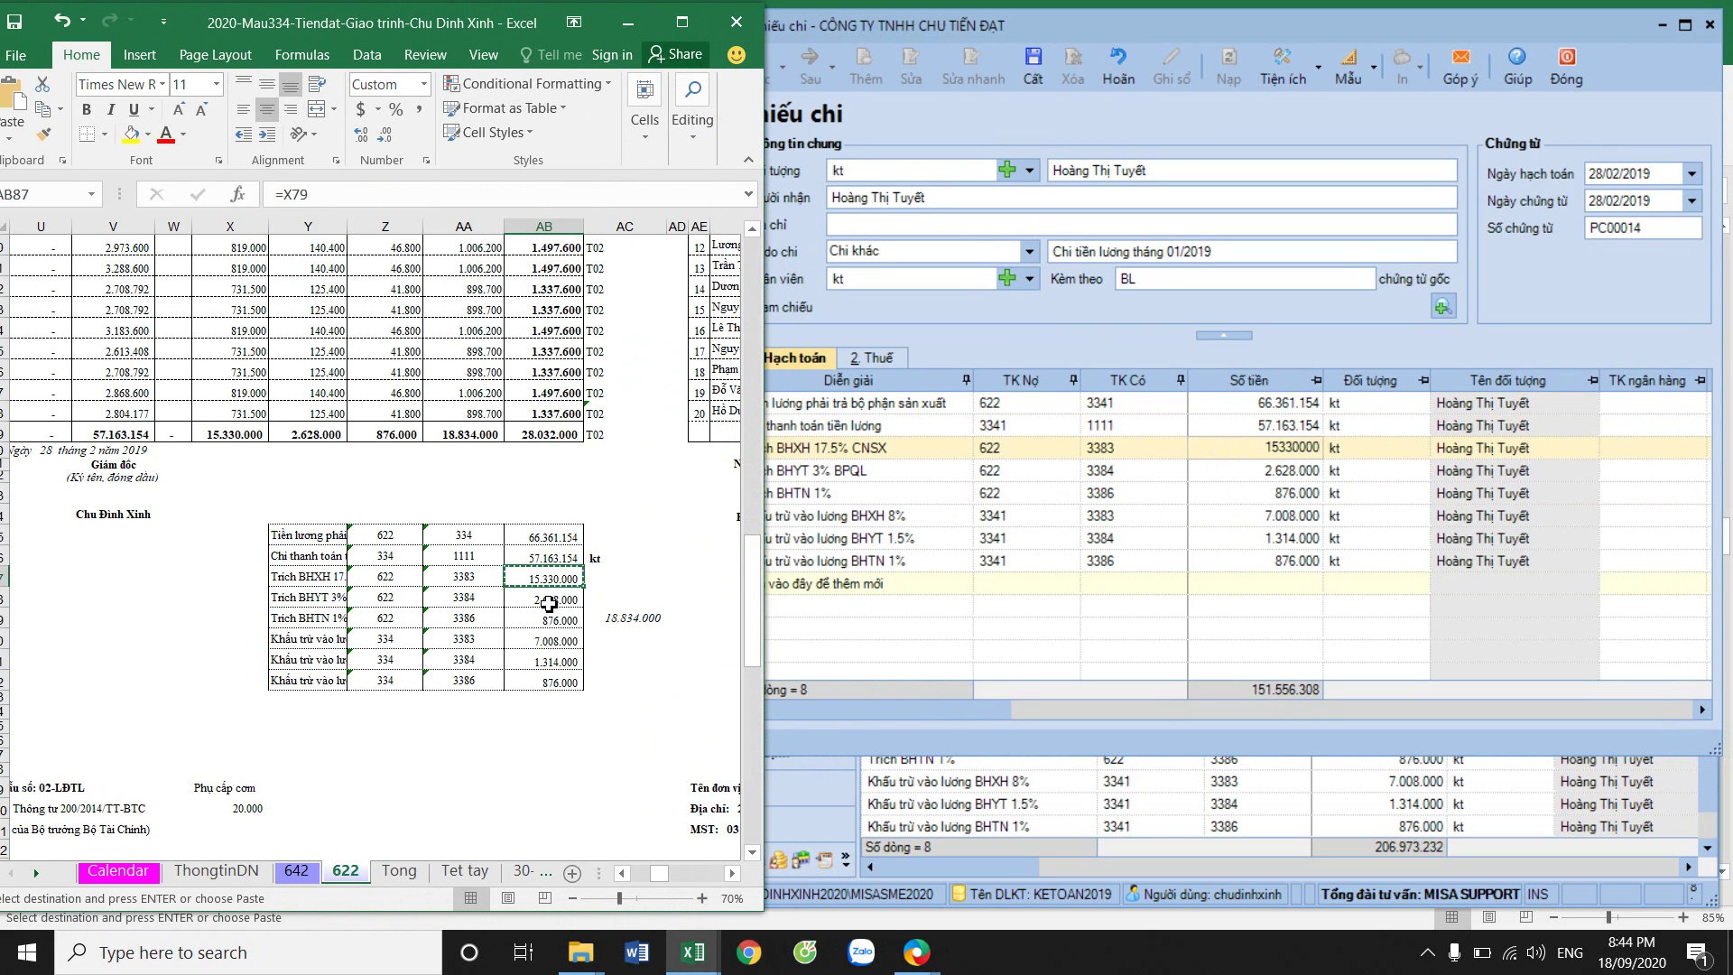
{"action": "left_click", "coordinate": [566, 639]}
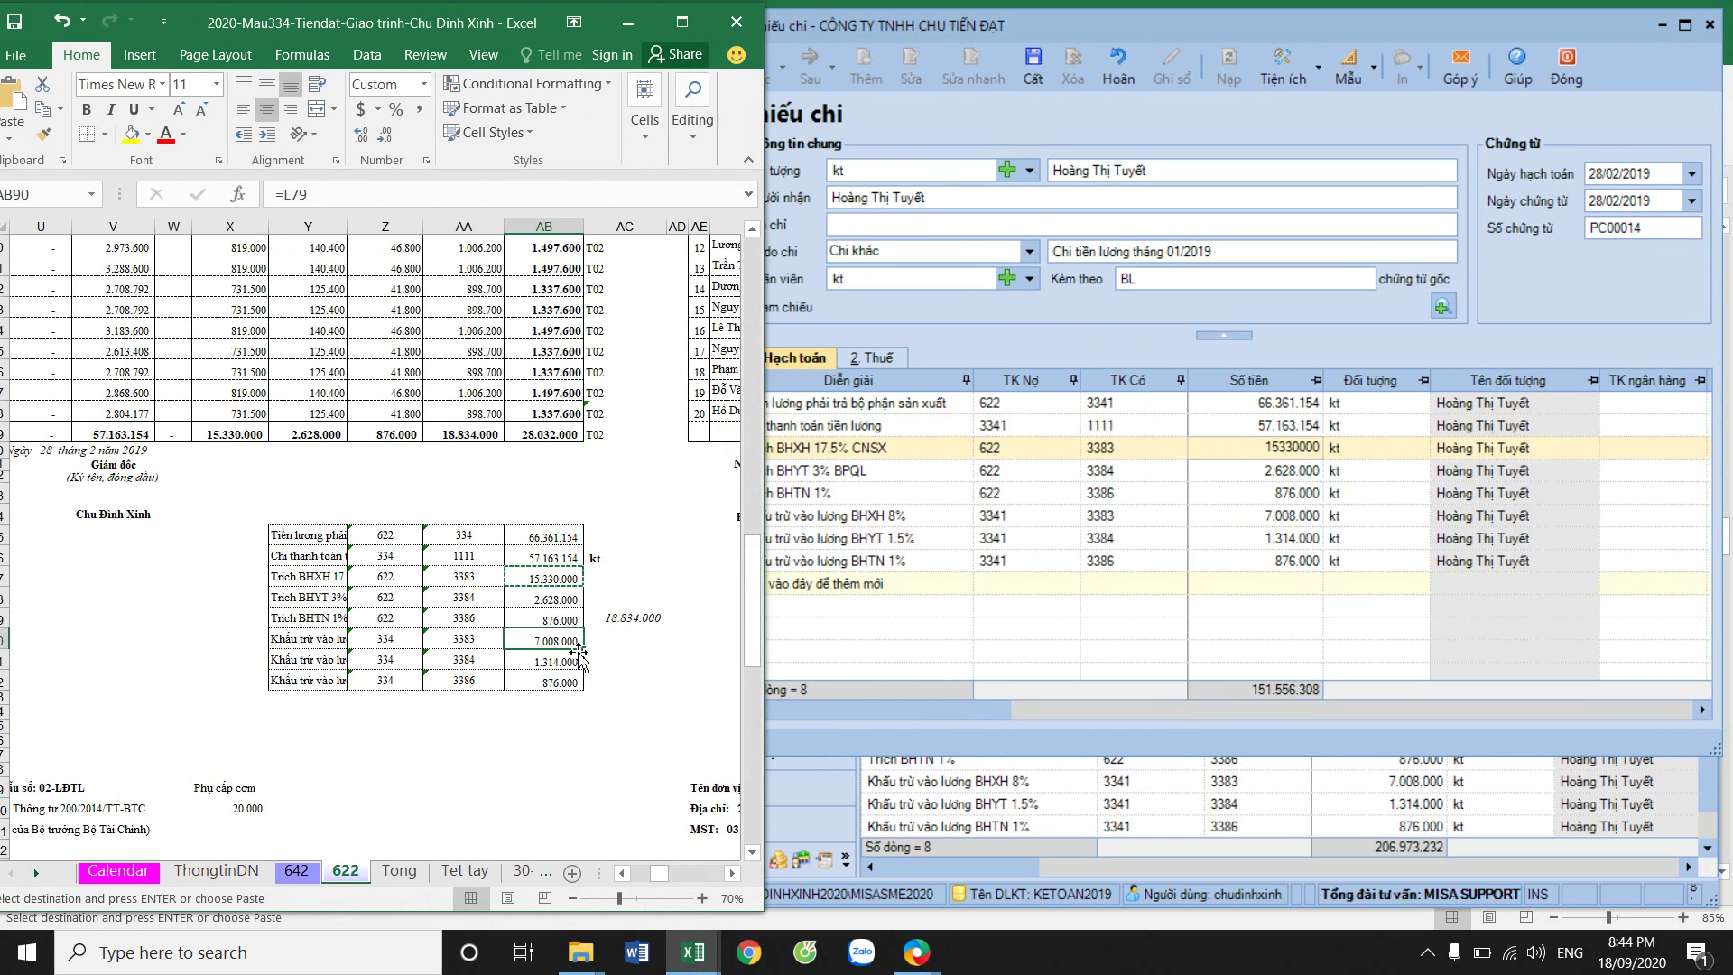
{"action": "left_click", "coordinate": [571, 660]}
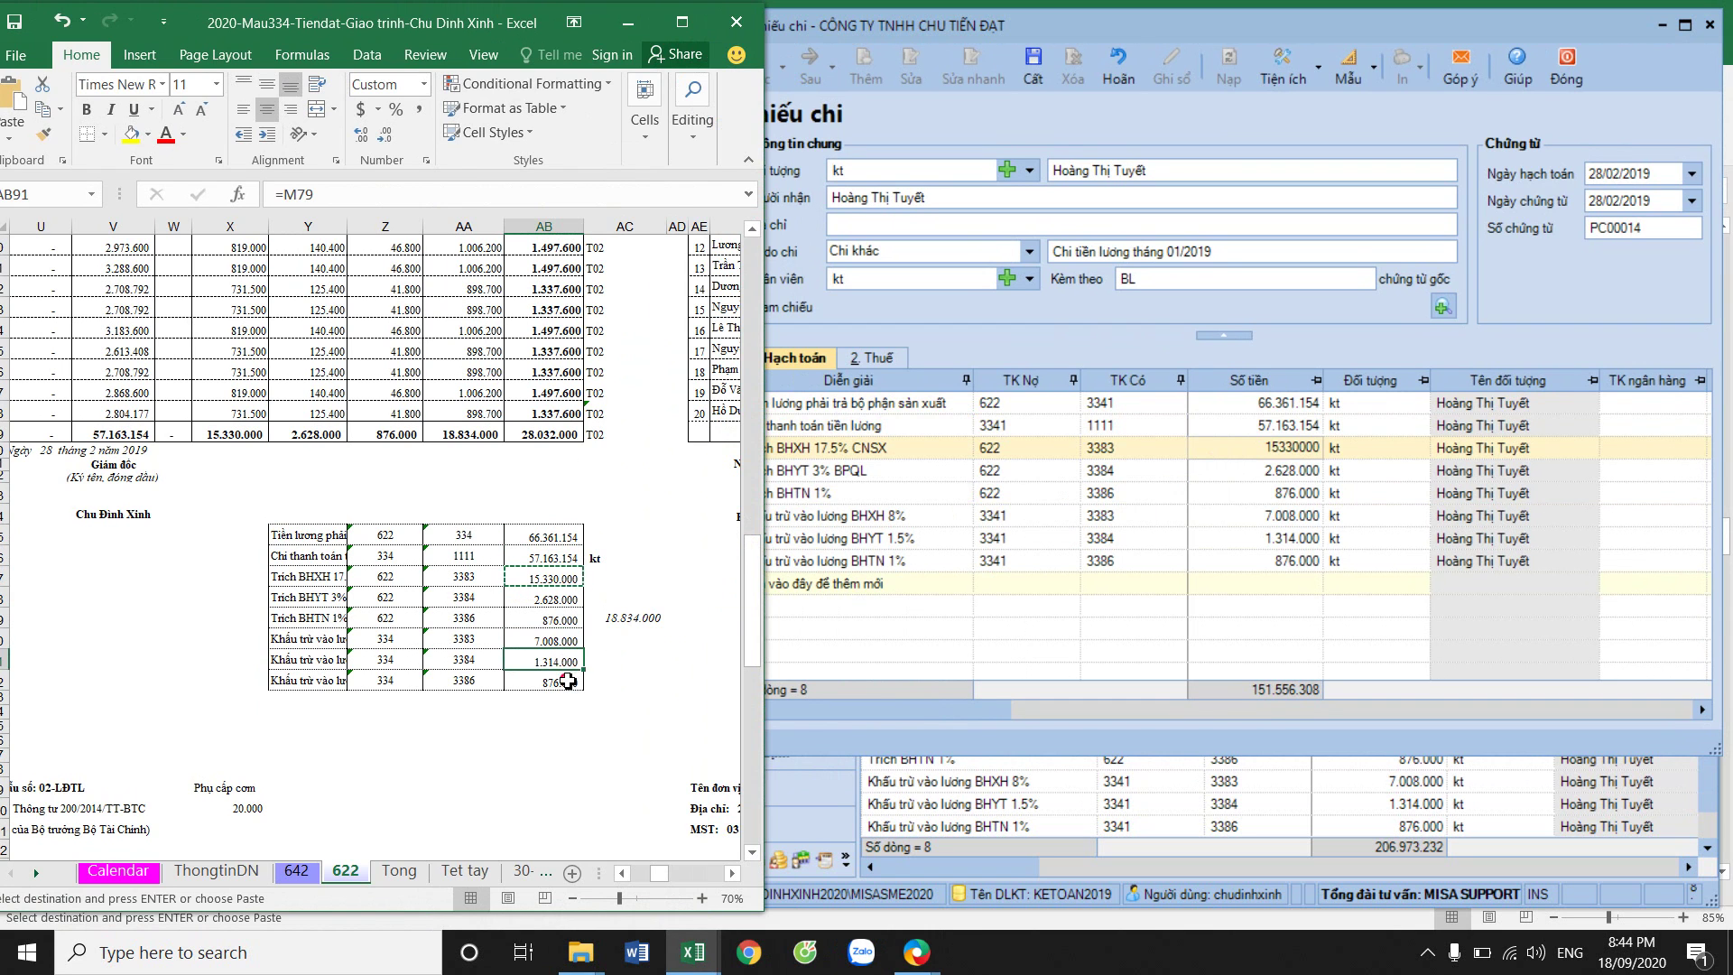
{"action": "left_click", "coordinate": [568, 682]}
{"action": "left_click", "coordinate": [1275, 538]}
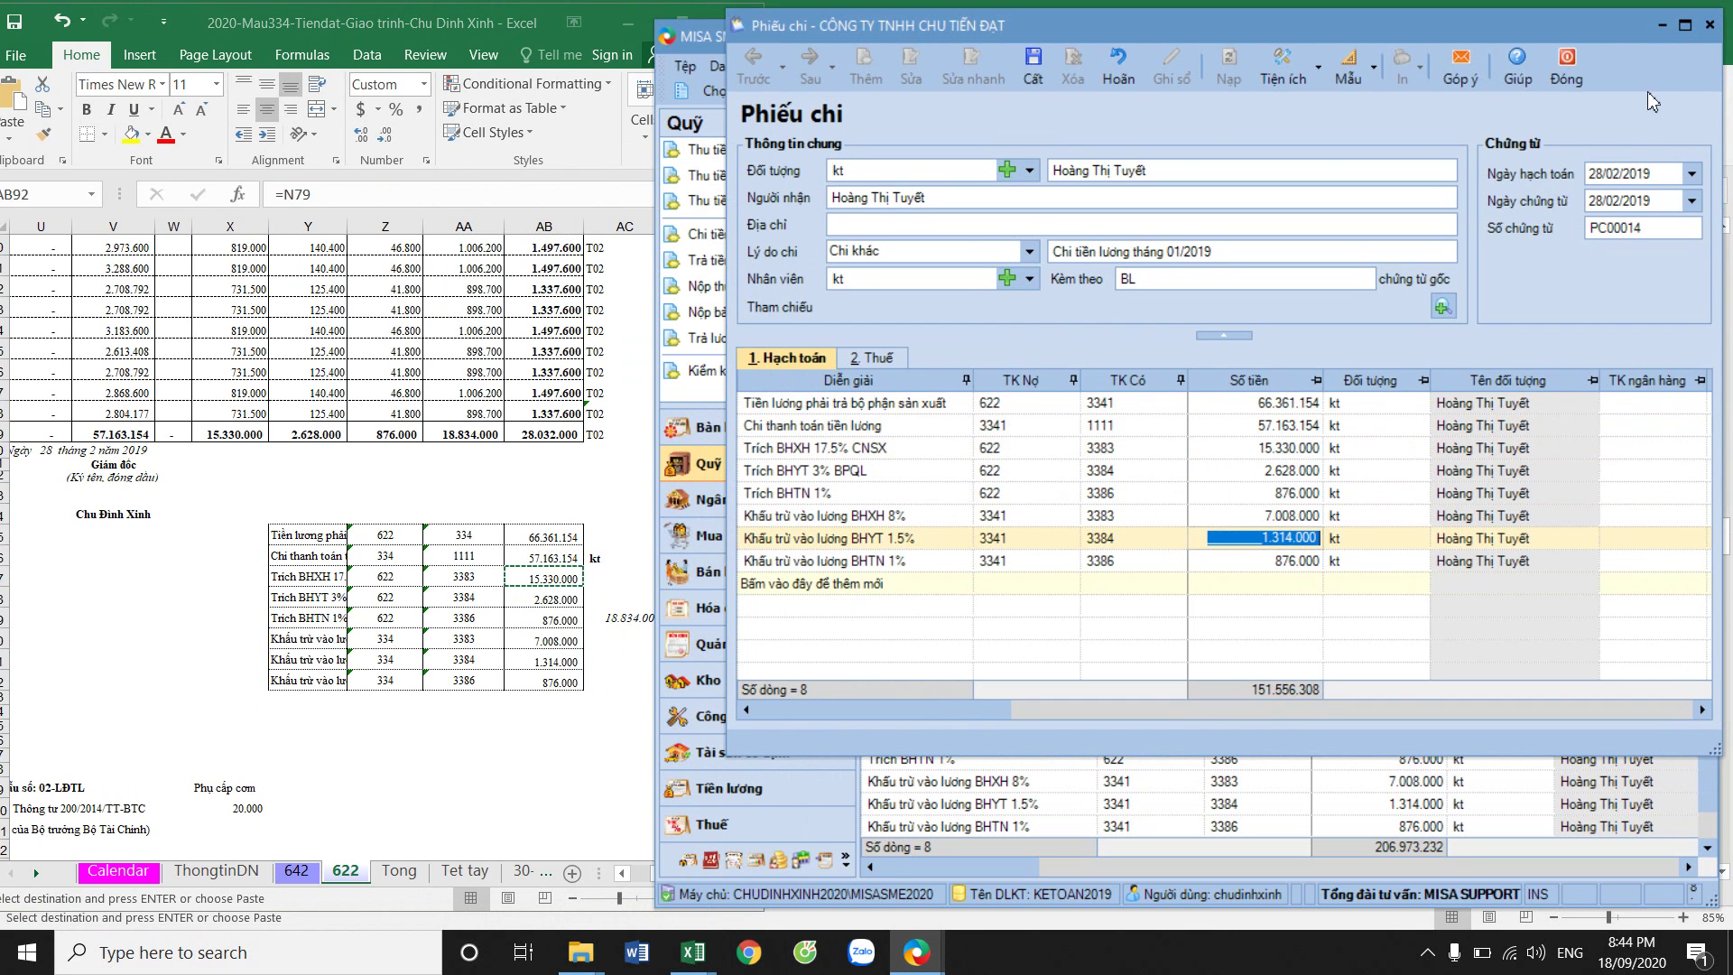
Save the February salary payment voucher in accounting year 2019, post it without a cost object for account 622, and close it.
{"action": "left_click", "coordinate": [1684, 25]}
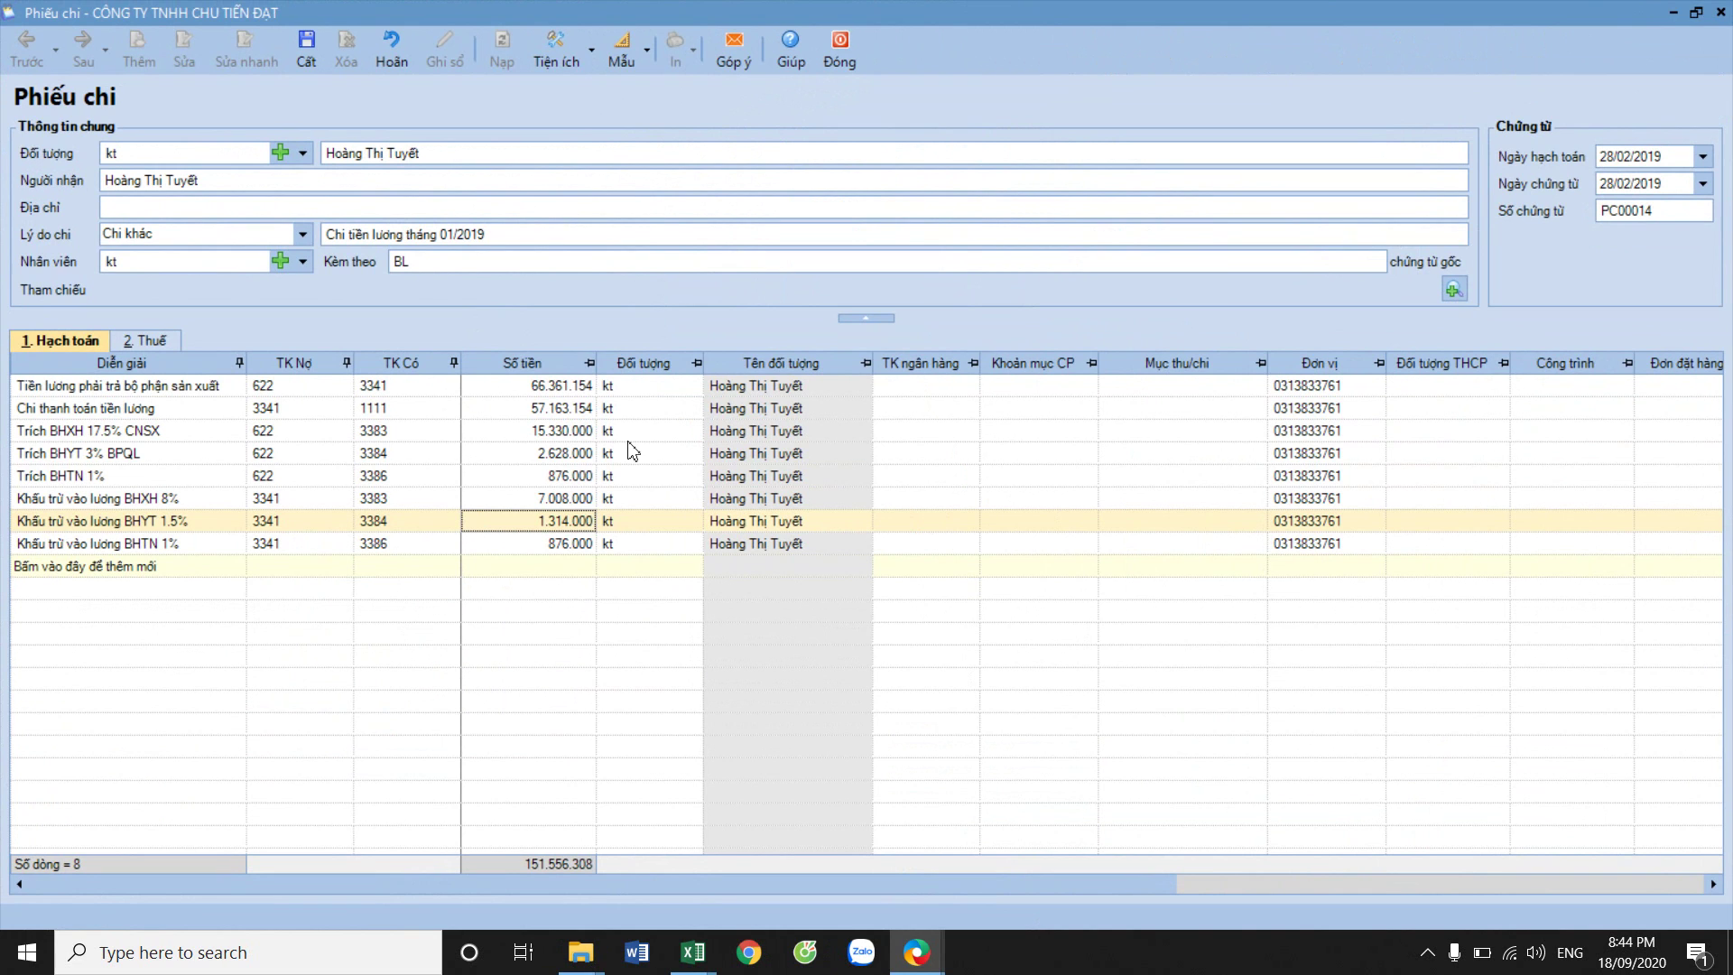
{"action": "left_click", "coordinate": [299, 60]}
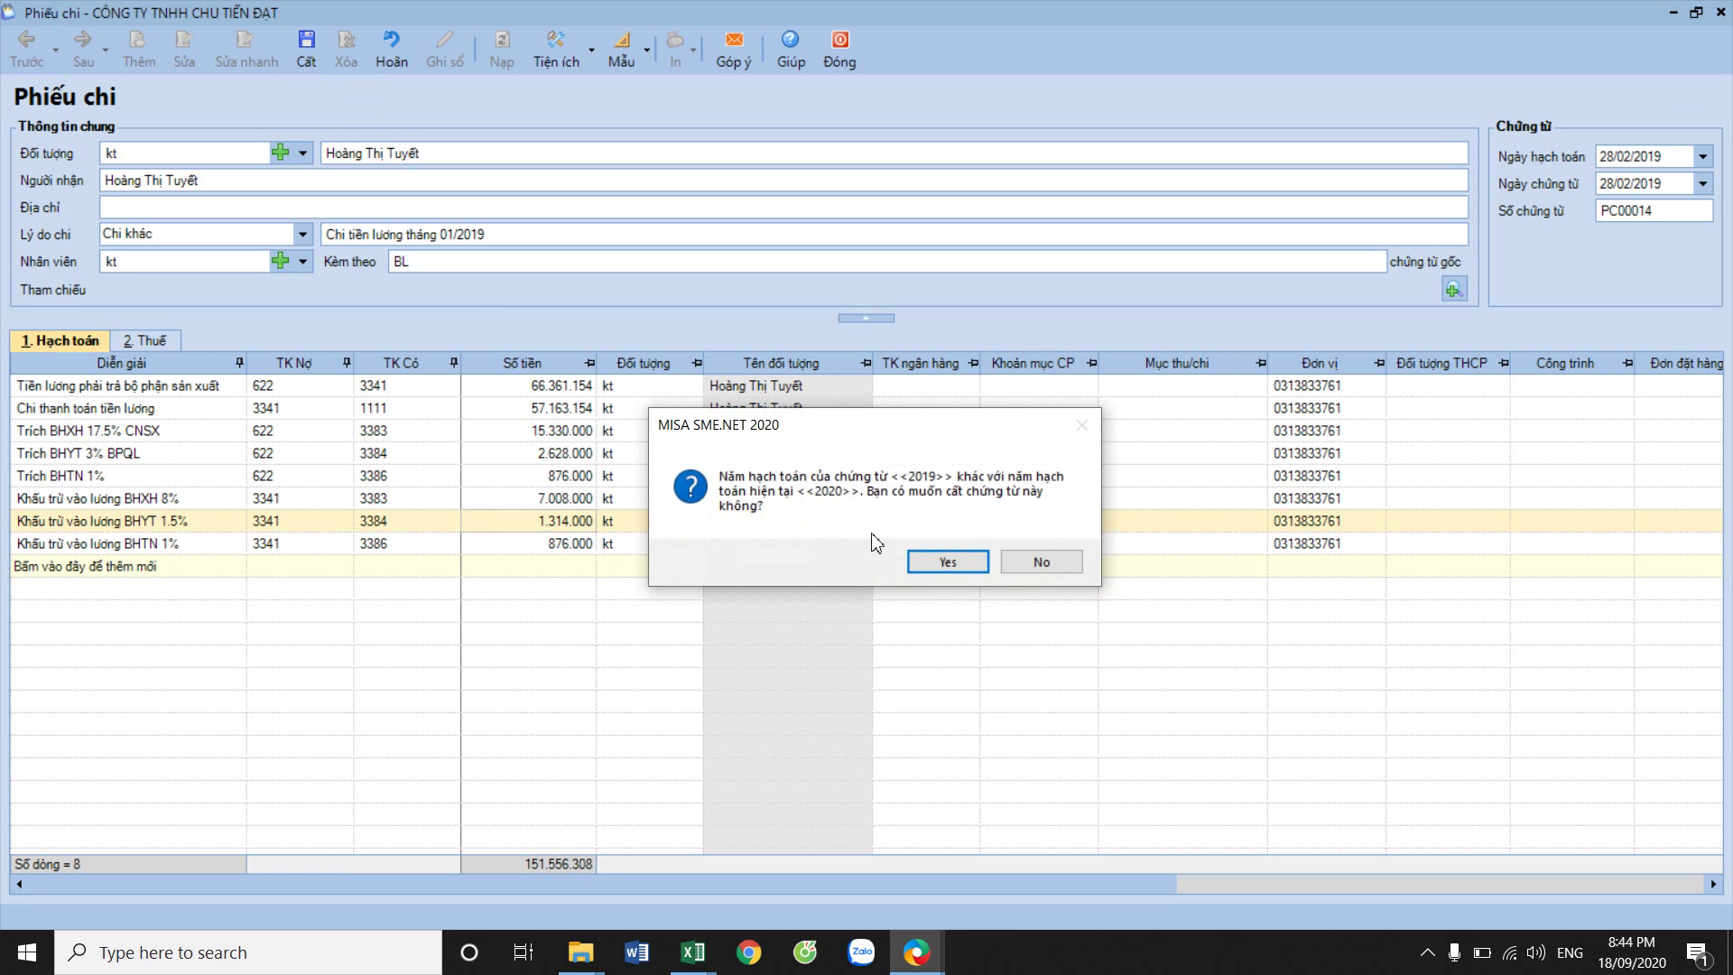
{"action": "left_click", "coordinate": [945, 565]}
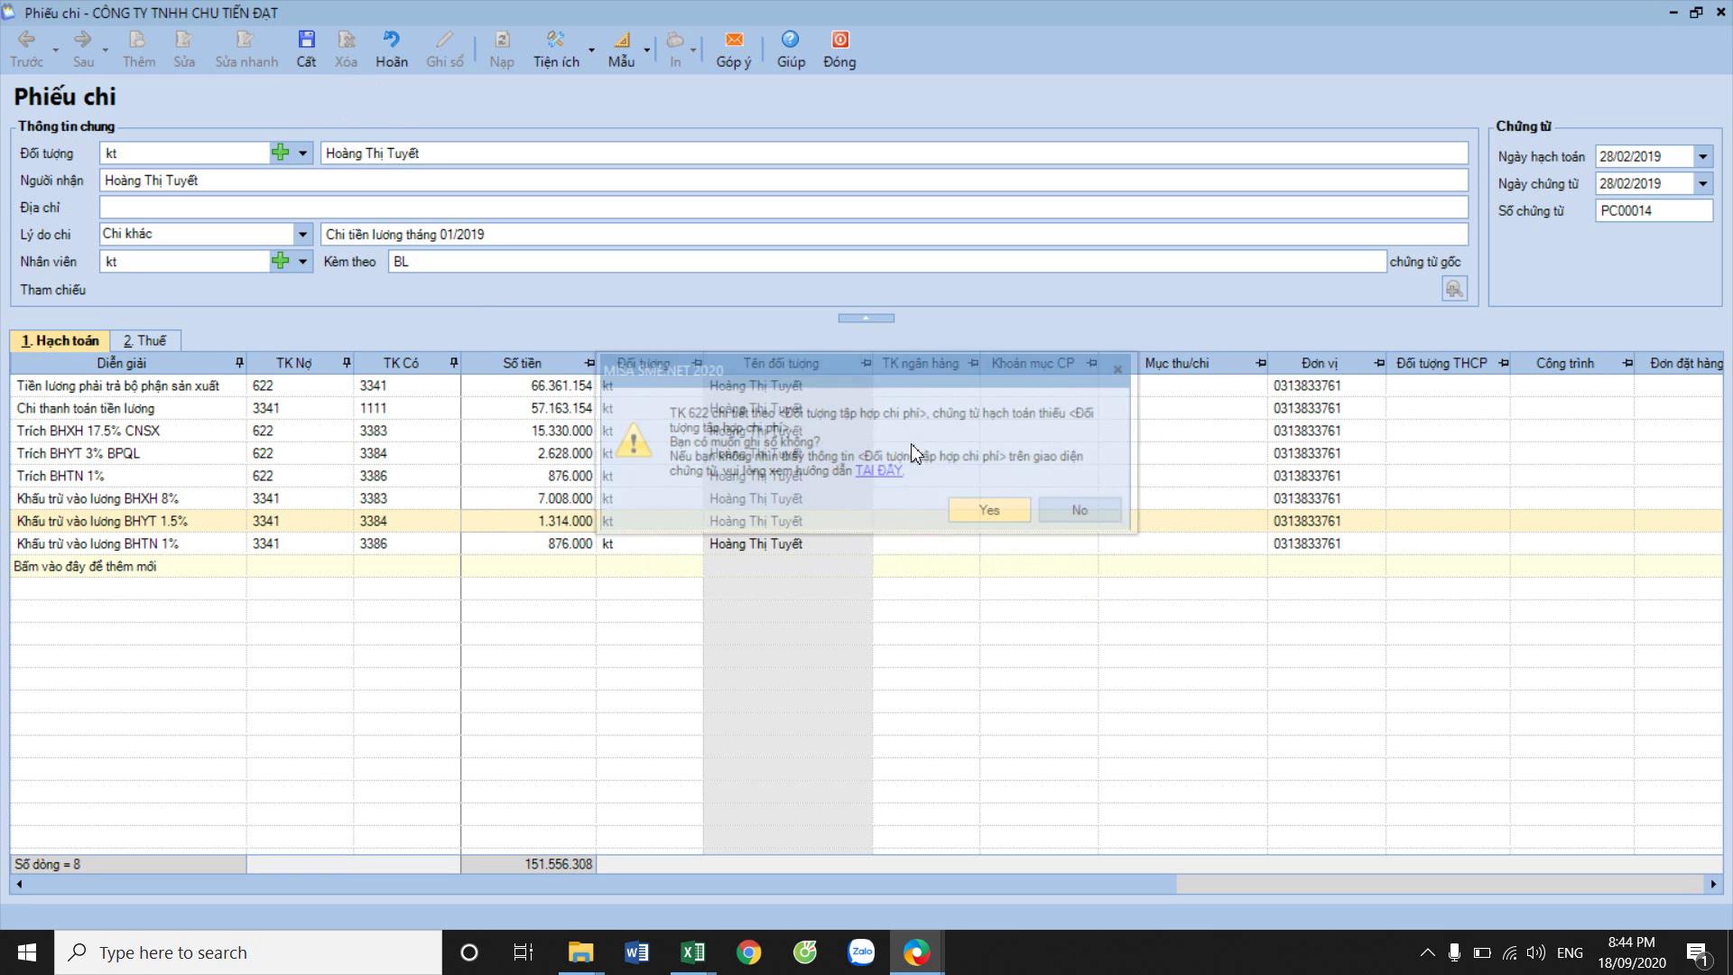
{"action": "left_click", "coordinate": [993, 511]}
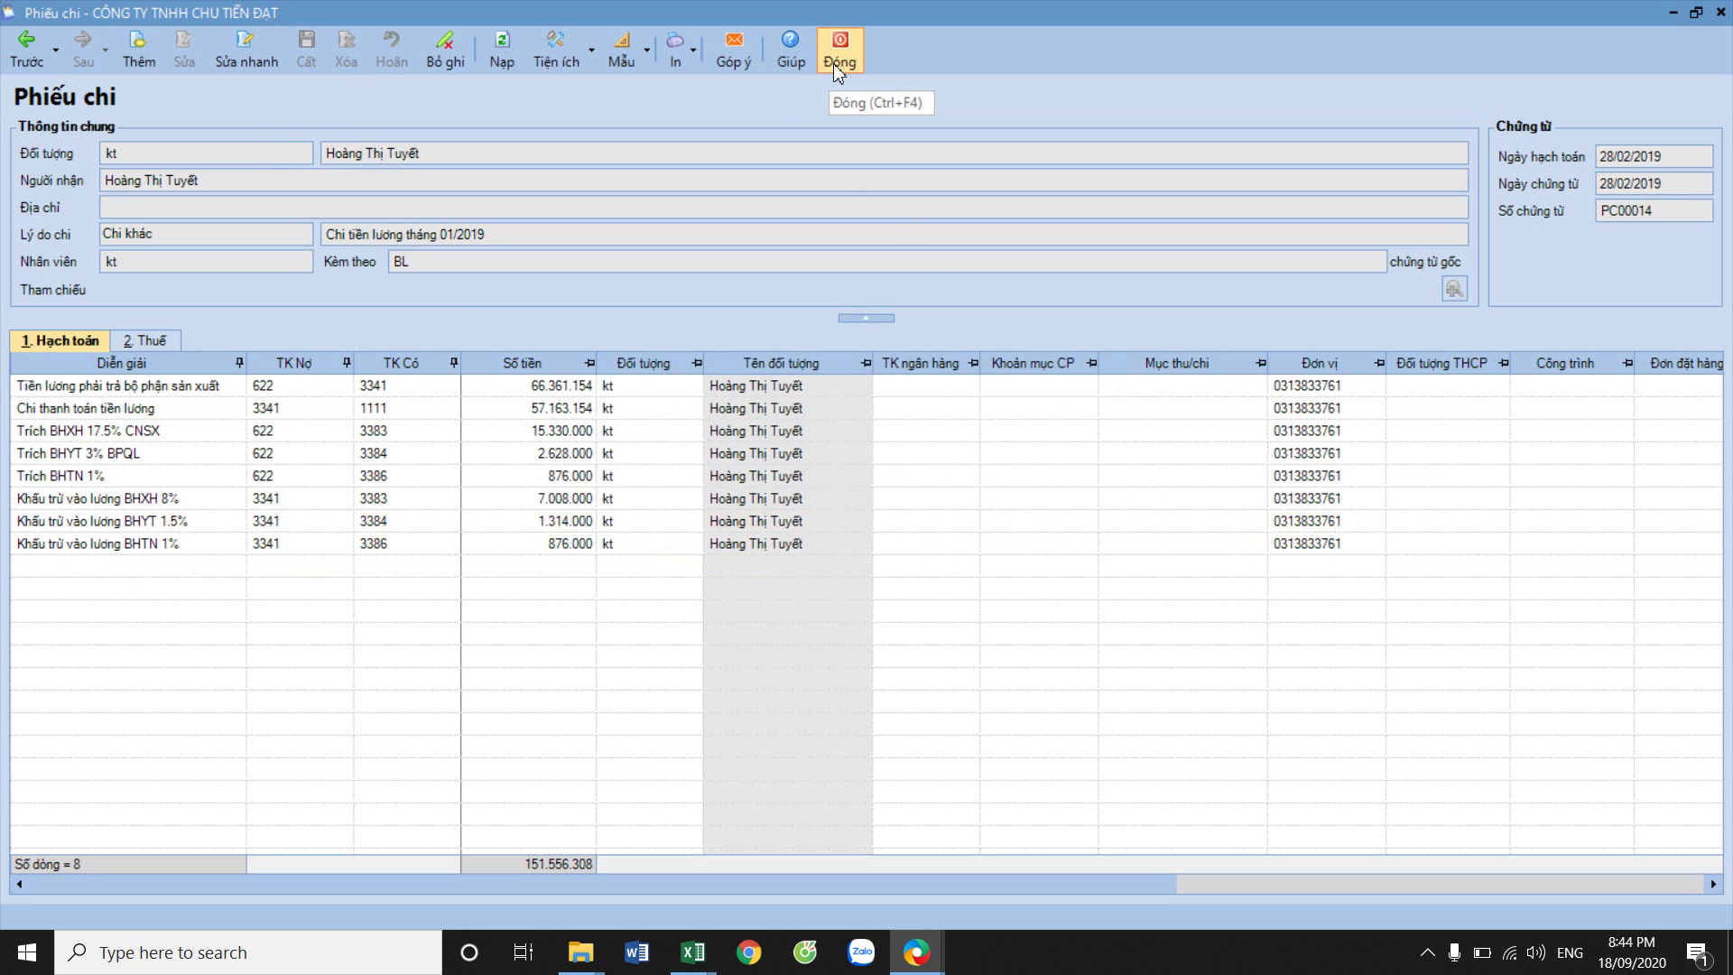
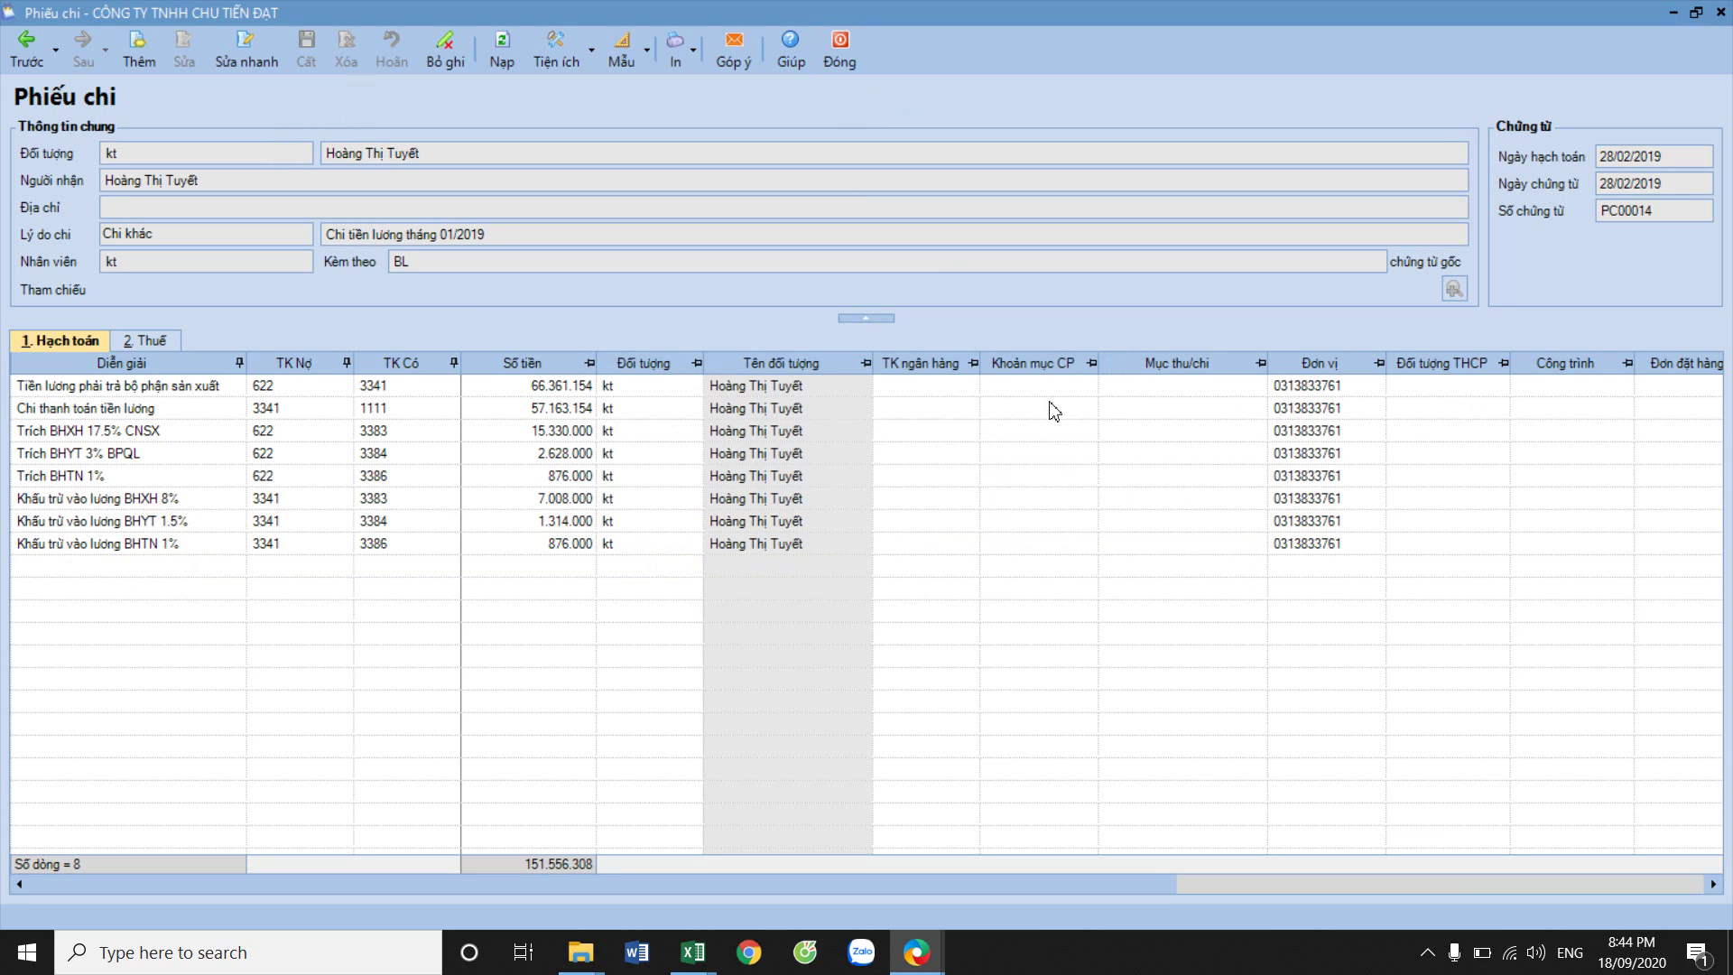
{"action": "left_click", "coordinate": [839, 63]}
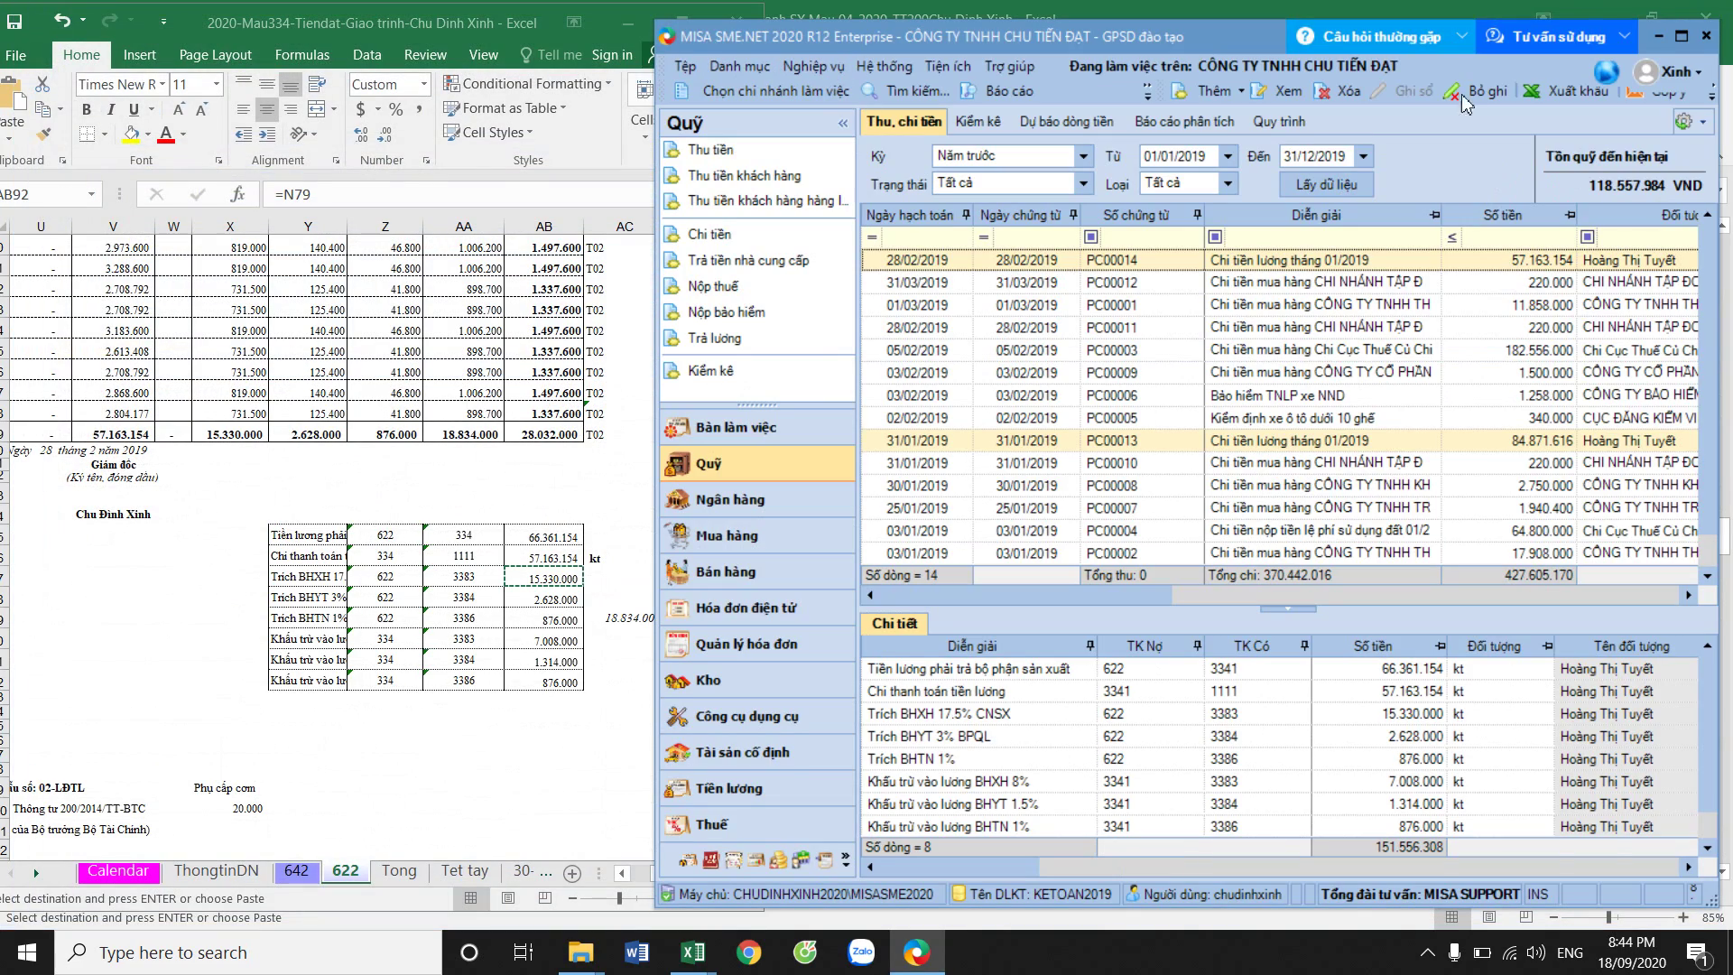
Open the Giá thành module, start a new costing period for simple continuous production, and choose Tháng 2 as its period.
{"action": "left_click", "coordinate": [1683, 37]}
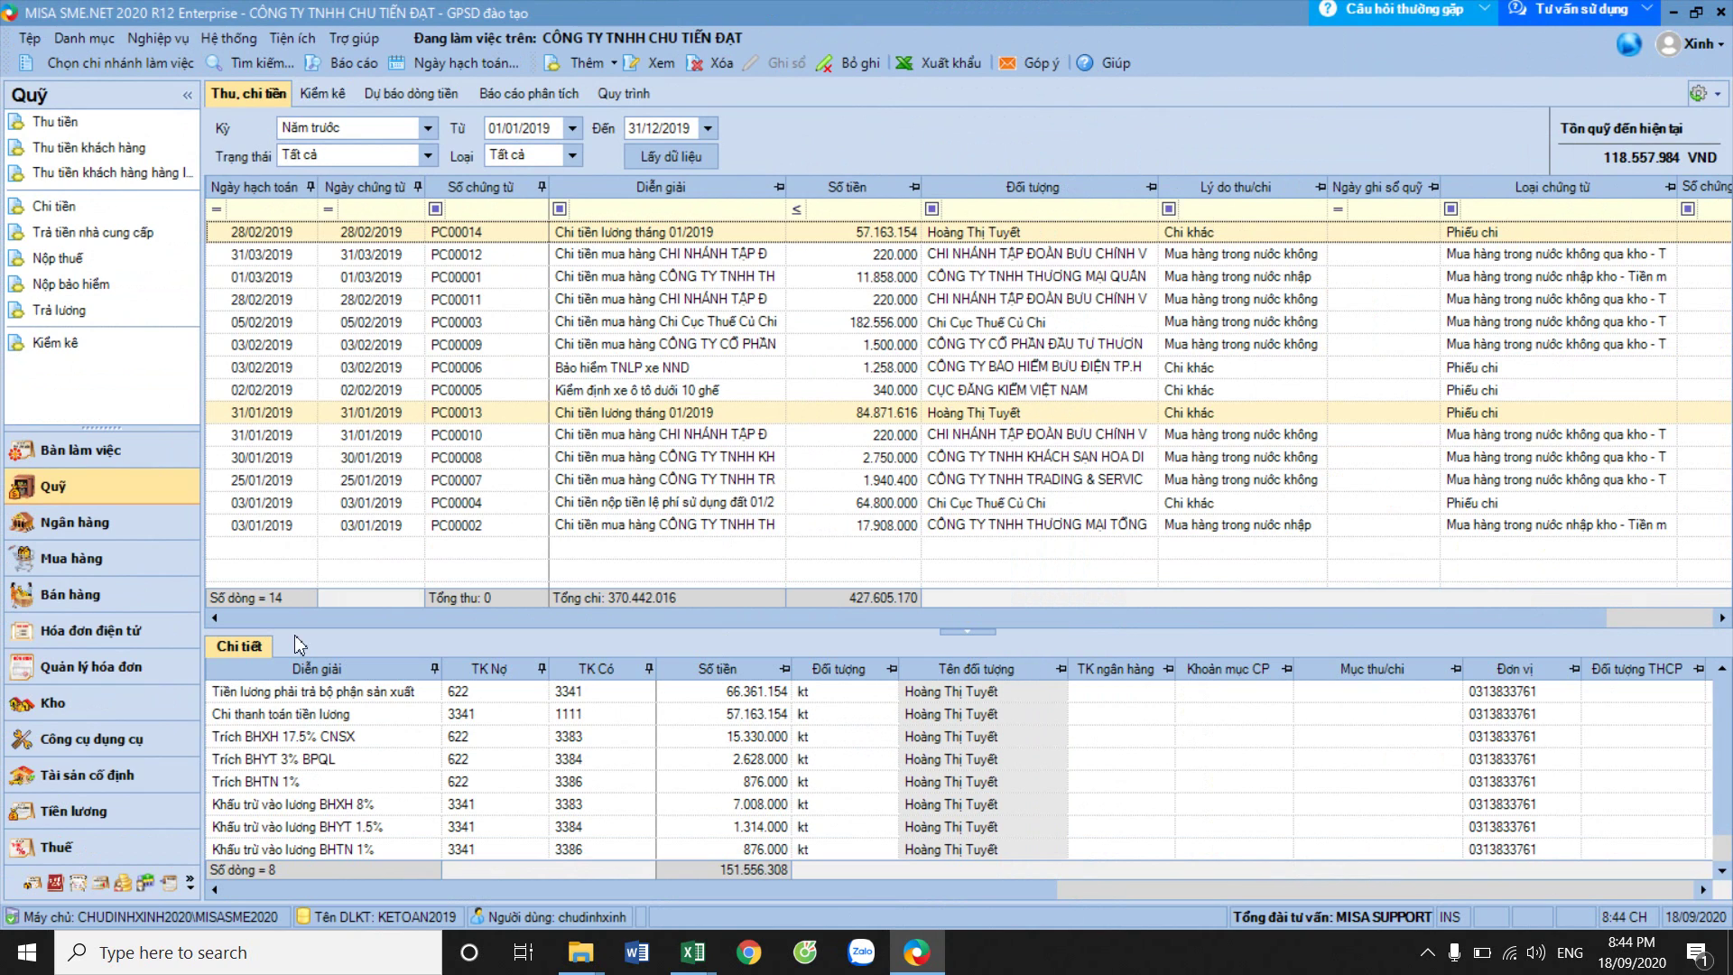
{"action": "left_click", "coordinate": [34, 888]}
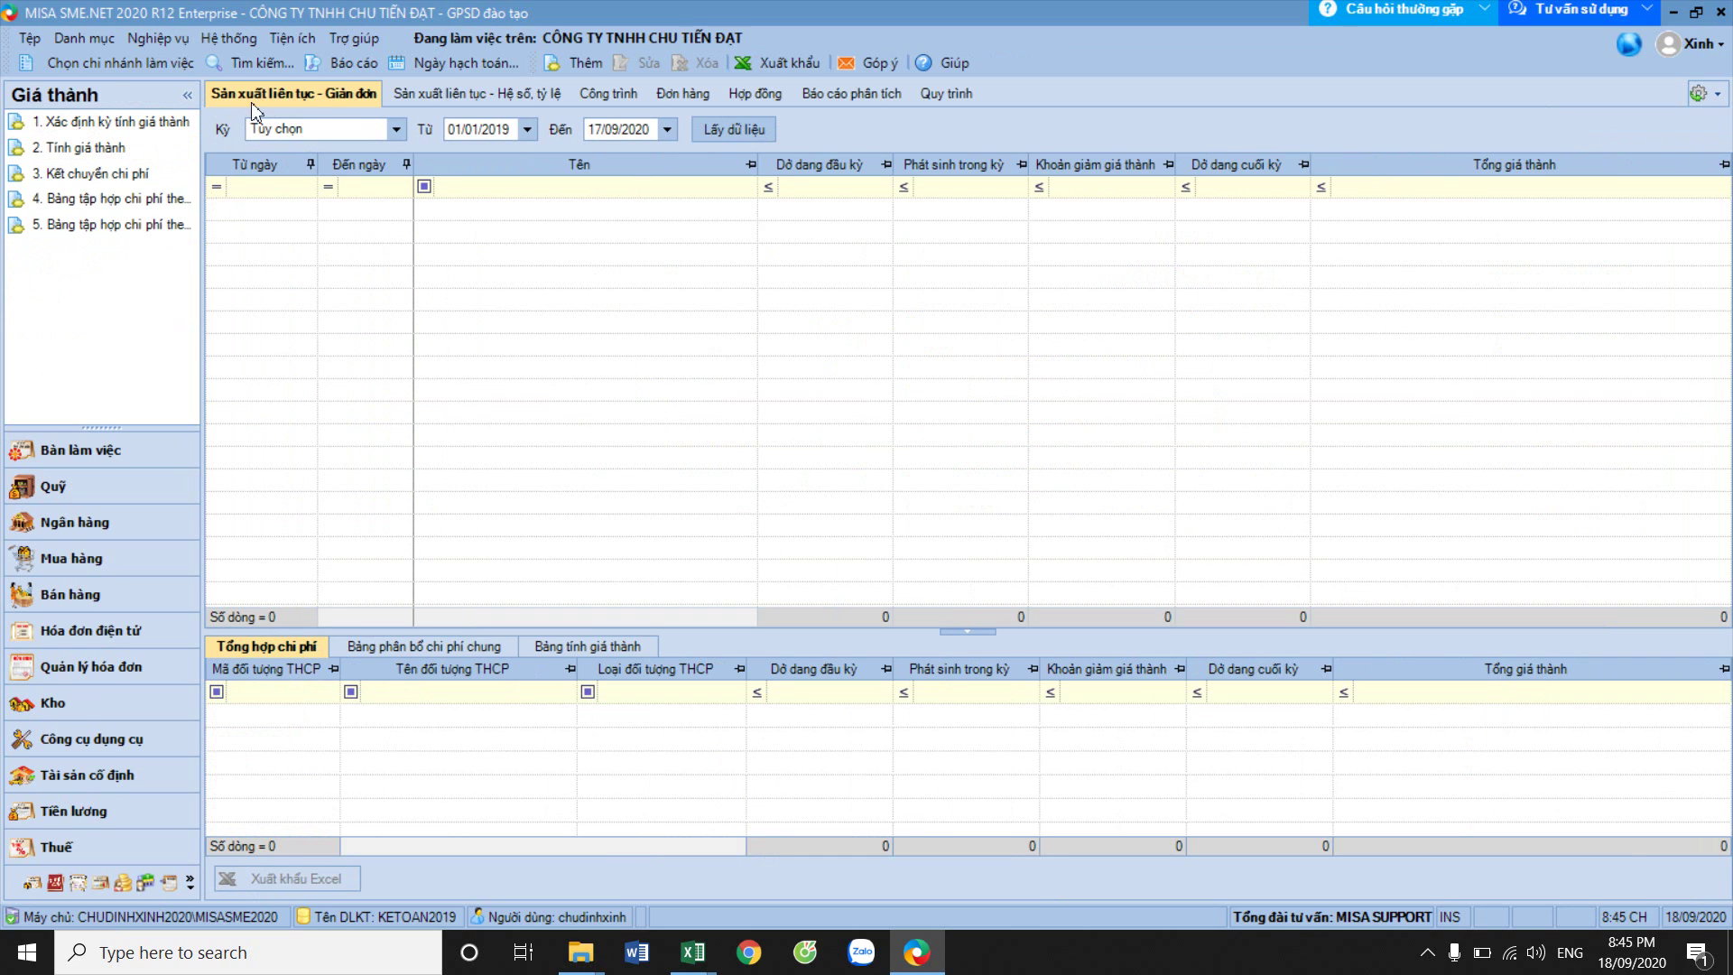
{"action": "left_click", "coordinate": [138, 121]}
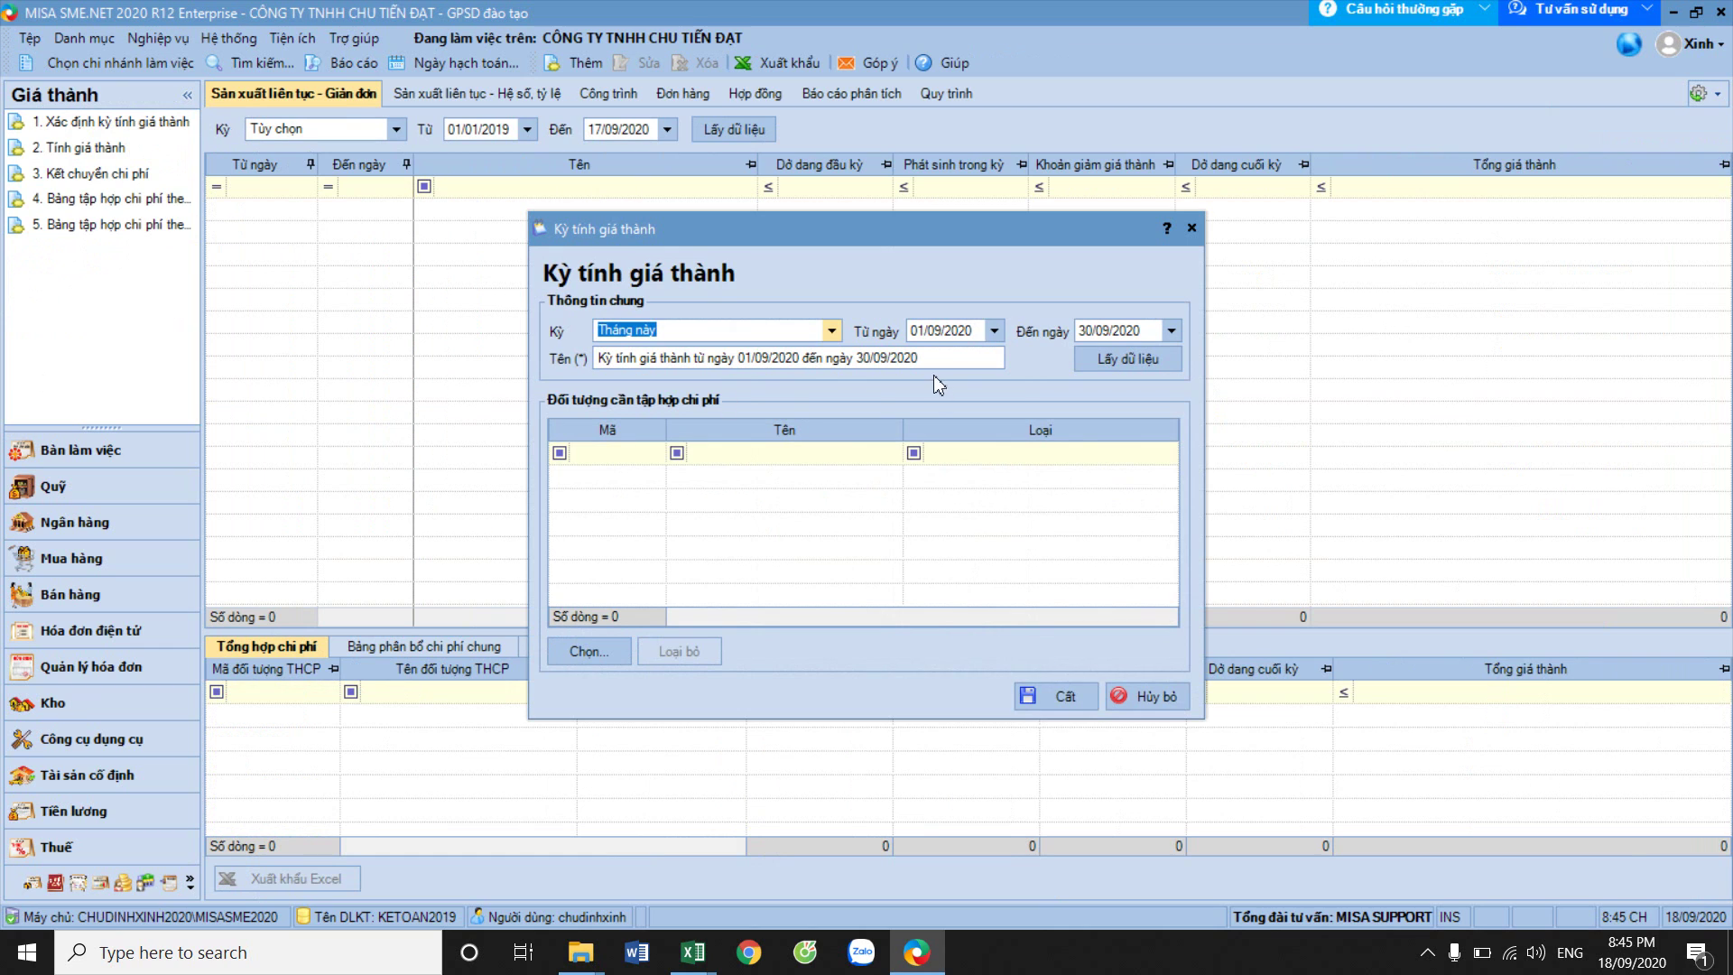
{"action": "left_click", "coordinate": [831, 330]}
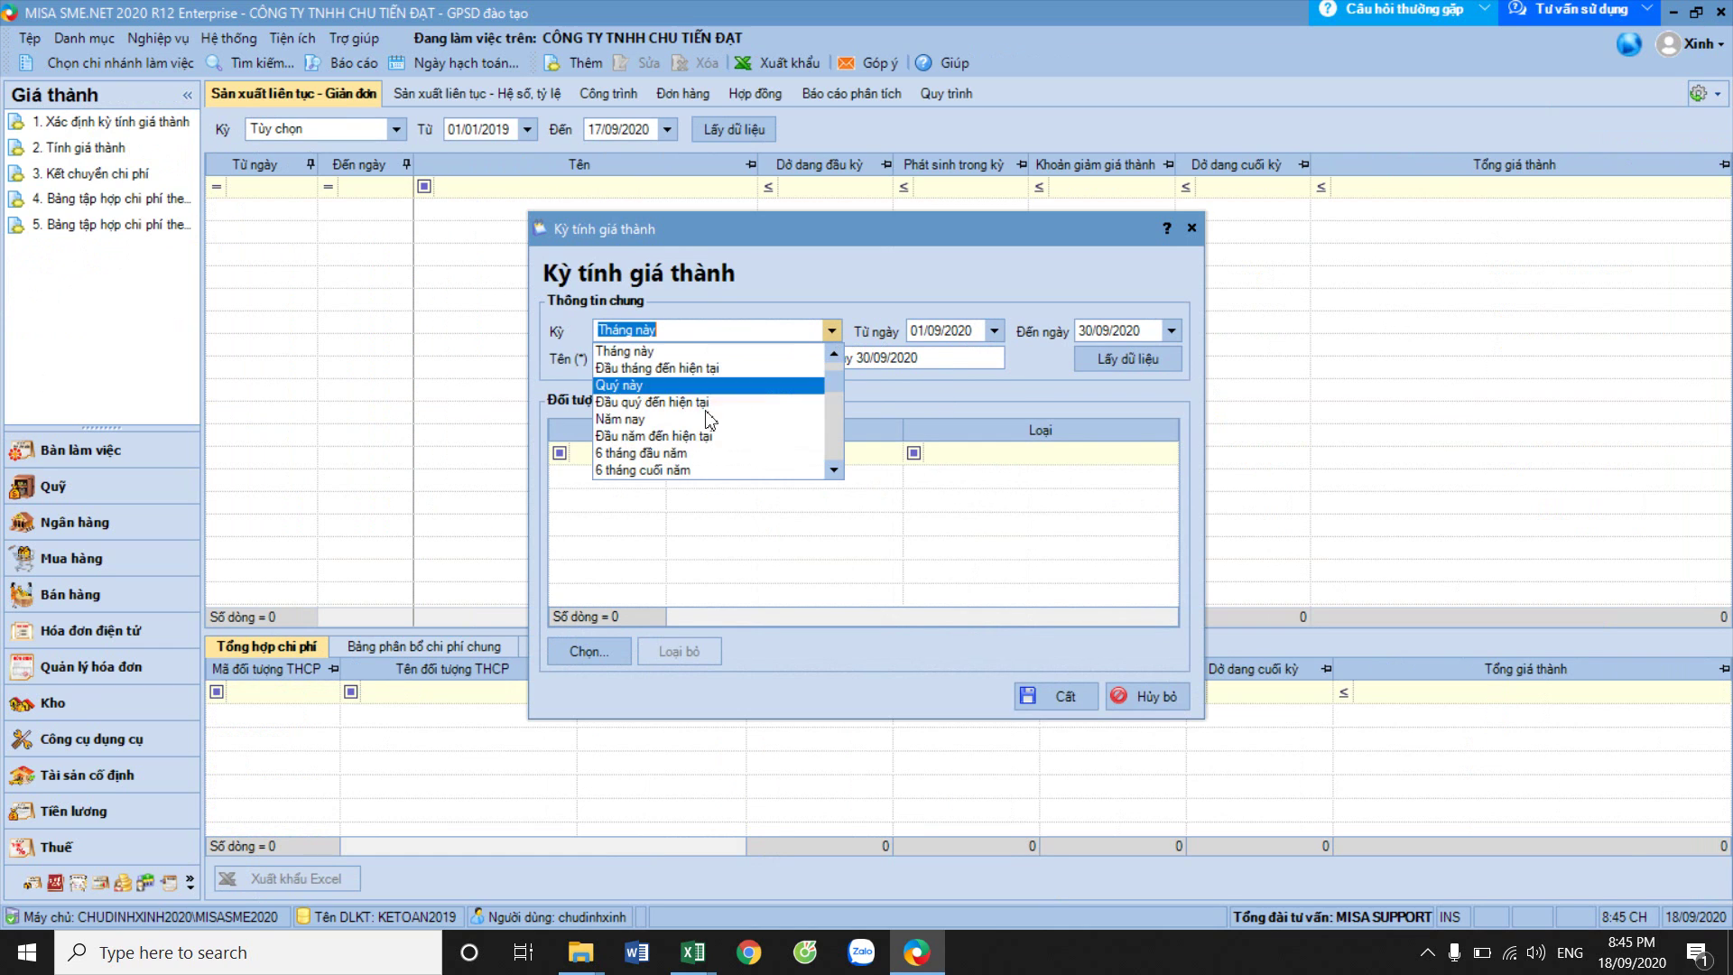
{"action": "scroll", "coordinate": [690, 433], "scroll_direction": "down", "scroll_amount": 3}
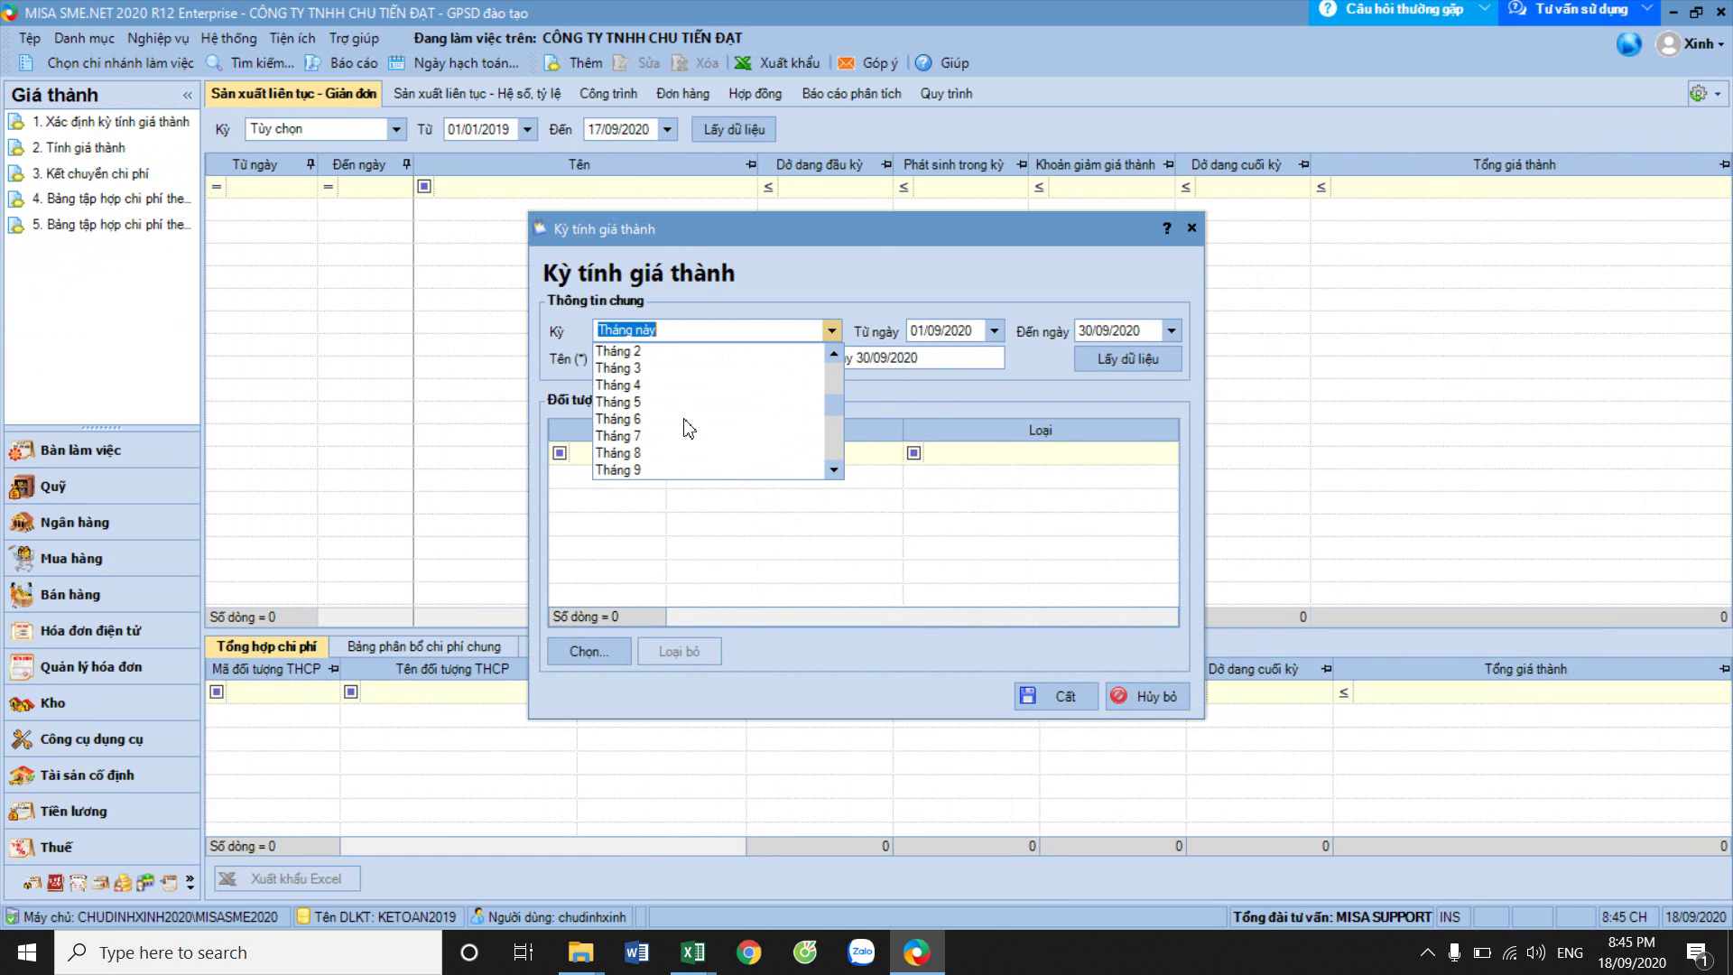
{"action": "left_click", "coordinate": [663, 367]}
Set the costing period from 01/02/2019 to 28/02/2019, load its cost objects, and save the period.
{"action": "left_click", "coordinate": [943, 340]}
{"action": "left_click_drag", "start_coordinate": [963, 336], "coordinate": [982, 336]}
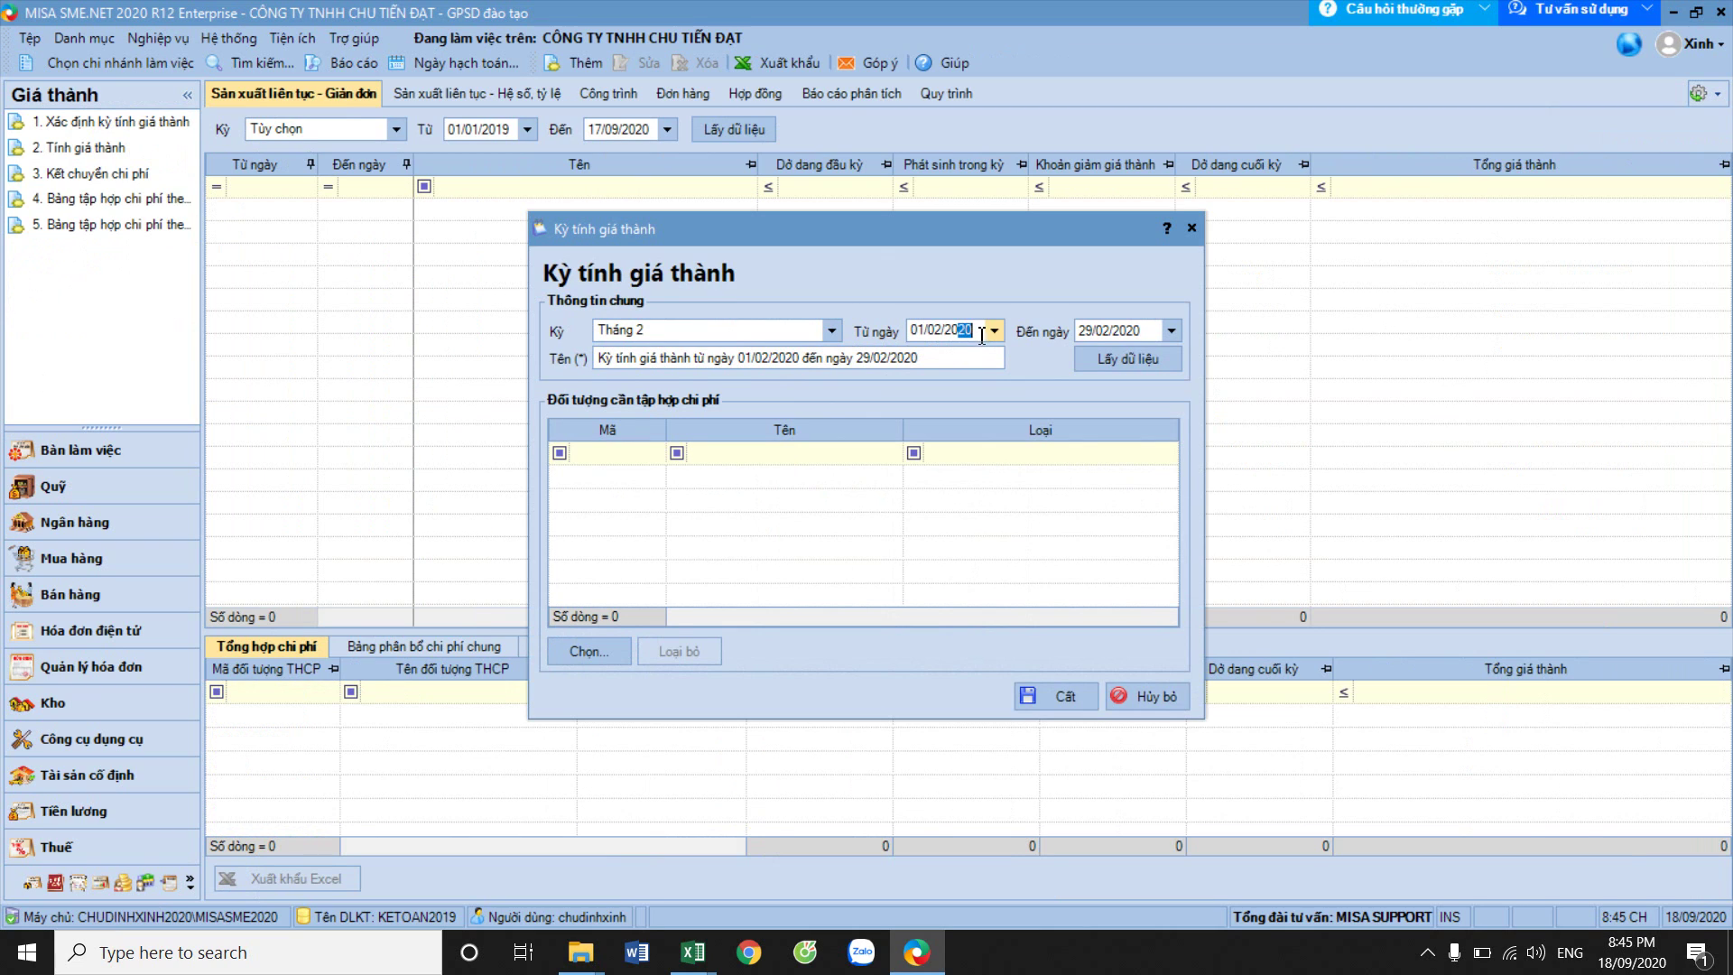
{"action": "type", "text": "19"}
{"action": "left_click", "coordinate": [1134, 332]}
{"action": "left_click_drag", "start_coordinate": [1126, 333], "coordinate": [1153, 334]}
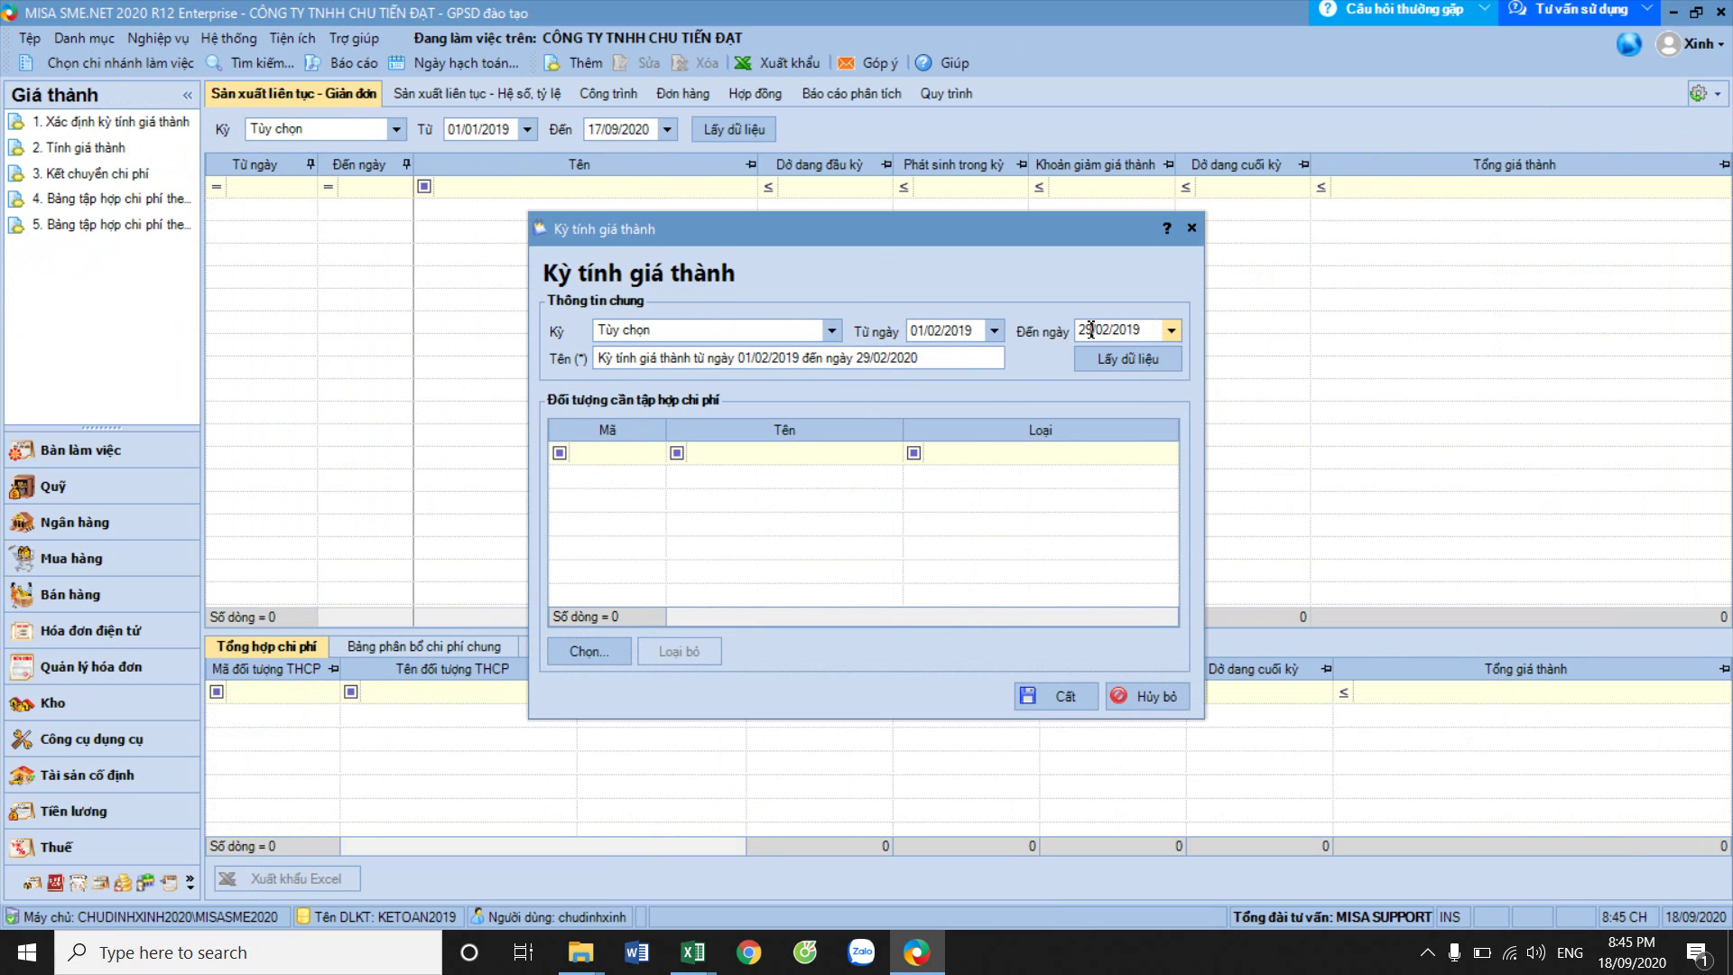
{"action": "left_click", "coordinate": [1123, 362]}
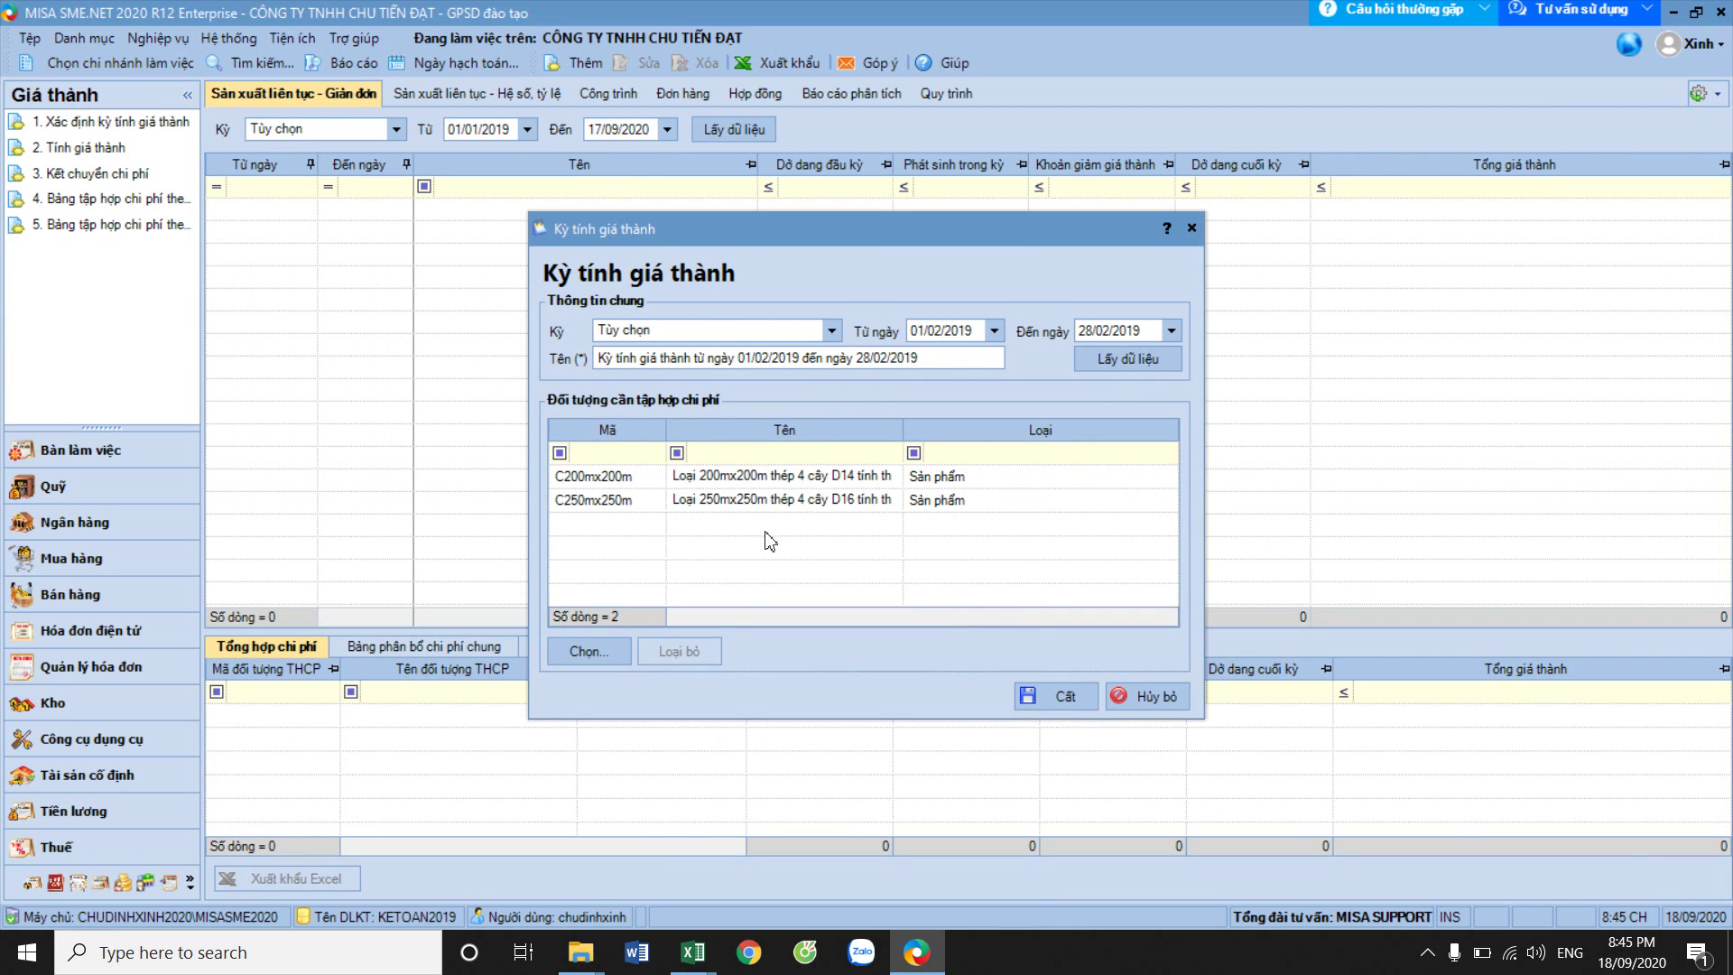
{"action": "left_click", "coordinate": [1065, 696]}
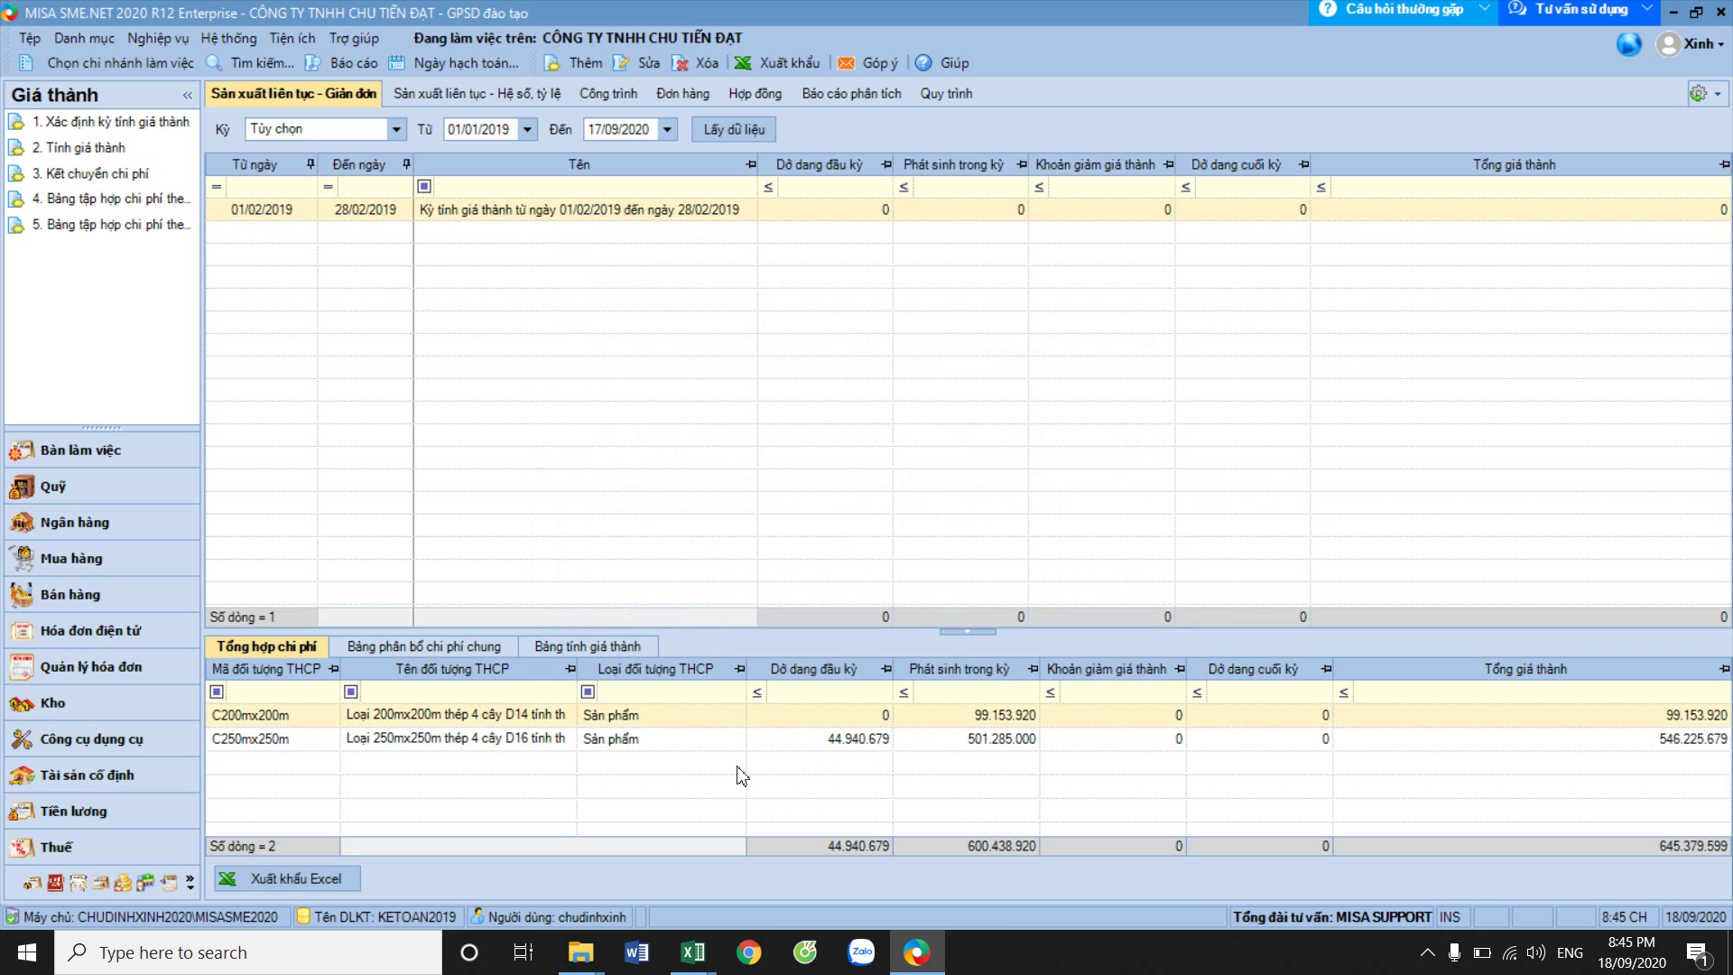
Start the product cost calculation for the period from 01/02/2019 to 28/02/2019 and maximize its window.
{"action": "left_click", "coordinate": [847, 740]}
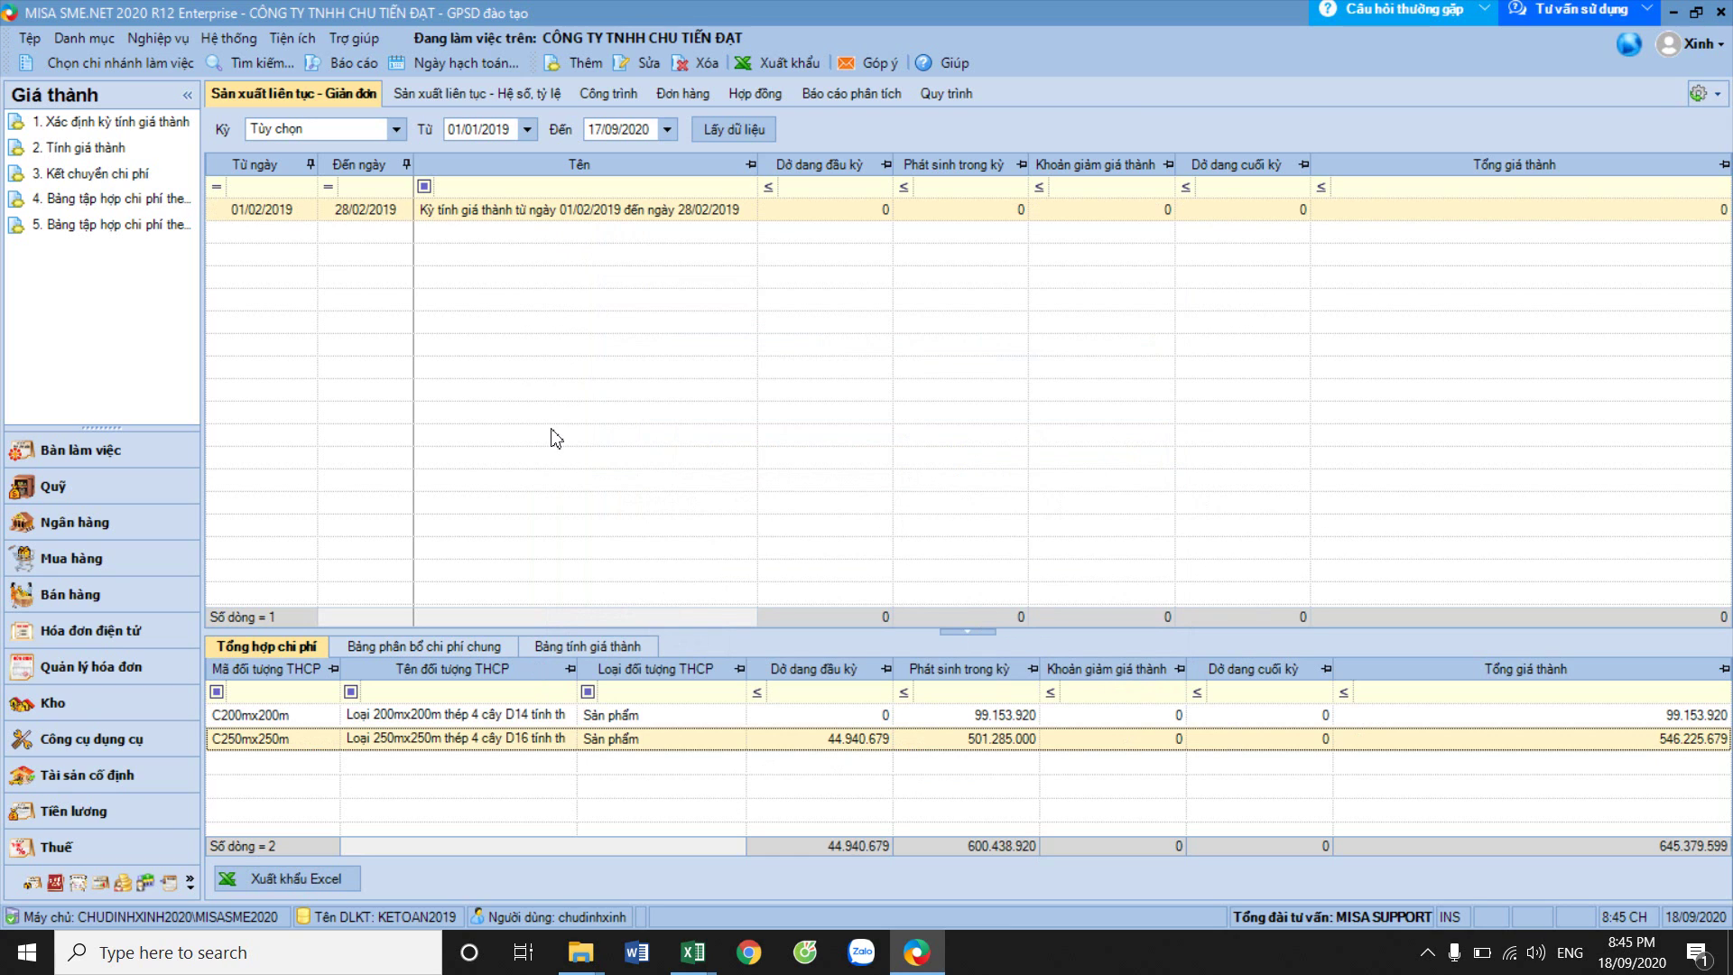
{"action": "left_click", "coordinate": [109, 153]}
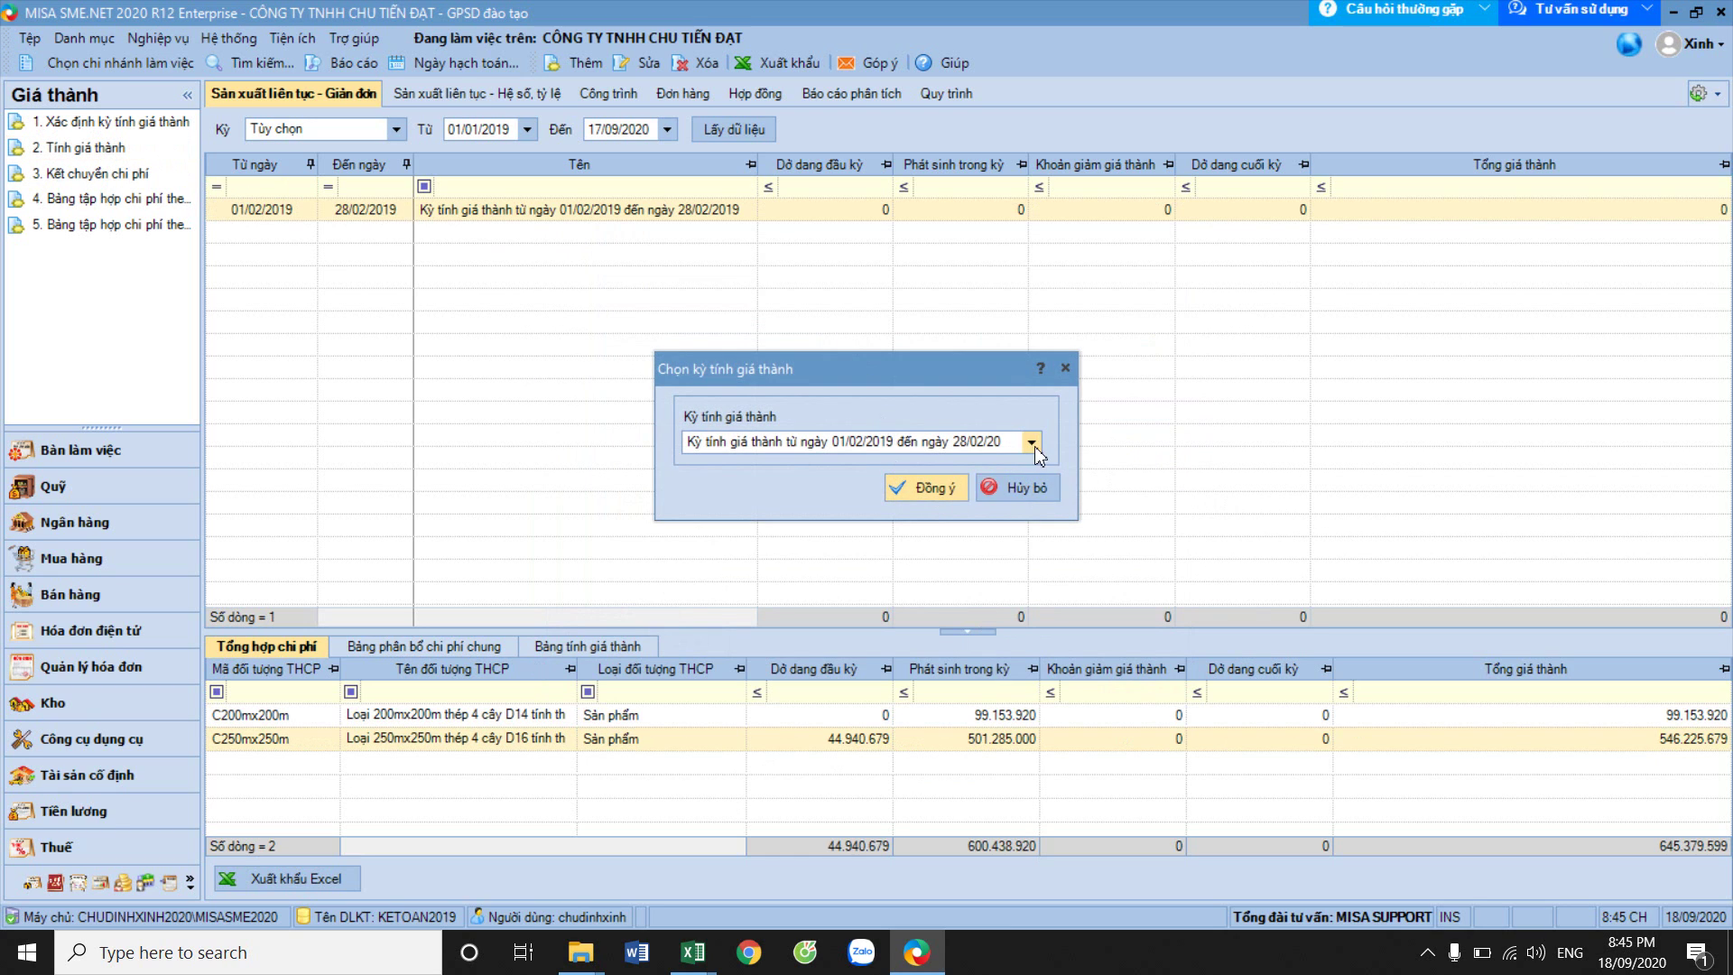
{"action": "left_click", "coordinate": [1031, 442]}
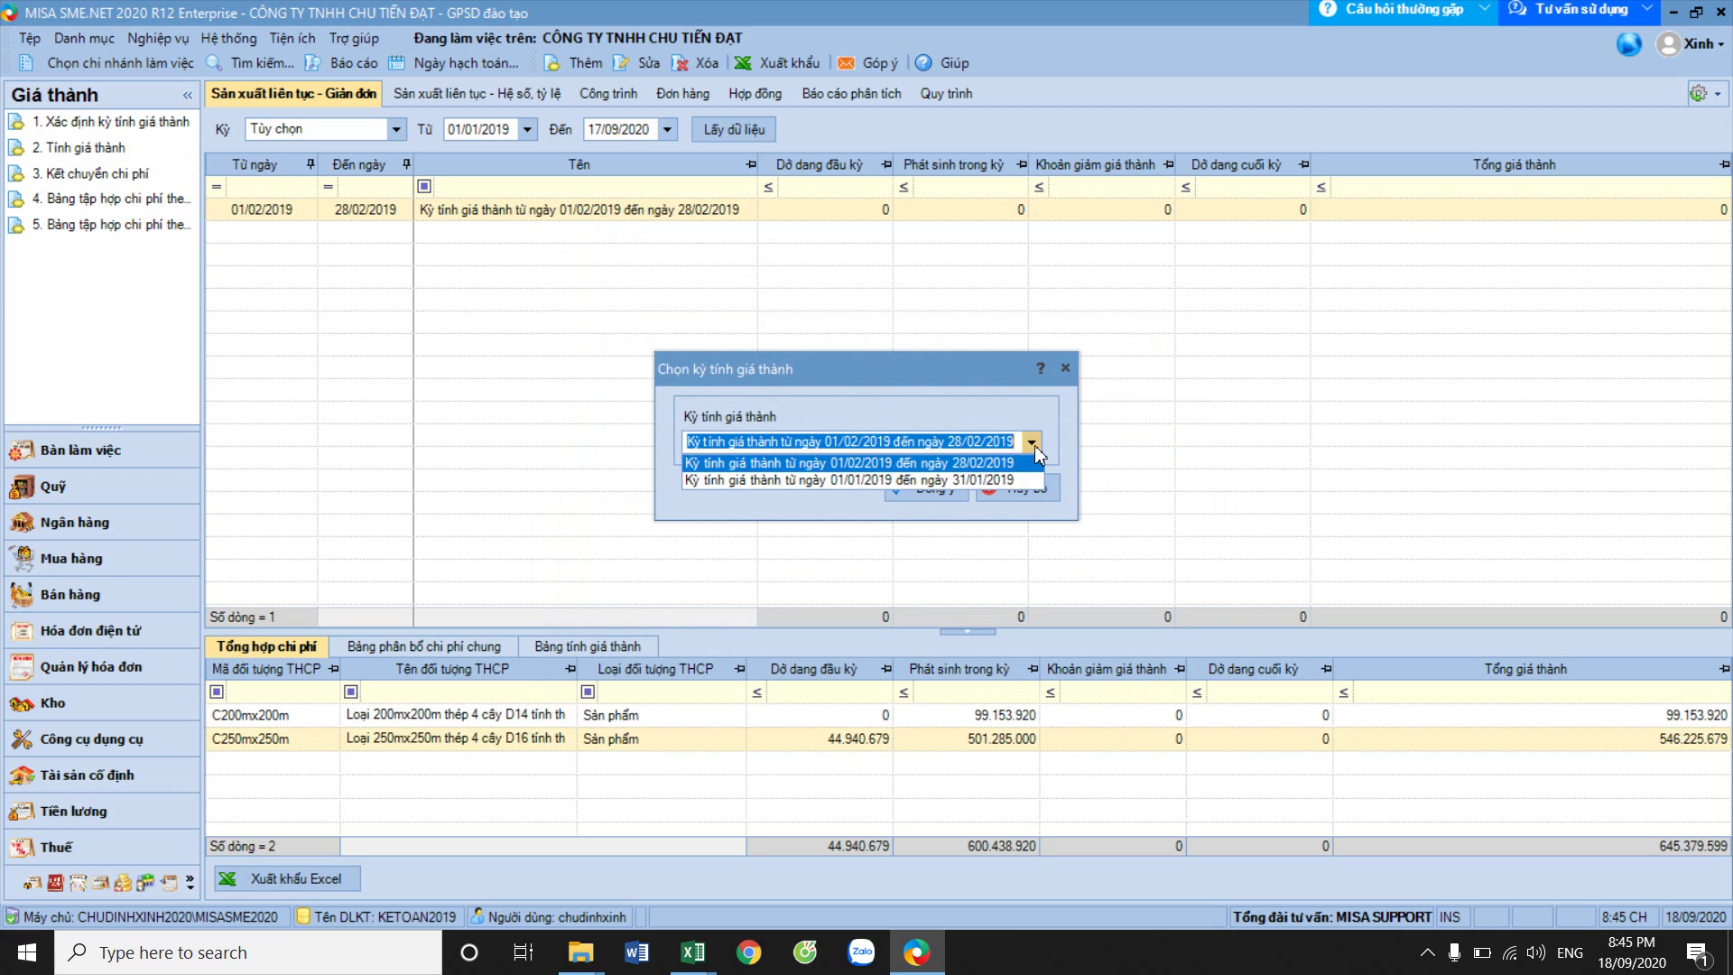
{"action": "left_click", "coordinate": [972, 463]}
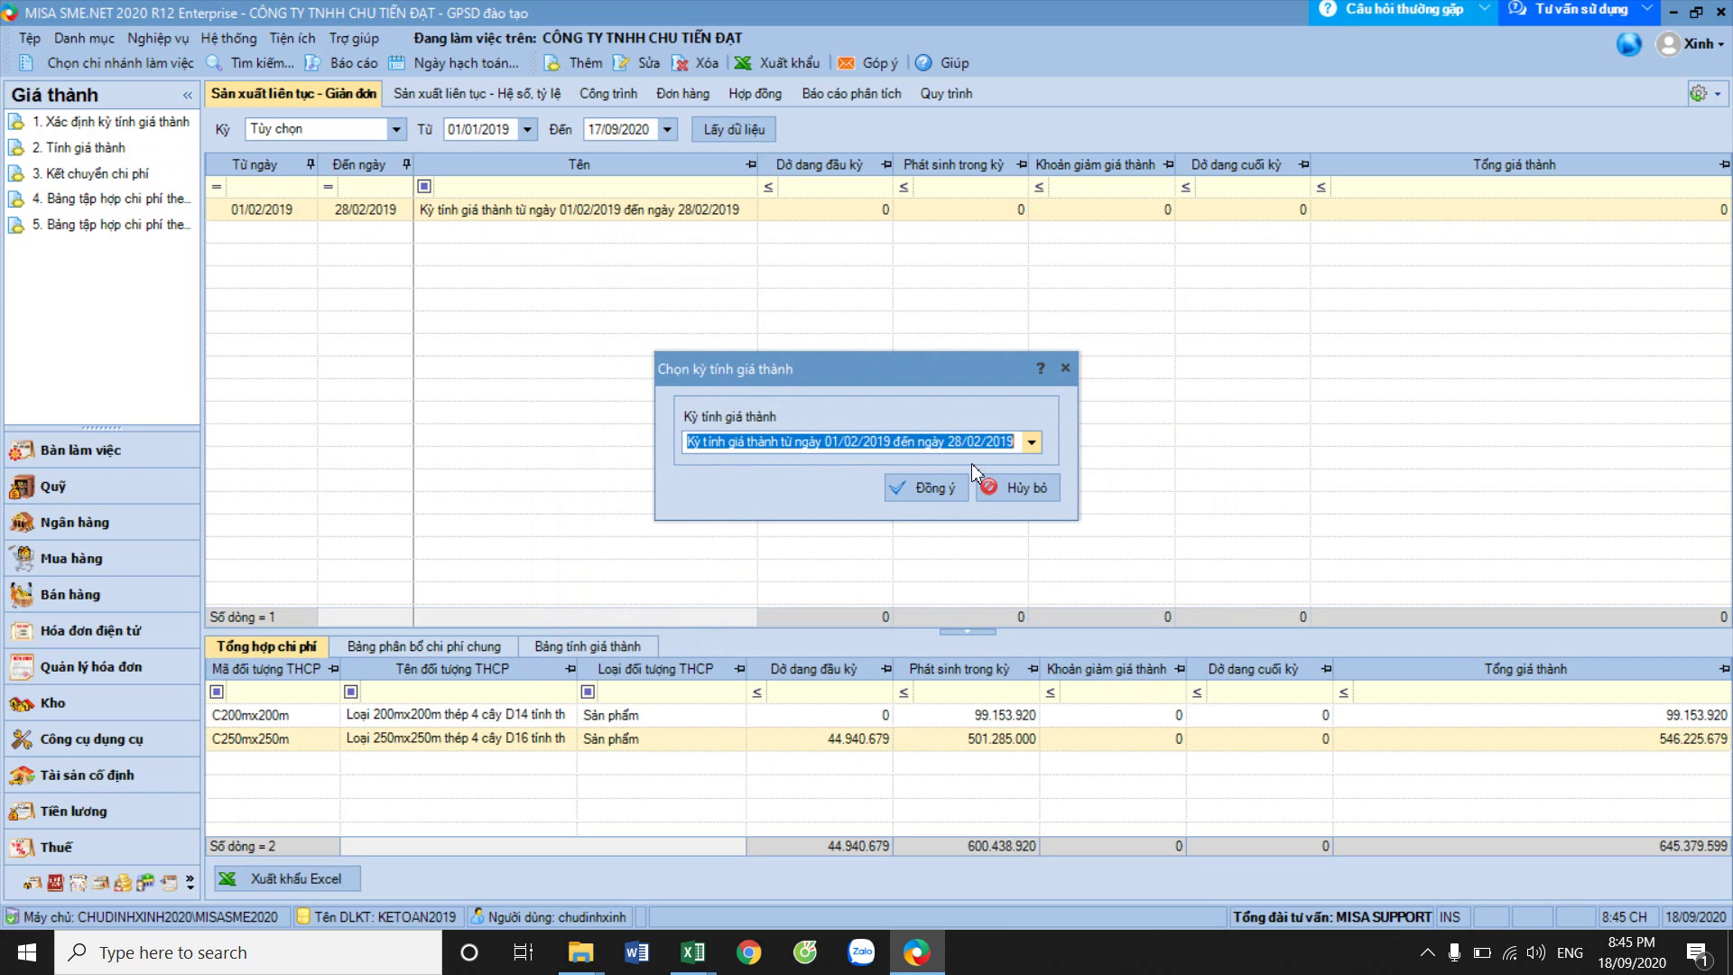
{"action": "left_click", "coordinate": [929, 485]}
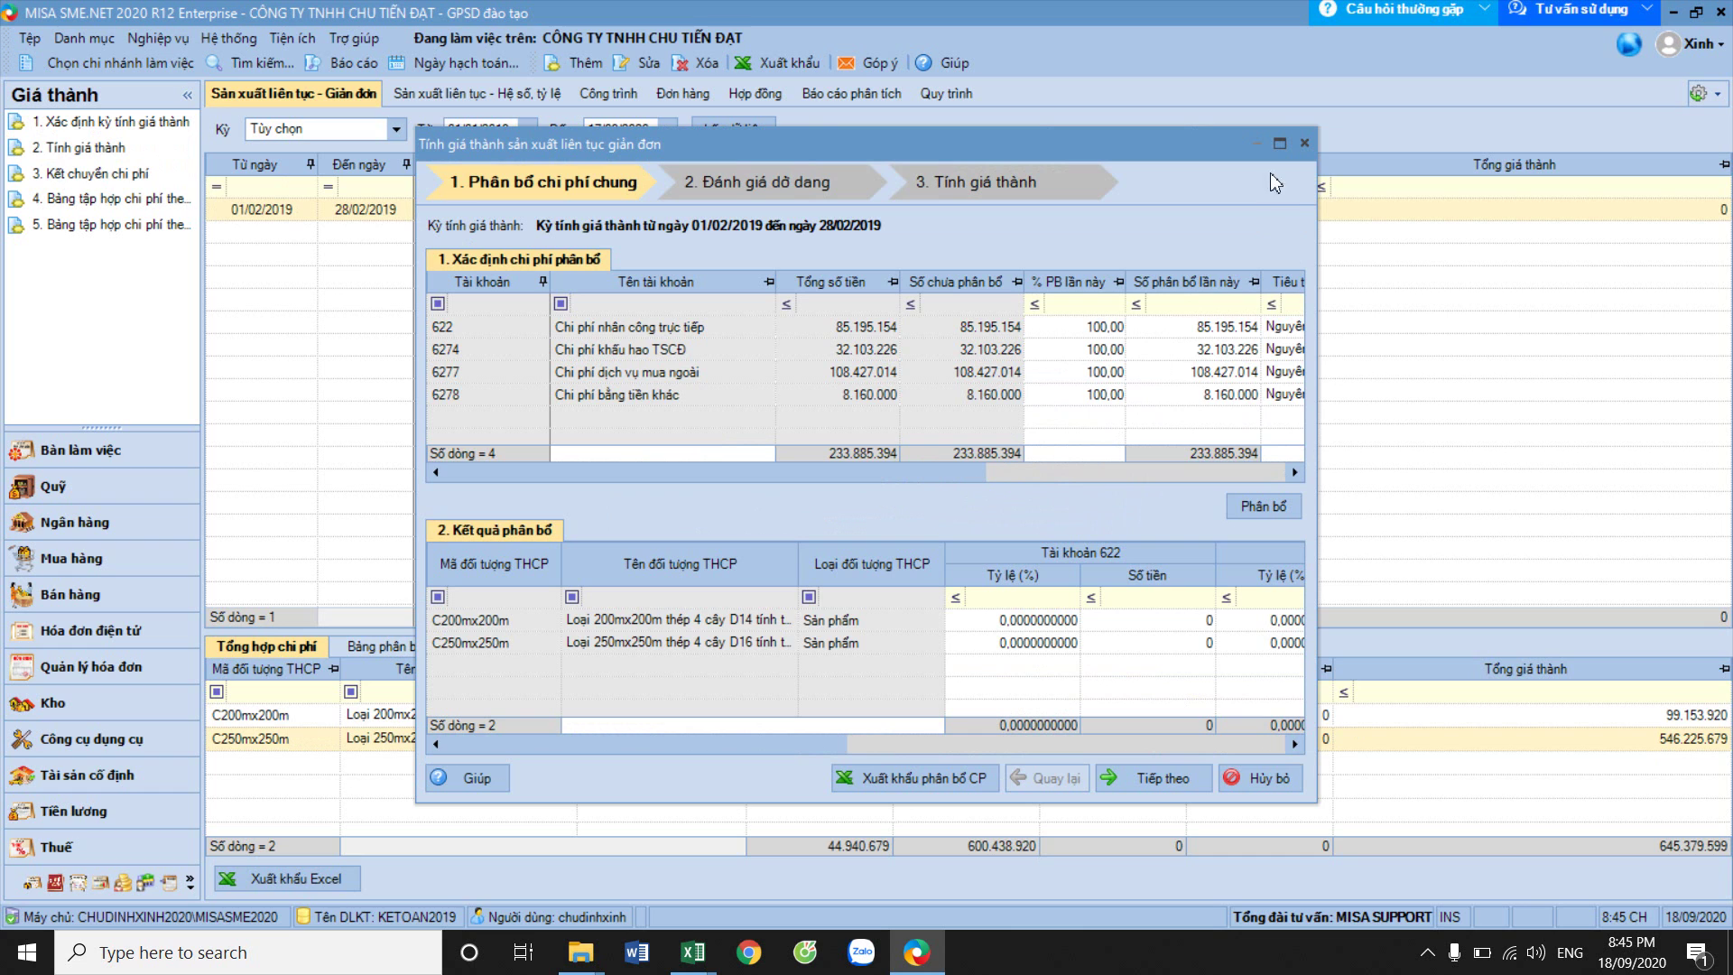
{"action": "left_click", "coordinate": [1280, 143]}
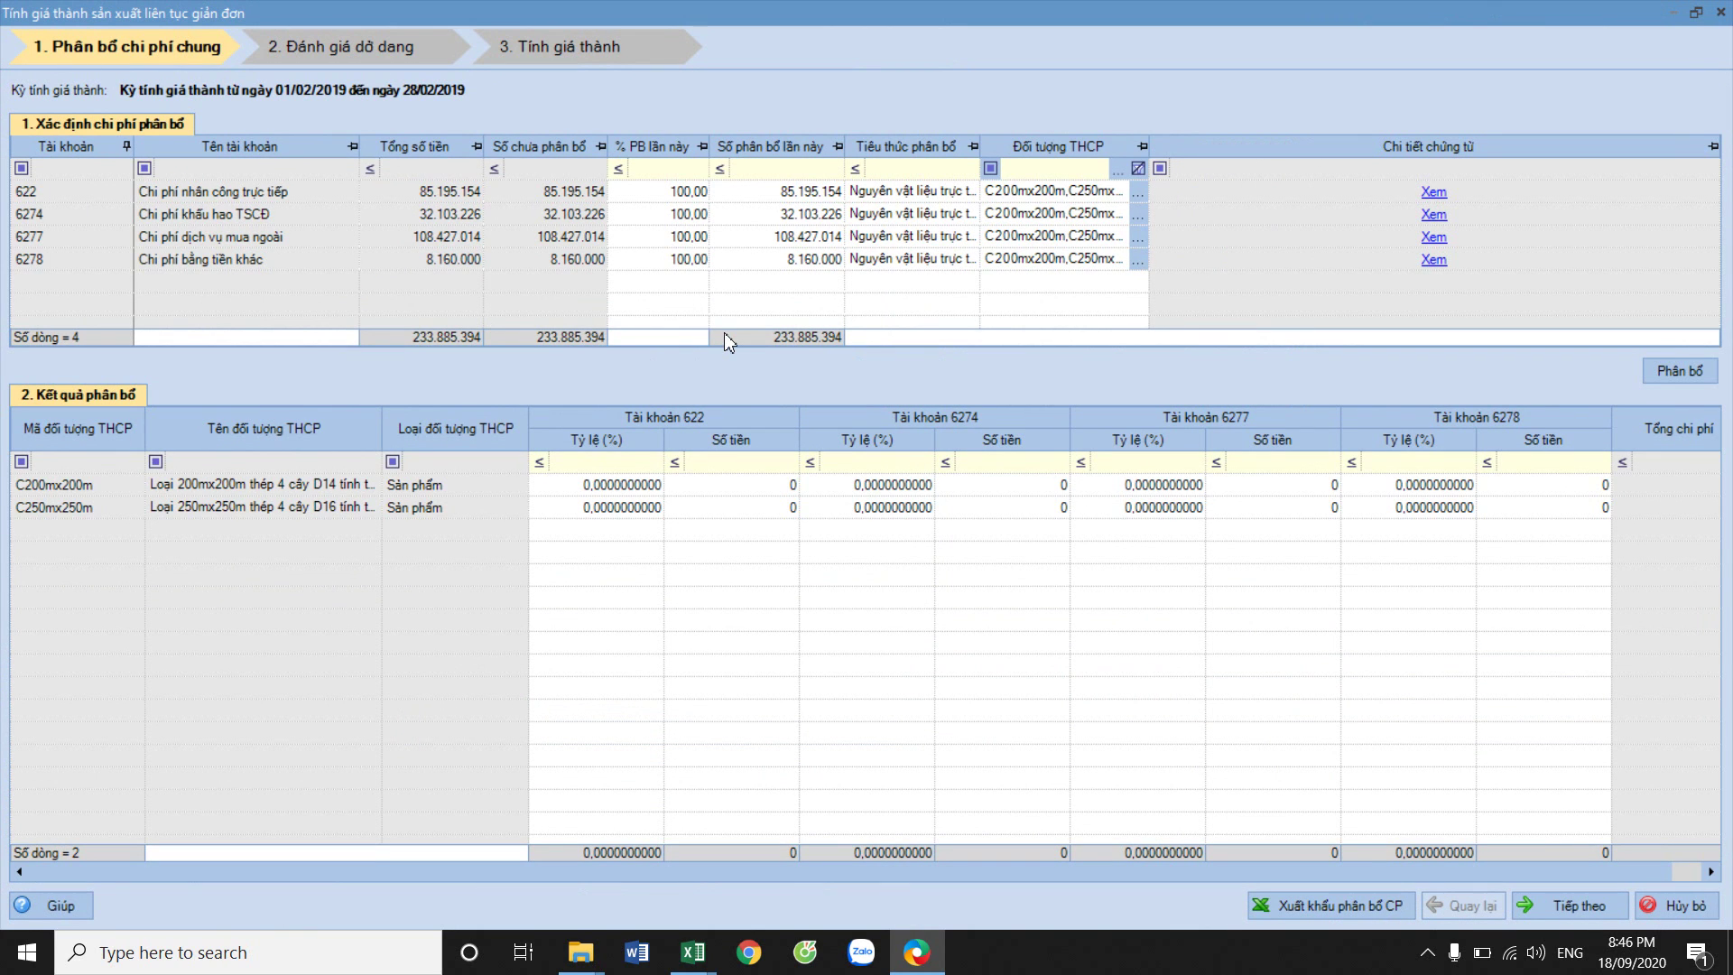
Allocate the costs of accounts 622, 6274, 6277 and 6278 to C200mx200m and C250mx250m, and check the resulting ratios and amounts.
{"action": "left_click", "coordinate": [684, 194]}
{"action": "left_click", "coordinate": [673, 237]}
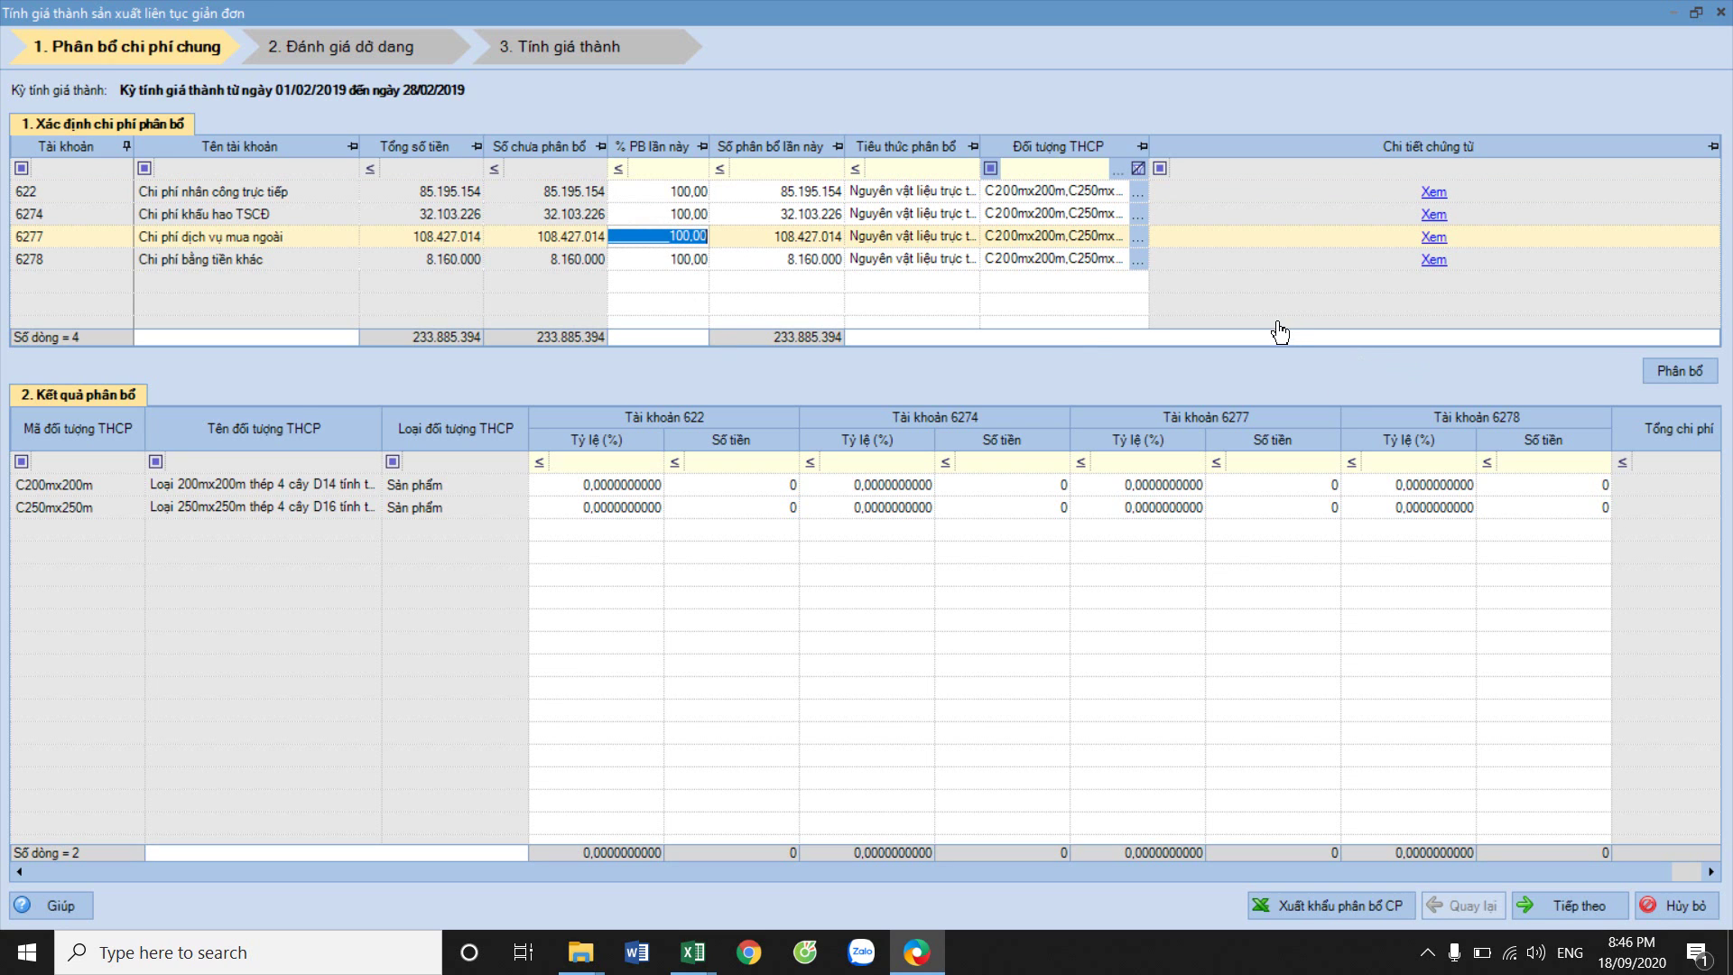
{"action": "left_click", "coordinate": [1682, 372]}
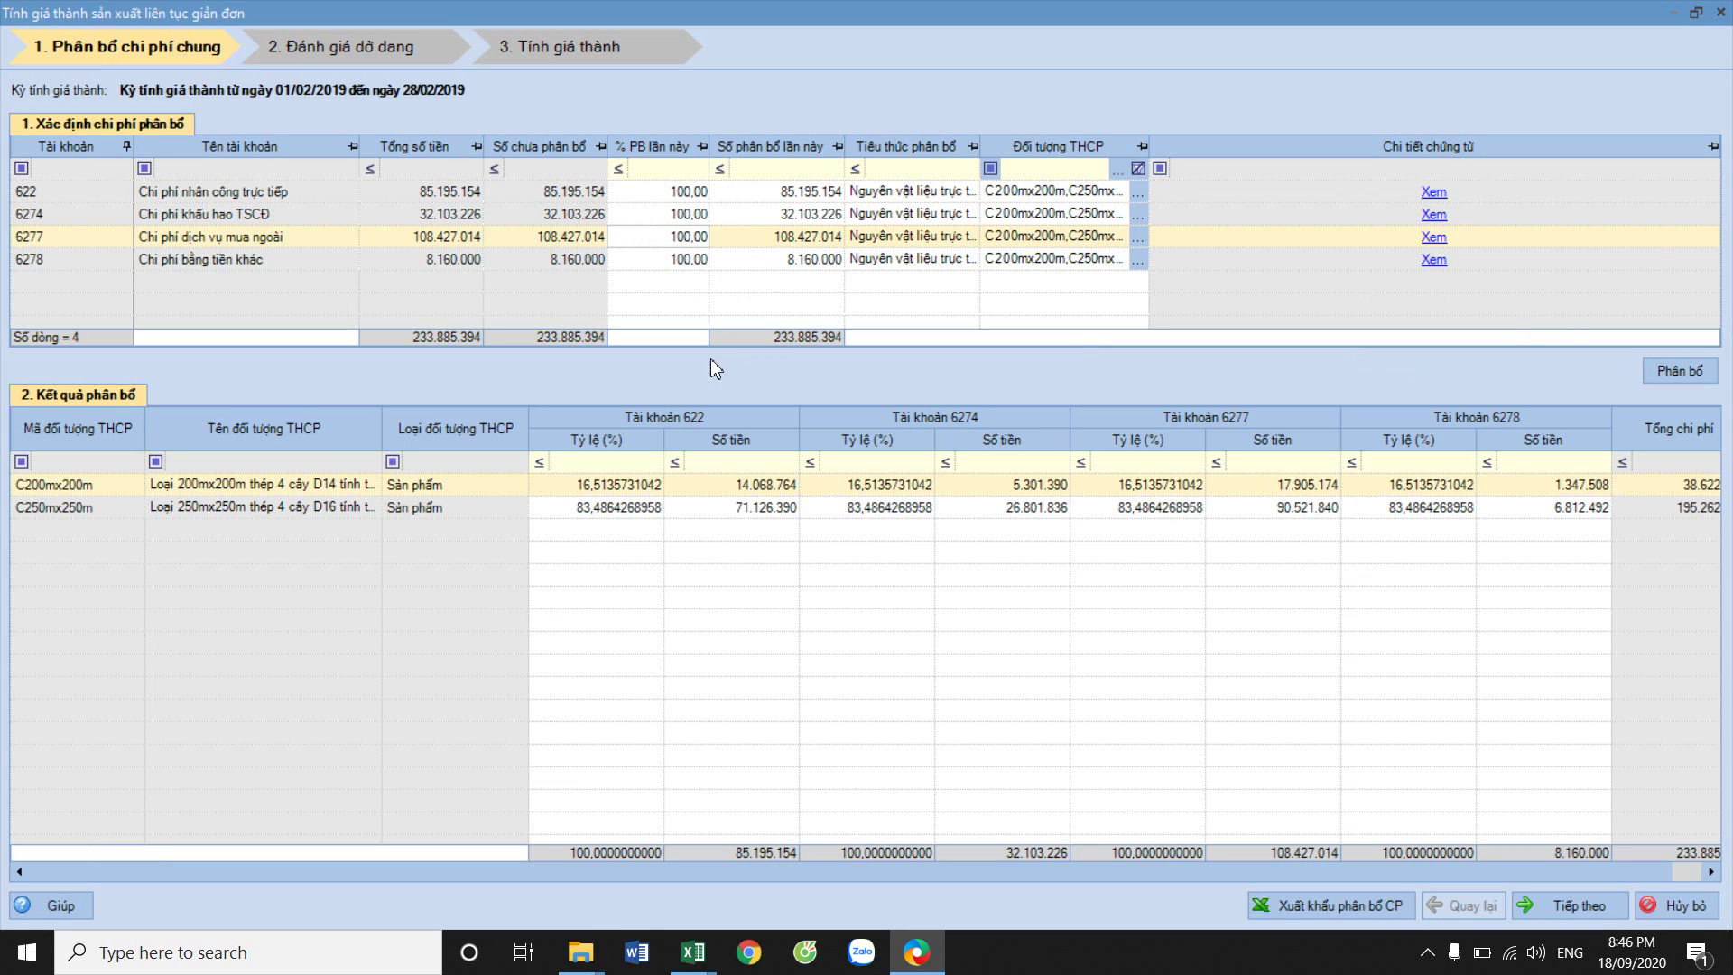
{"action": "left_click", "coordinate": [641, 506]}
{"action": "left_click", "coordinate": [639, 508]}
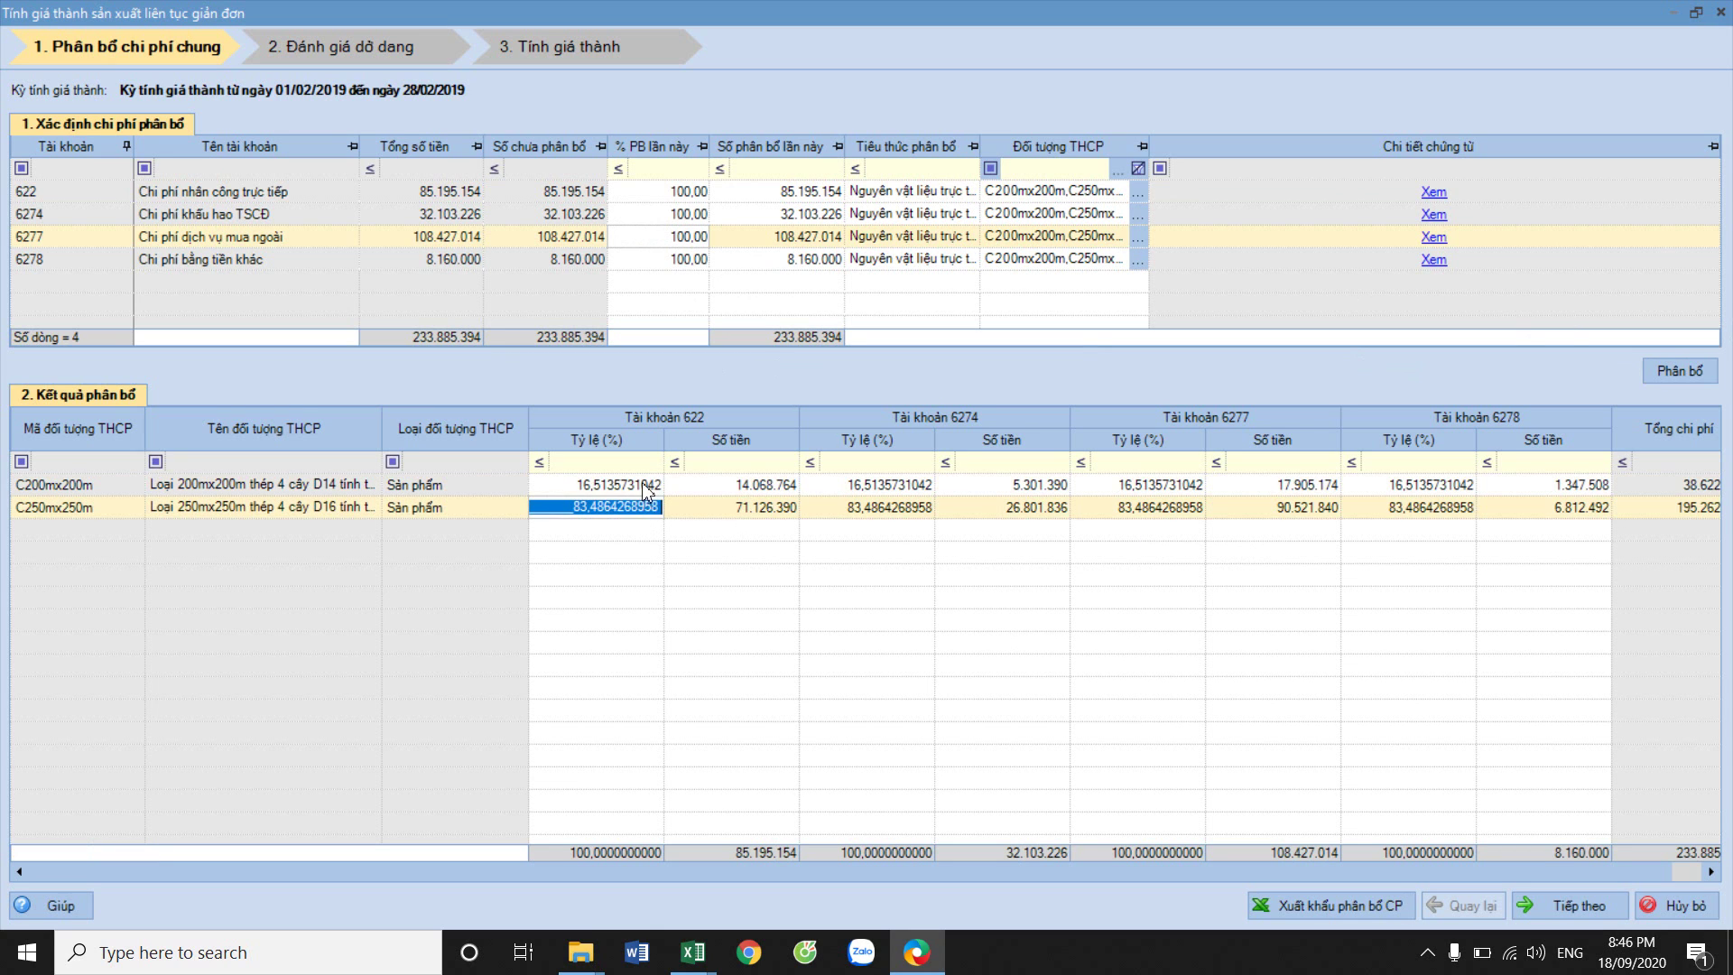
{"action": "left_click", "coordinate": [961, 485]}
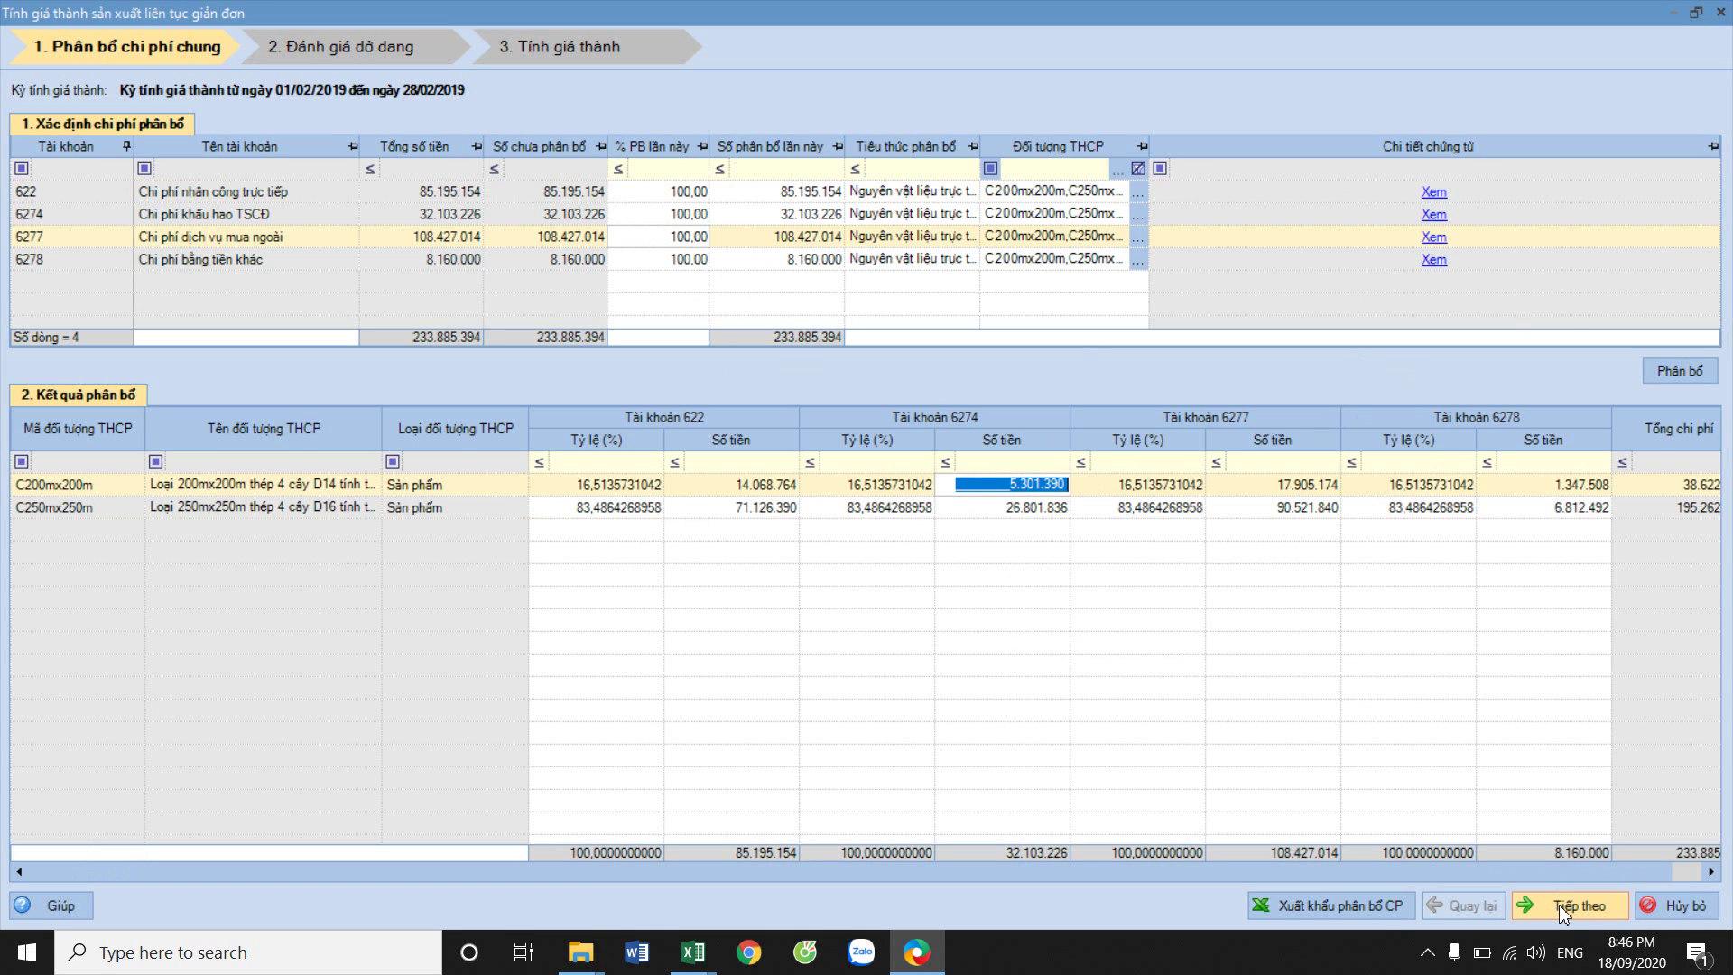
Export the cost allocation to the Desktop as "Kiểm tra kết quả PB chi phí chung_Giản đơn" in Xls format and open it maximized in Excel.
{"action": "left_click", "coordinate": [1350, 908]}
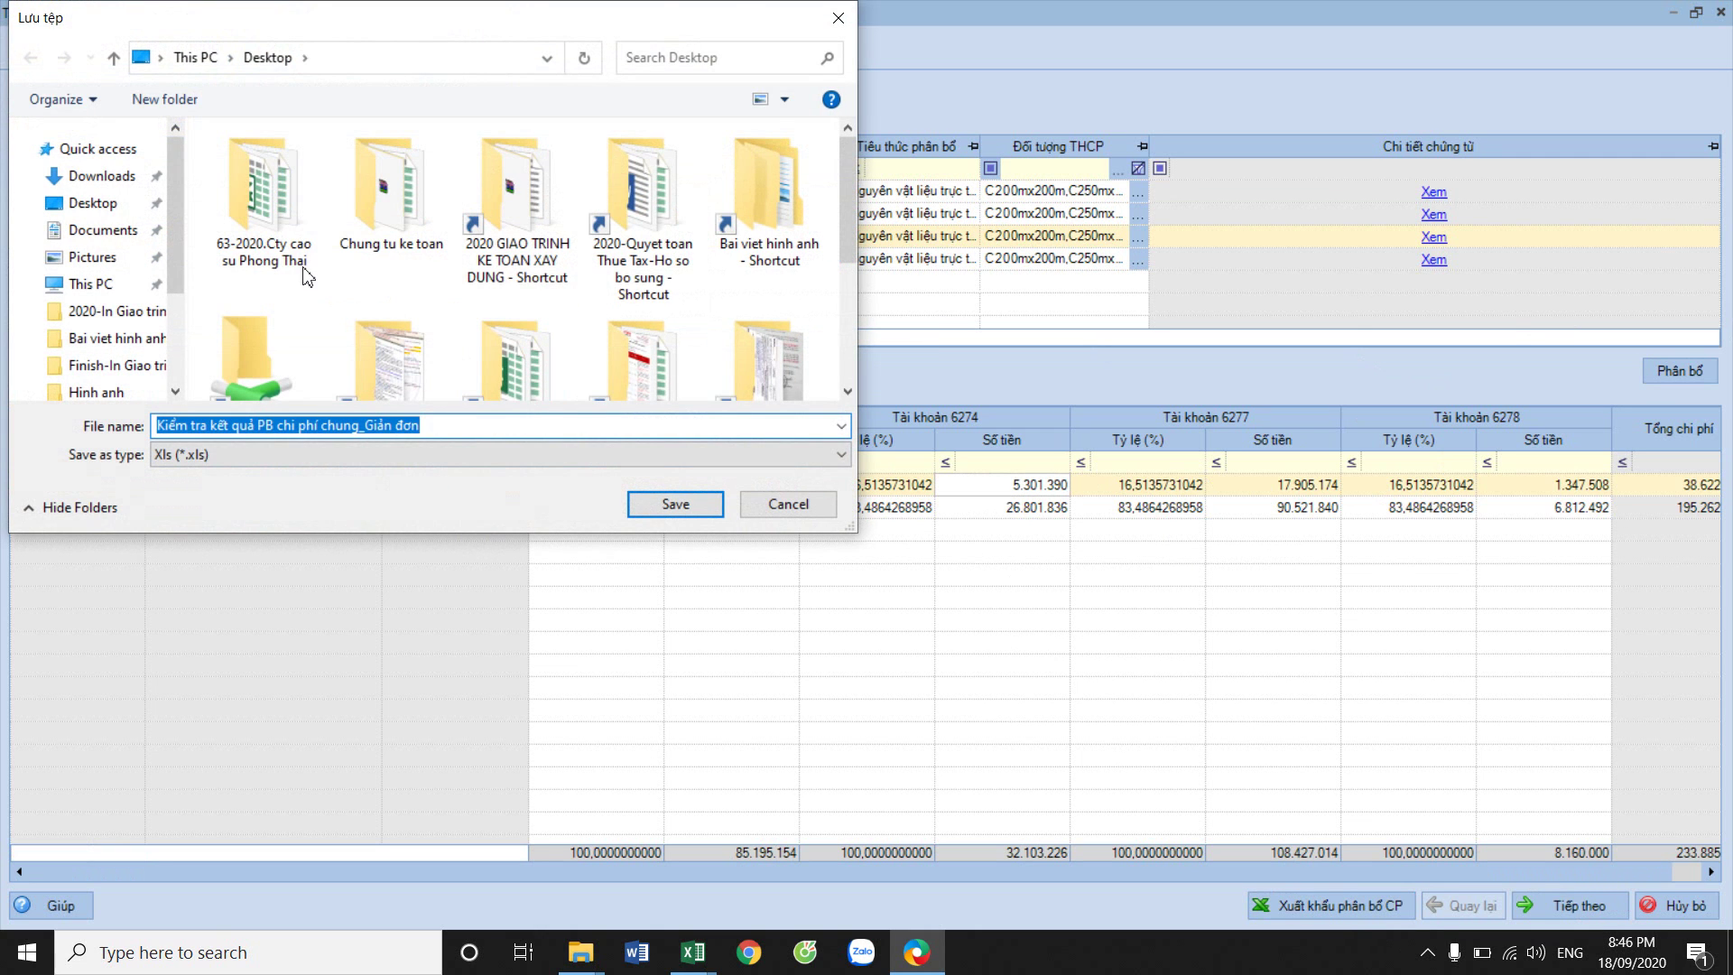
{"action": "left_click", "coordinate": [675, 504]}
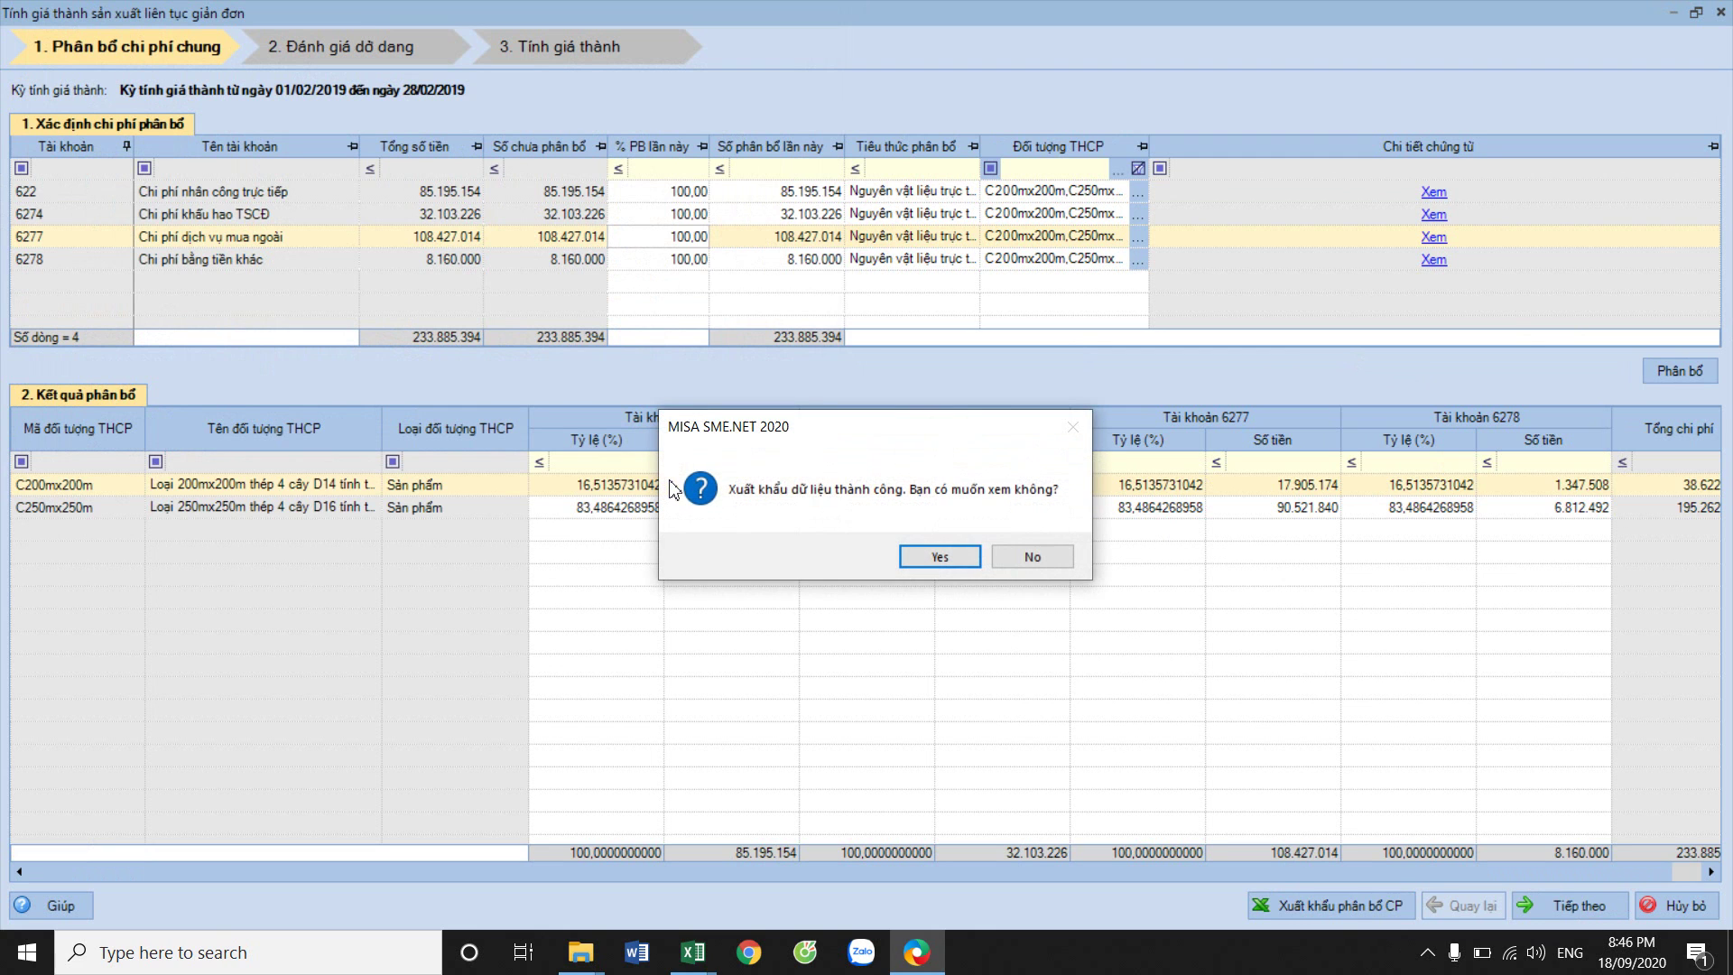
{"action": "left_click", "coordinate": [951, 560]}
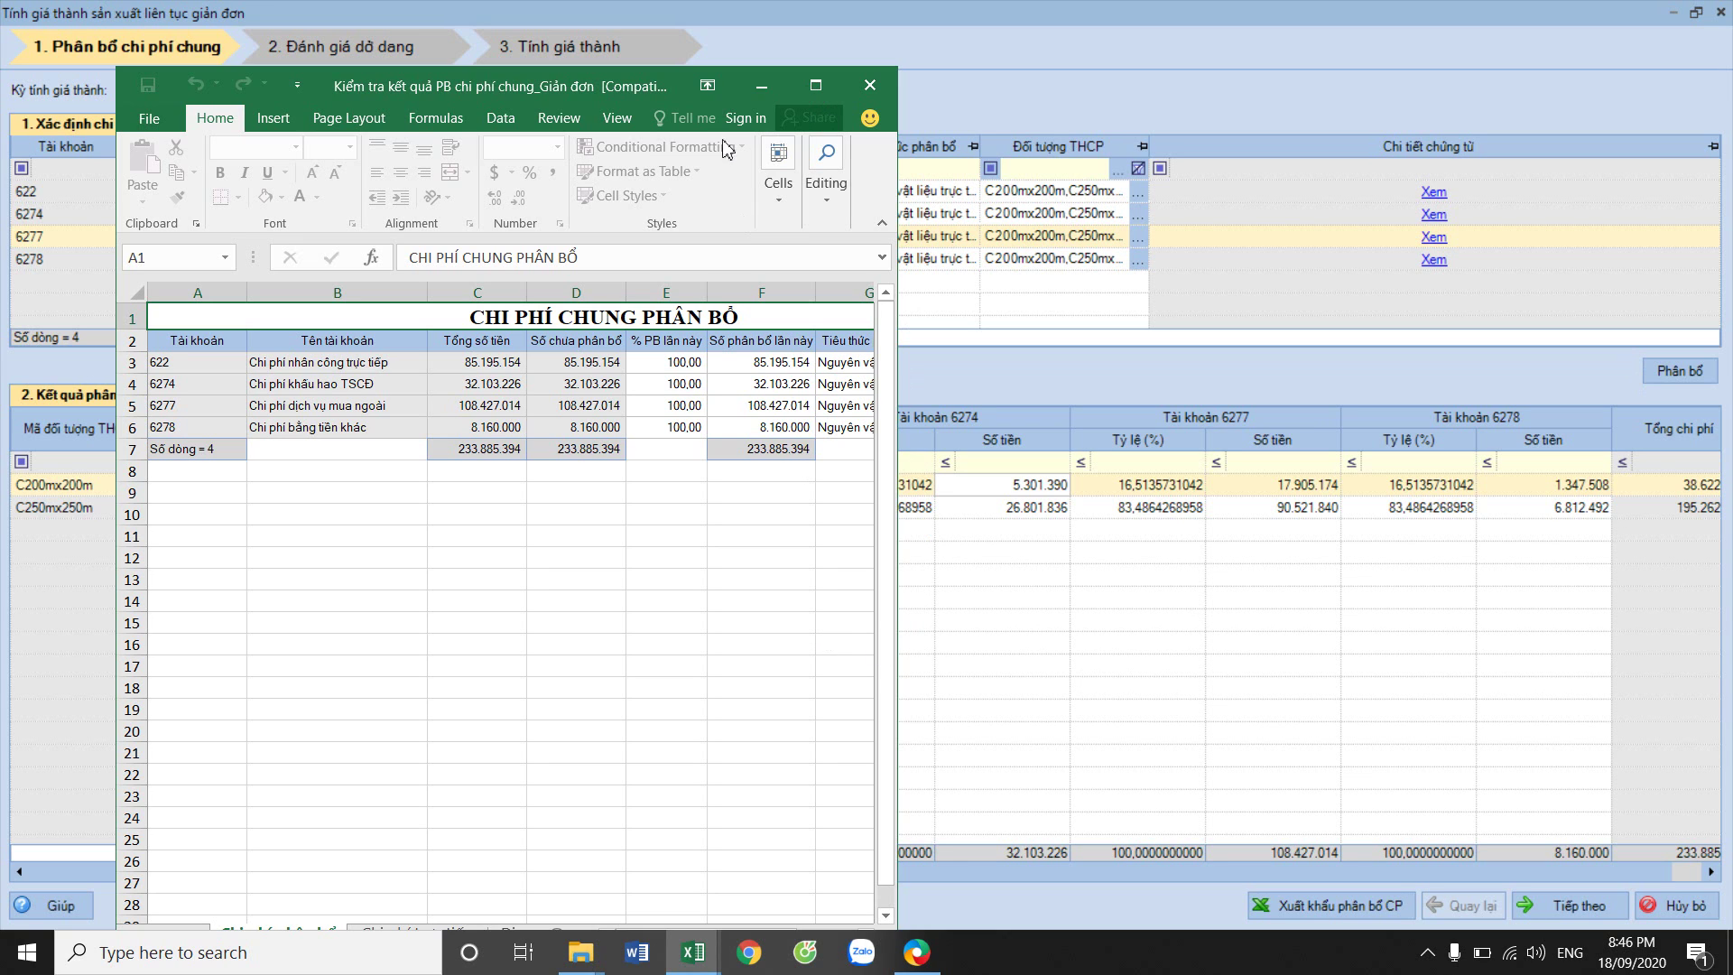
{"action": "left_click", "coordinate": [819, 85]}
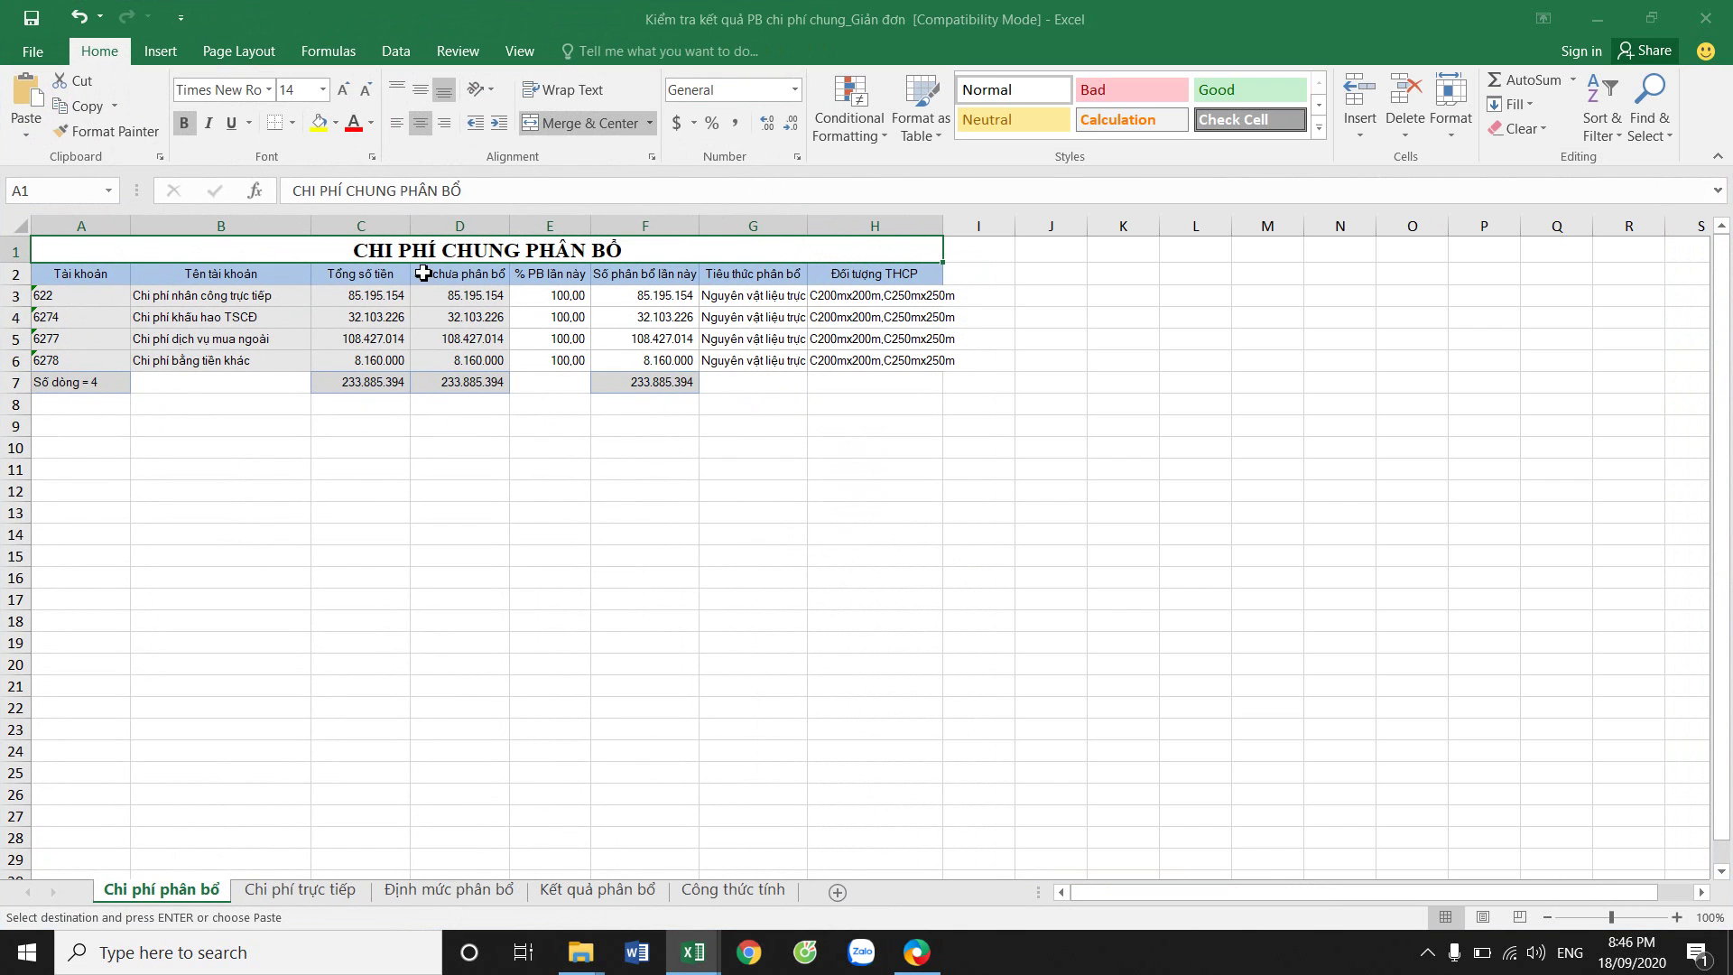
Examine the direct cost, allocation norm, allocation result and calculation formula sheets of the exported workbook.
{"action": "left_click", "coordinate": [300, 890]}
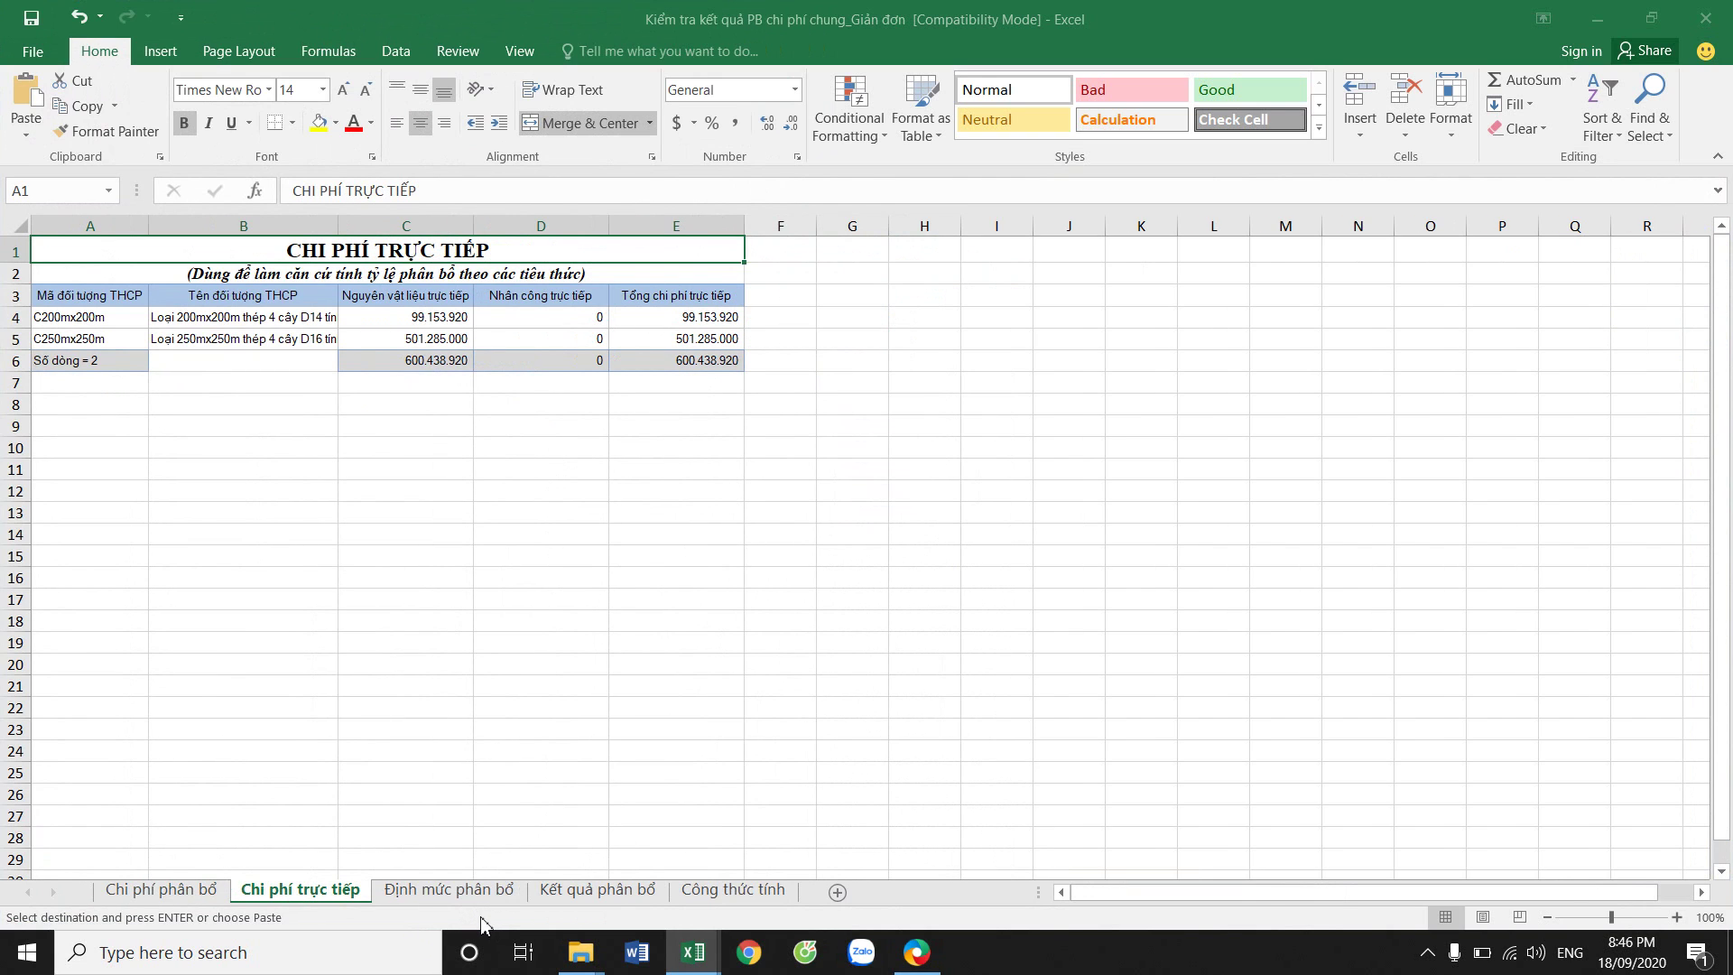
{"action": "left_click", "coordinate": [457, 890]}
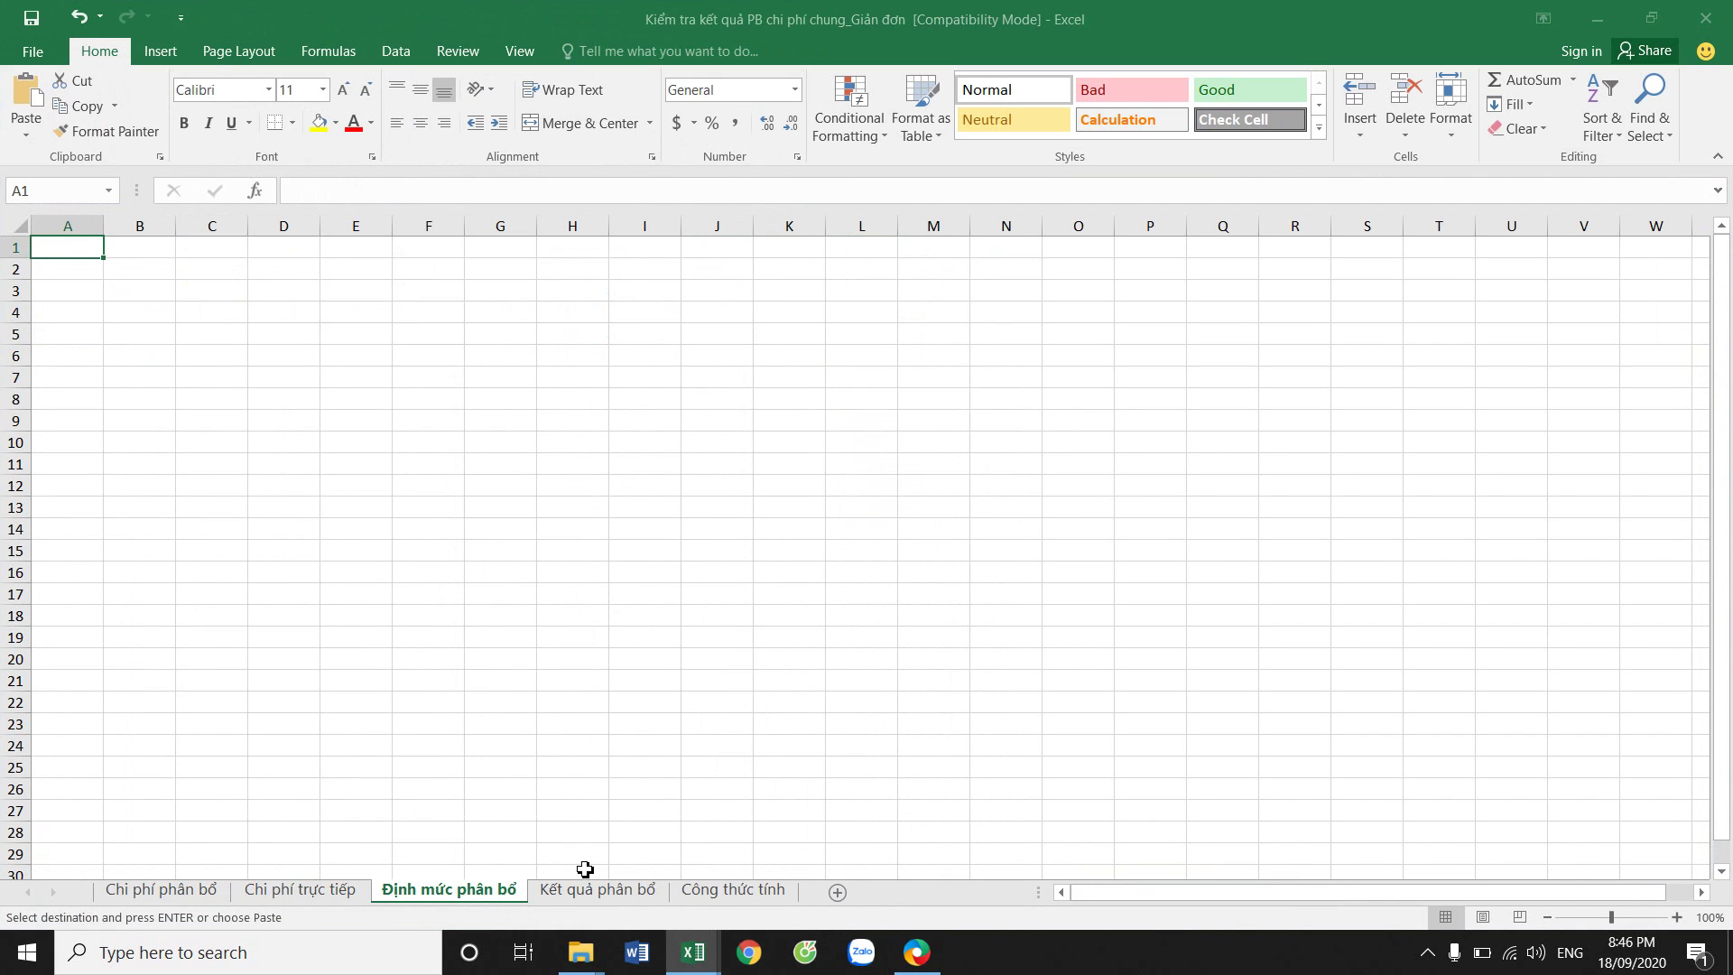
{"action": "left_click", "coordinate": [609, 891]}
{"action": "left_click", "coordinate": [715, 893]}
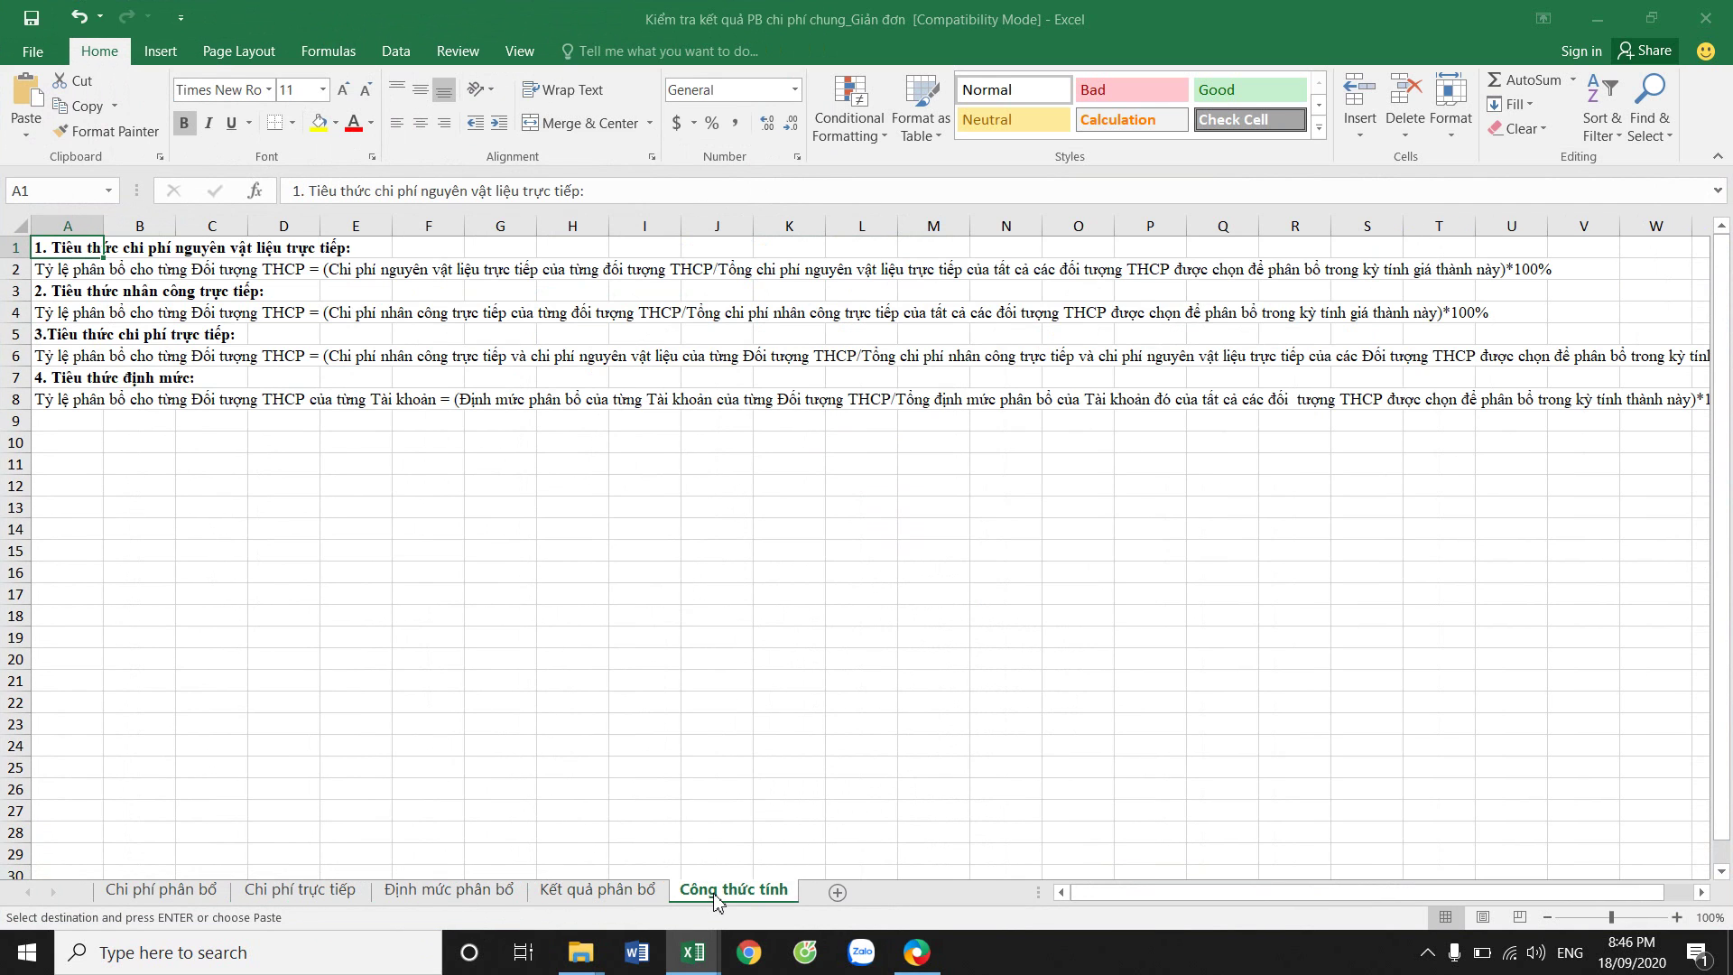
Close the exported allocation workbook and the payroll workbook, and return to the cost allocation in MISA.
{"action": "left_click", "coordinate": [1719, 18]}
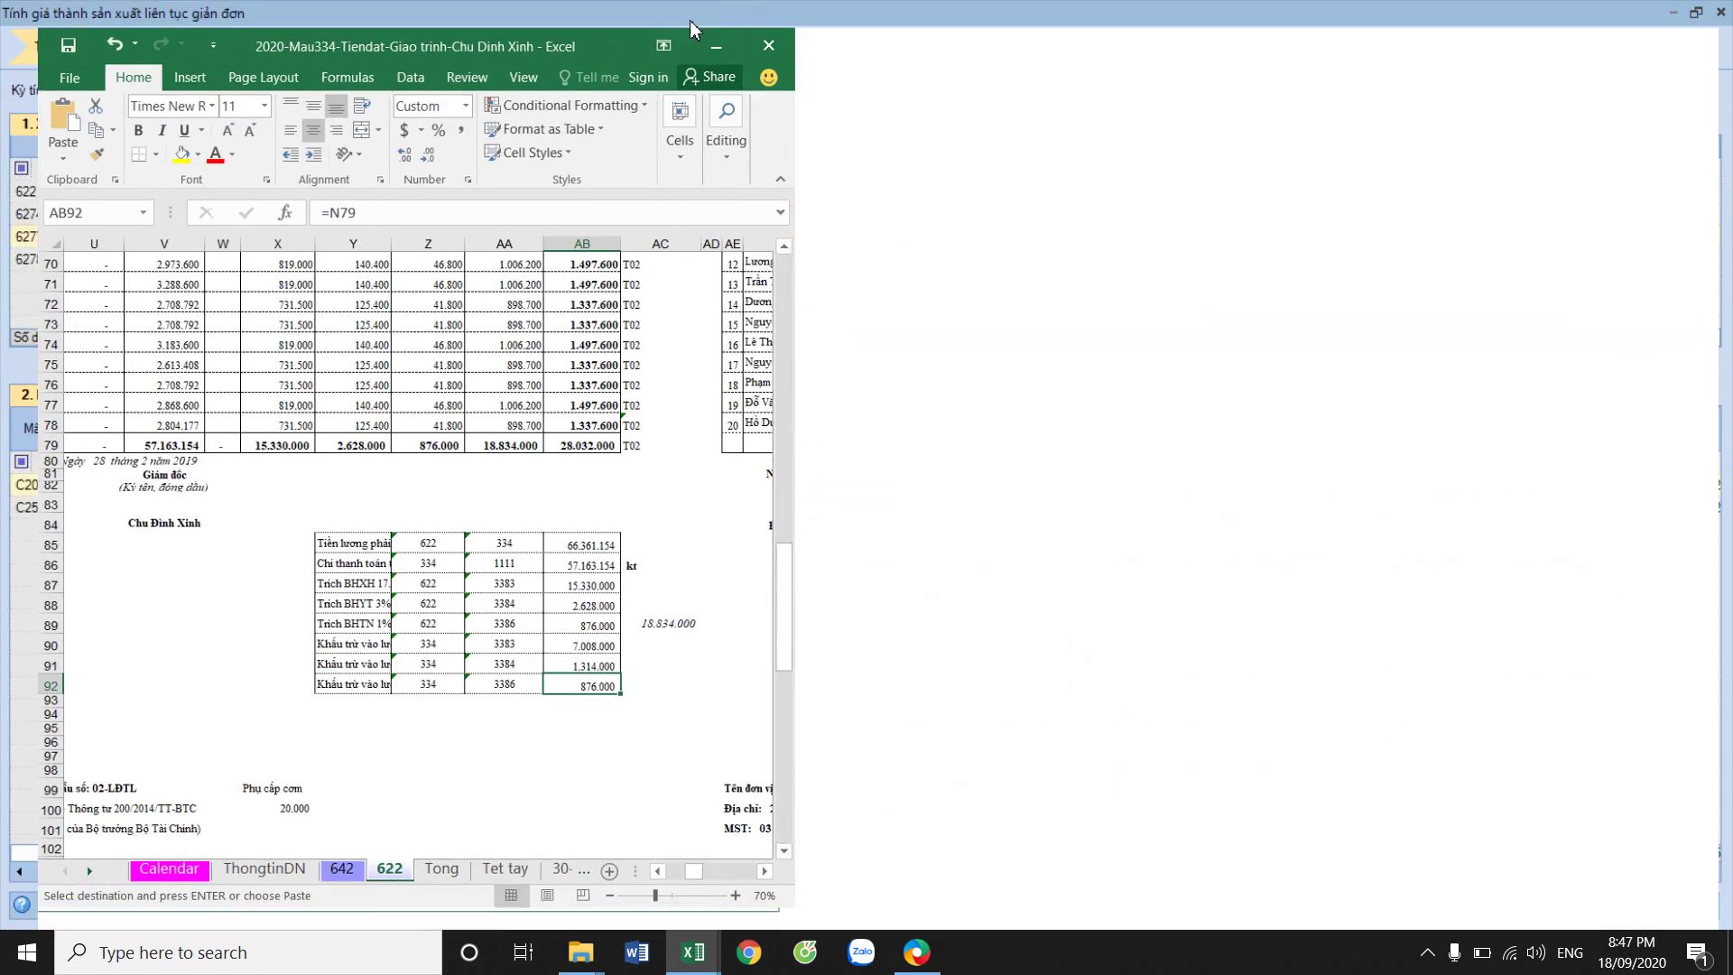
{"action": "double_click", "coordinate": [693, 31]}
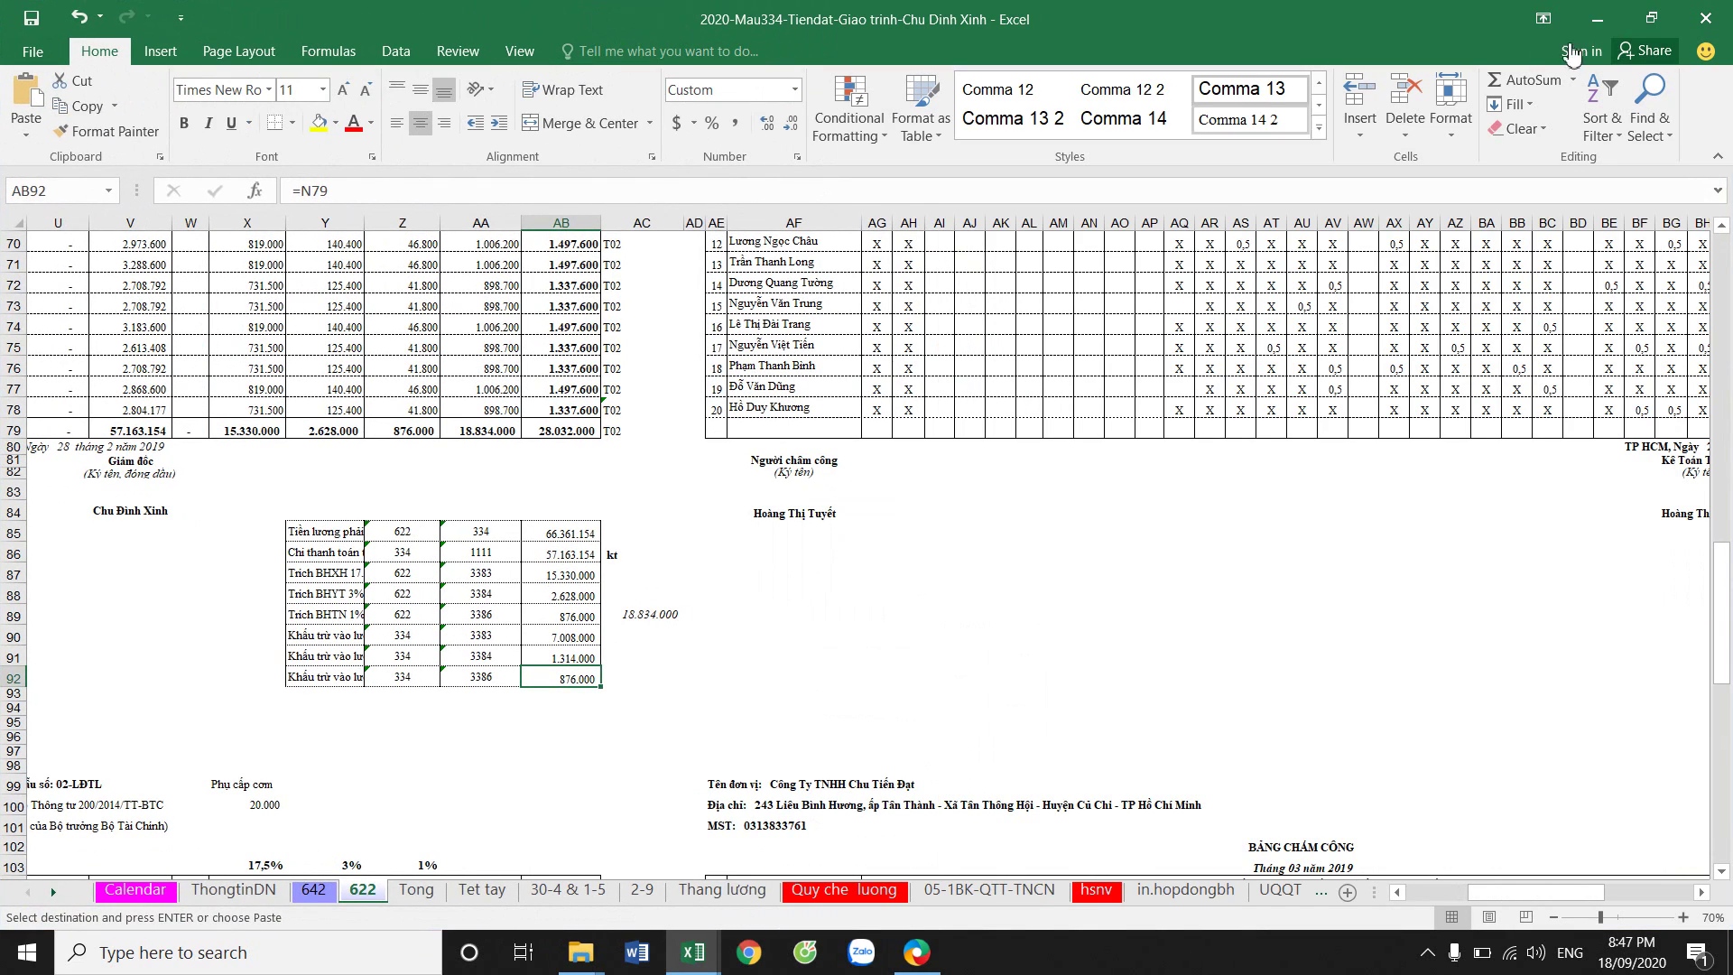
{"action": "left_click", "coordinate": [1701, 19]}
{"action": "left_click", "coordinate": [794, 502]}
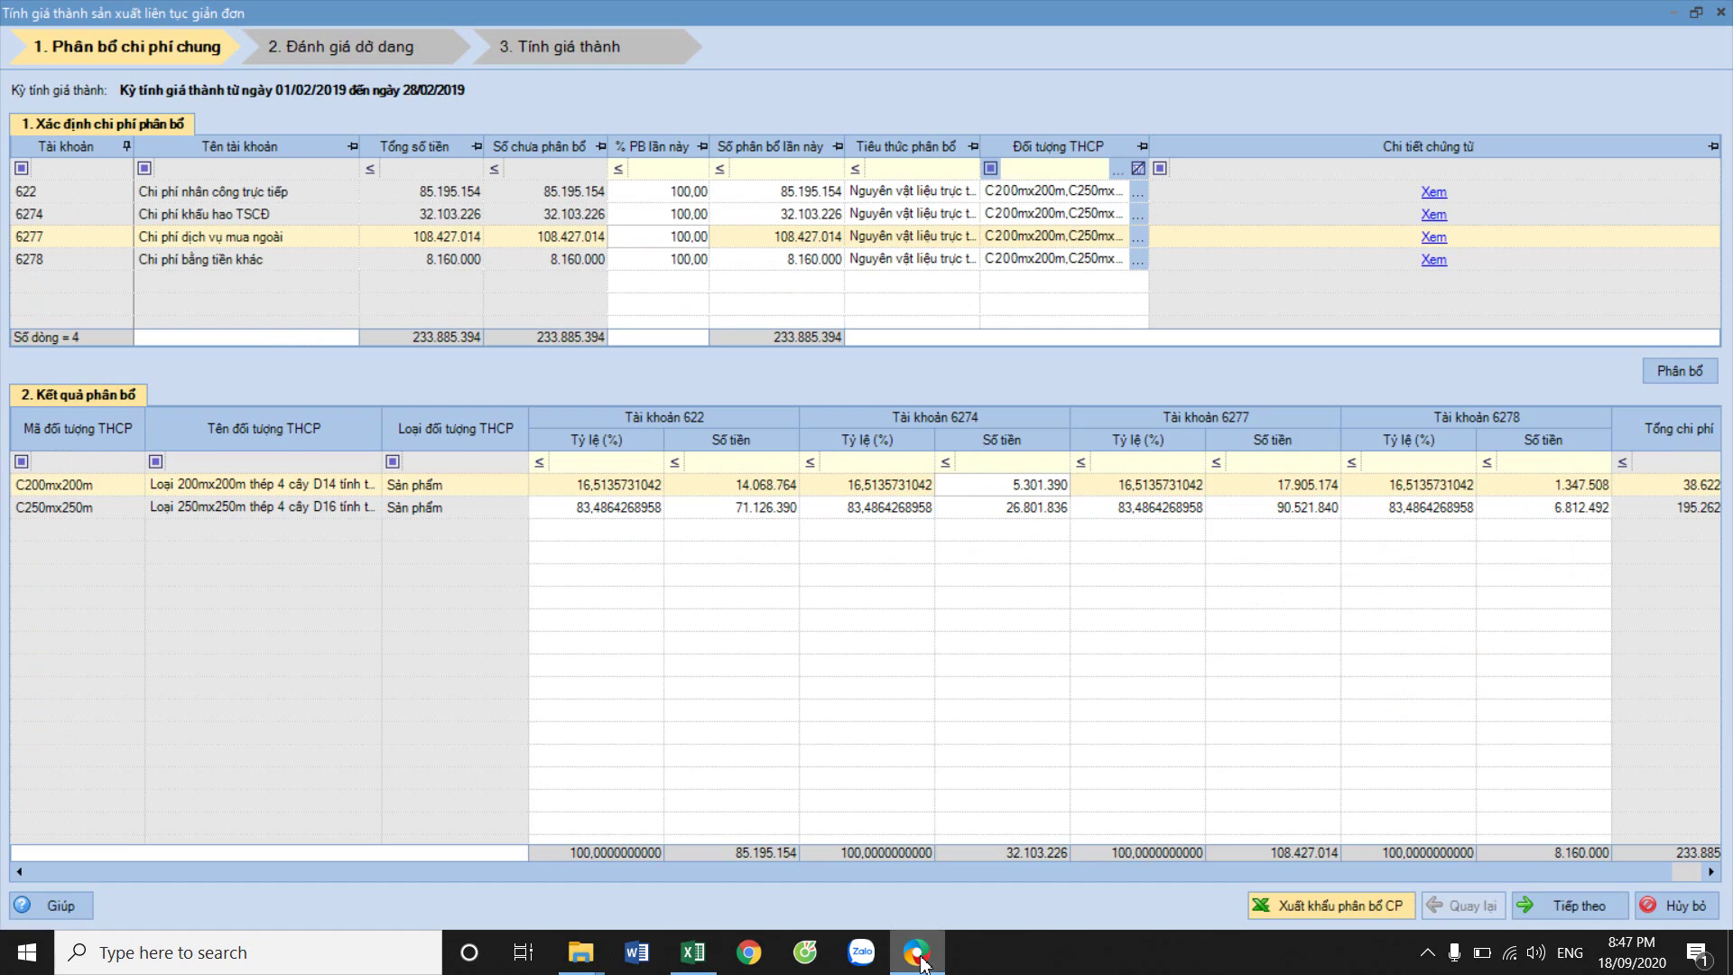
Proceed to the Đánh giá dở dang stage of the cost calculation and restore its window to the smaller size.
{"action": "left_click", "coordinate": [1589, 908]}
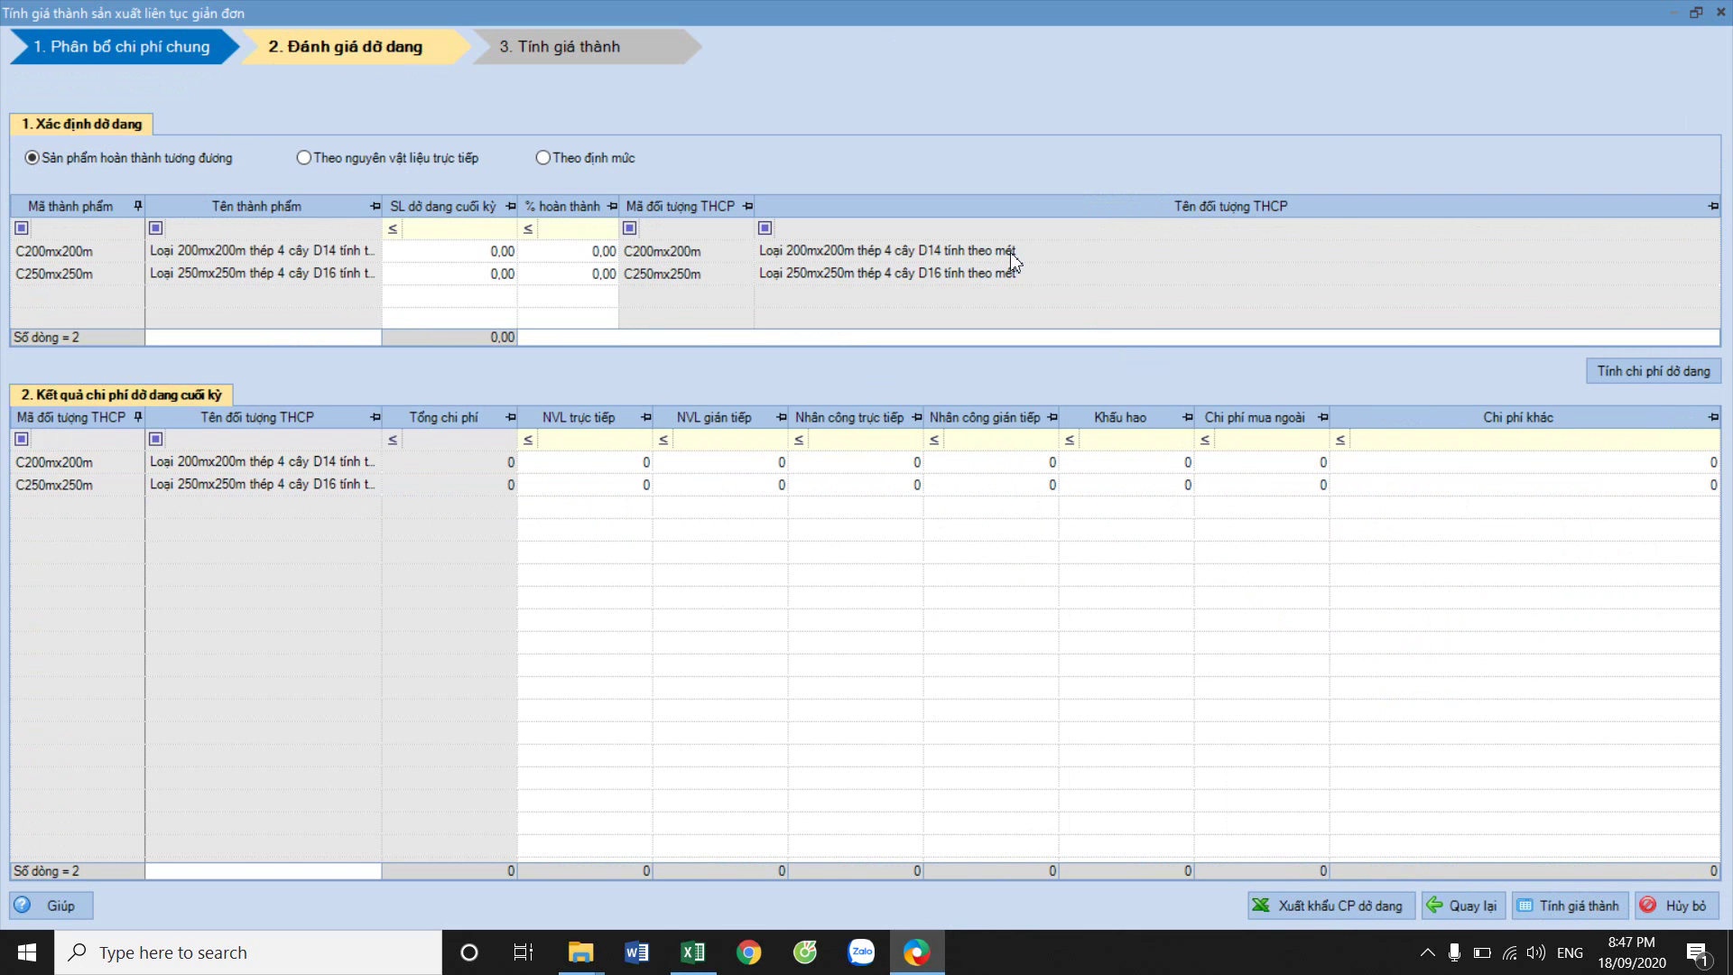
{"action": "left_click", "coordinate": [830, 442]}
{"action": "left_click", "coordinate": [1696, 12]}
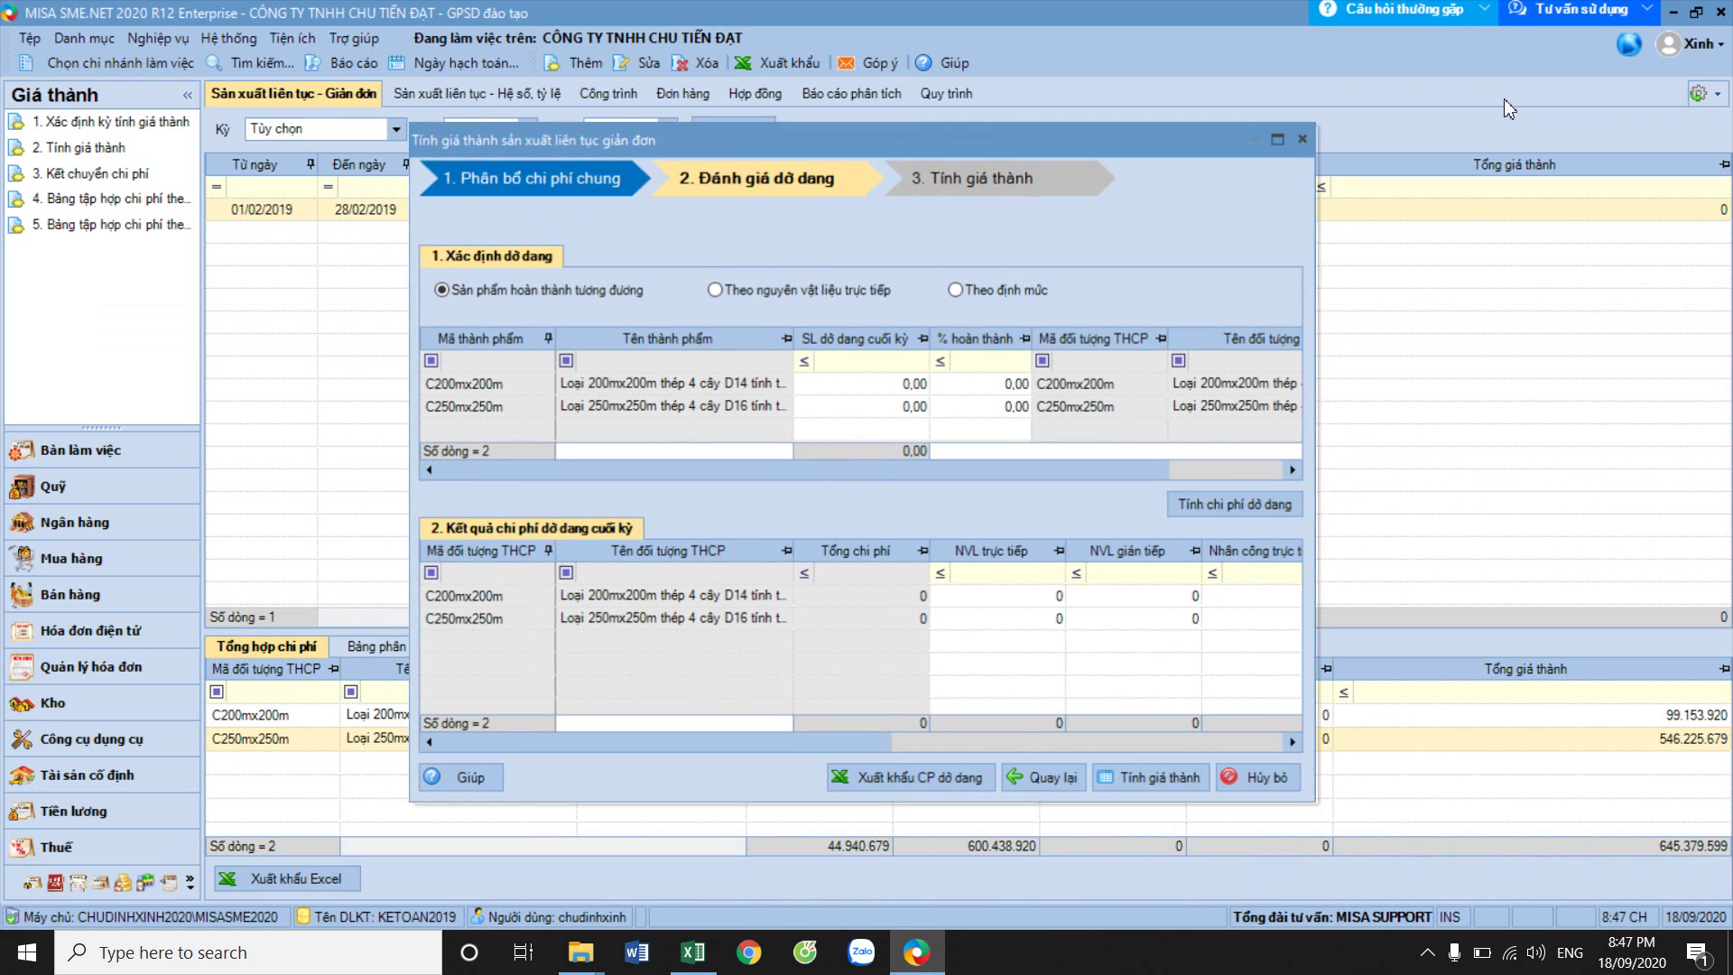
Open the February PDF "Misa-San xuat-B Kiem ke nhap kho thang 2.2019" and place it beside the work-in-progress quantity columns in MISA.
{"action": "left_click", "coordinate": [692, 953]}
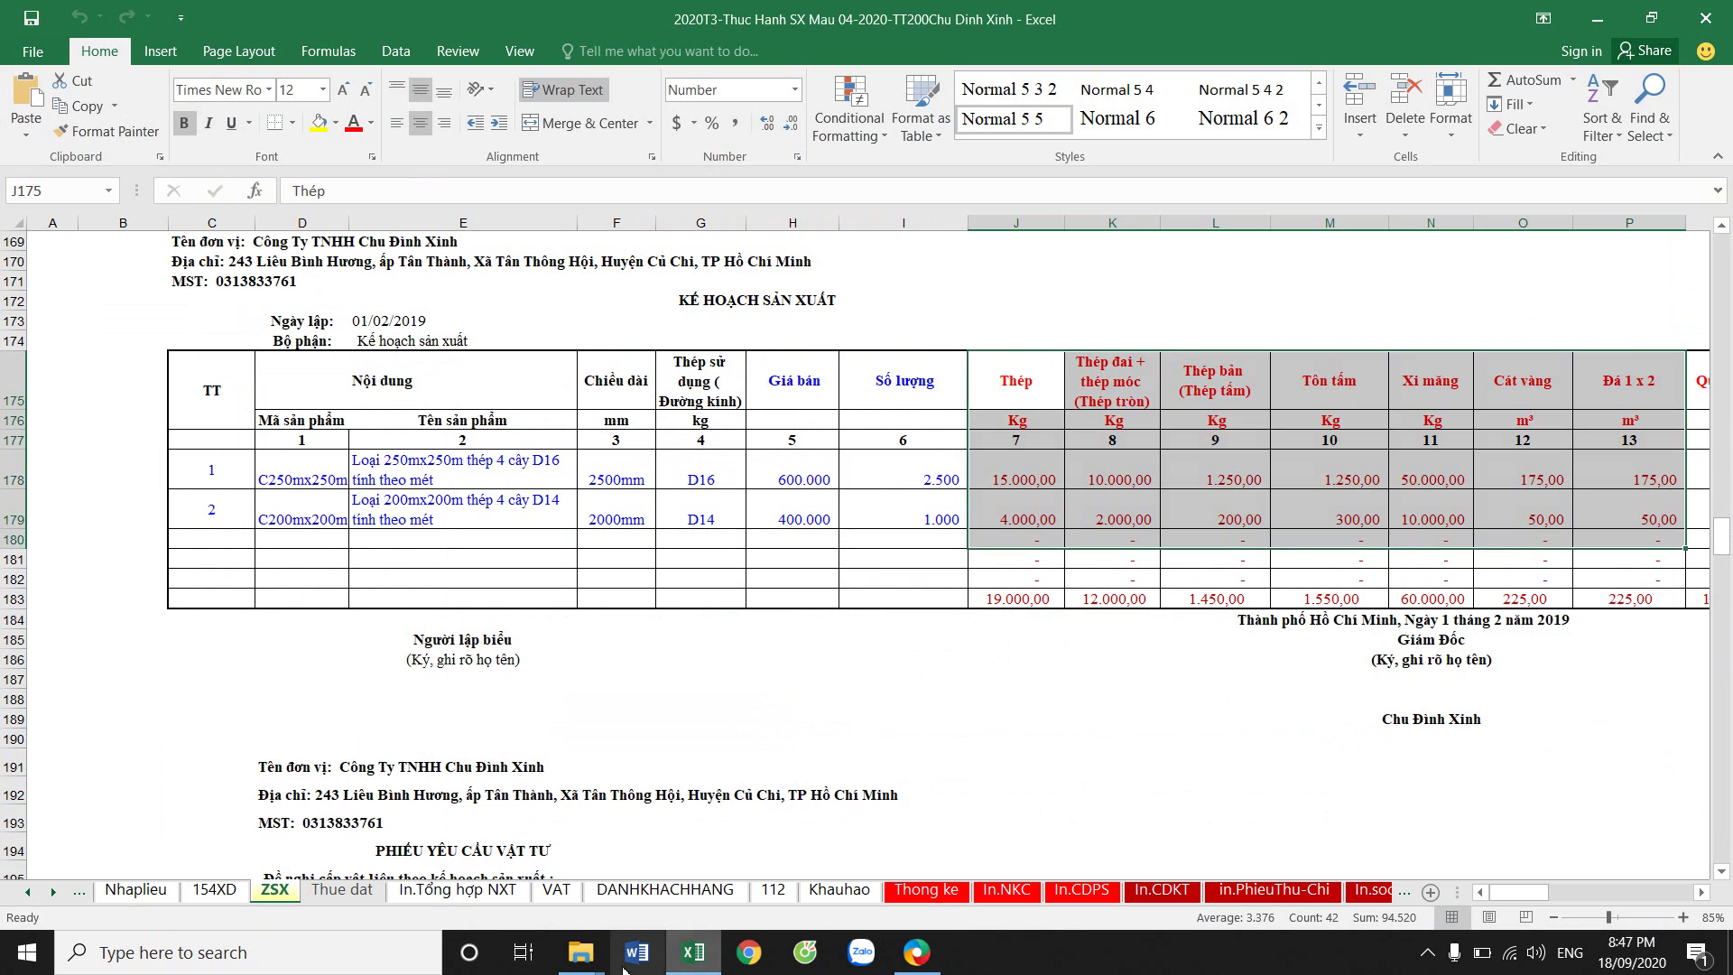
{"action": "mouse_move", "coordinate": [581, 952]}
{"action": "left_click", "coordinate": [663, 844]}
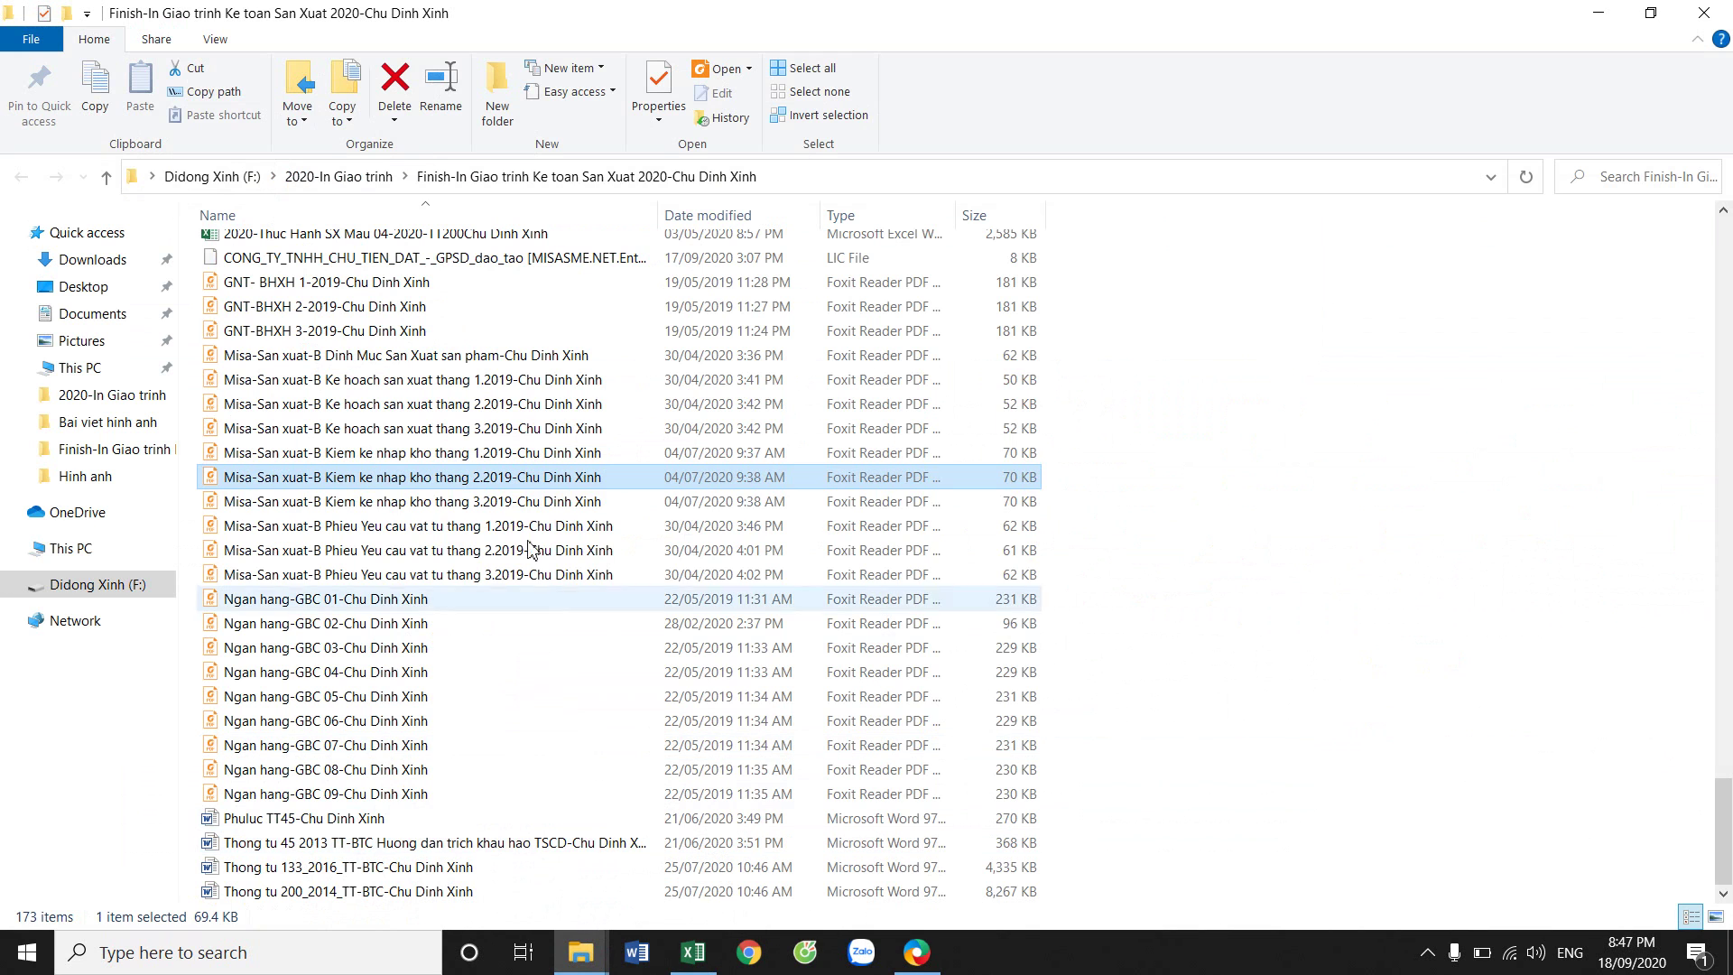
{"action": "double_click", "coordinate": [484, 487]}
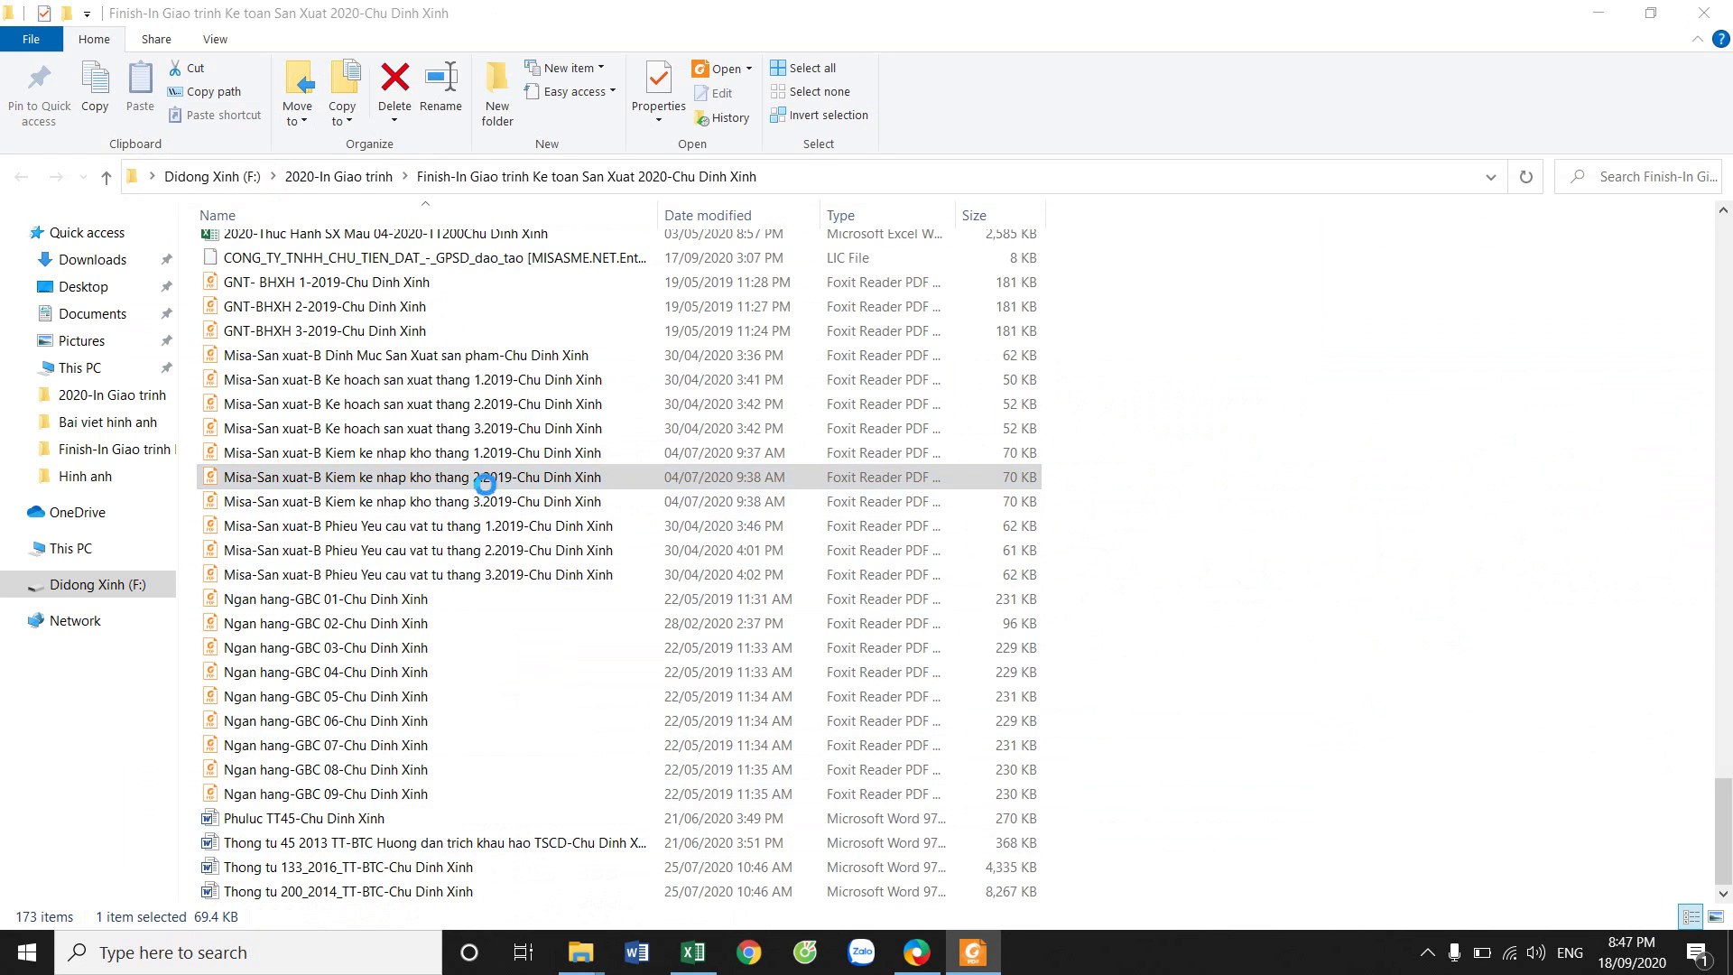
{"action": "left_click", "coordinate": [916, 952]}
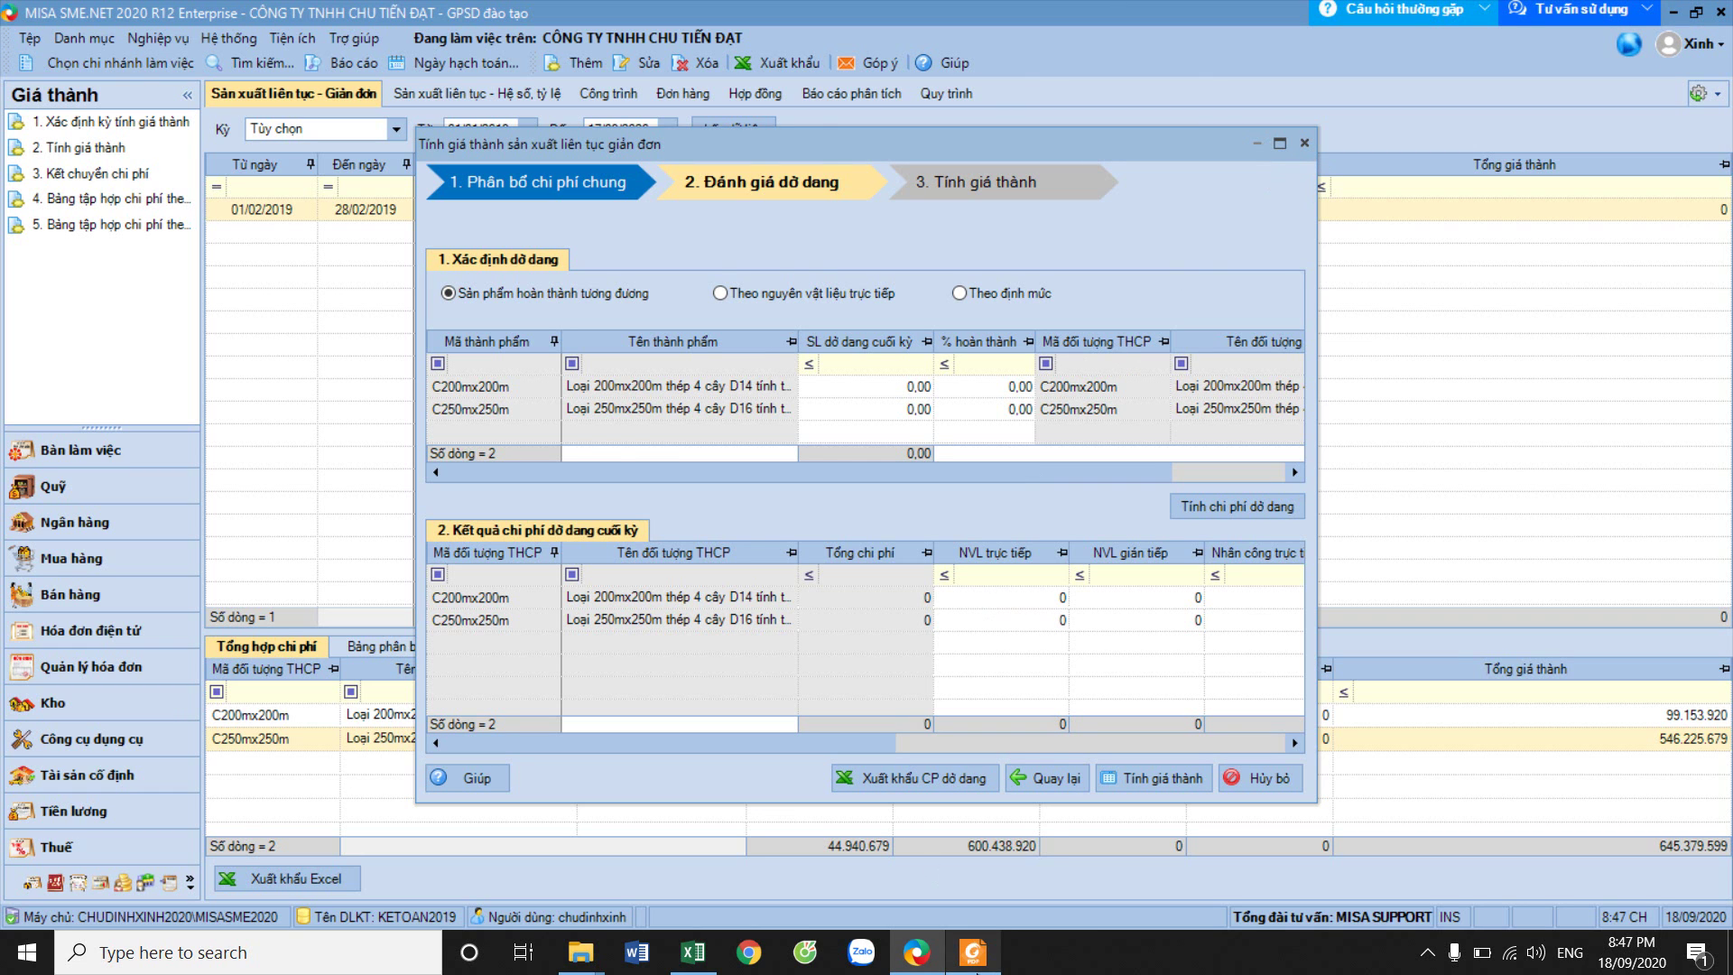
{"action": "left_click", "coordinate": [973, 952]}
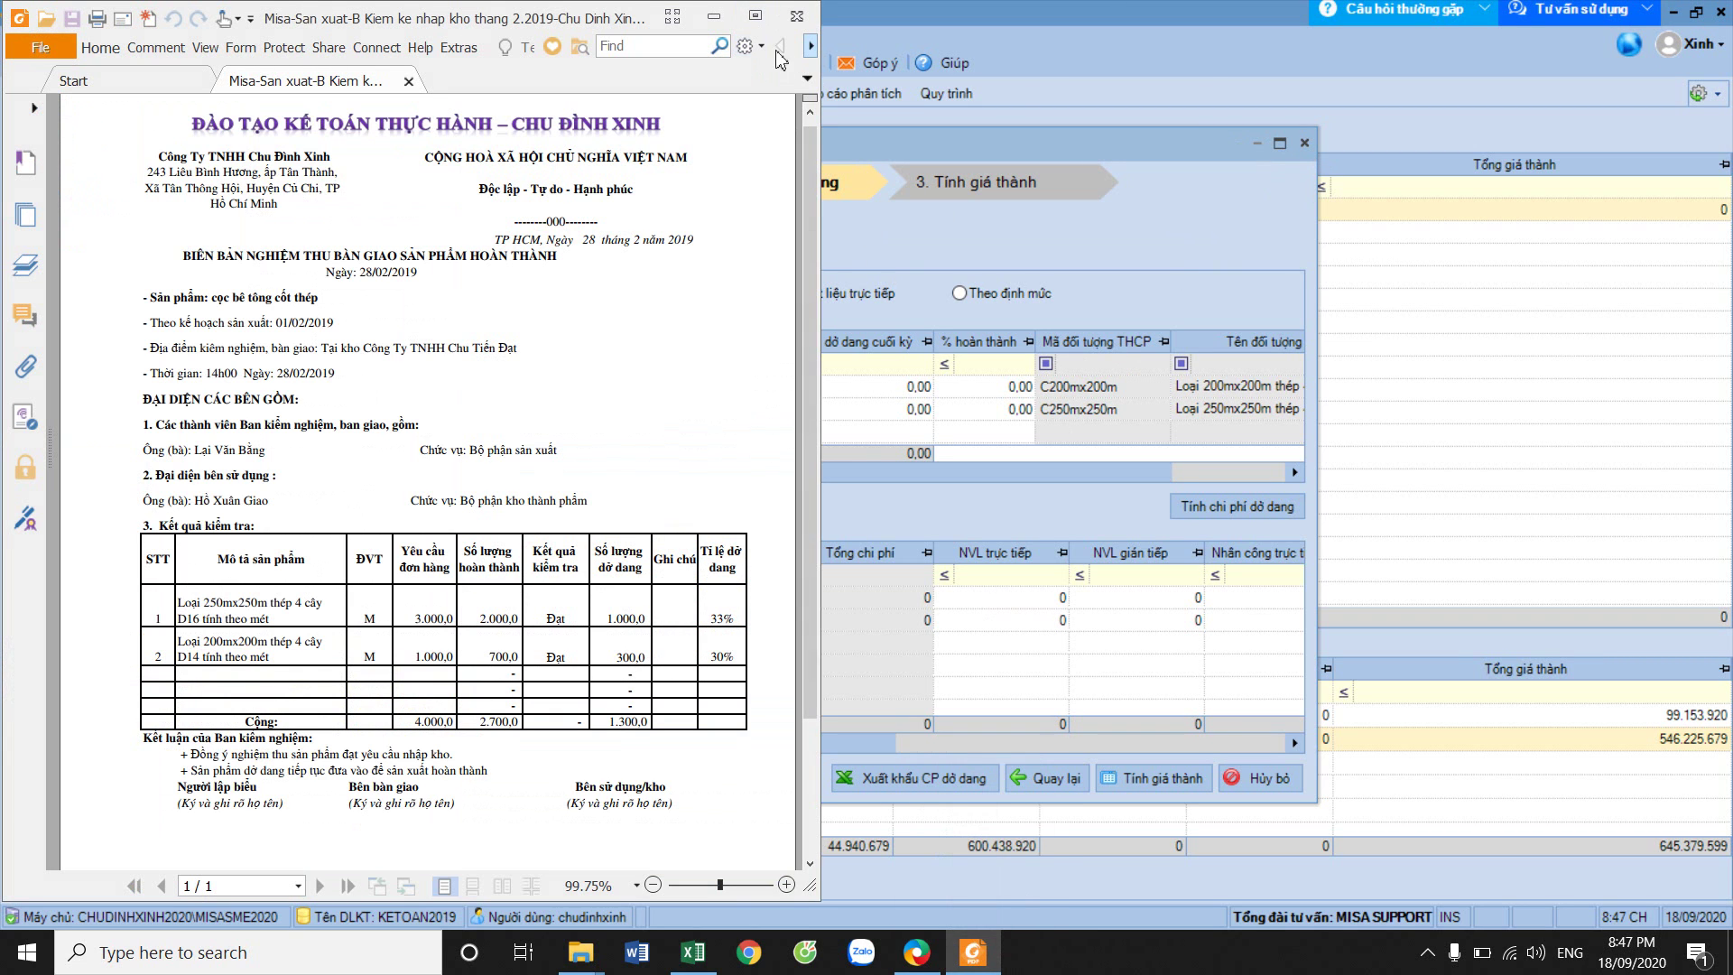
{"action": "left_click_drag", "start_coordinate": [601, 27], "coordinate": [516, 121]}
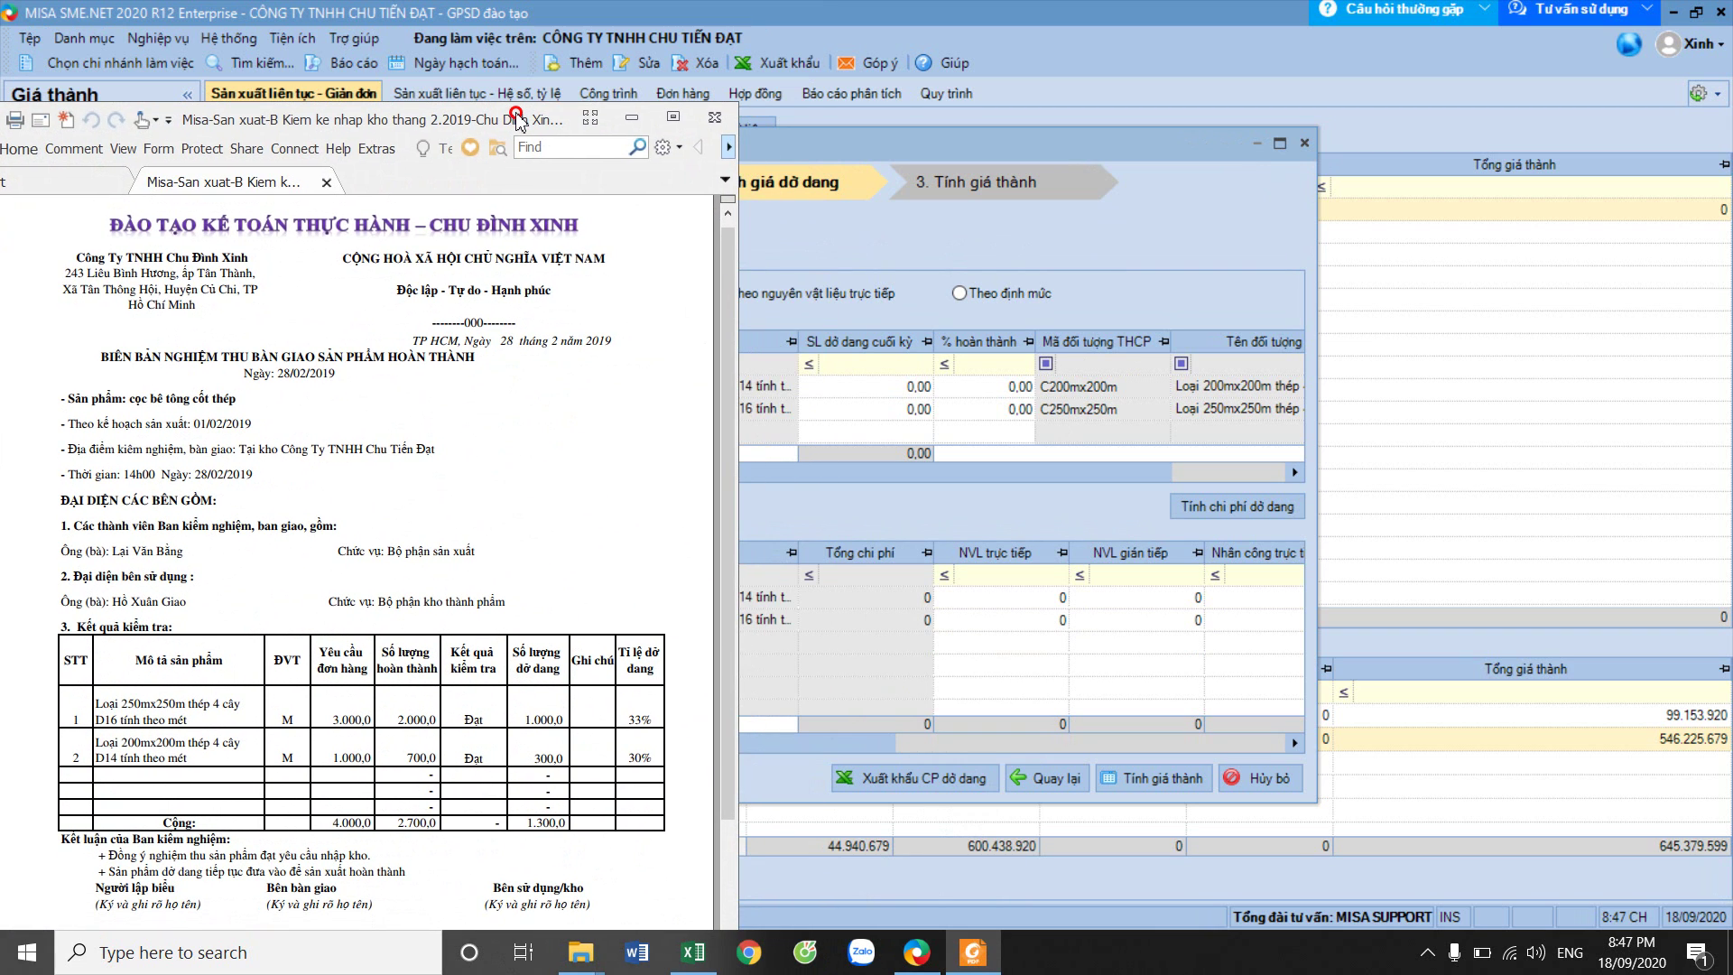
{"action": "left_click_drag", "start_coordinate": [516, 120], "coordinate": [518, 120]}
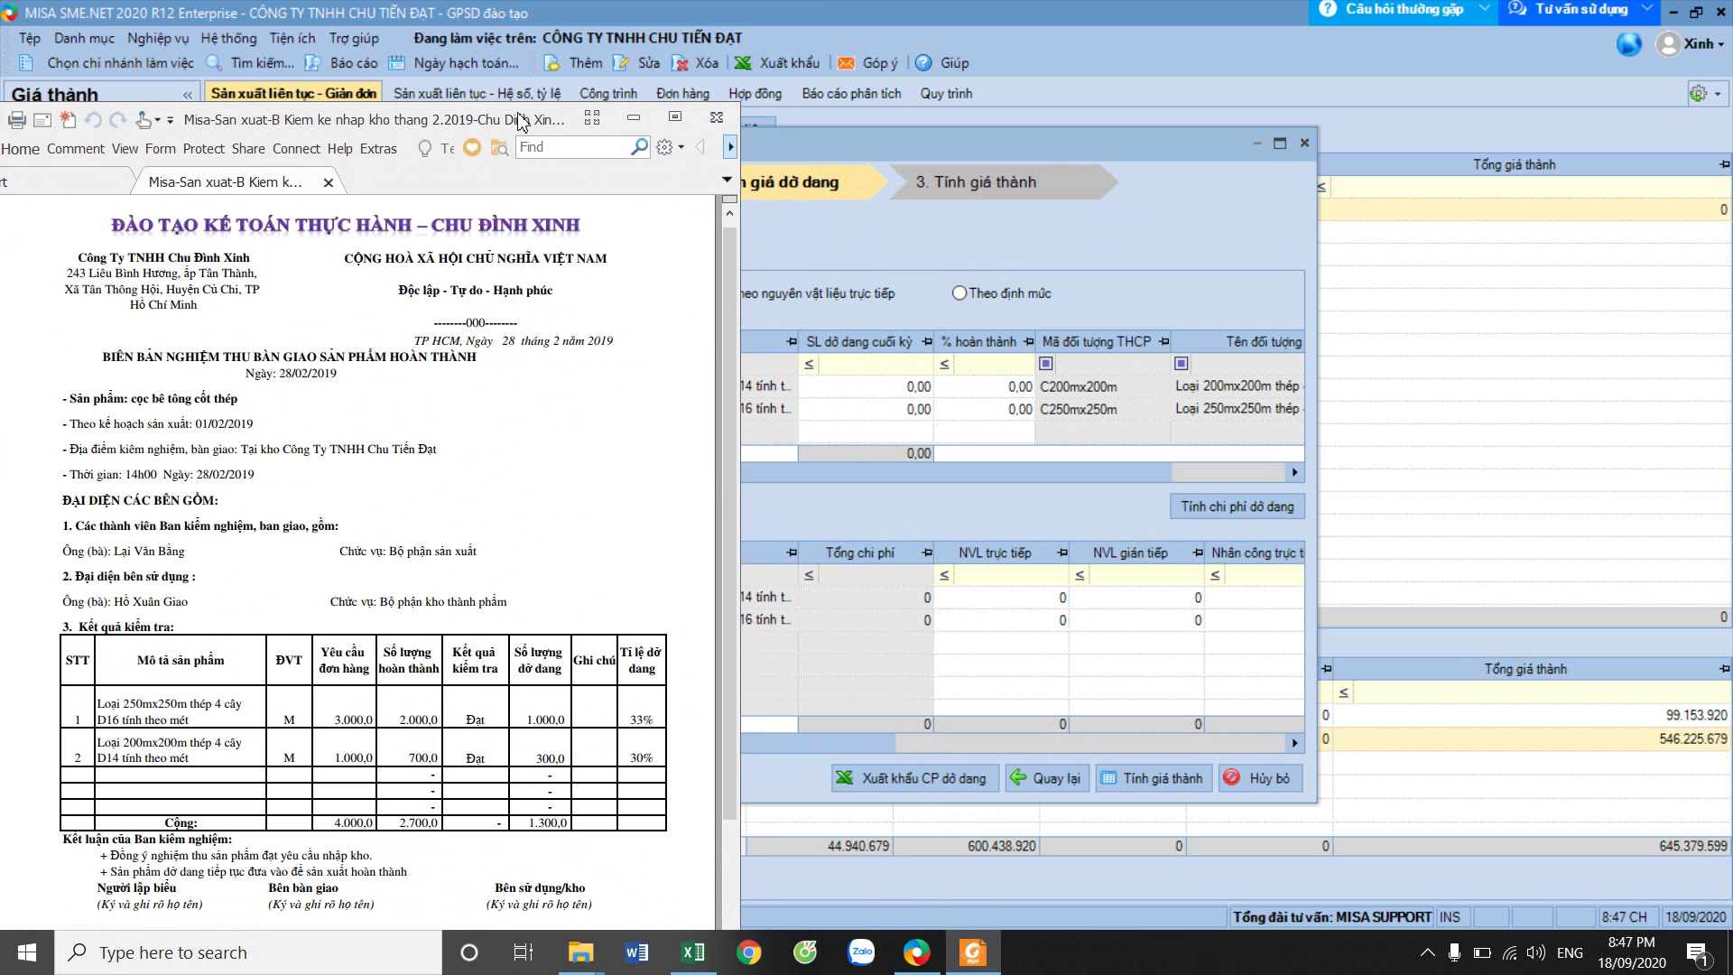
Enter the ending work-in-progress quantities from the acceptance report: 1.000 for C250mx250m and 300 for C200mx200m.
{"action": "left_click", "coordinate": [920, 390]}
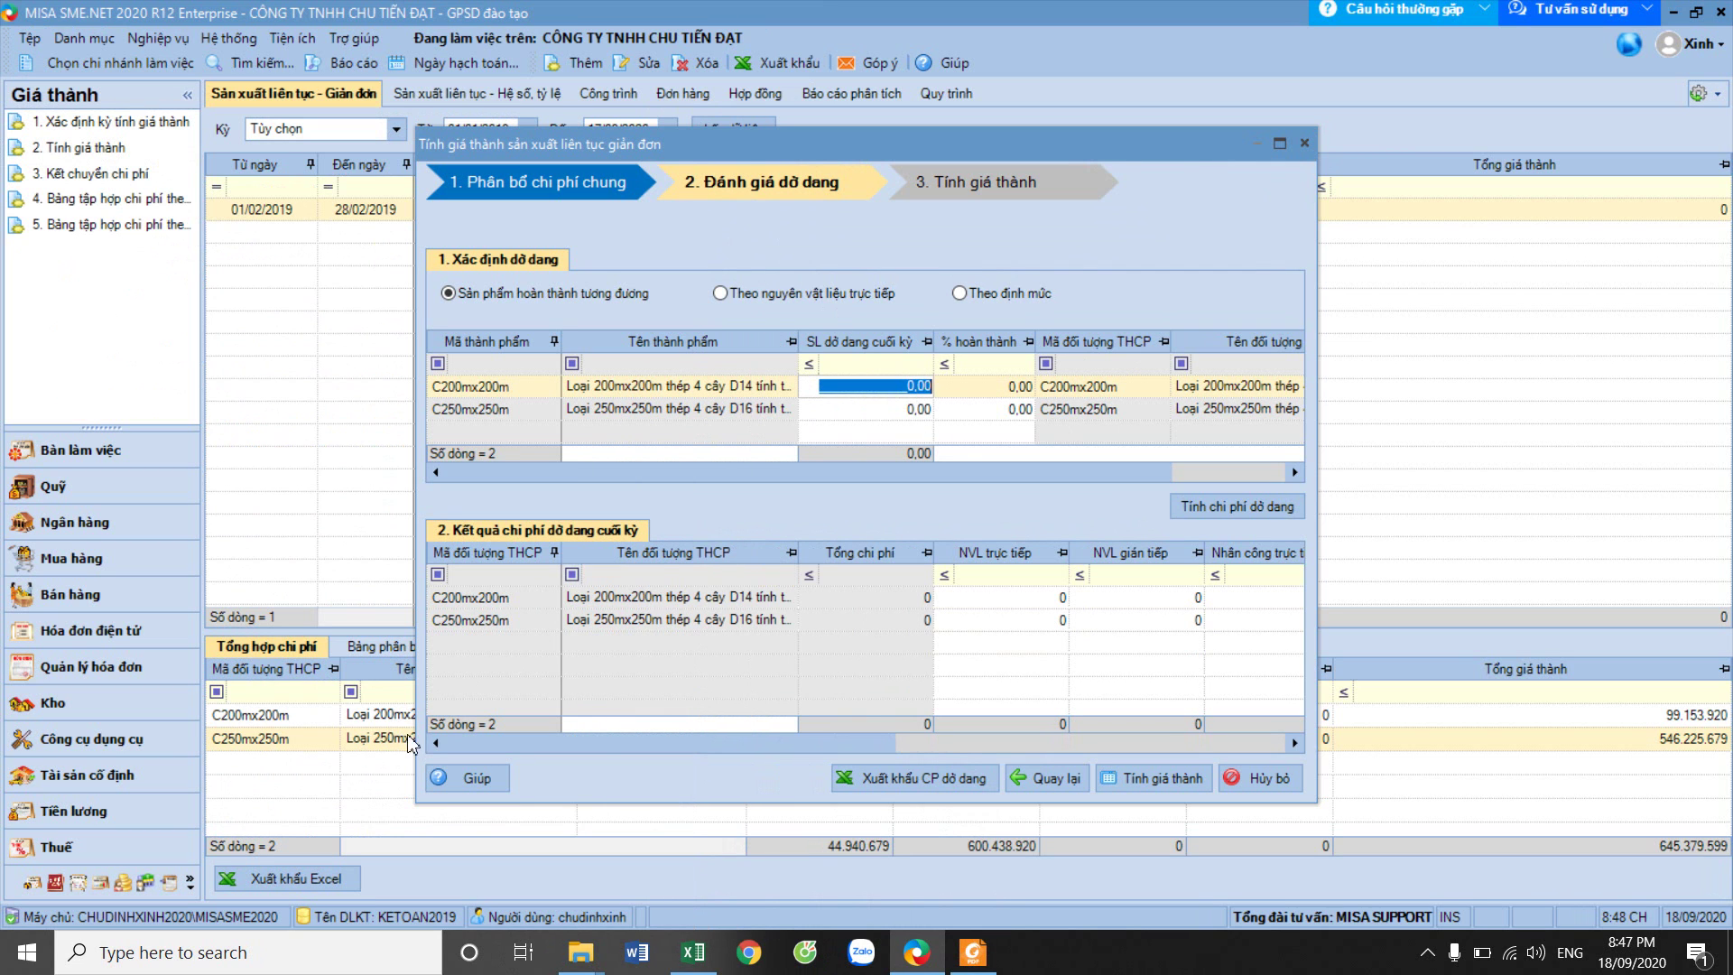
{"action": "left_click", "coordinate": [990, 970]}
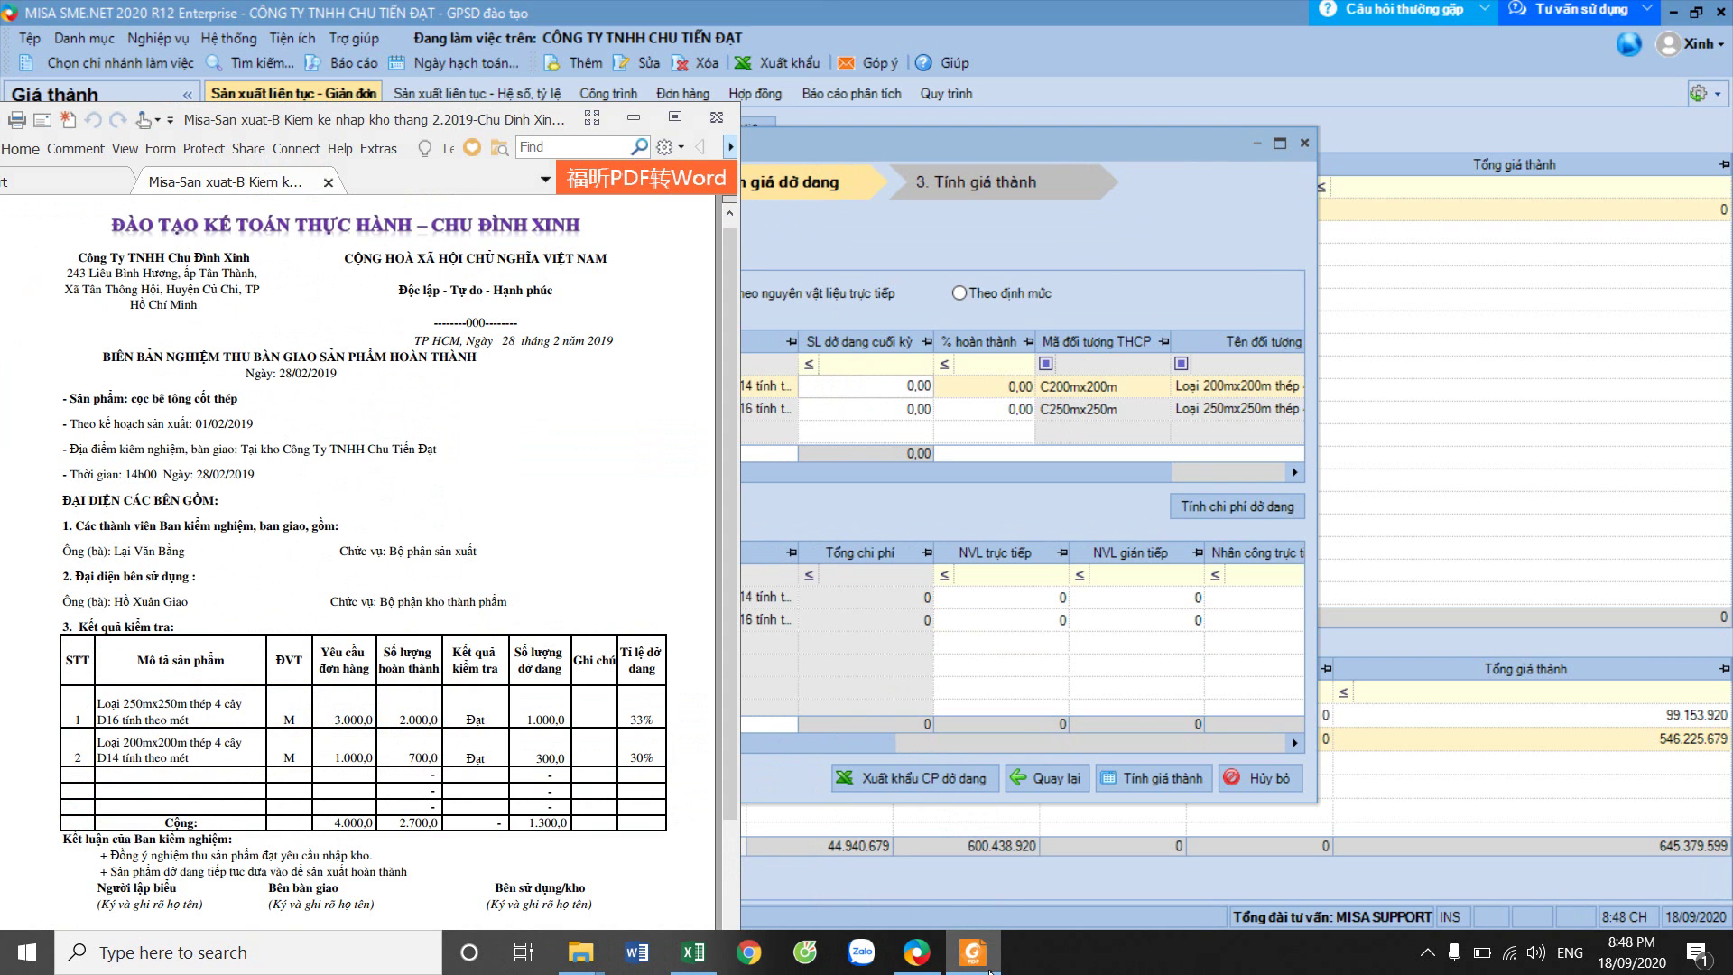
{"action": "left_click", "coordinate": [916, 952]}
{"action": "left_click", "coordinate": [911, 411]}
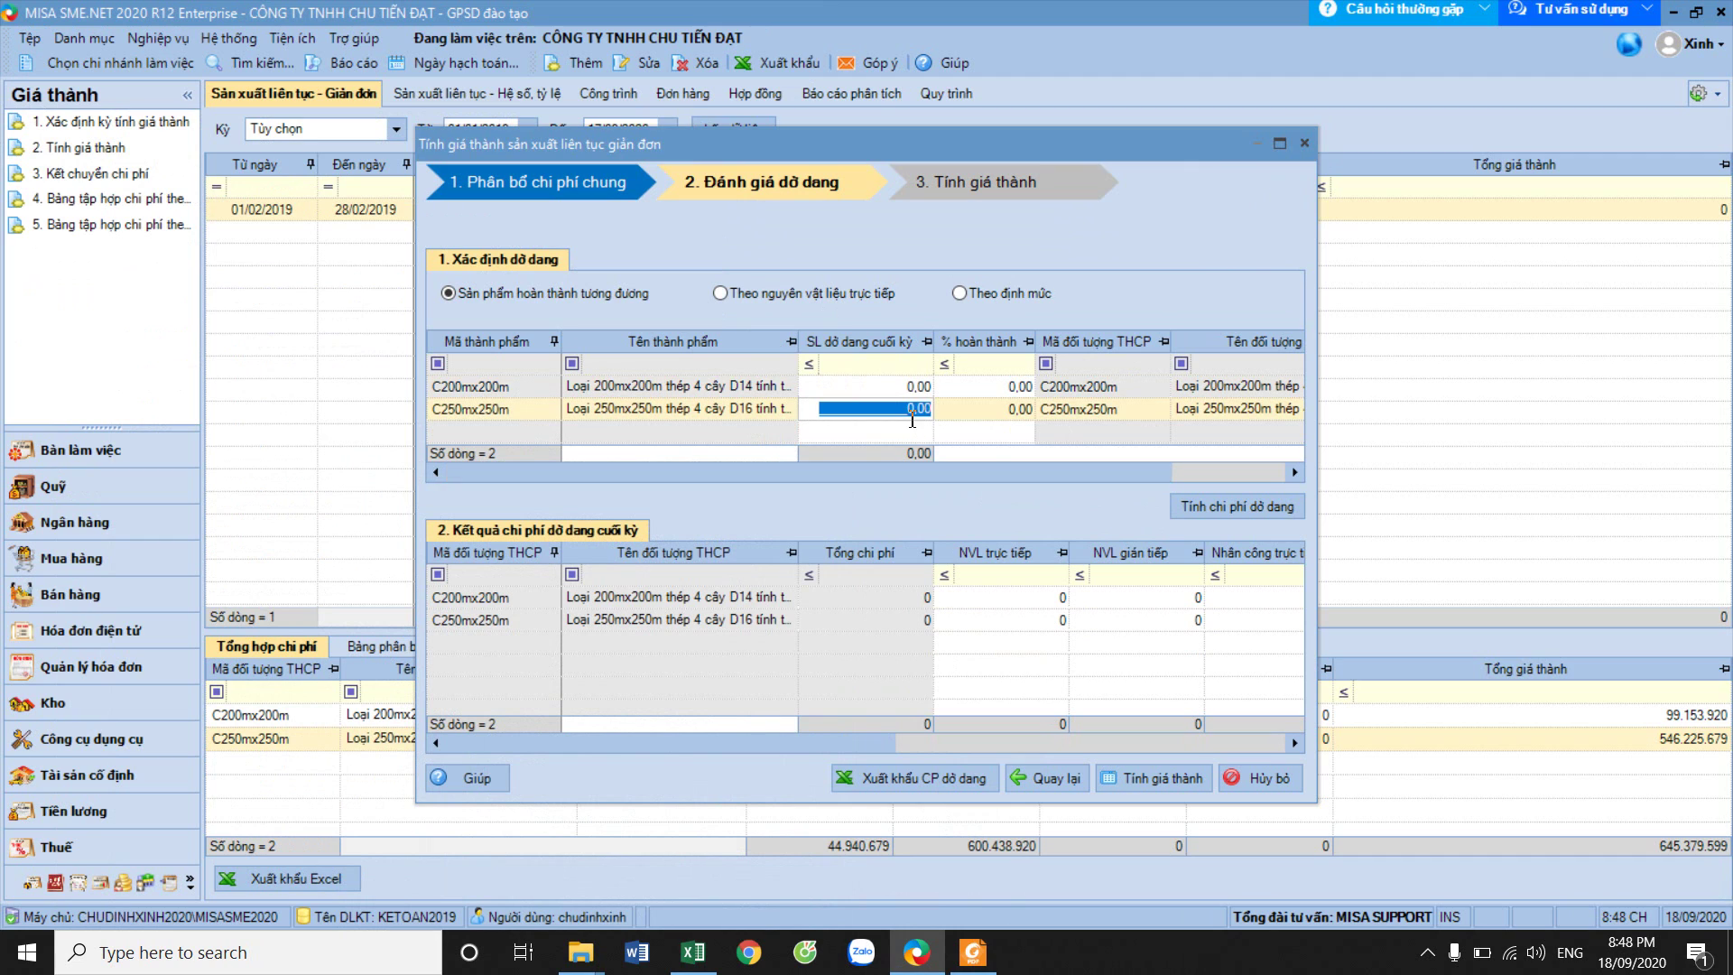
{"action": "type", "text": "10.000"}
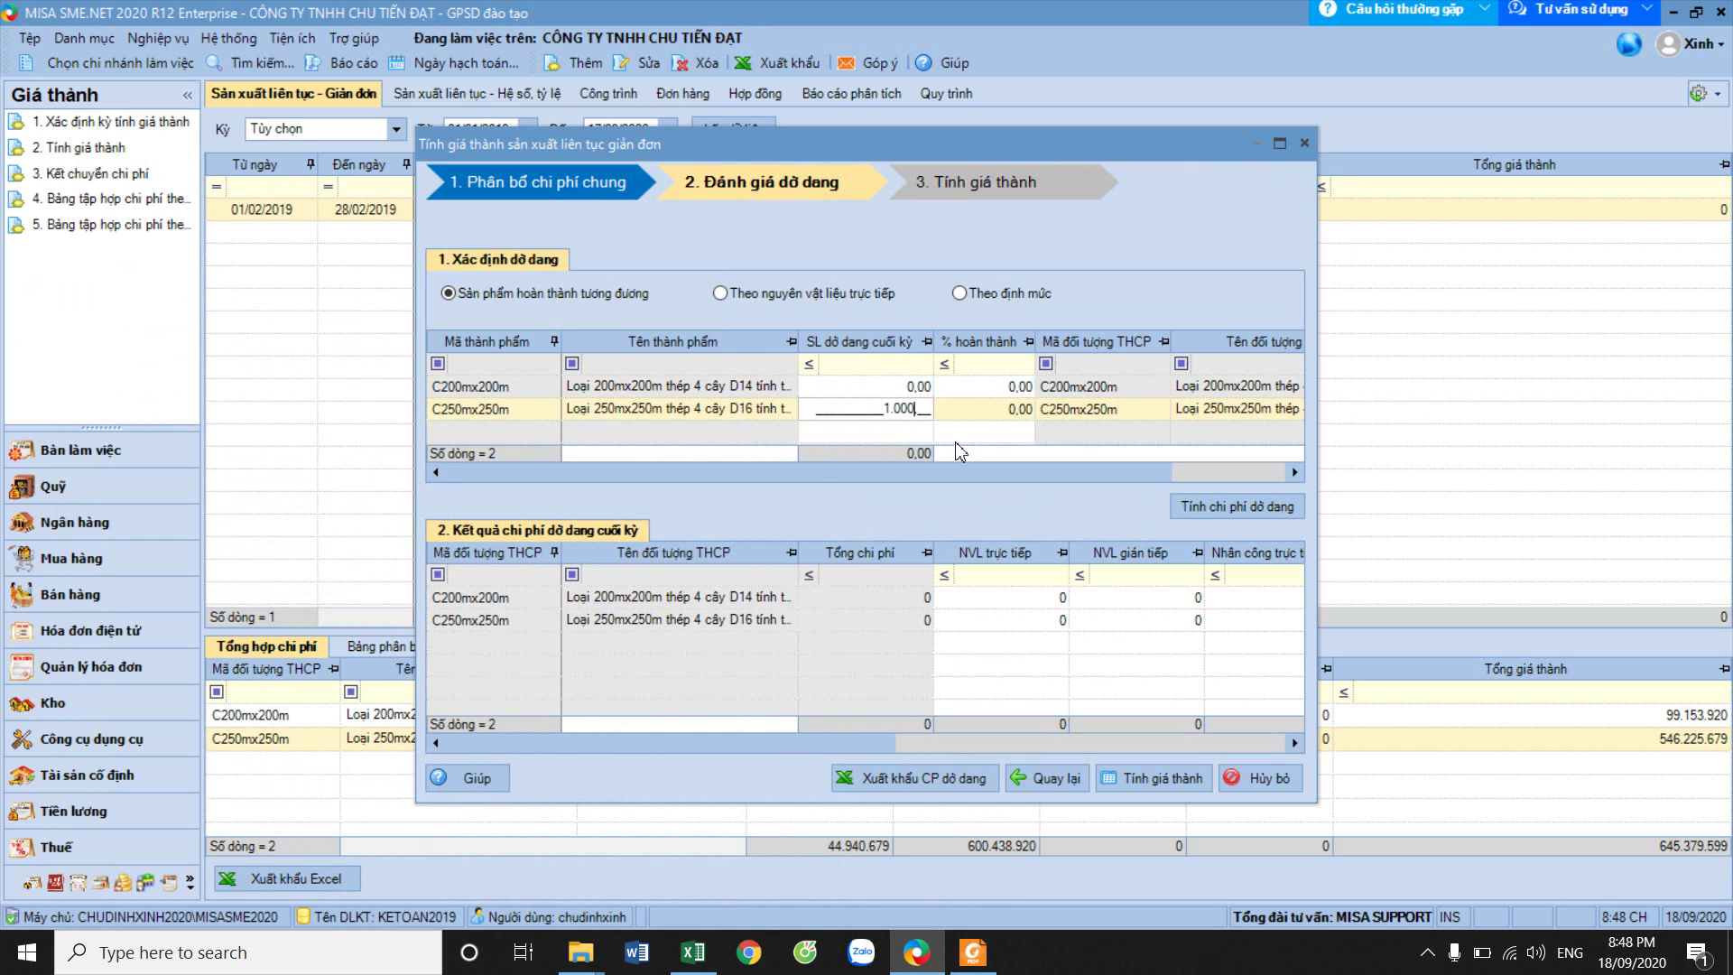
{"action": "left_click", "coordinate": [925, 386]}
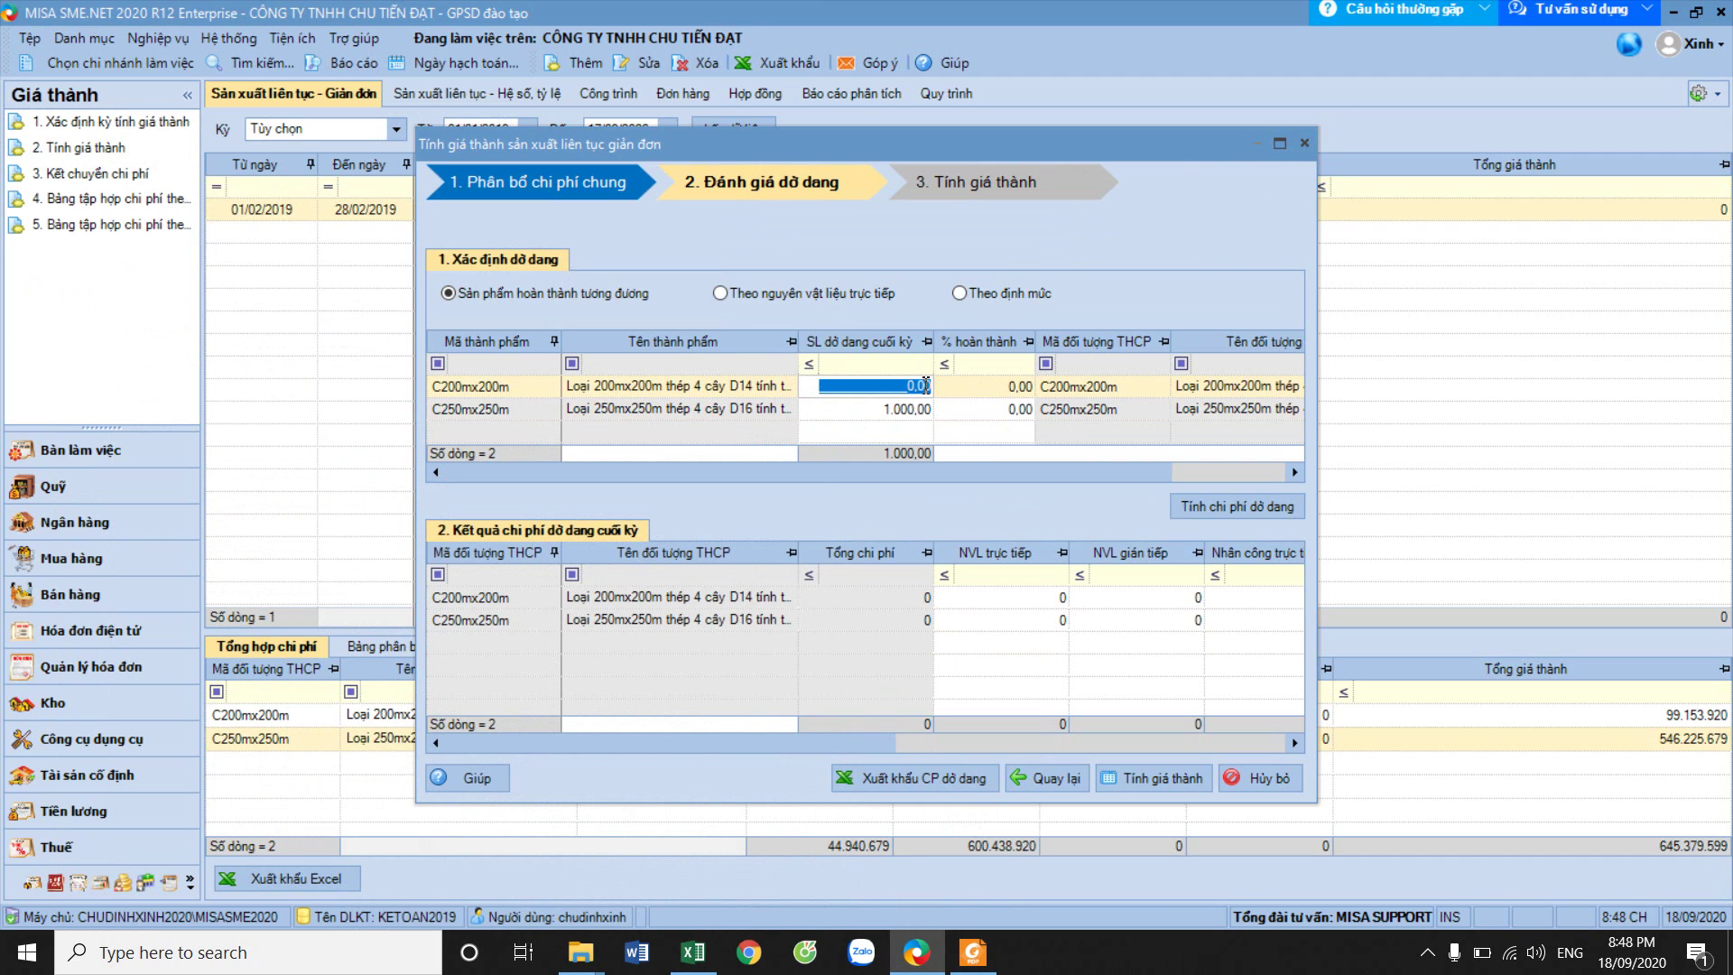
{"action": "type", "text": "300"}
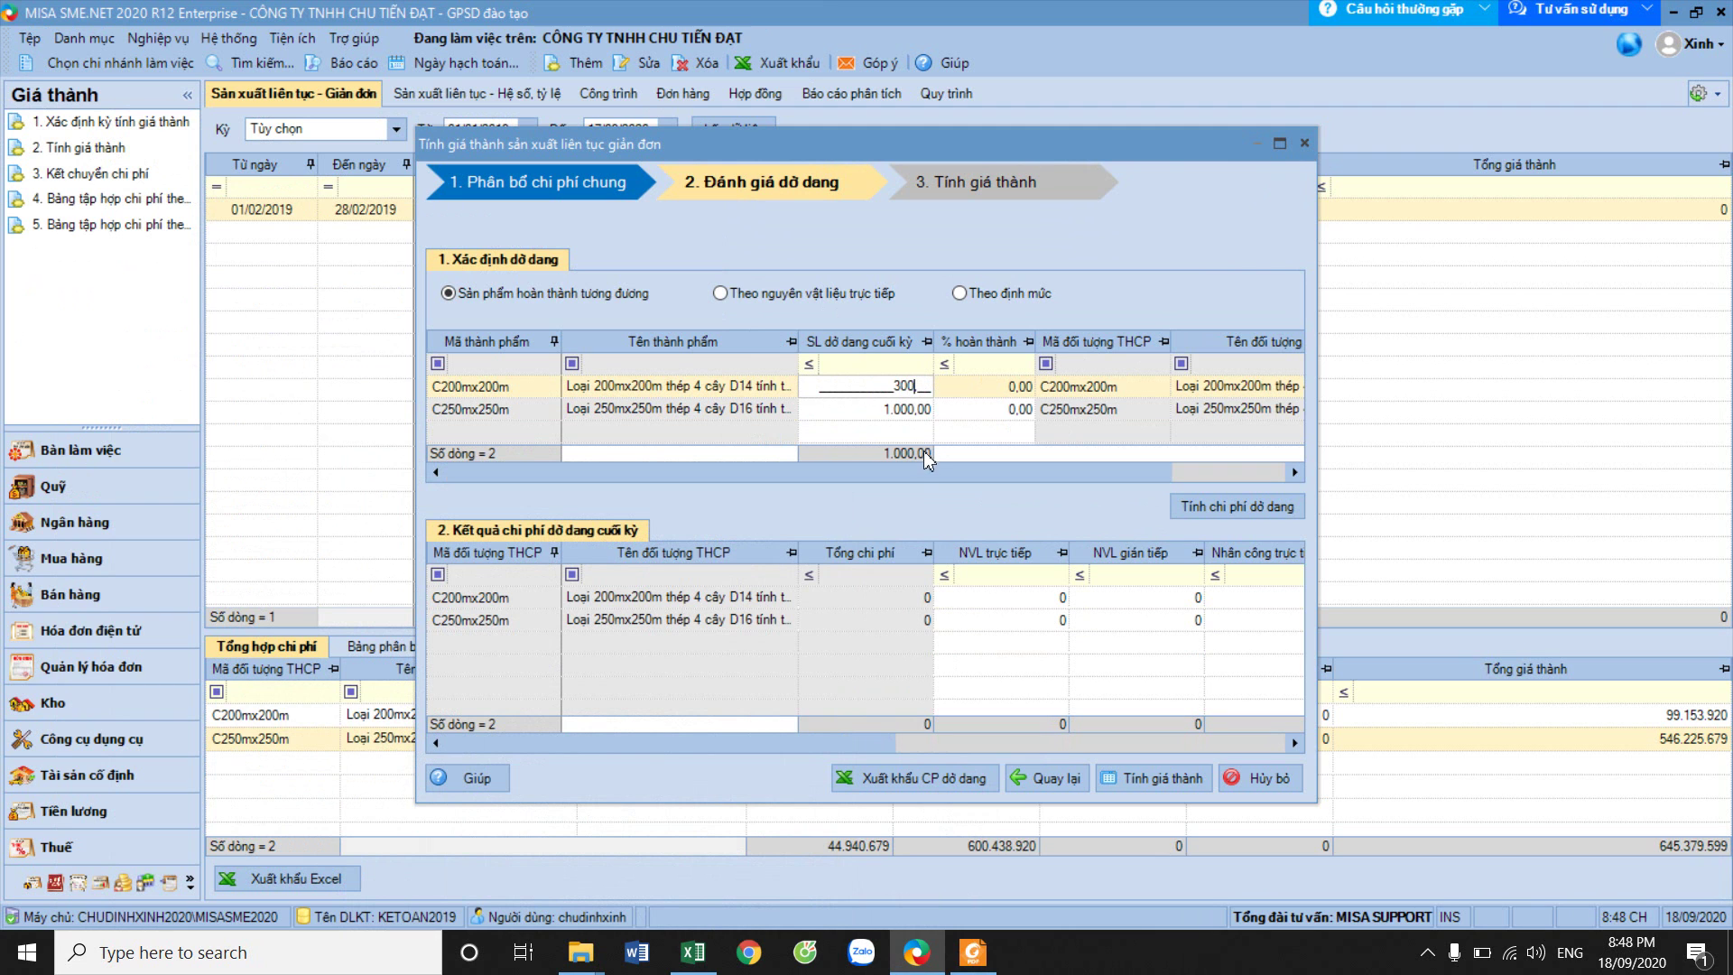
Enter the acceptance report's completion rates, 30 for C200mx200m and 33 for C250mx250m, and calculate the ending work-in-progress costs in the enlarged window.
{"action": "left_click", "coordinate": [964, 964]}
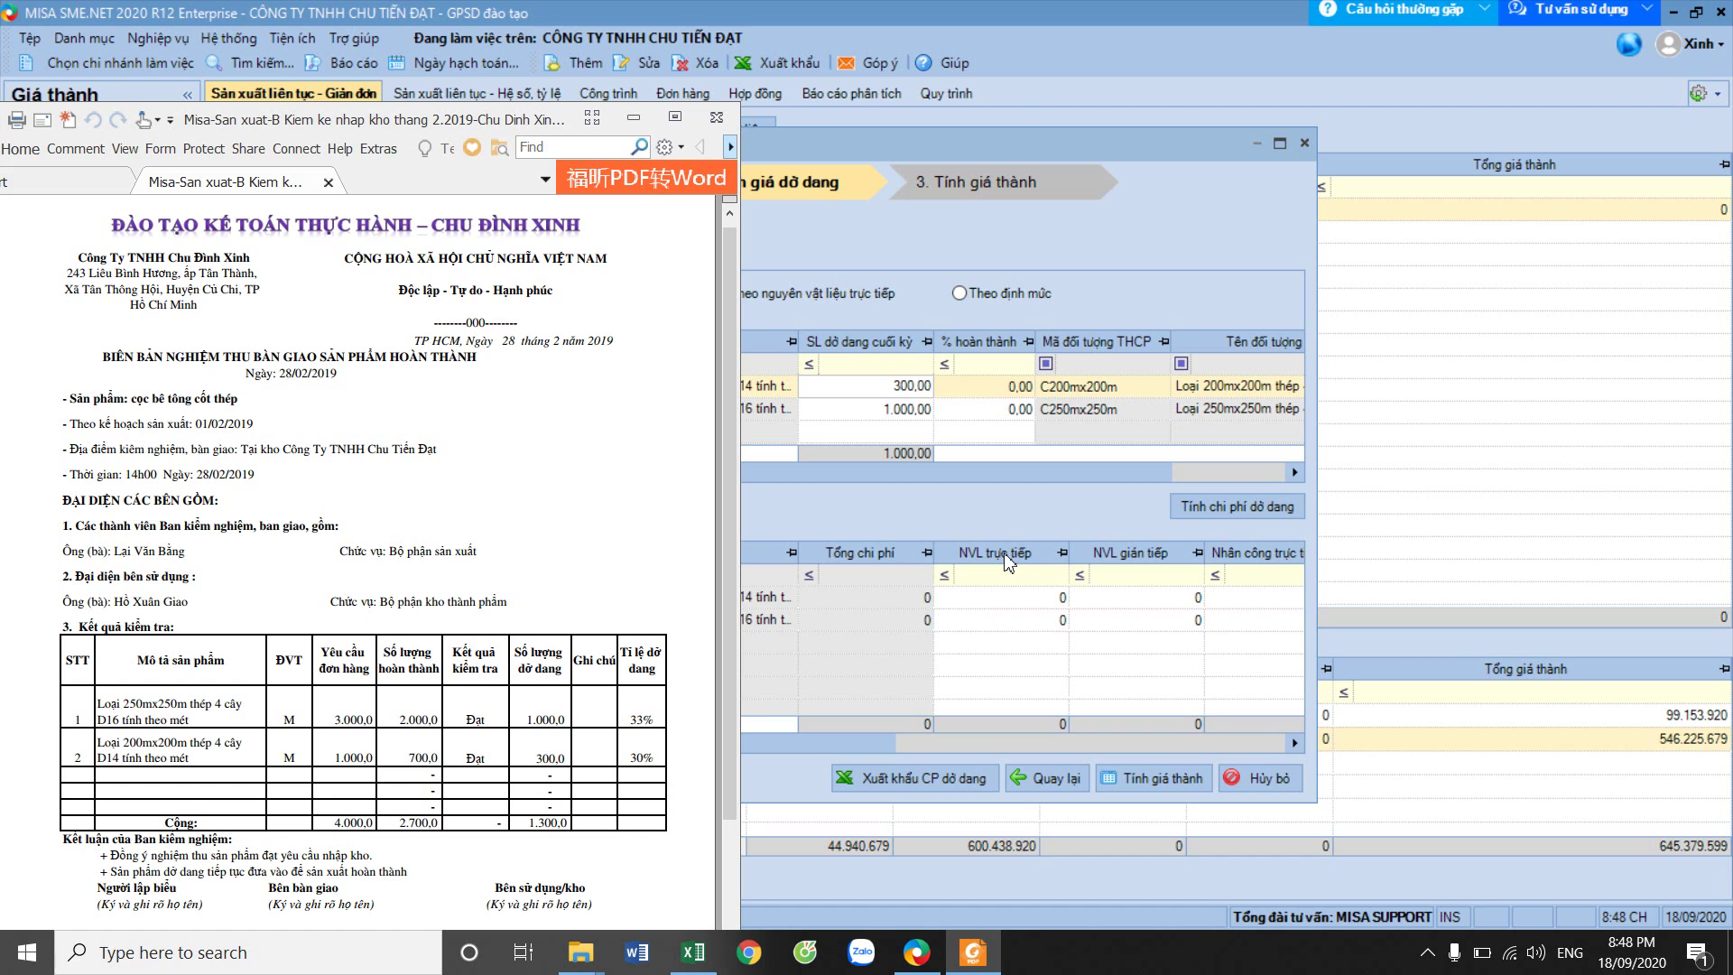
{"action": "left_click", "coordinate": [1010, 386]}
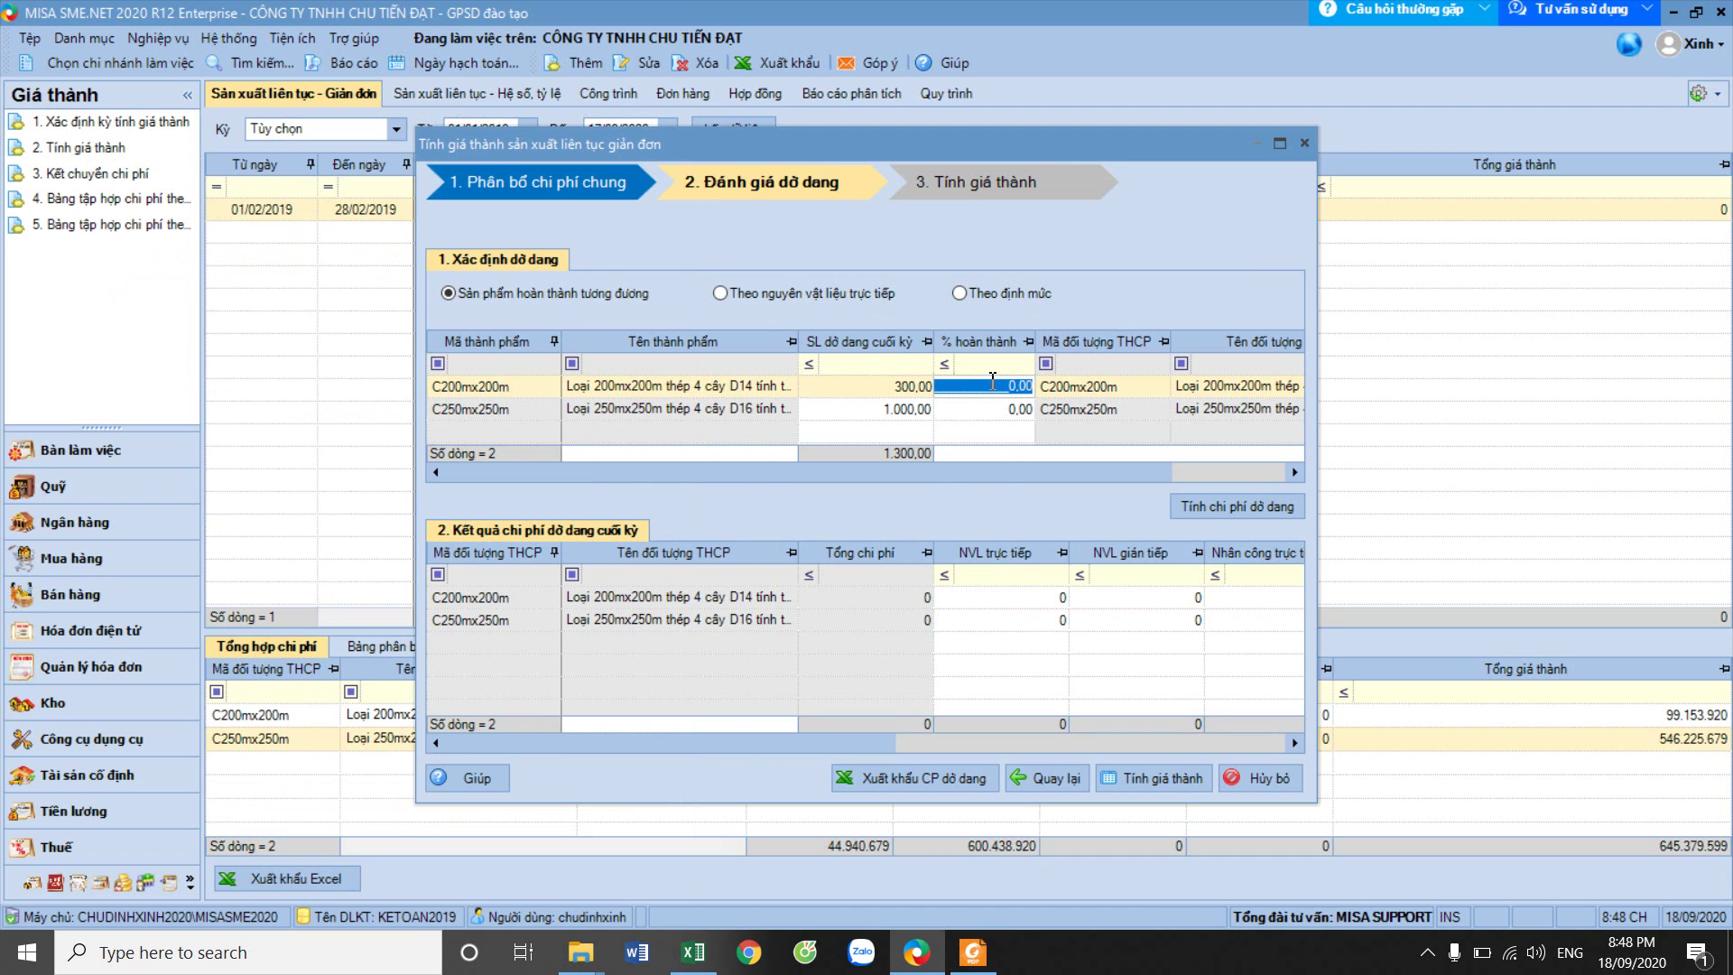
{"action": "type", "text": "30"}
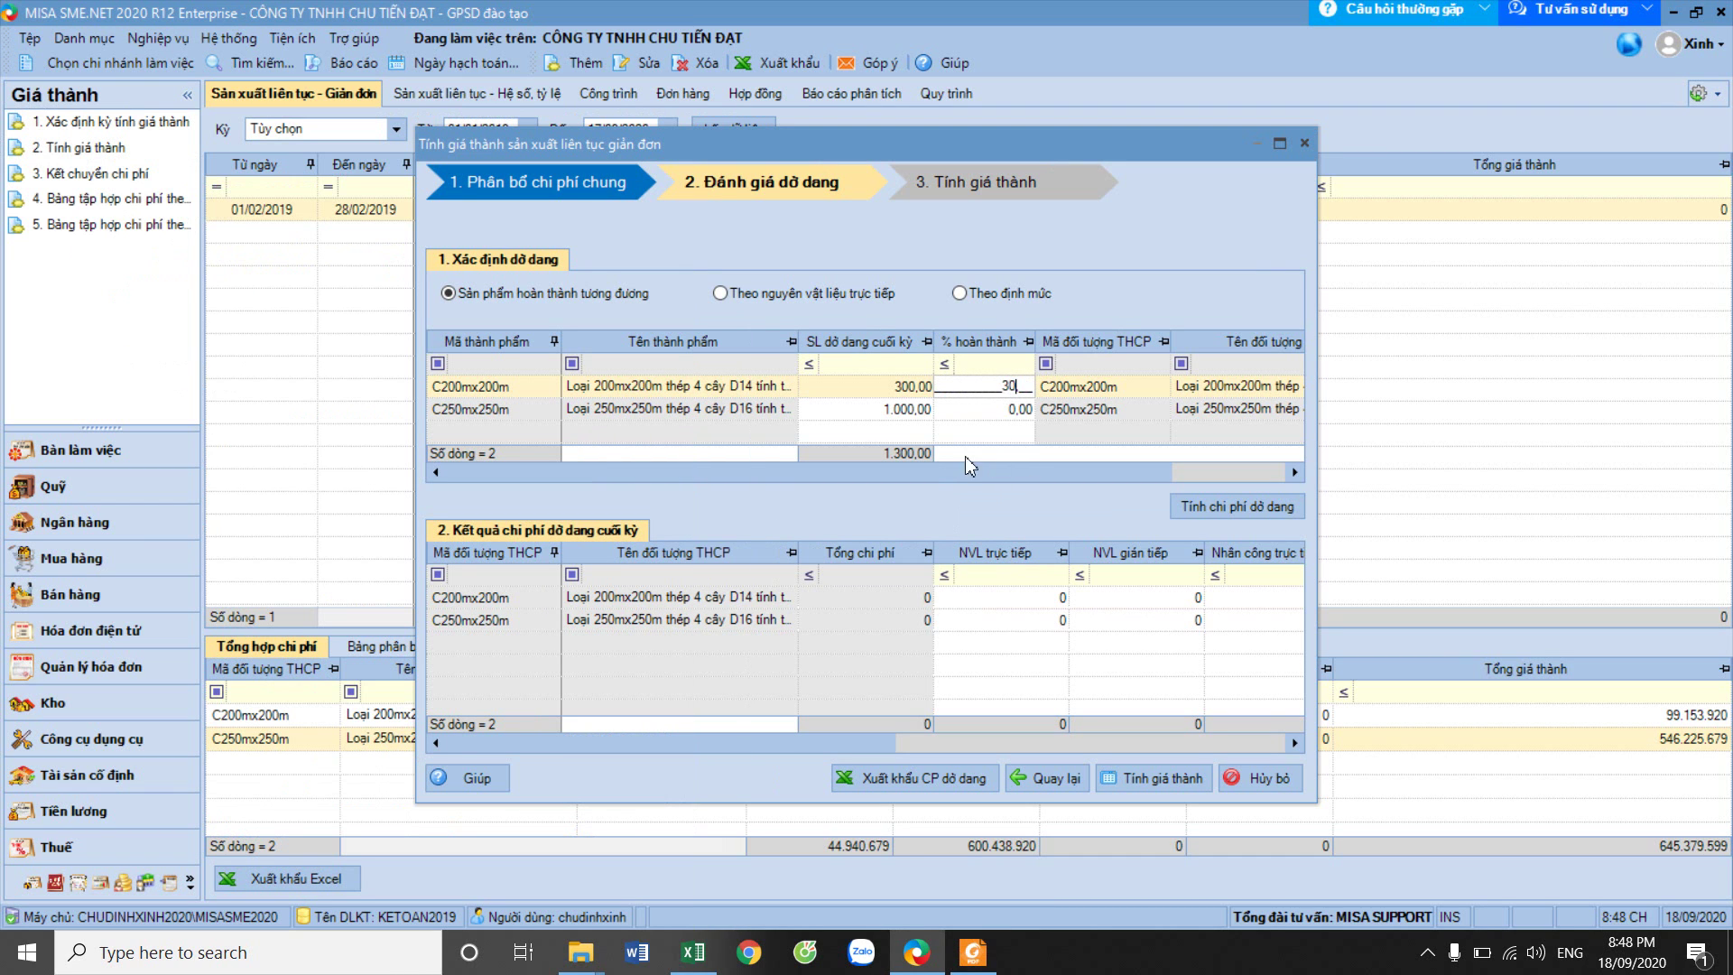
{"action": "left_click", "coordinate": [972, 958]}
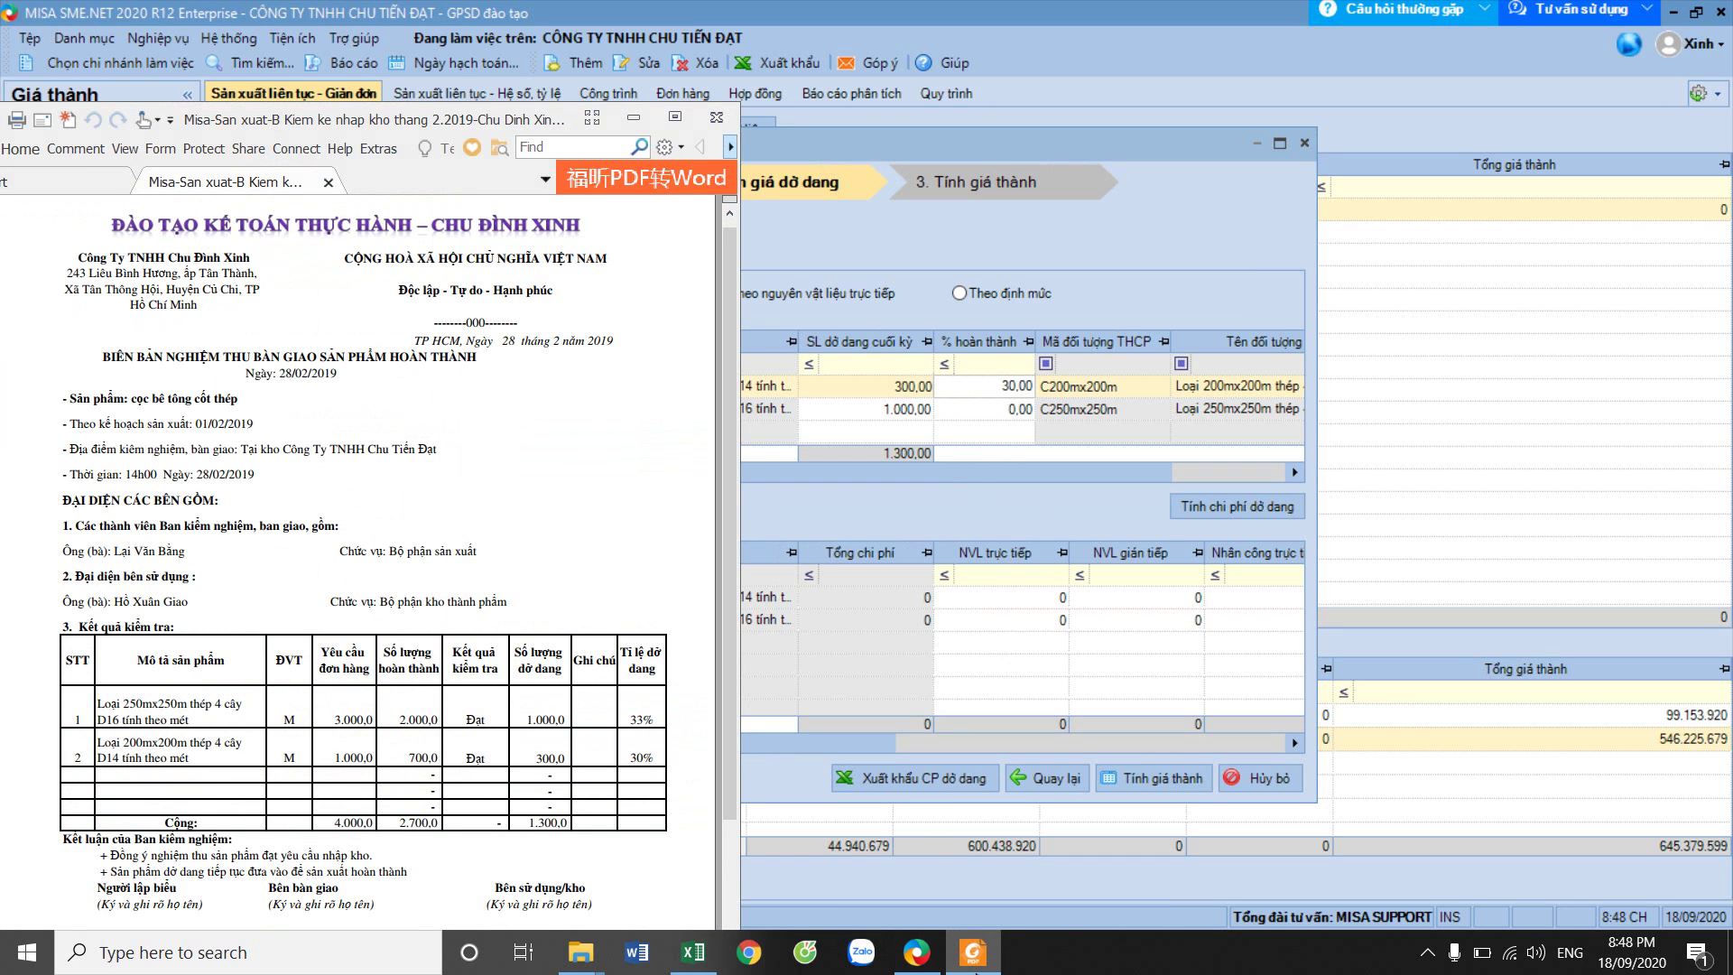
{"action": "left_click", "coordinate": [1022, 408]}
{"action": "type", "text": "33"}
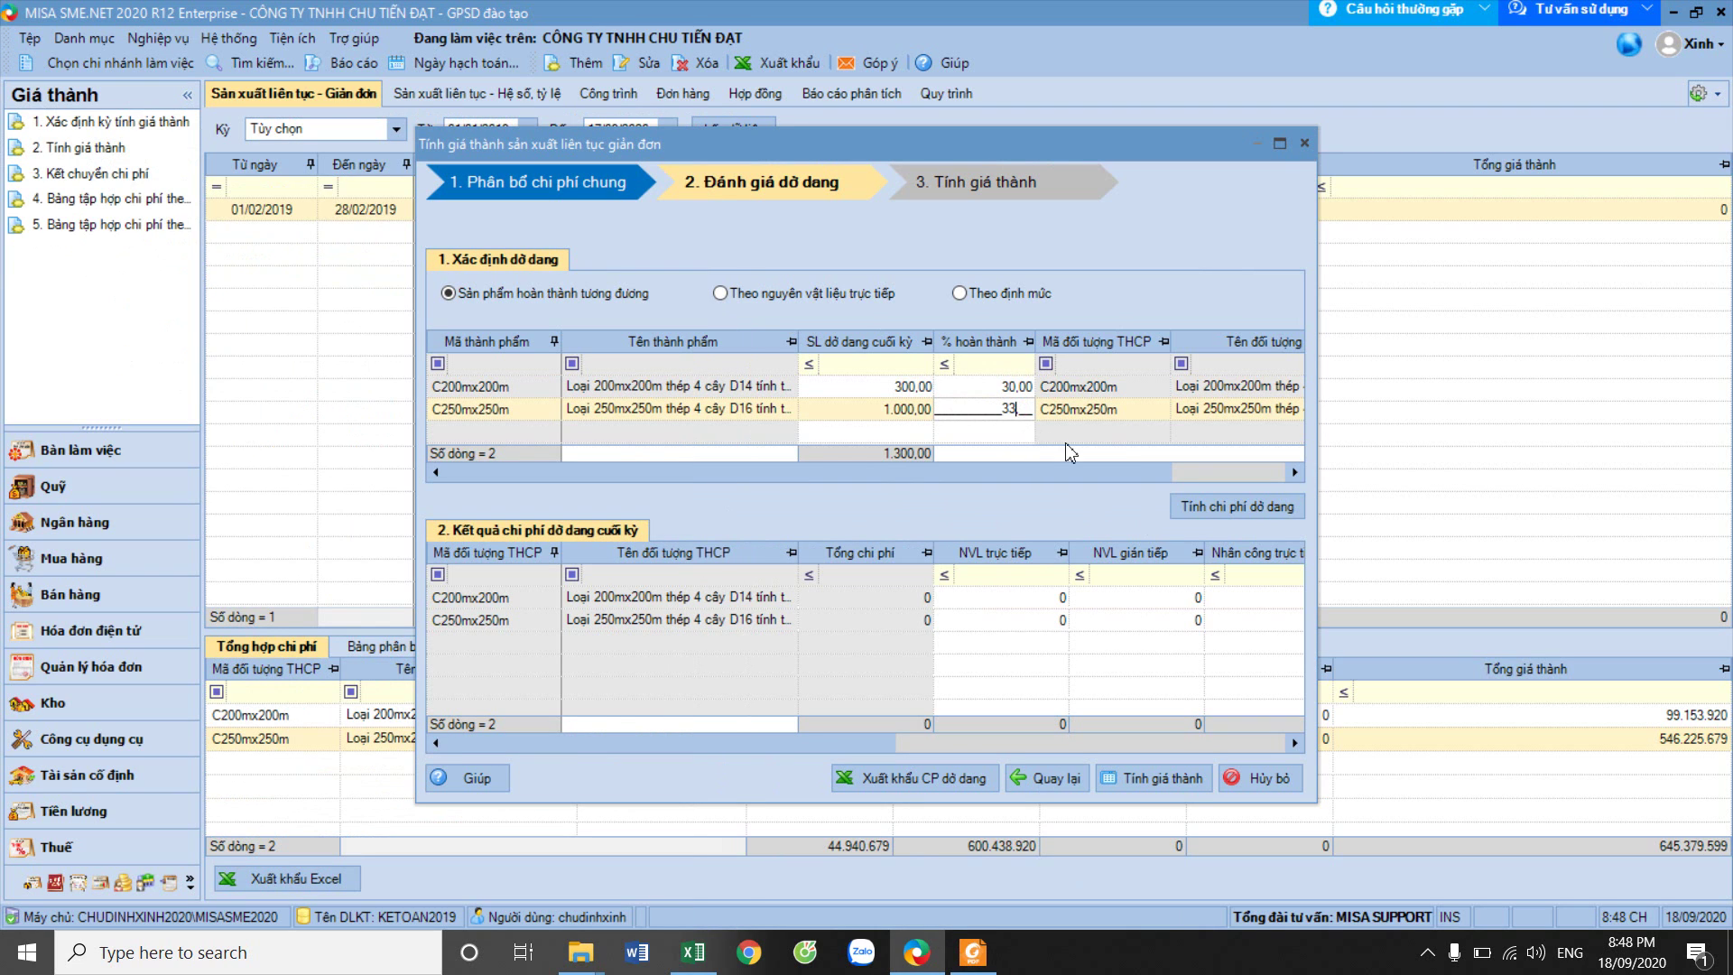
{"action": "left_click", "coordinate": [1279, 143]}
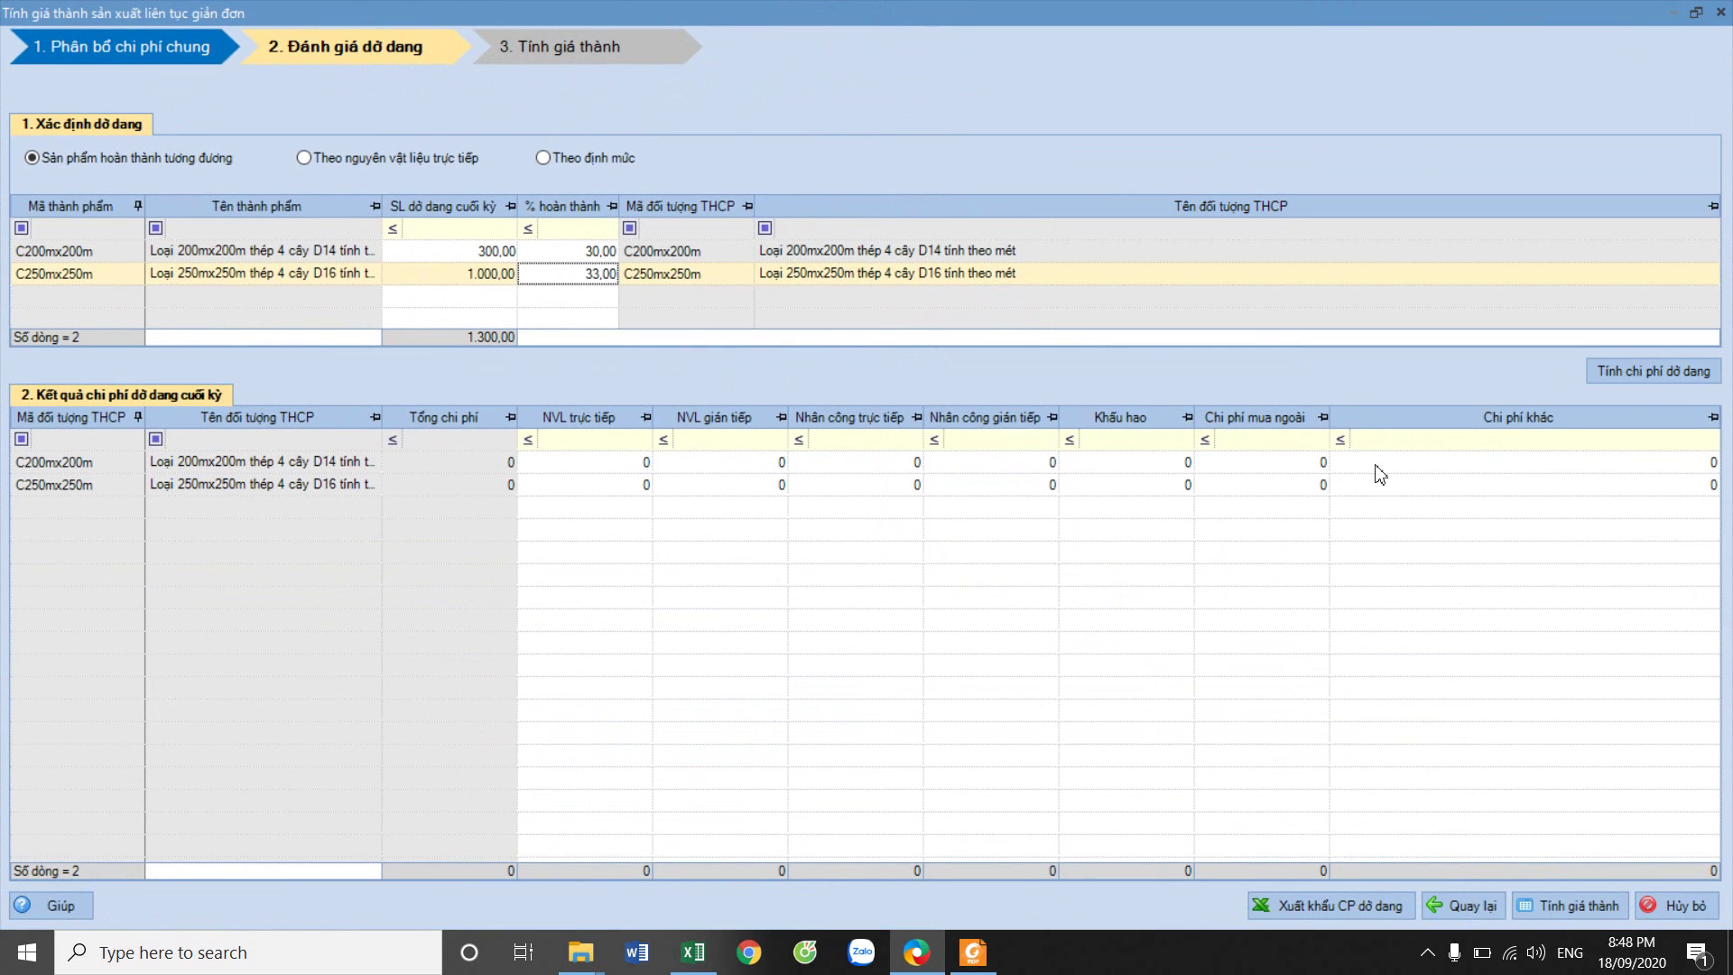
{"action": "left_click", "coordinate": [1611, 372]}
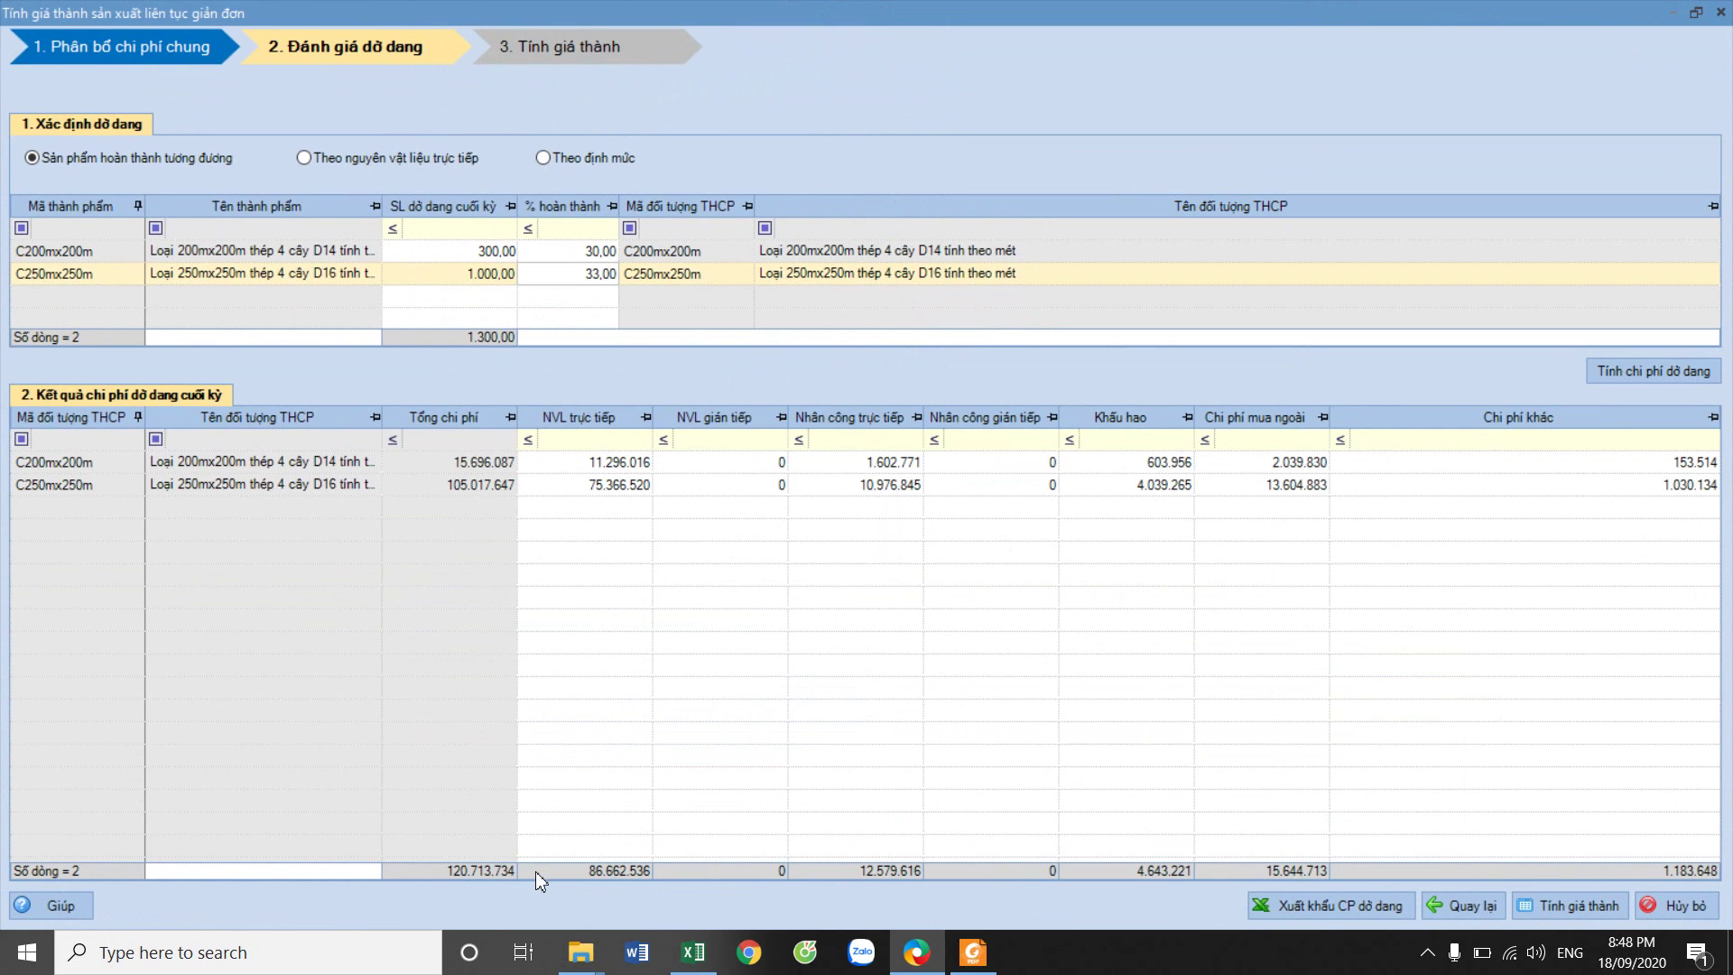
Check the ending work-in-progress total in the cost summary on the Excel workbook's ZSX sheet against MISA's result.
{"action": "left_click", "coordinate": [693, 952]}
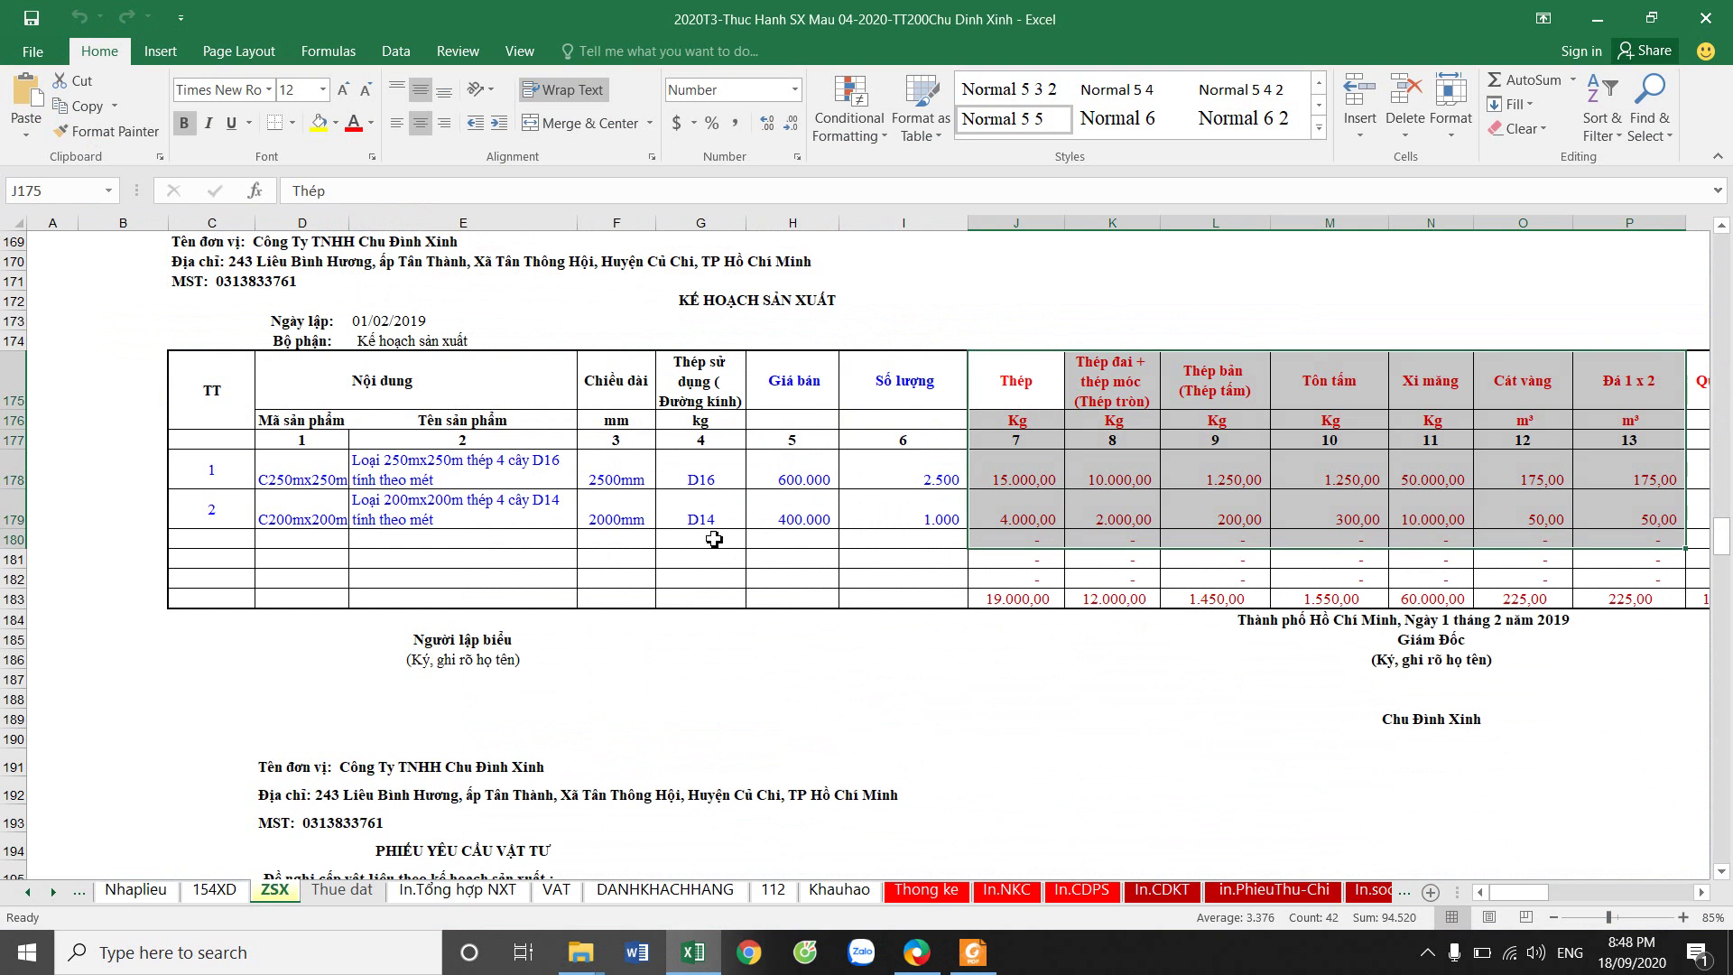
{"action": "scroll", "coordinate": [697, 565], "scroll_direction": "down", "scroll_amount": 4}
{"action": "scroll", "coordinate": [683, 560], "scroll_direction": "down", "scroll_amount": 6}
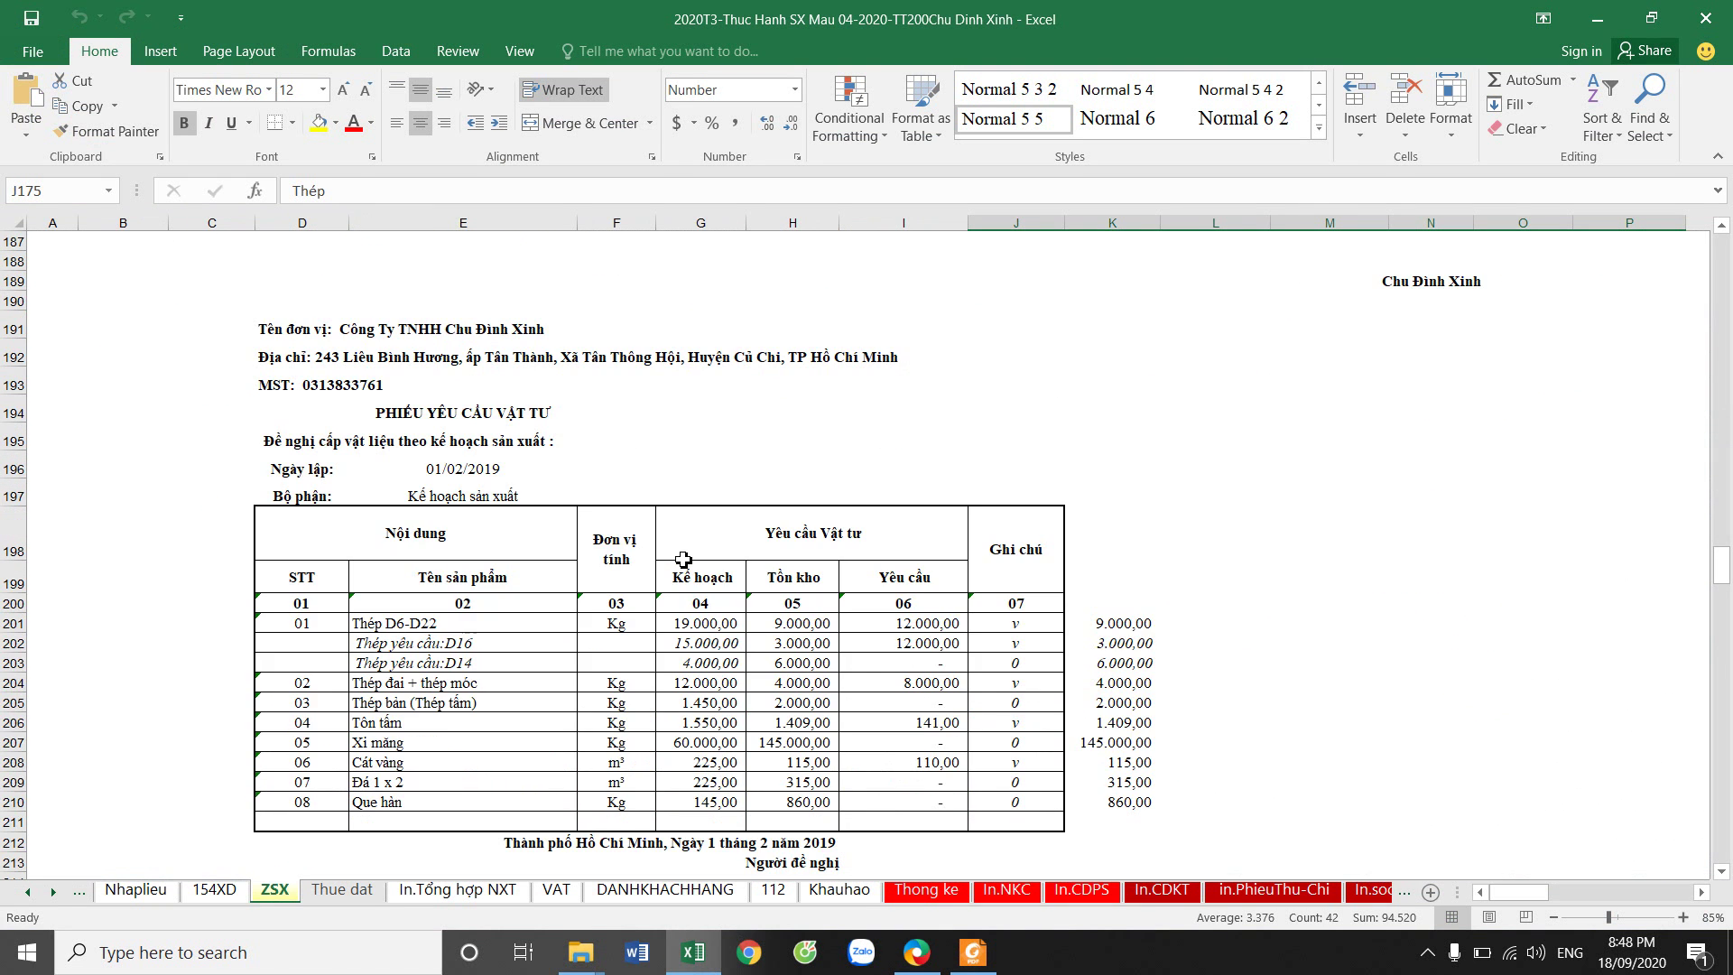
{"action": "scroll", "coordinate": [692, 553], "scroll_direction": "down", "scroll_amount": 5}
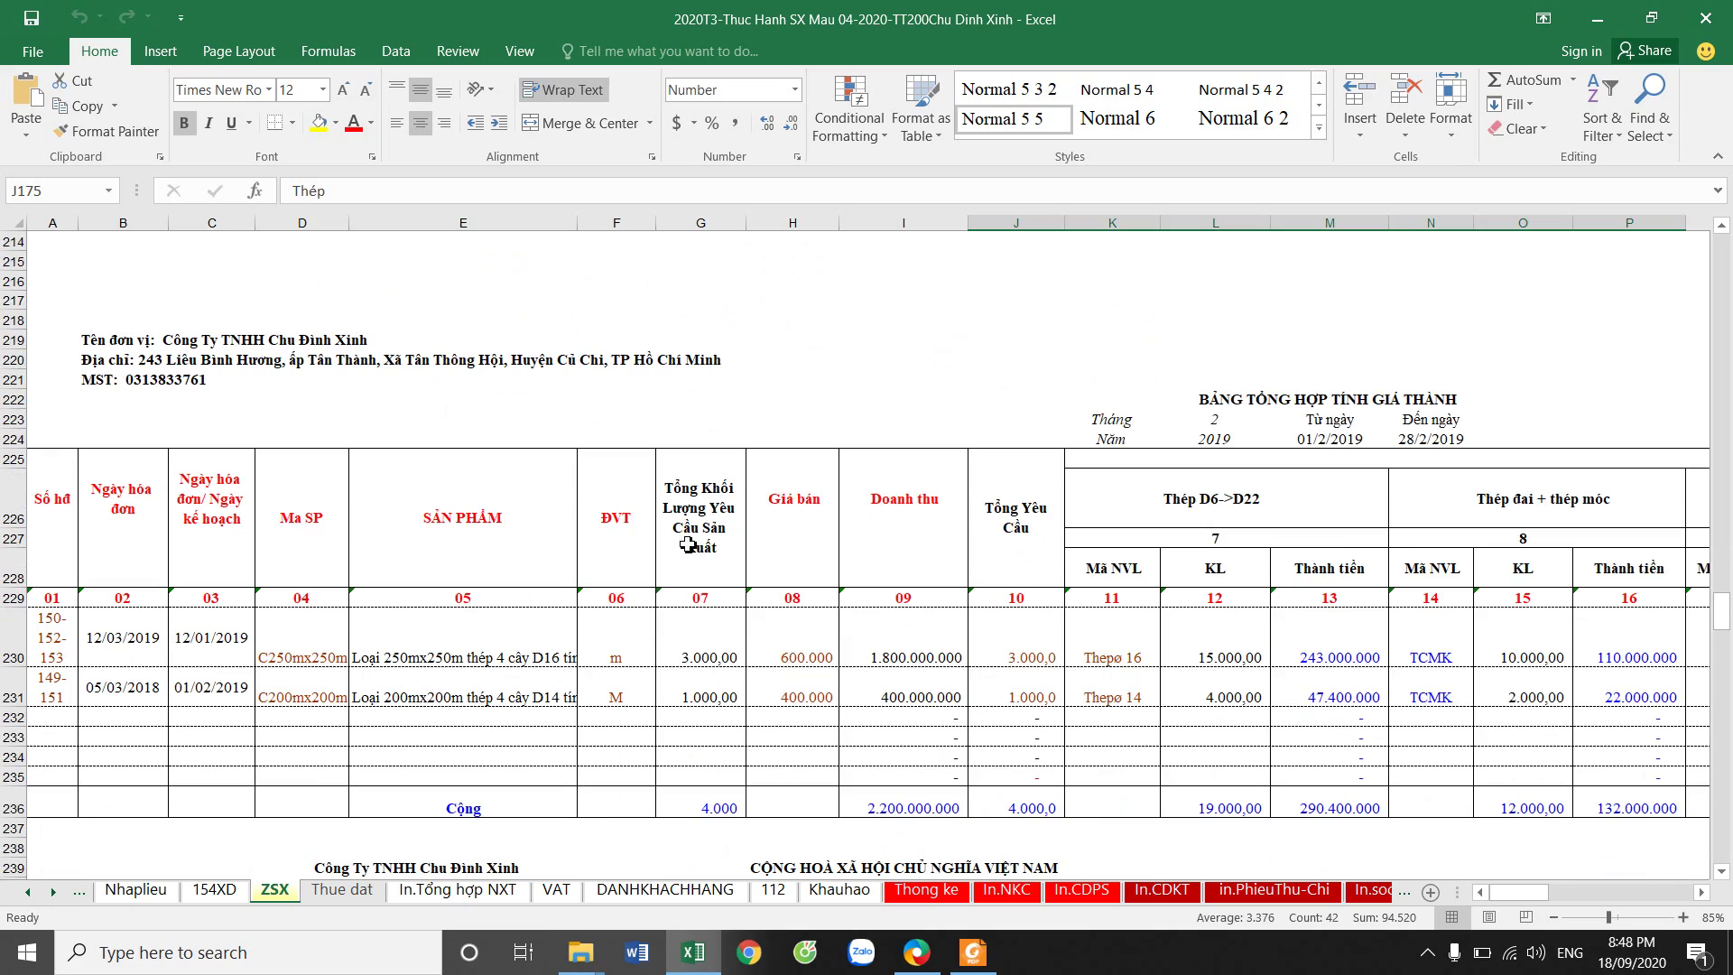
{"action": "left_click_drag", "start_coordinate": [1532, 902], "coordinate": [1671, 894]}
{"action": "left_click", "coordinate": [1426, 809]}
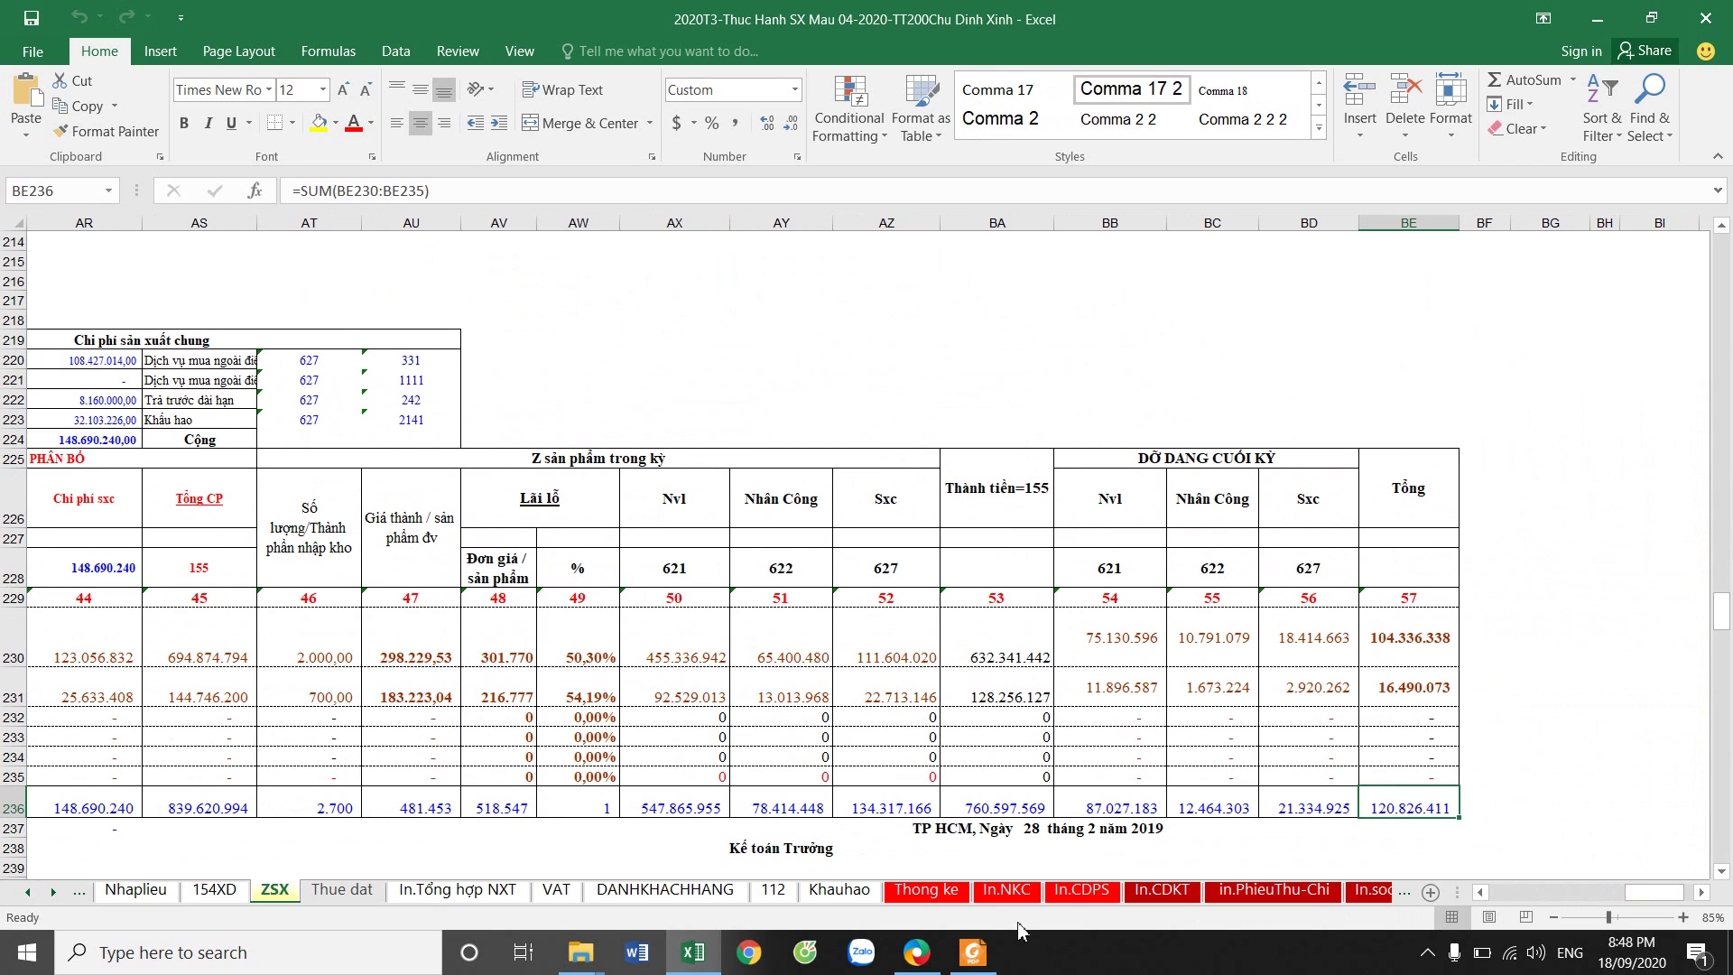
{"action": "left_click", "coordinate": [906, 954]}
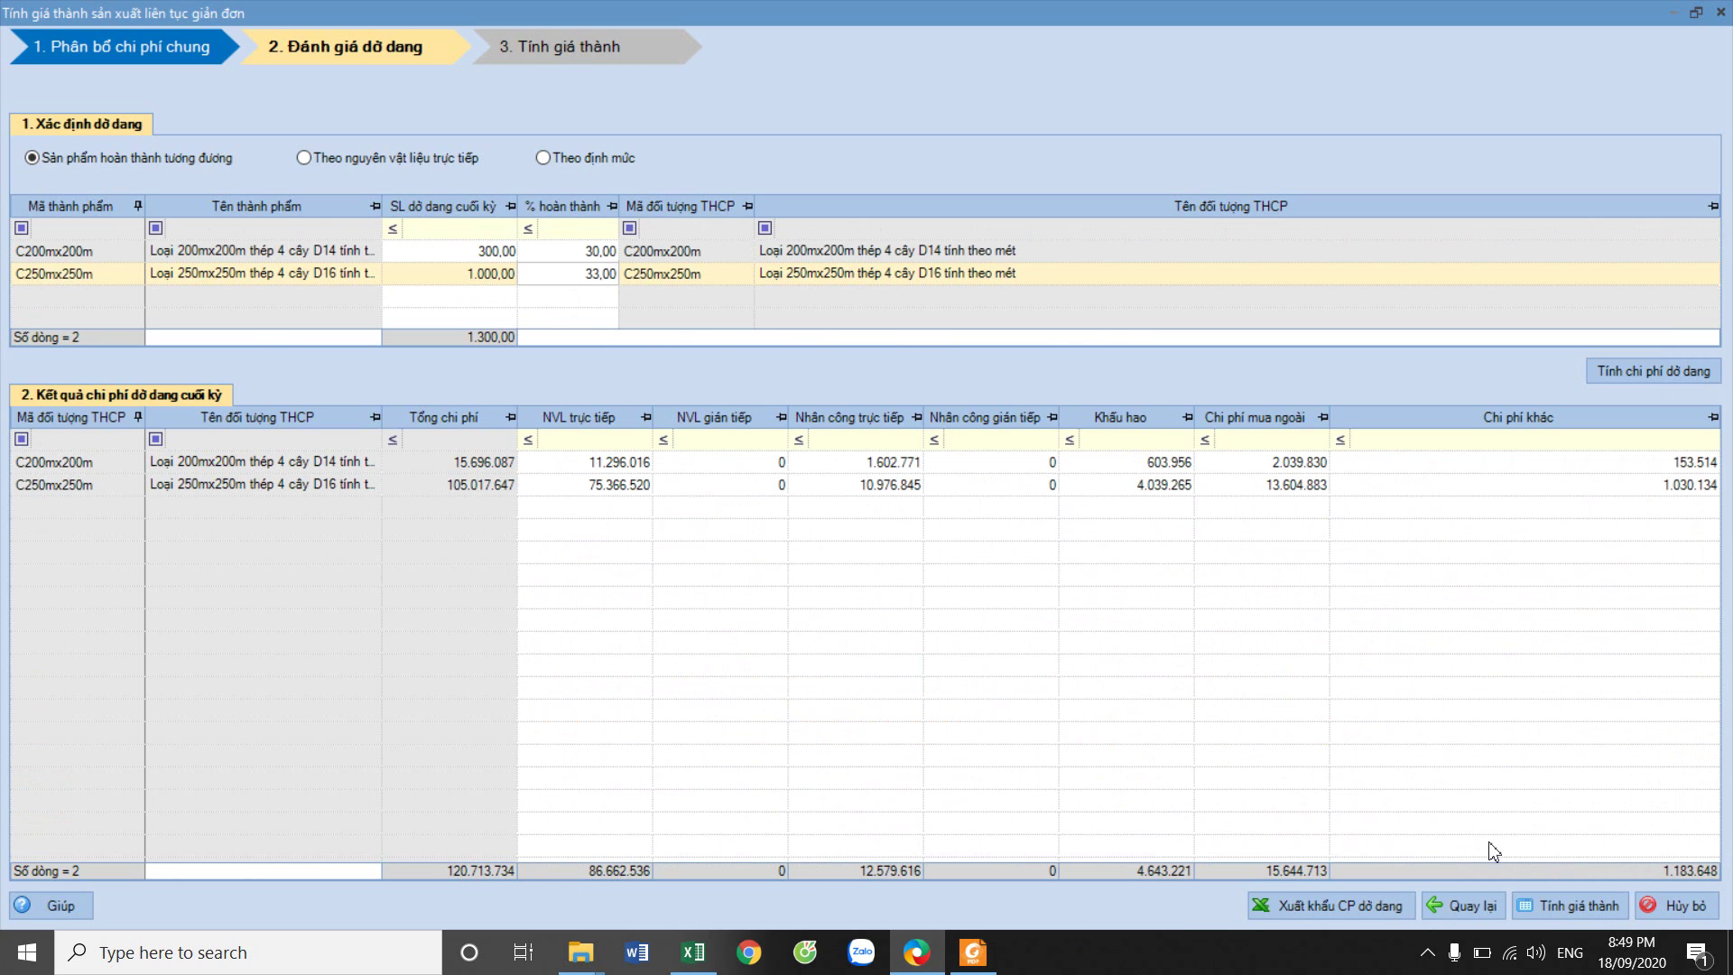
Proceed to the Tính giá thành stage and update the warehouse receipt prices of the finished products.
{"action": "left_click", "coordinate": [1579, 905]}
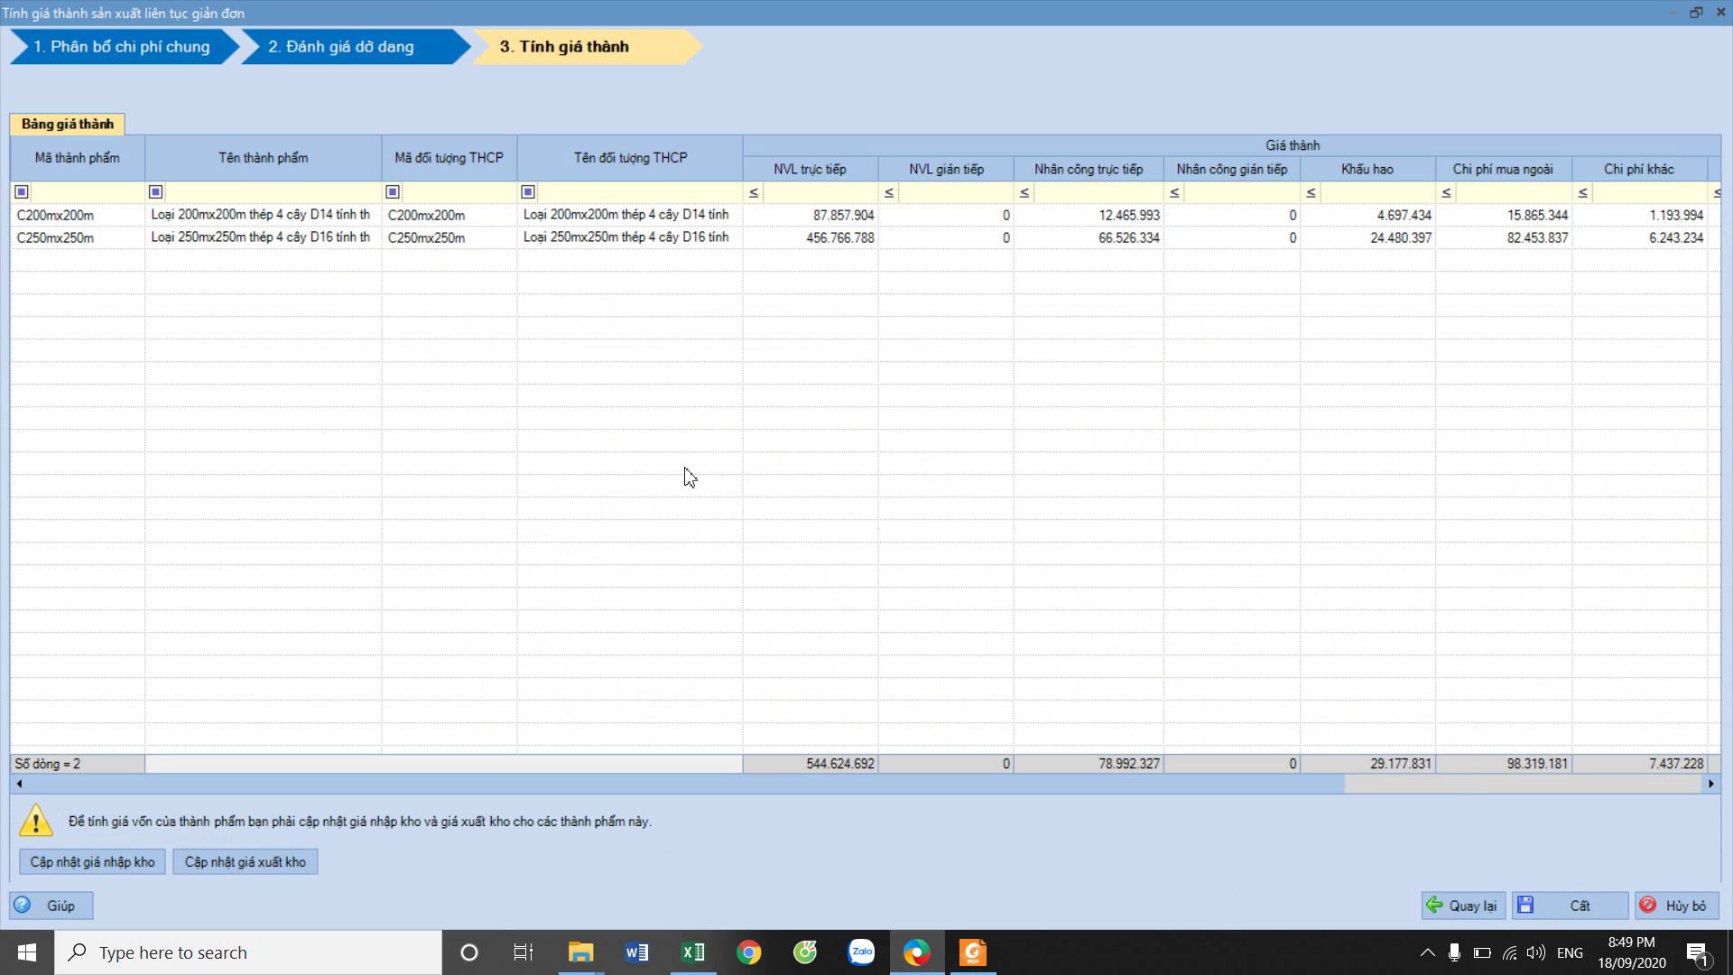
{"action": "left_click", "coordinate": [112, 865]}
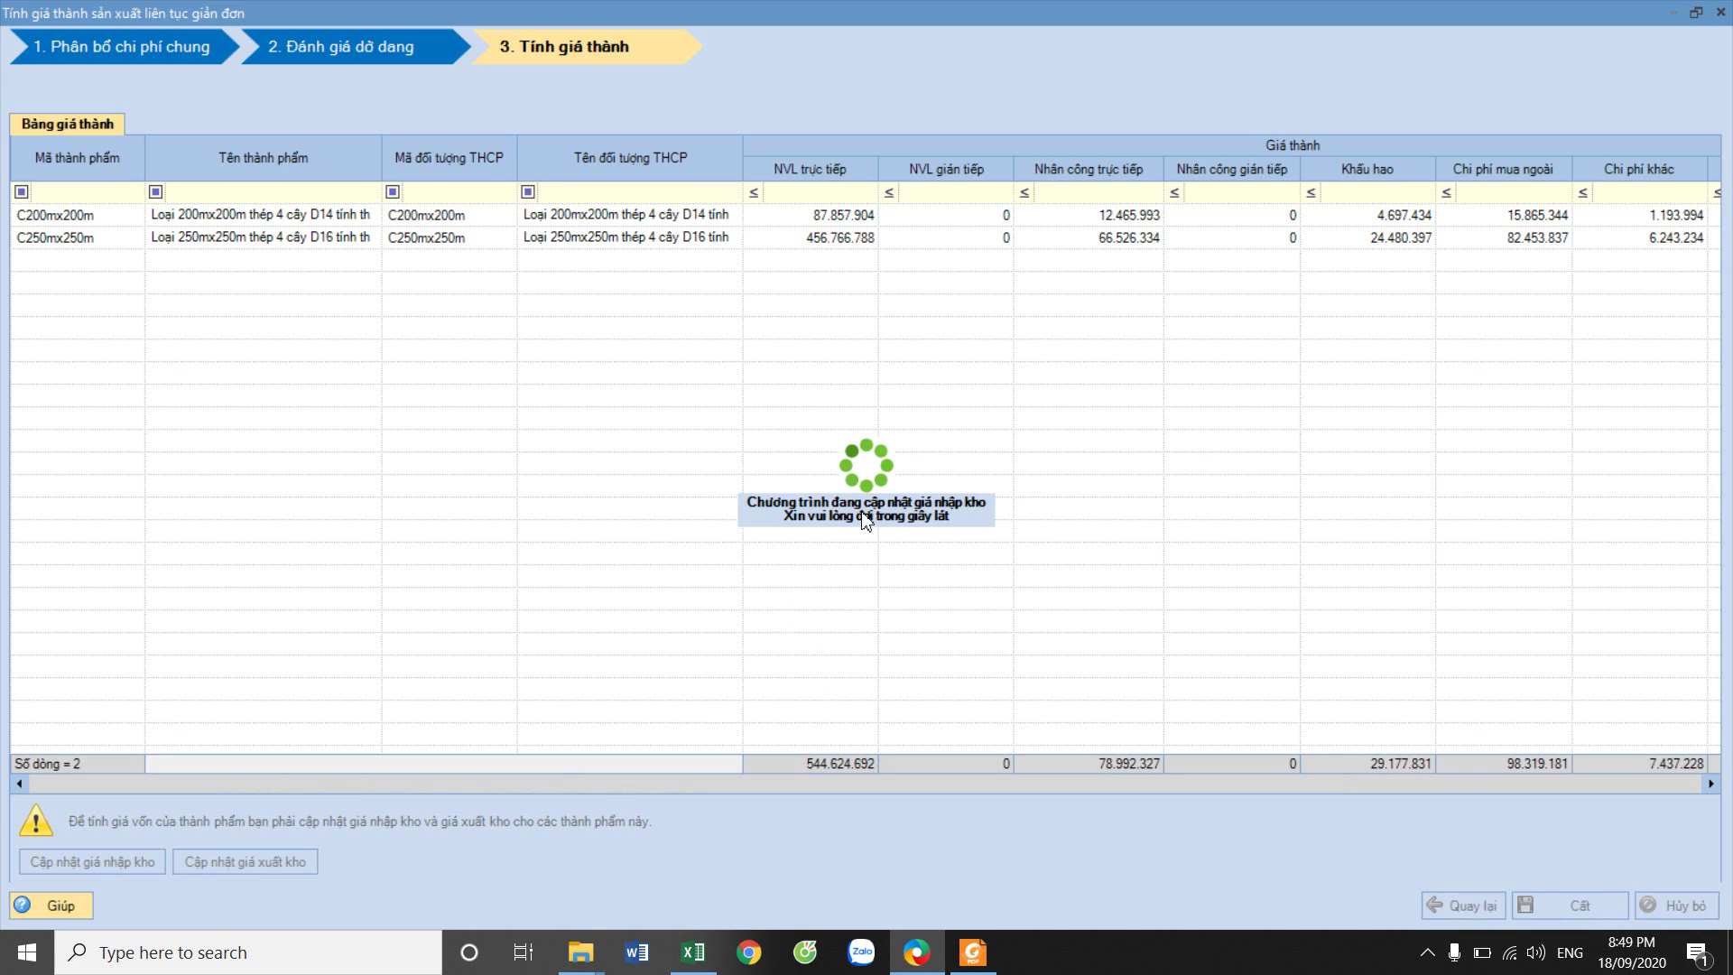
{"action": "left_click", "coordinate": [955, 559]}
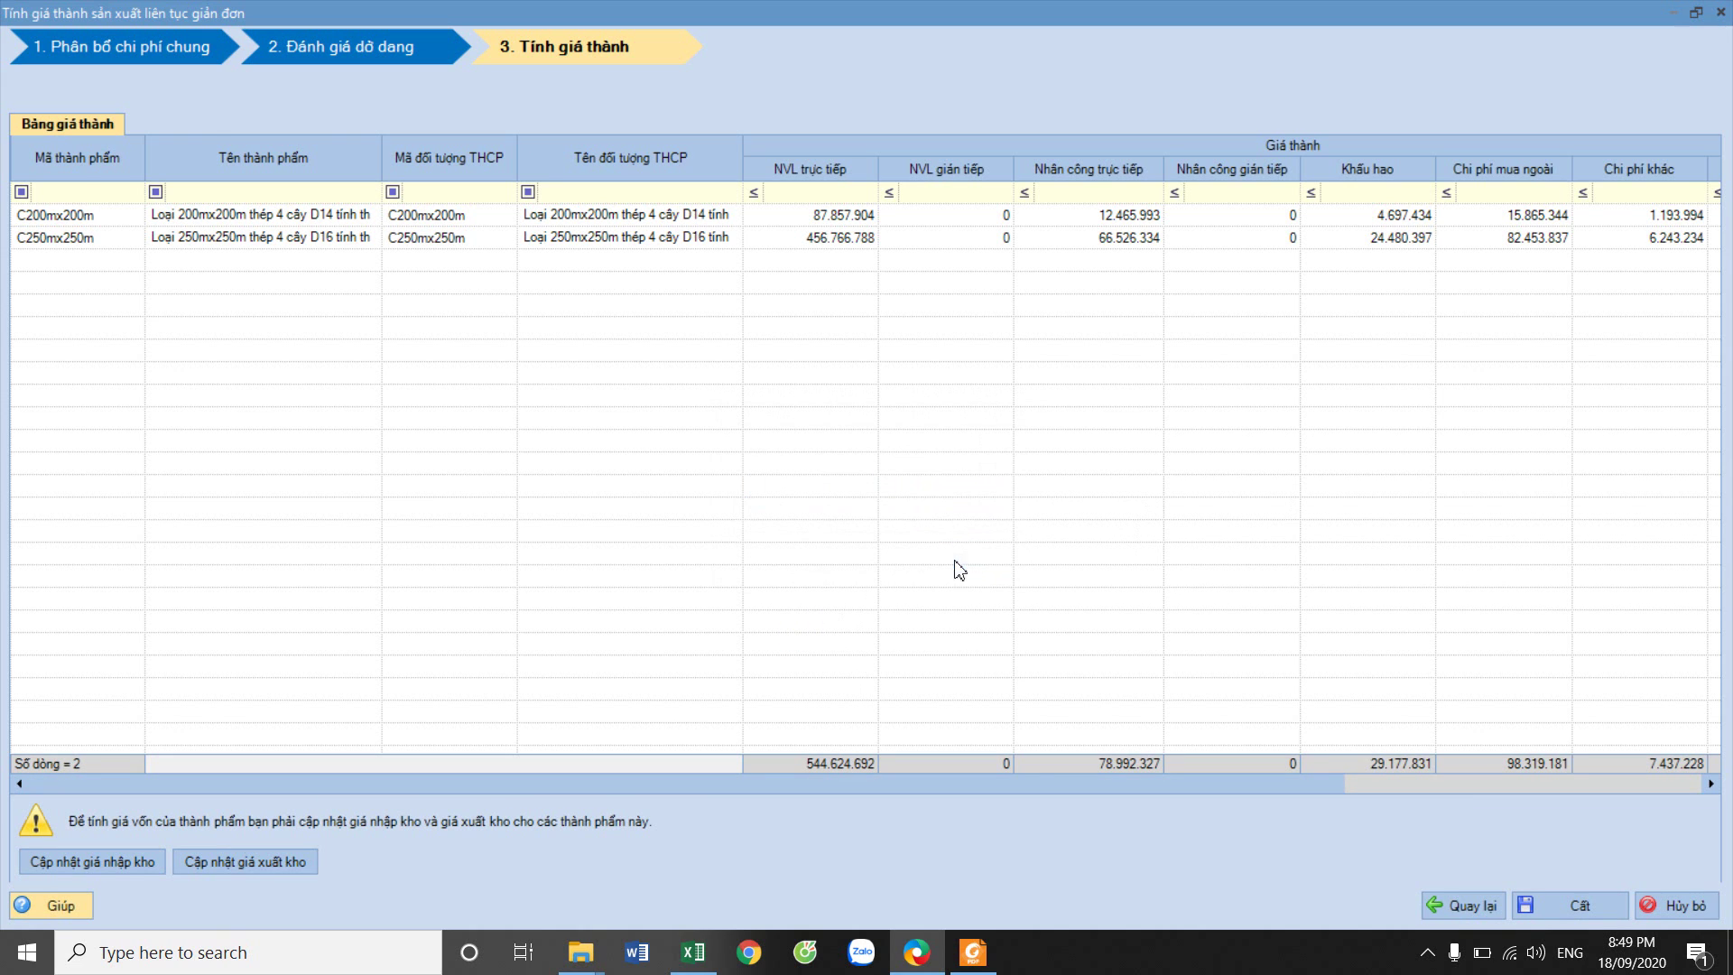
Update the warehouse issue prices of the finished products and save the cost calculation.
{"action": "left_click", "coordinate": [224, 862]}
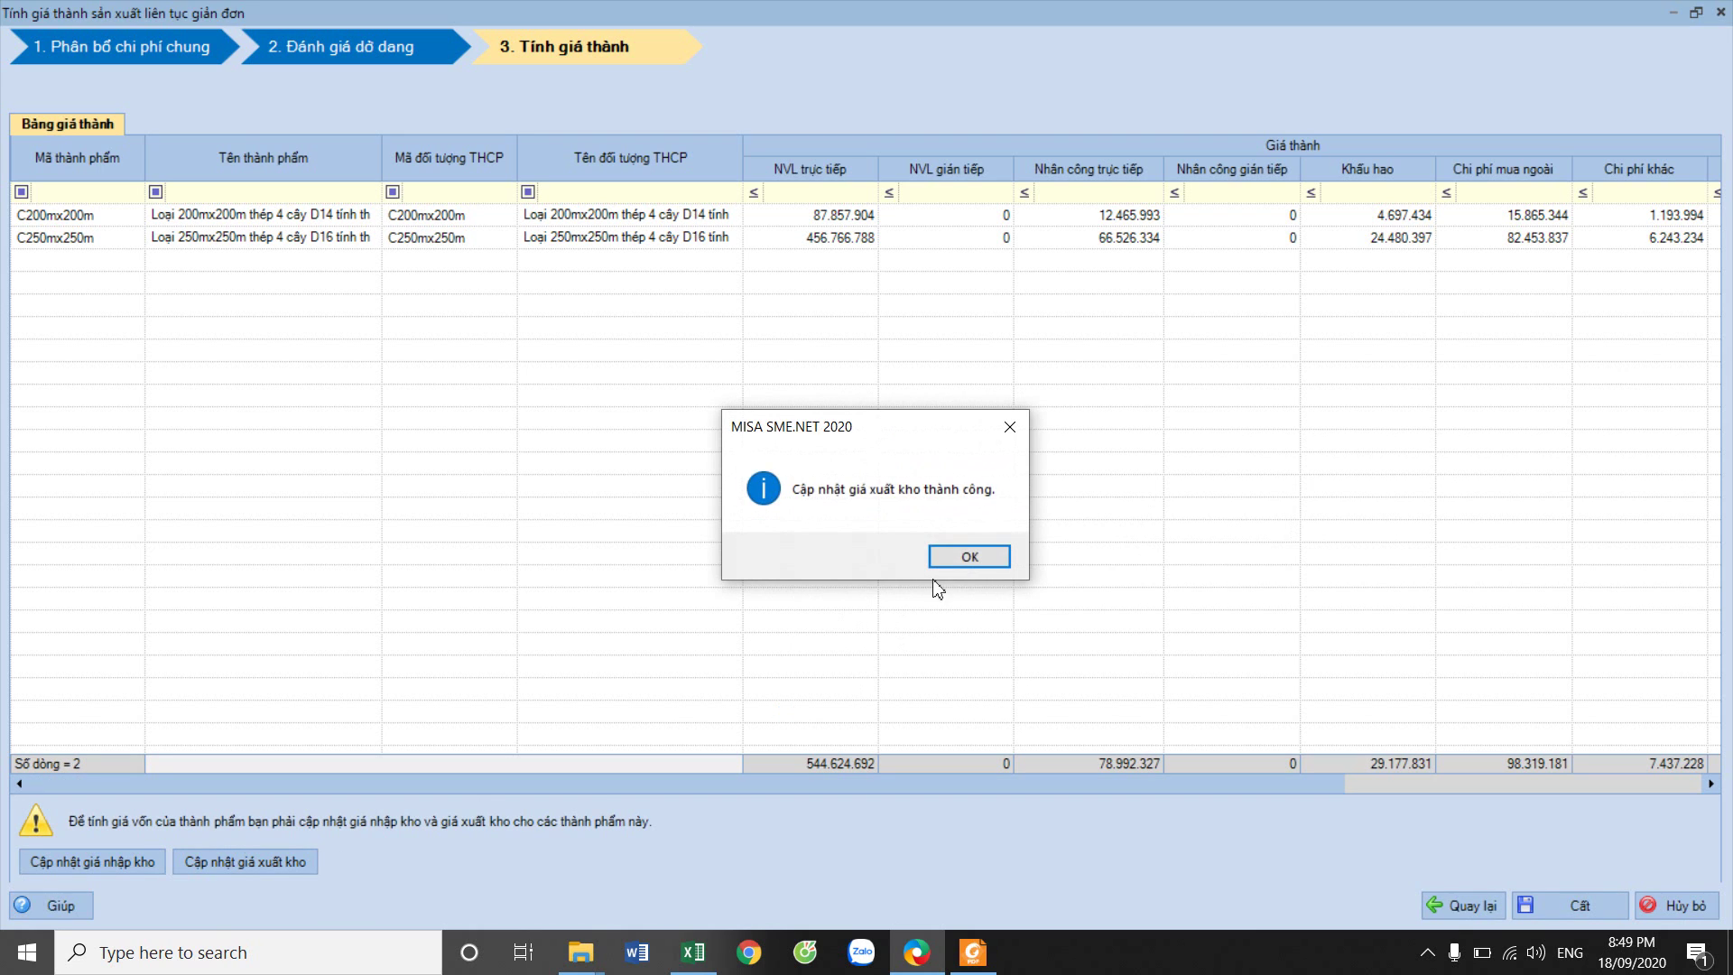
{"action": "left_click", "coordinate": [963, 560]}
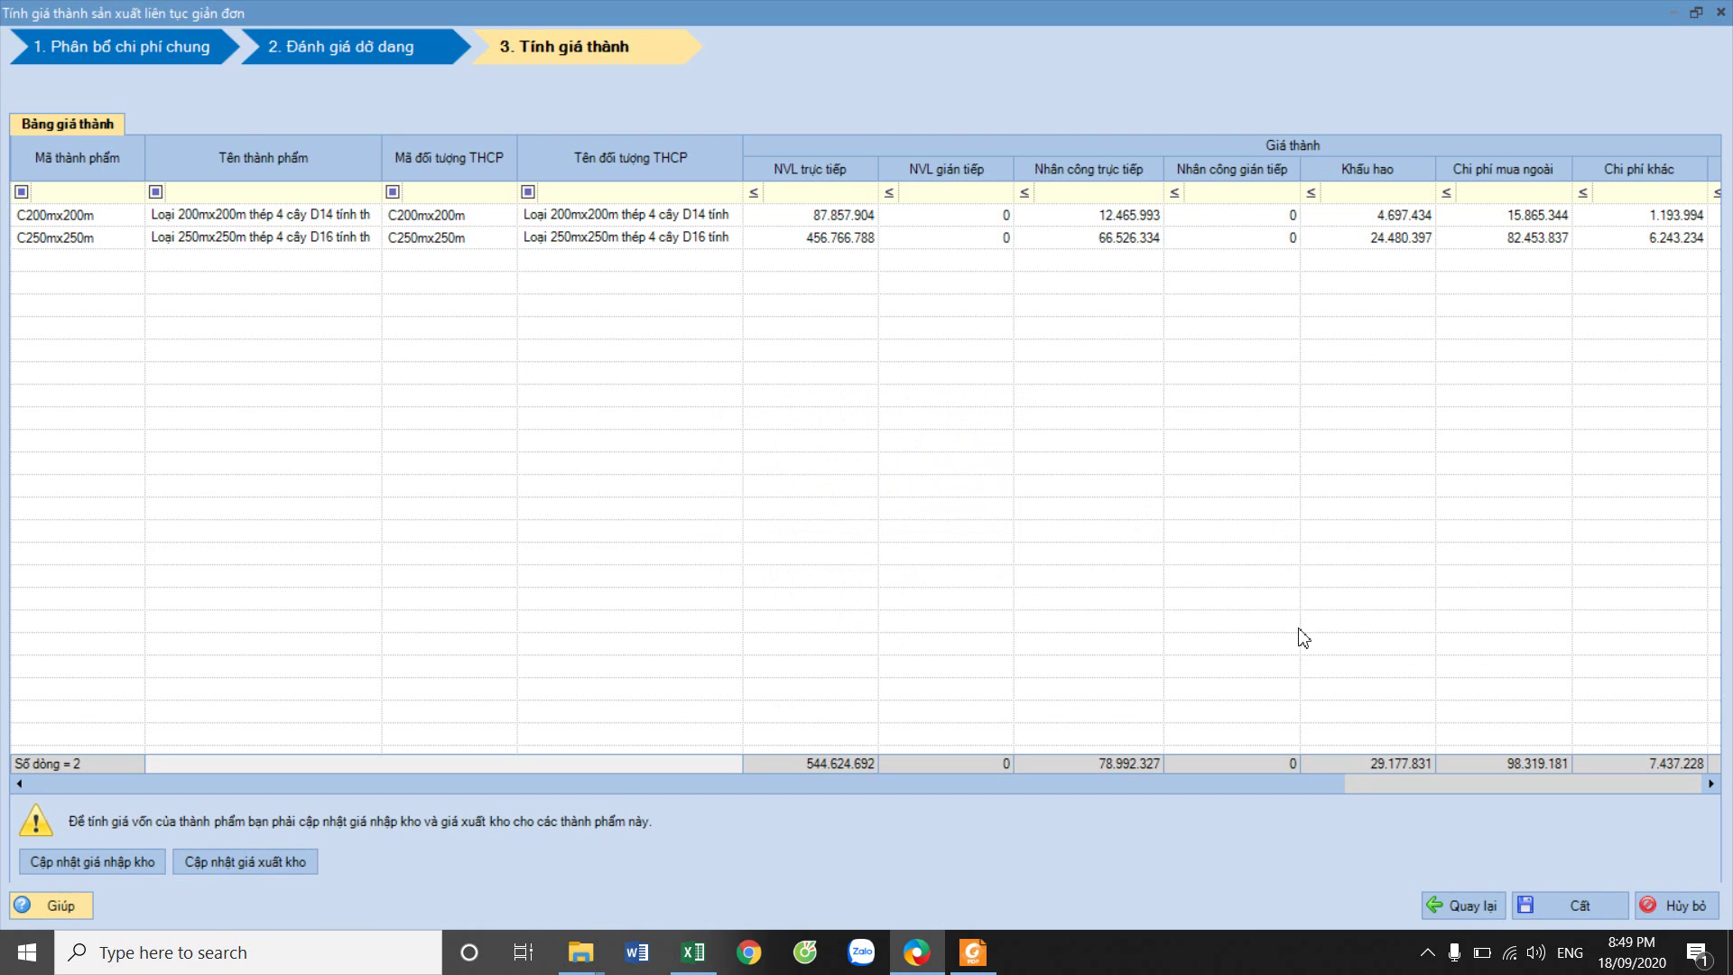
{"action": "left_click", "coordinate": [1579, 920]}
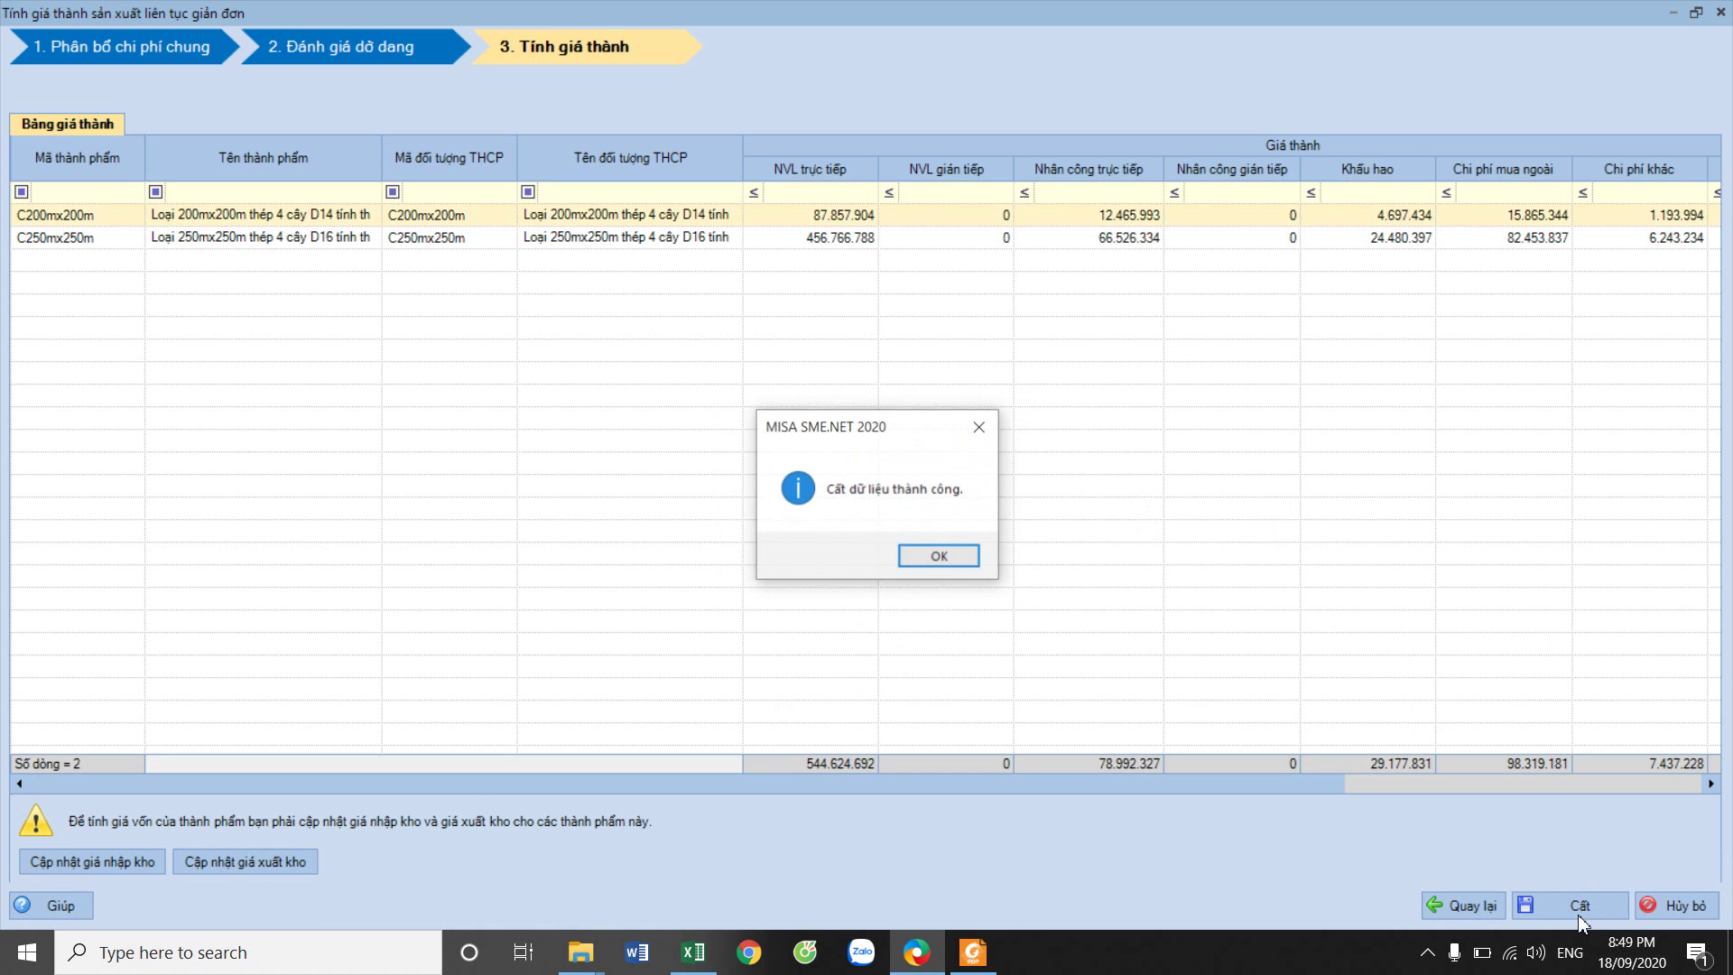
{"action": "left_click", "coordinate": [952, 559]}
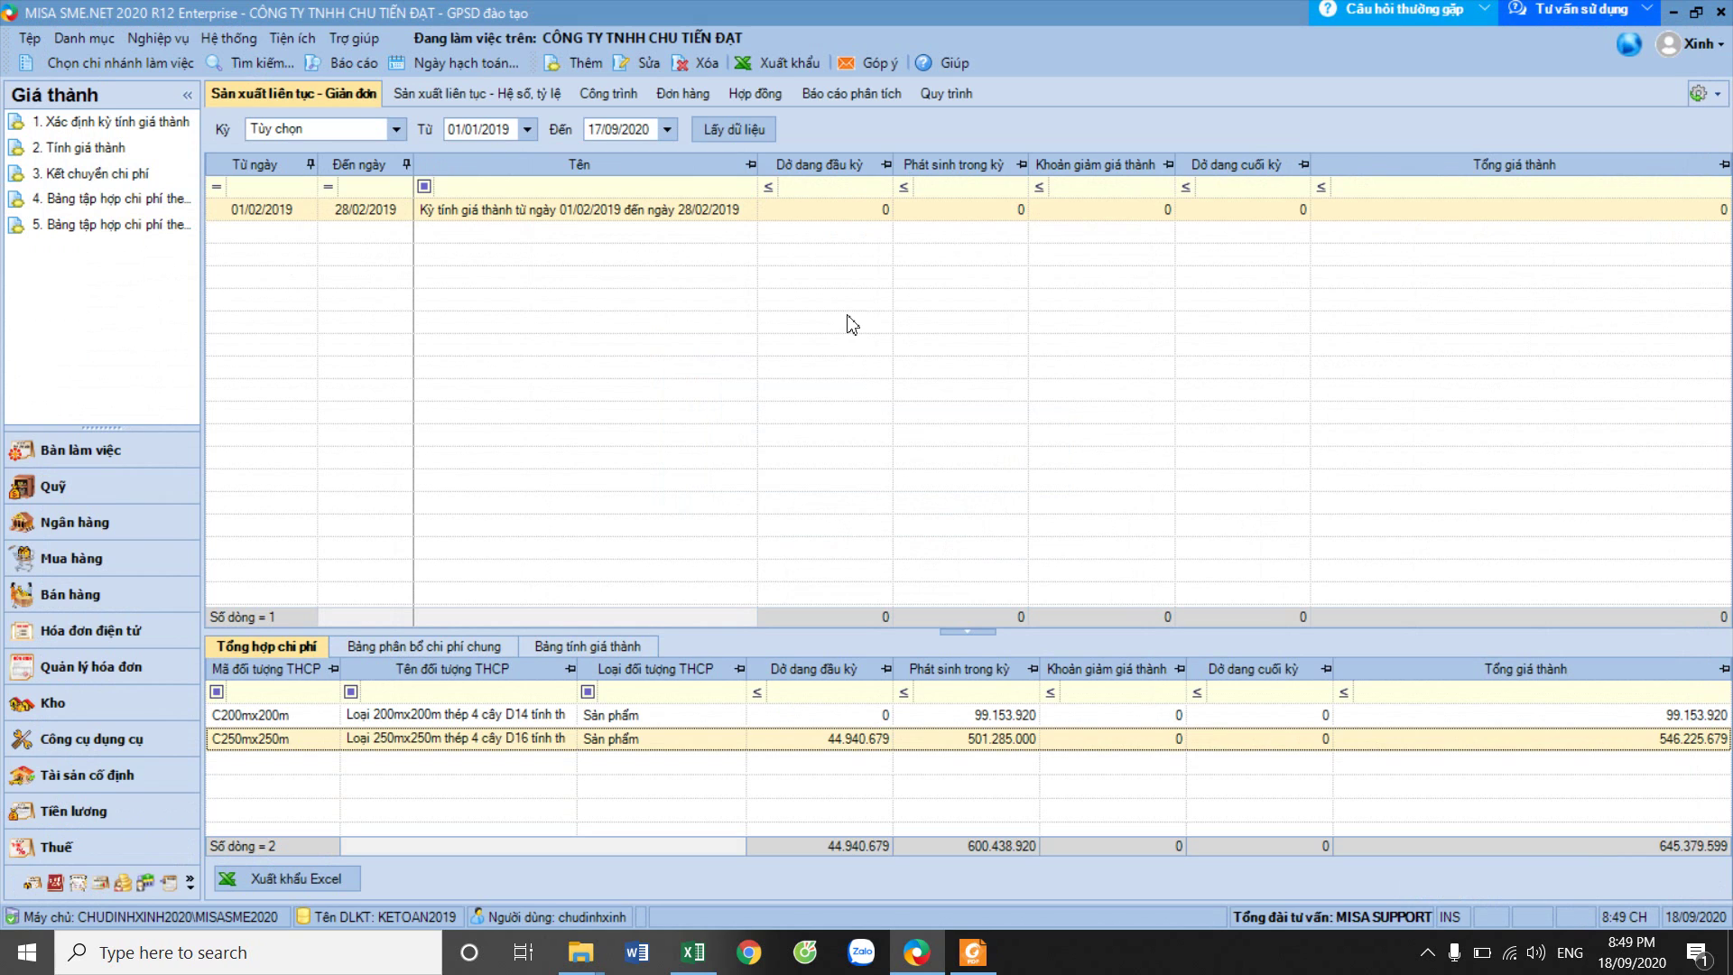
Create and save the Kết chuyển chi phí voucher for the costing period 01/02/2019 to 28/02/2019, accepting the different accounting year, and close it.
{"action": "left_click", "coordinate": [142, 175]}
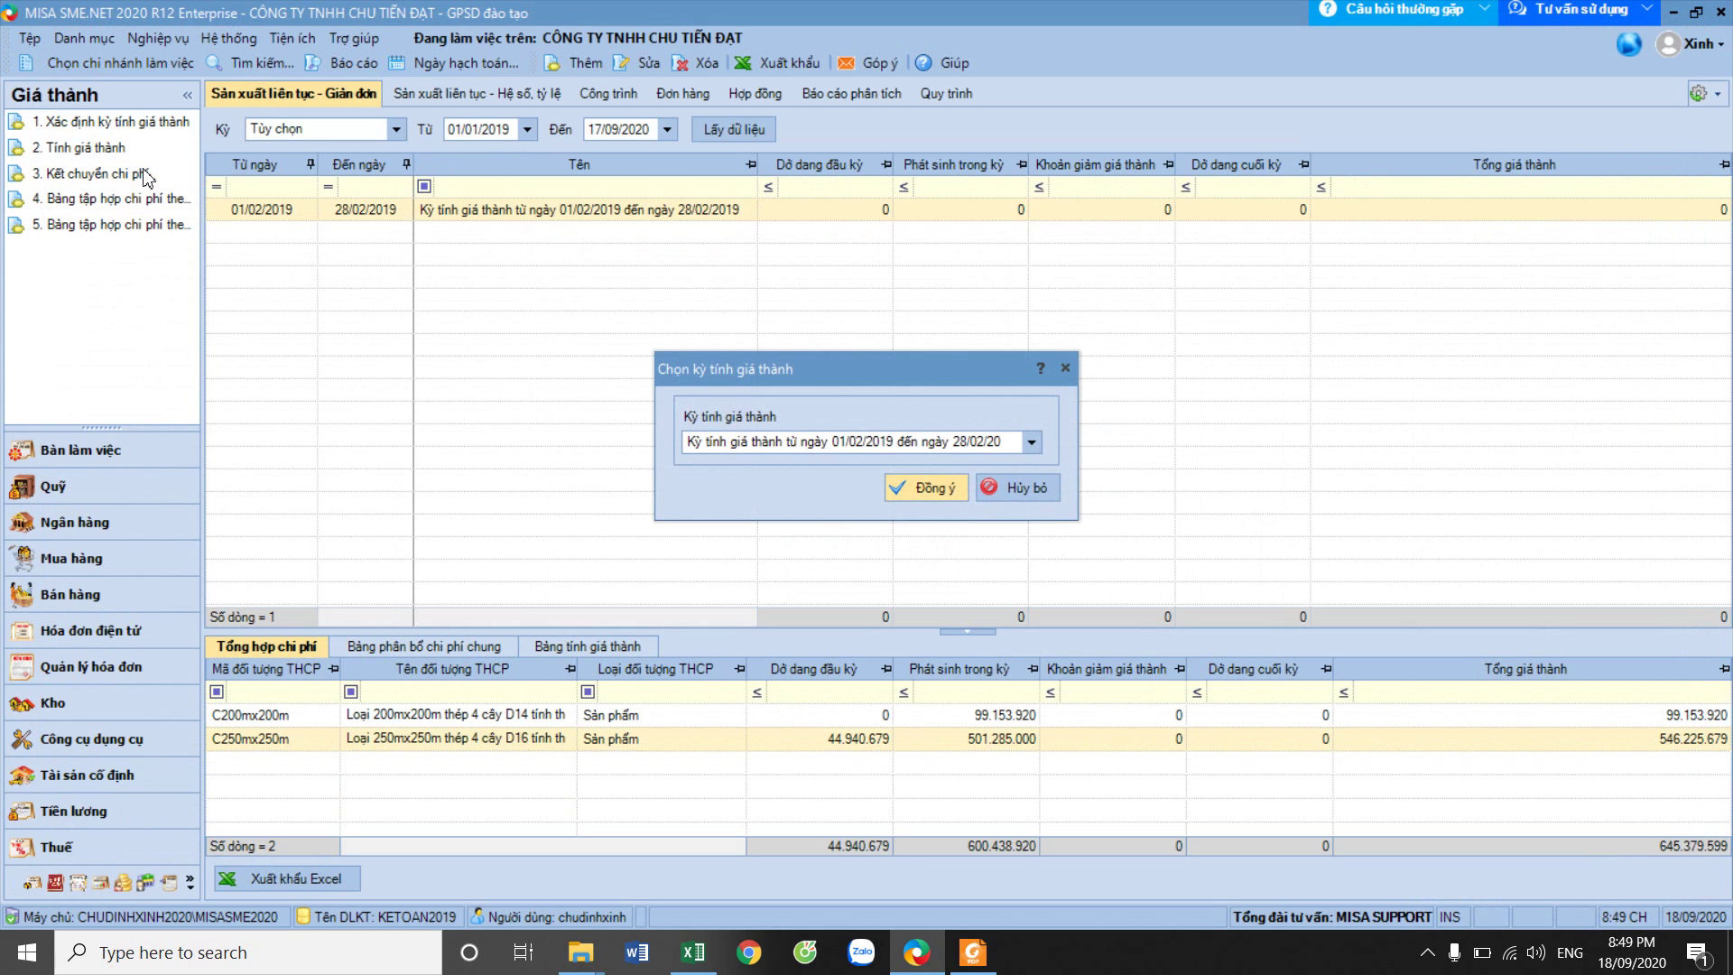
{"action": "left_click", "coordinate": [1032, 442]}
{"action": "left_click", "coordinate": [1000, 473]}
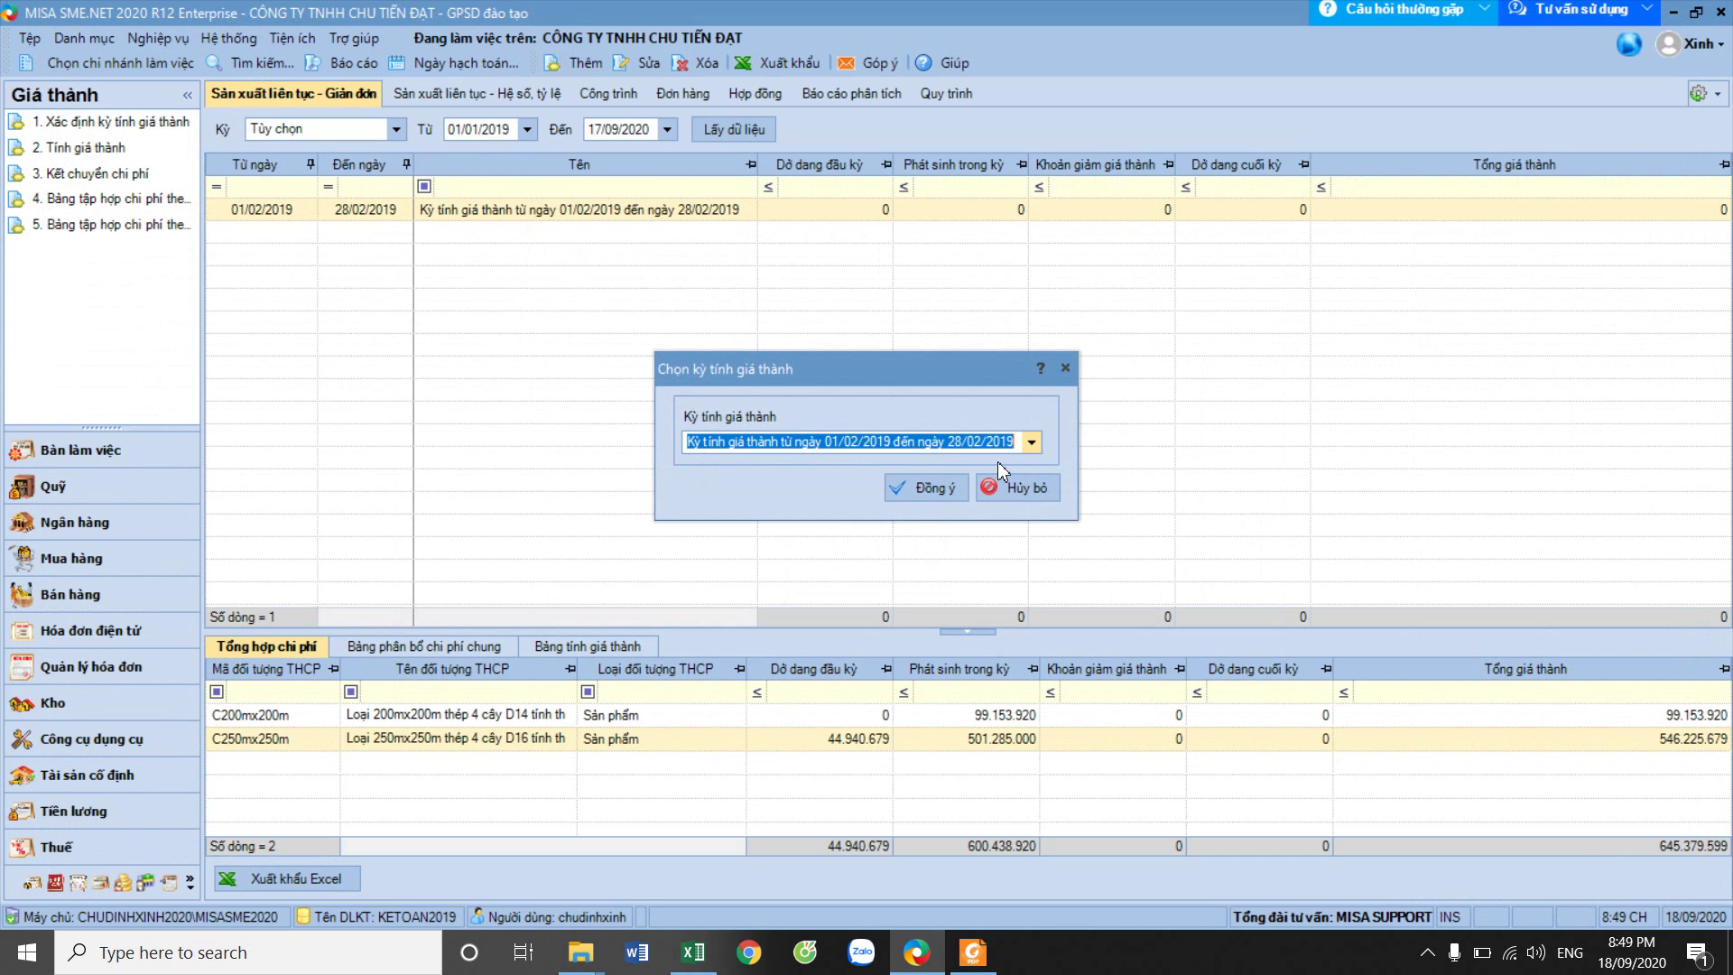
{"action": "left_click", "coordinate": [925, 490]}
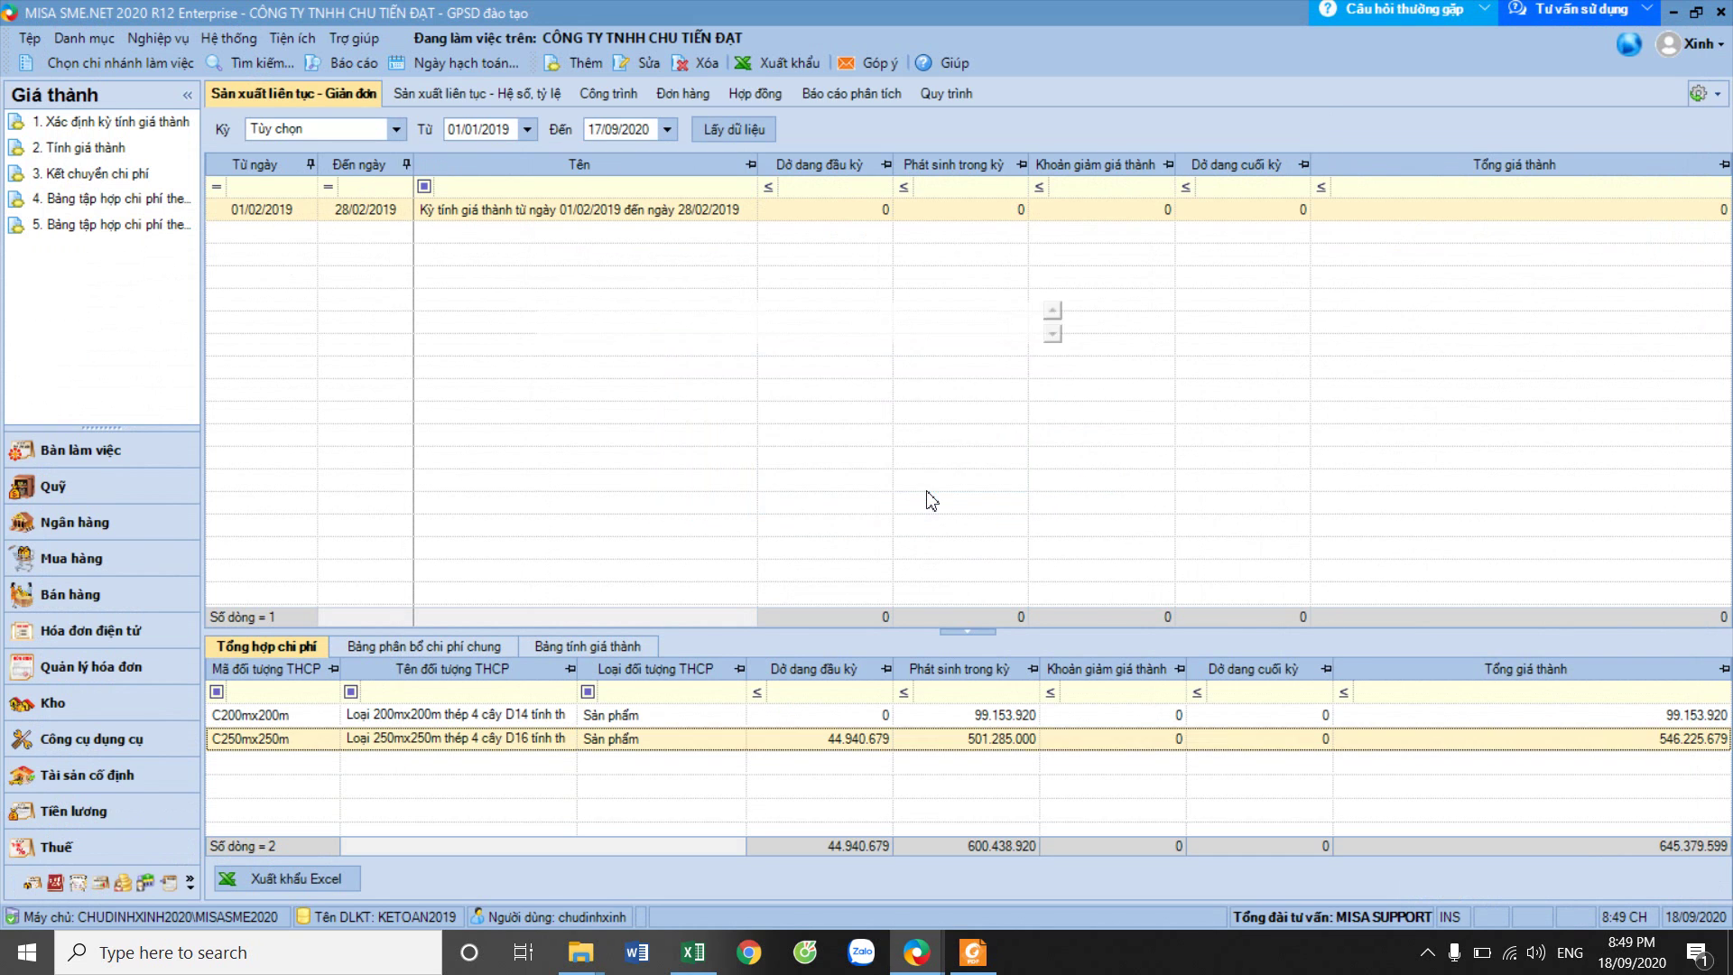
{"action": "left_click", "coordinate": [1292, 133]}
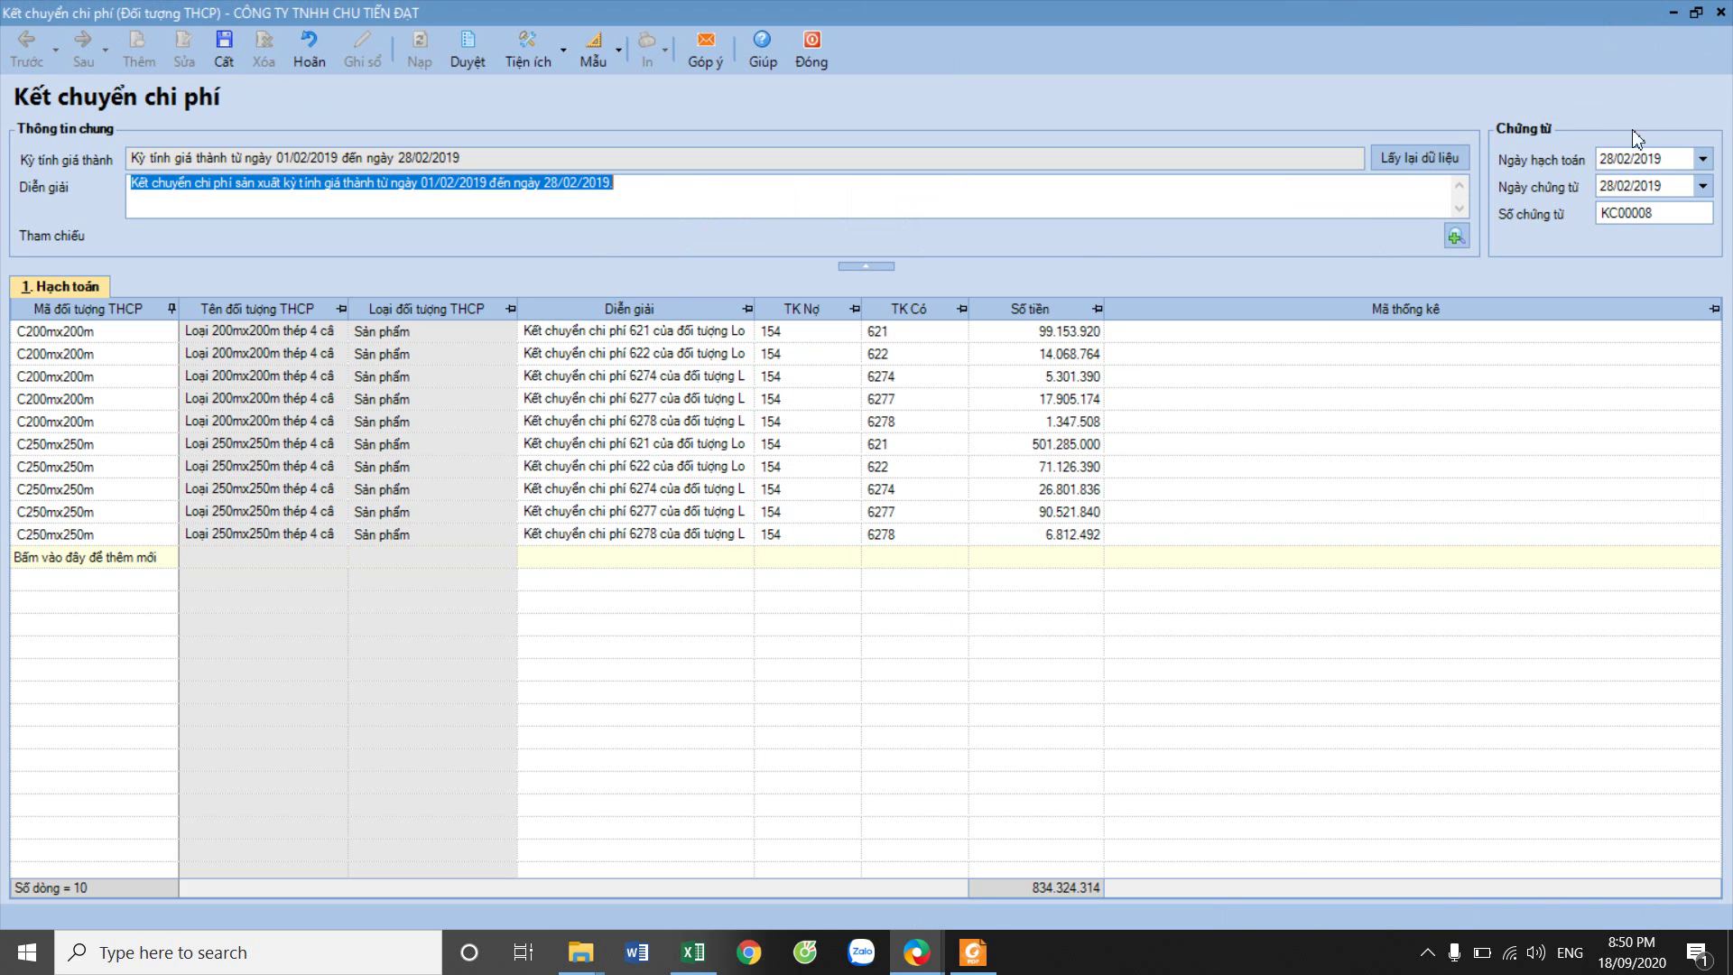
{"action": "left_click", "coordinate": [224, 47]}
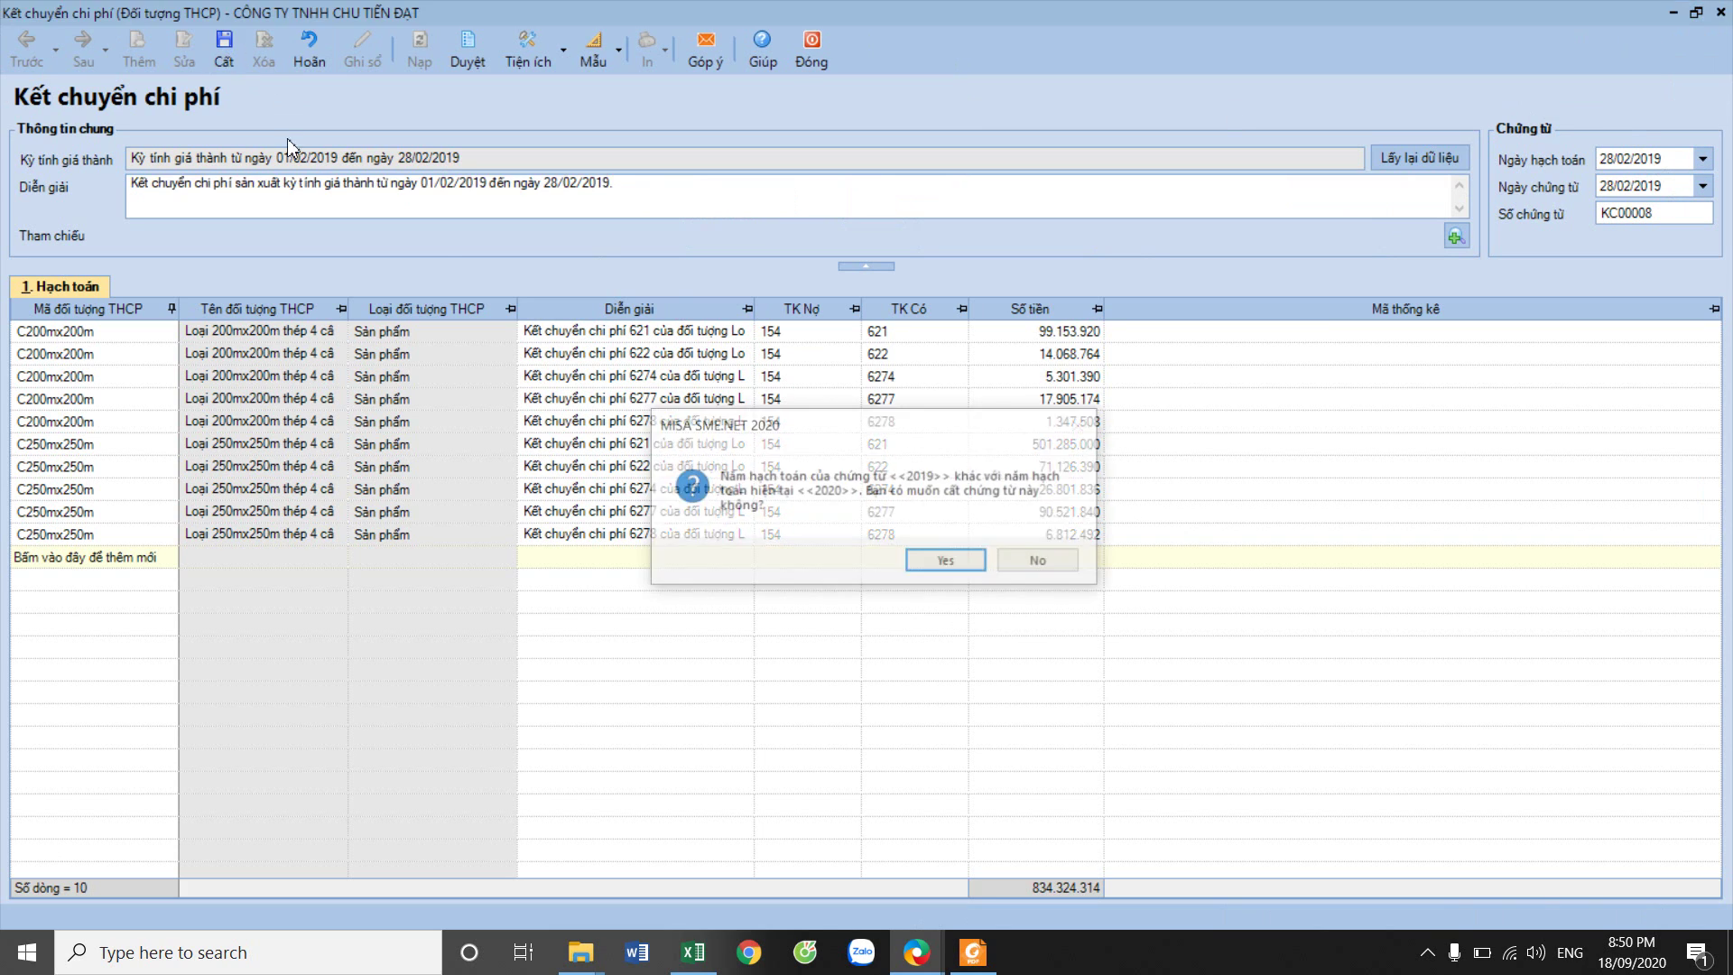
{"action": "left_click", "coordinate": [943, 560]}
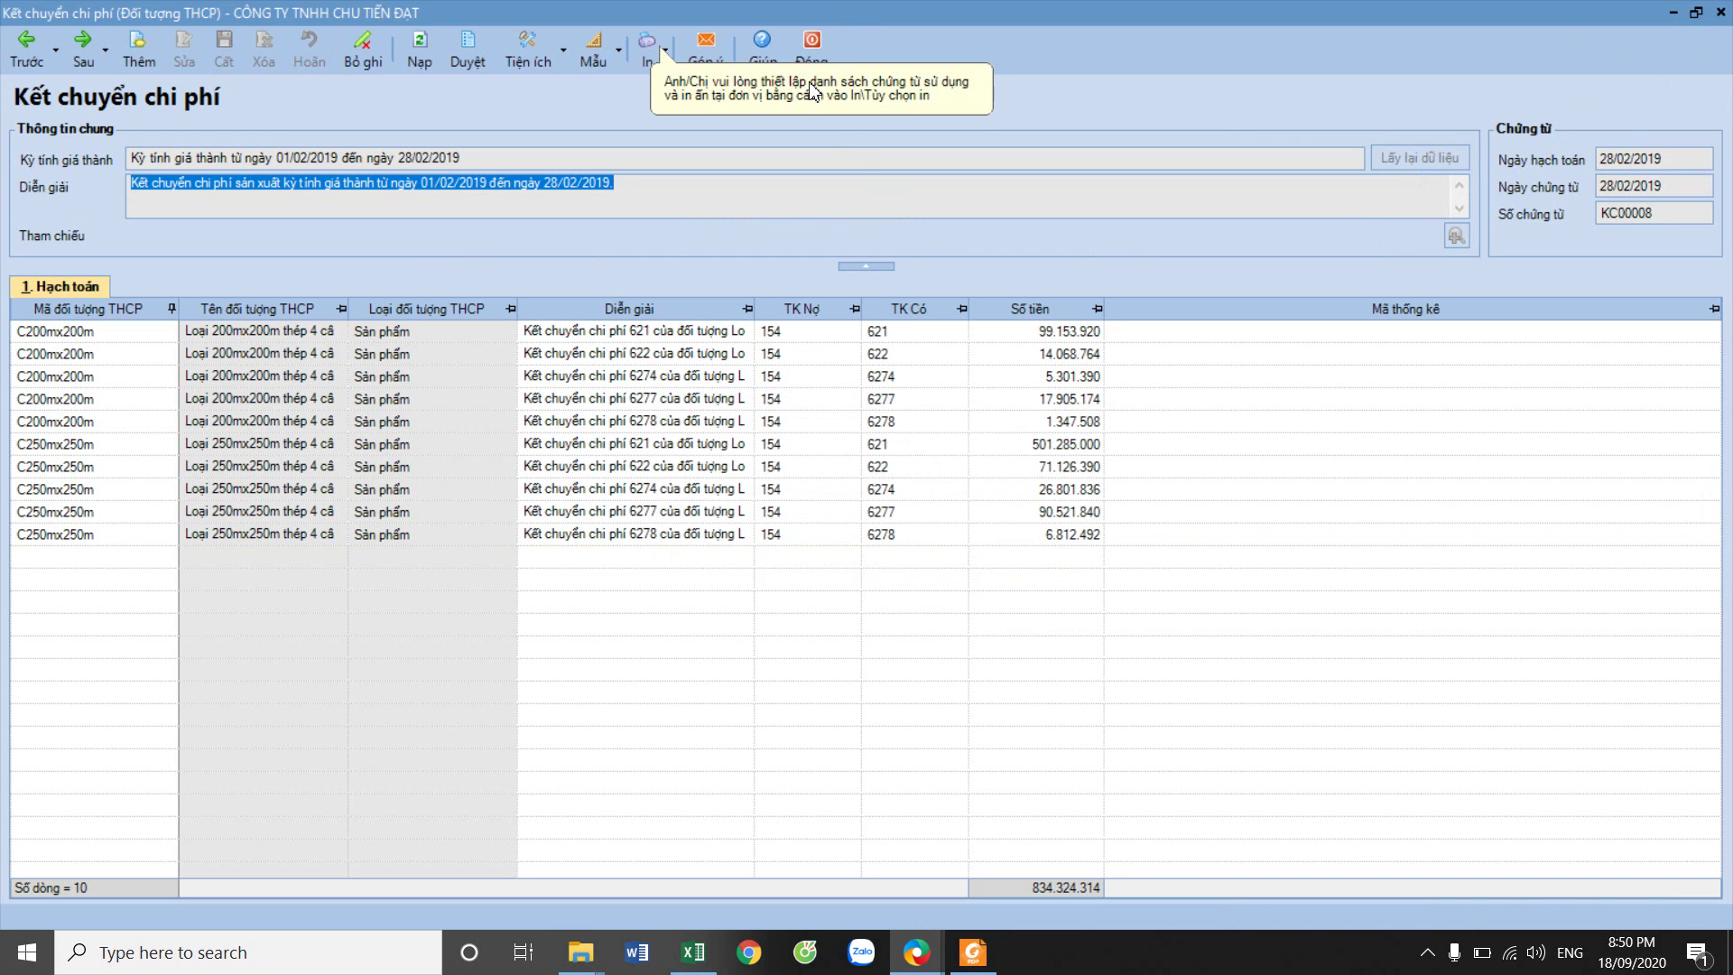
{"action": "left_click", "coordinate": [811, 52]}
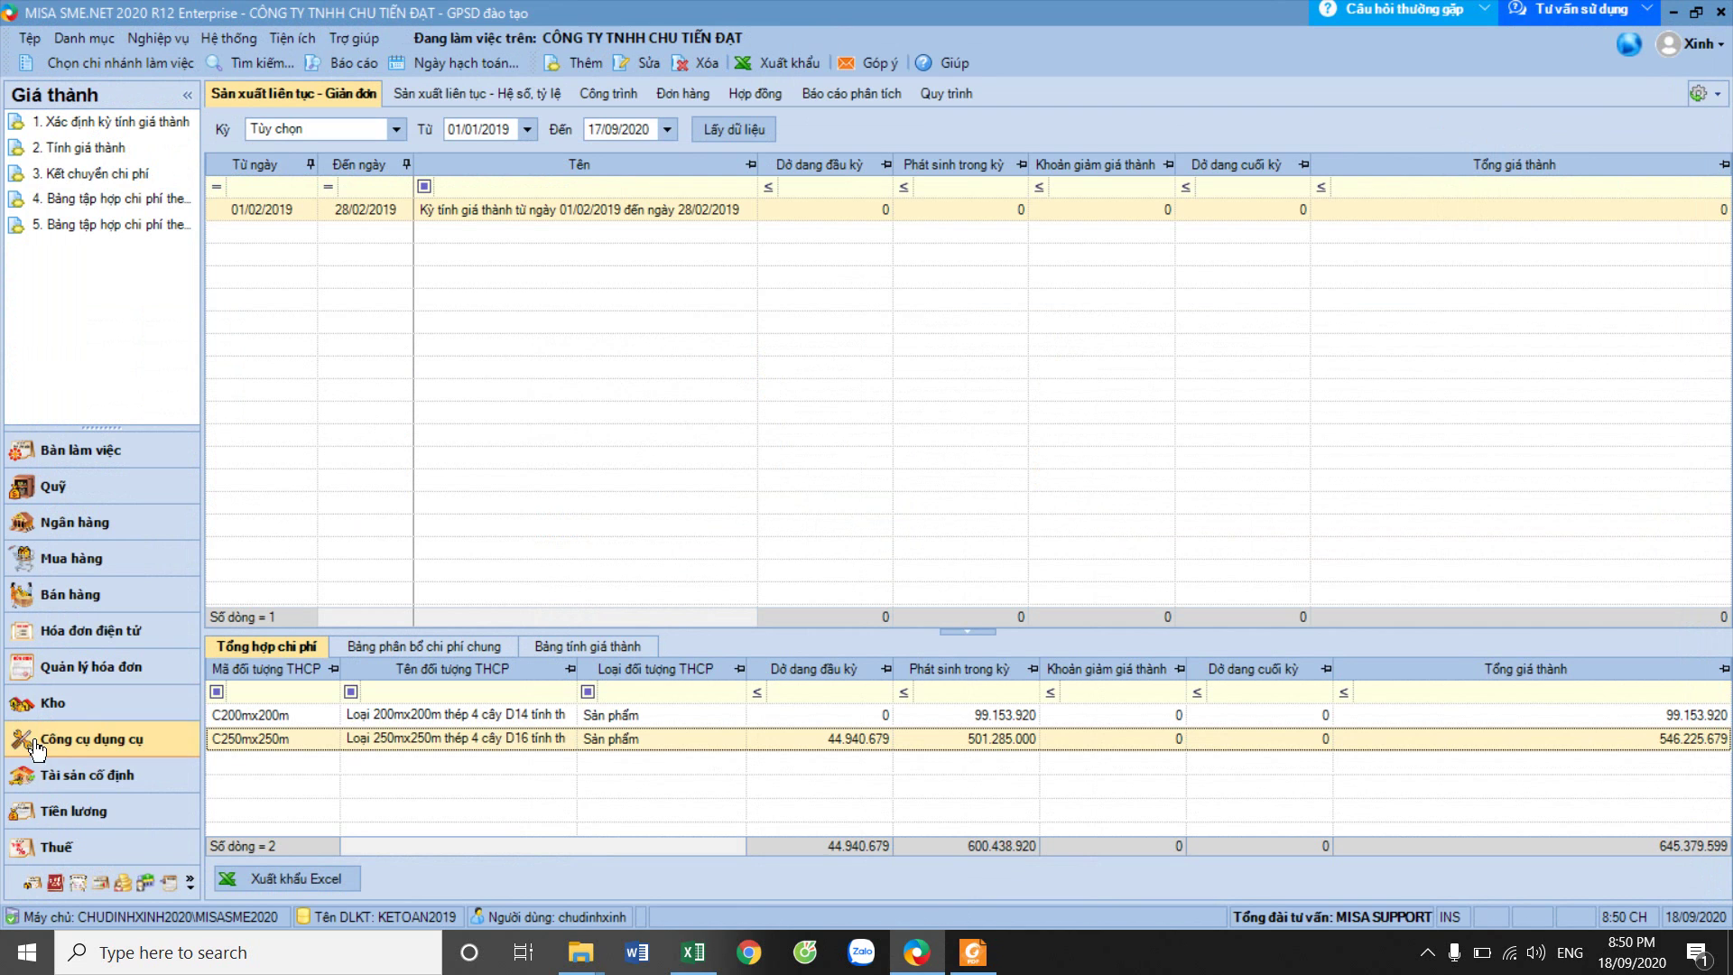
Load the warehouse receipts and issues for 01/01/2019 to 17/09/2020 and examine the finished-product costs on receipt NK00021.
{"action": "left_click", "coordinate": [35, 709]}
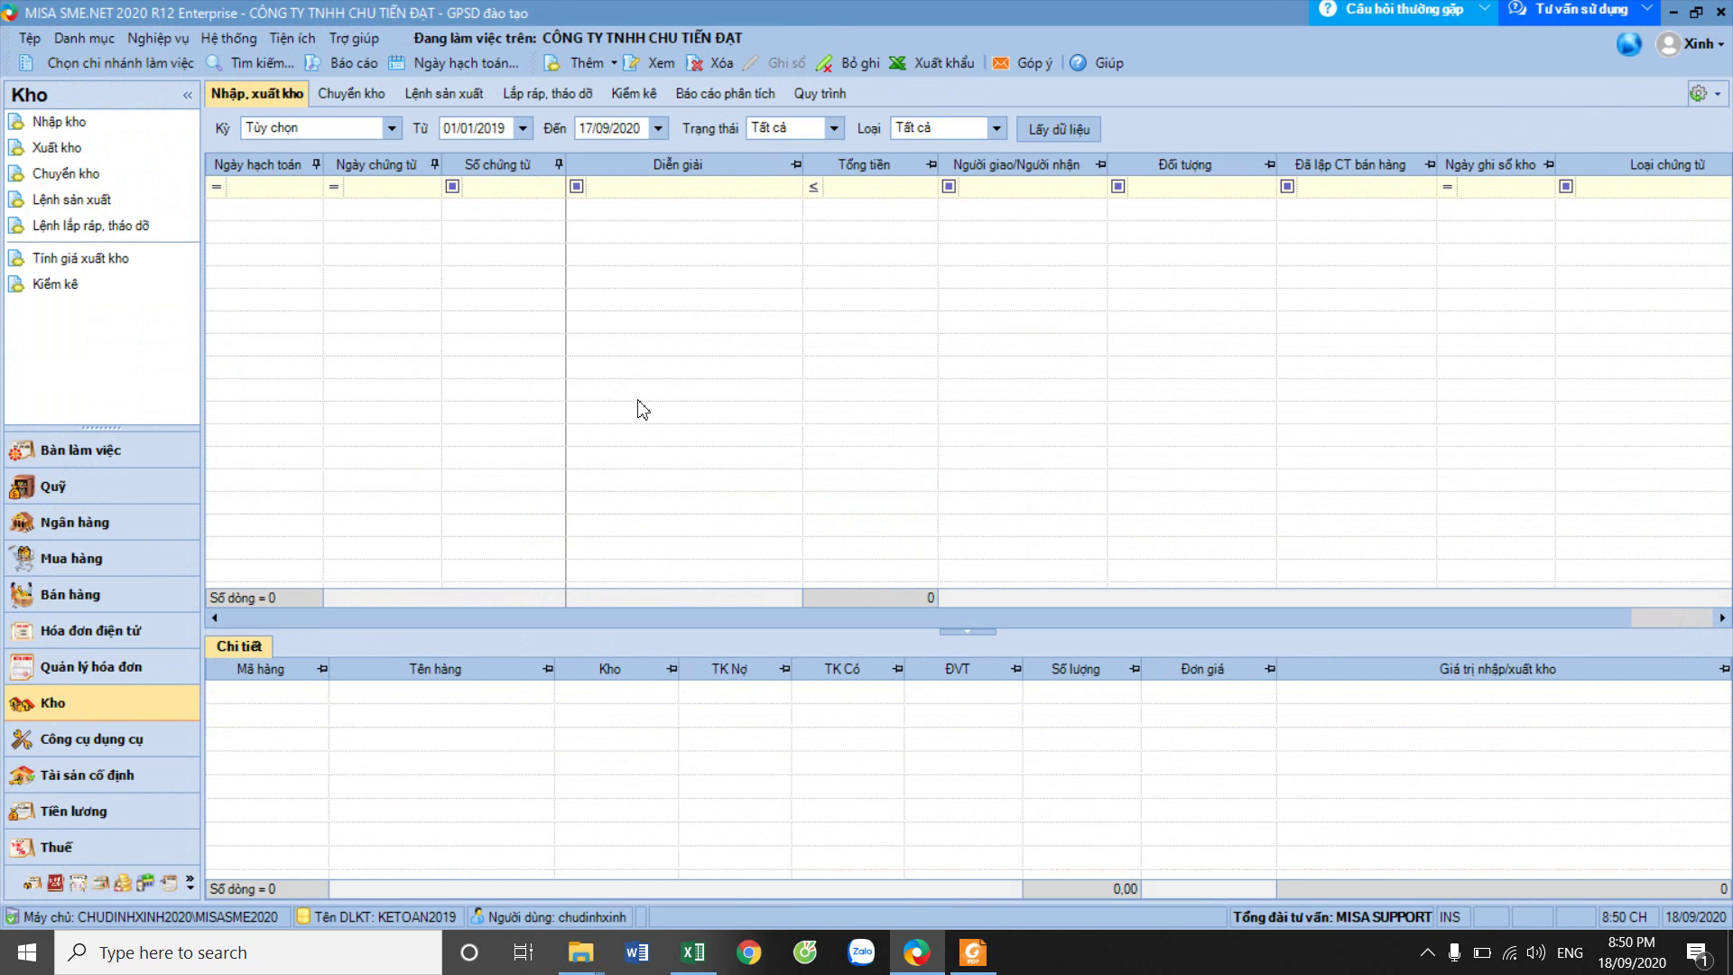
{"action": "left_click", "coordinate": [1080, 129]}
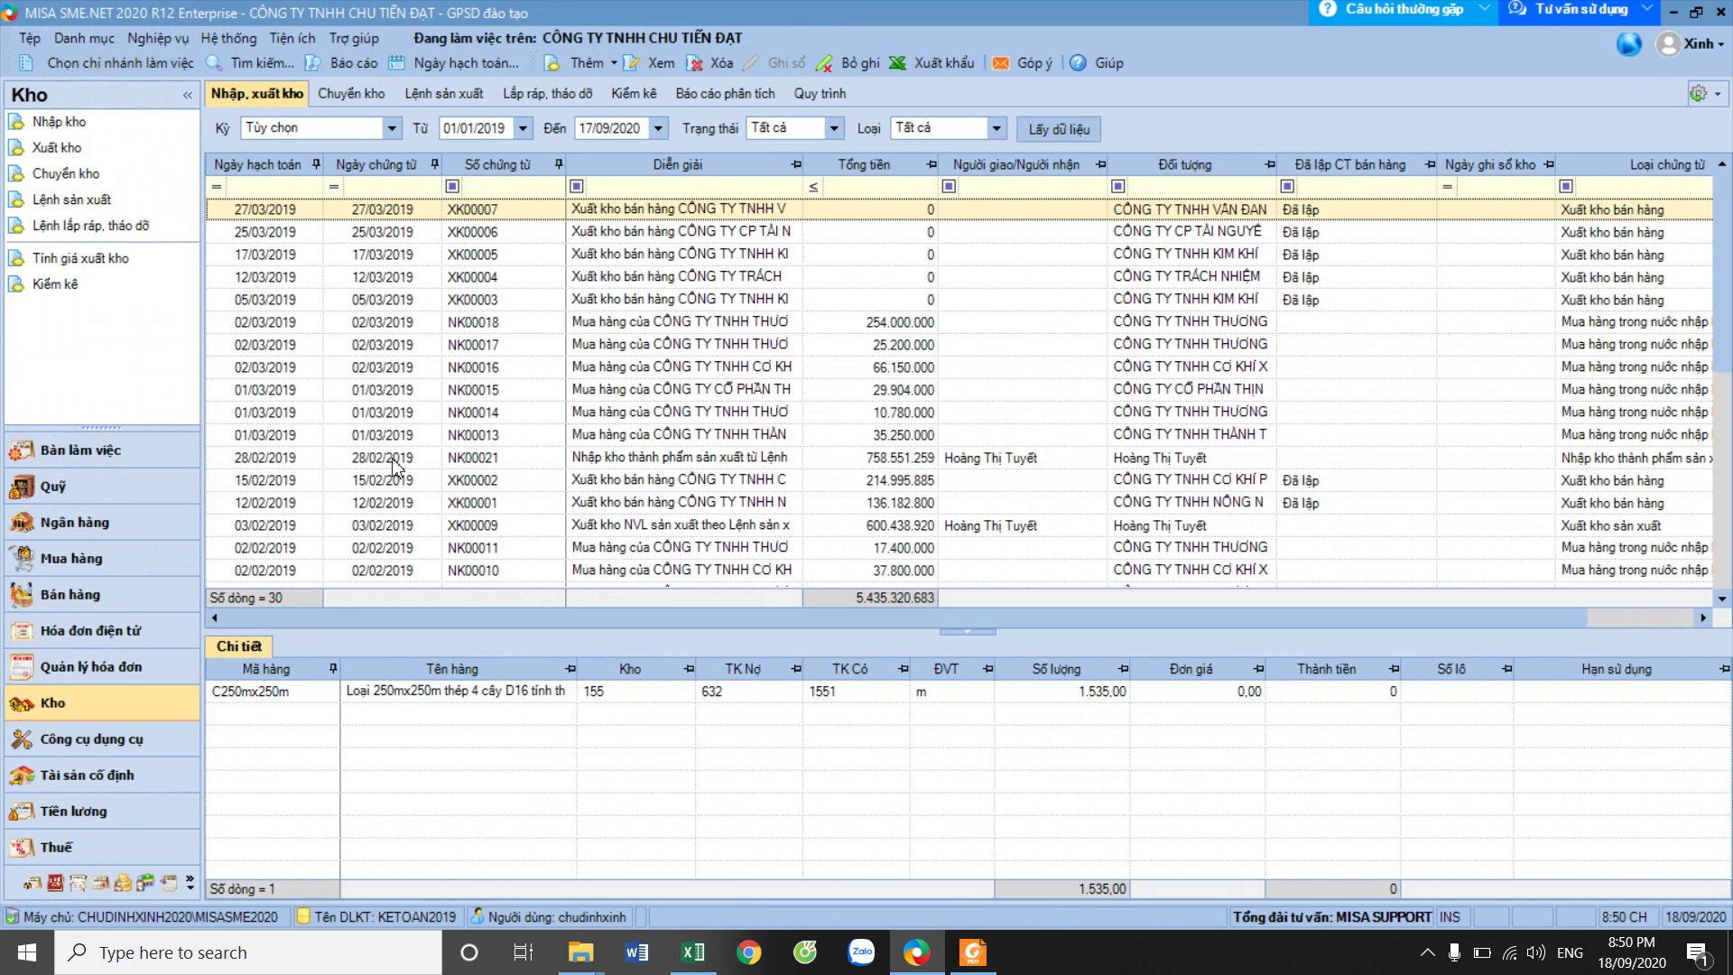
{"action": "left_click", "coordinate": [489, 459]}
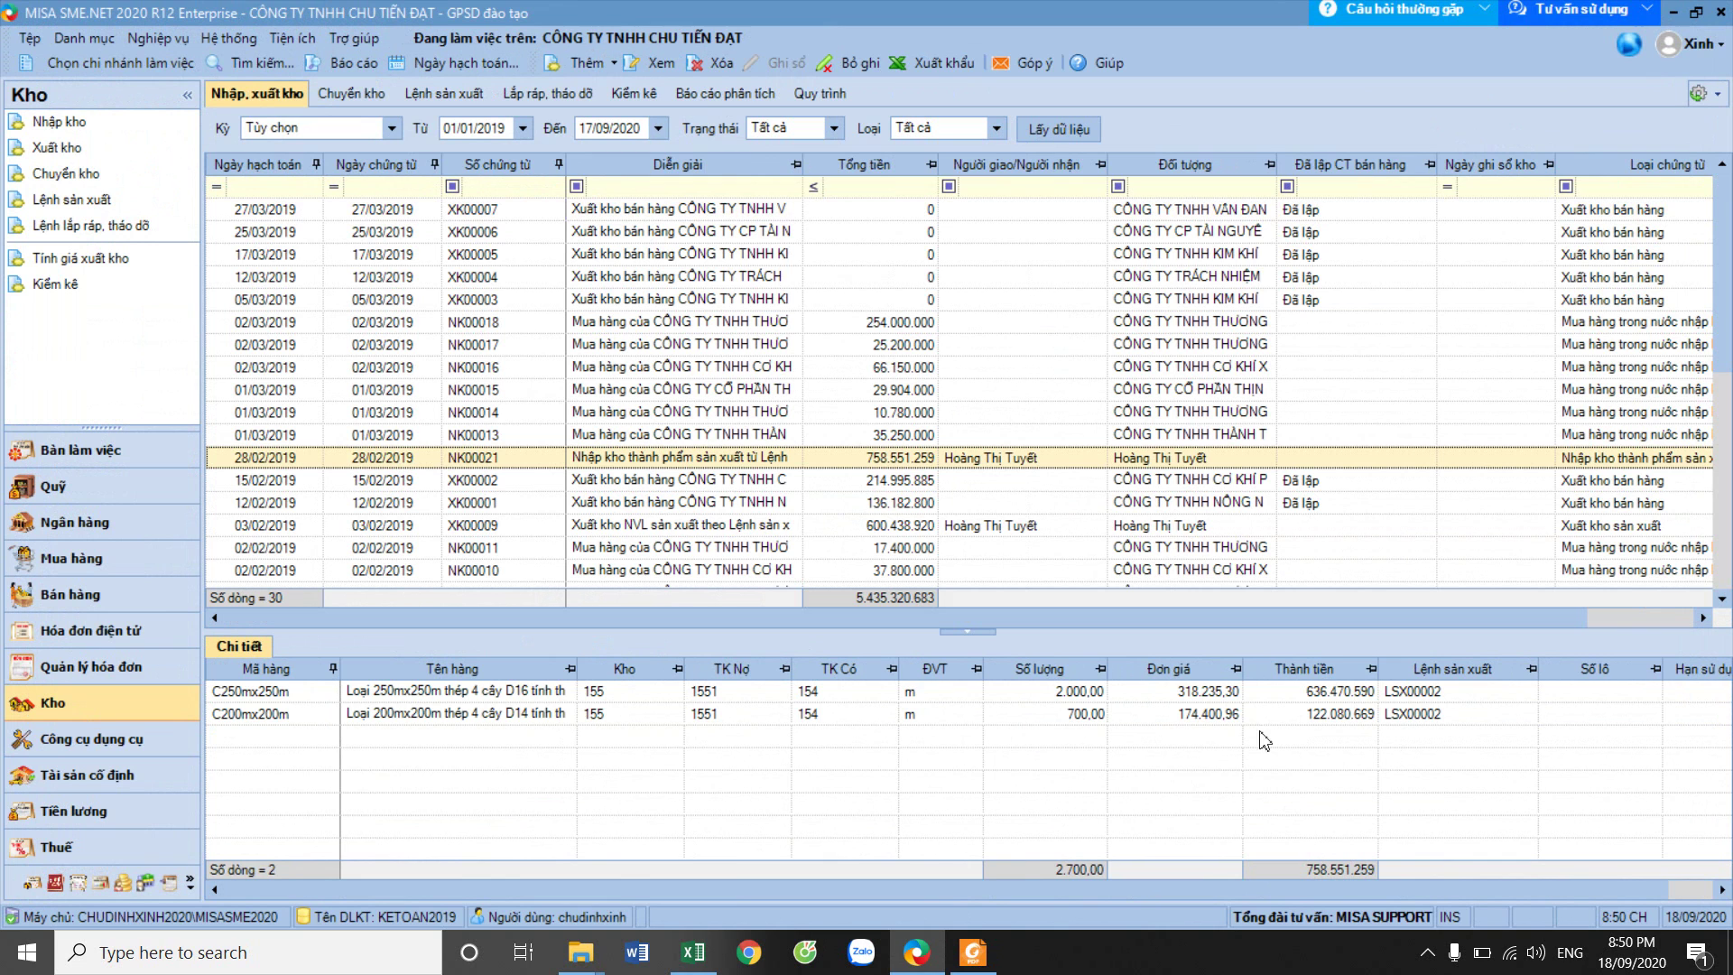
{"action": "left_click", "coordinate": [1337, 693]}
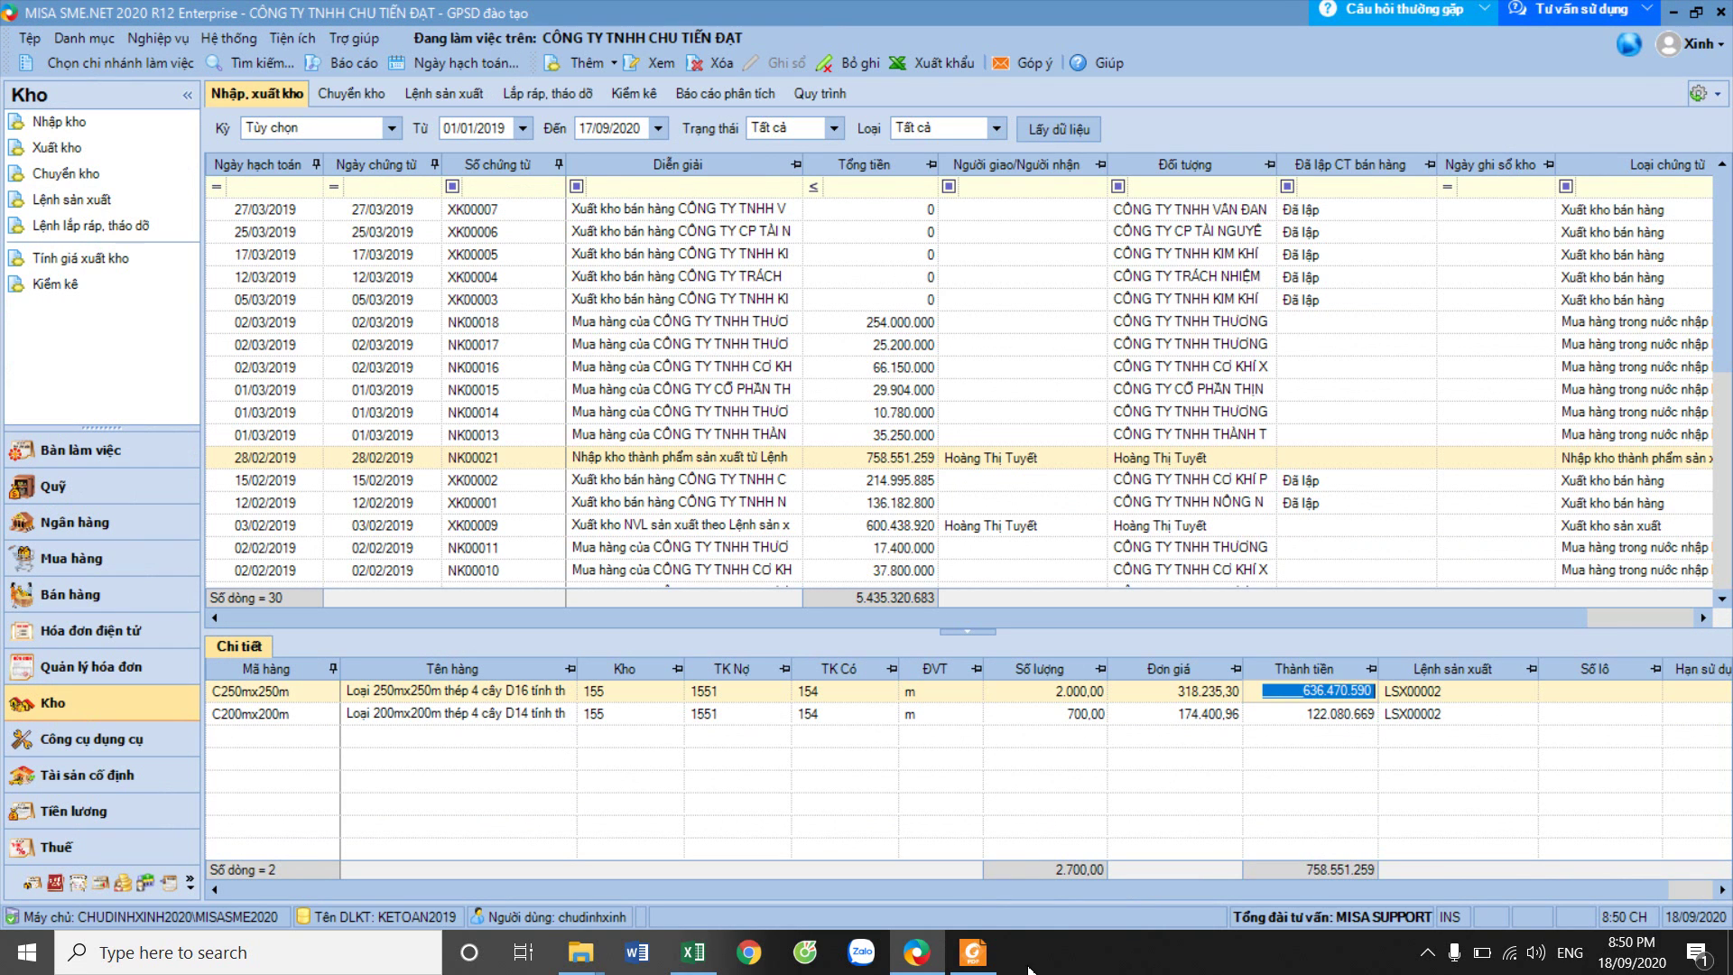
Compare the finished-product total in the Excel column Thành tiền=155 with warehouse receipt NK00021 in MISA.
{"action": "left_click", "coordinate": [679, 966]}
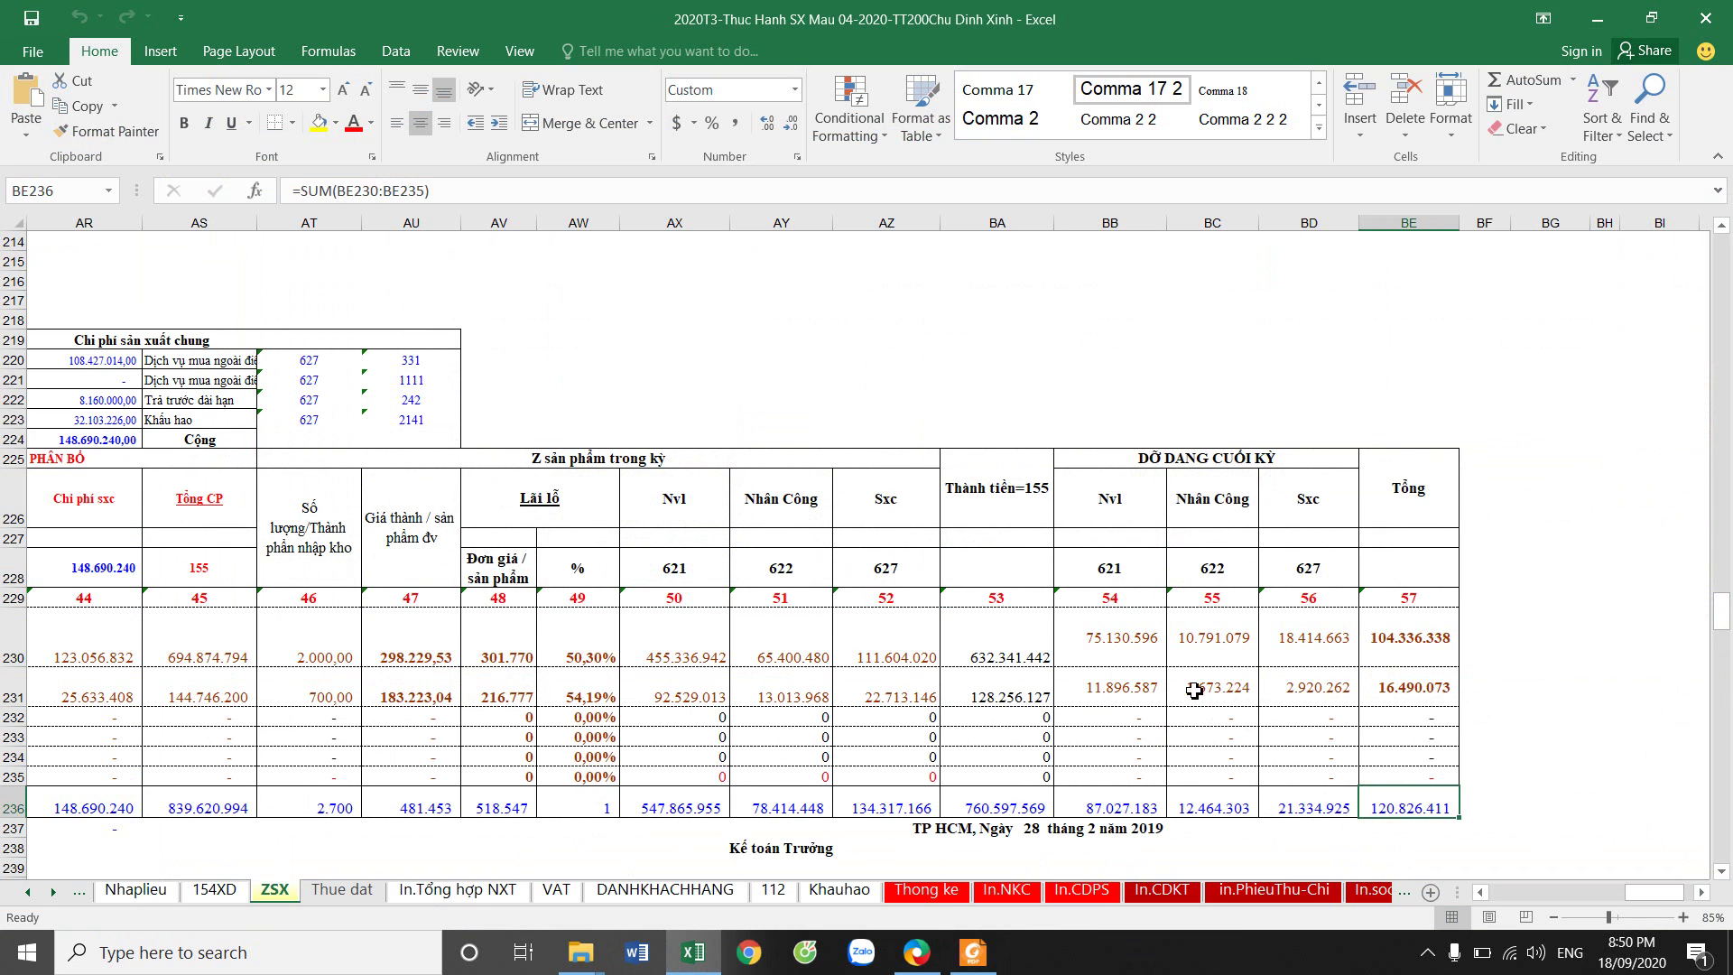
{"action": "left_click", "coordinate": [1005, 803]}
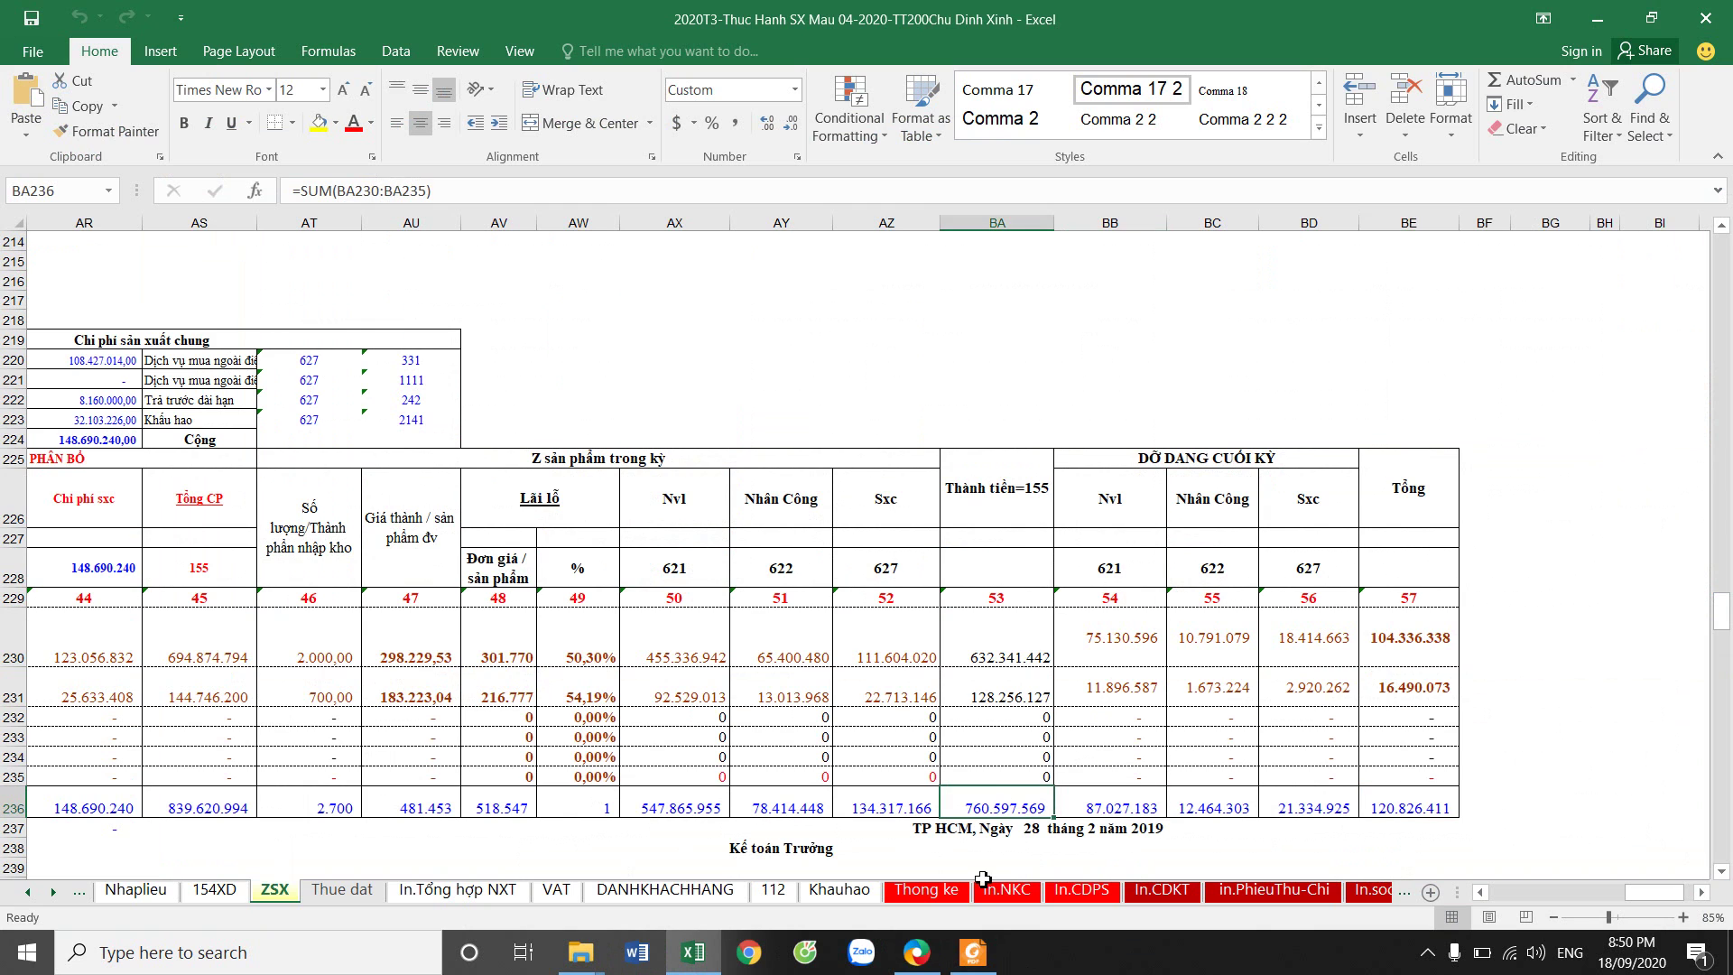
{"action": "left_click", "coordinate": [916, 952]}
{"action": "left_click", "coordinate": [1416, 487]}
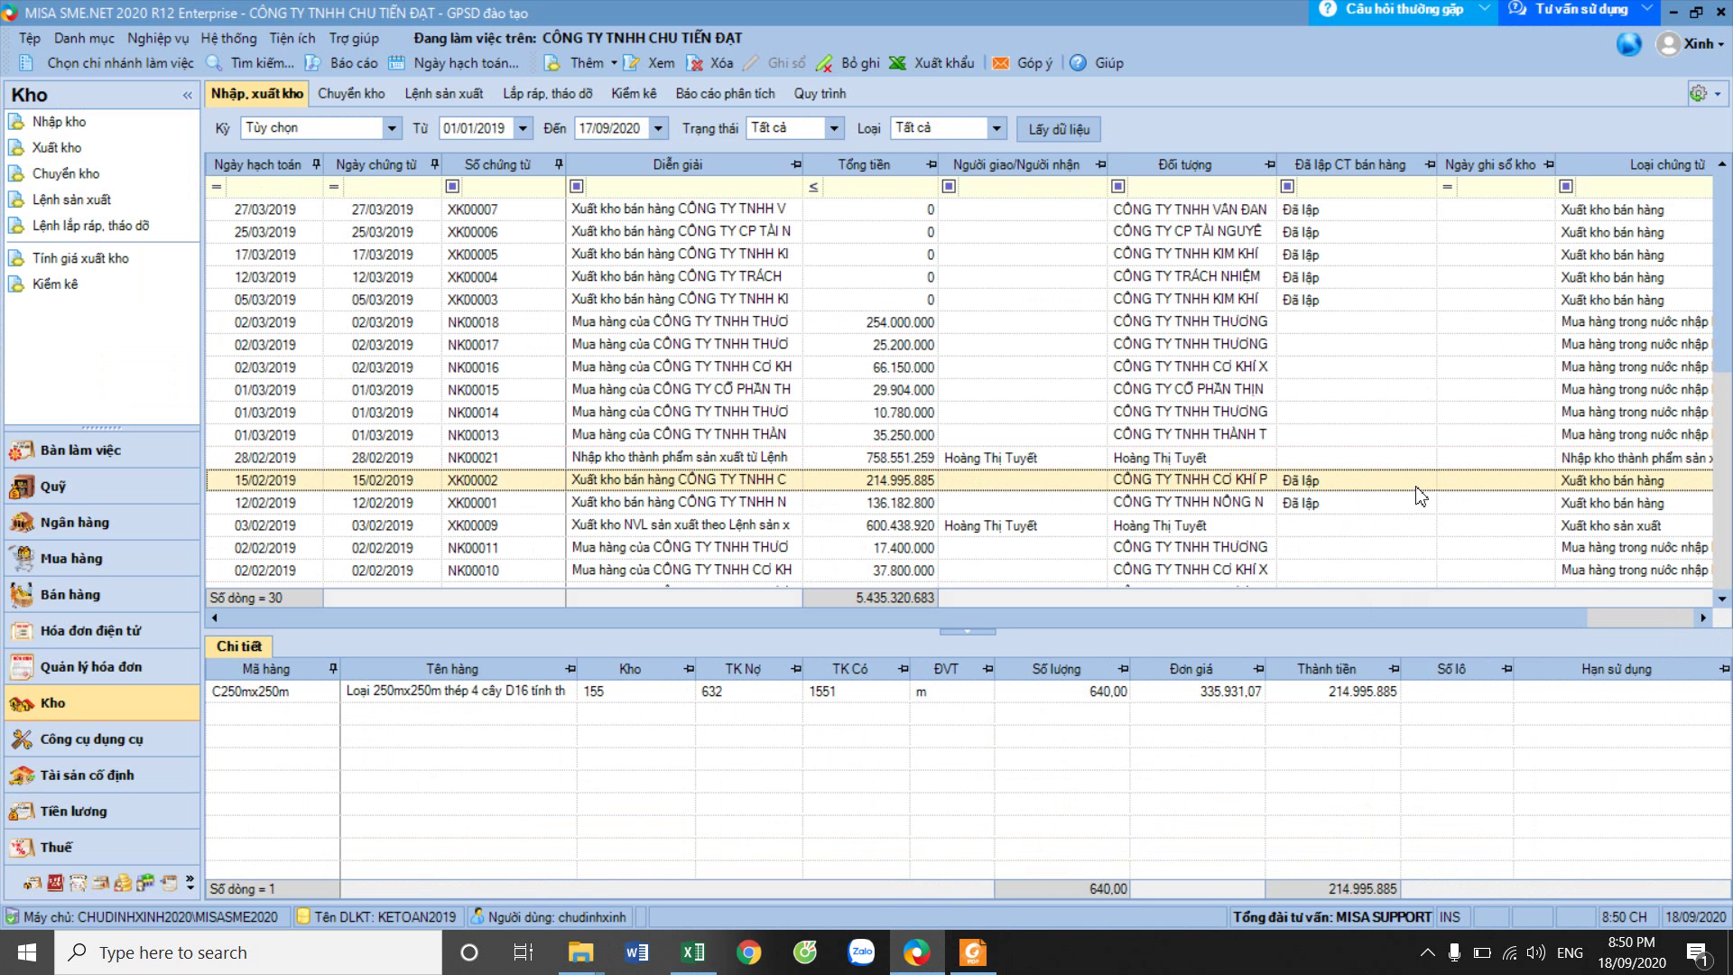
{"action": "left_click", "coordinate": [1163, 462]}
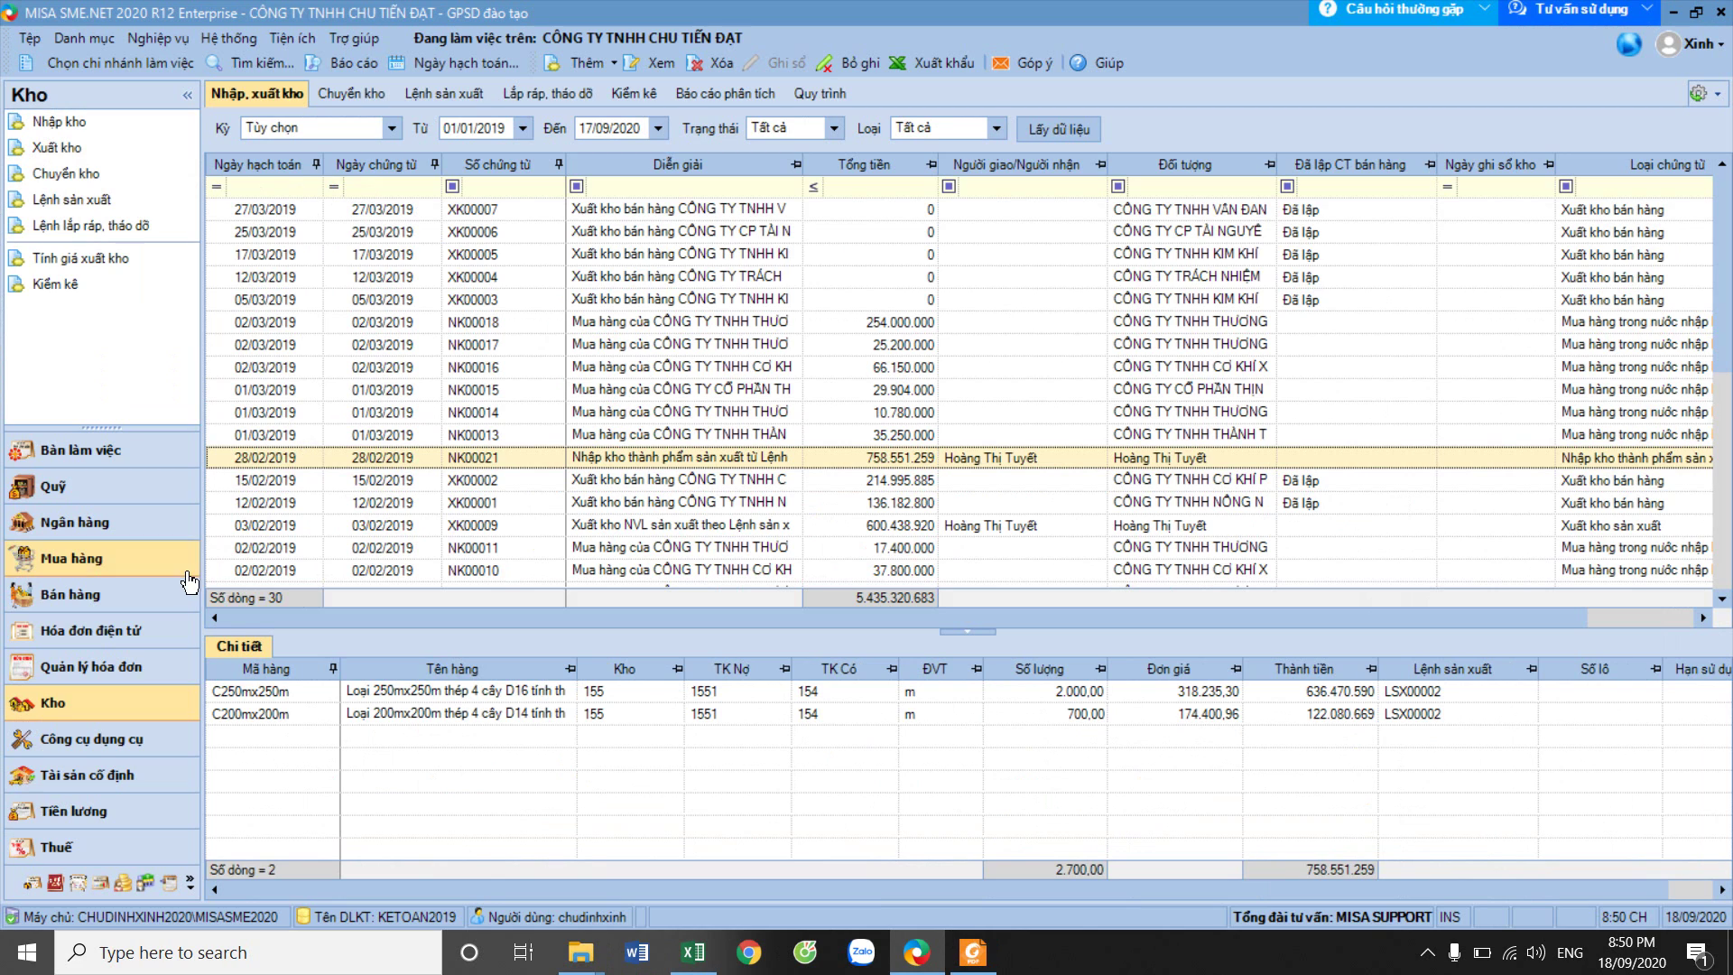
Generate the Bảng cân đối tài khoản financial report for the period 01/02/2019 to 28/02/2019.
{"action": "left_click", "coordinate": [347, 67]}
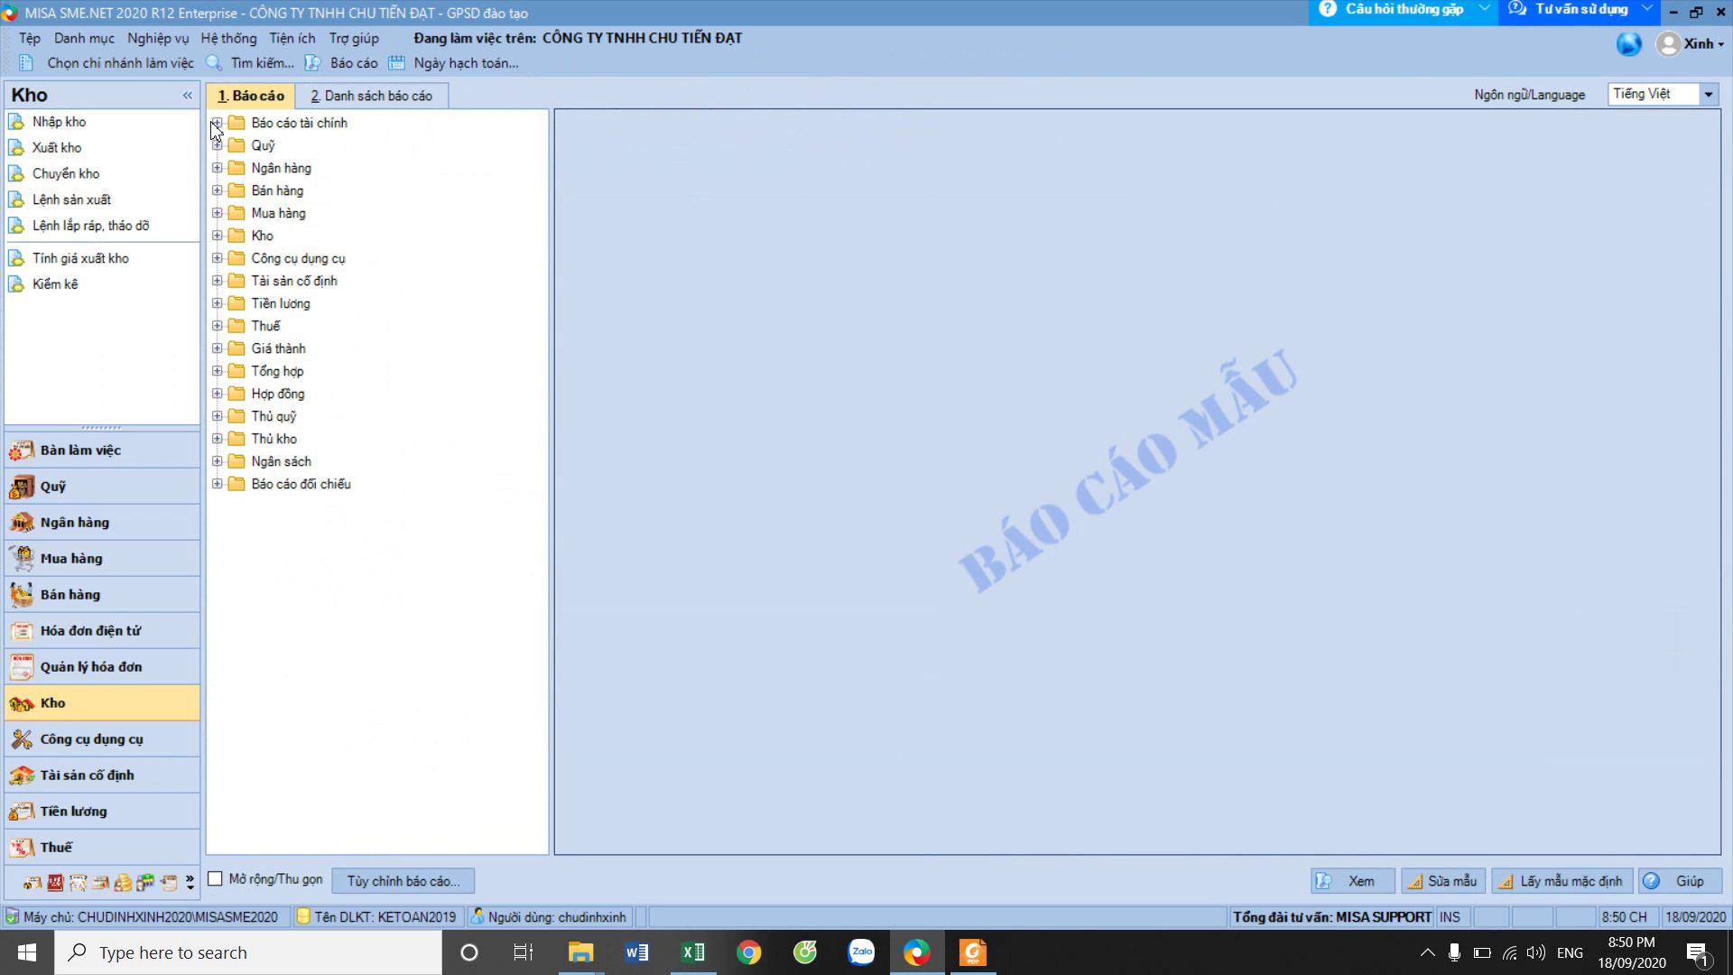
{"action": "left_click", "coordinate": [216, 123]}
{"action": "left_click", "coordinate": [329, 169]}
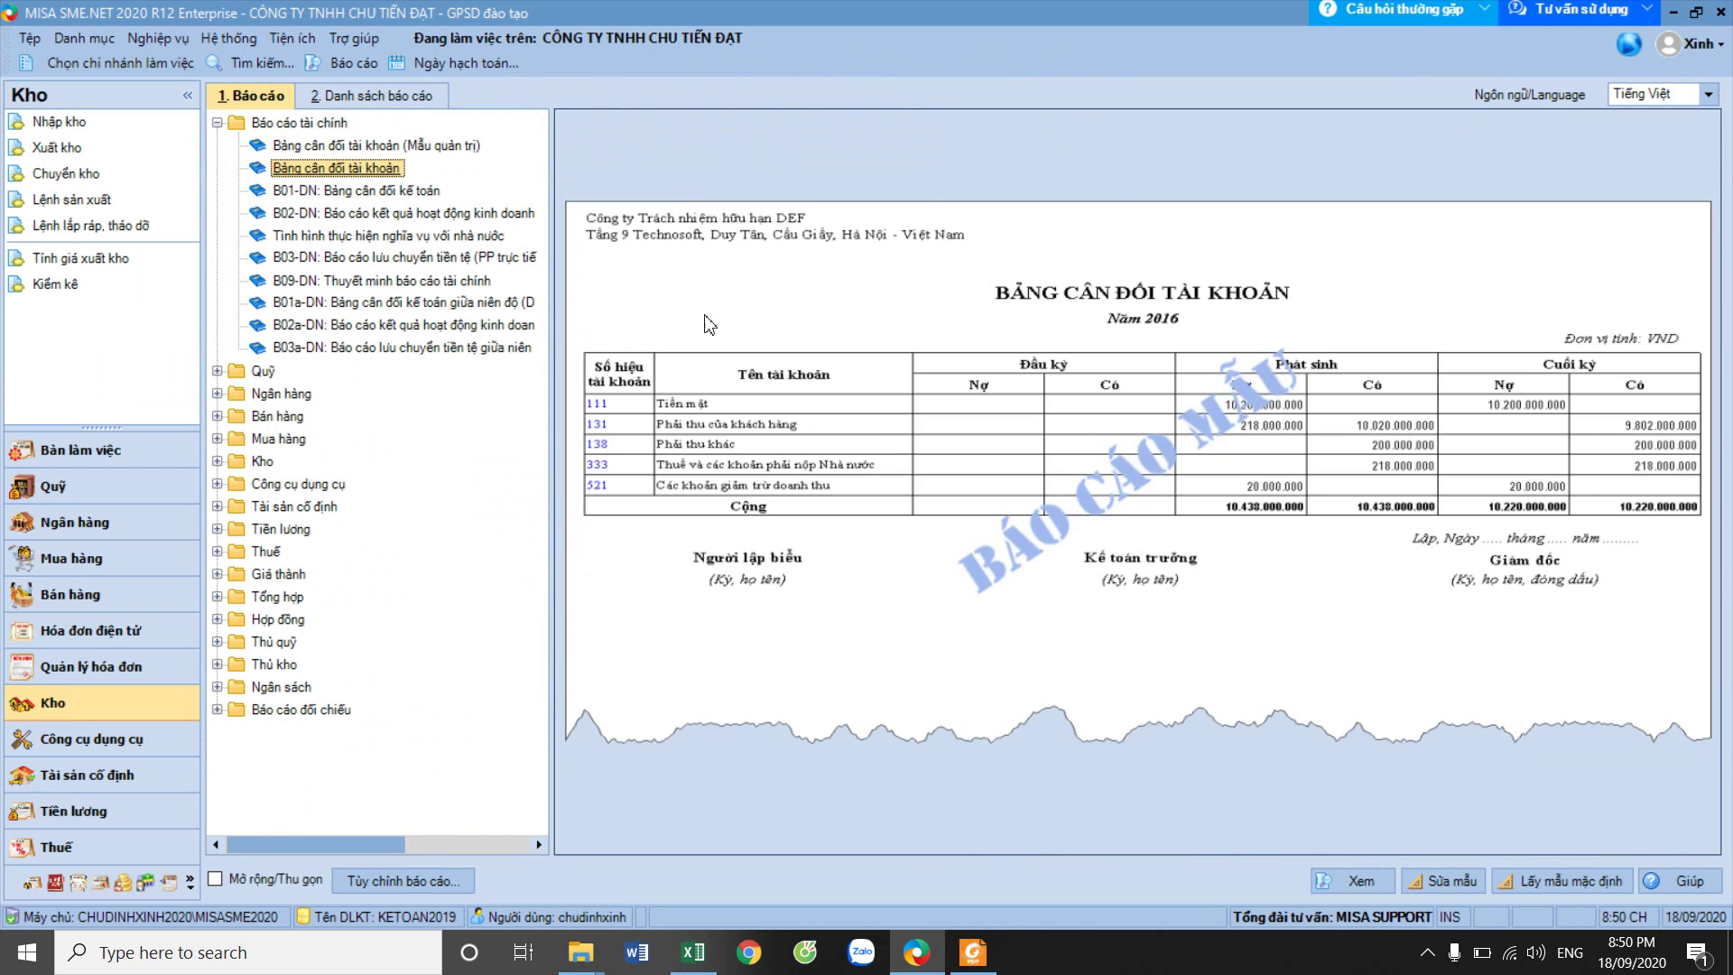
{"action": "double_click", "coordinate": [374, 167]}
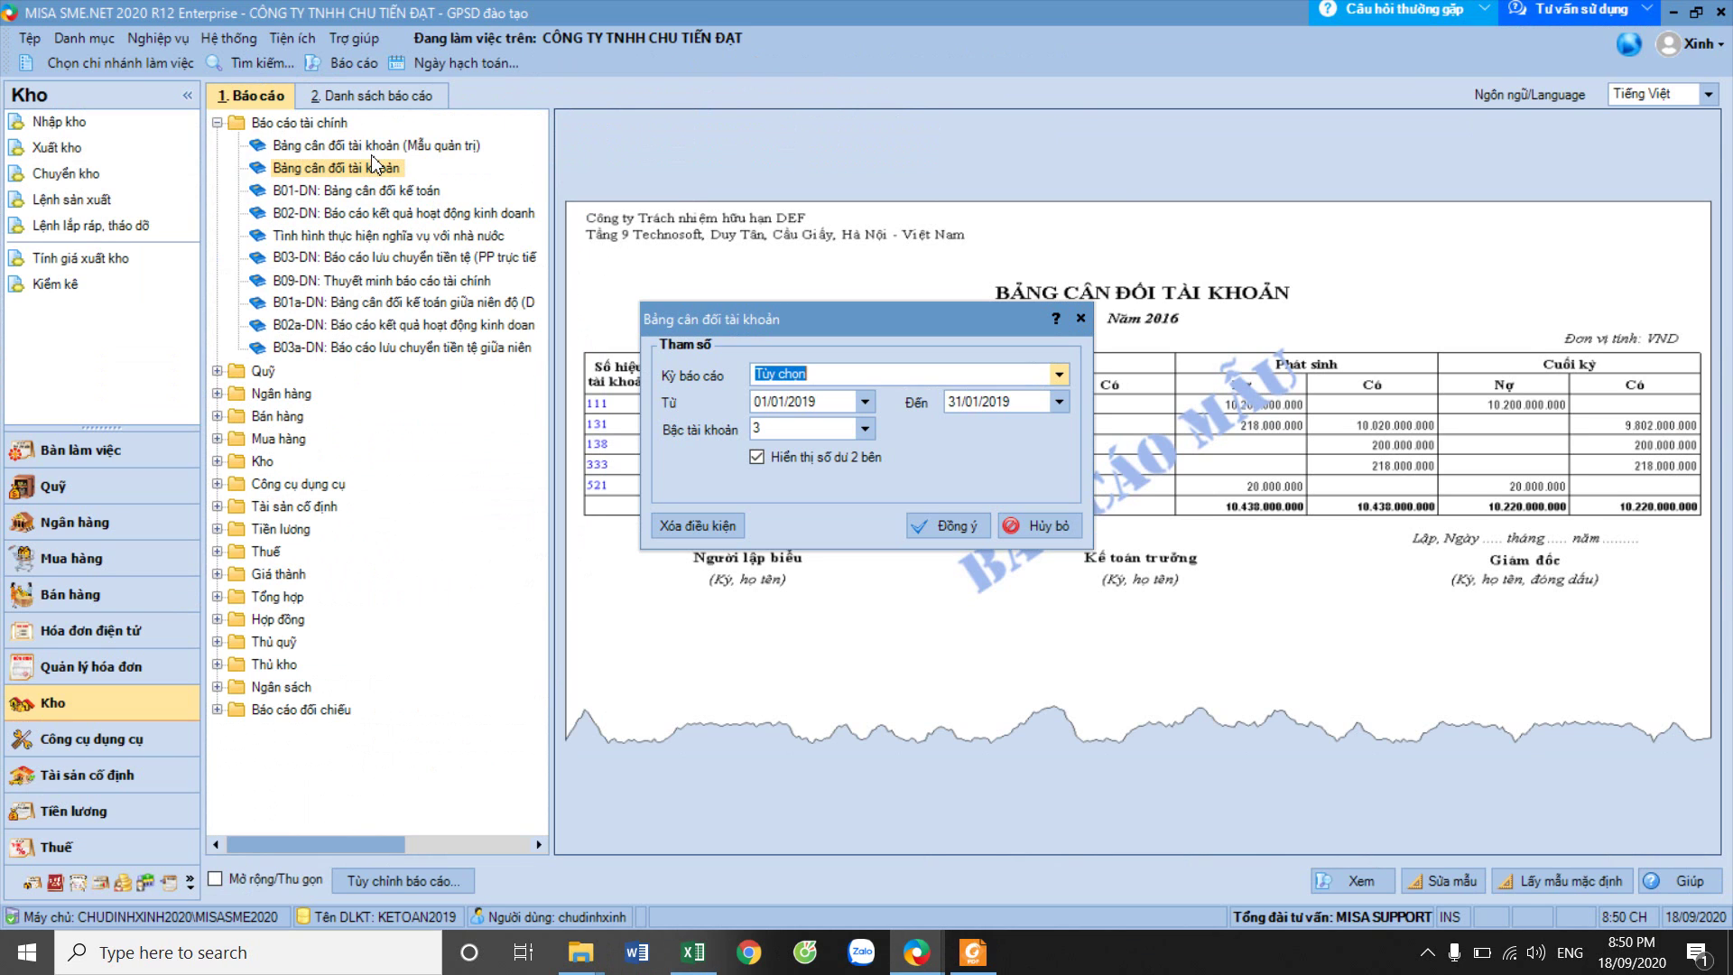
{"action": "left_click", "coordinate": [784, 402]}
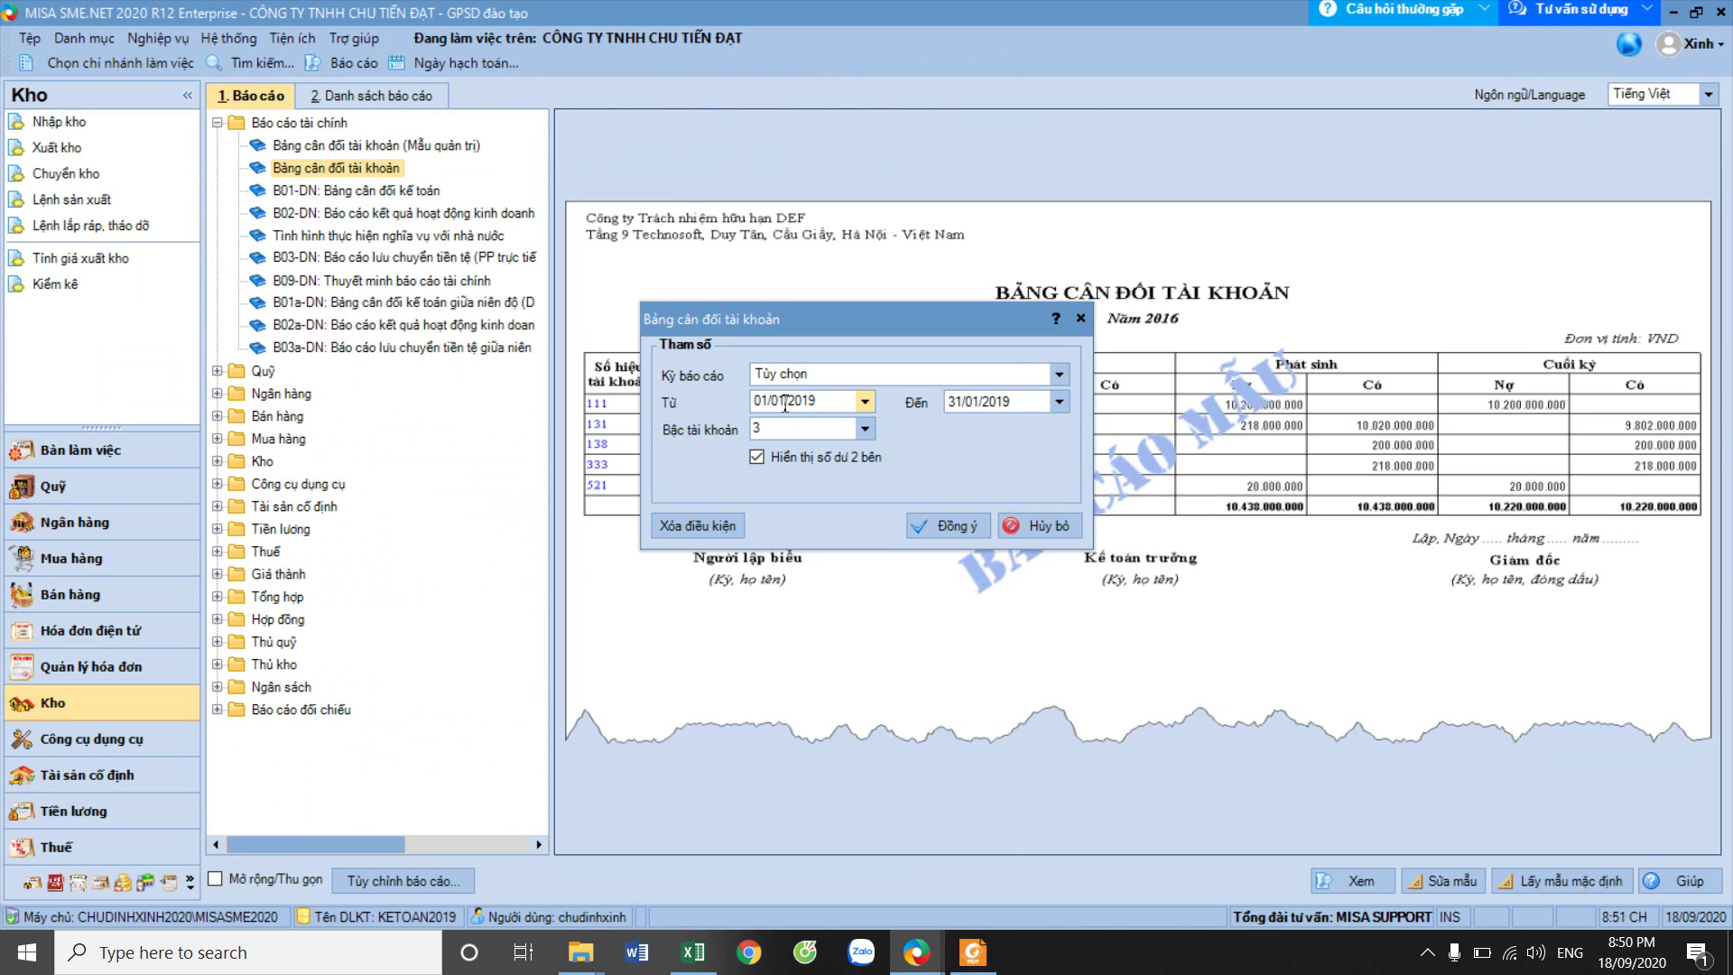
{"action": "type", "text": "2"}
{"action": "left_click", "coordinate": [963, 405]}
{"action": "double_click", "coordinate": [949, 403]}
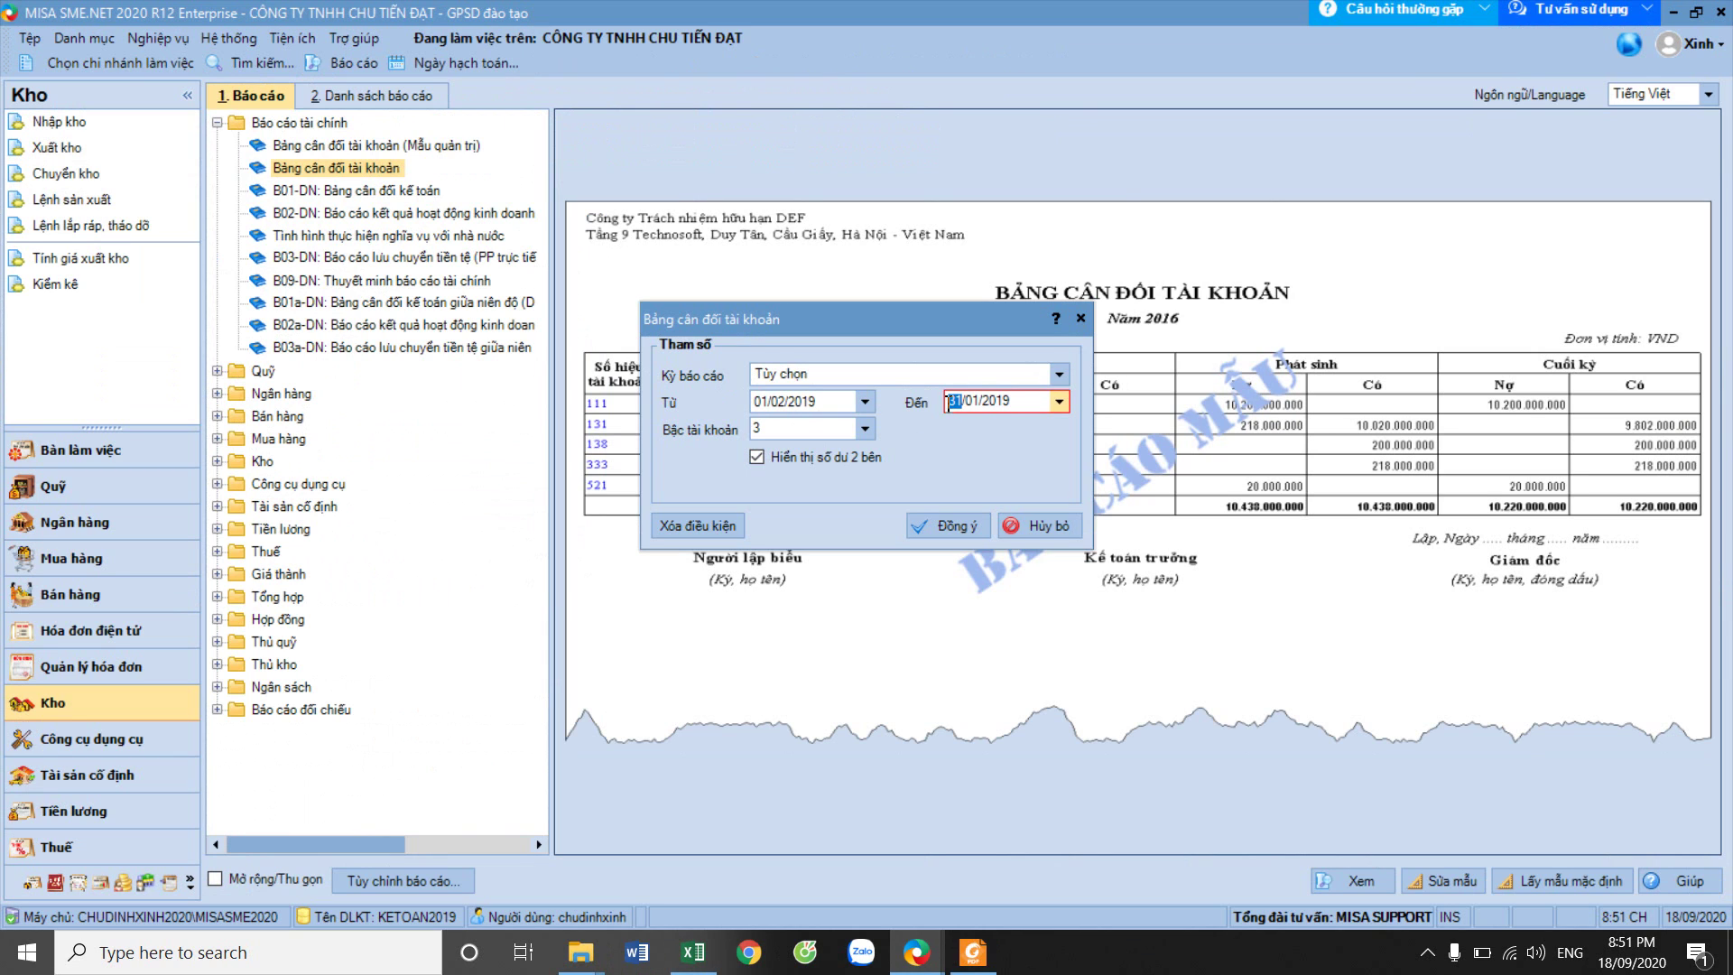
{"action": "type", "text": "28"}
{"action": "left_click", "coordinate": [975, 401]}
{"action": "type", "text": "2"}
{"action": "left_click", "coordinate": [957, 523]}
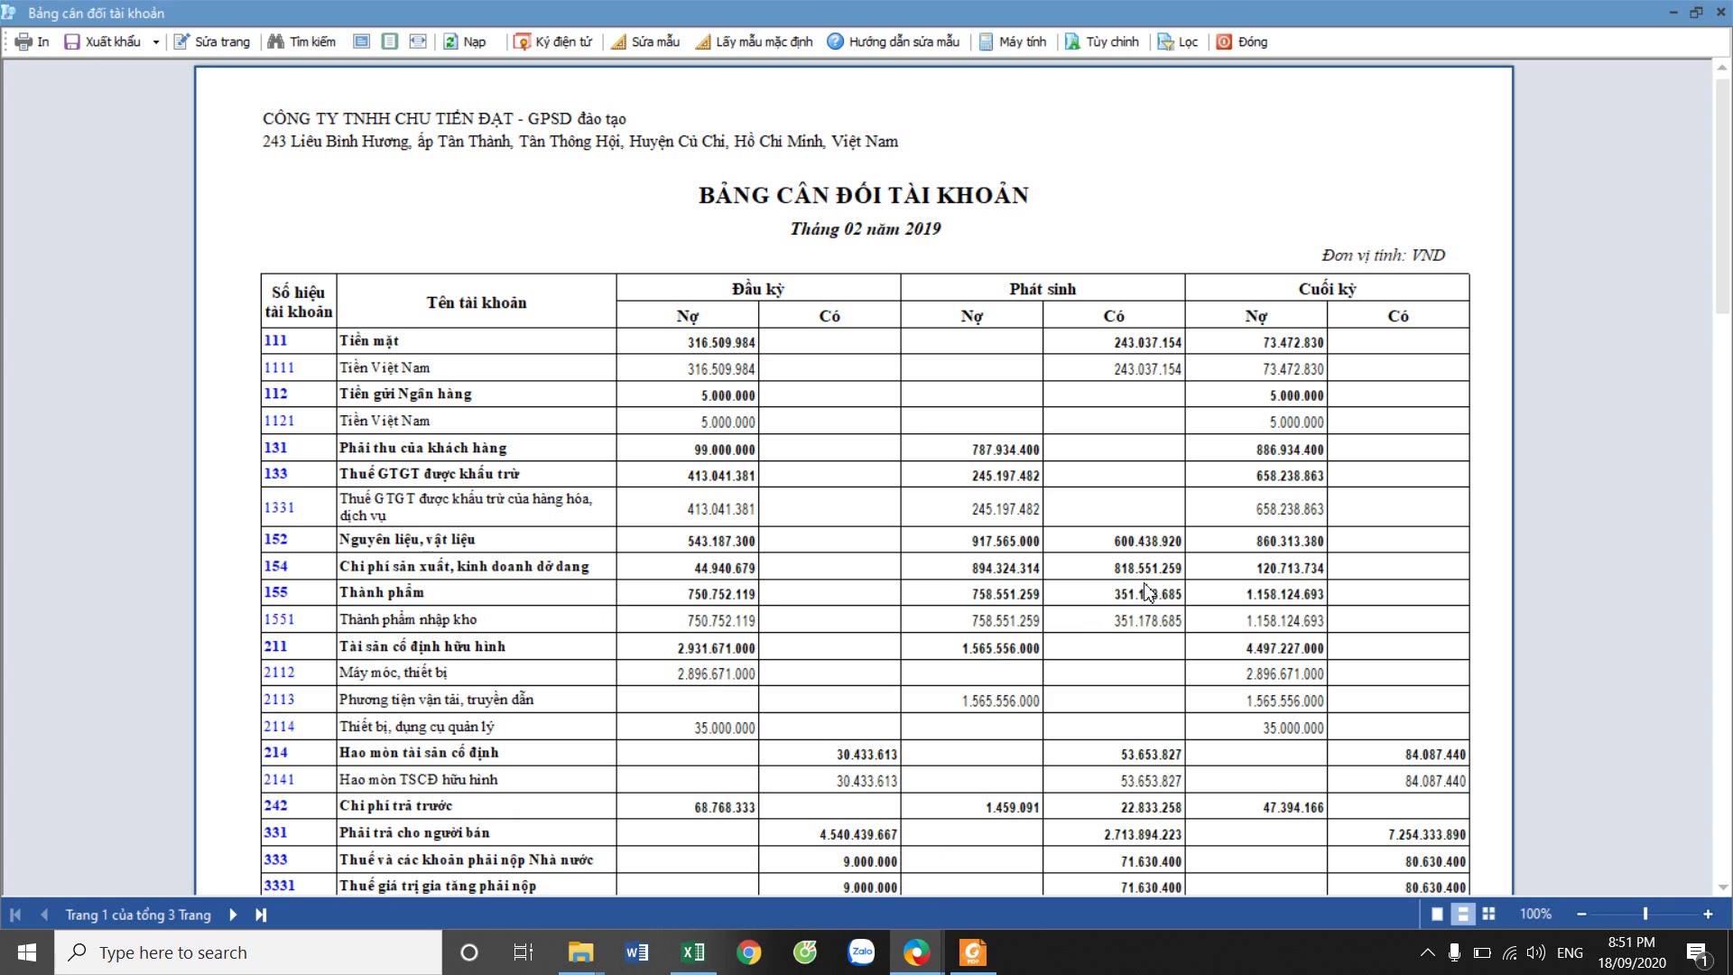
Compare the production cost balances in Bảng cân đối tài khoản with the ZSX sheet in Excel.
{"action": "left_click", "coordinate": [692, 952]}
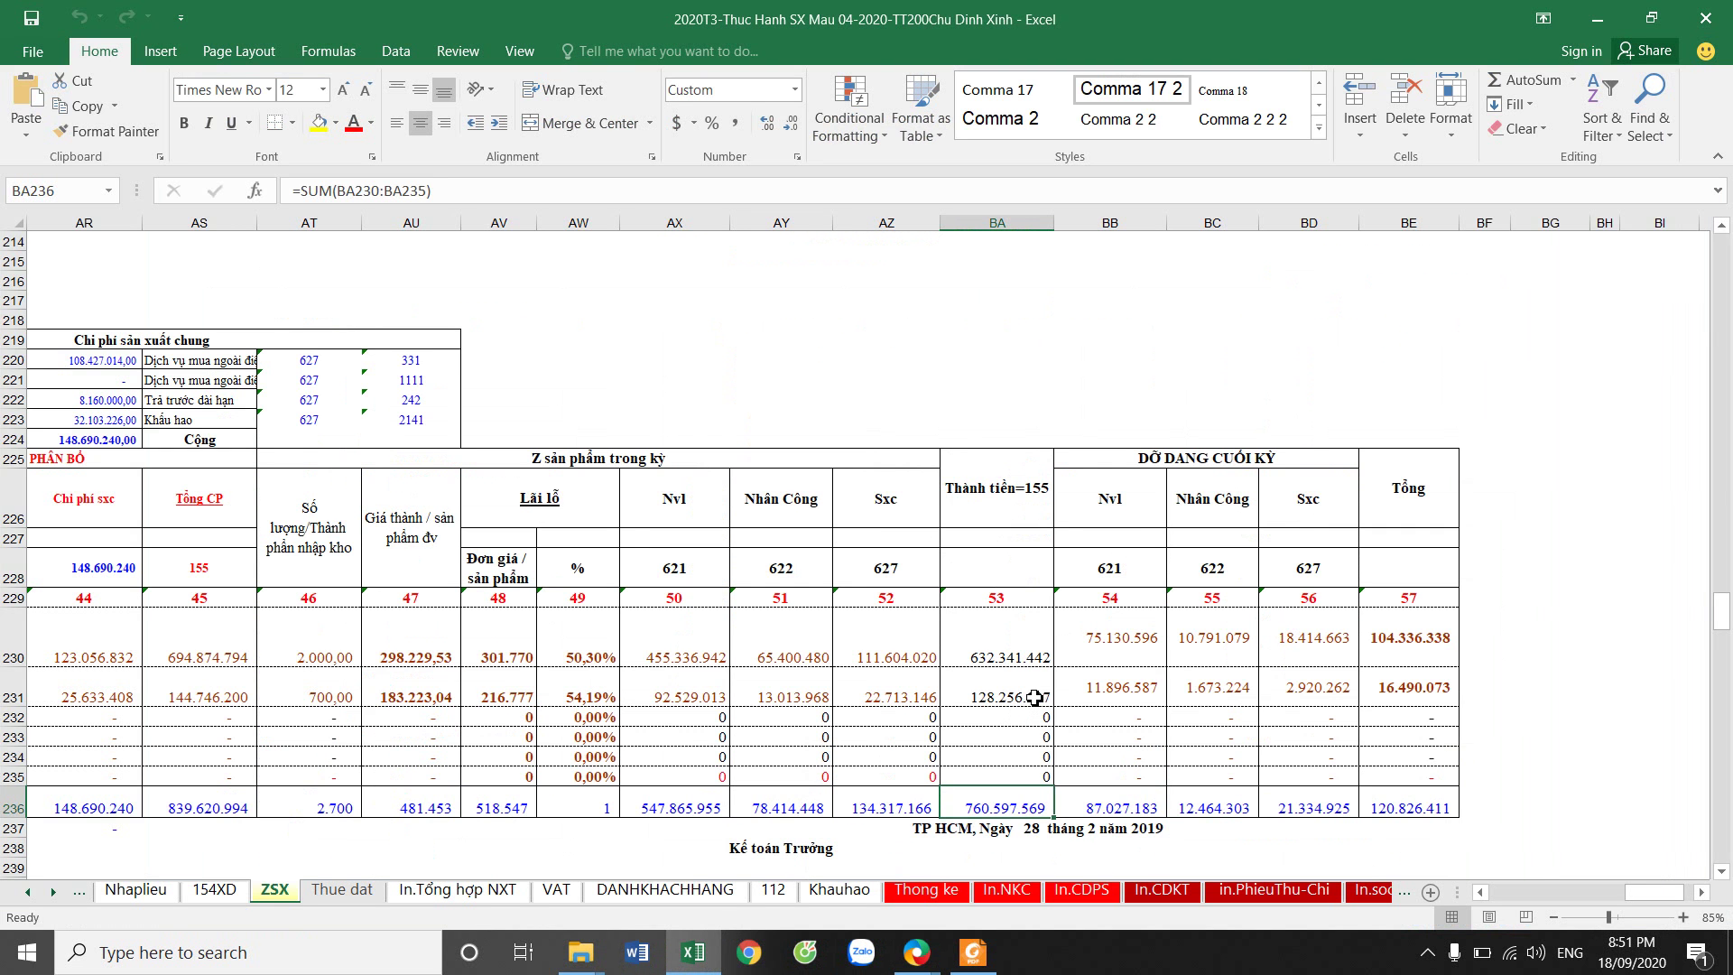
{"action": "left_click", "coordinate": [972, 952]}
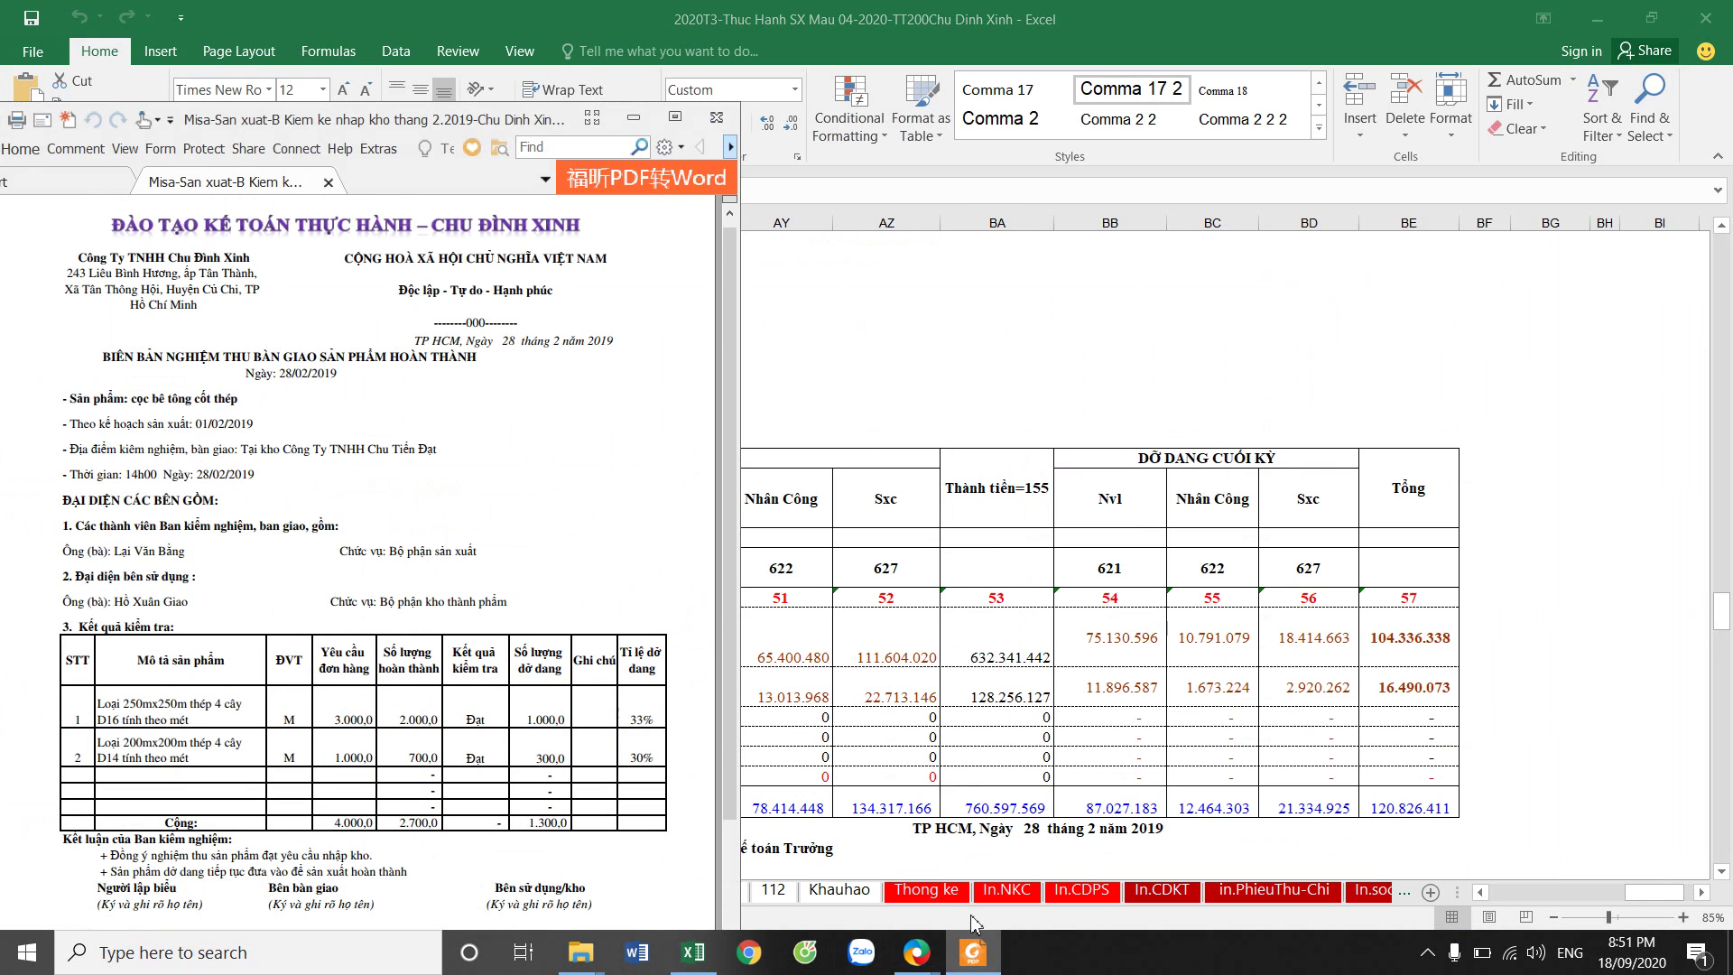
{"action": "mouse_move", "coordinate": [913, 958]}
{"action": "left_click", "coordinate": [1044, 848]}
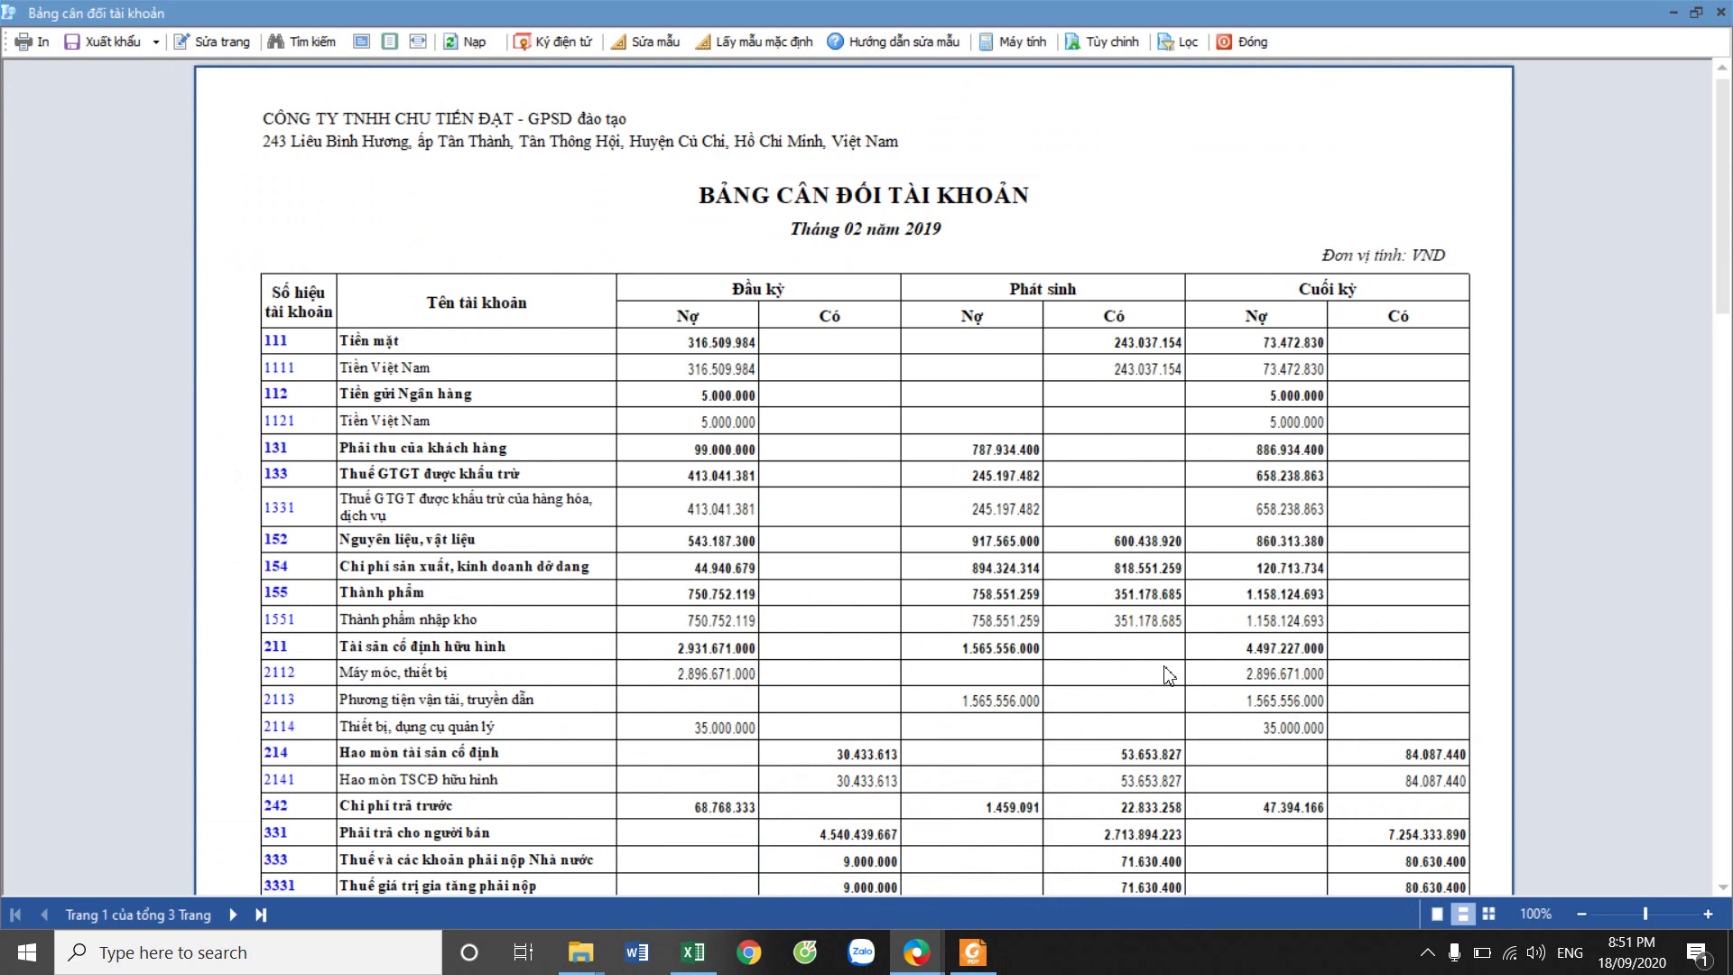
Check the detail ledger of account 154 against the Excel cost sheet, closing the acceptance PDF and the ledger.
{"action": "left_click", "coordinate": [281, 574]}
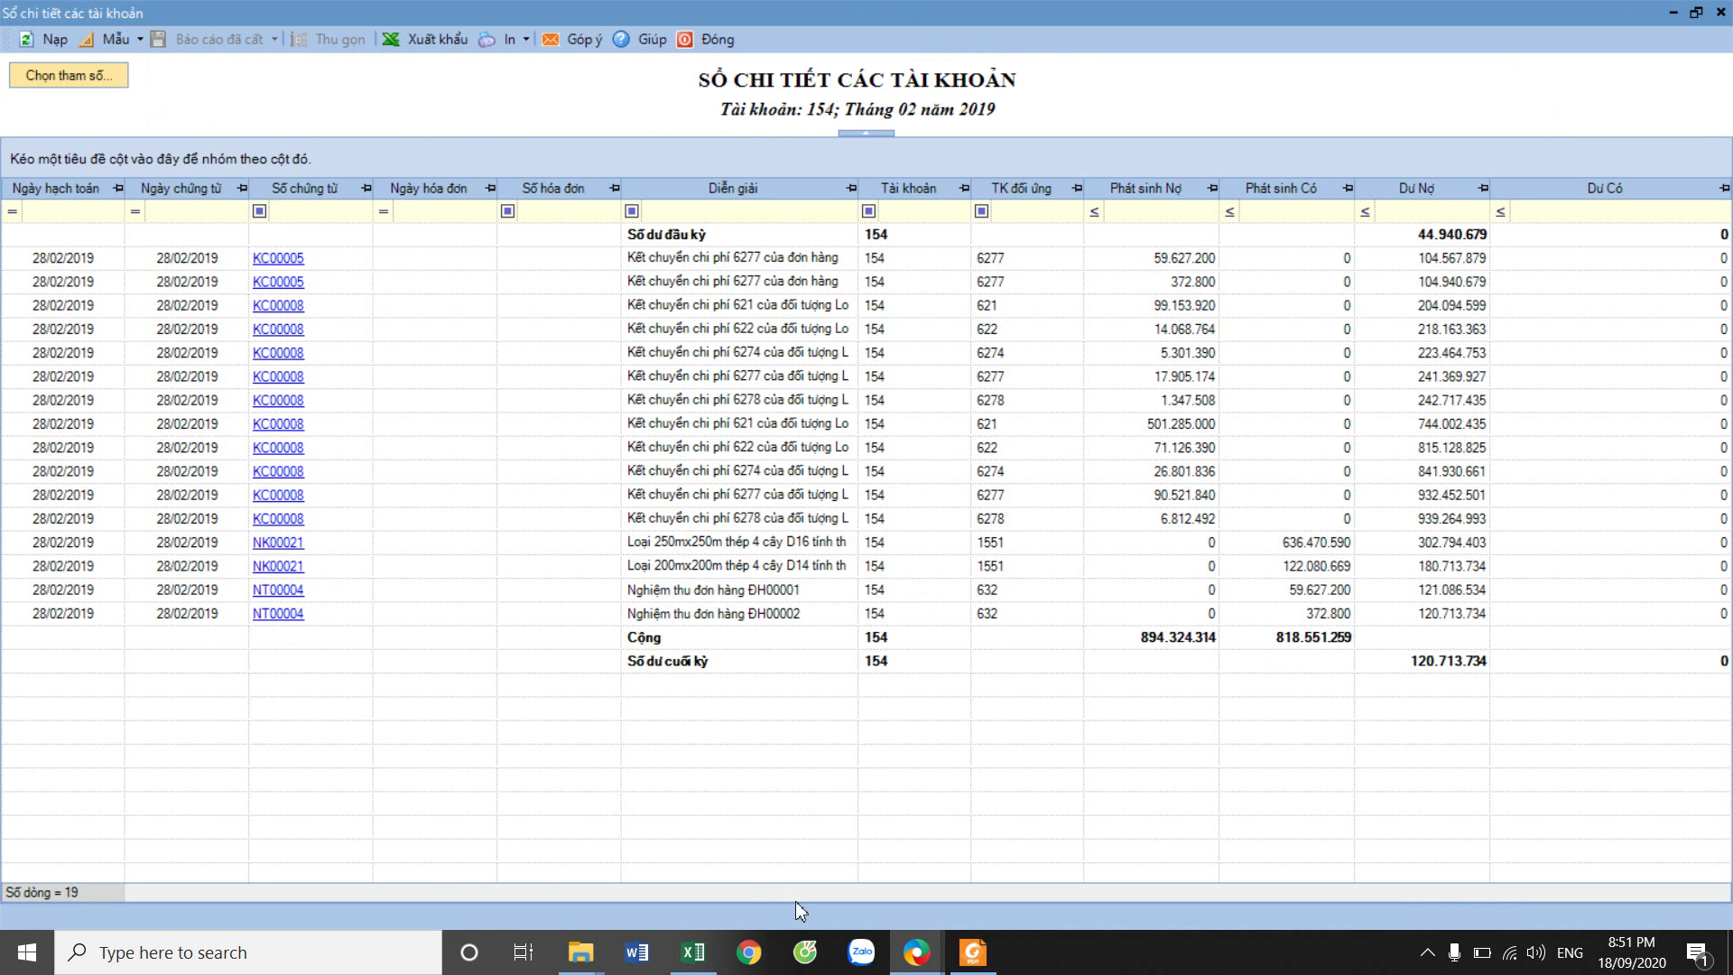
{"action": "left_click", "coordinate": [694, 958]}
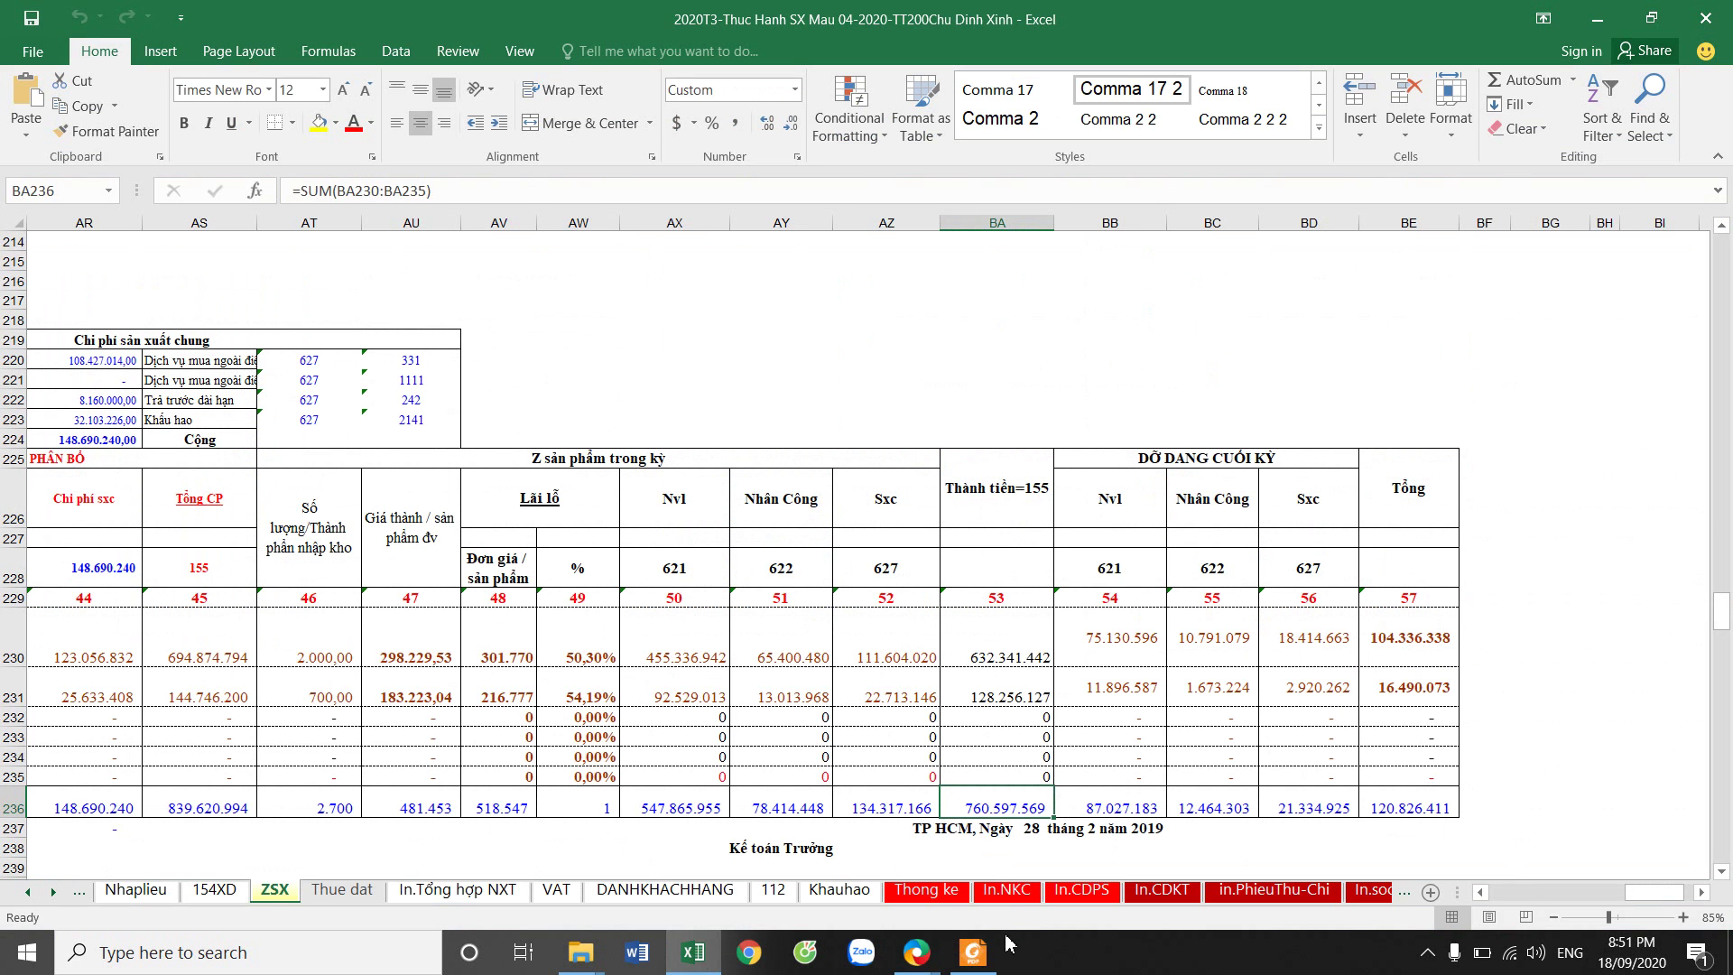
{"action": "left_click", "coordinate": [975, 959]}
{"action": "left_click", "coordinate": [716, 117]}
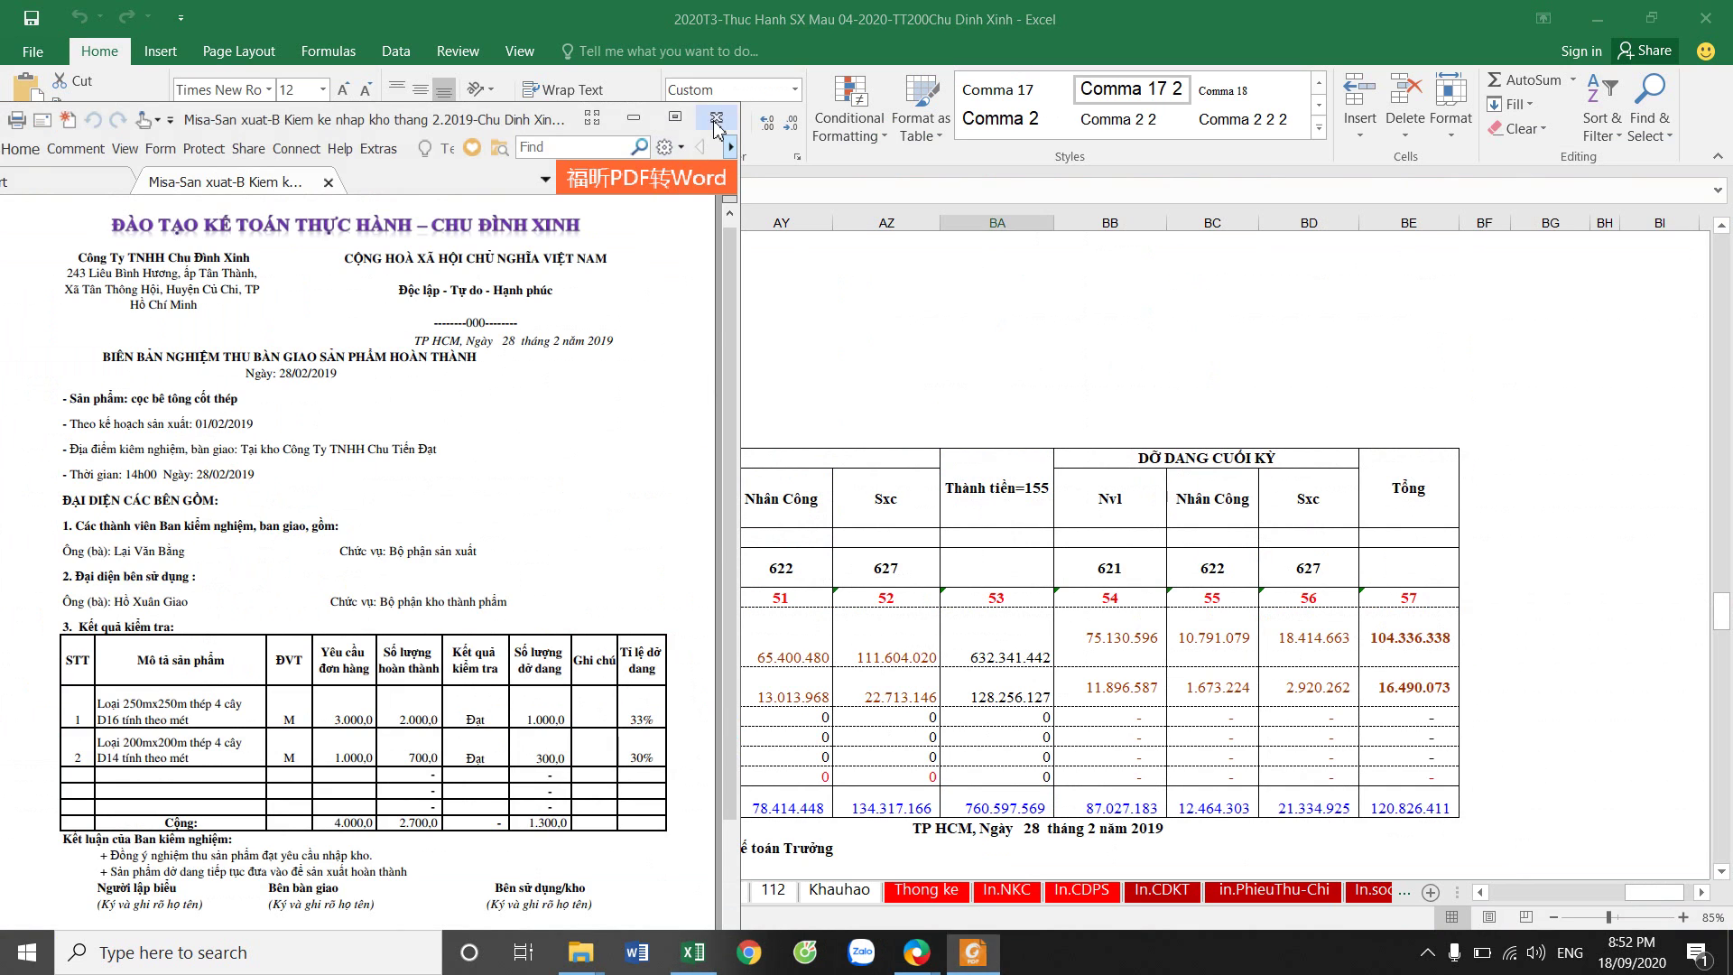
{"action": "mouse_move", "coordinate": [916, 950]}
{"action": "left_click", "coordinate": [722, 839]}
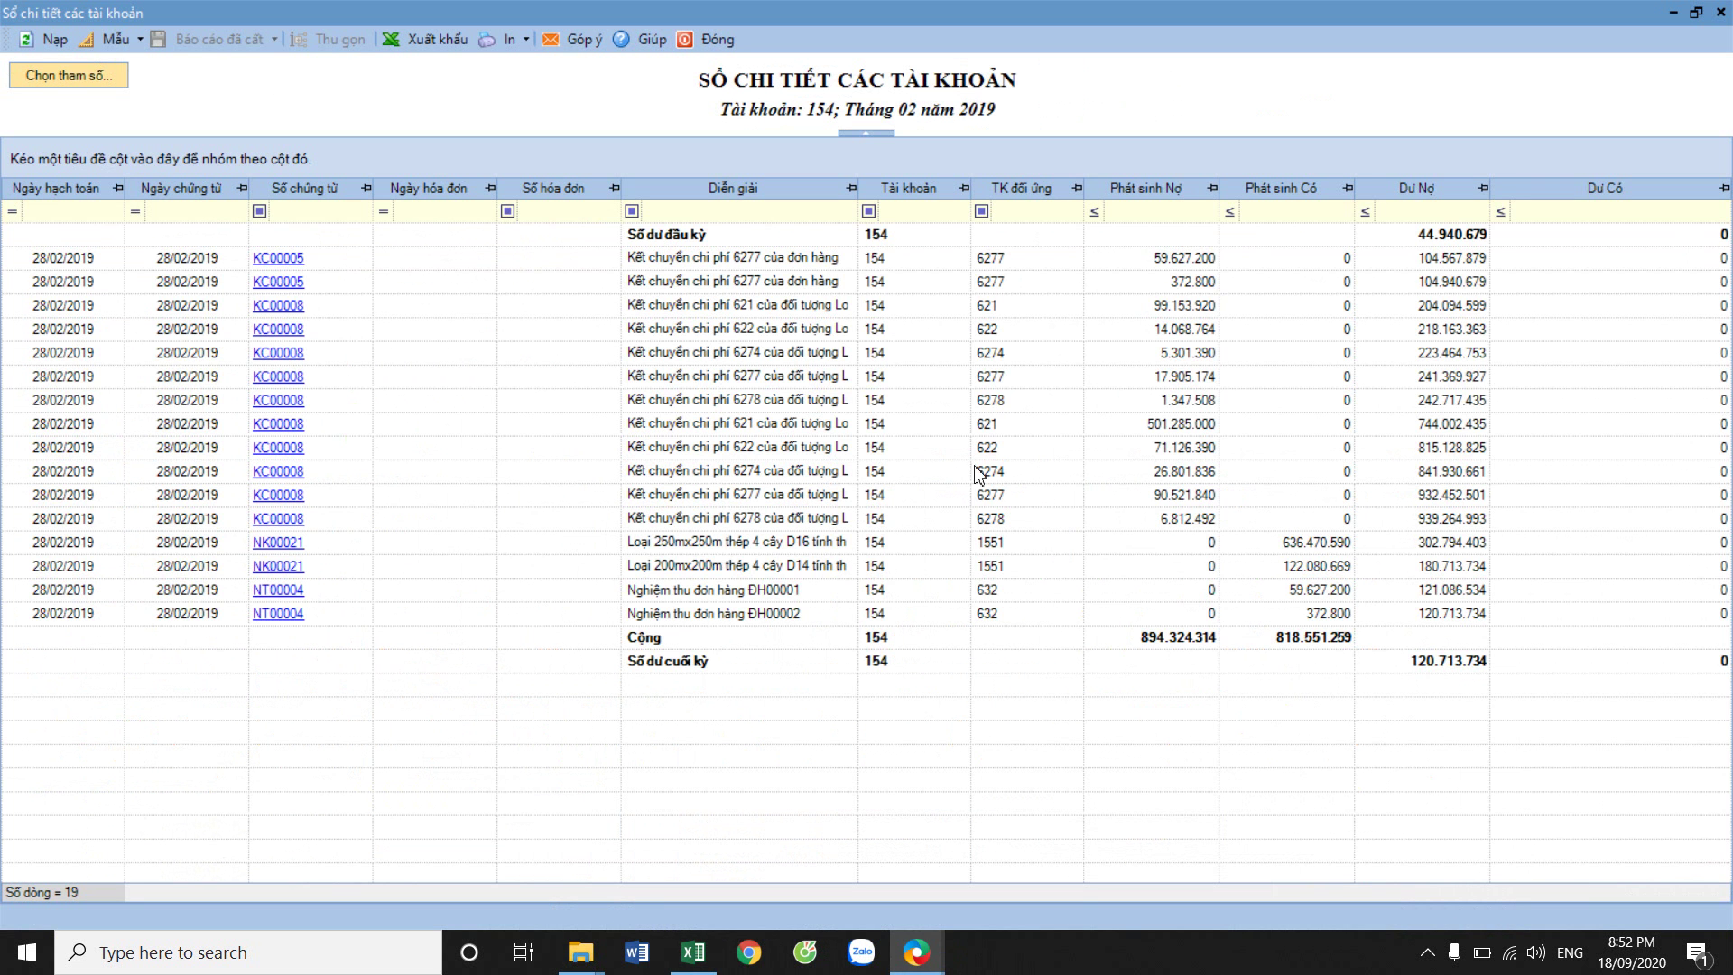
{"action": "left_click", "coordinate": [712, 39]}
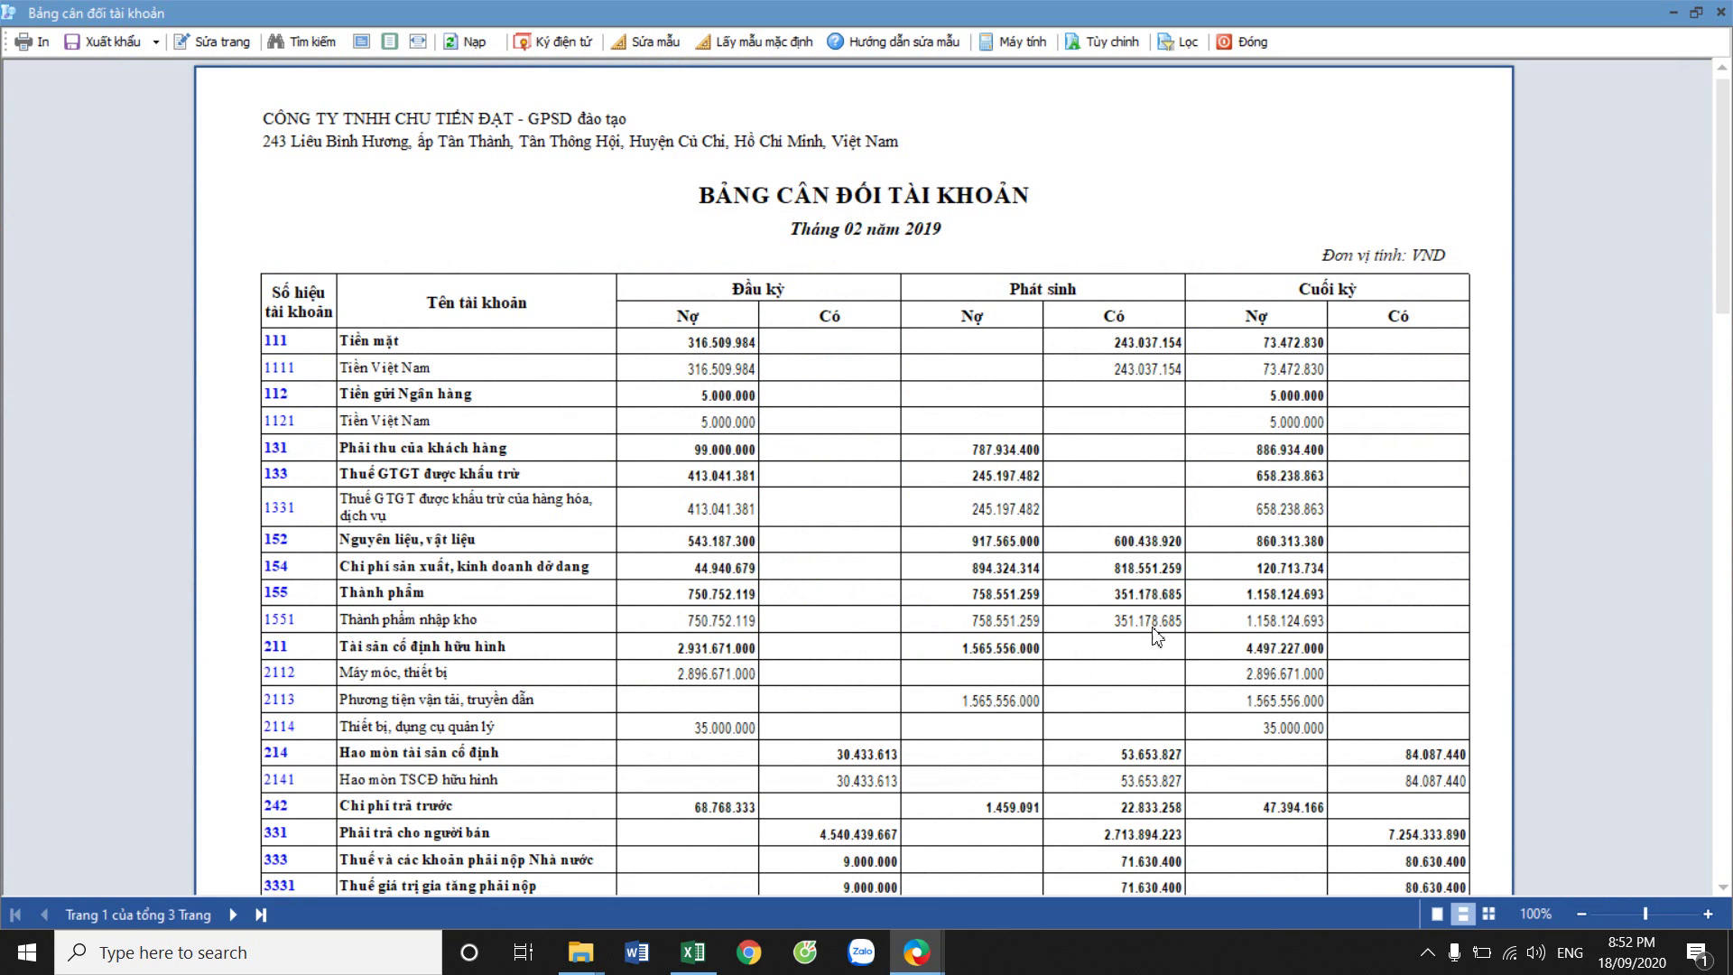
Recheck the Excel cost totals, examine the remaining accounts in Bảng cân đối tài khoản through 632 and 642, and close the report.
{"action": "left_click", "coordinate": [692, 951]}
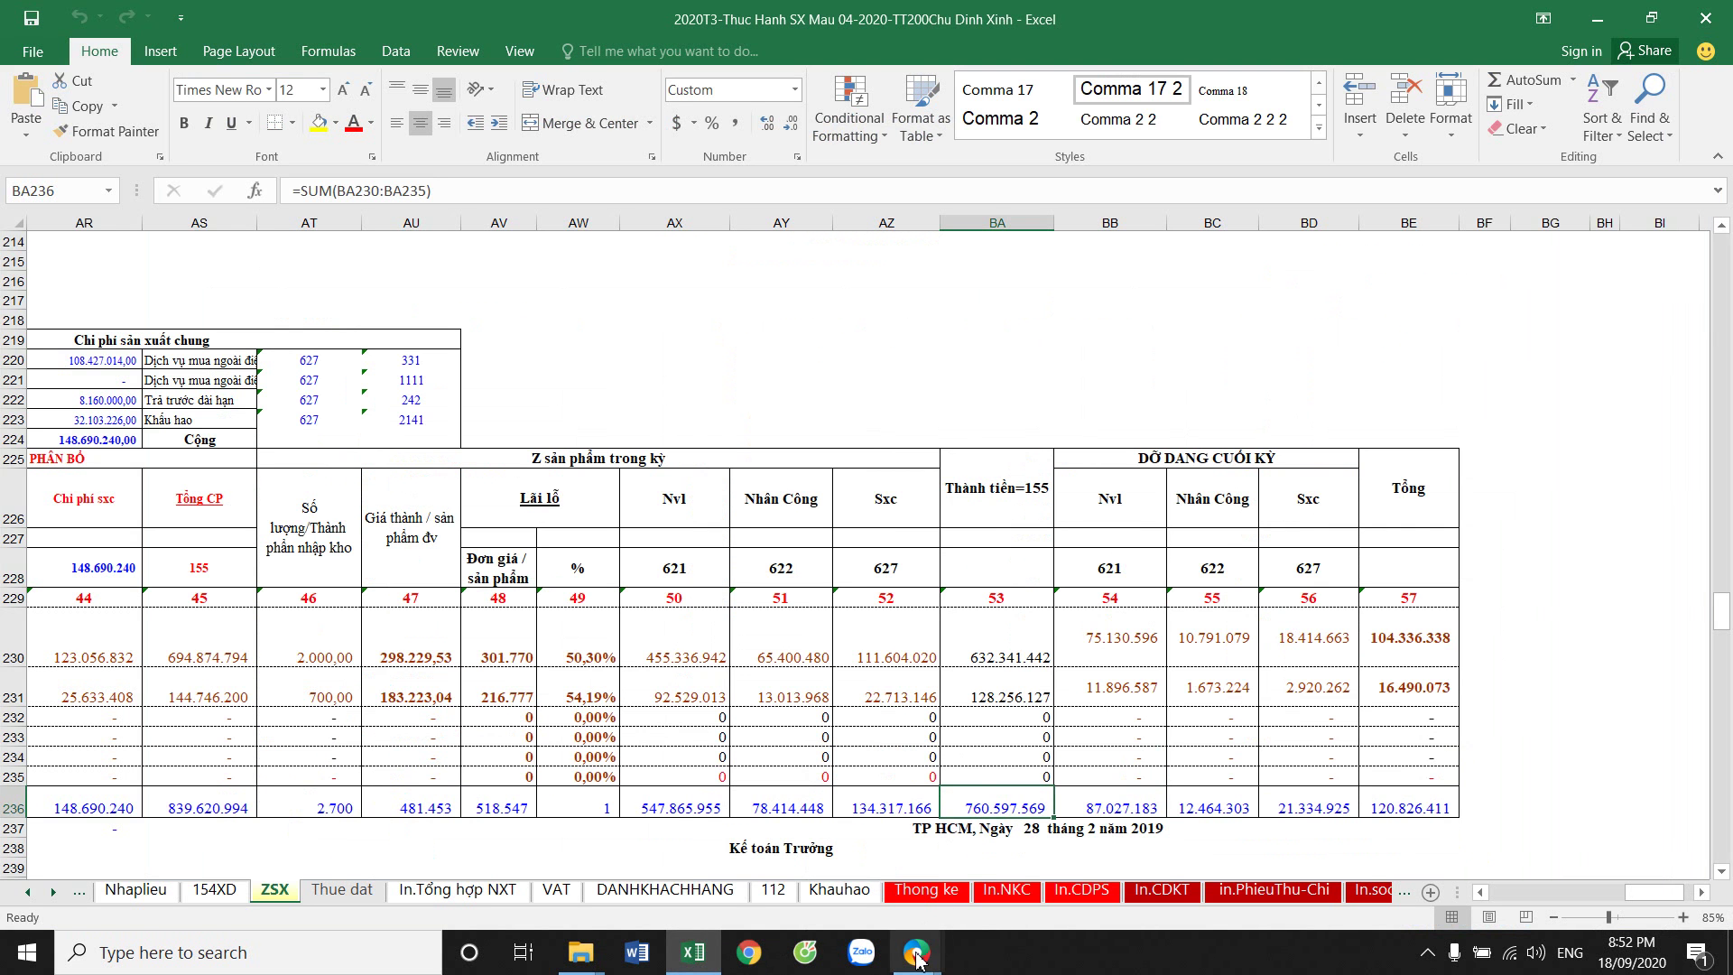
{"action": "mouse_move", "coordinate": [916, 955]}
{"action": "left_click", "coordinate": [1066, 855]}
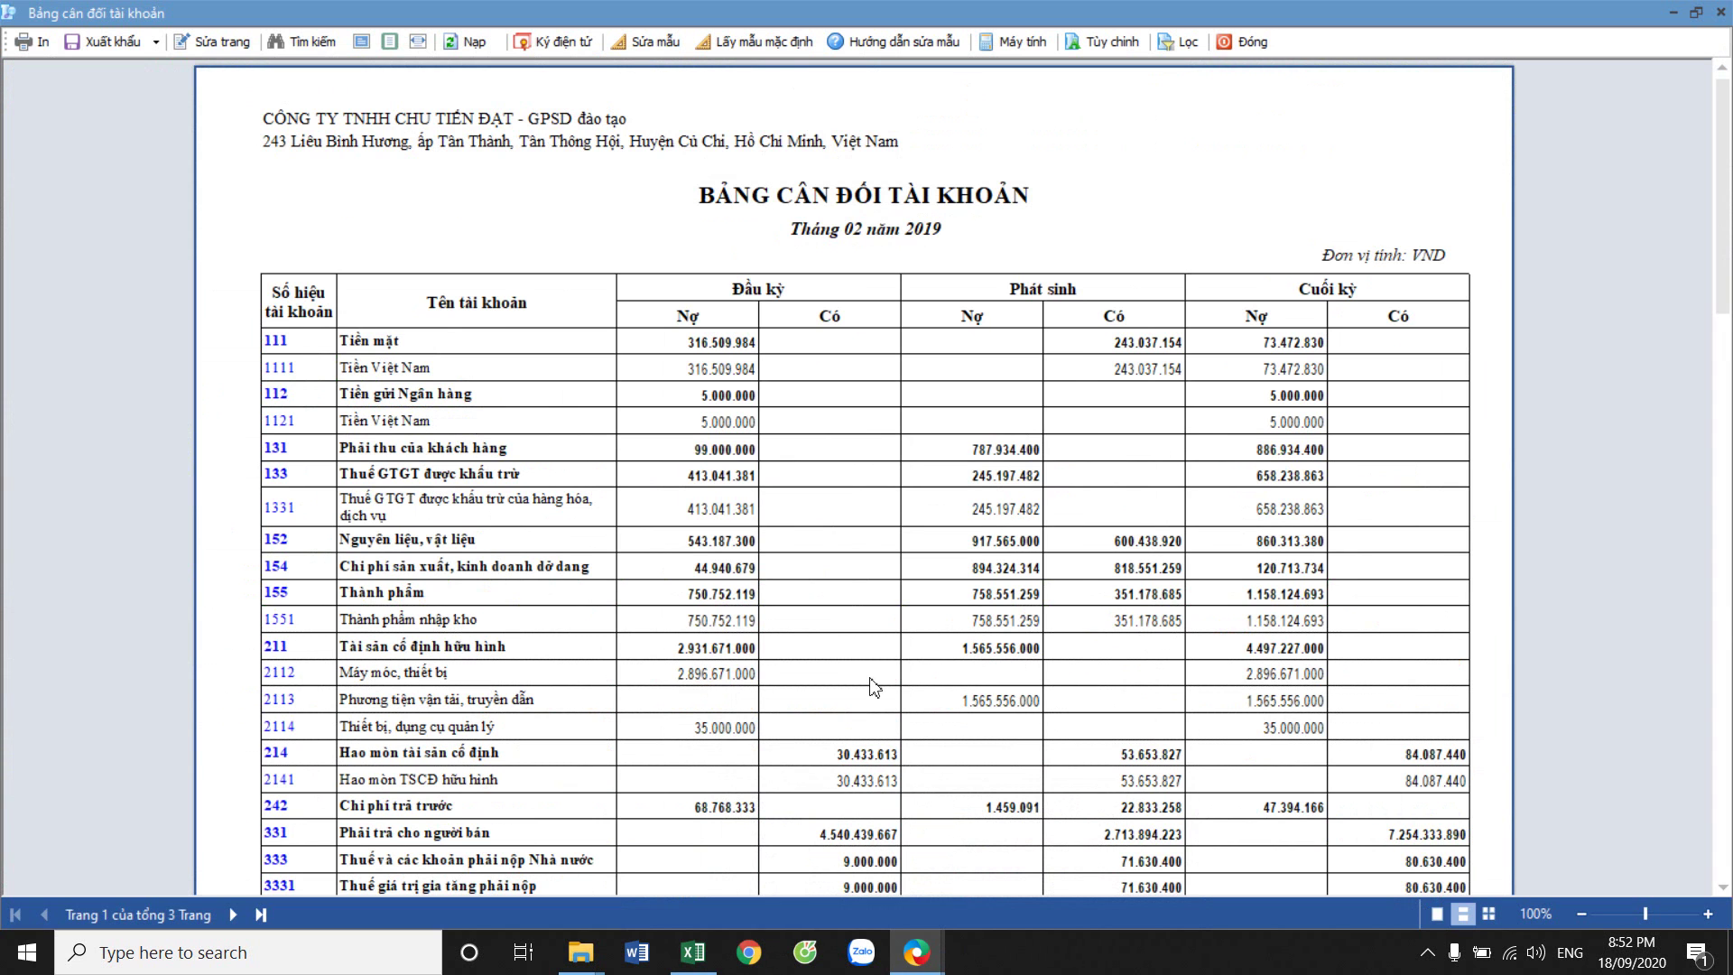
{"action": "scroll", "coordinate": [765, 713], "scroll_direction": "down", "scroll_amount": 3}
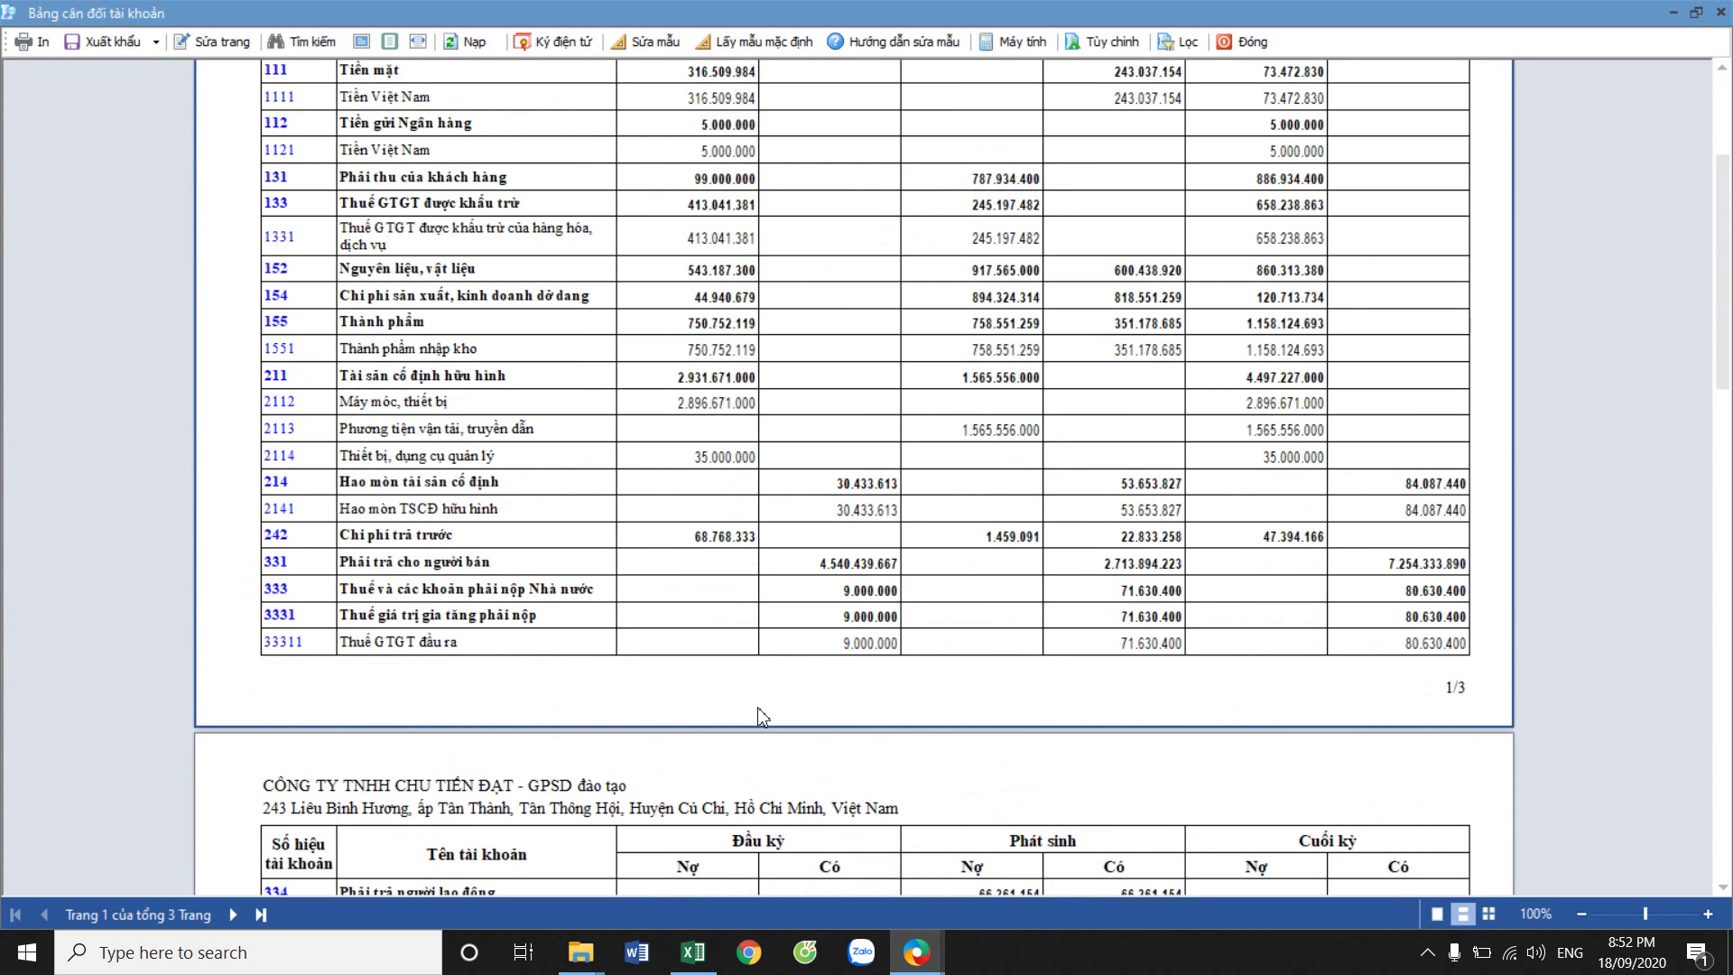
{"action": "scroll", "coordinate": [762, 718], "scroll_direction": "down", "scroll_amount": 8}
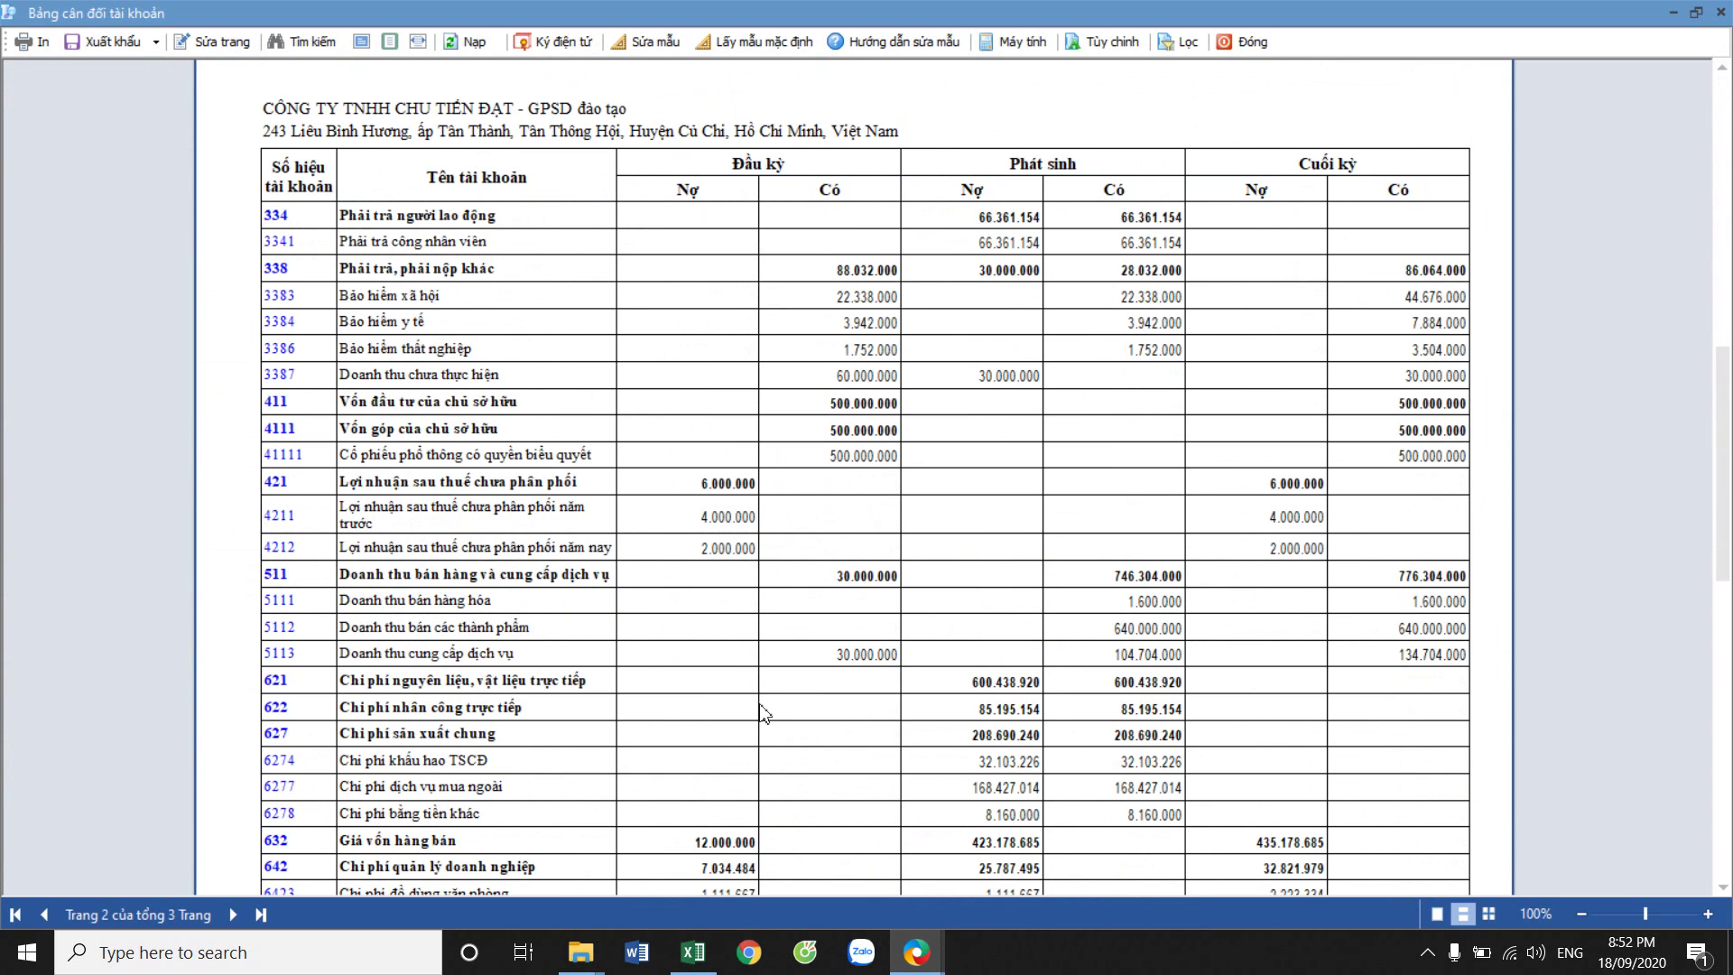
{"action": "scroll", "coordinate": [763, 713], "scroll_direction": "down", "scroll_amount": 3}
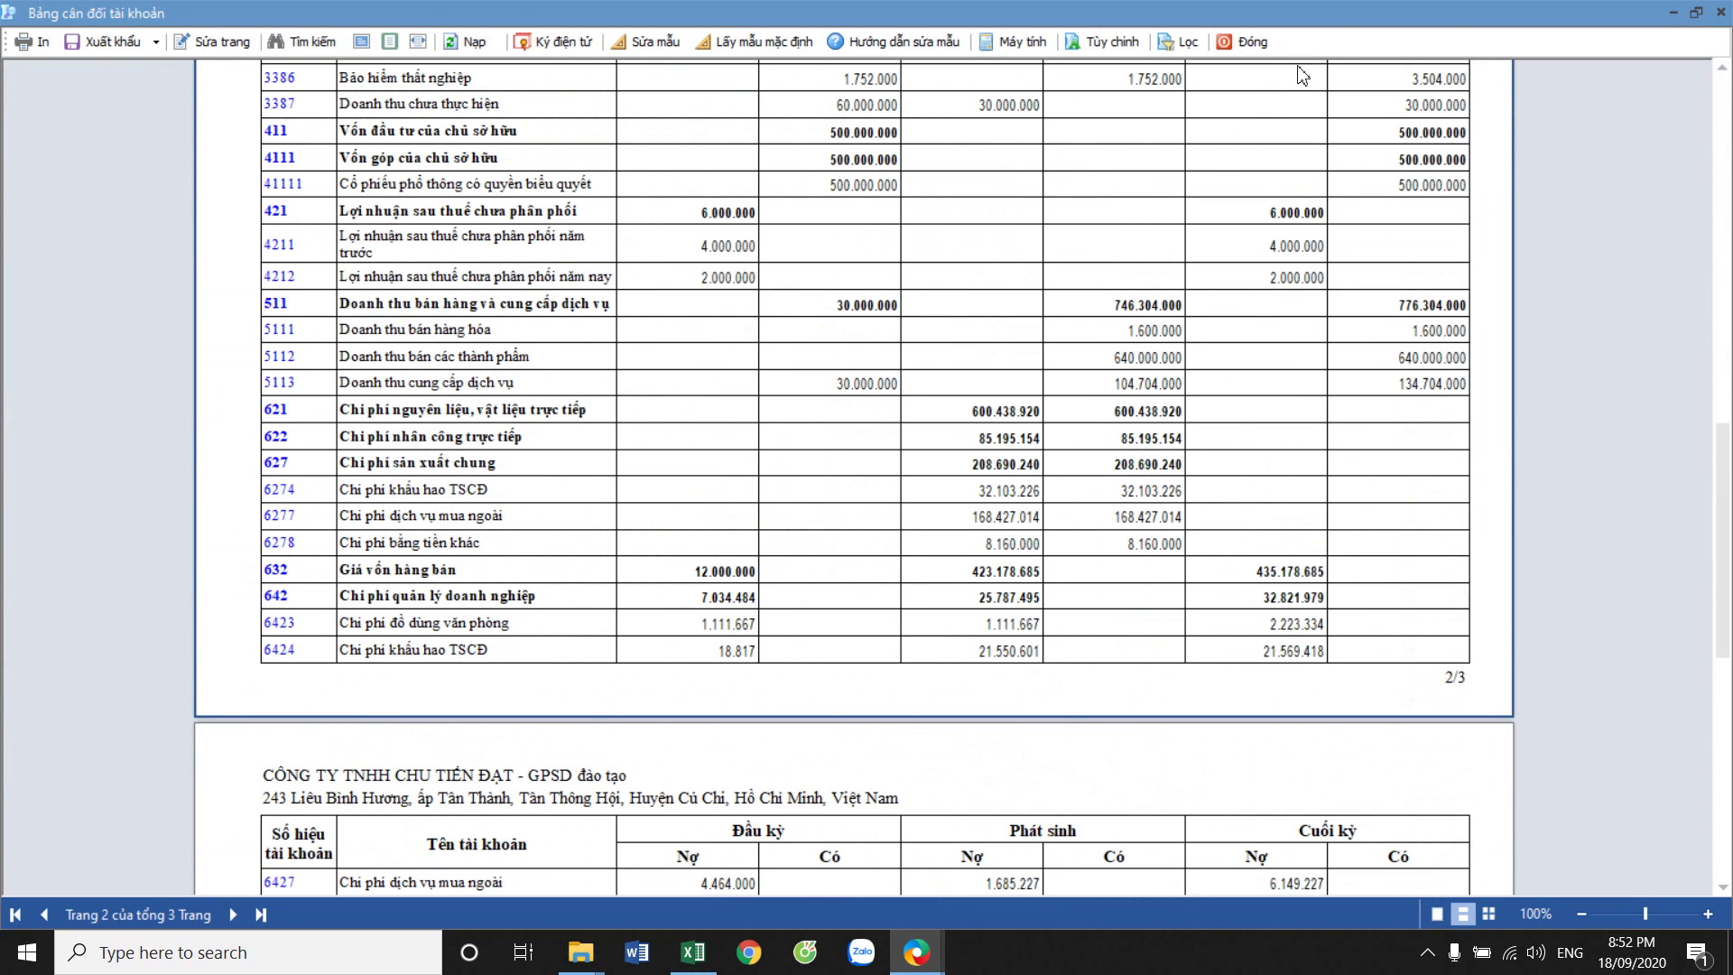
{"action": "left_click", "coordinate": [1245, 43]}
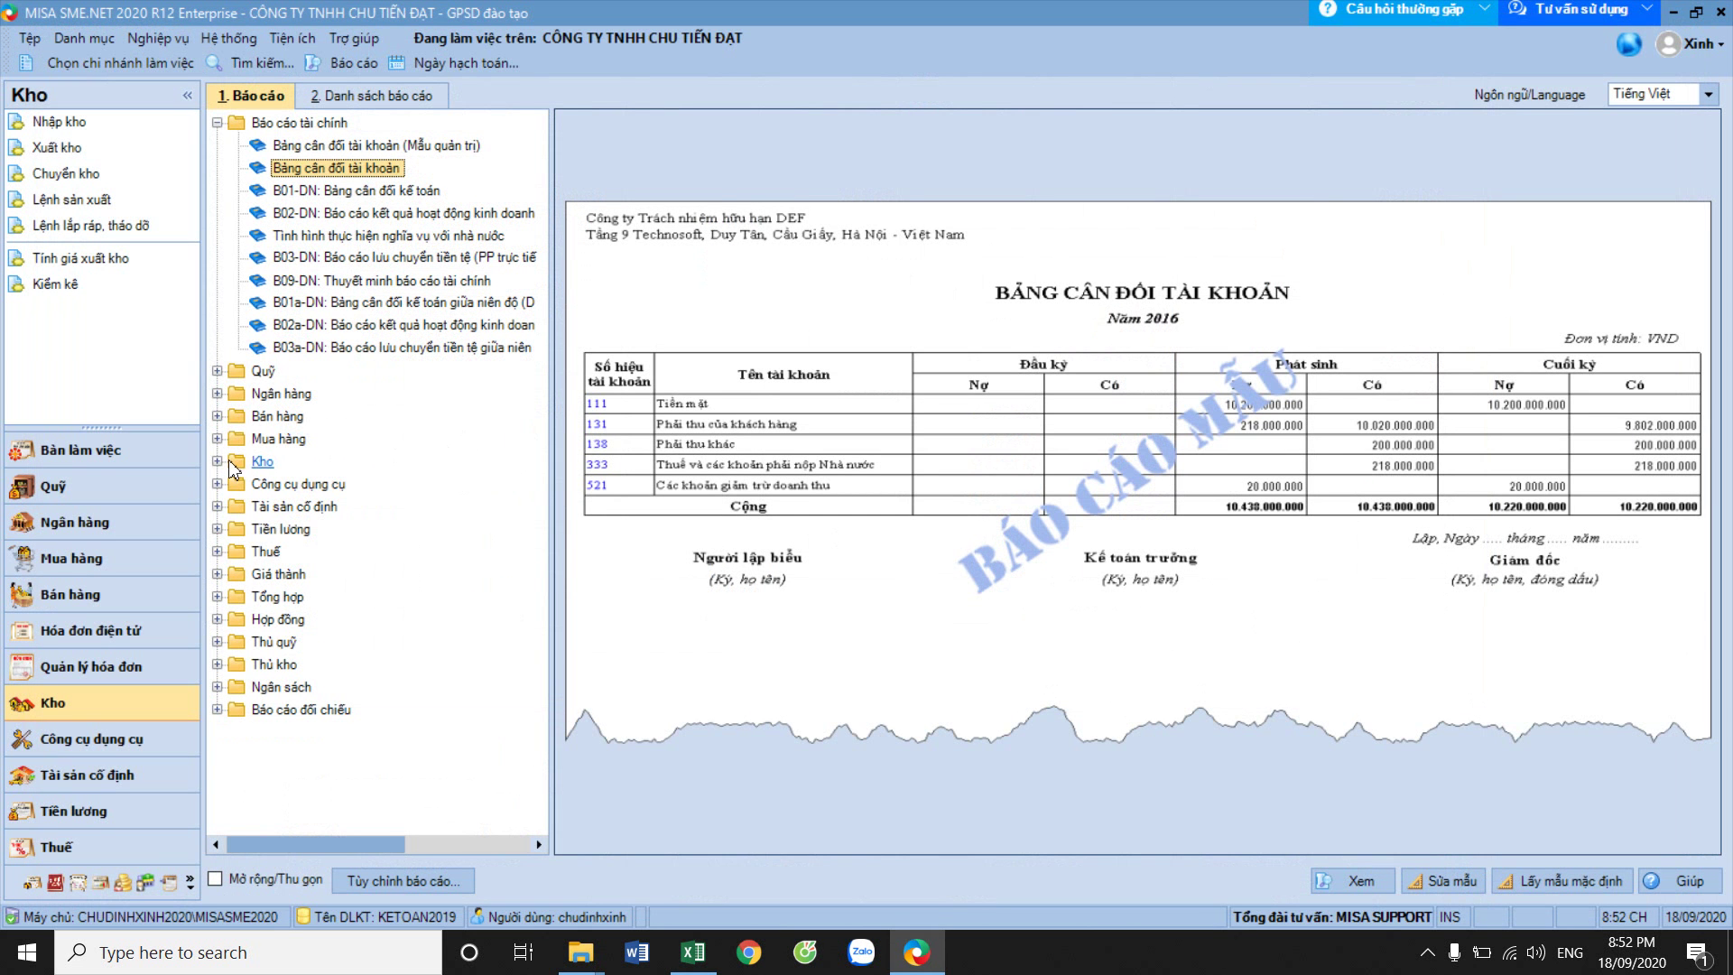
Generate the Tổng hợp tồn kho report for February 2019 covering warehouses 152, 155 and 156.
{"action": "left_click", "coordinate": [217, 461]}
{"action": "double_click", "coordinate": [320, 484]}
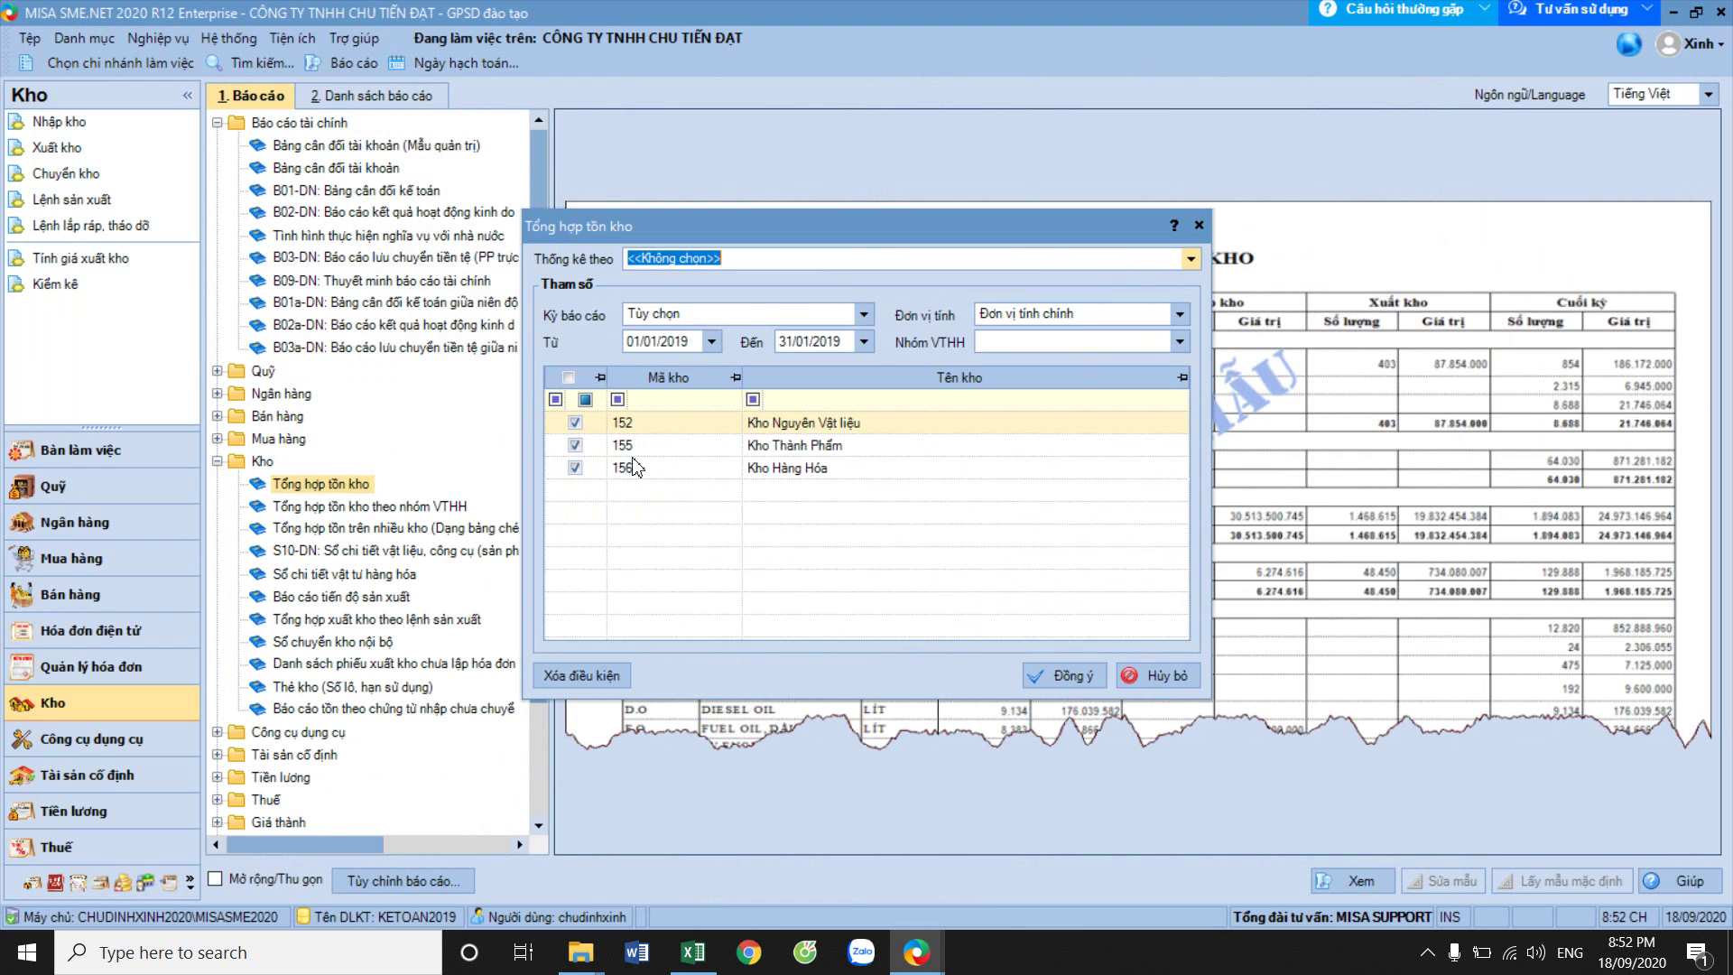
{"action": "left_click", "coordinate": [664, 341]}
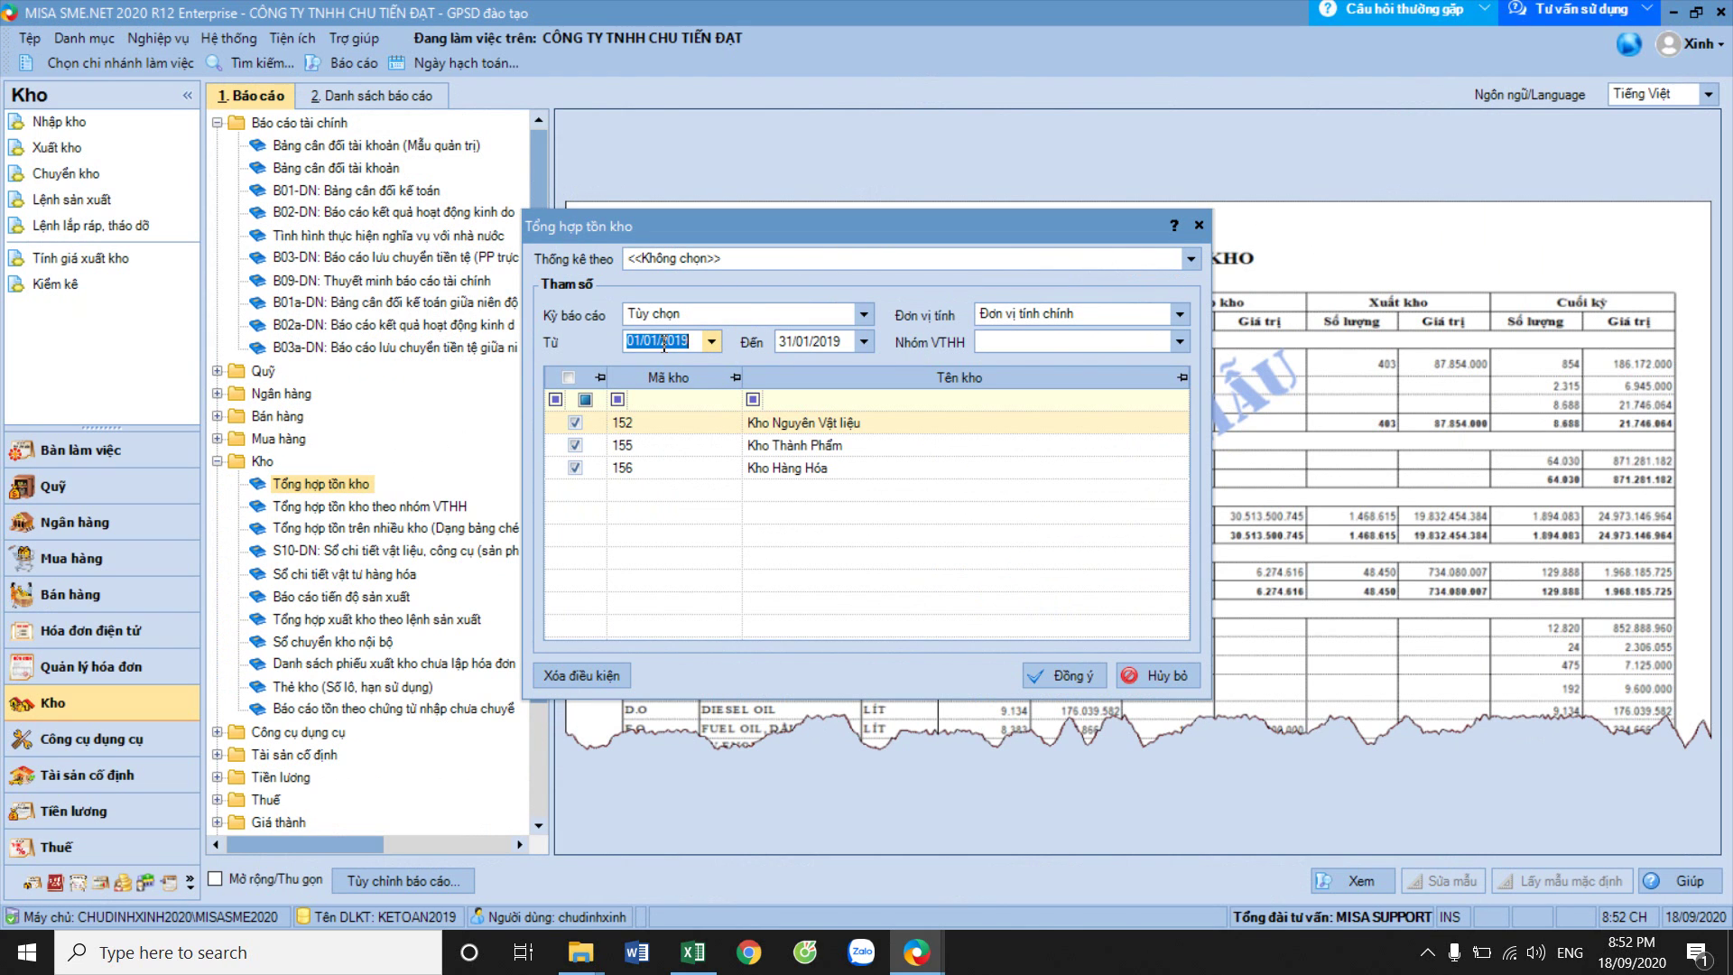
{"action": "left_click", "coordinate": [663, 343]}
{"action": "type", "text": "2"}
{"action": "left_click", "coordinate": [808, 343]}
{"action": "left_click", "coordinate": [809, 341]}
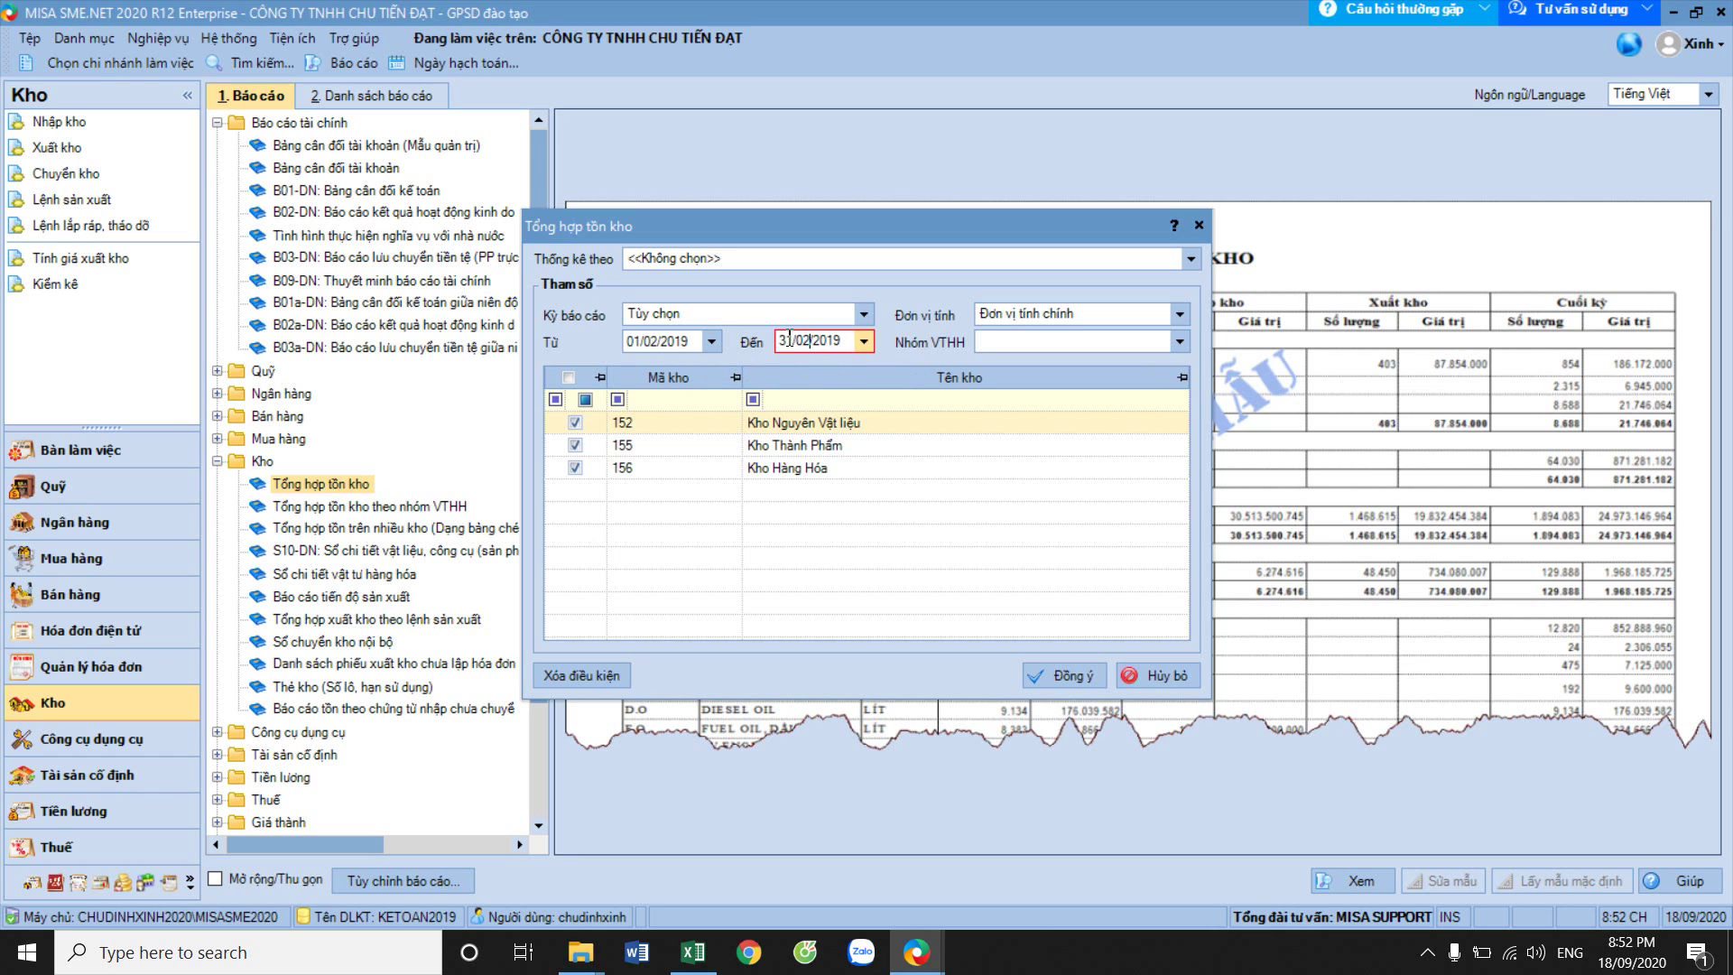
{"action": "double_click", "coordinate": [783, 340]}
{"action": "left_click", "coordinate": [1065, 674]}
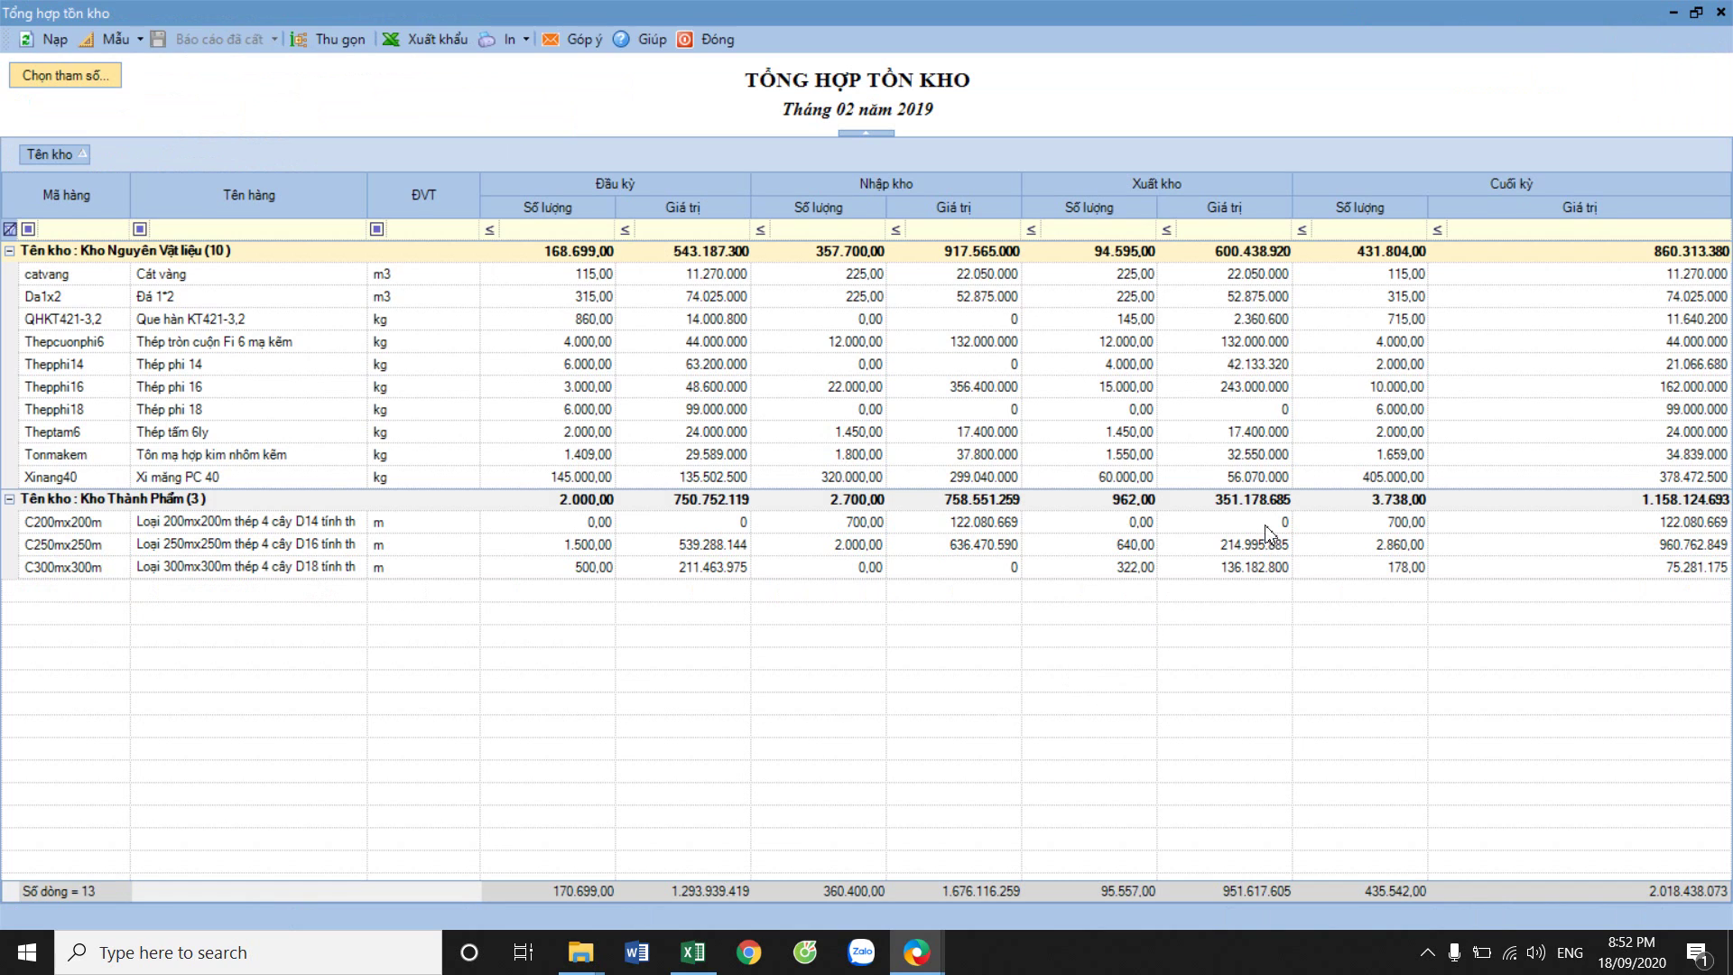
Examine the receipt and issue values of the materials and finished-product warehouses in Tổng hợp tồn kho and close the report.
{"action": "left_click", "coordinate": [982, 522]}
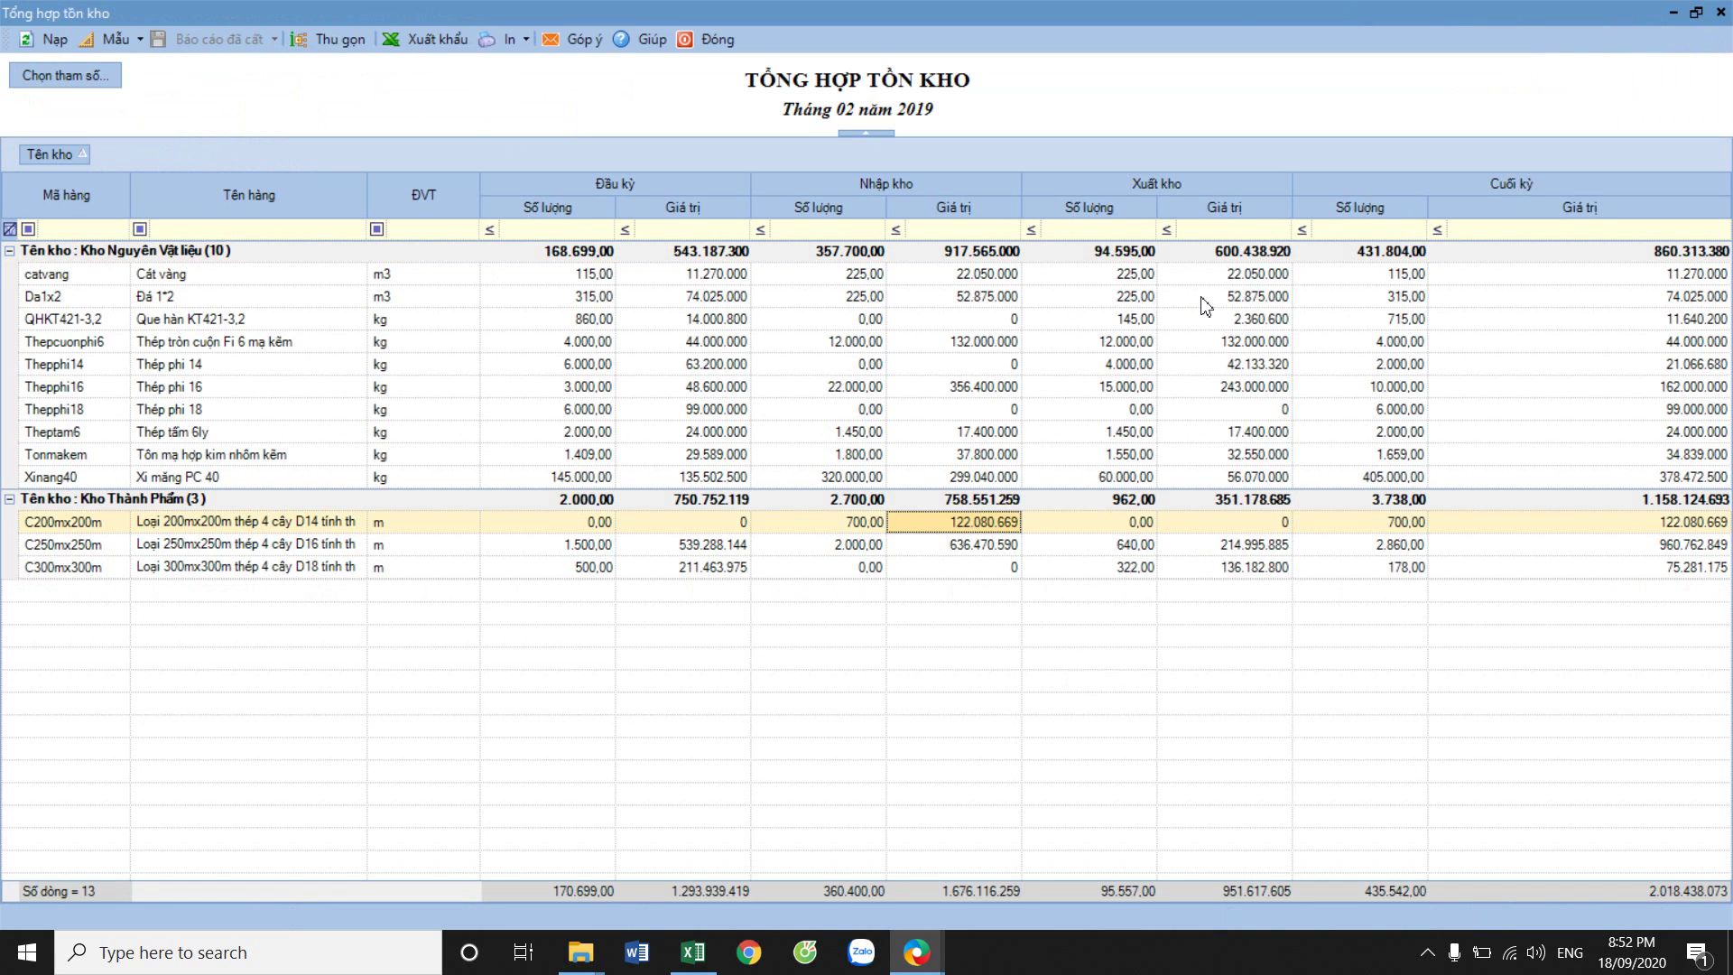
{"action": "left_click", "coordinate": [1209, 253]}
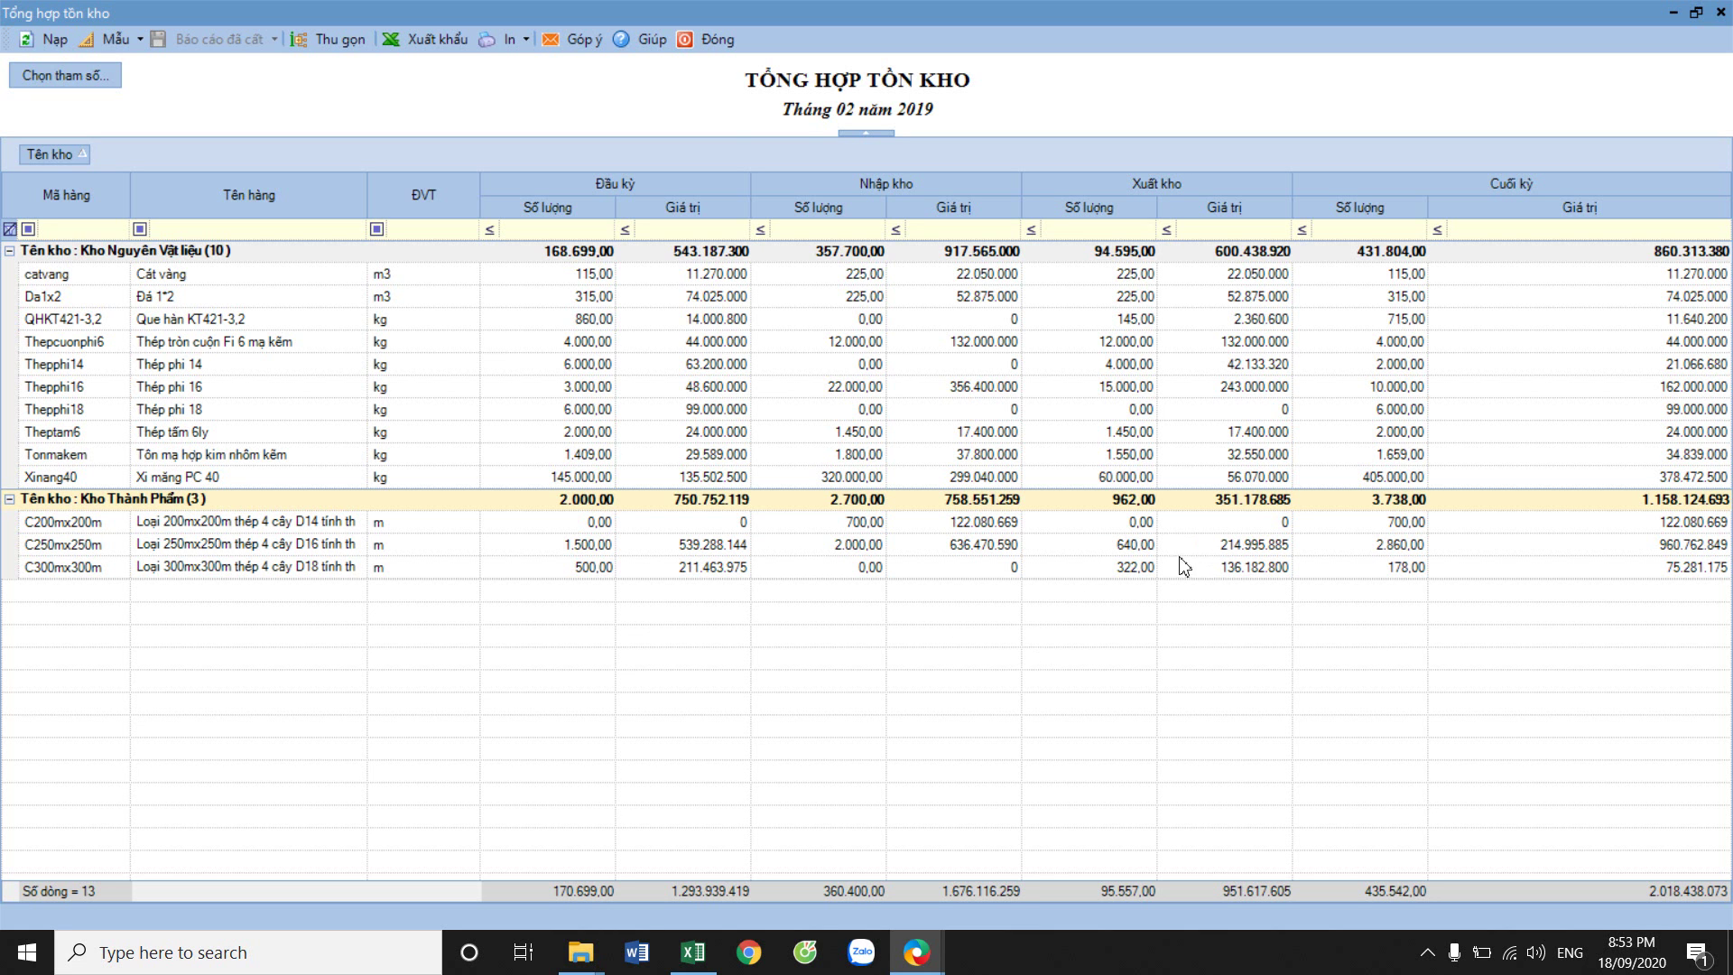
{"action": "left_click", "coordinate": [713, 39]}
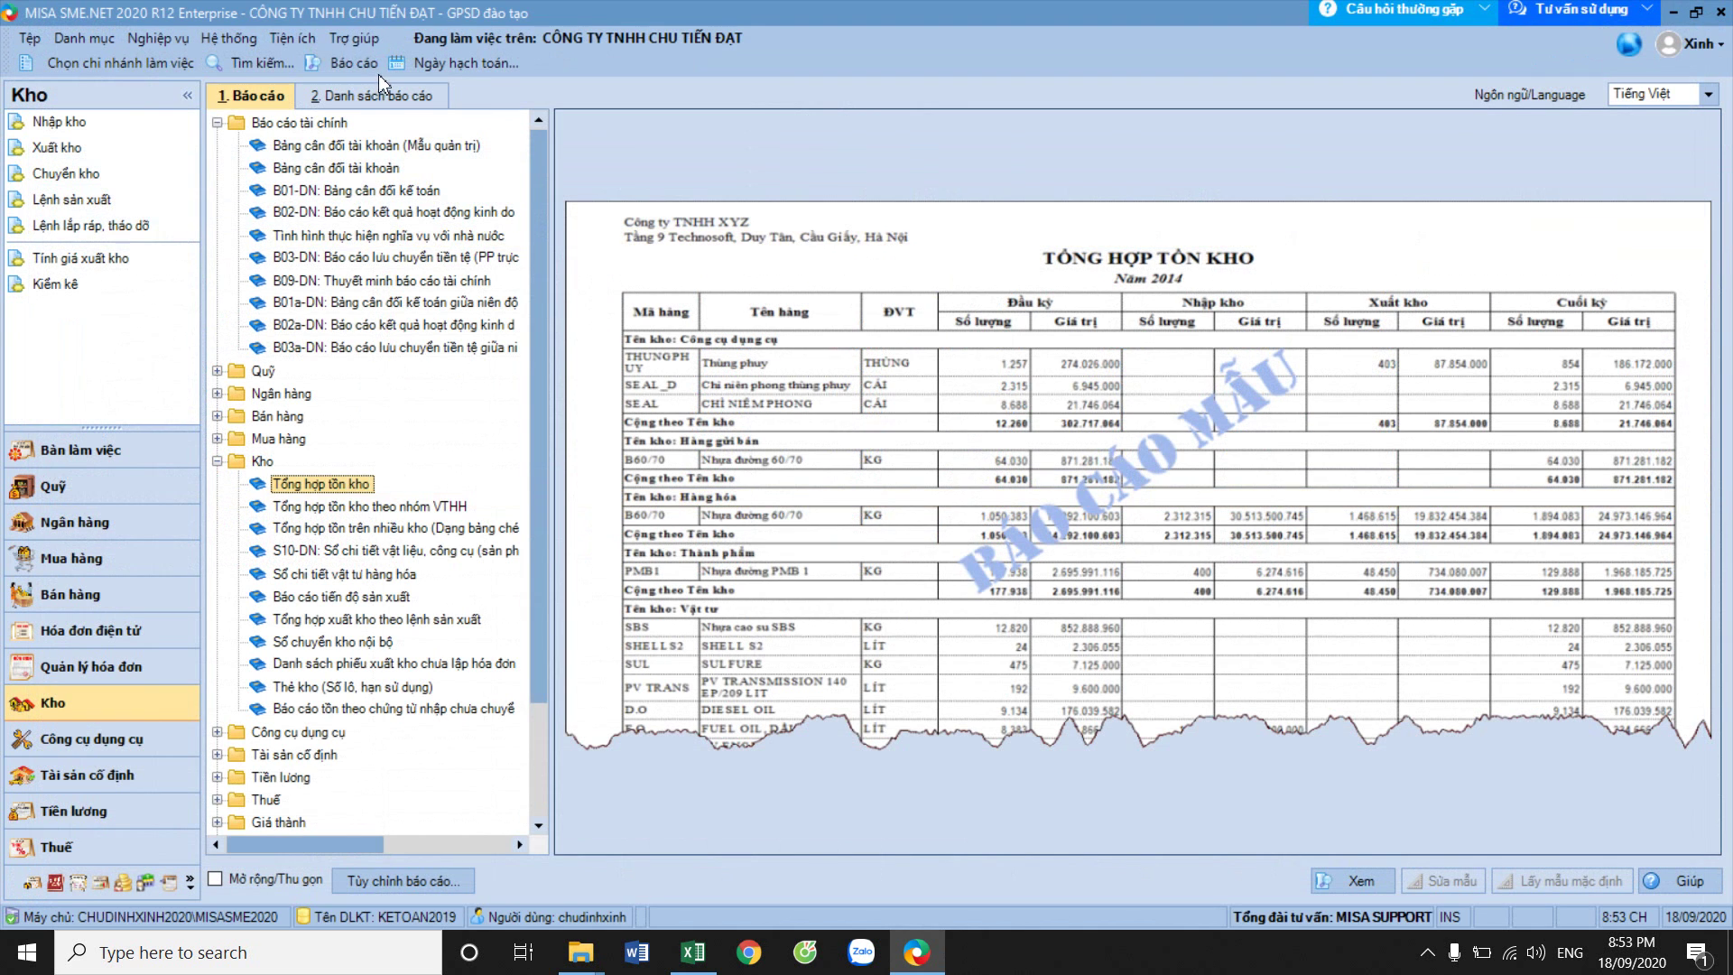
Sort the sales vouchers by document date, examine the Giá vốn details of voucher BH00002, and close it.
{"action": "left_click", "coordinate": [99, 596]}
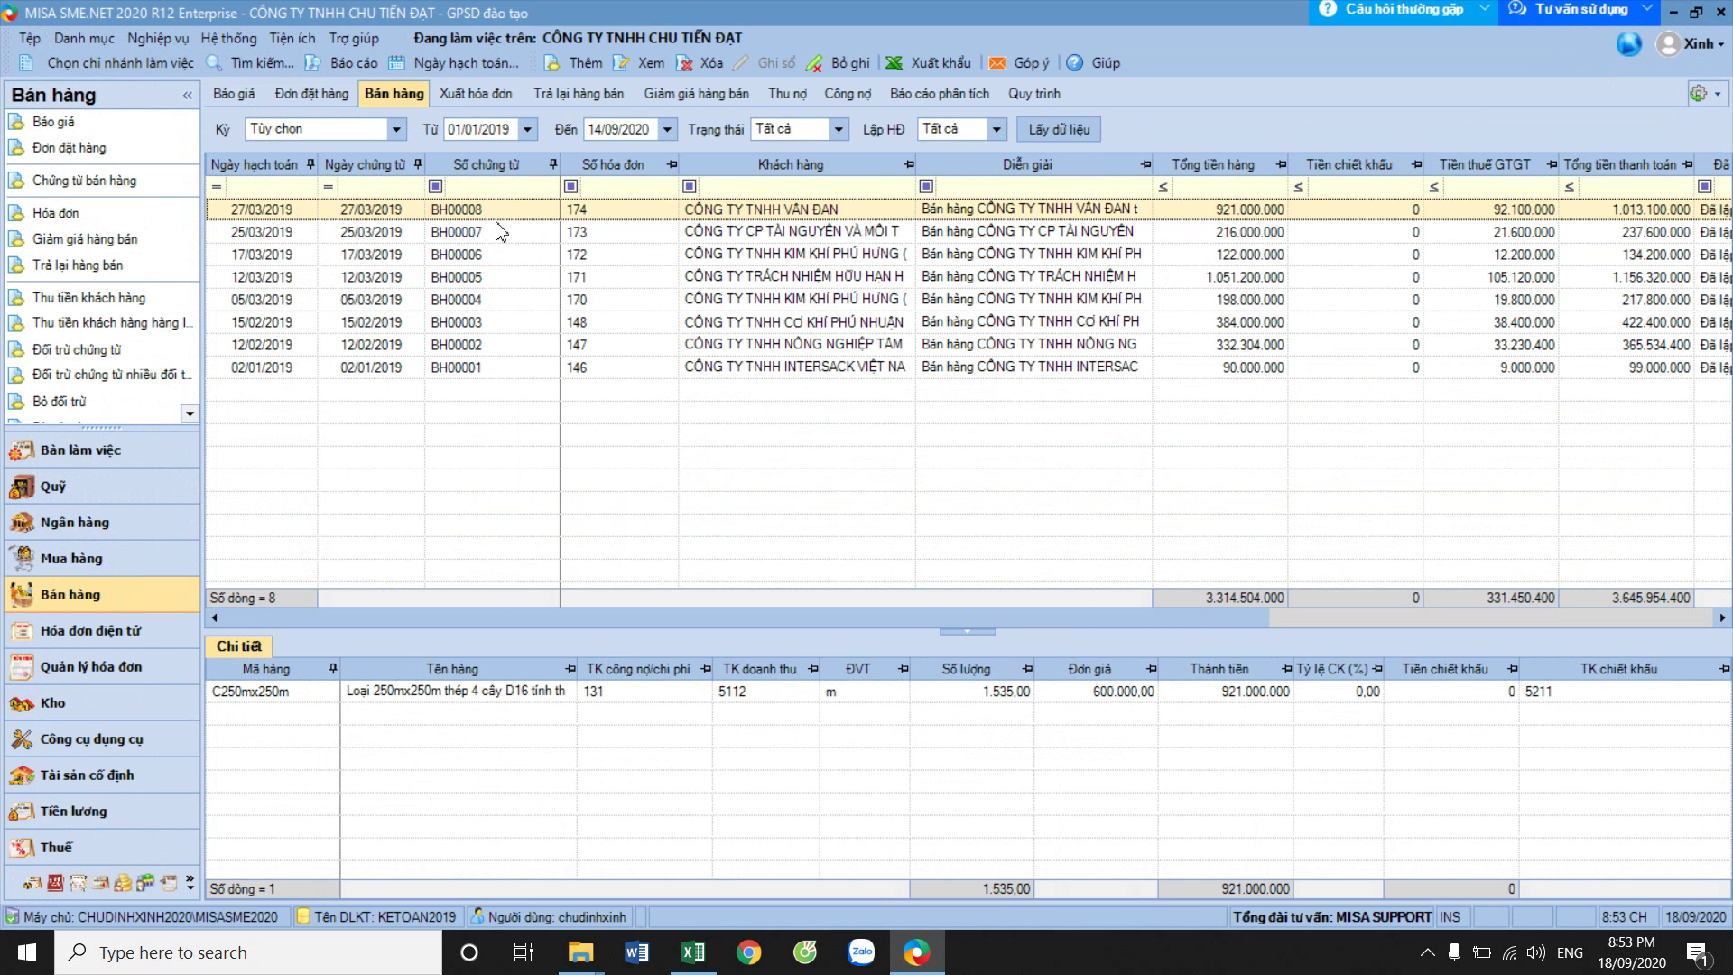
{"action": "left_click", "coordinate": [363, 166]}
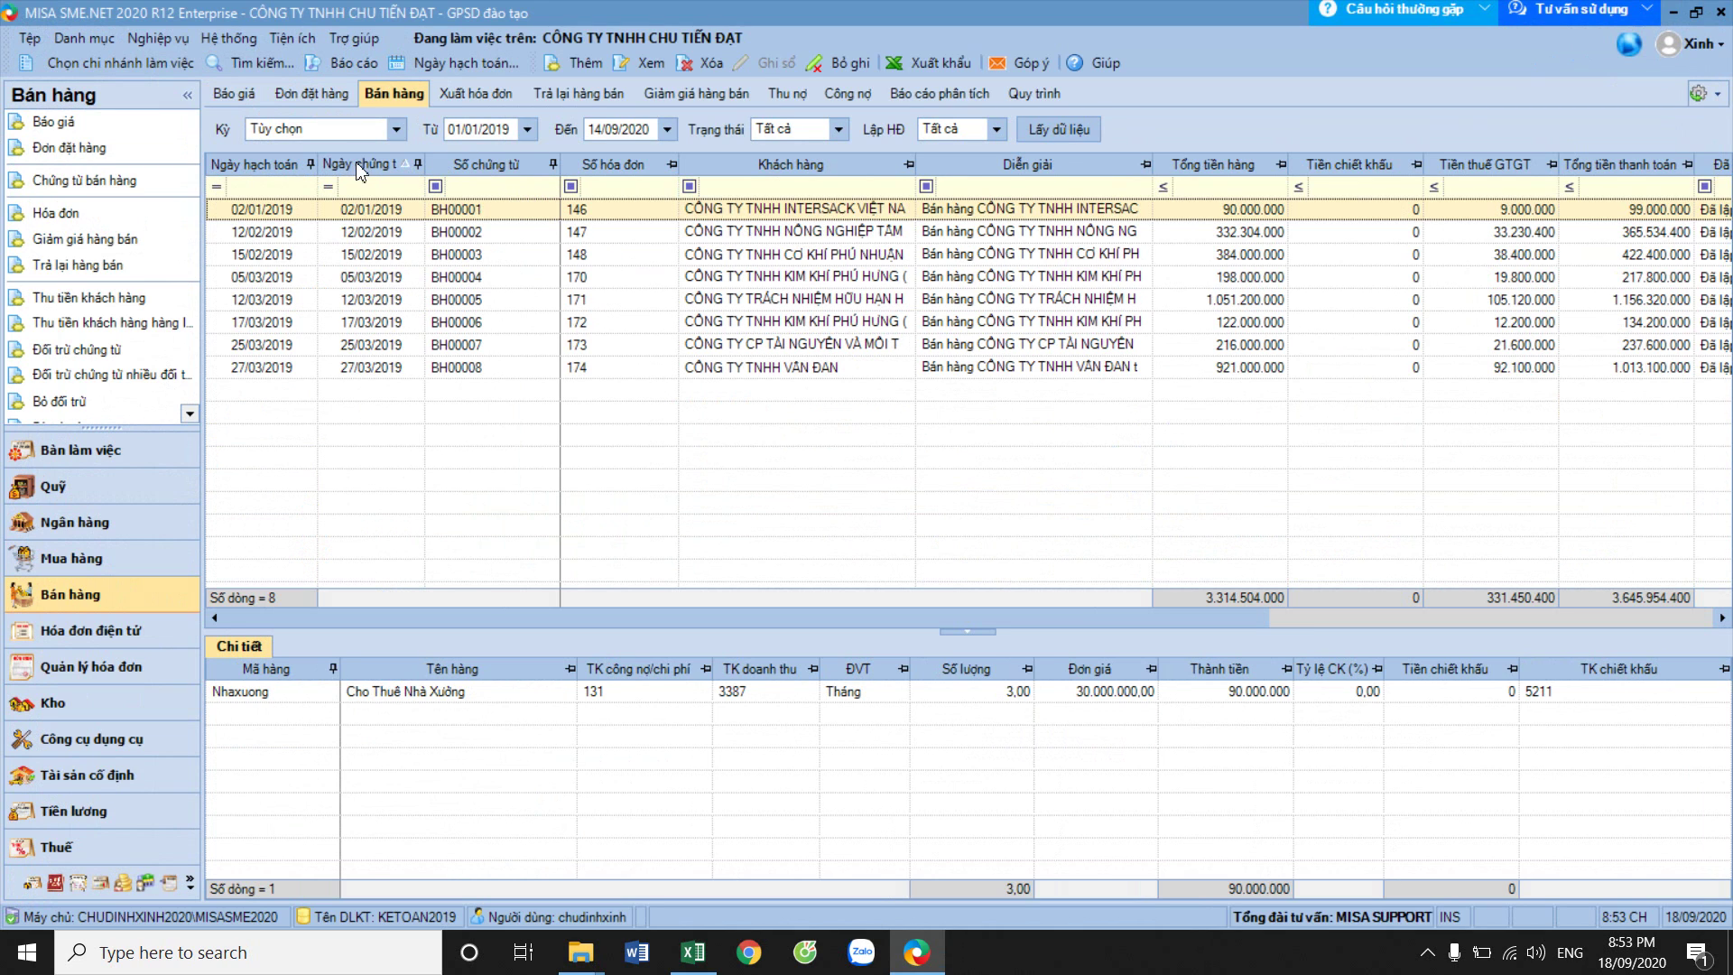
{"action": "left_click", "coordinate": [380, 237]}
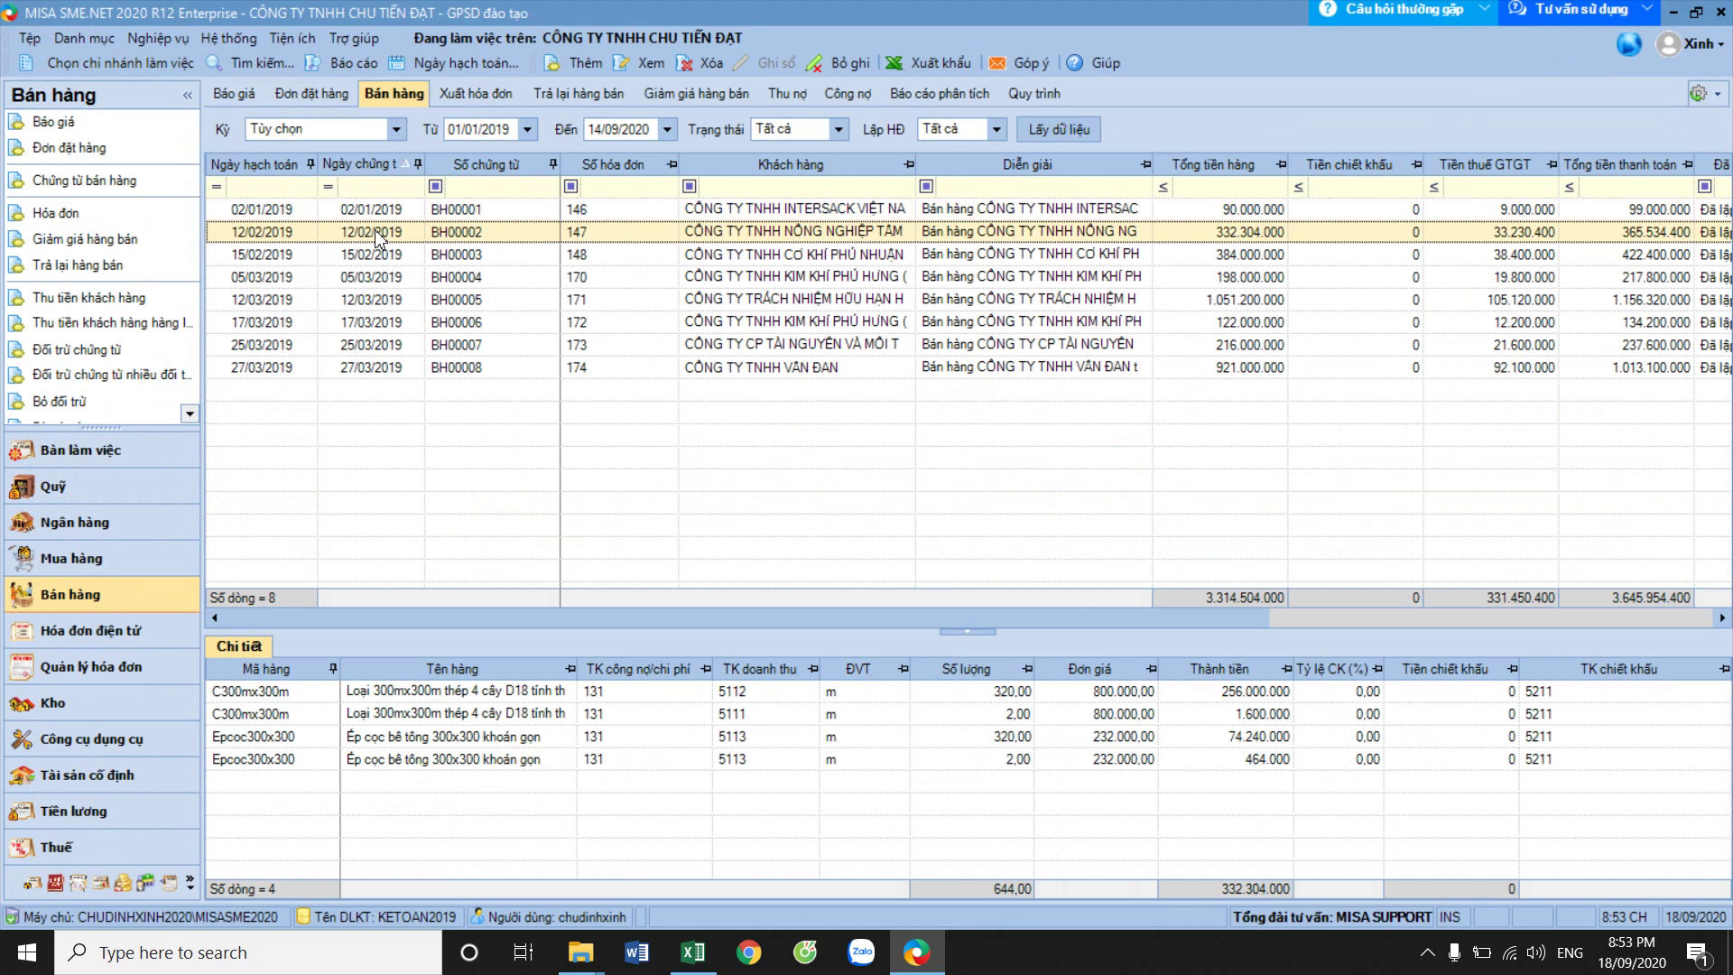
{"action": "double_click", "coordinate": [380, 237]}
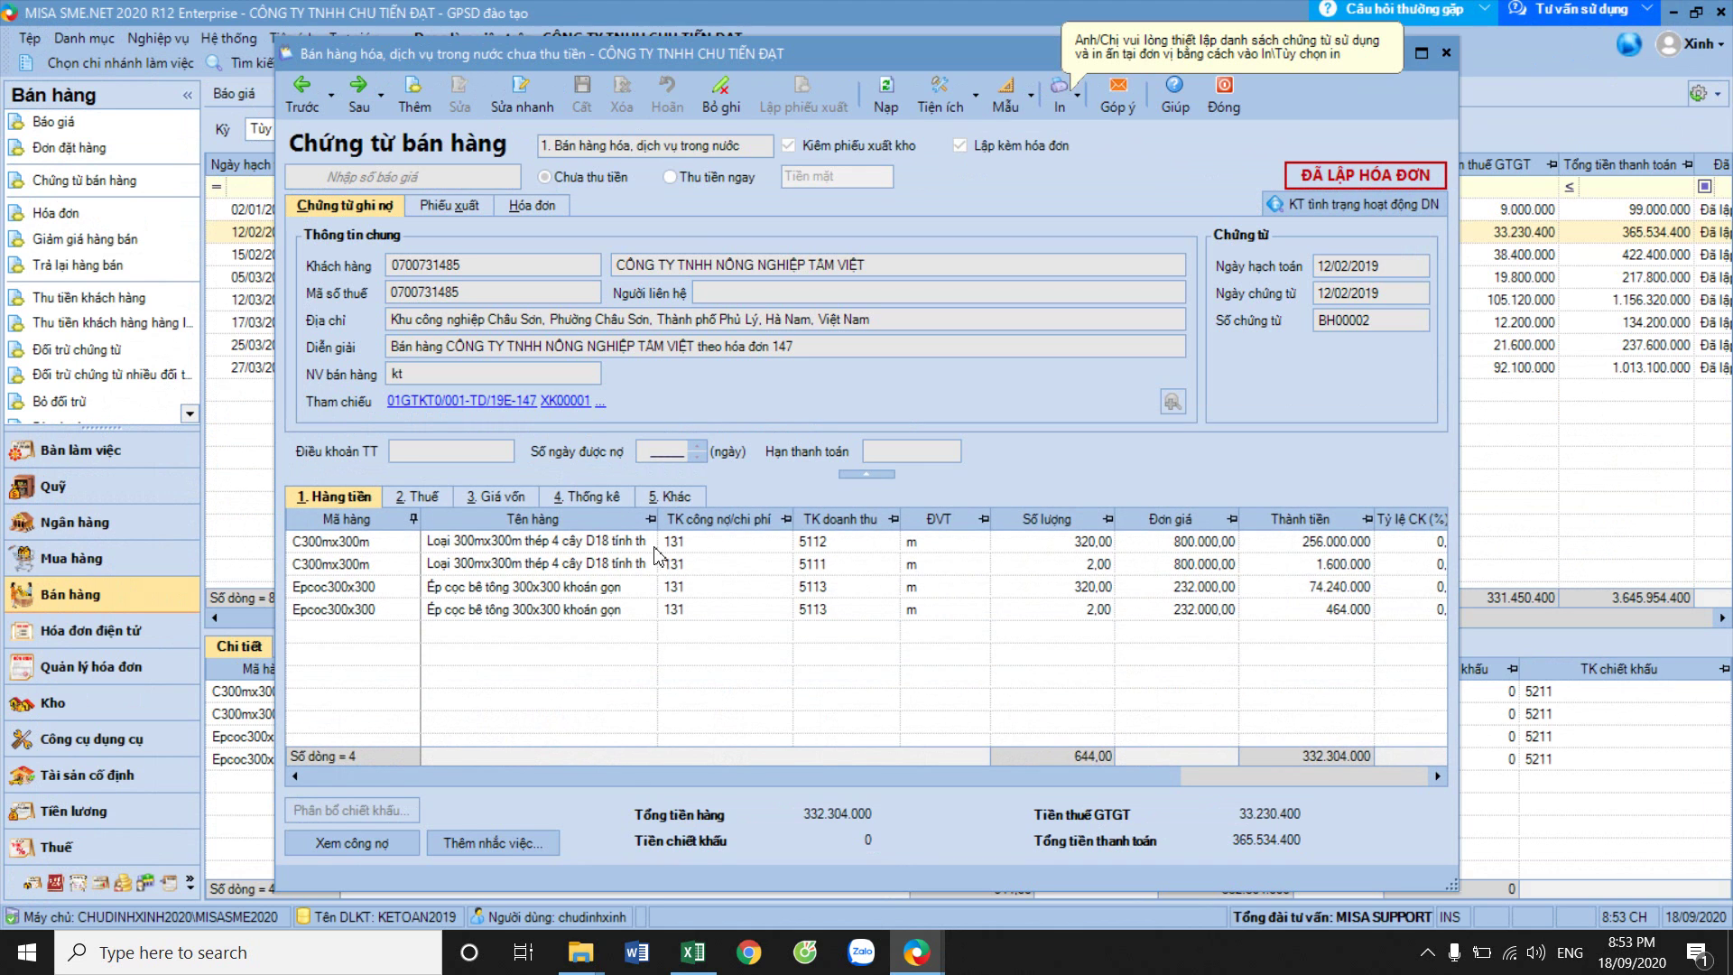
{"action": "left_click", "coordinate": [508, 497]}
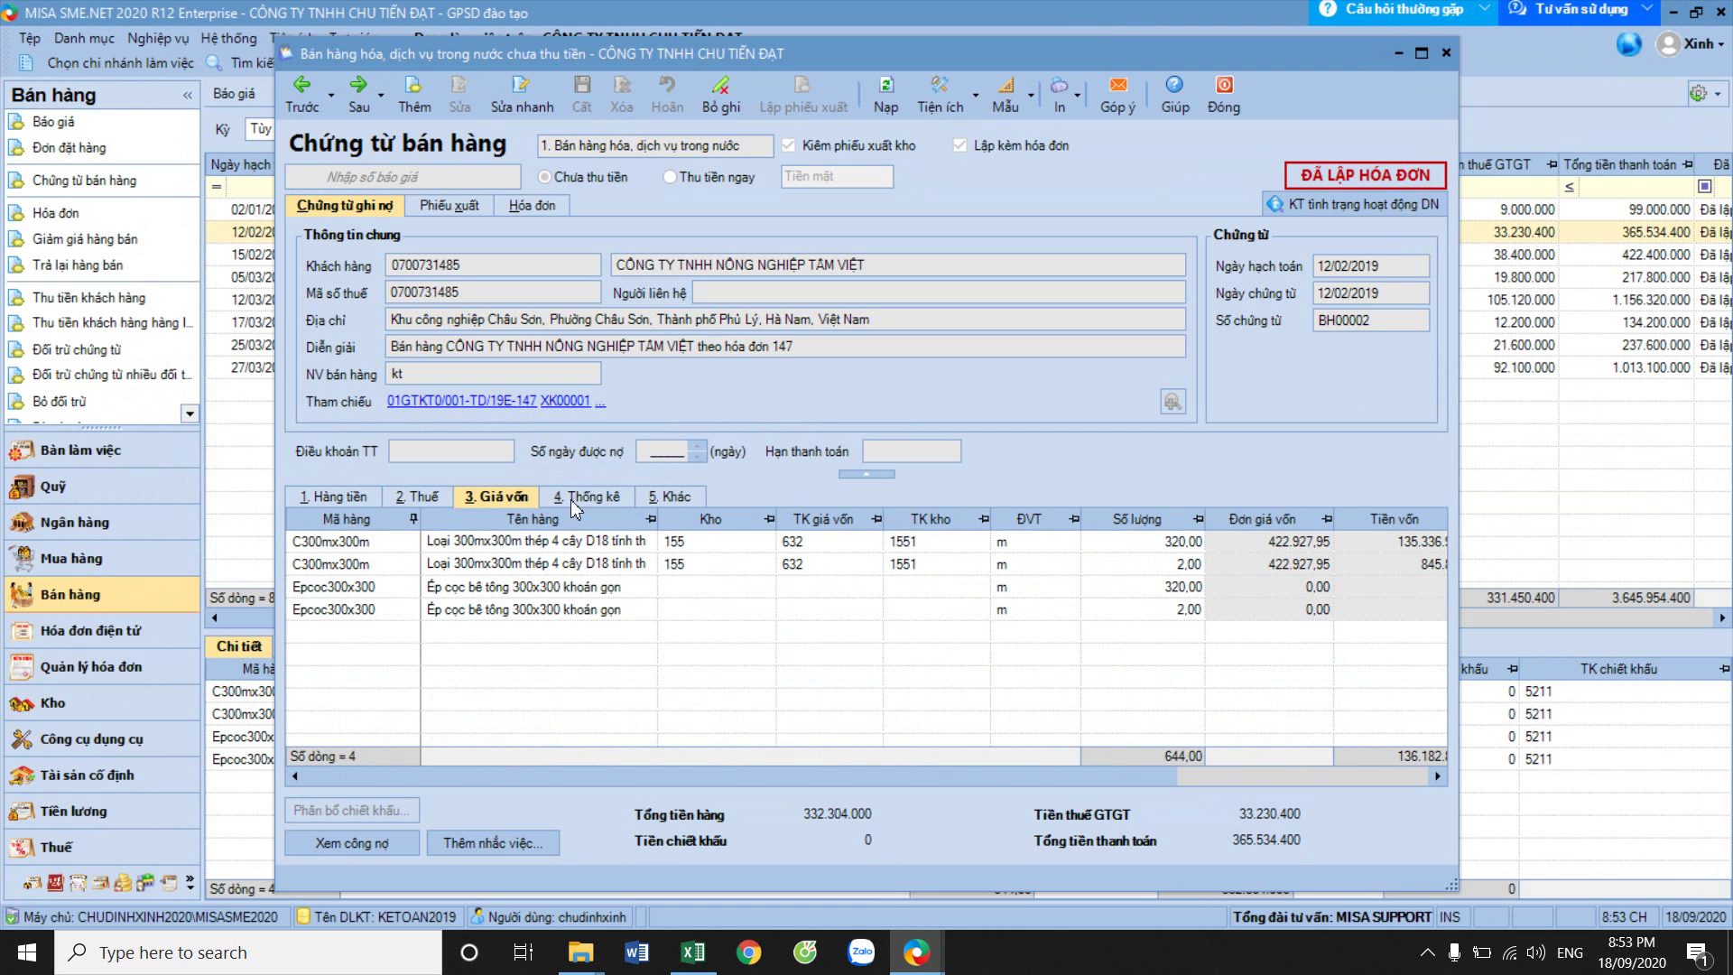
{"action": "left_click", "coordinate": [1421, 53]}
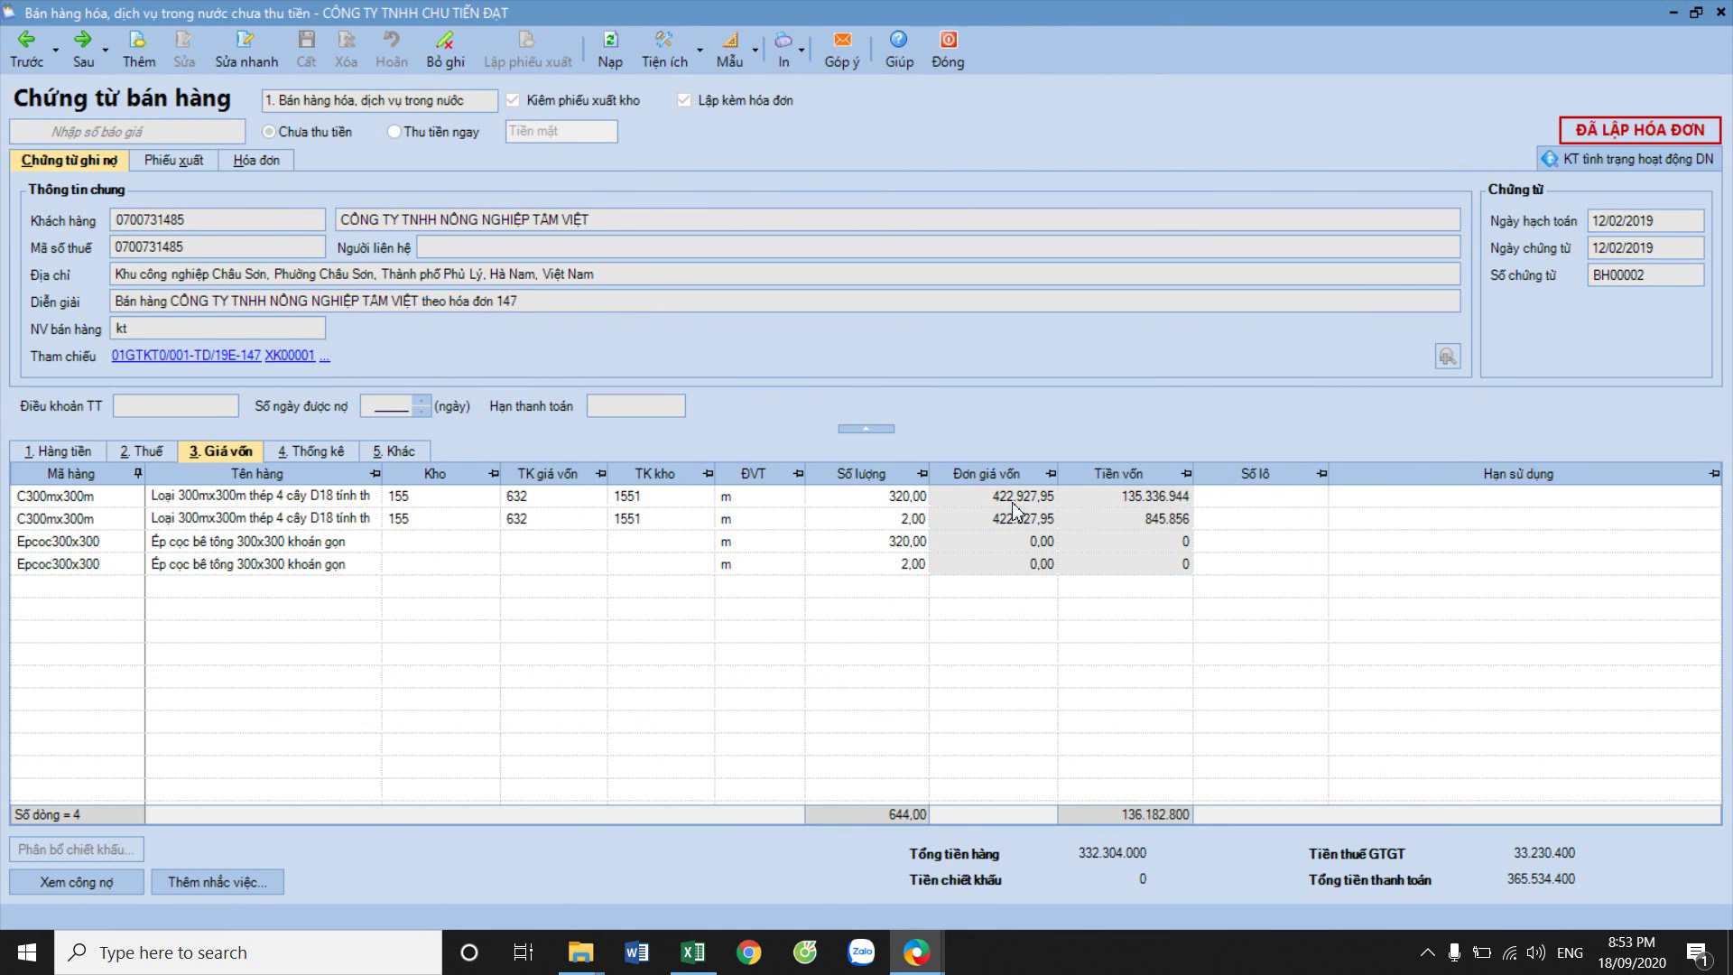
{"action": "left_click", "coordinate": [1173, 499]}
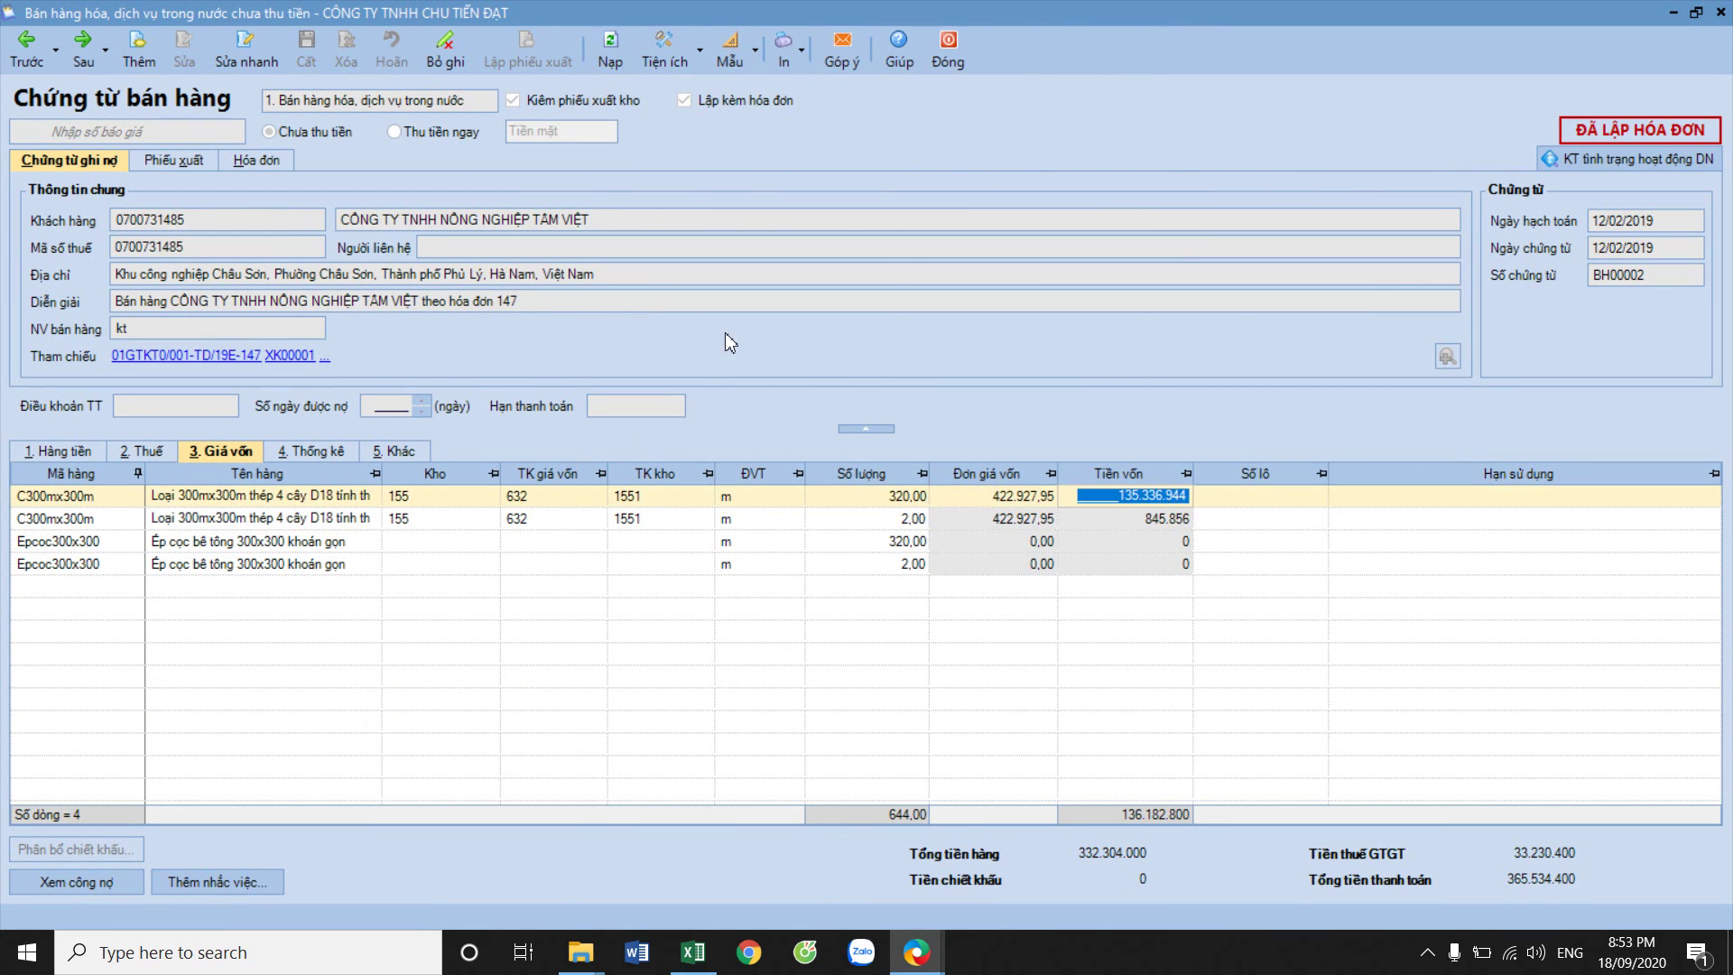
{"action": "left_click", "coordinate": [950, 57]}
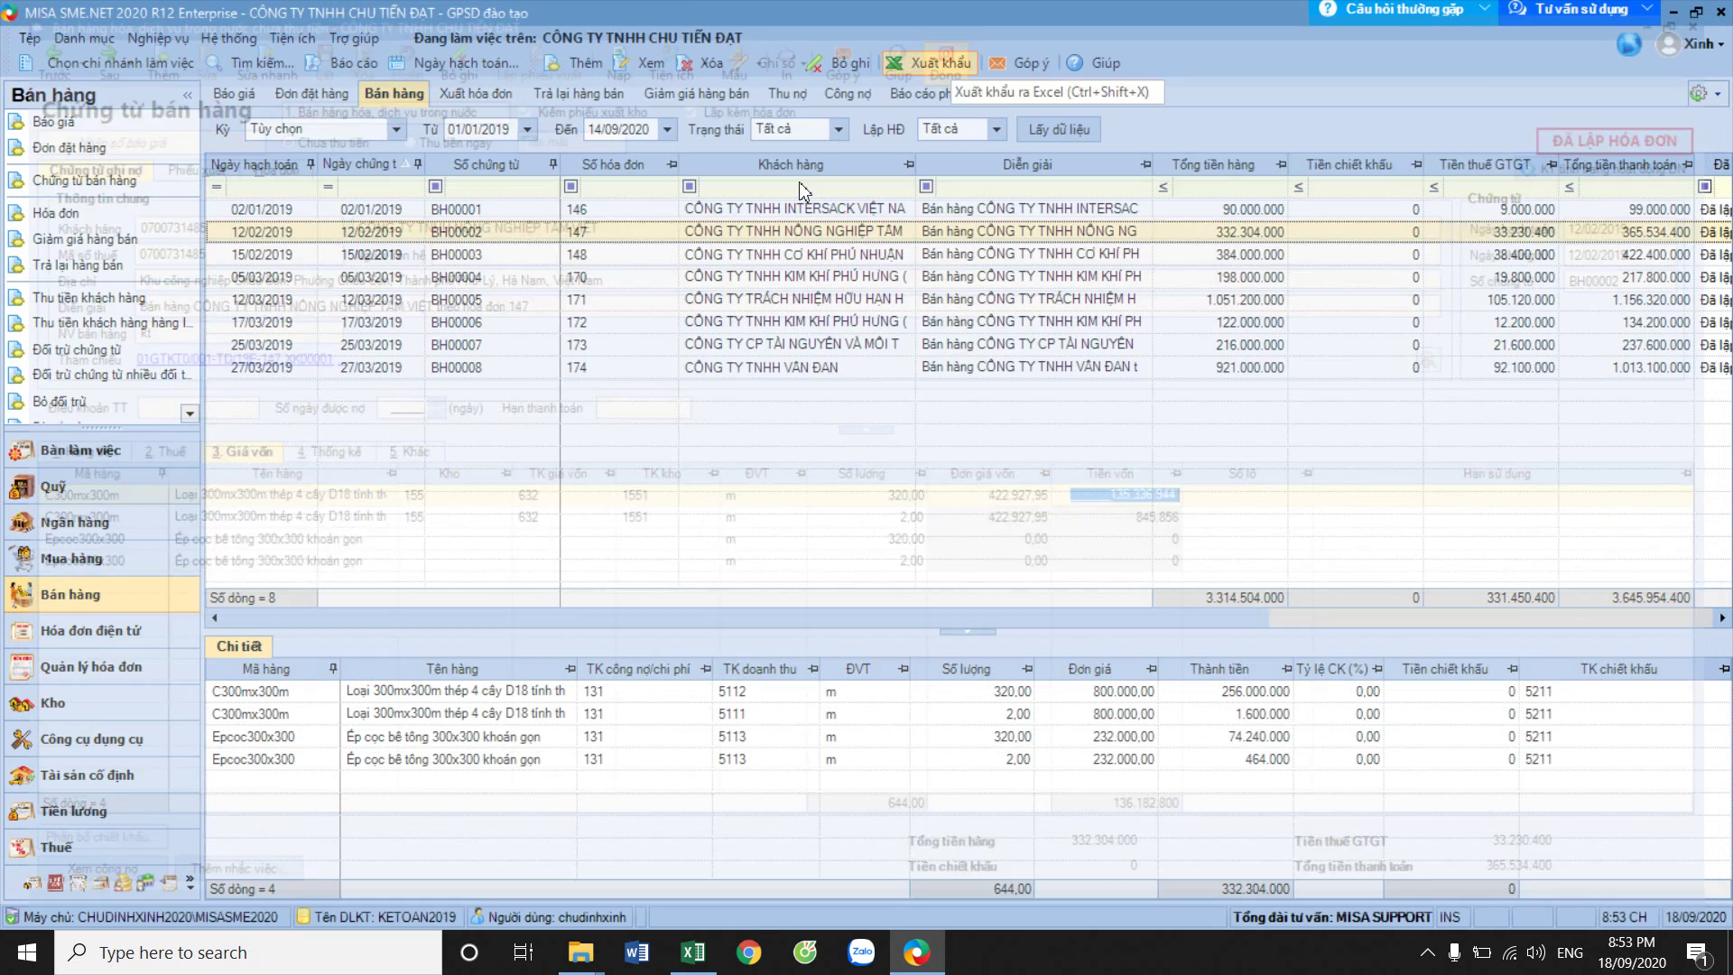
Examine the Giá vốn unit cost and amount on sales voucher BH00003 and close it.
{"action": "left_click", "coordinate": [377, 262]}
{"action": "double_click", "coordinate": [377, 262]}
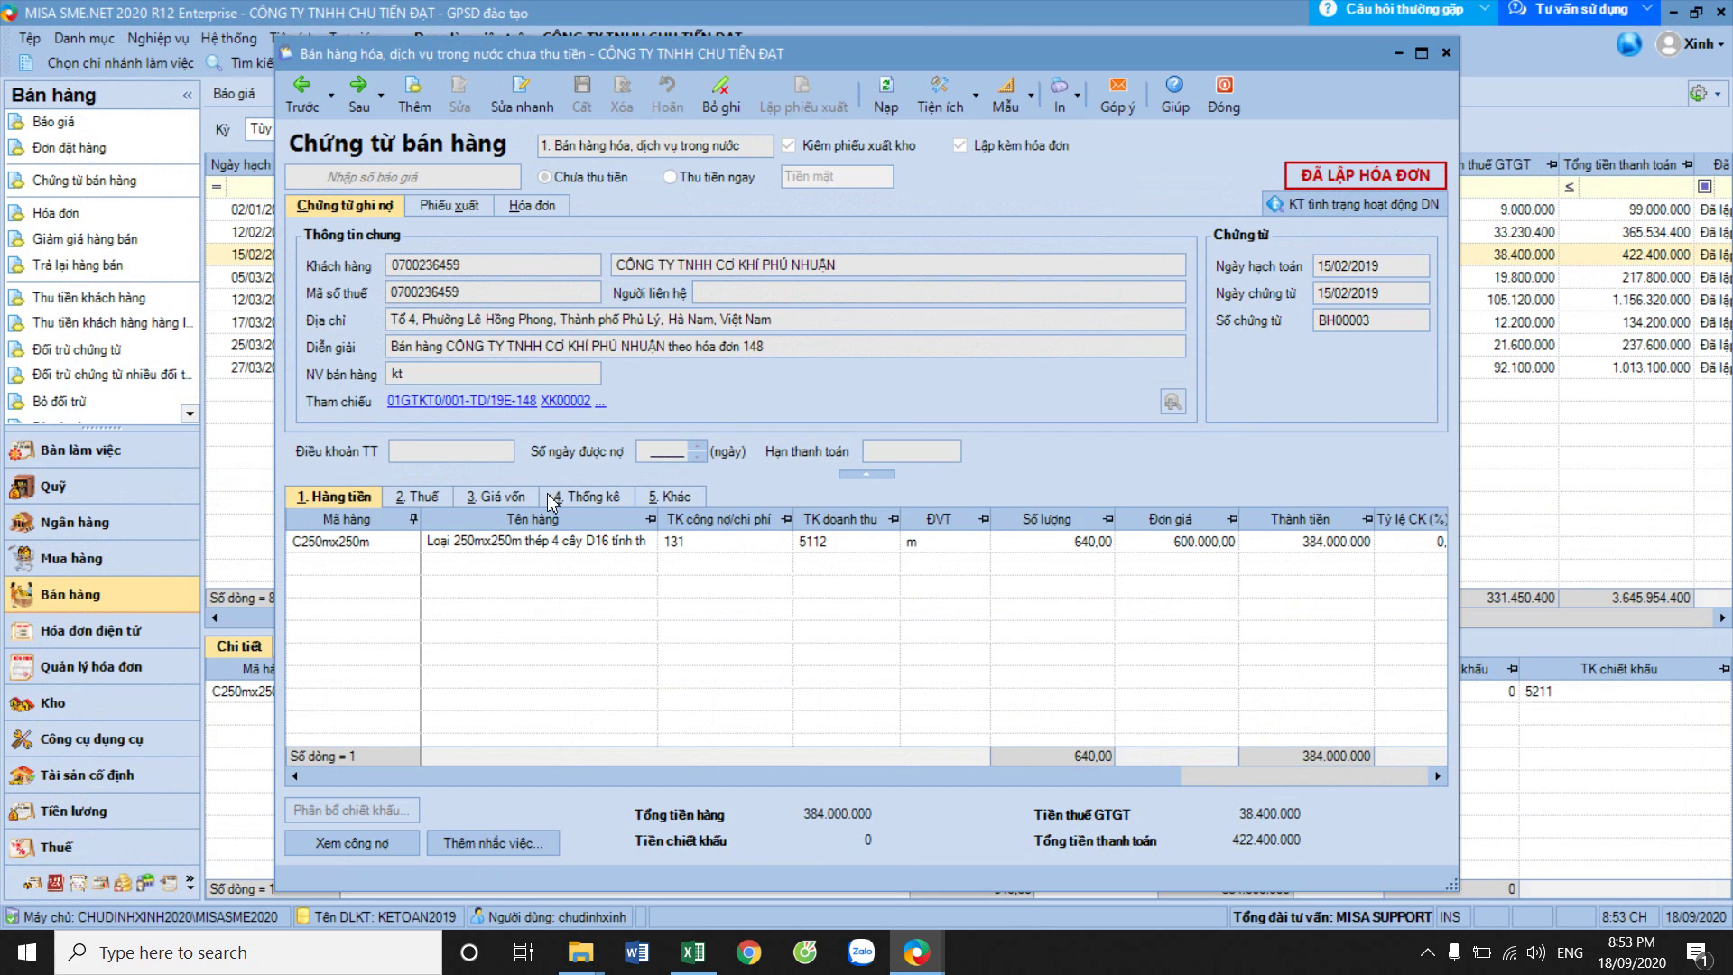
{"action": "left_click", "coordinate": [522, 499]}
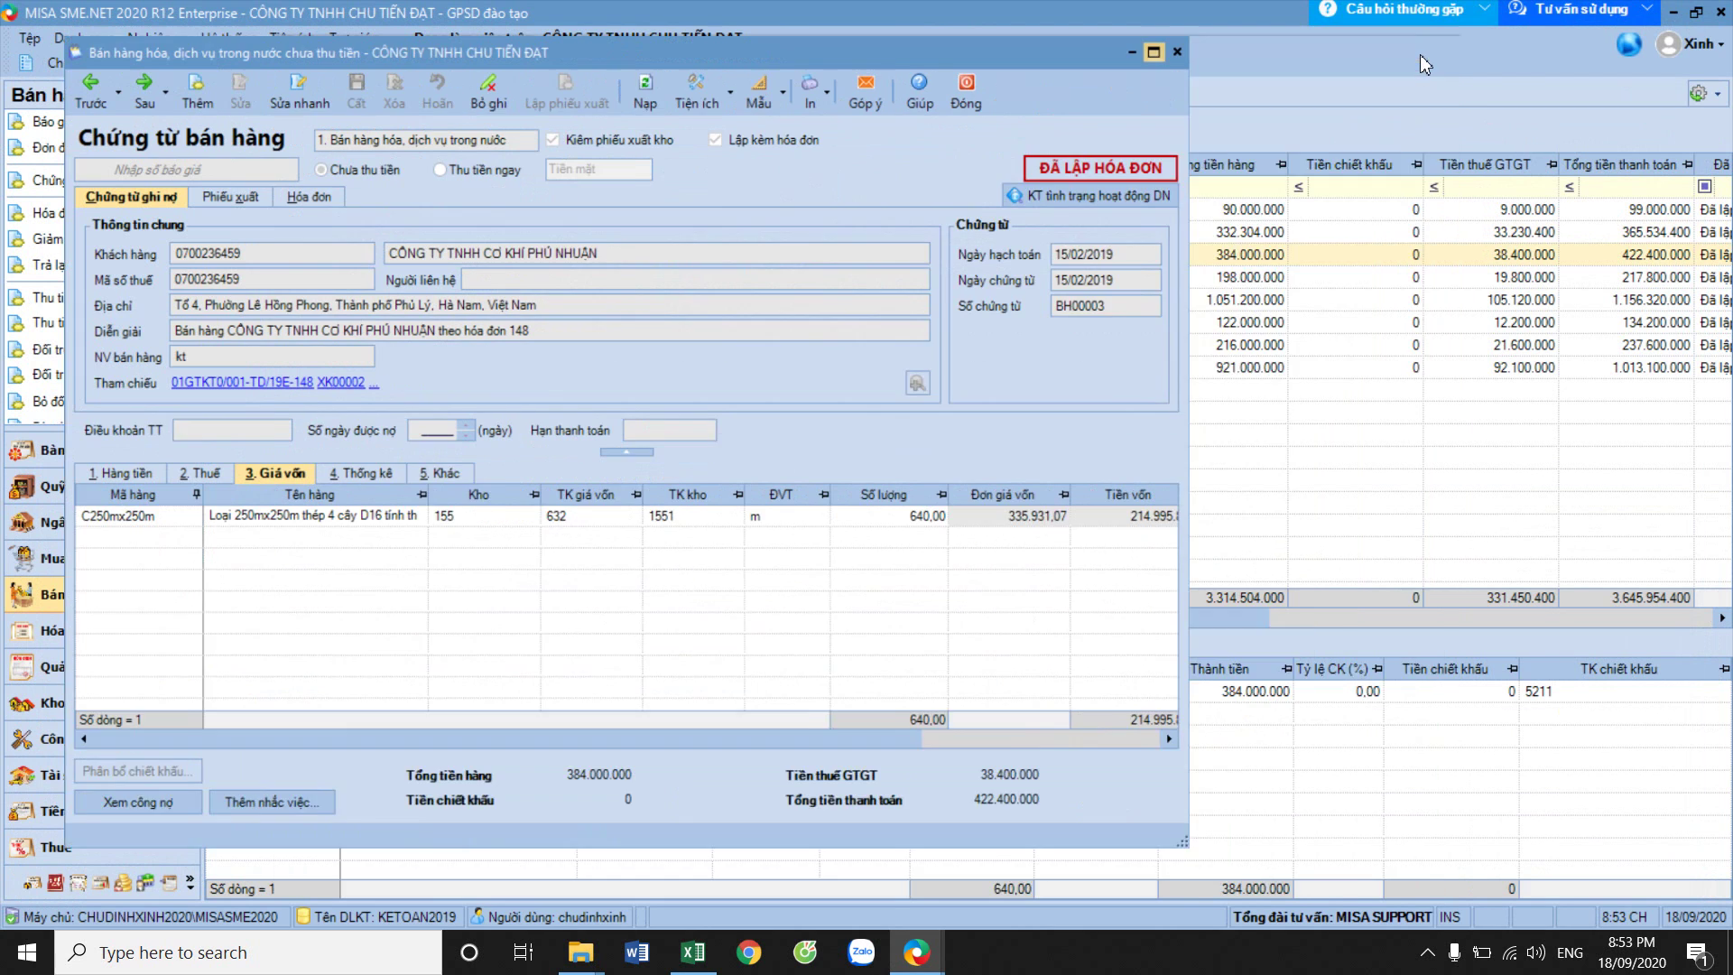
{"action": "left_click", "coordinate": [1420, 53]}
{"action": "left_click", "coordinate": [1139, 498]}
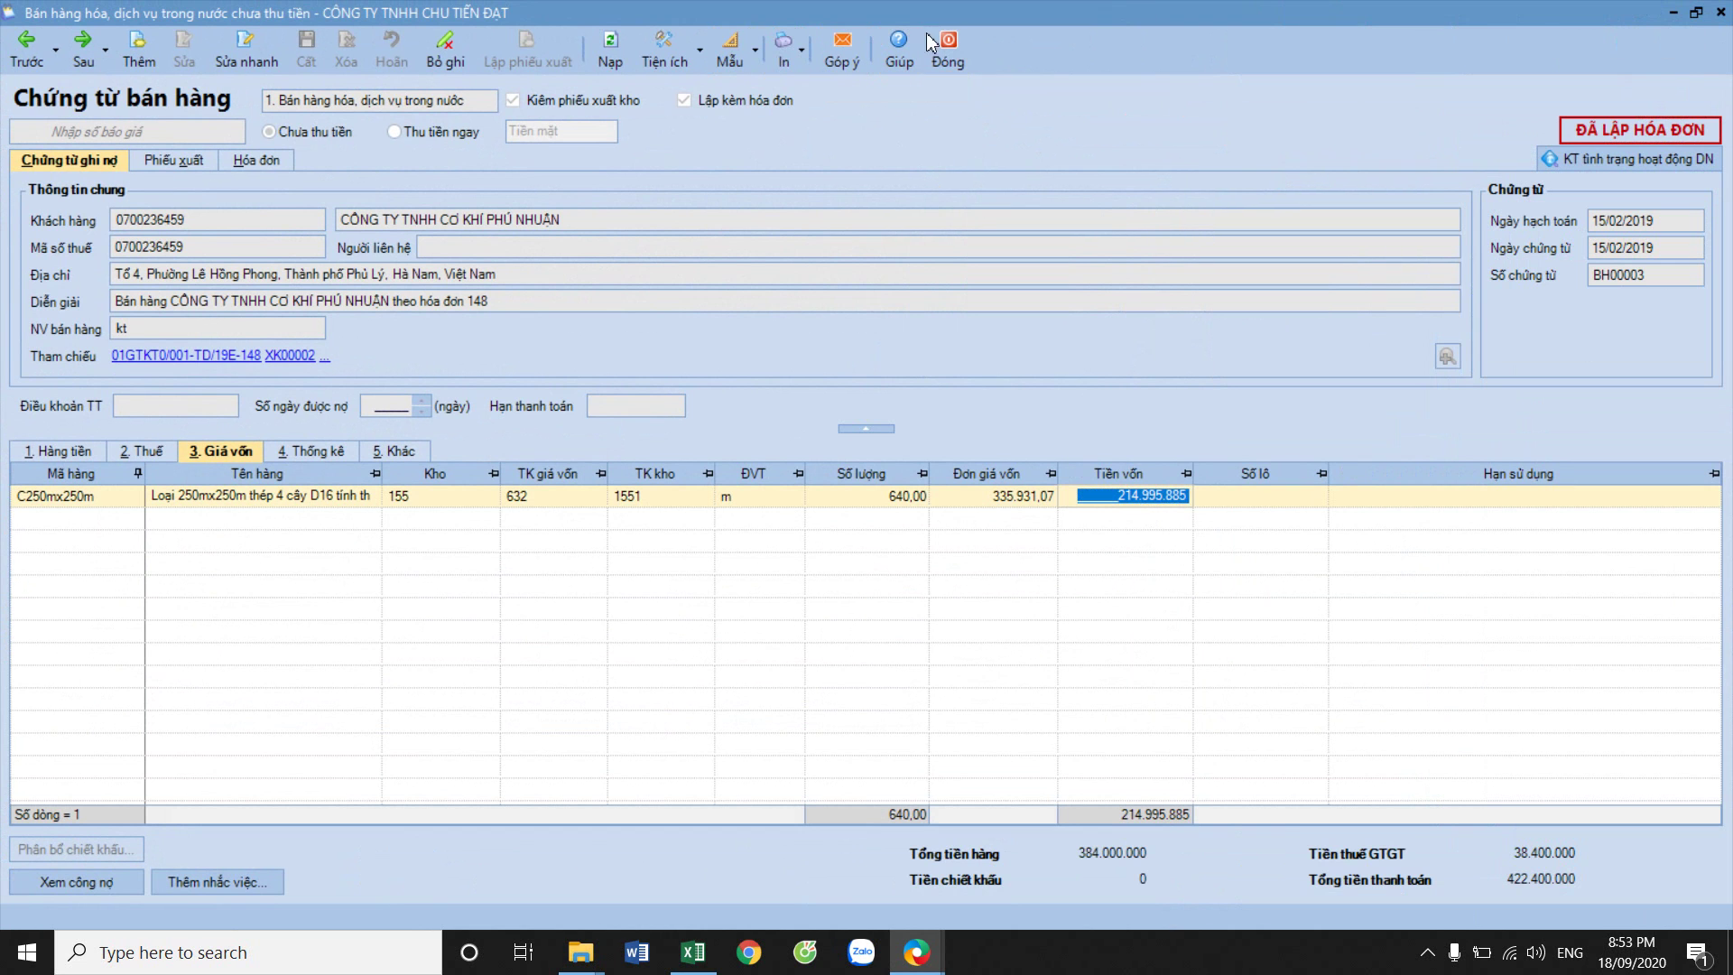
{"action": "left_click", "coordinate": [950, 52]}
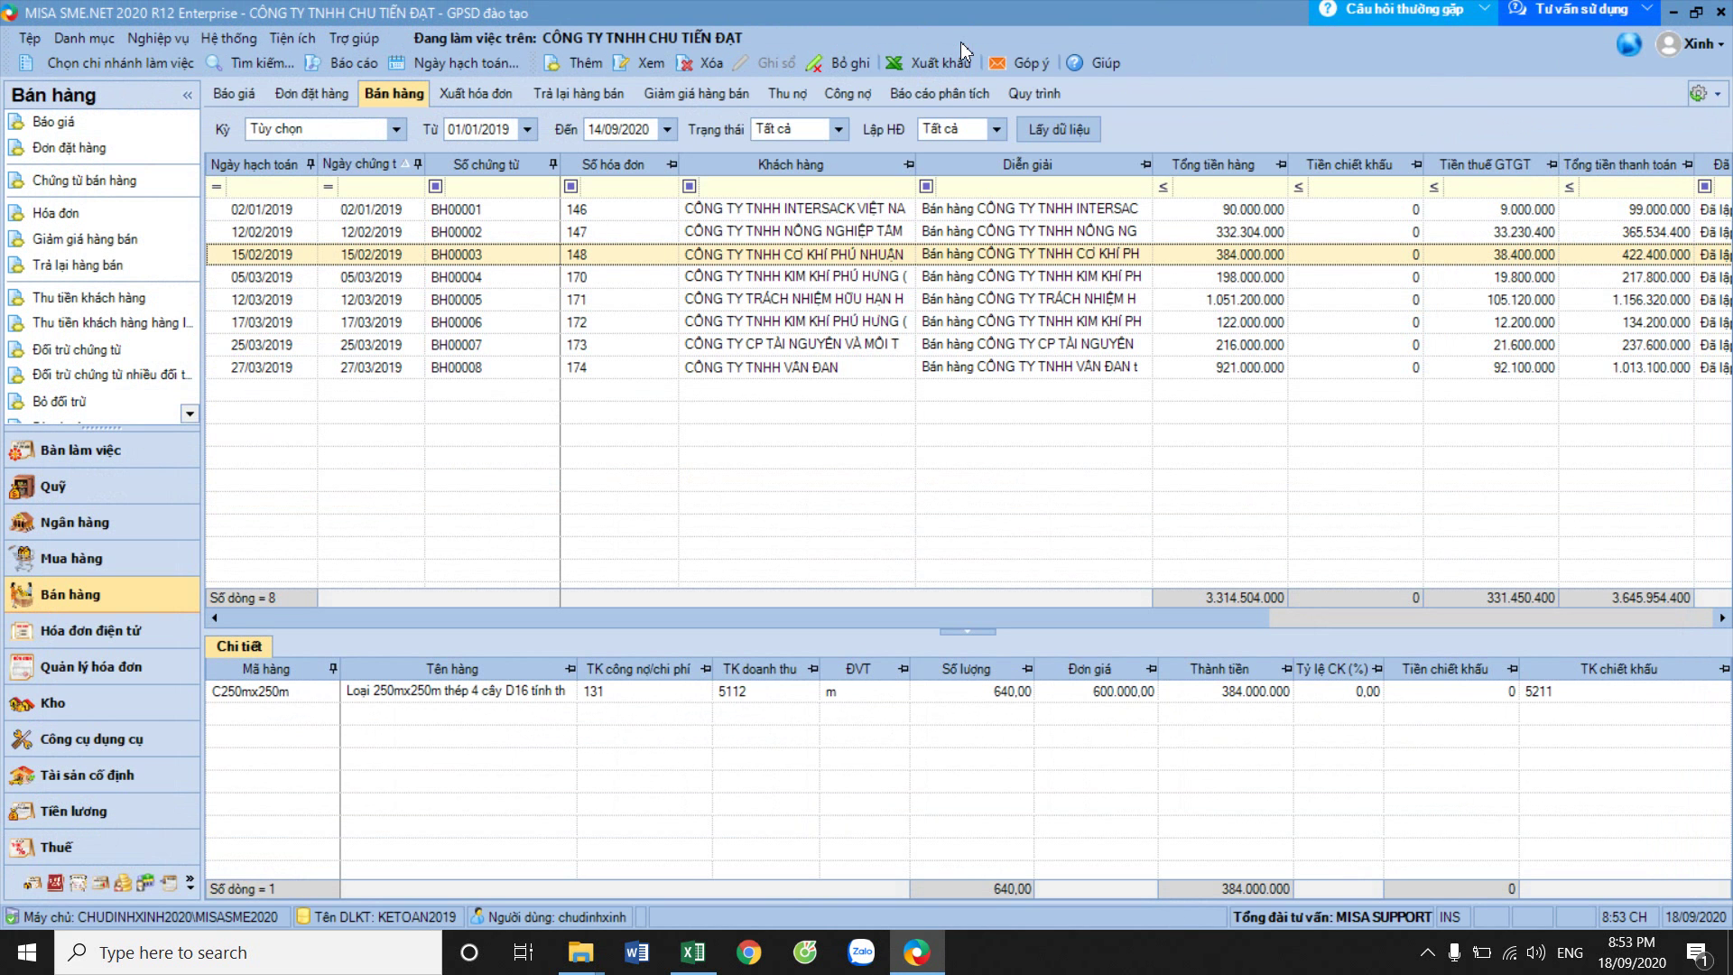